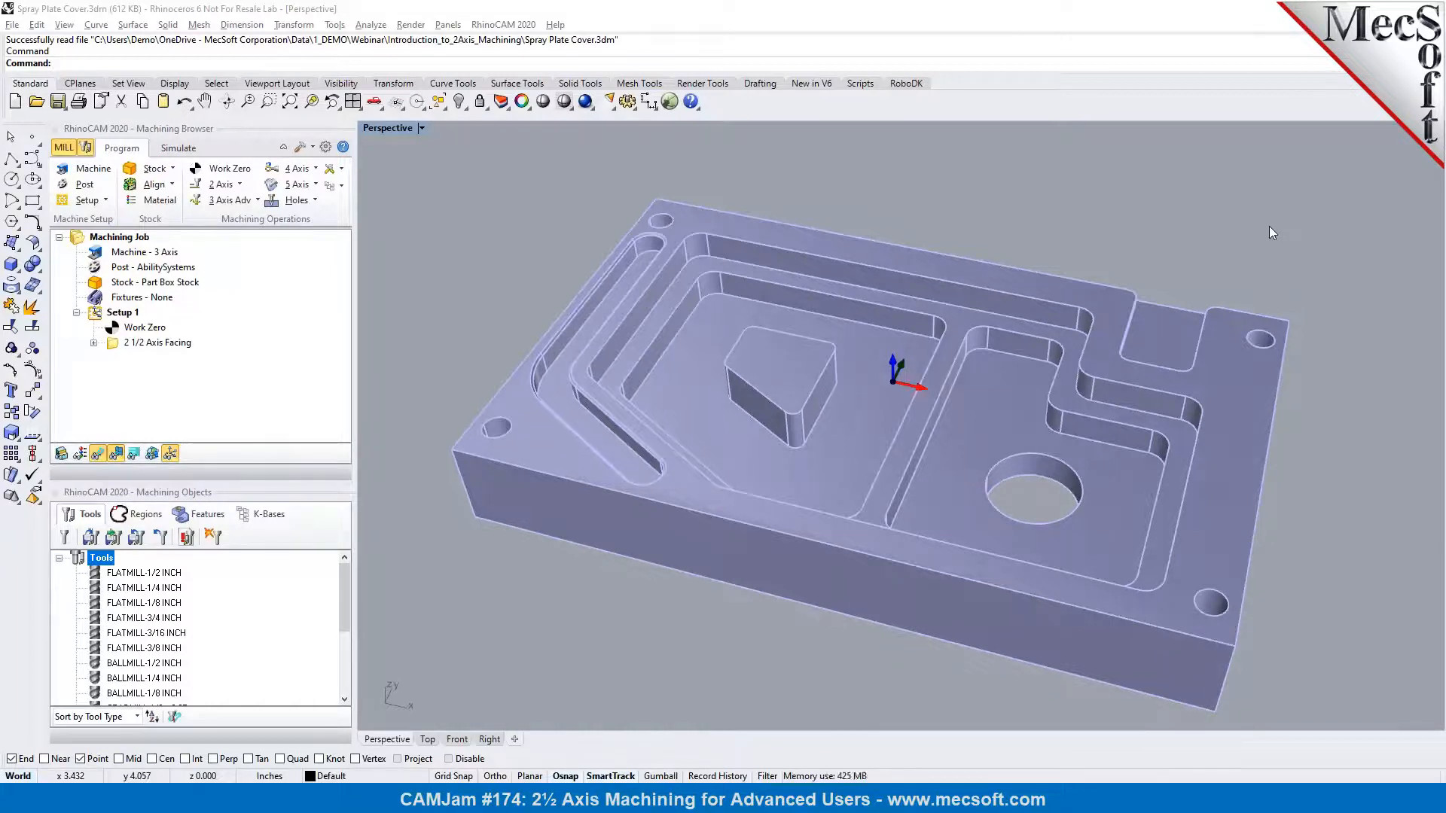
right_click_drag(824, 470, 829, 462)
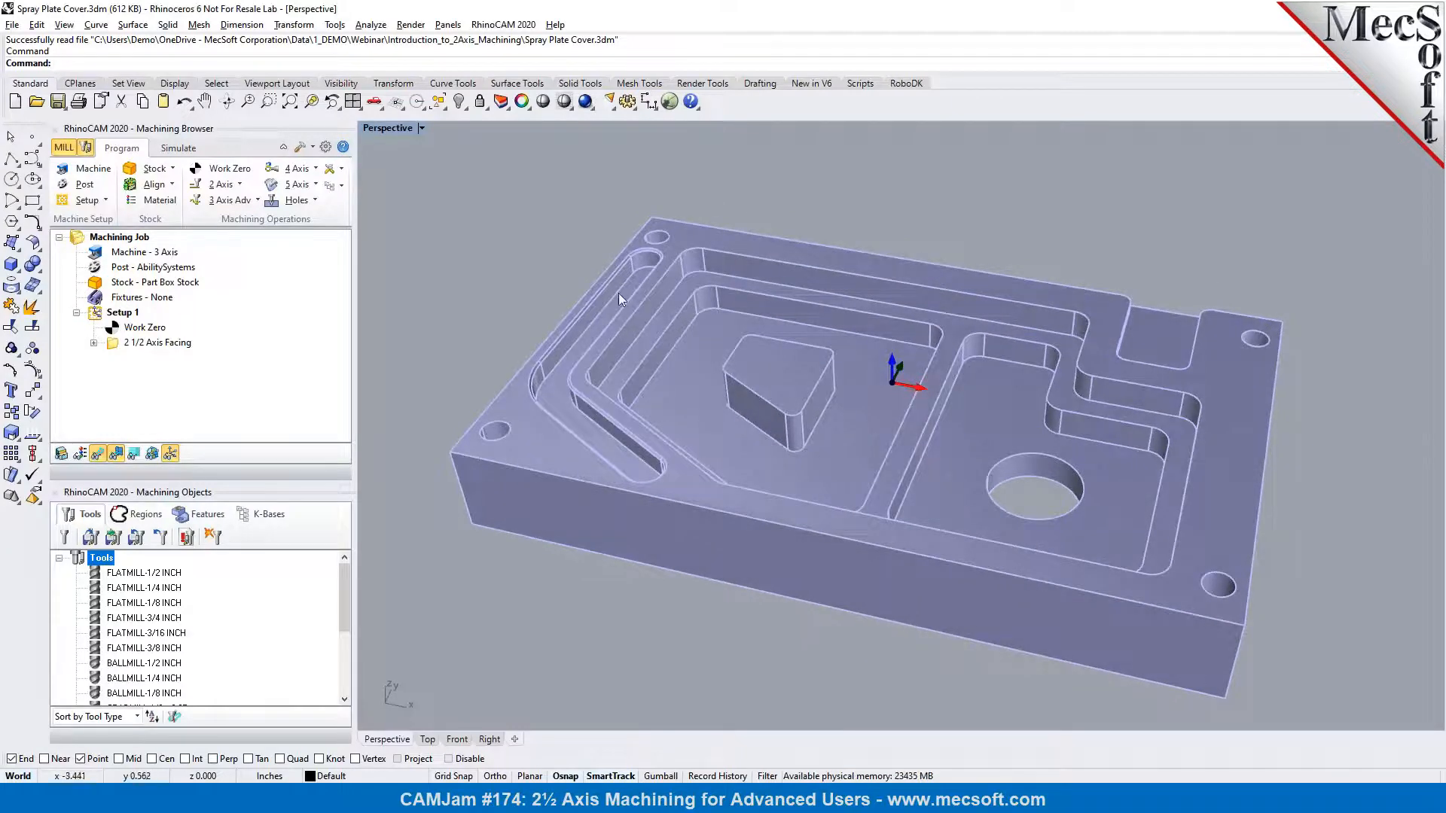
scroll(973, 342, "up", 3)
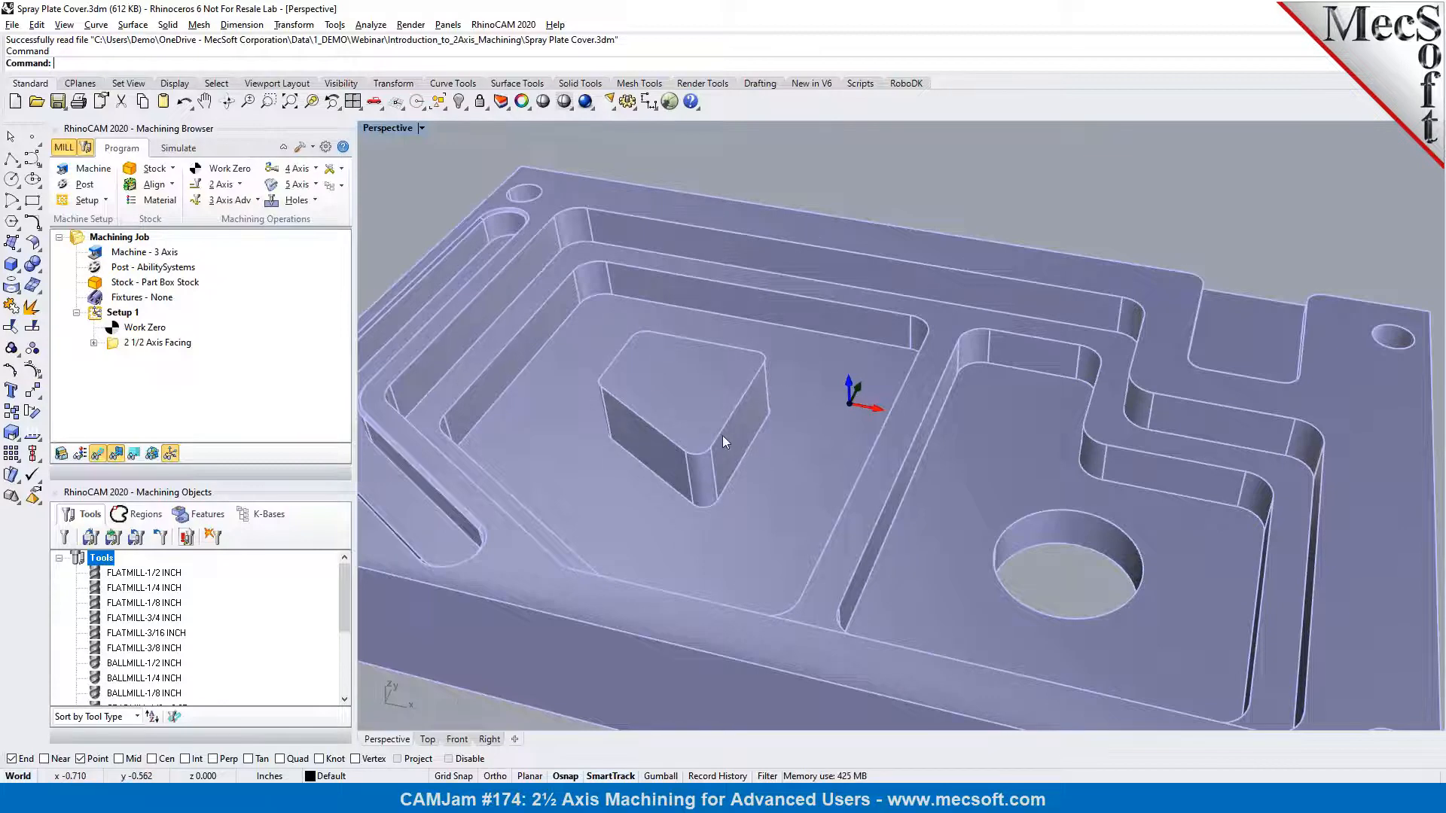
scroll(723, 437, "down", 2)
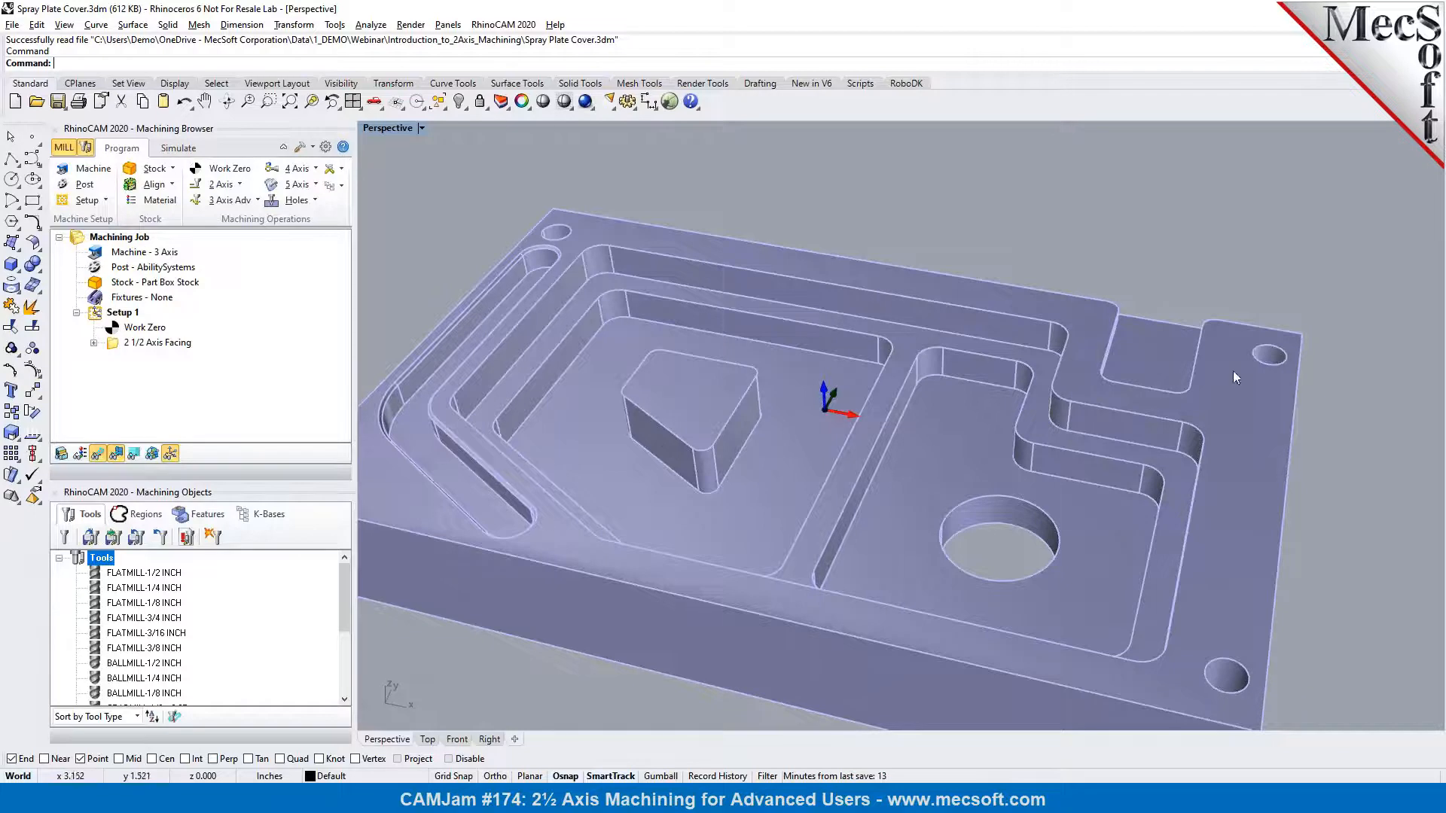
scroll(1241, 470, "down", 2)
scroll(1241, 470, "up", 2)
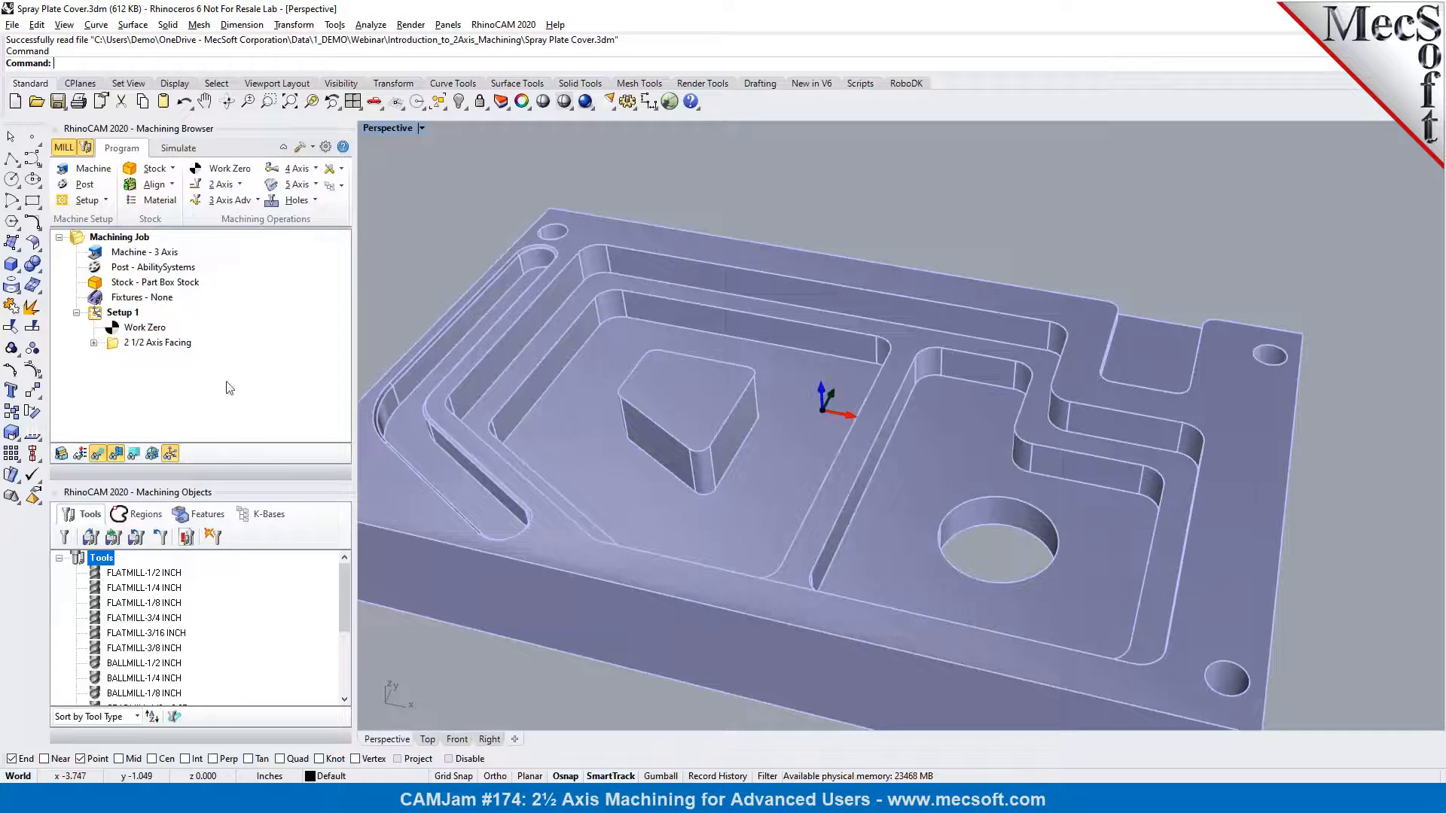
Inspect the part box stock, the work zero and the toolpath of the existing 2 1/2 Axis Facing operation
left_click(128, 286)
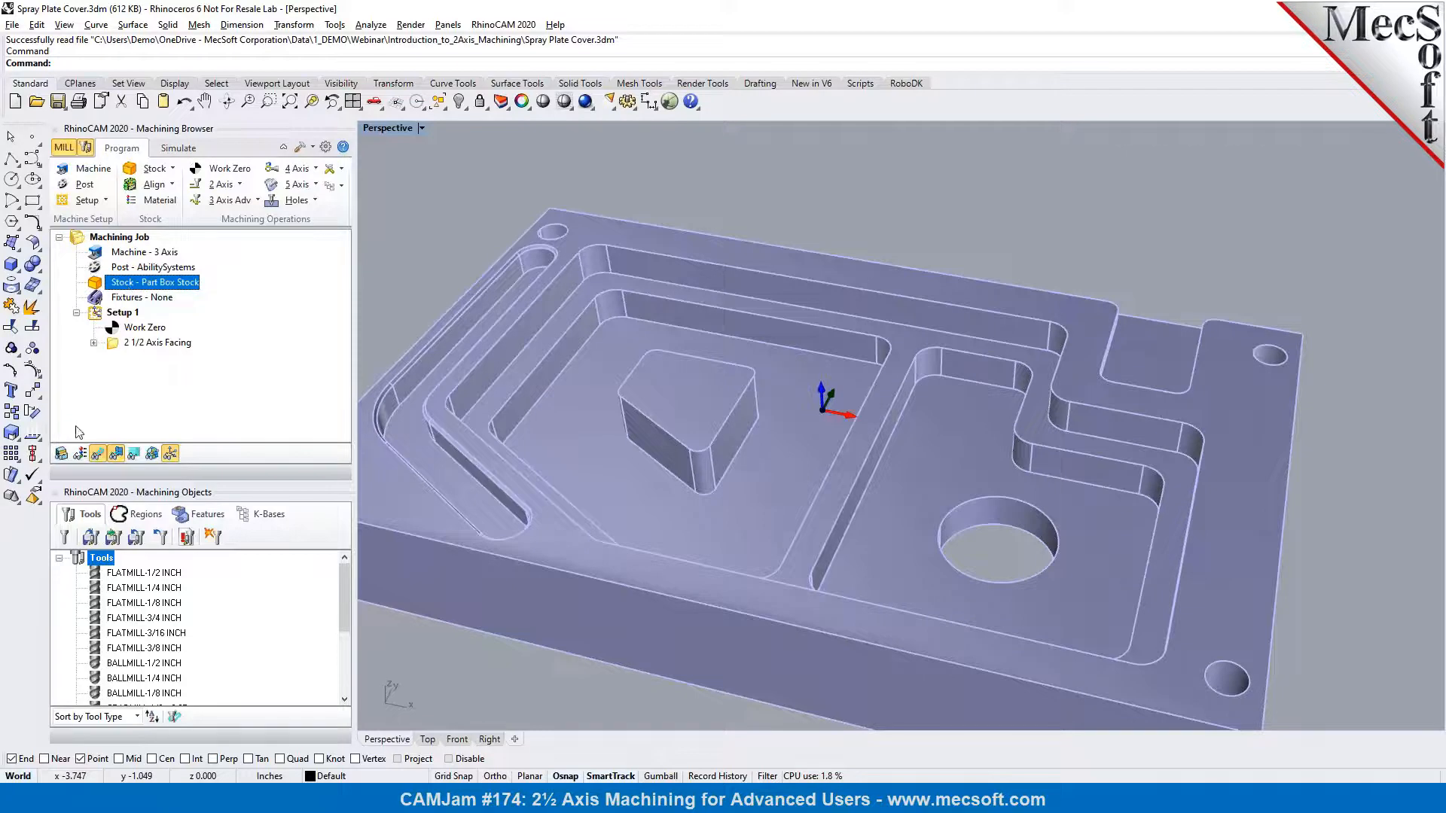
scroll(694, 344, "down", 2)
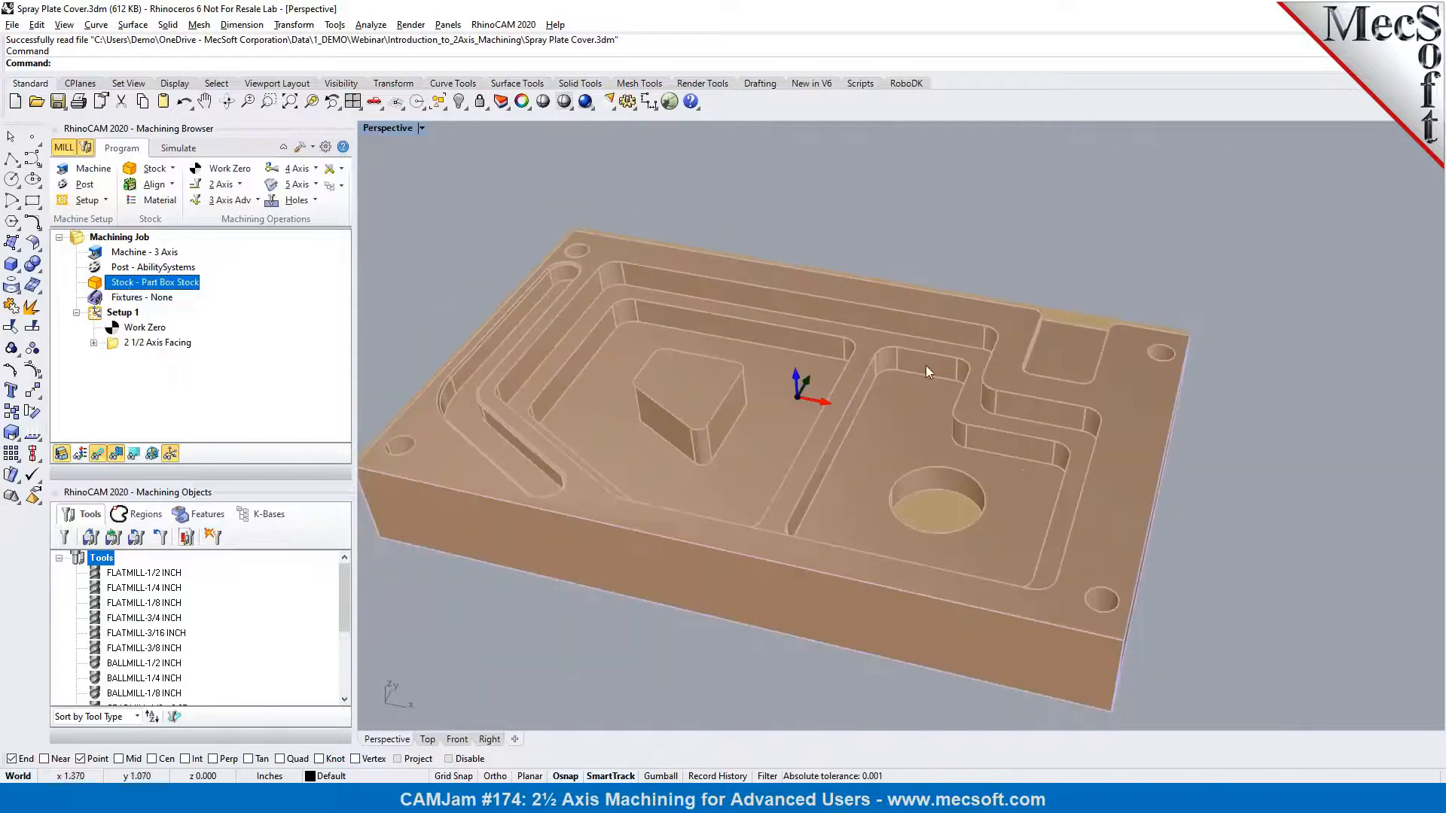
left_click(154, 329)
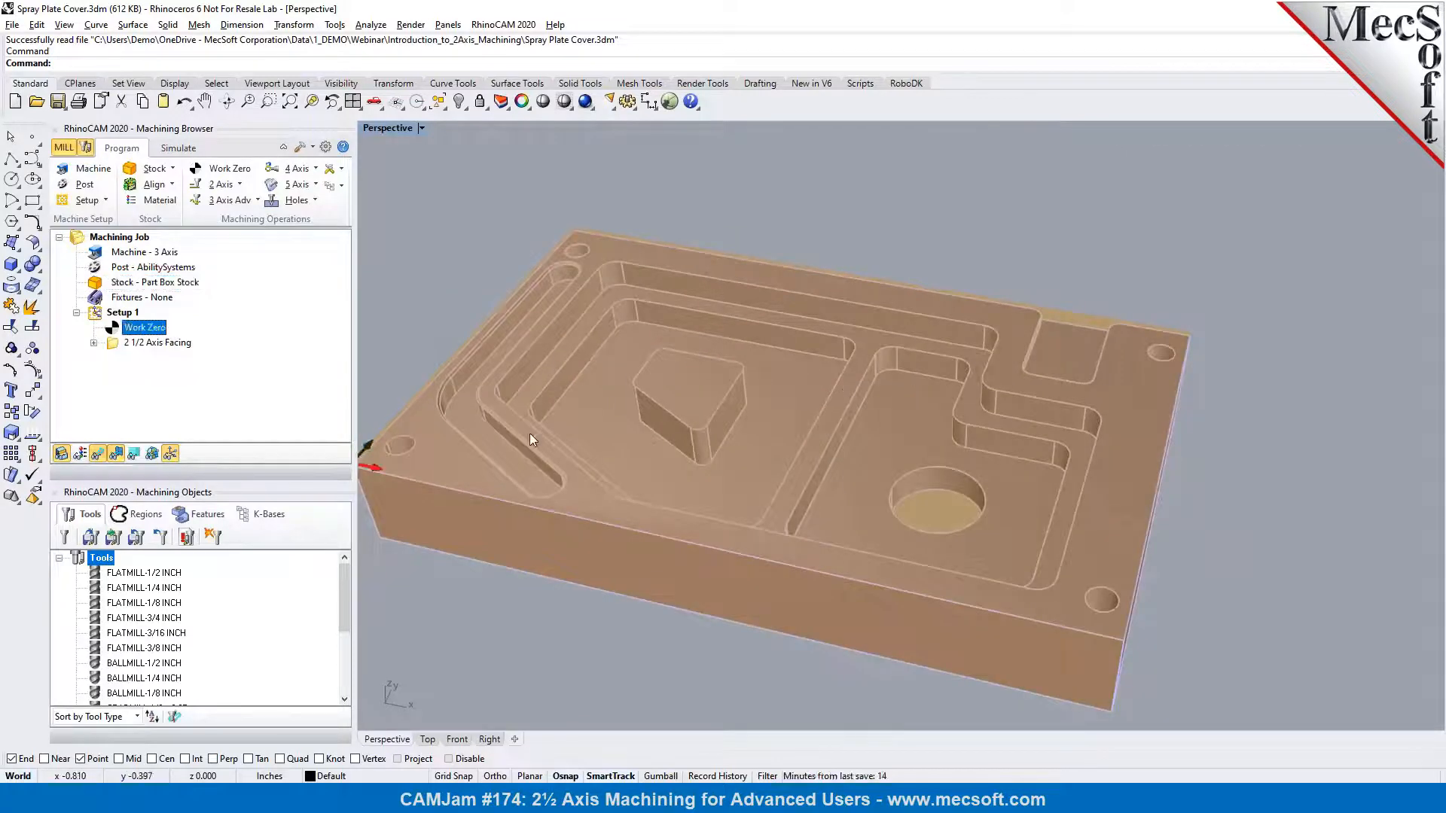
left_click(163, 344)
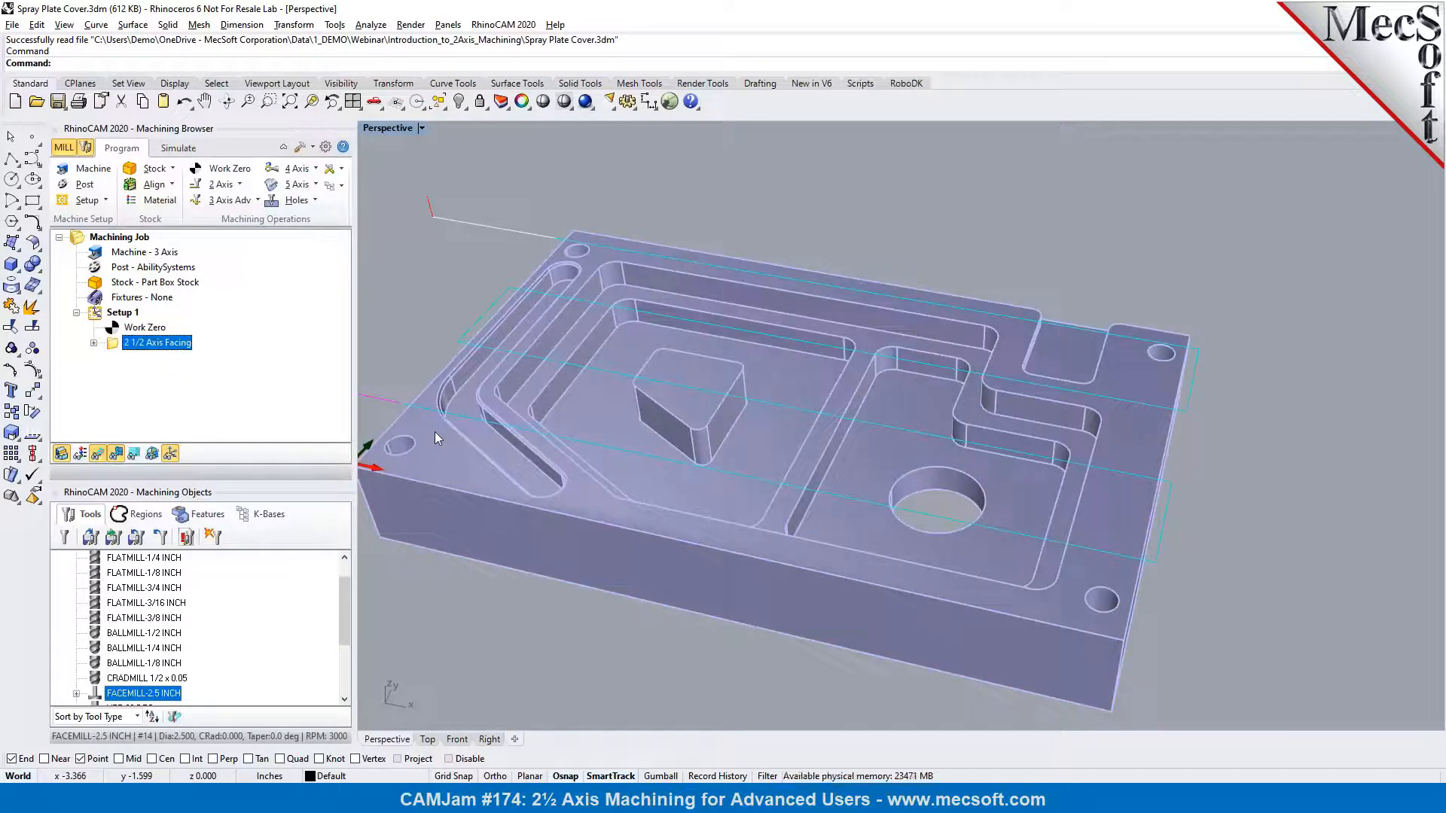
scroll(435, 432, "down", 2)
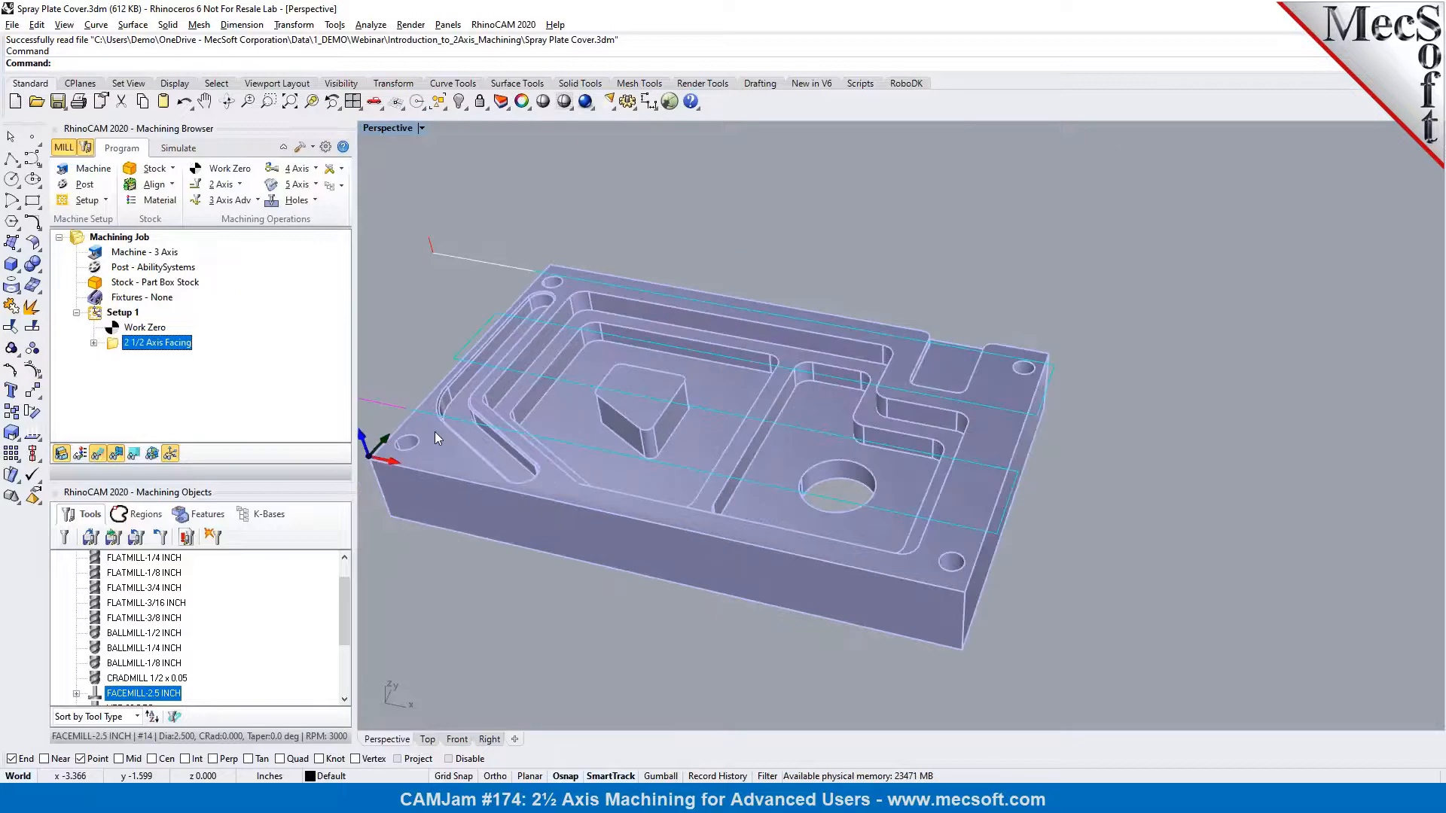
scroll(1055, 338, "down", 2)
scroll(633, 370, "up", 2)
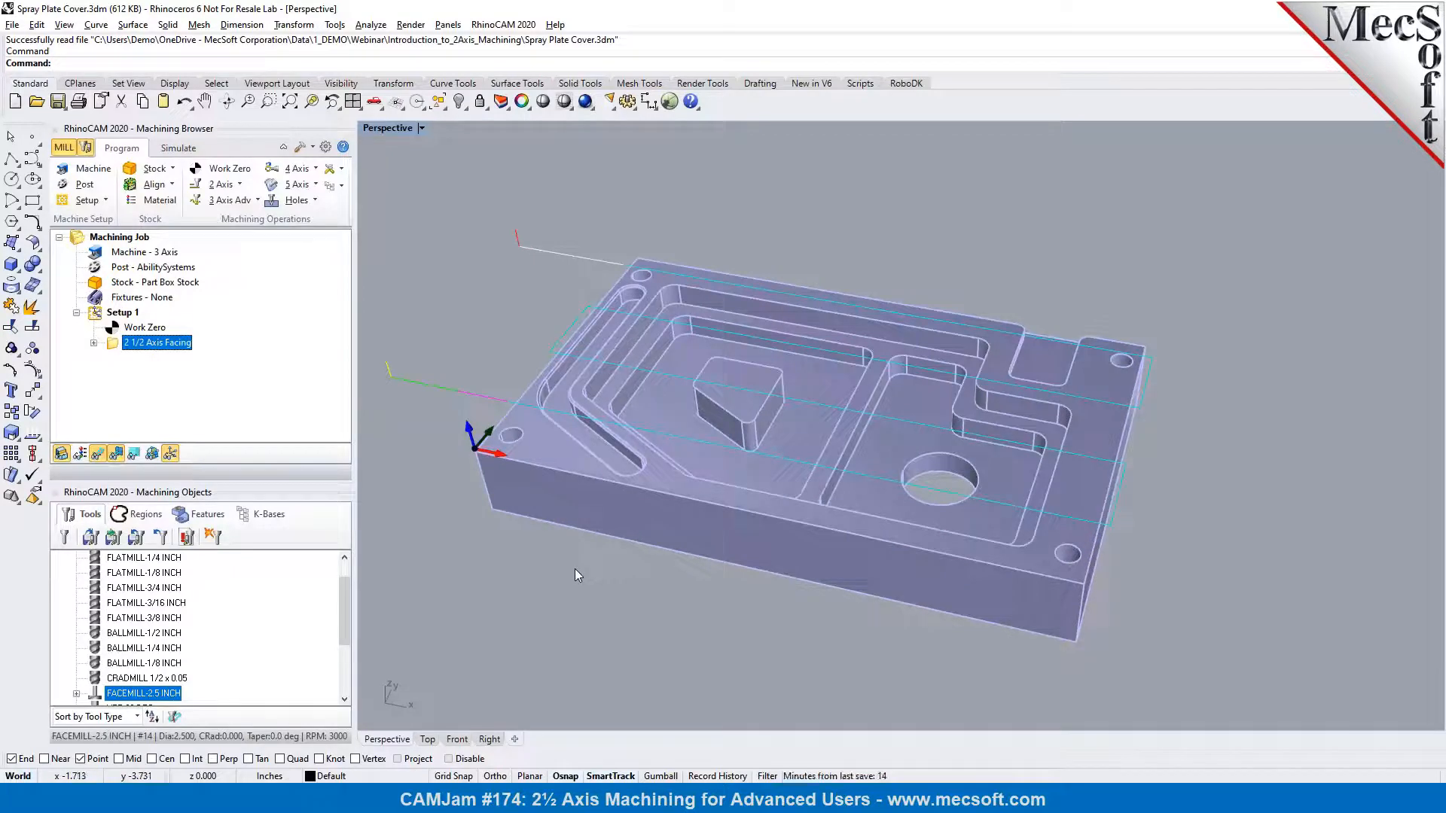
Simulate the 2 1/2 Axis Facing operation on the box stock, and return to programming with the stock model hidden
left_click(178, 148)
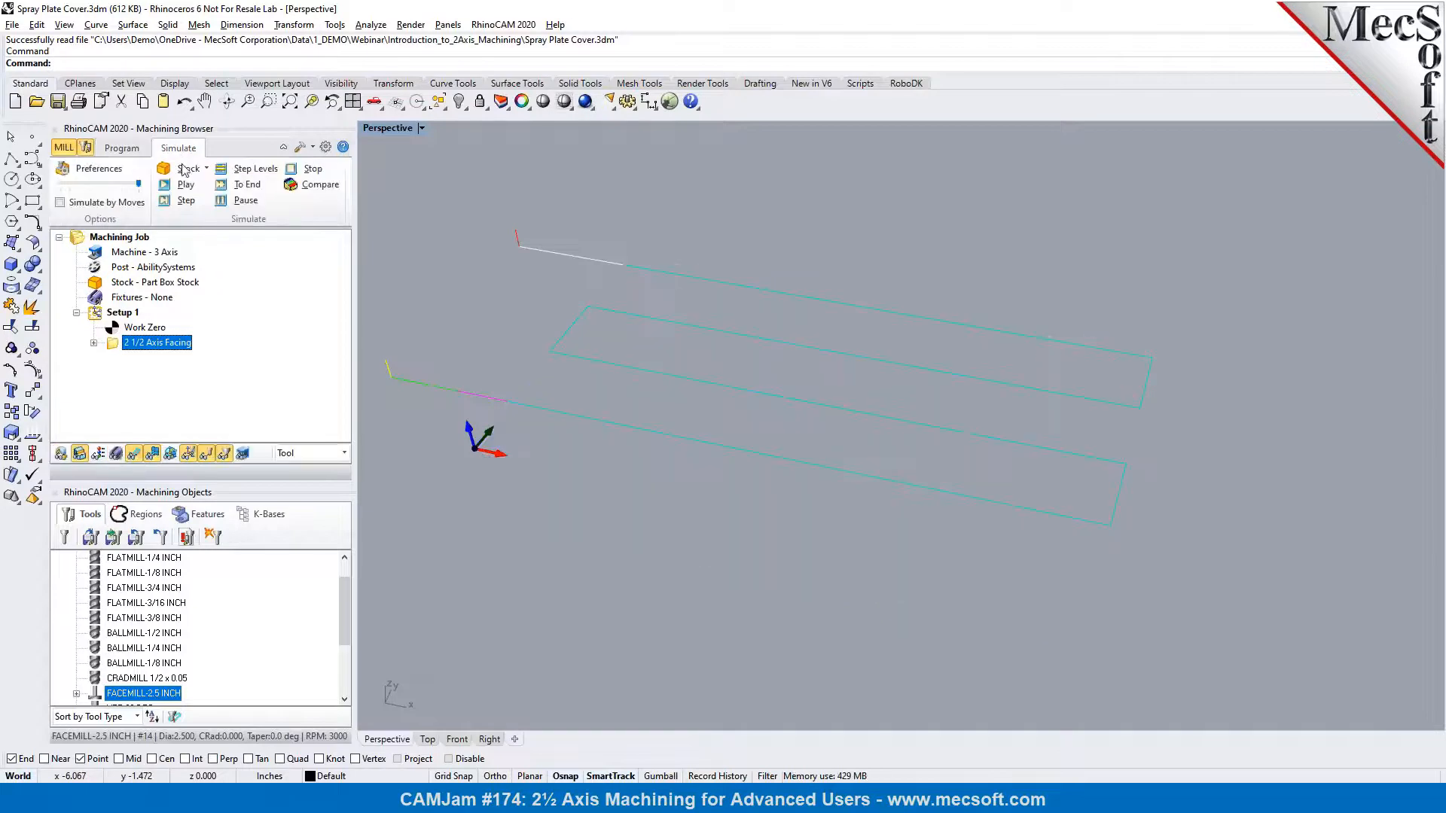
left_click(184, 170)
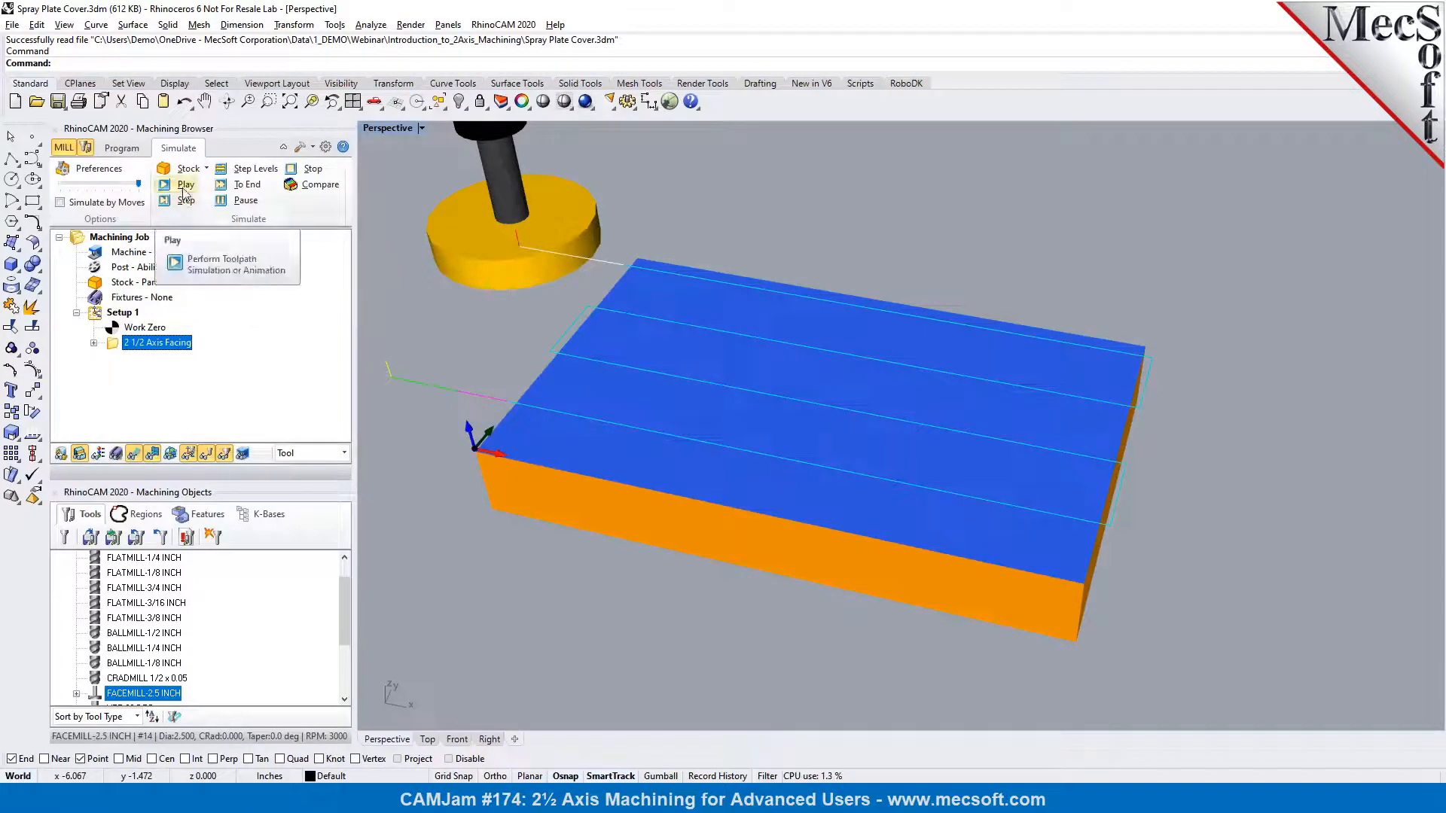
left_click(134, 146)
left_click(134, 148)
scroll(645, 426, "up", 1)
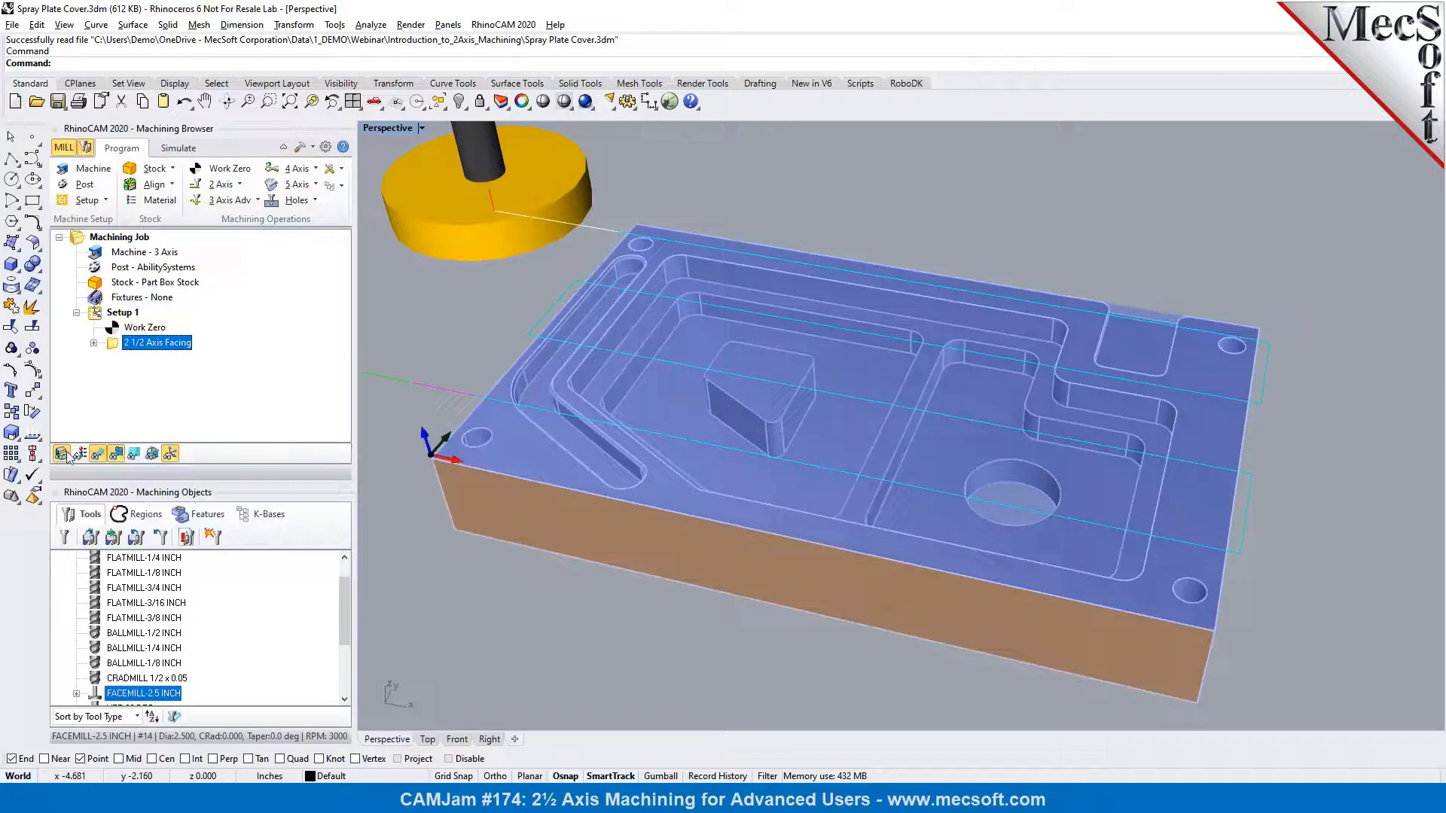
left_click(99, 453)
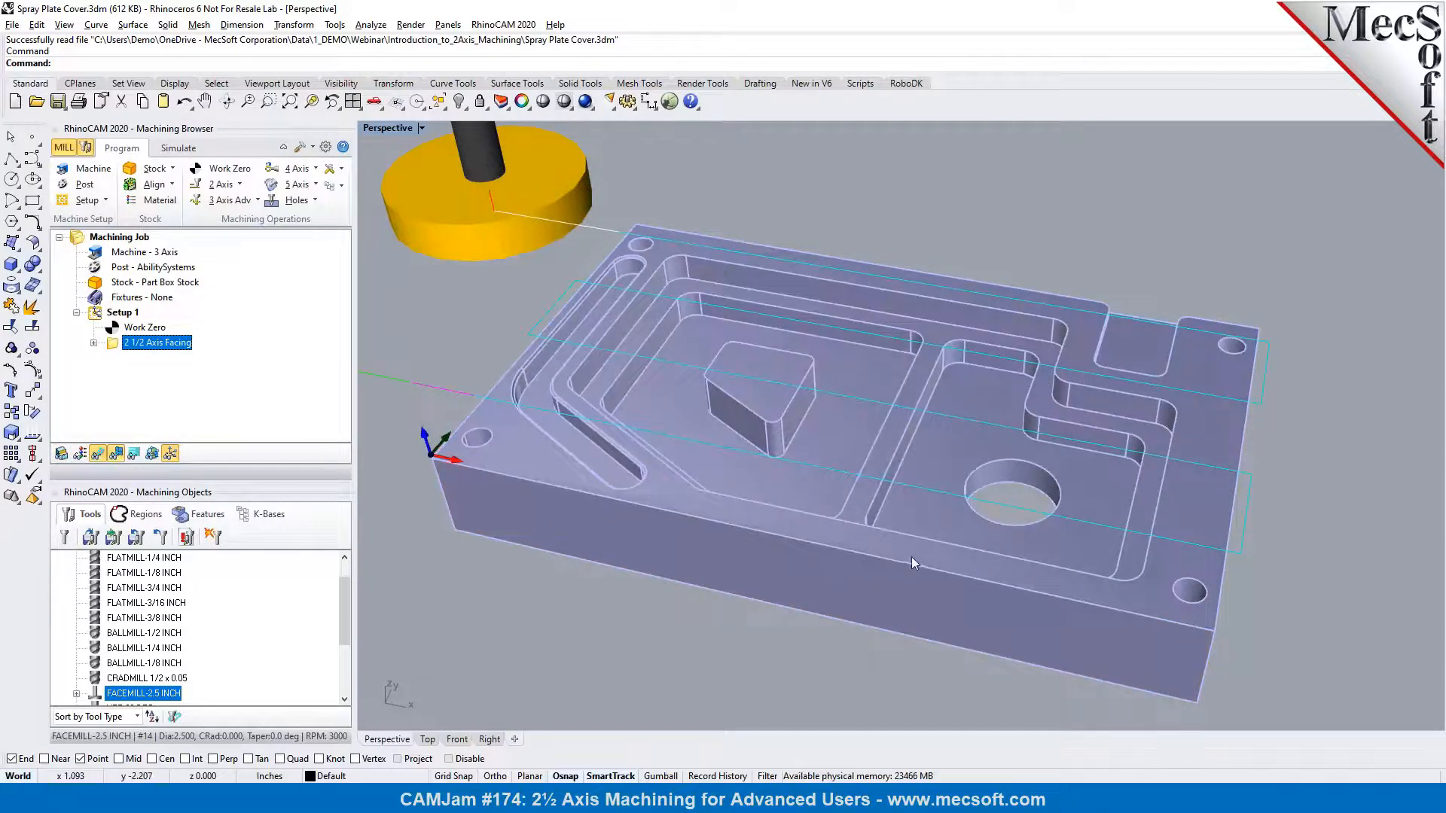
Create a 2 1/2 Axis Pocketing operation and chain-select the upper edge loop of the large outer pocket as its curve/edge region
left_click(240, 185)
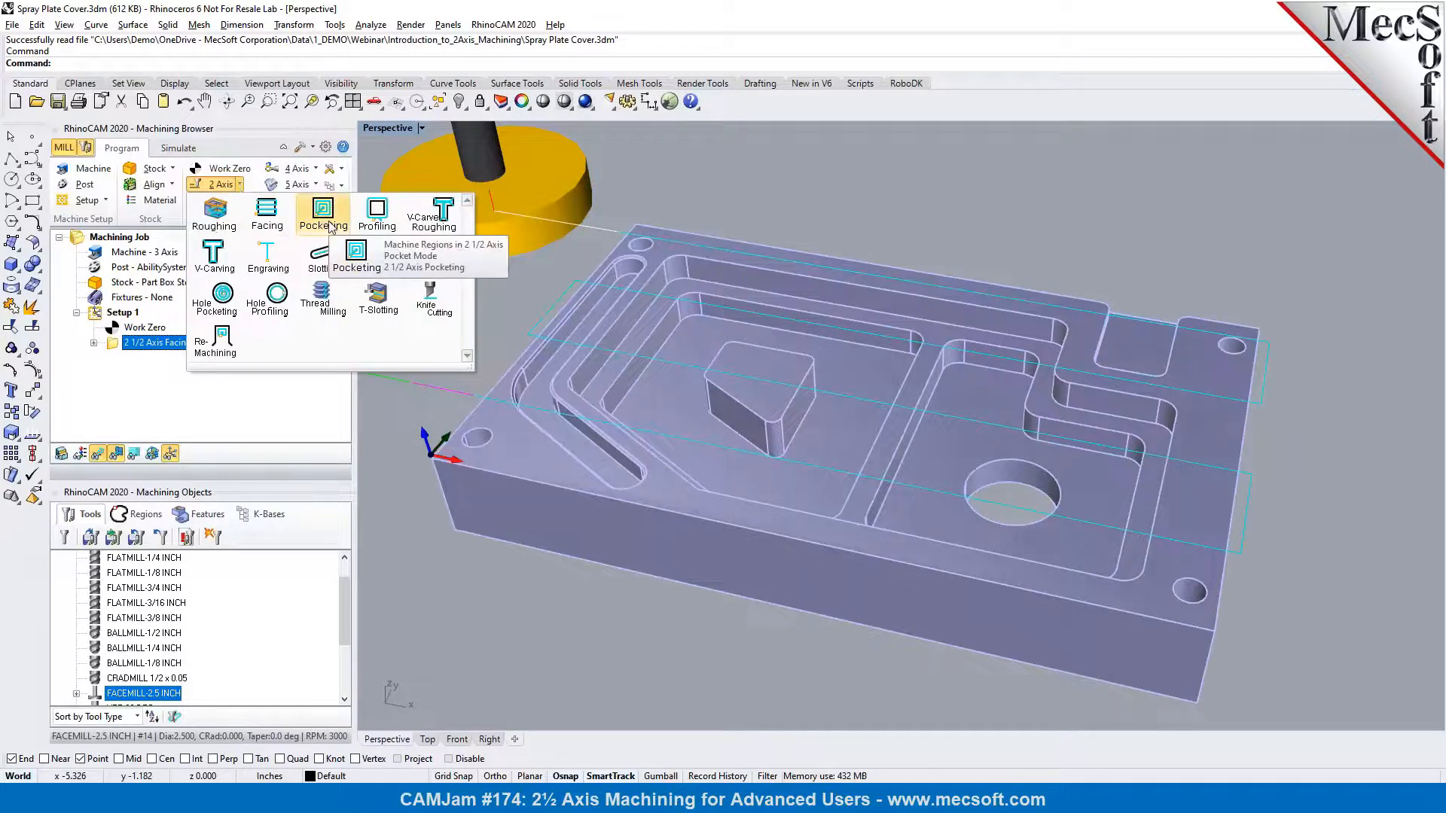
left_click(329, 225)
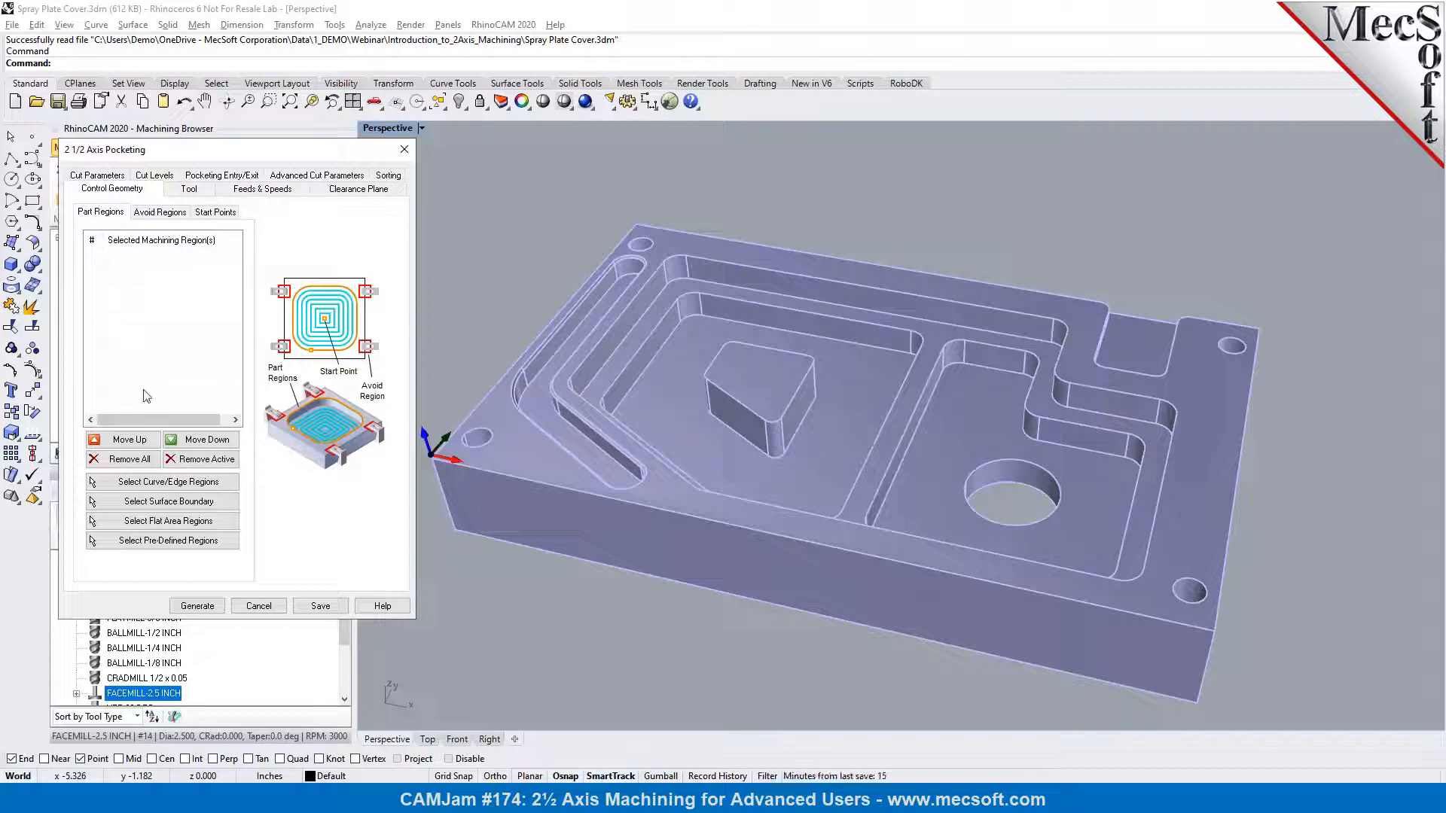
left_click(164, 485)
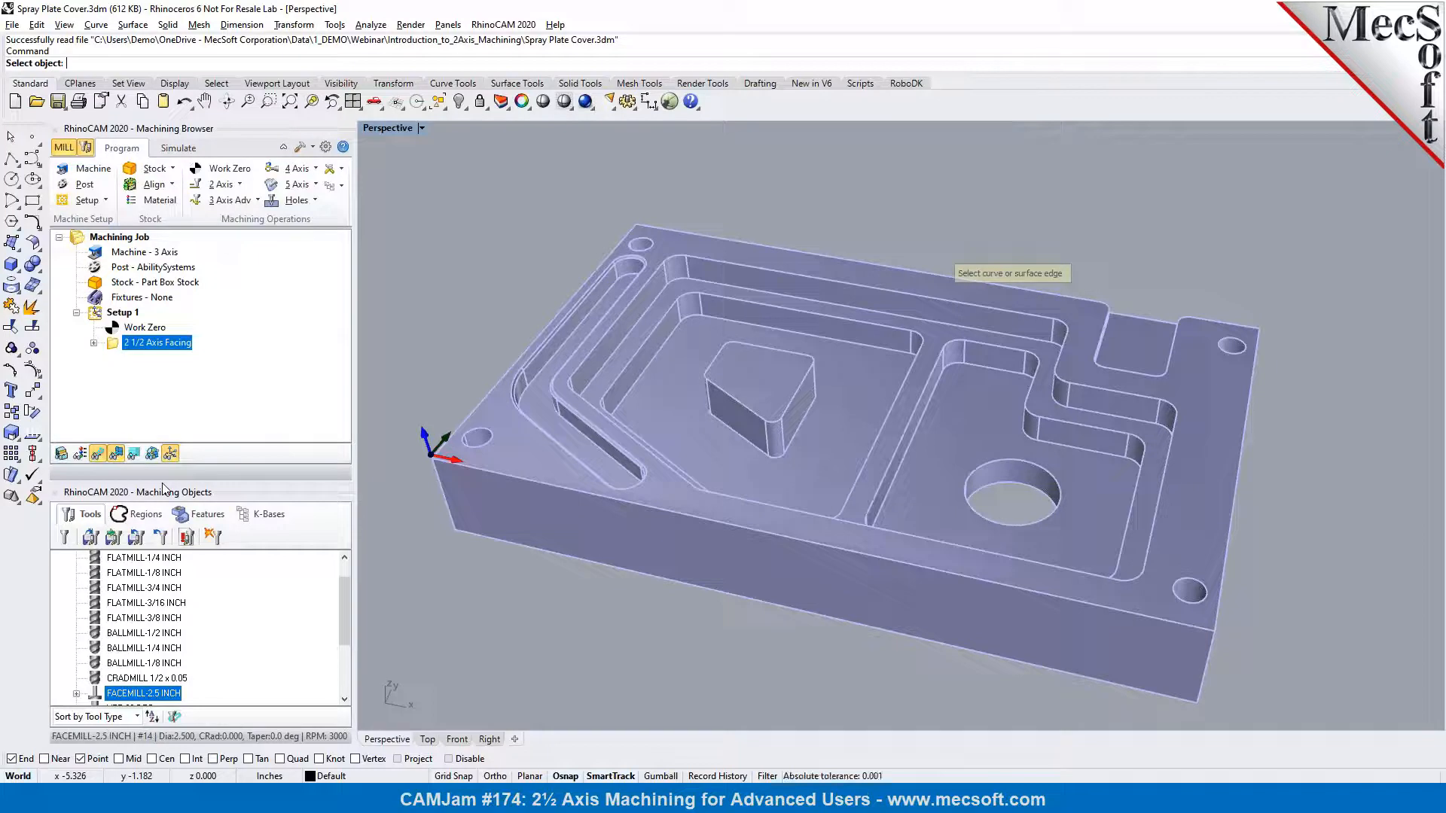
scroll(675, 242, "up", 3)
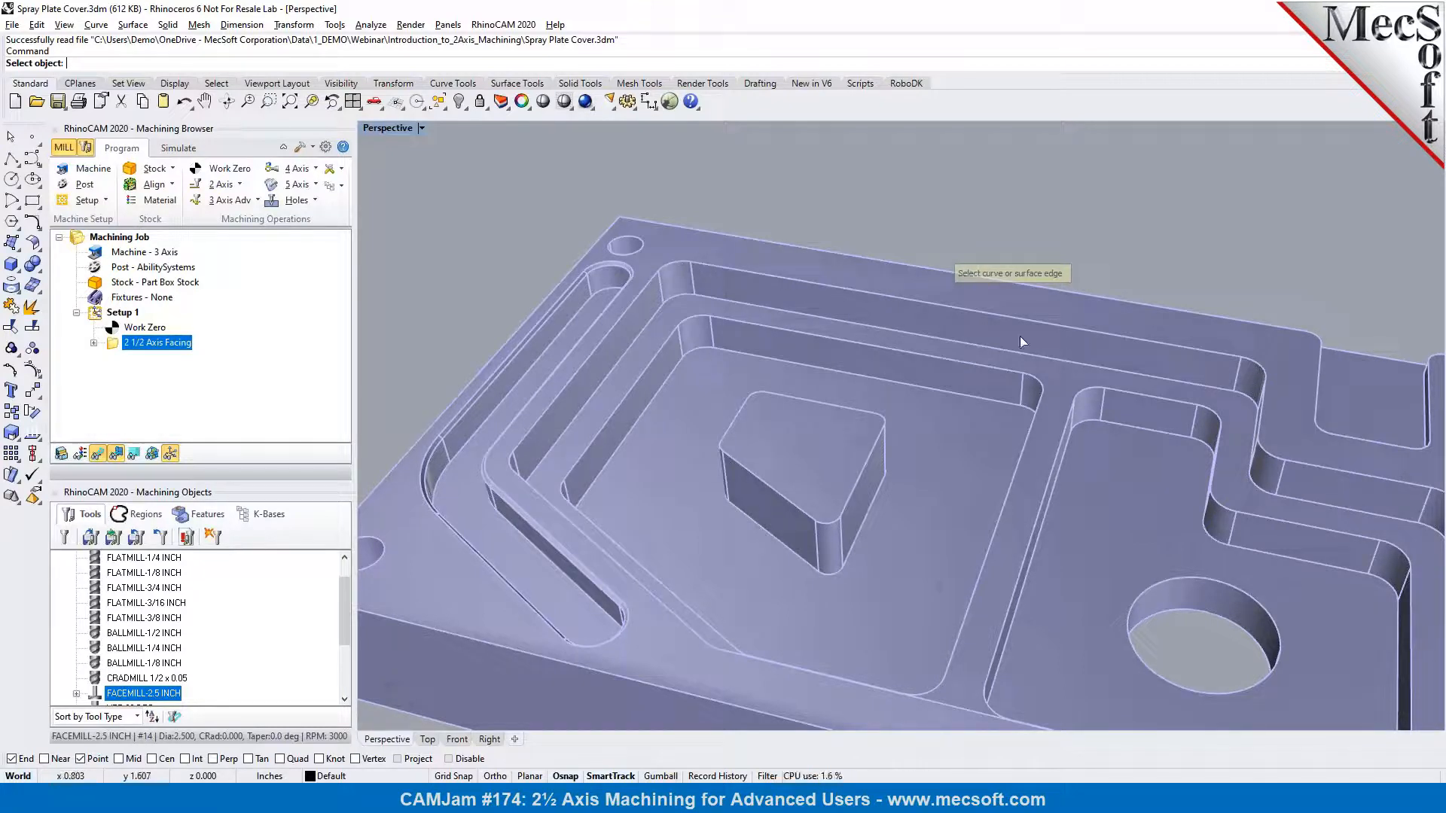
left_click(222, 87)
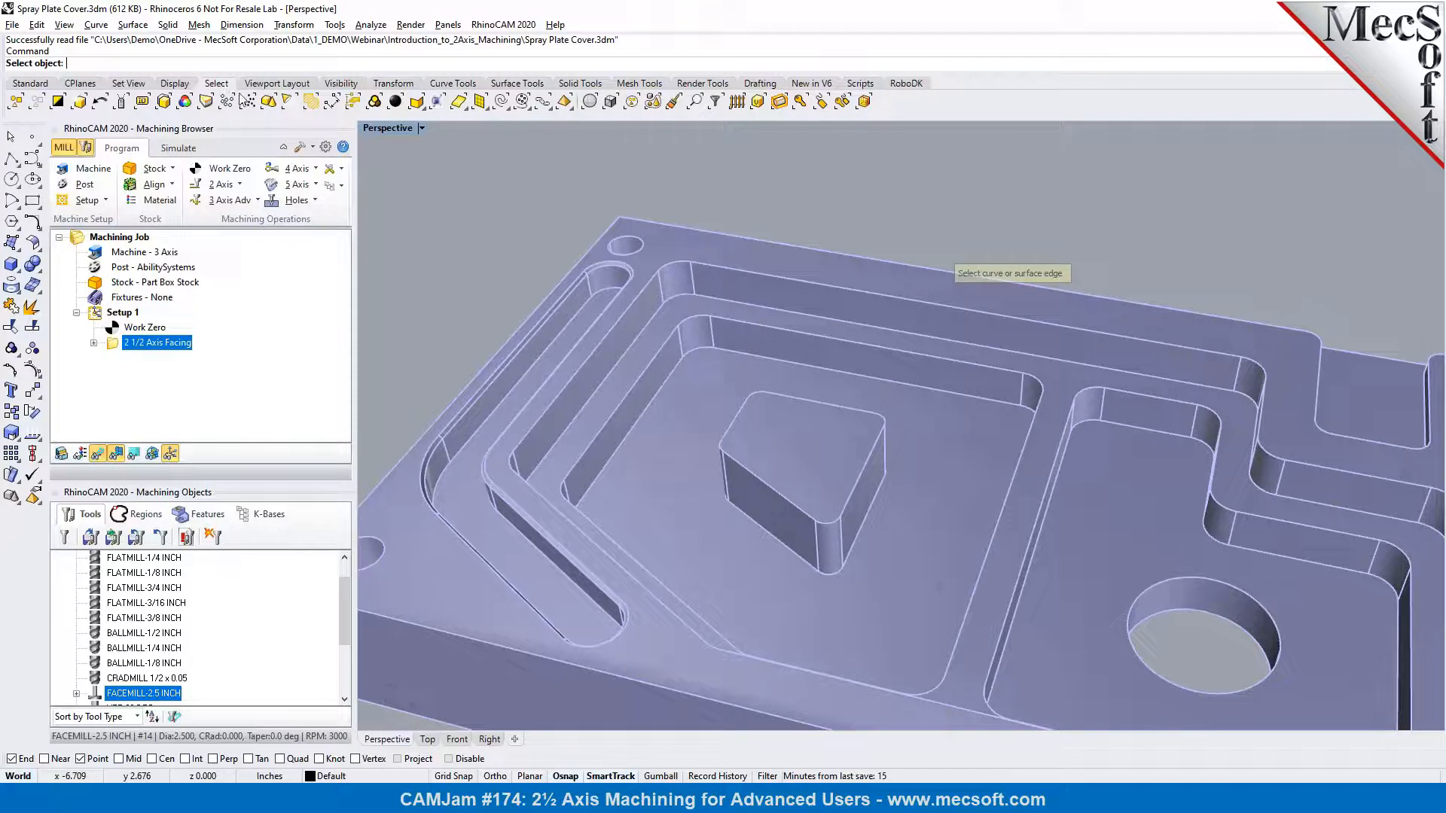
left_click(542, 107)
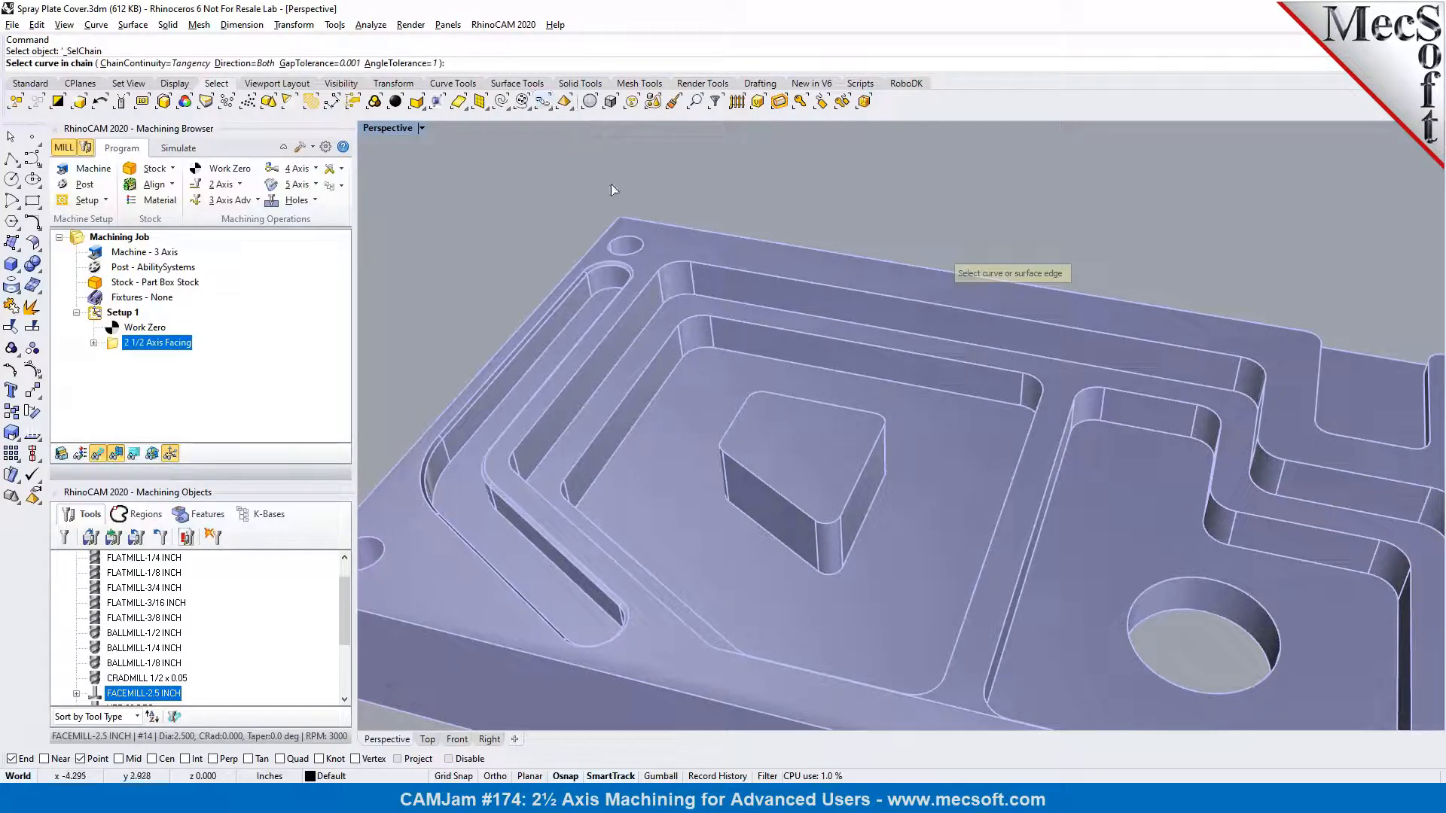
left_click(674, 268)
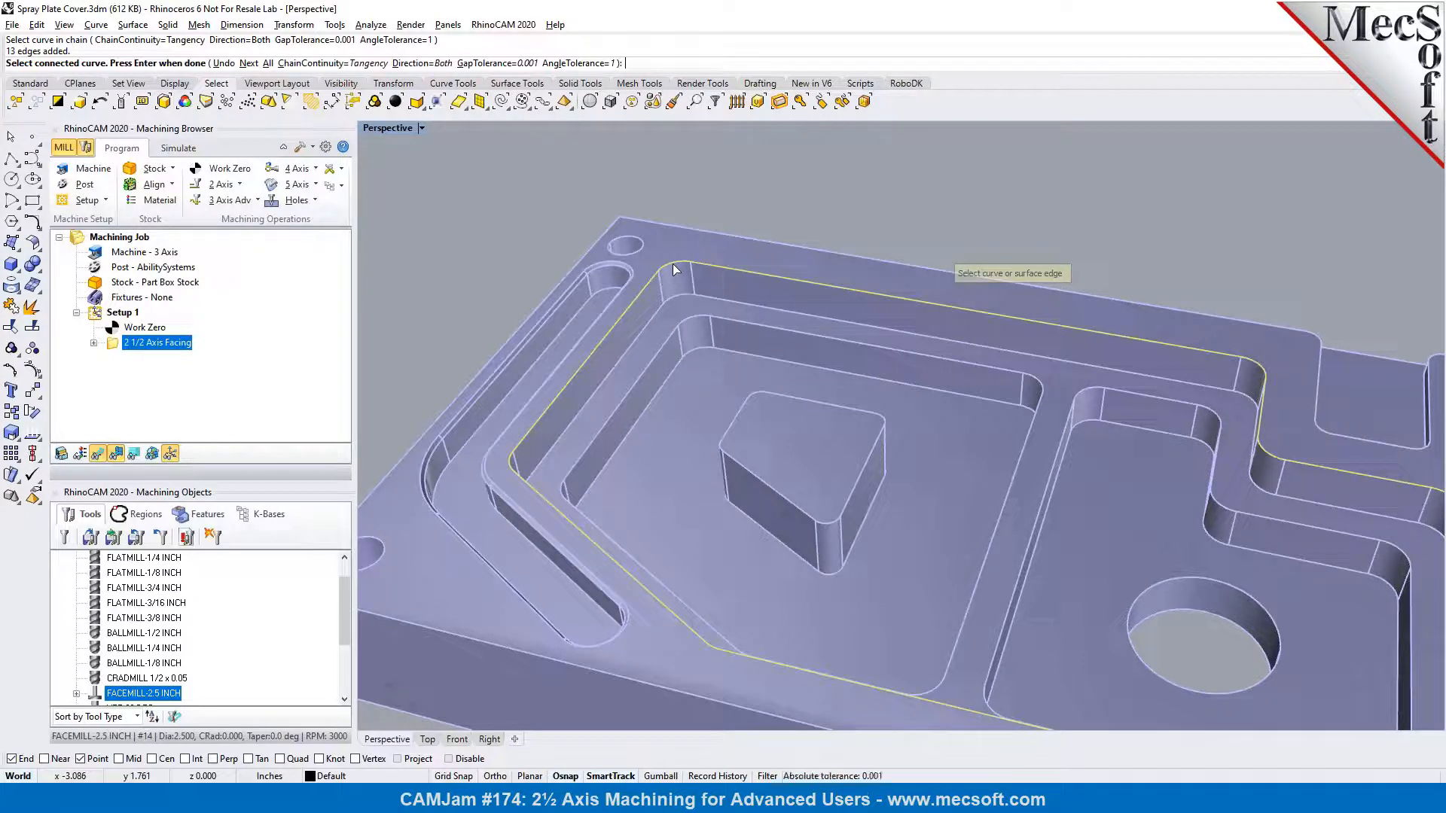
key("Return")
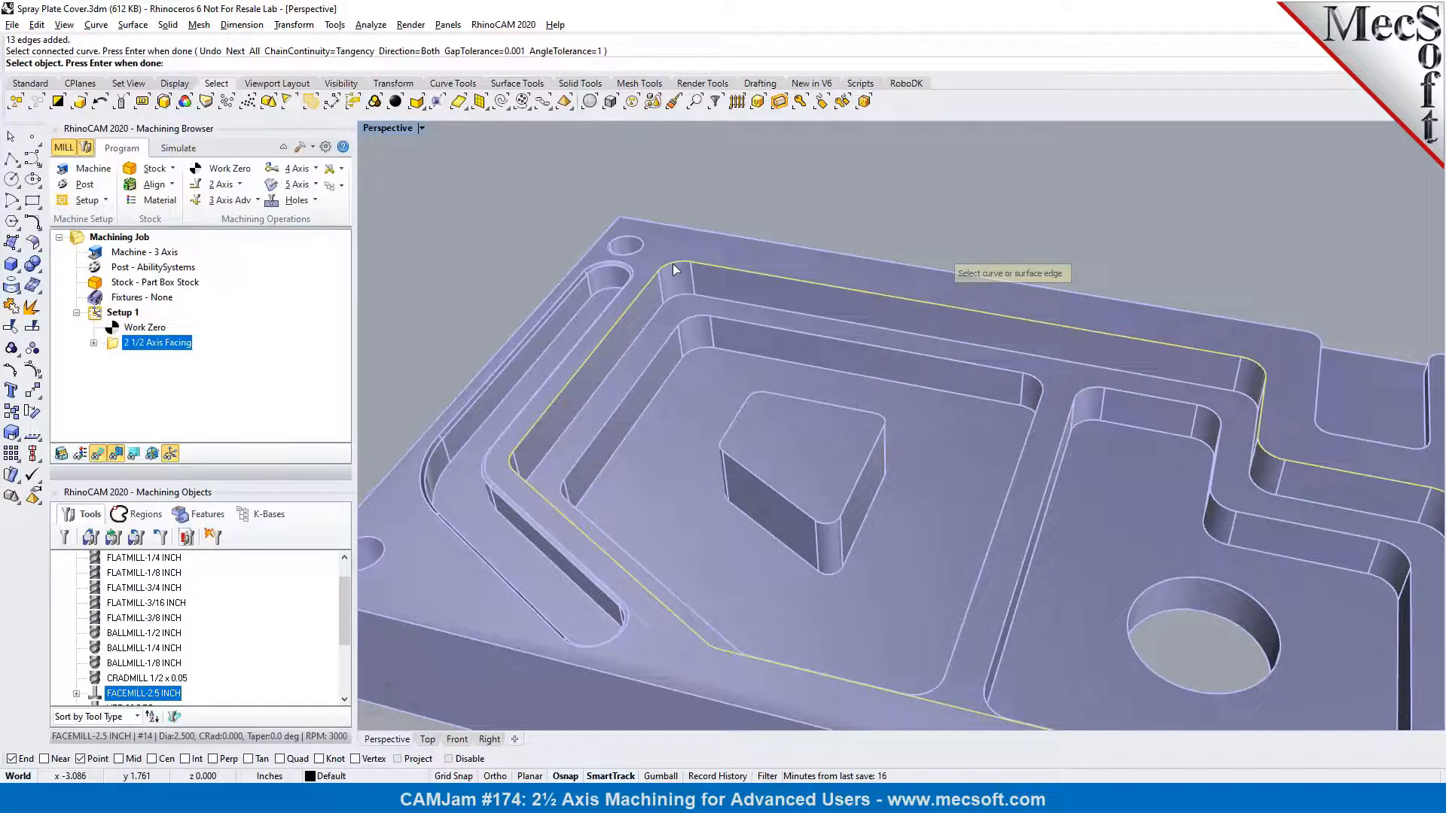
Chain-select the top edge loop of the island inside the pocket and accept both loops as machining regions
left_click(541, 103)
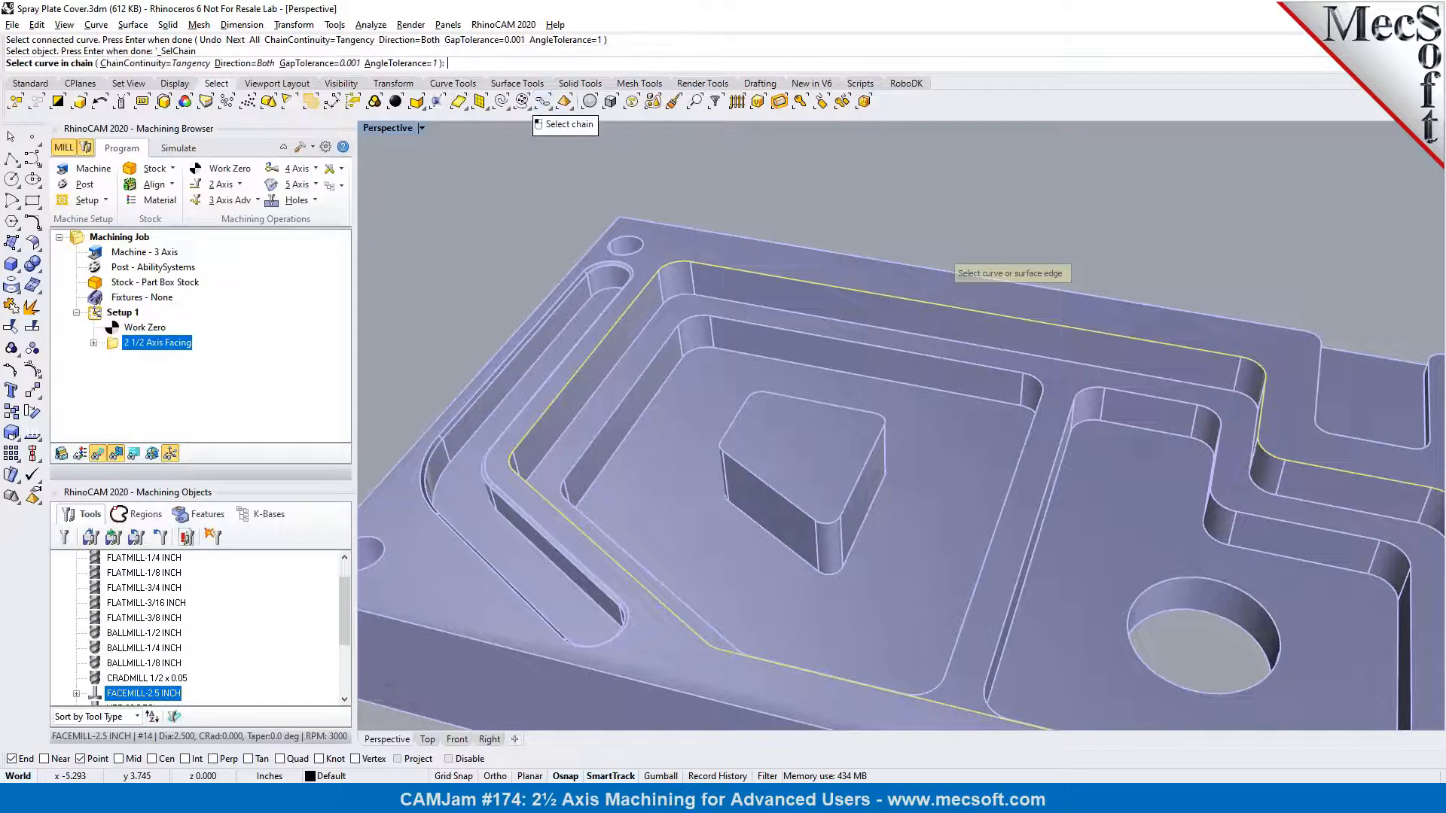
left_click(756, 393)
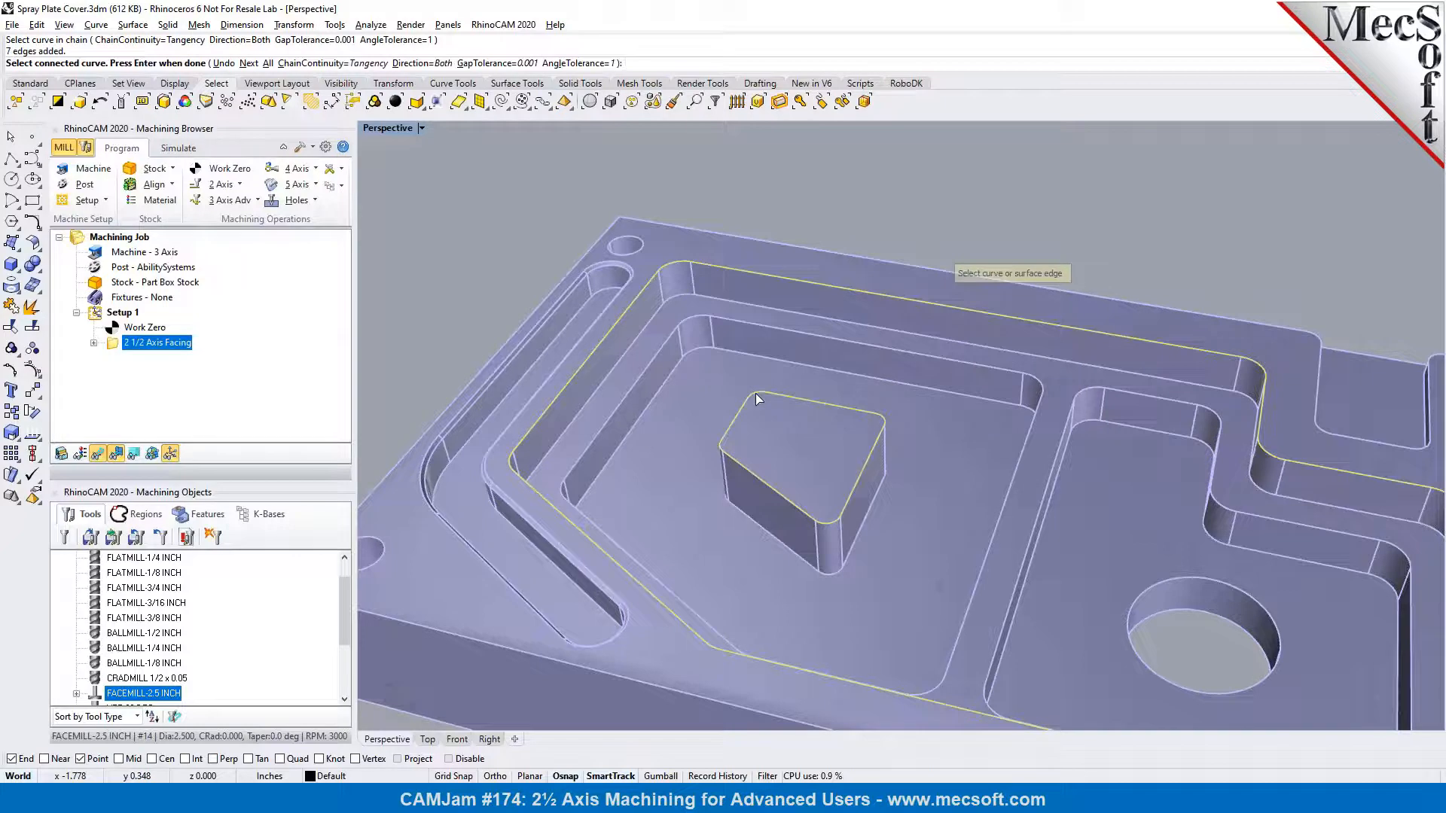
key("Return")
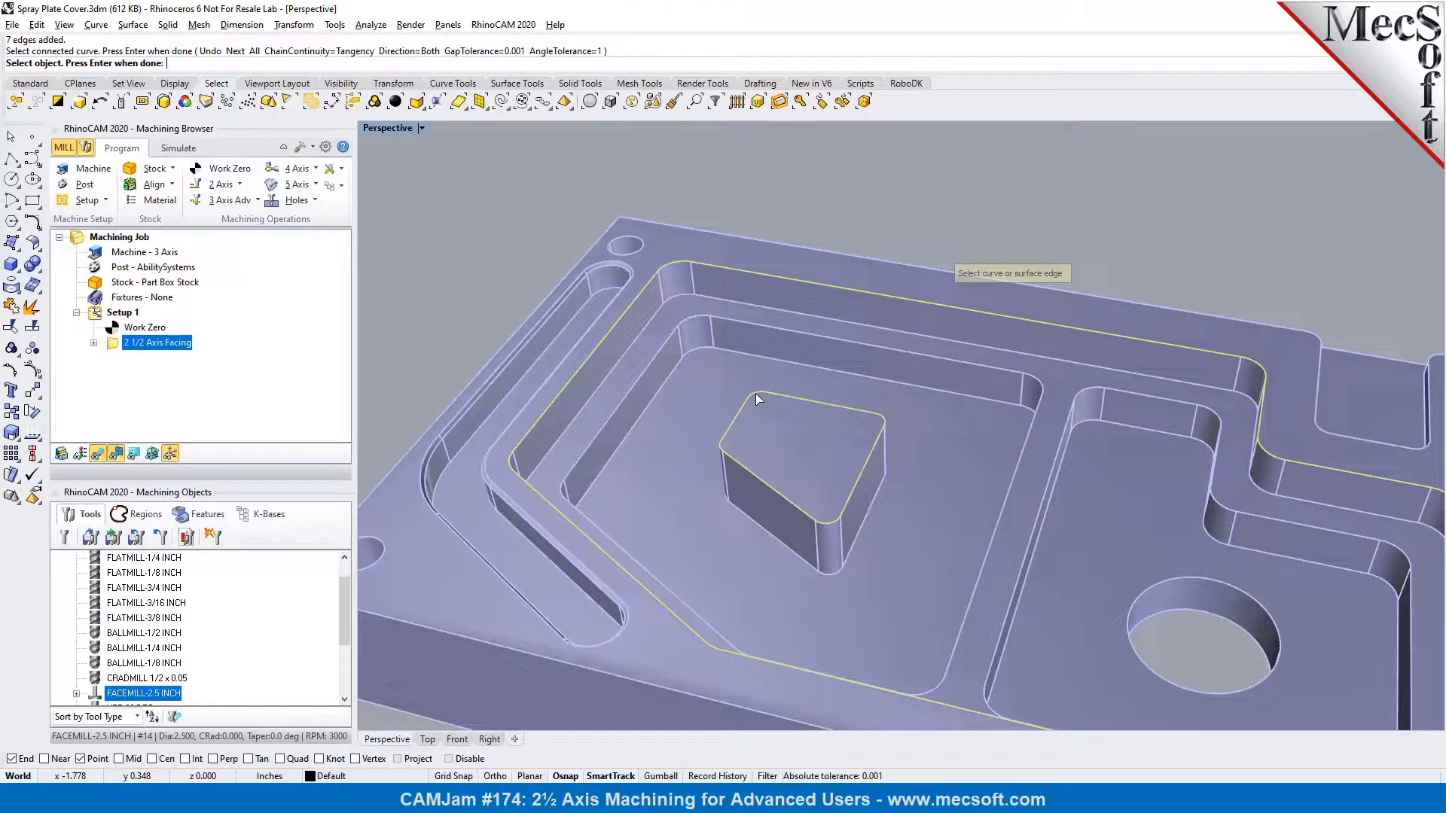
key("Return")
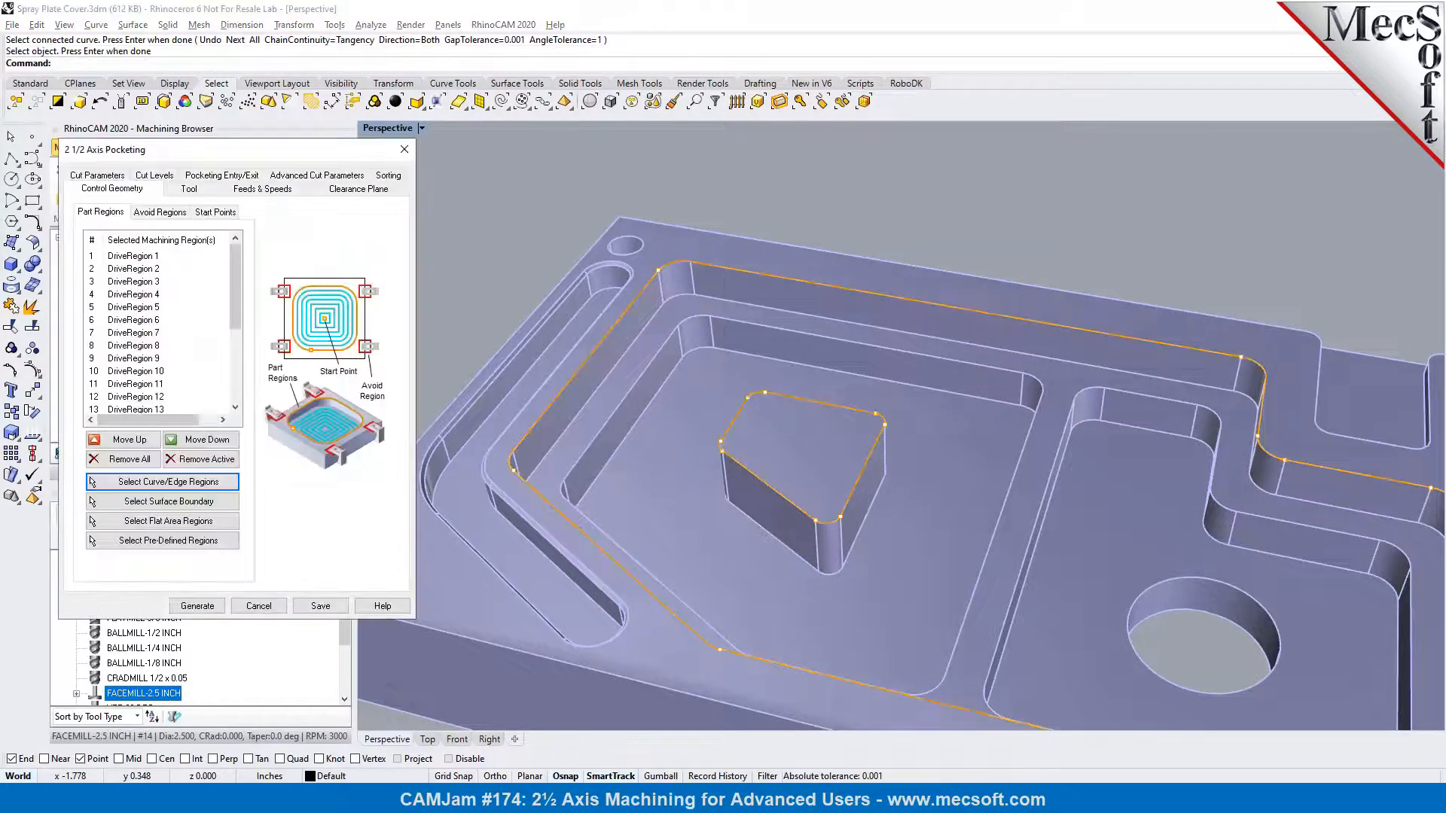
Assign the FLATMILL-1/2 INCH tool to the pocketing operation
right_click_drag(762, 415, 745, 373)
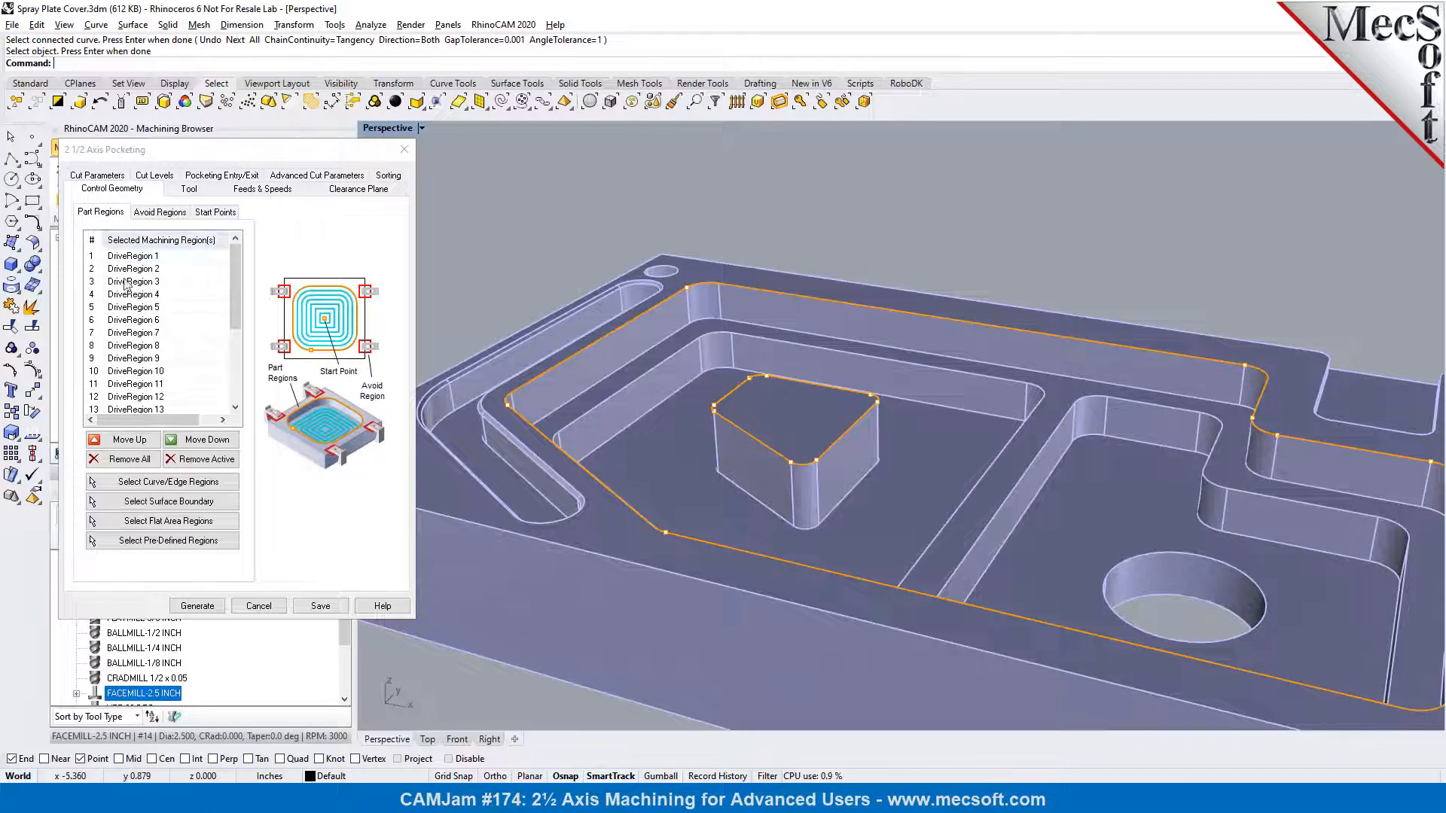
scroll(755, 436, "up", 2)
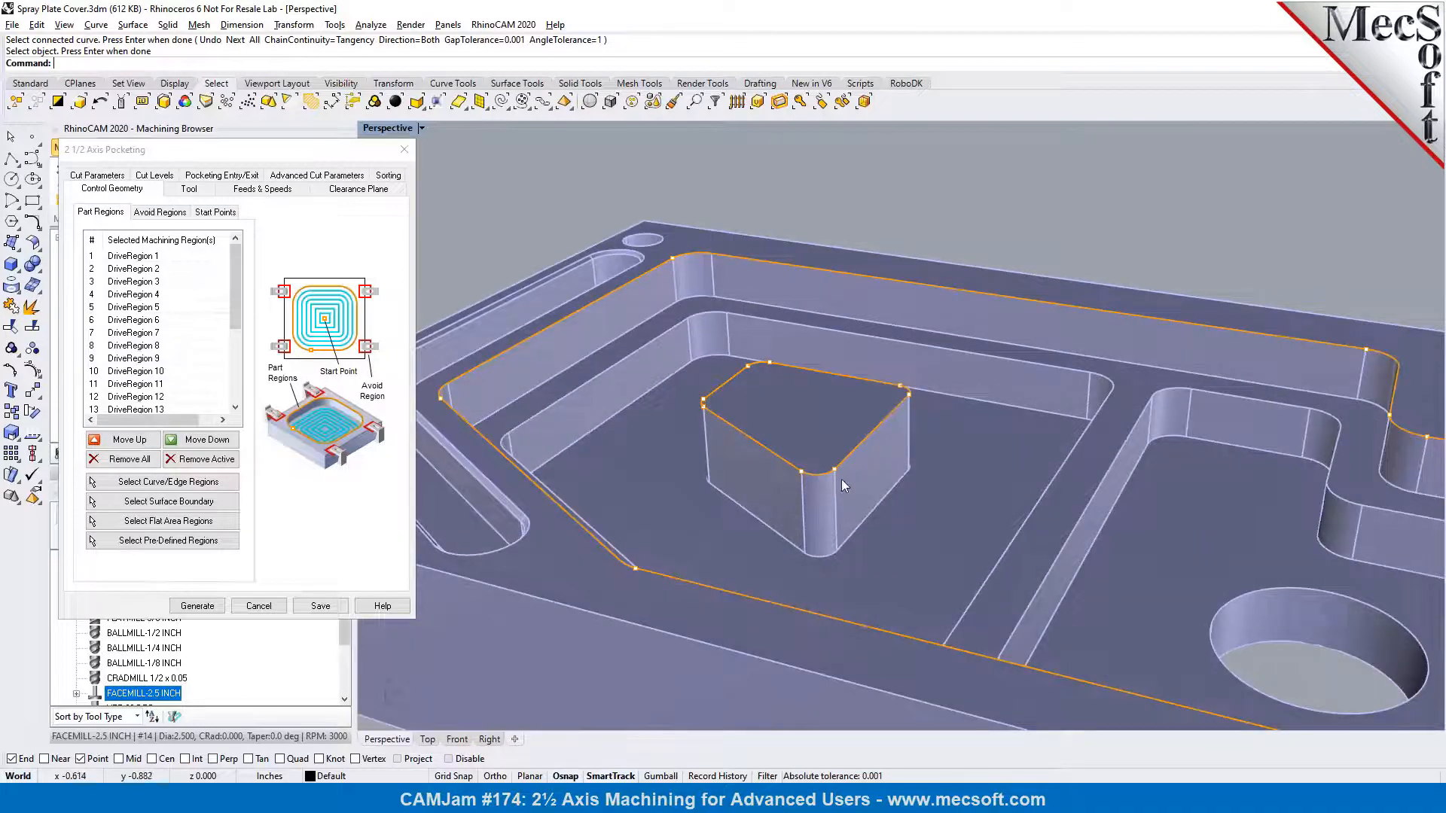
scroll(896, 489, "up", 1)
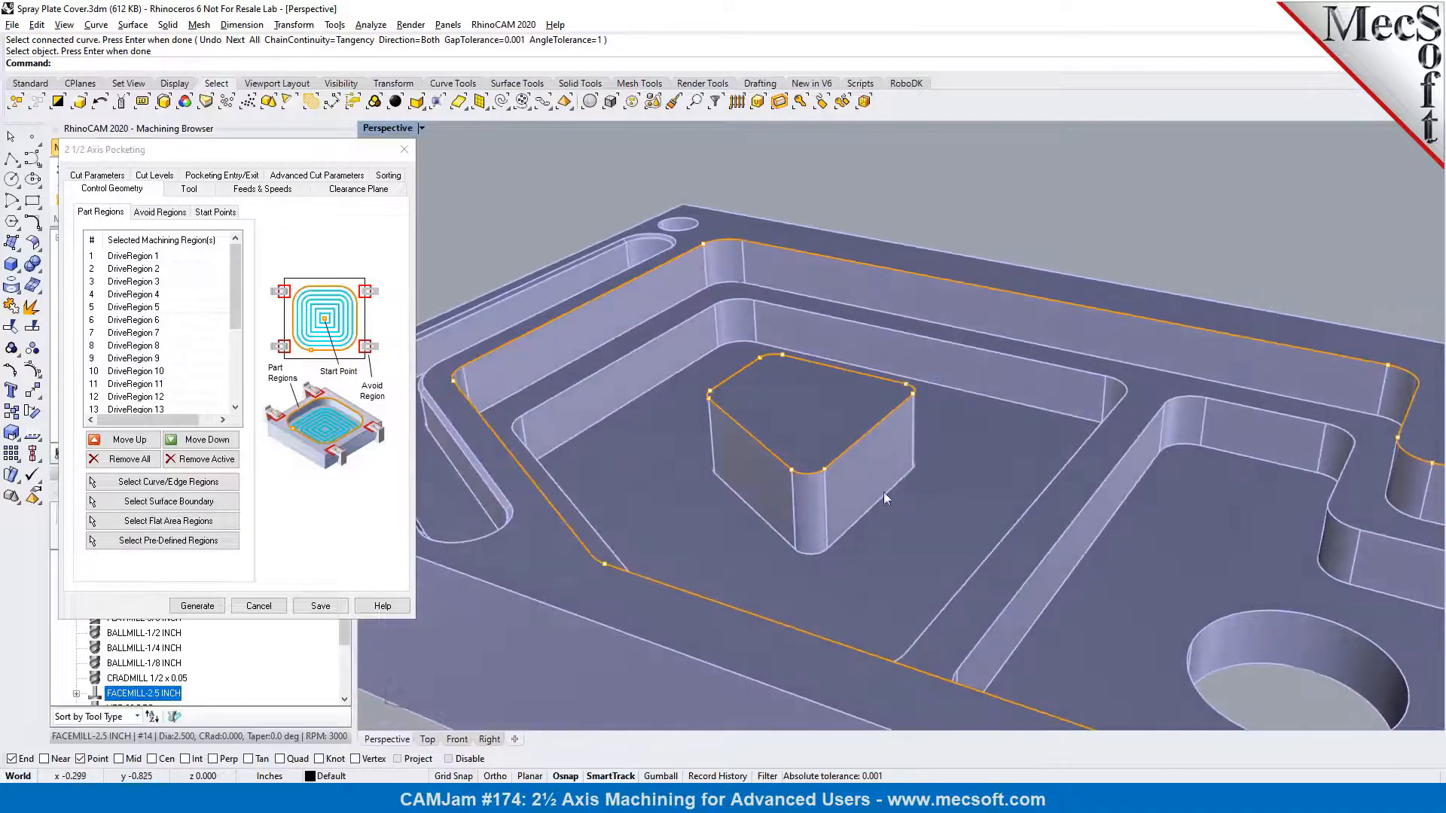
left_click(191, 190)
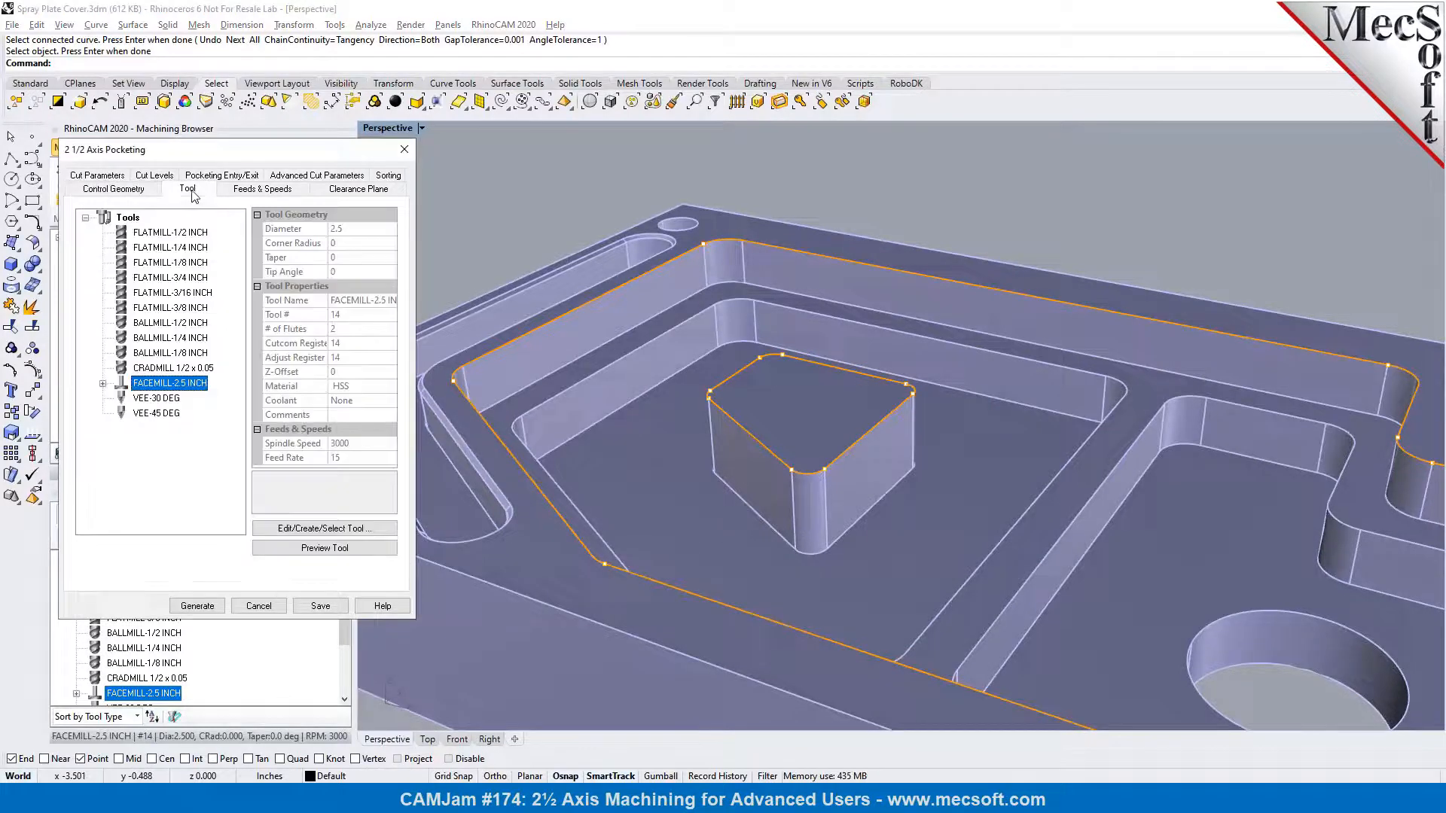
left_click(172, 233)
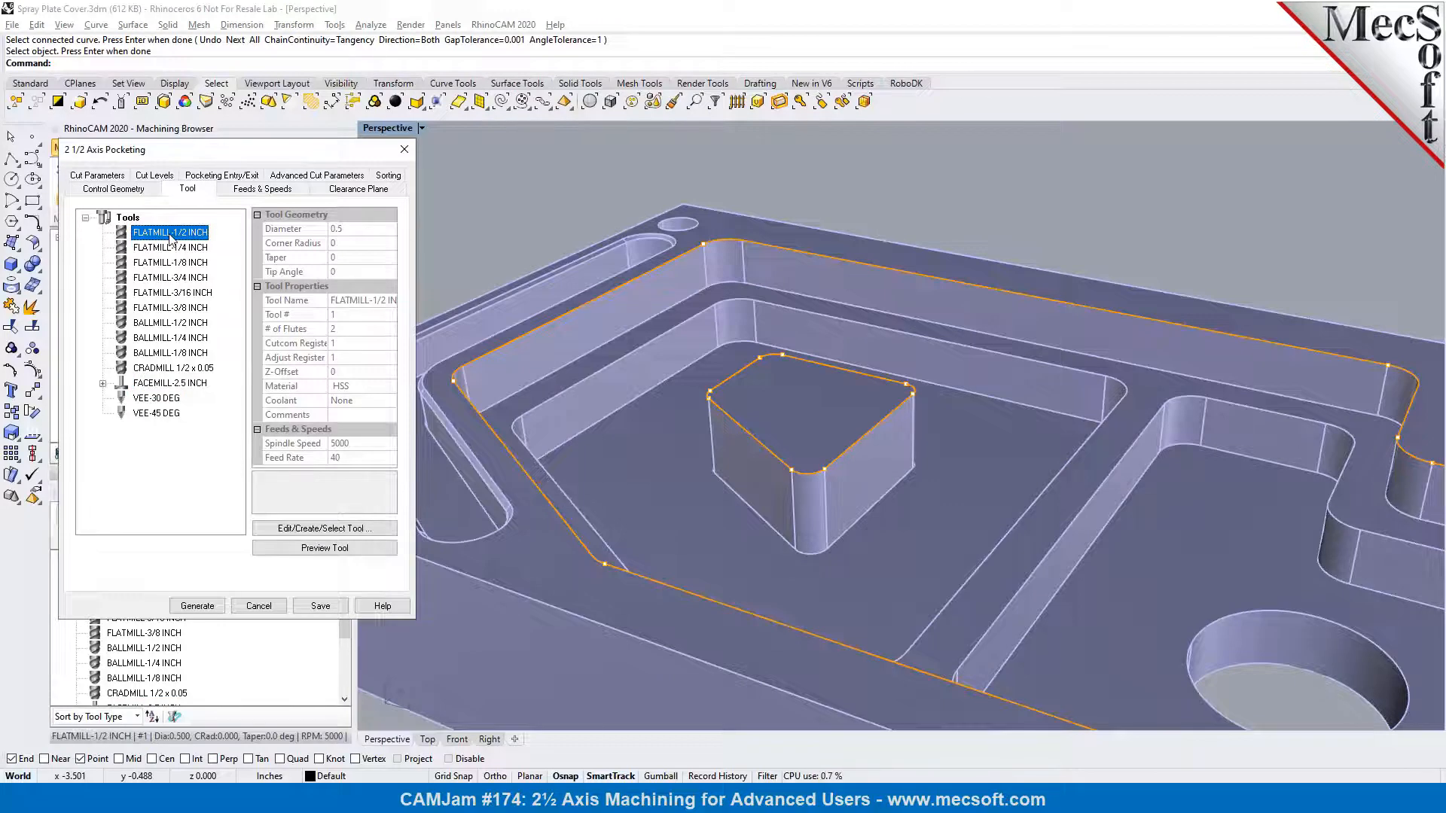
Review the pocketing operation's feeds and speeds, clearance plane and cut parameters
left_click(285, 192)
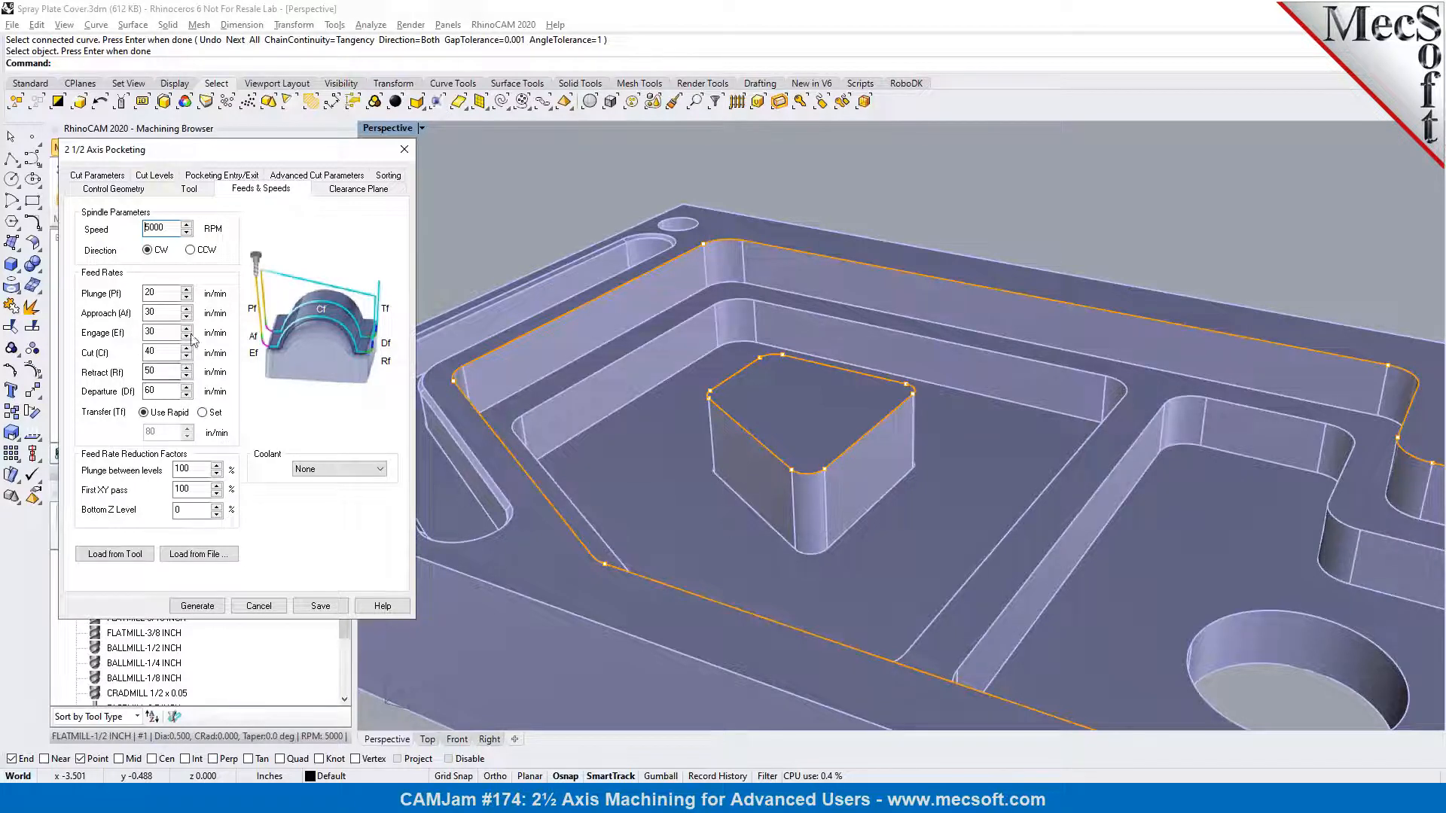
left_click(337, 193)
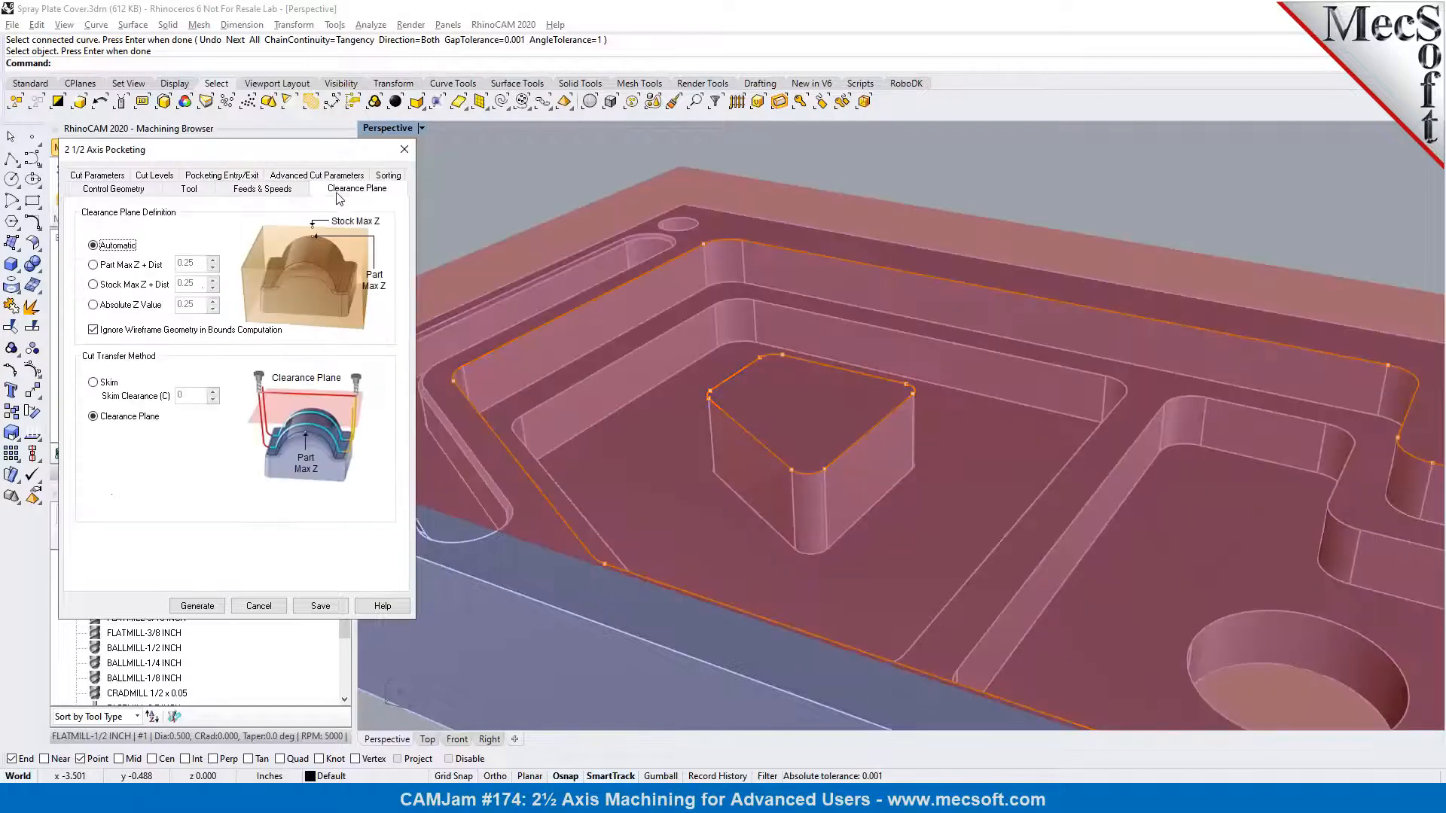
scroll(825, 289, "down", 5)
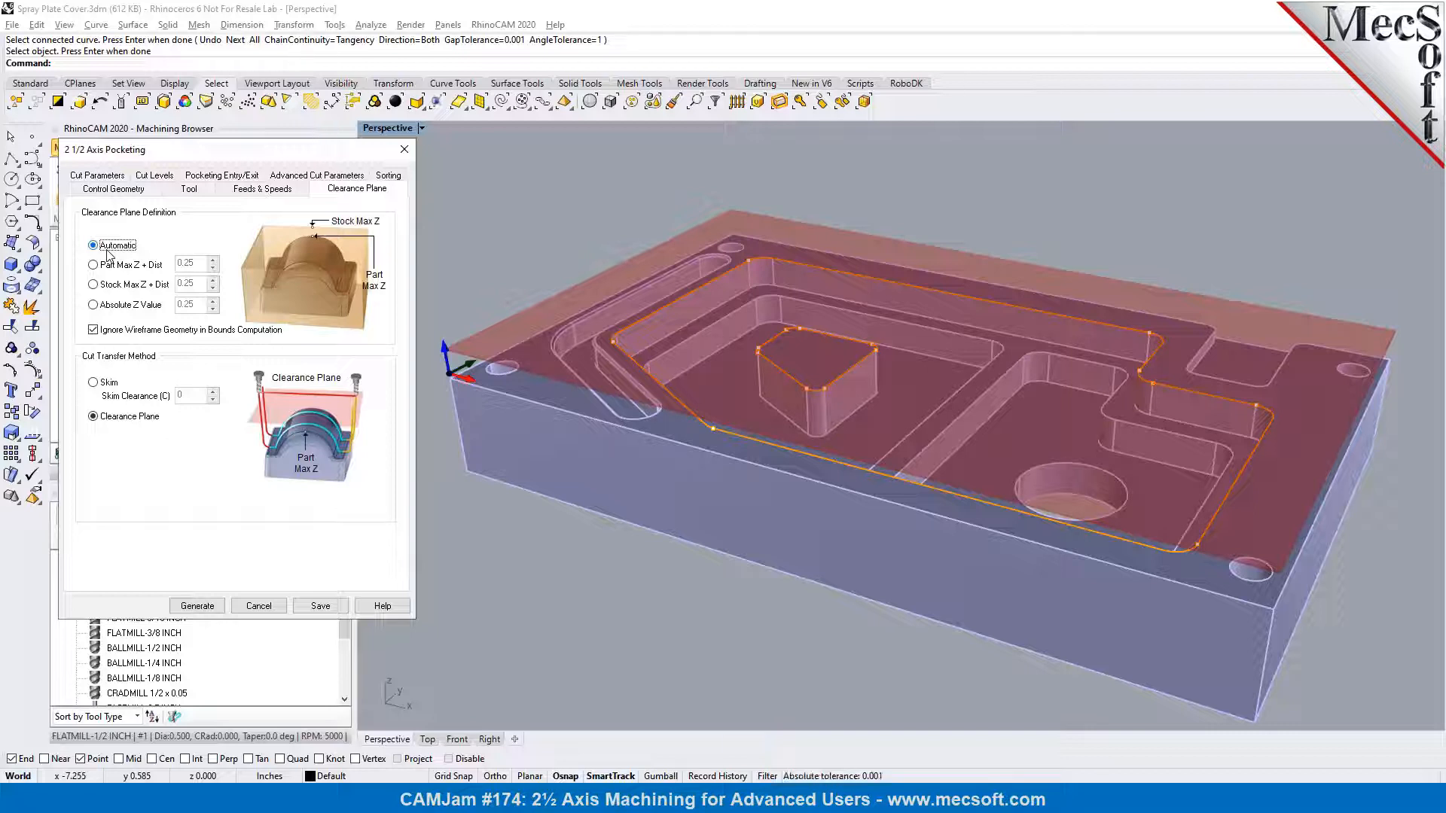
left_click(97, 176)
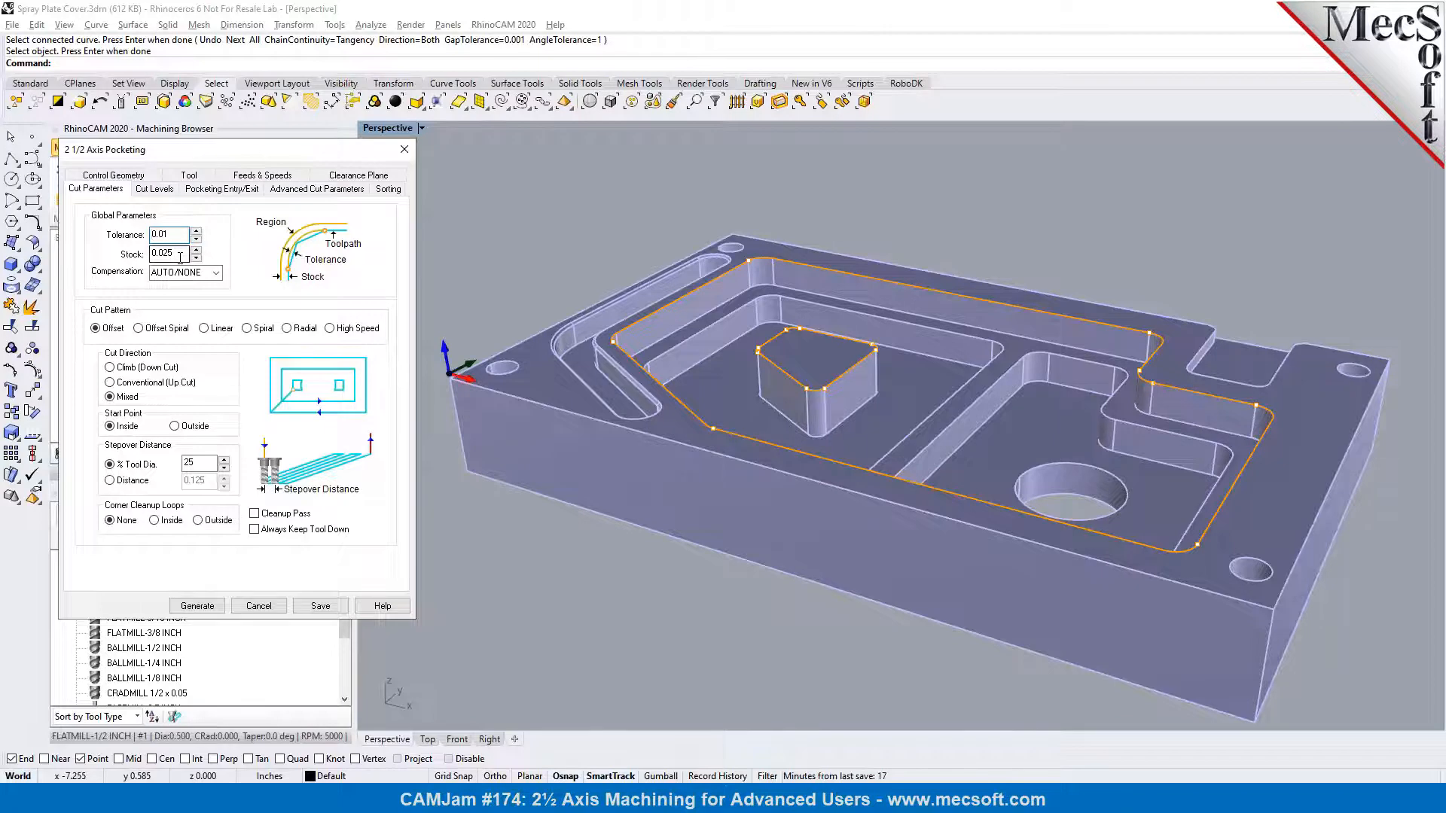
Set the total cut depth by picking the top and bottom of the outer pocket's corner wall, with a rough depth per cut of 0.133333
scroll(680, 290, "up", 5)
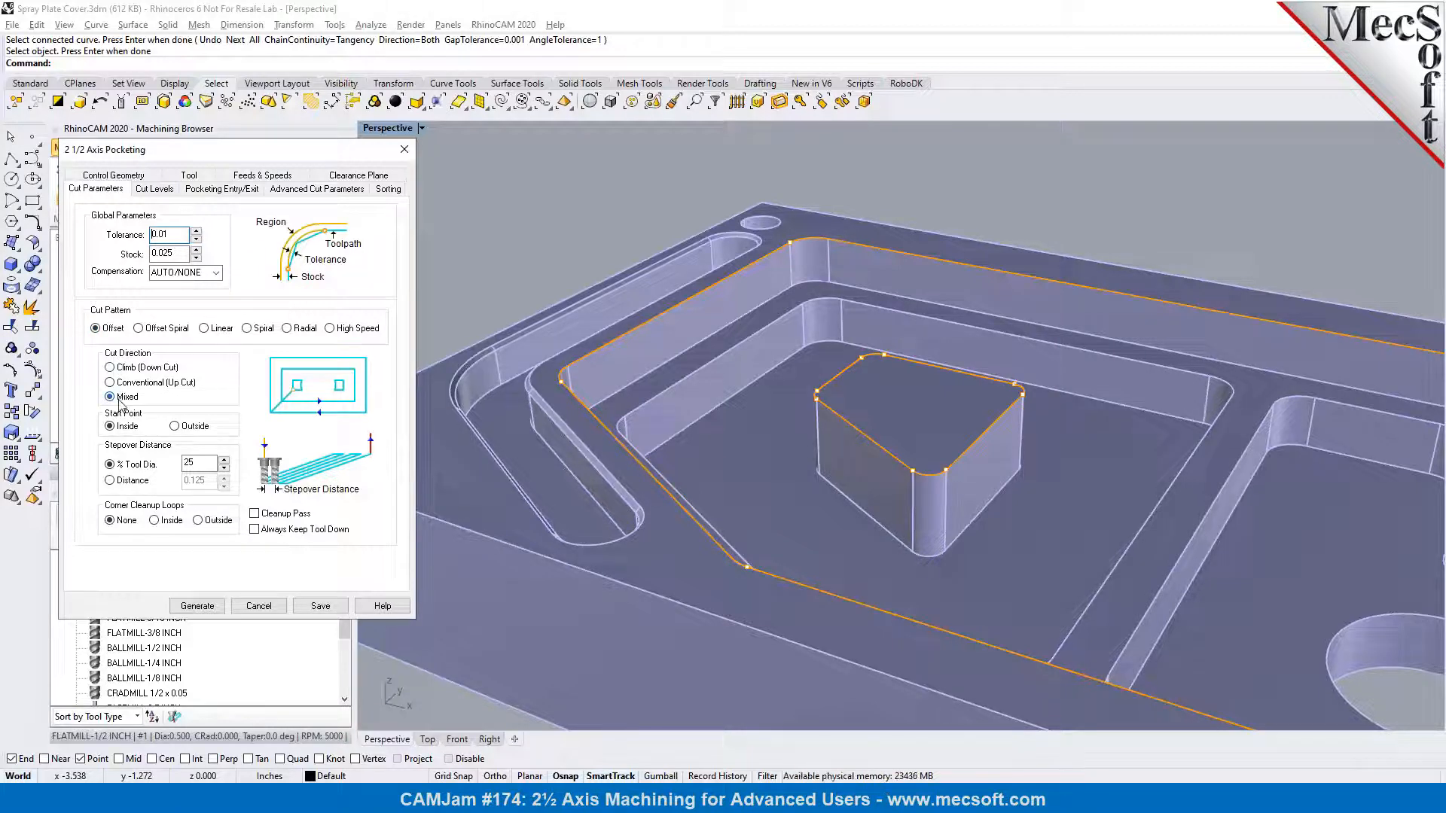
left_click_drag(197, 464, 182, 466)
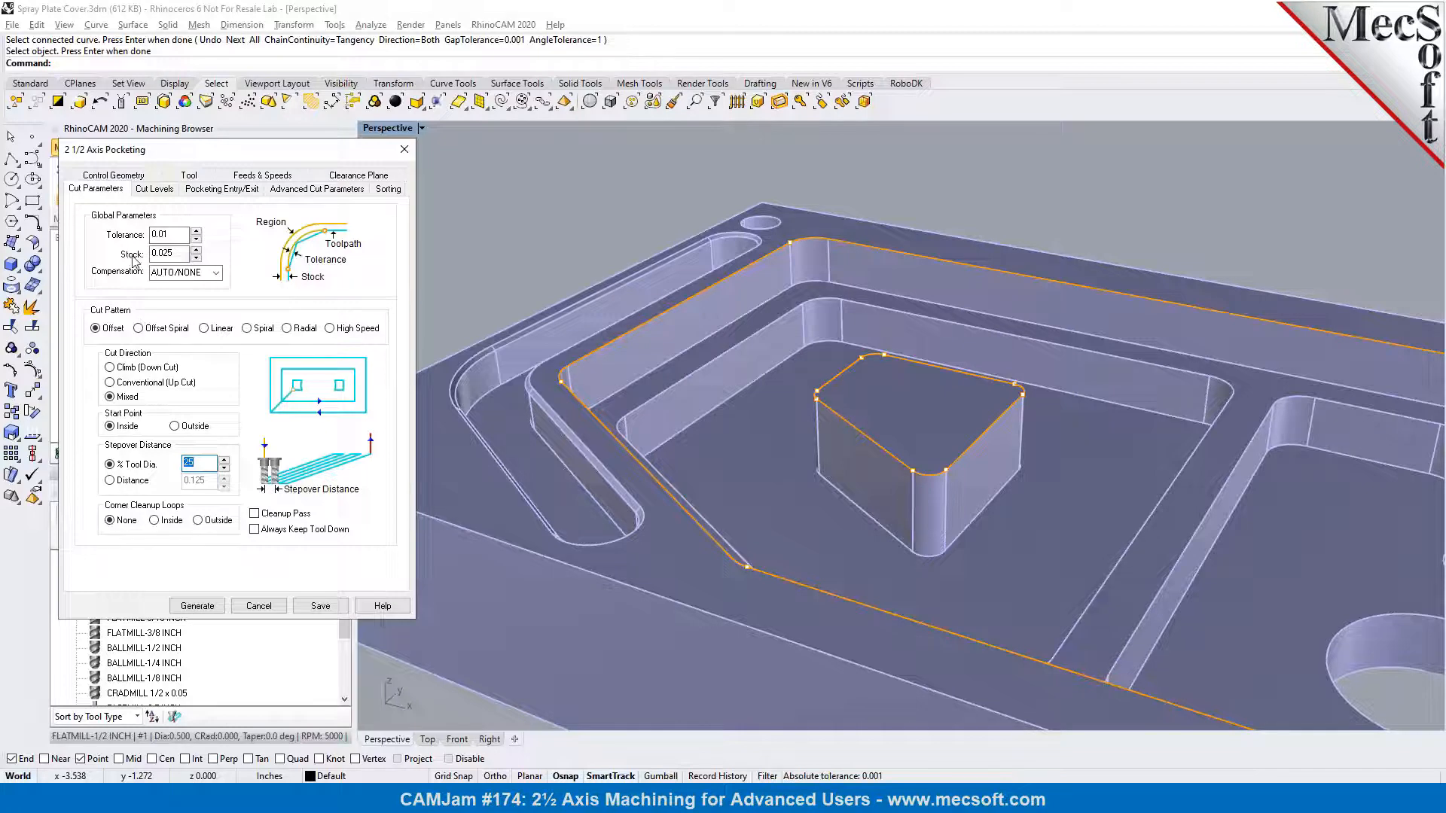
left_click(155, 190)
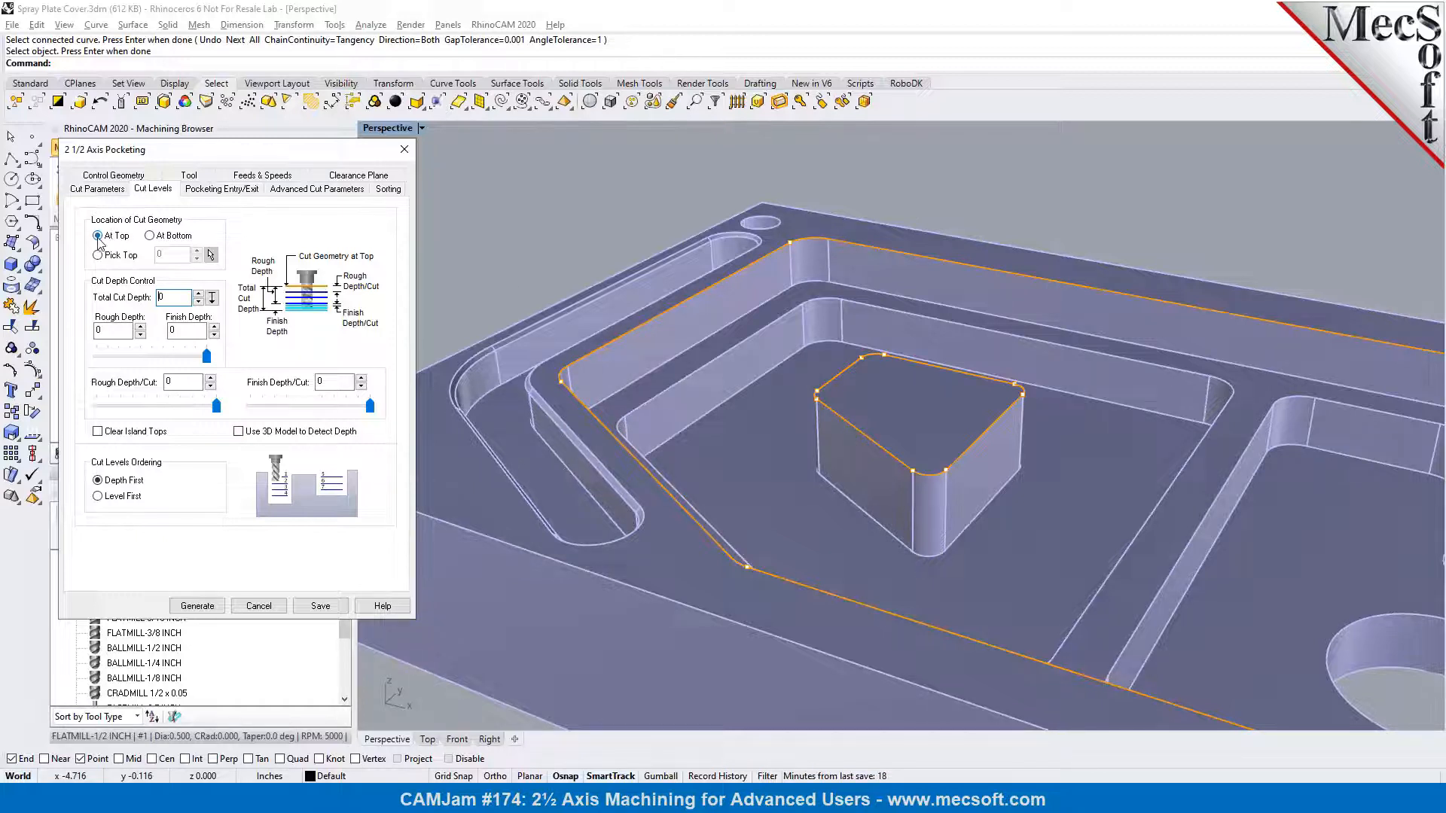
scroll(861, 250, "up", 2)
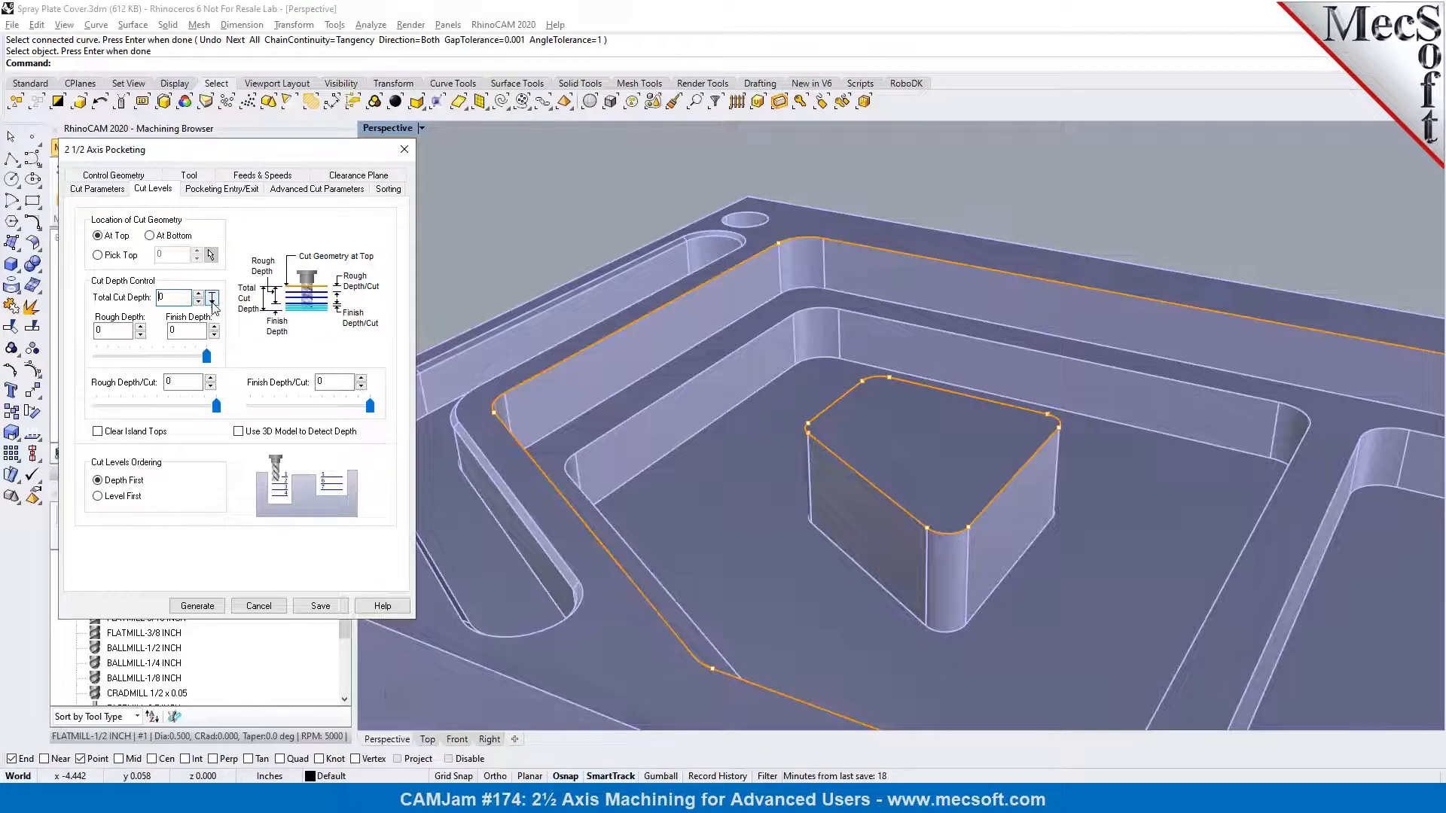
left_click(211, 299)
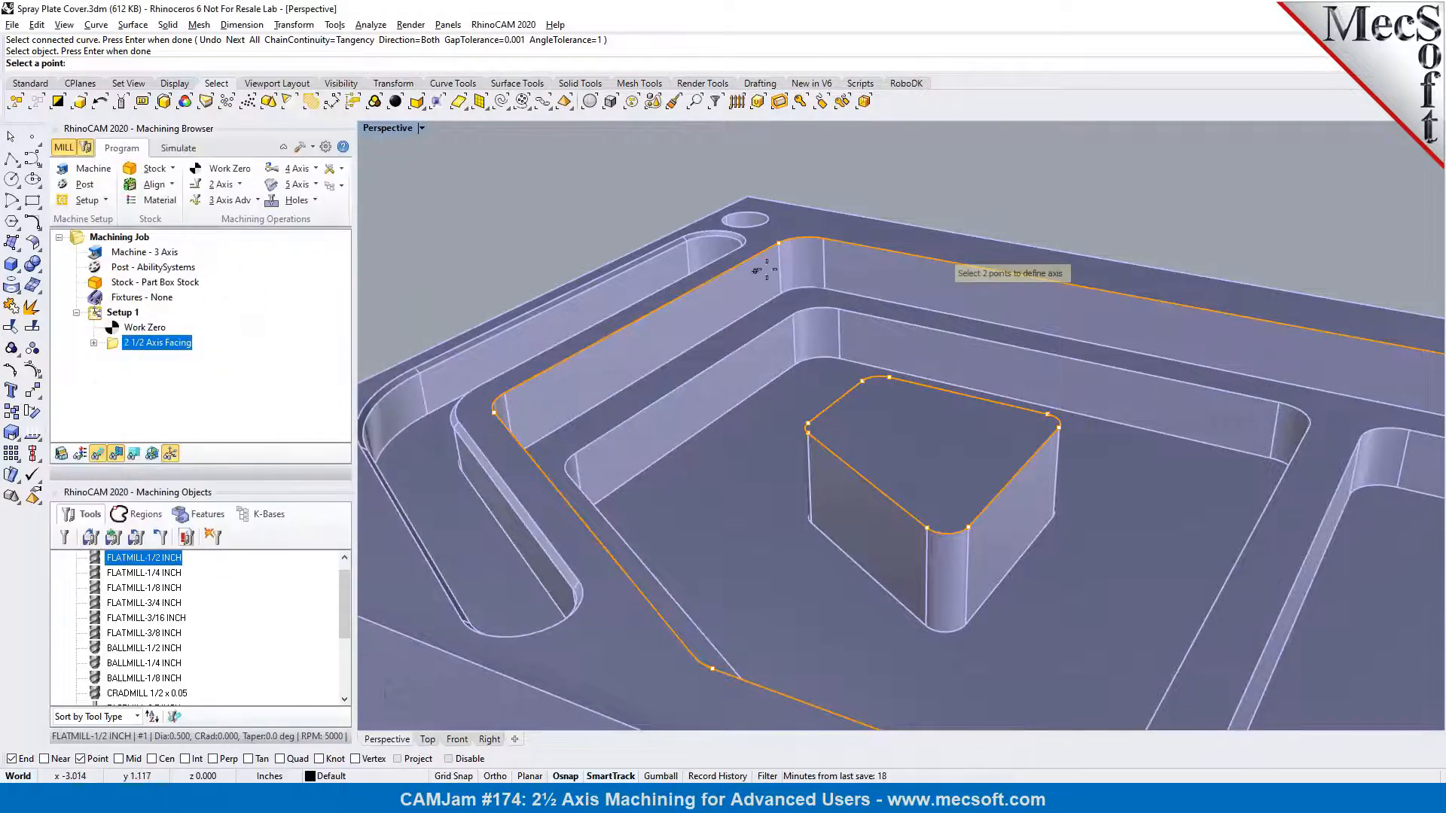
left_click(786, 249)
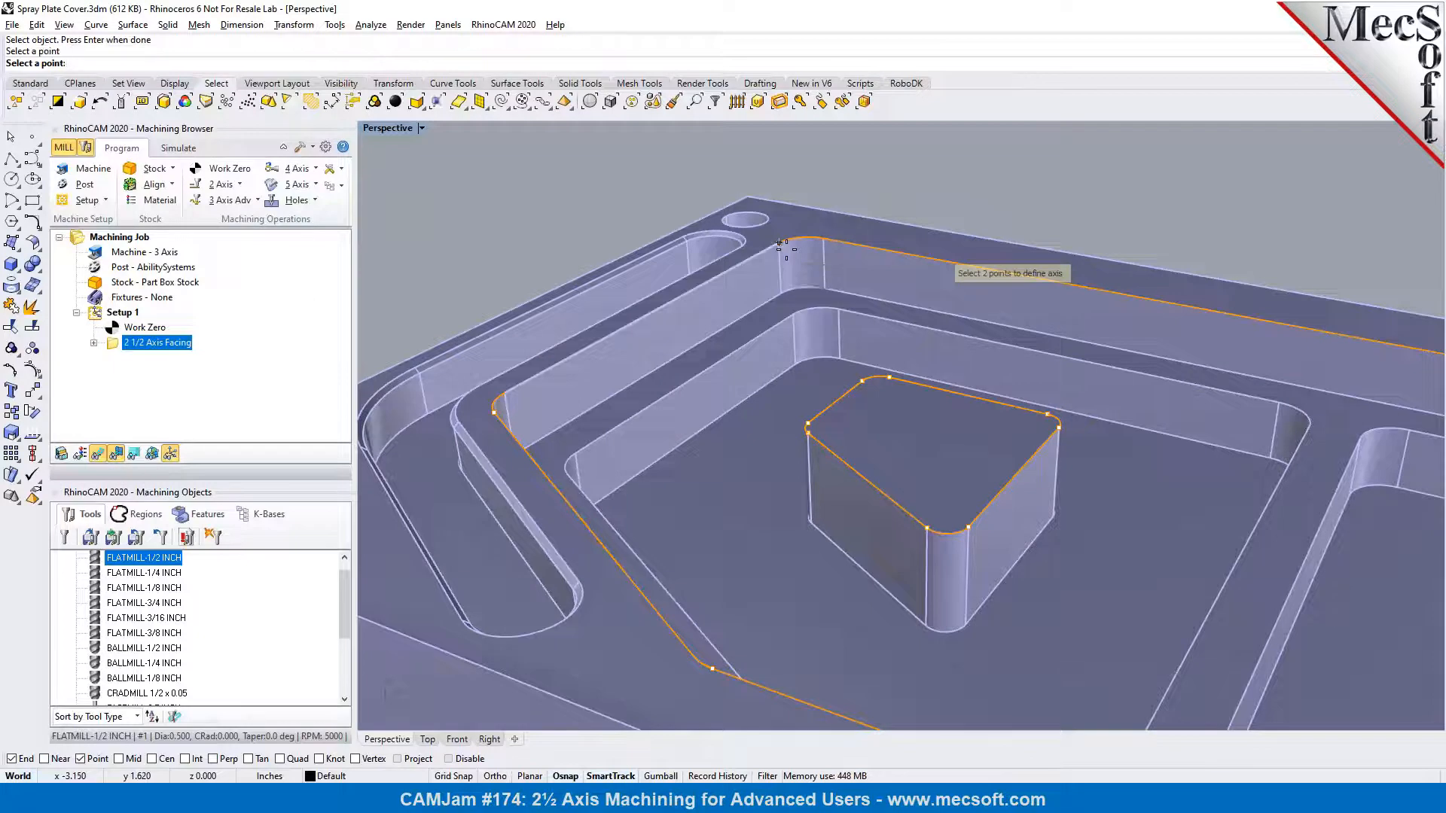
left_click(817, 288)
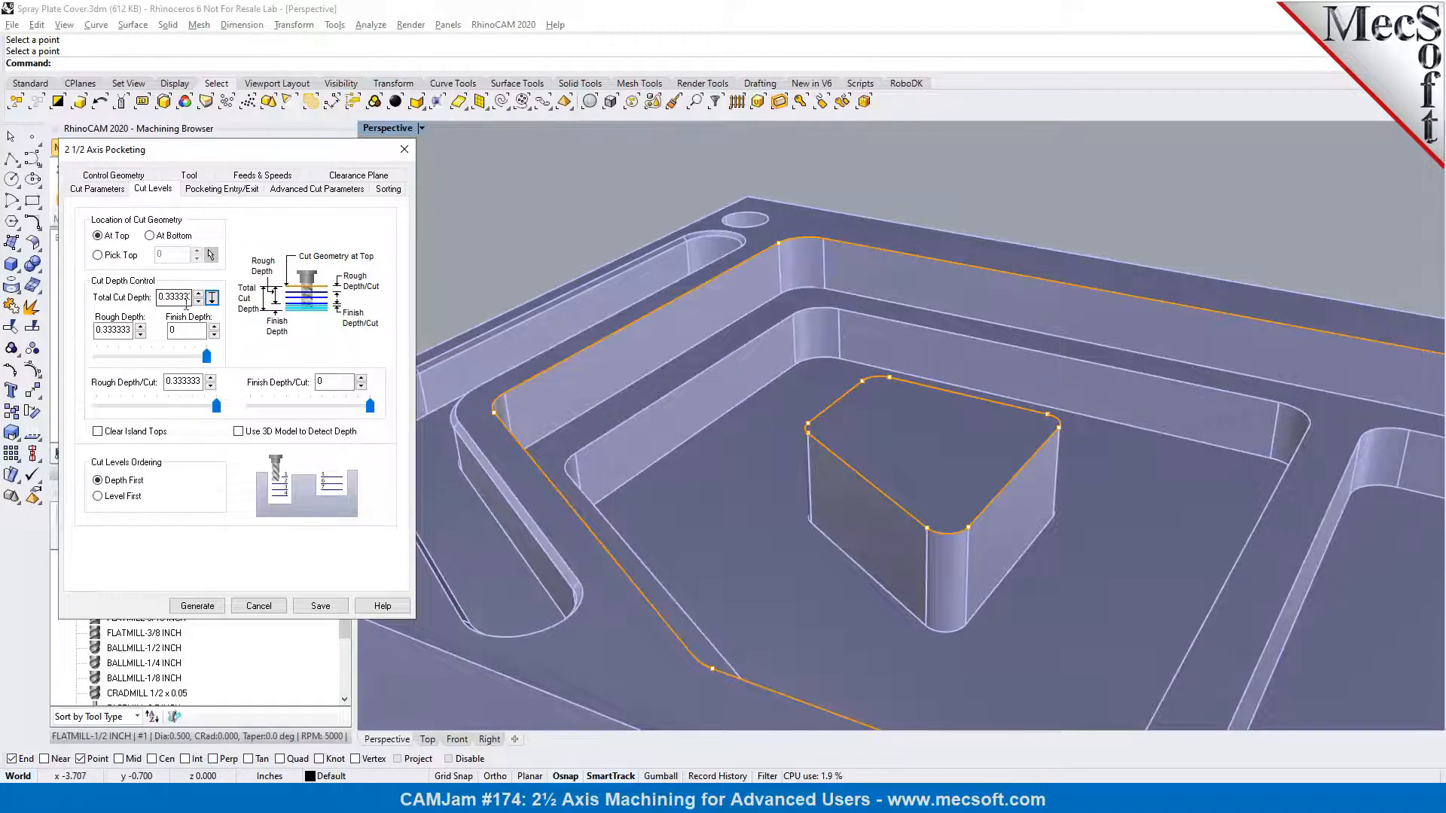
left_click_drag(216, 410, 149, 412)
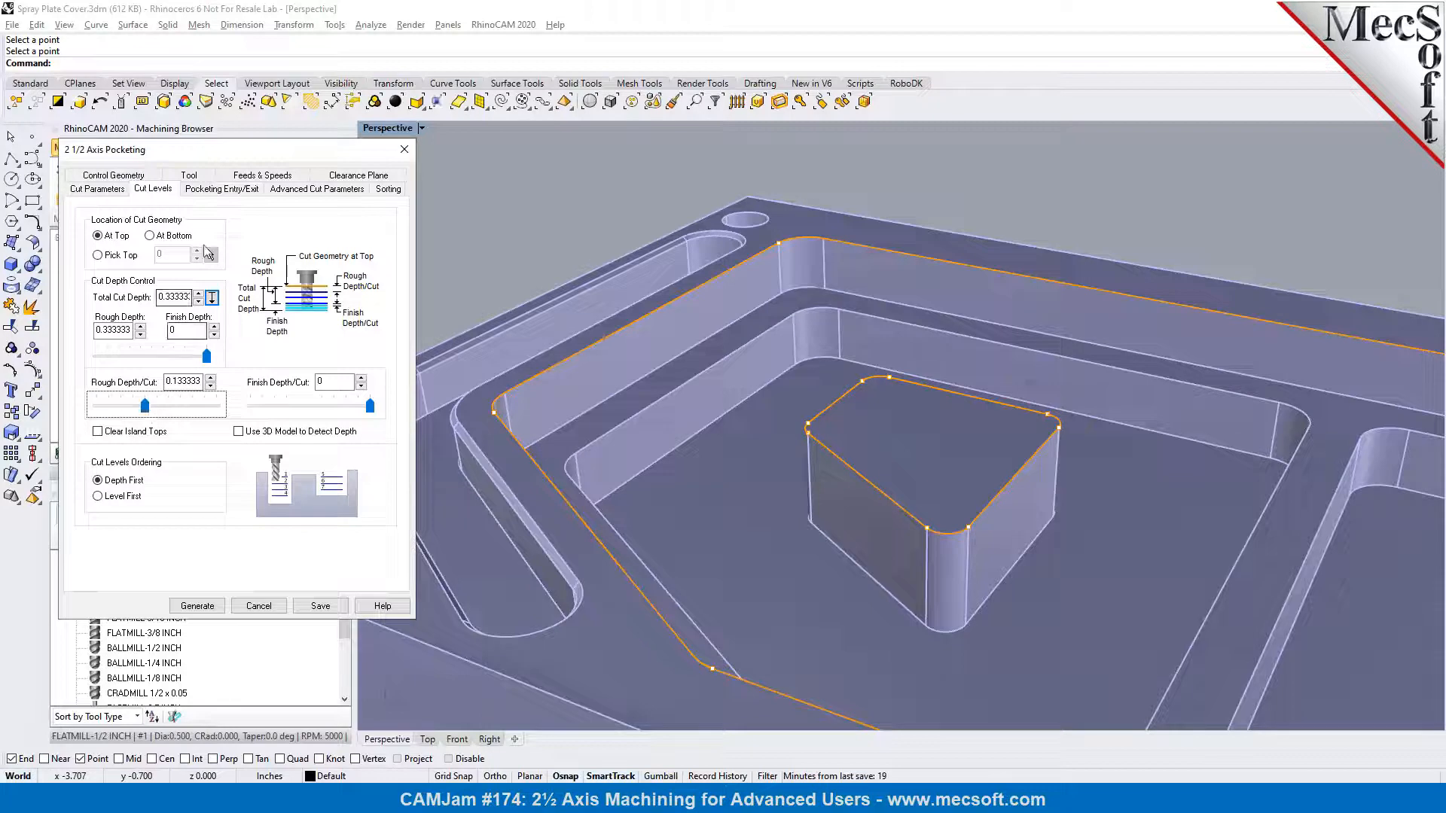
Set the path engage height to 0.15, apply entry/exit at all cut levels and generate the pocketing toolpath
left_click(213, 190)
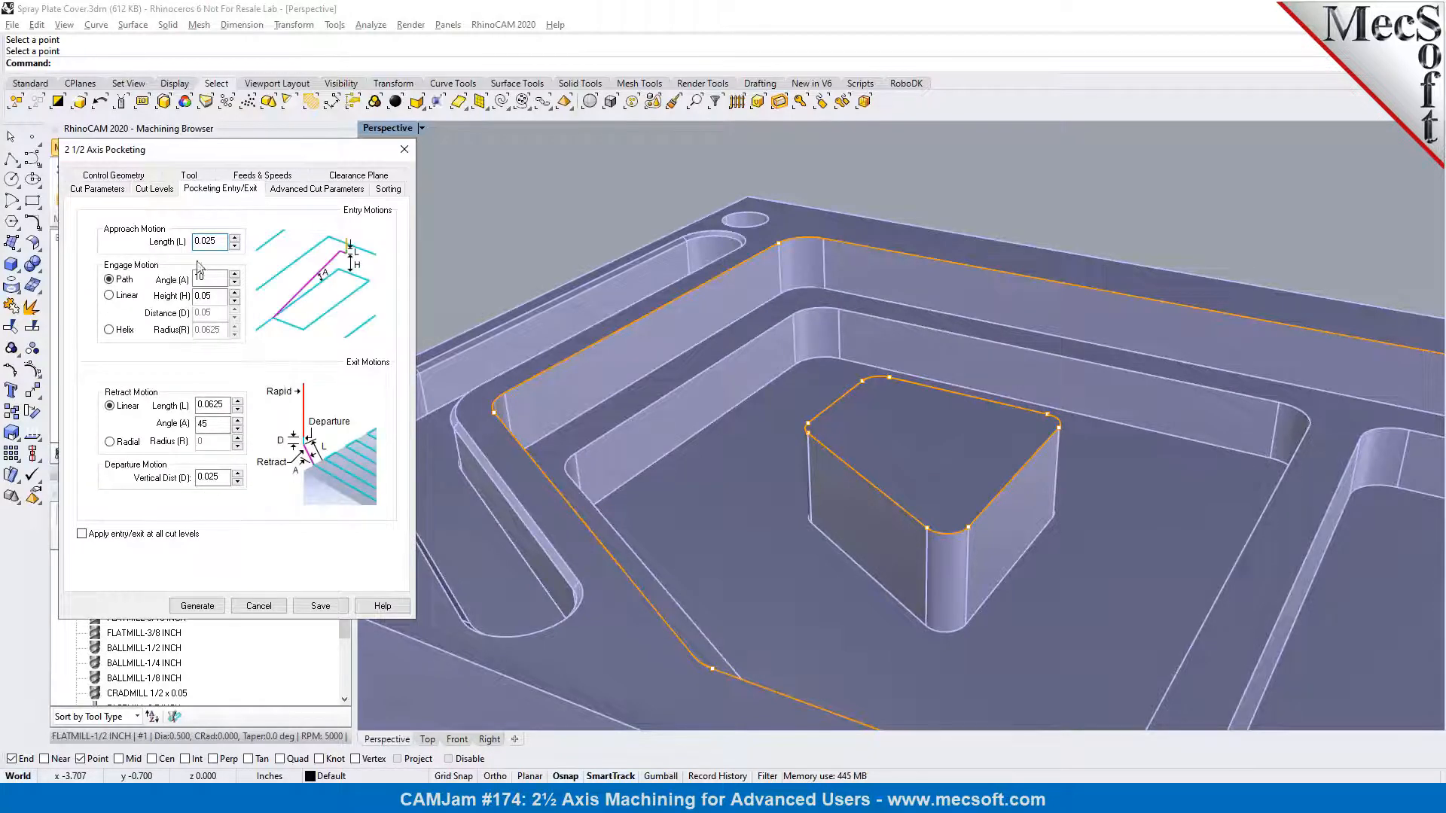
double_click(207, 295)
type("0.15")
left_click(133, 535)
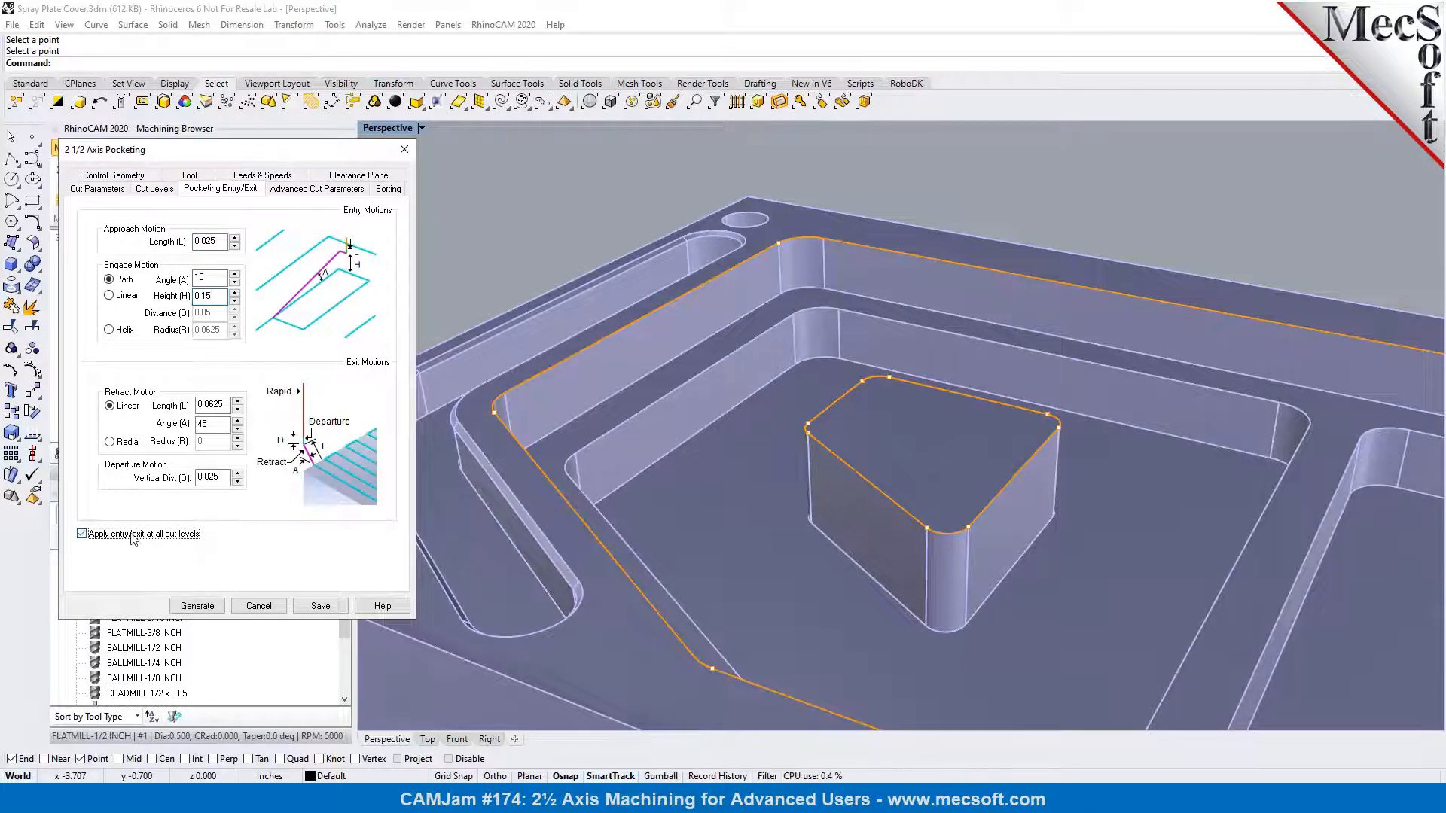
left_click(198, 606)
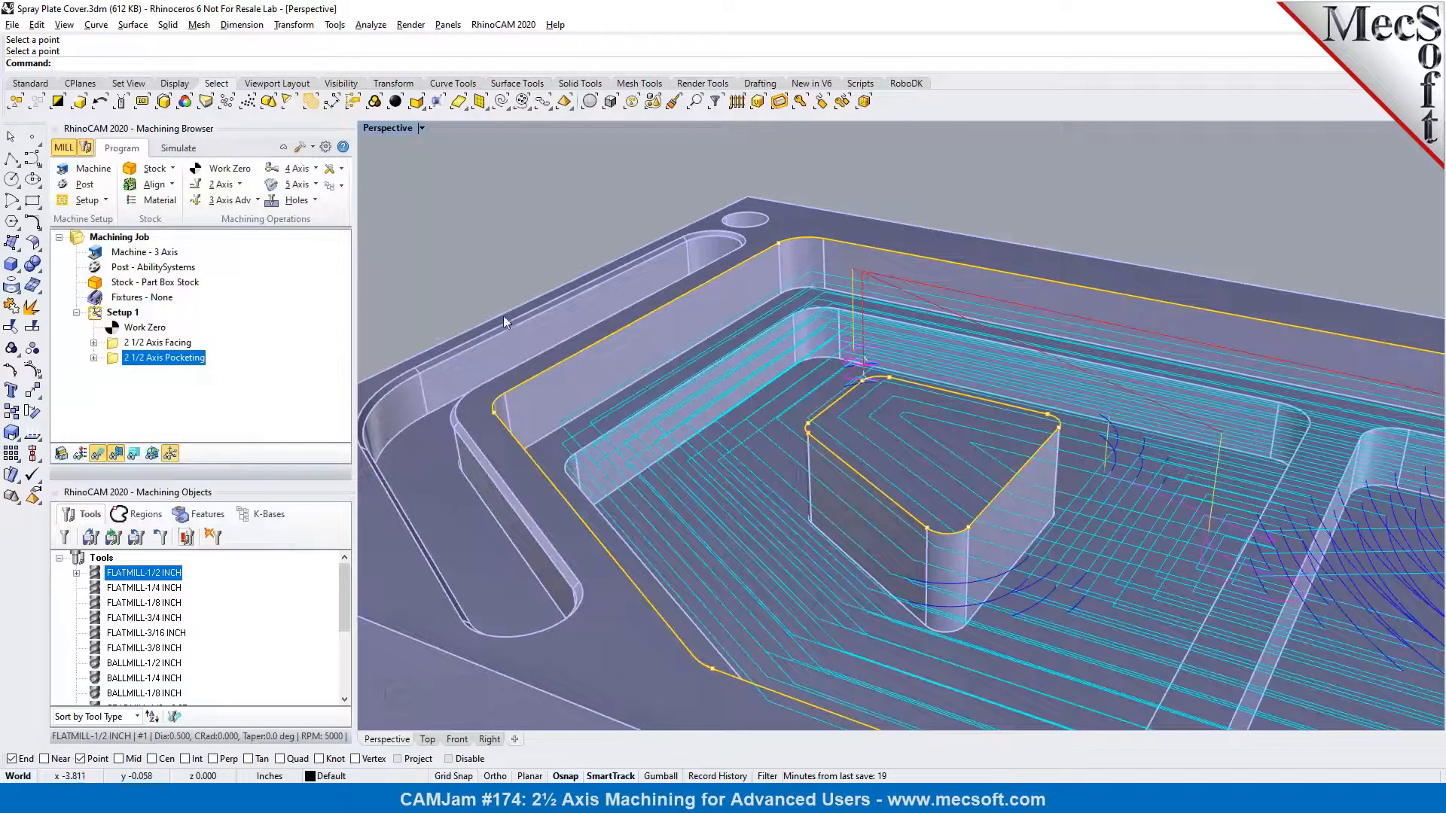
Display the pocketing toolpath by Z level and examine the first and second levels around the island
scroll(518, 273, "down", 3)
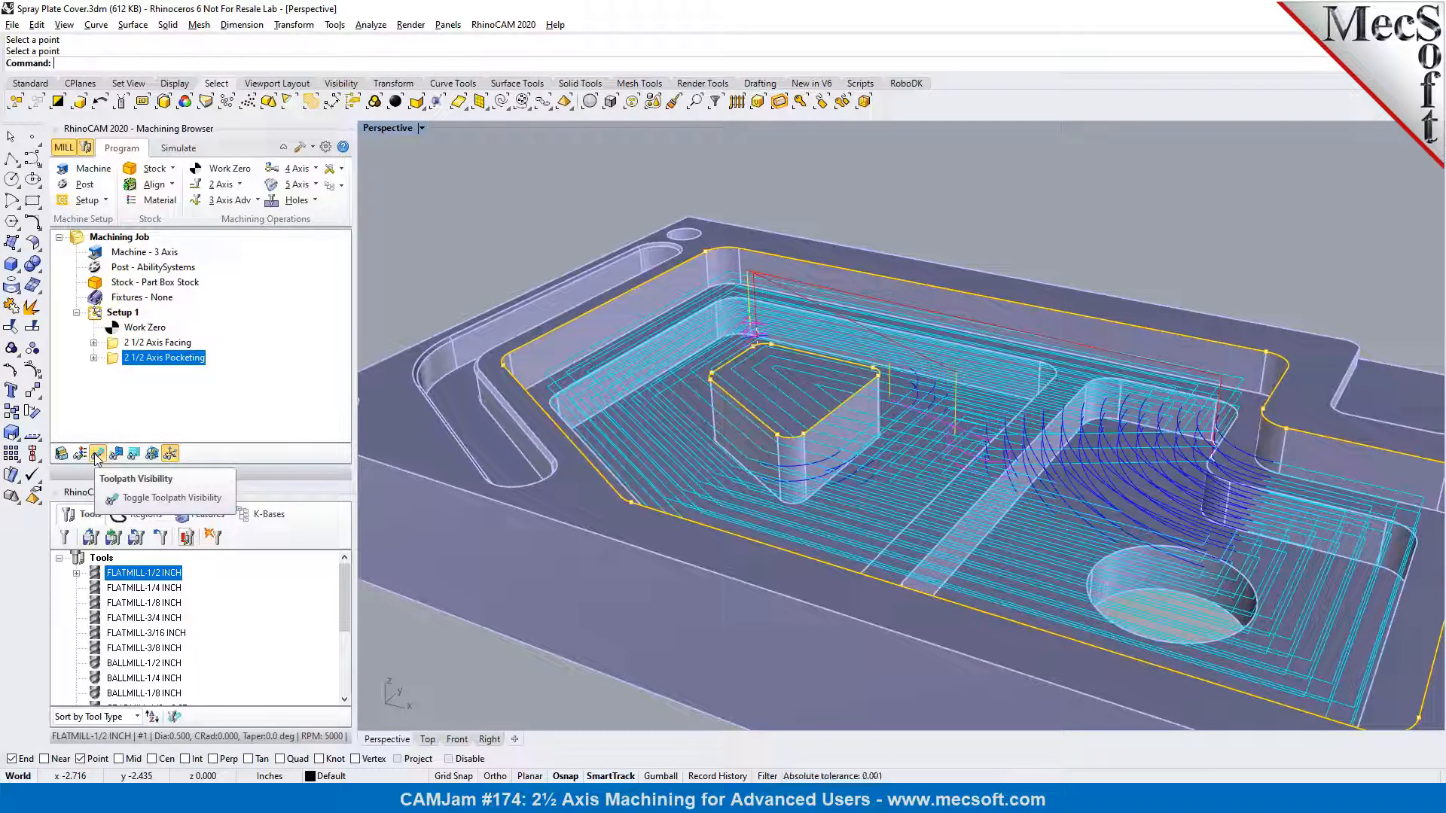
left_click(132, 455)
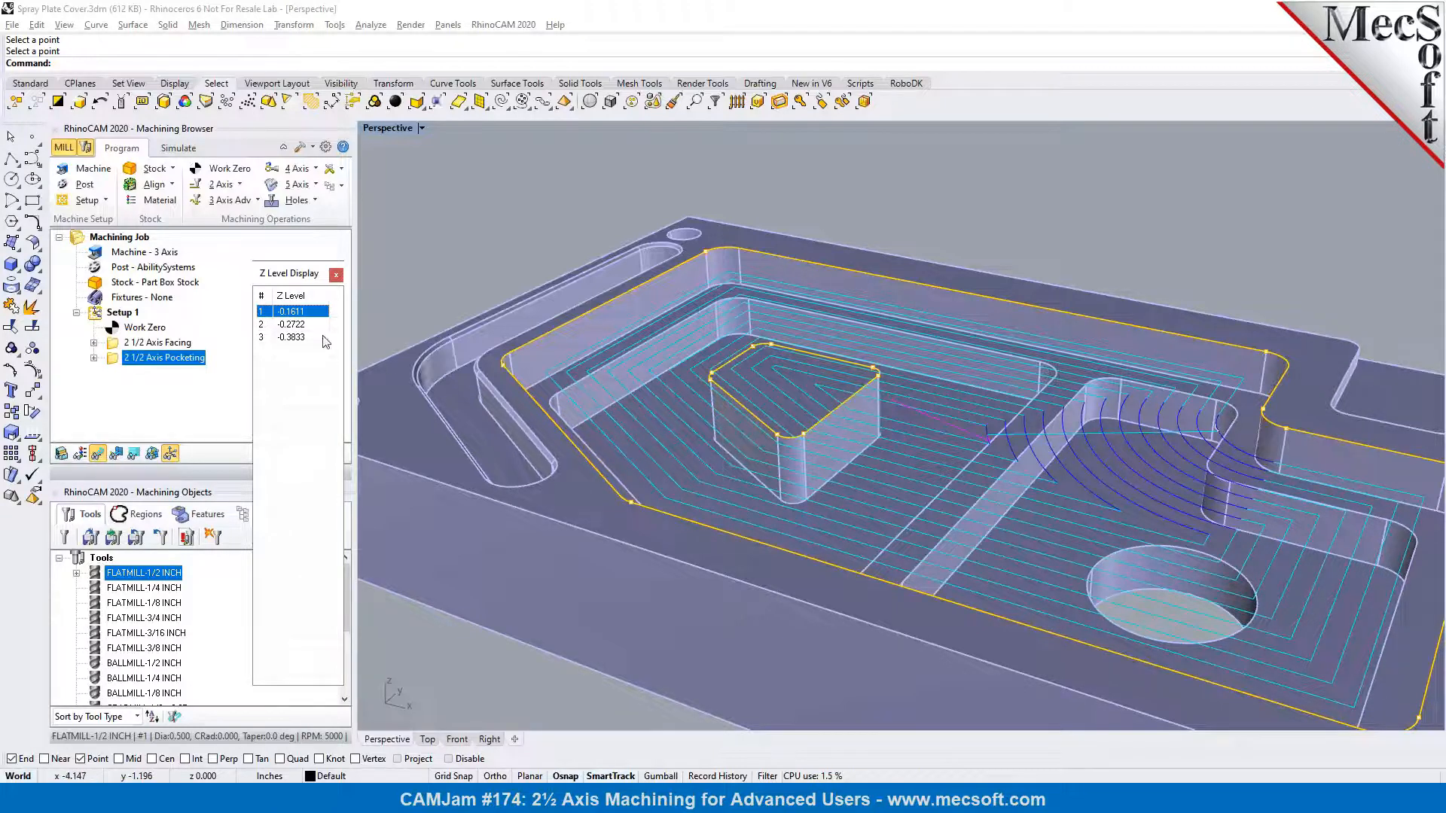
left_click(300, 326)
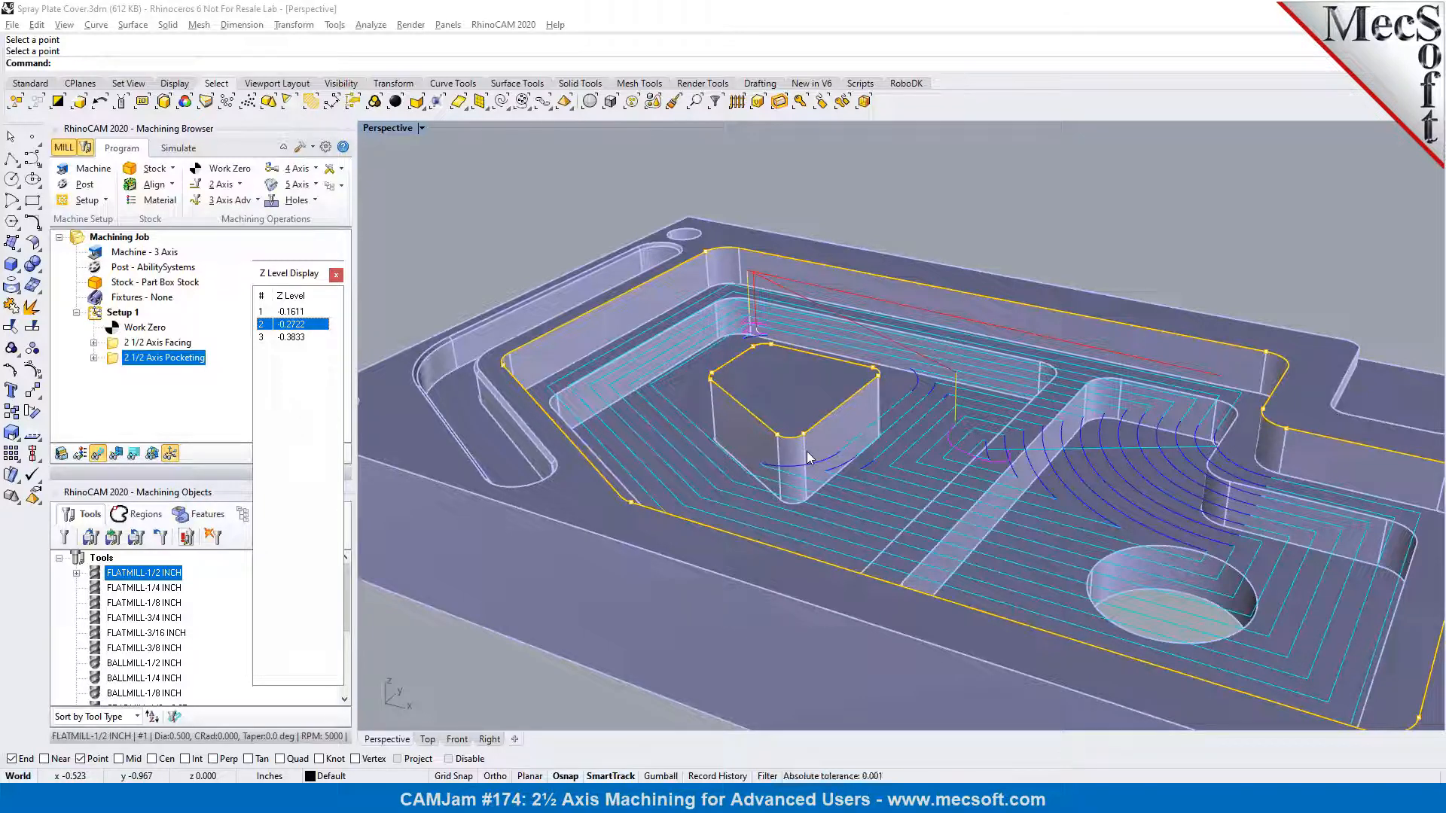
right_click_drag(823, 449, 817, 406)
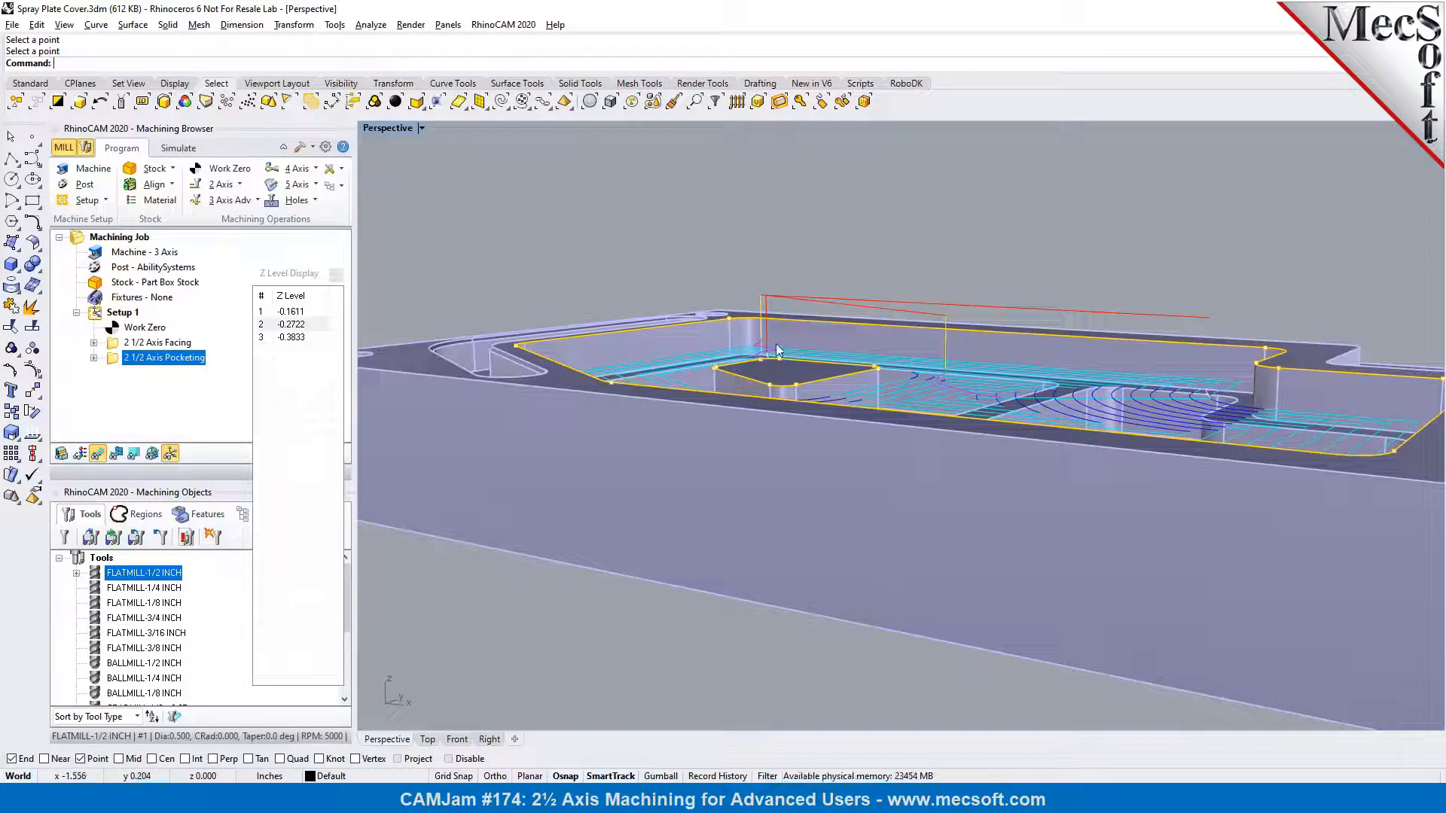
right_click_drag(776, 346, 779, 337)
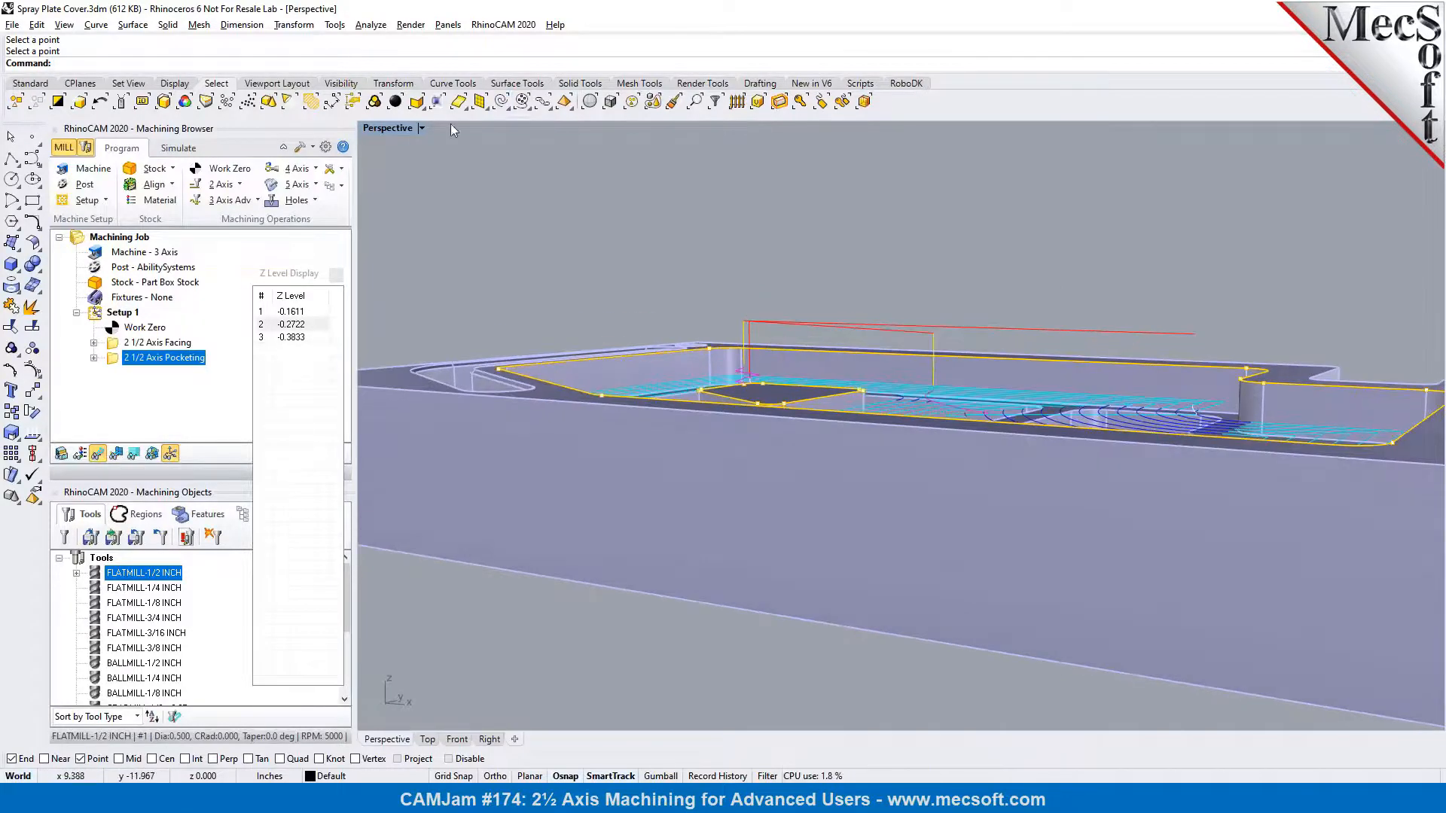
Switch the viewport to Ghosted display and the Front view to examine the second level's depth relative to the island top
left_click(422, 128)
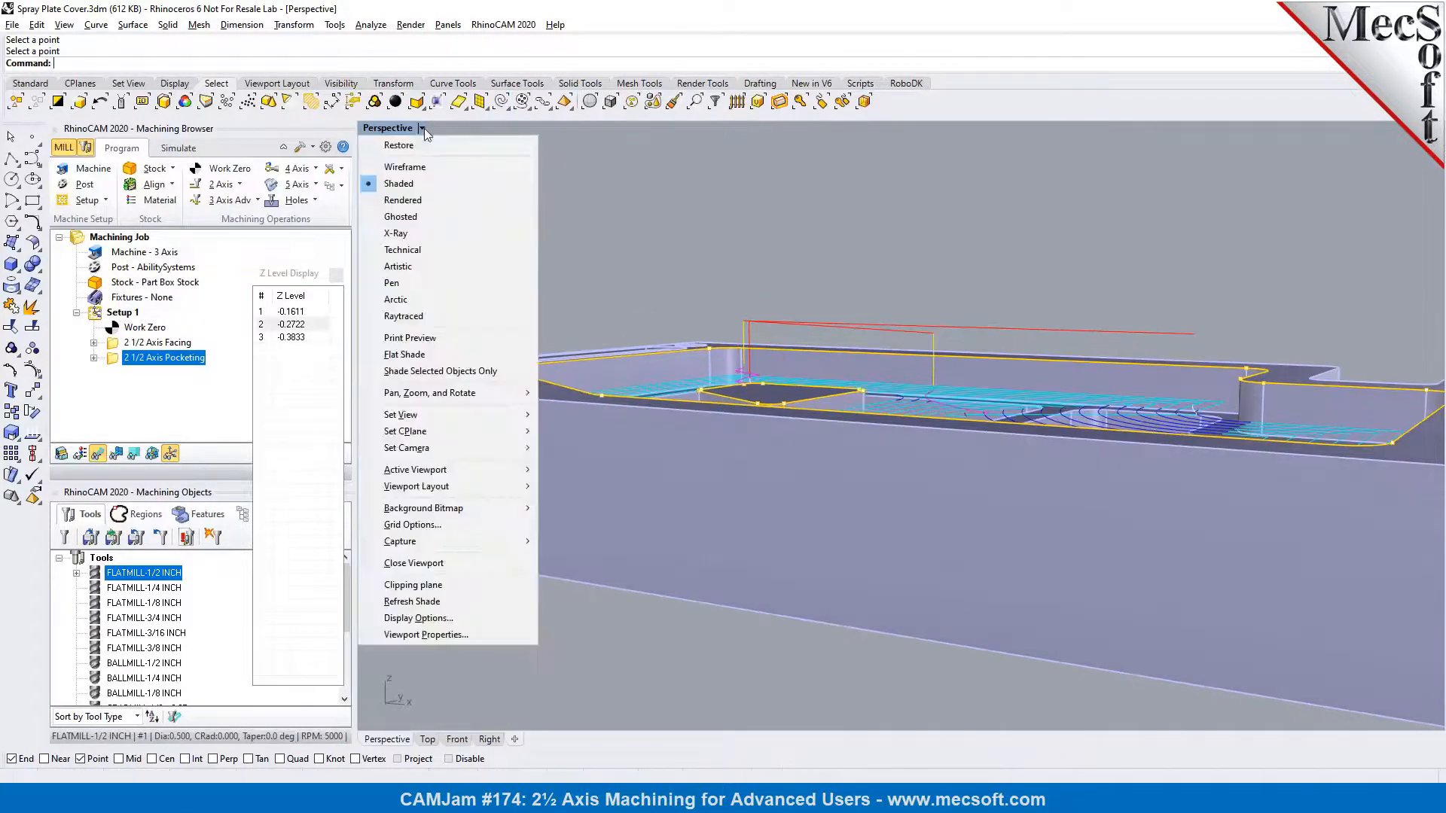
left_click(400, 217)
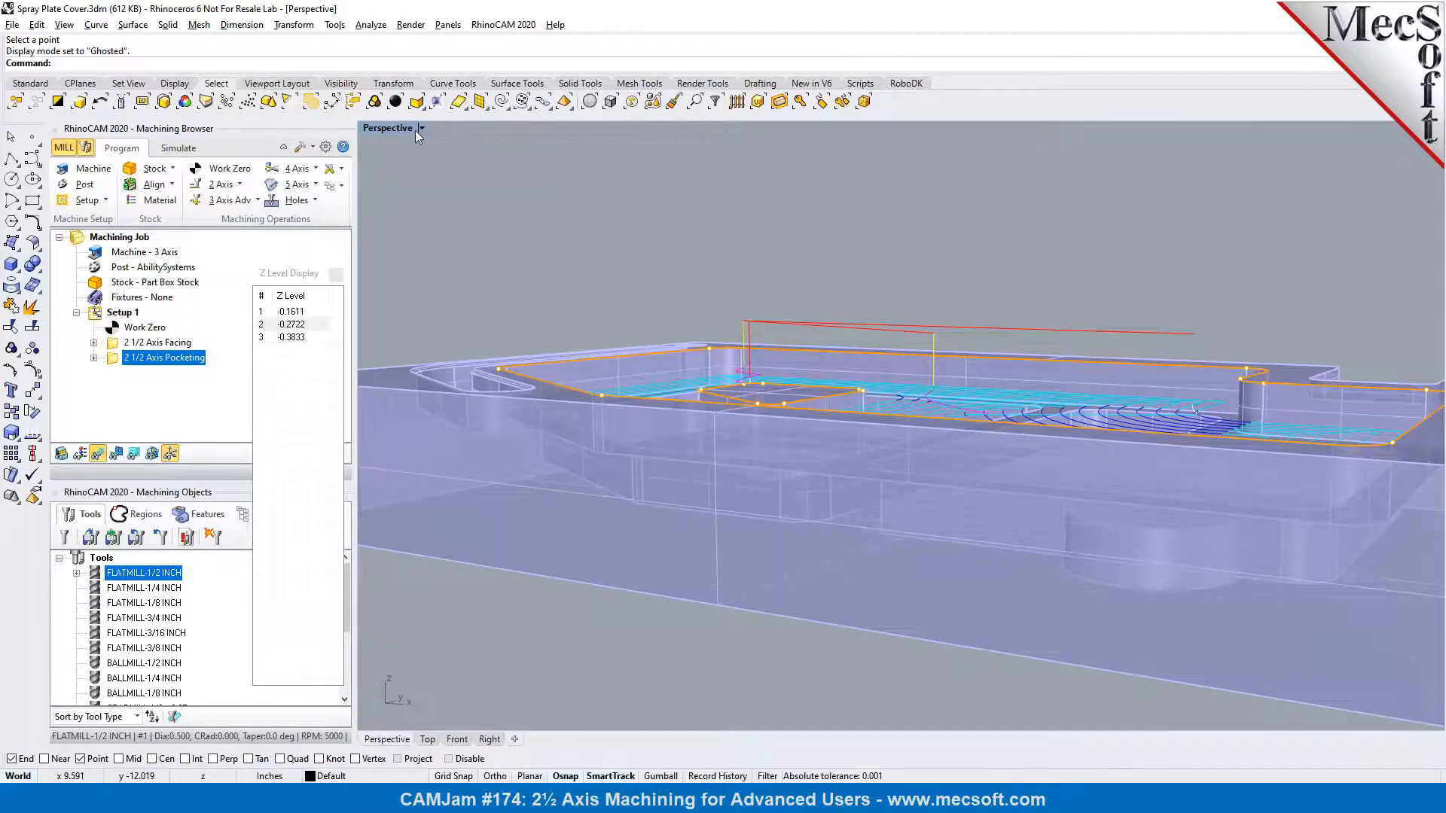
left_click(421, 129)
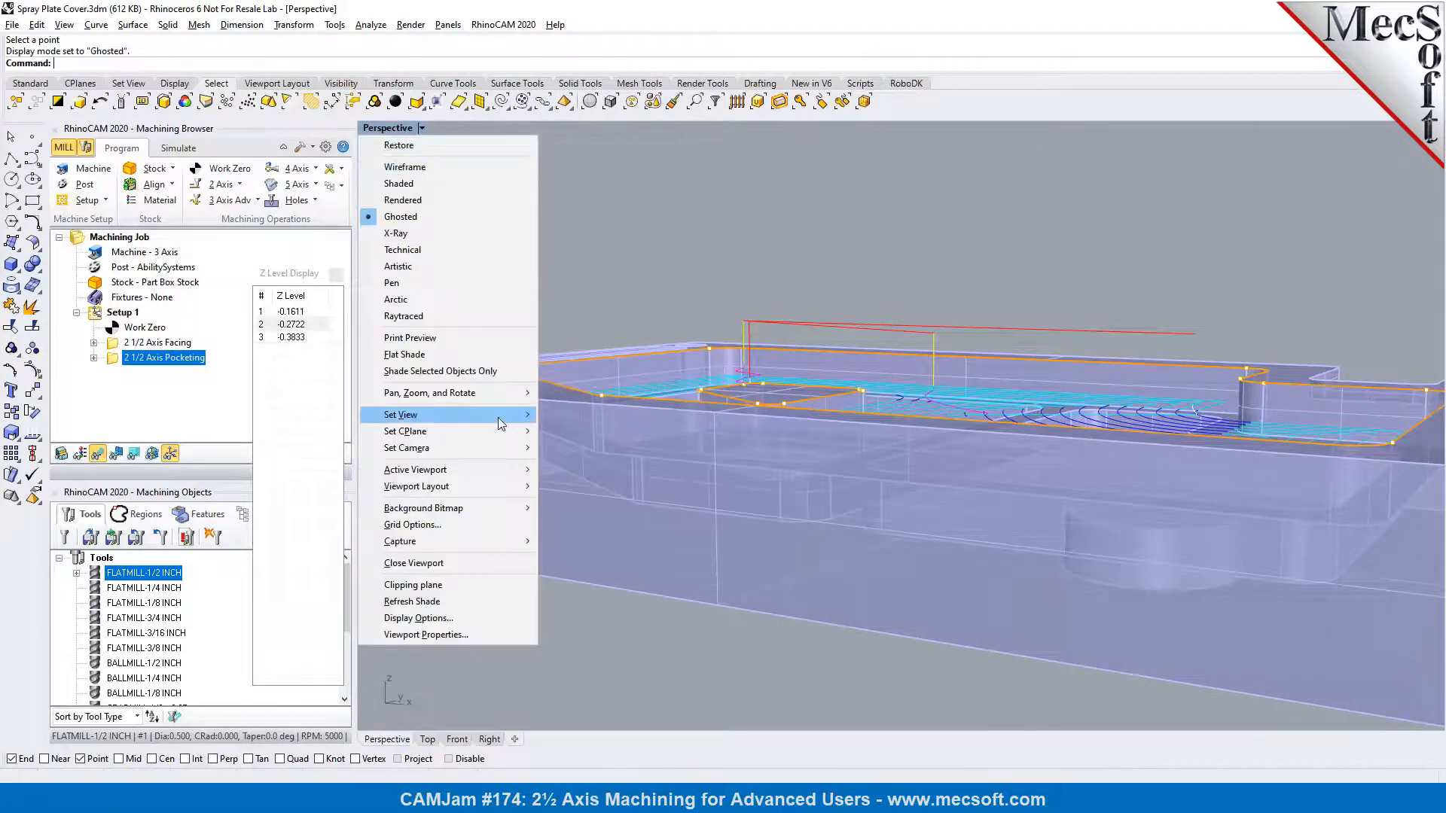
mouse_move(503, 421)
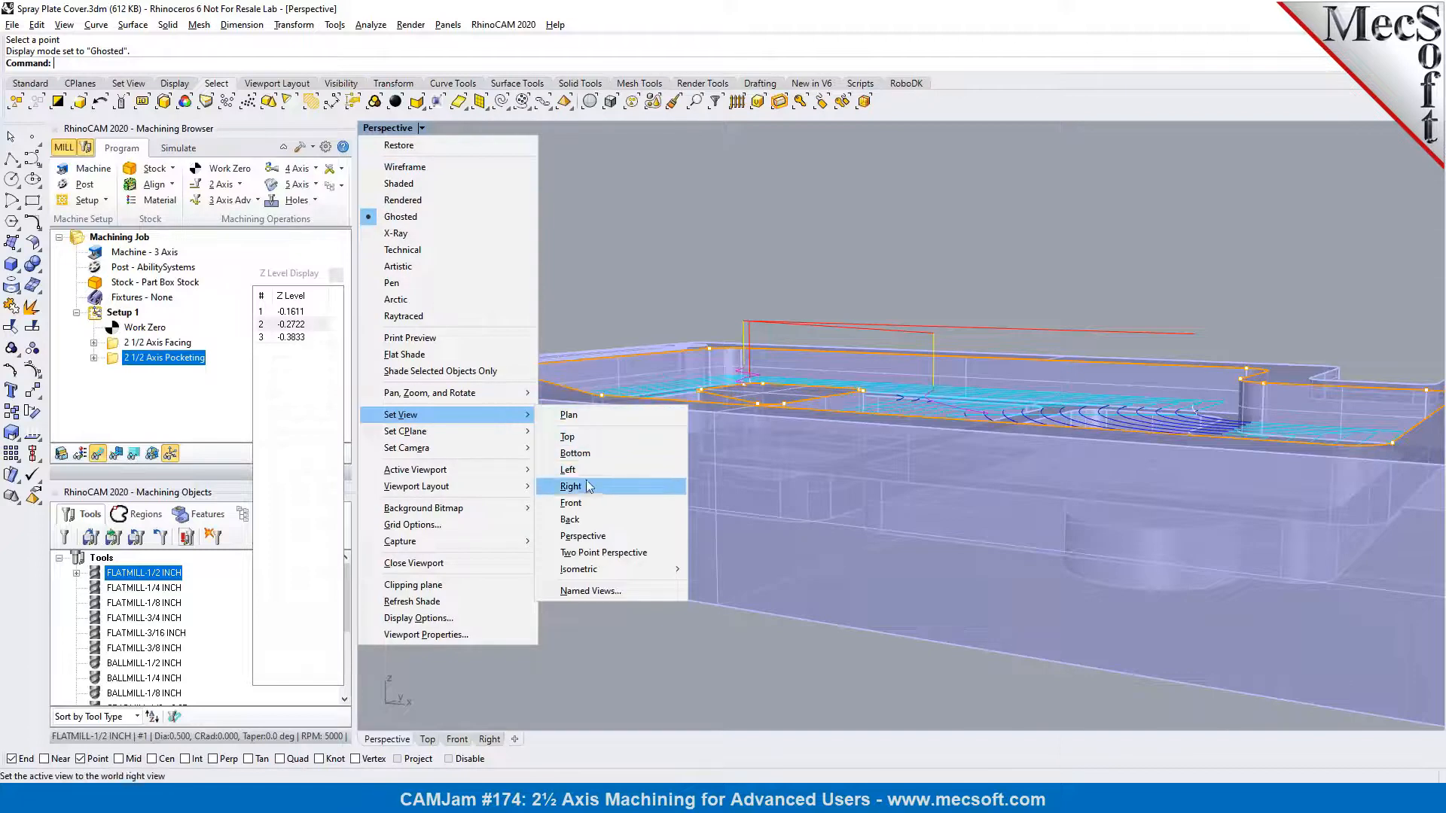
left_click(576, 503)
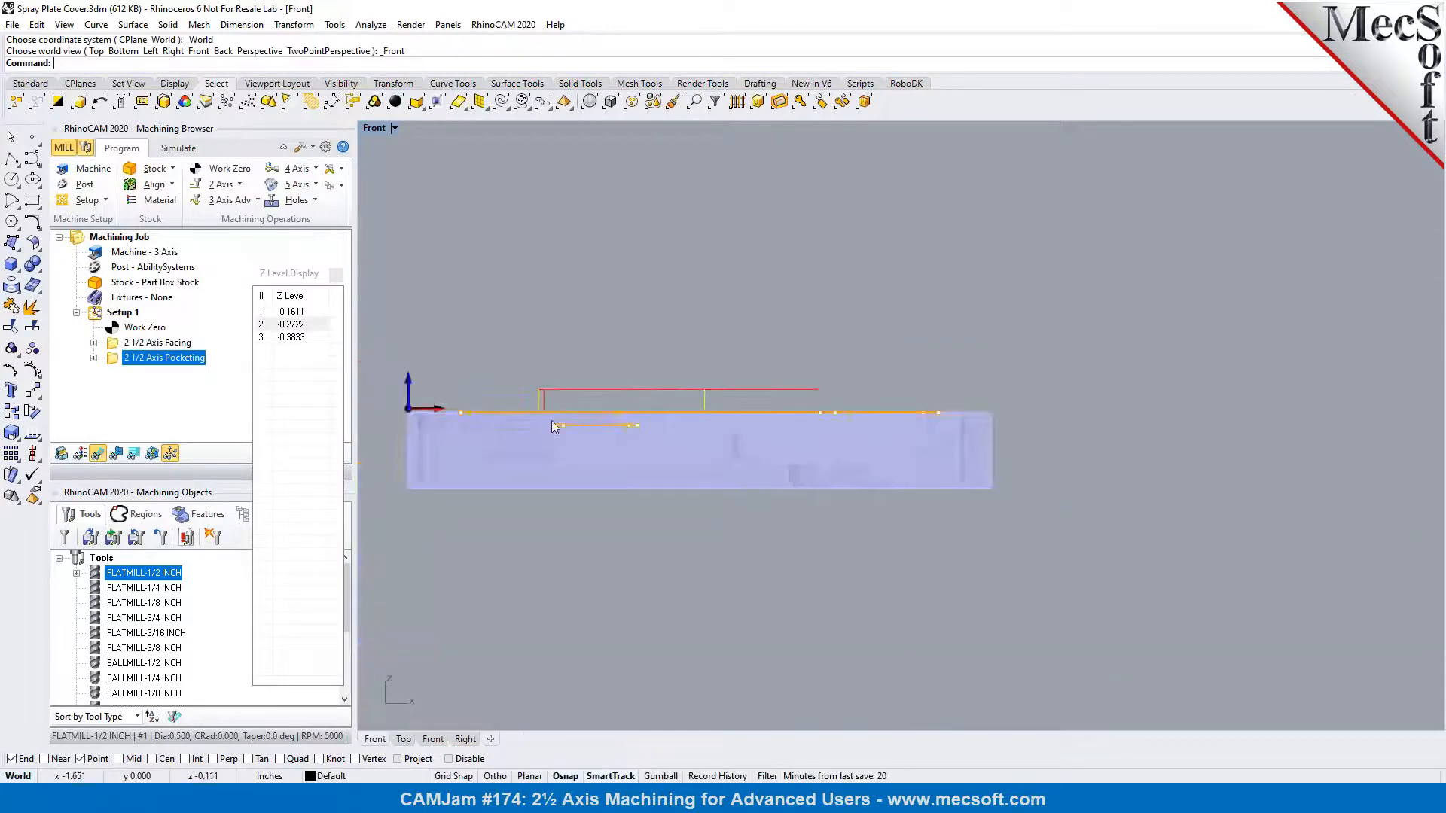
scroll(568, 427, "up", 6)
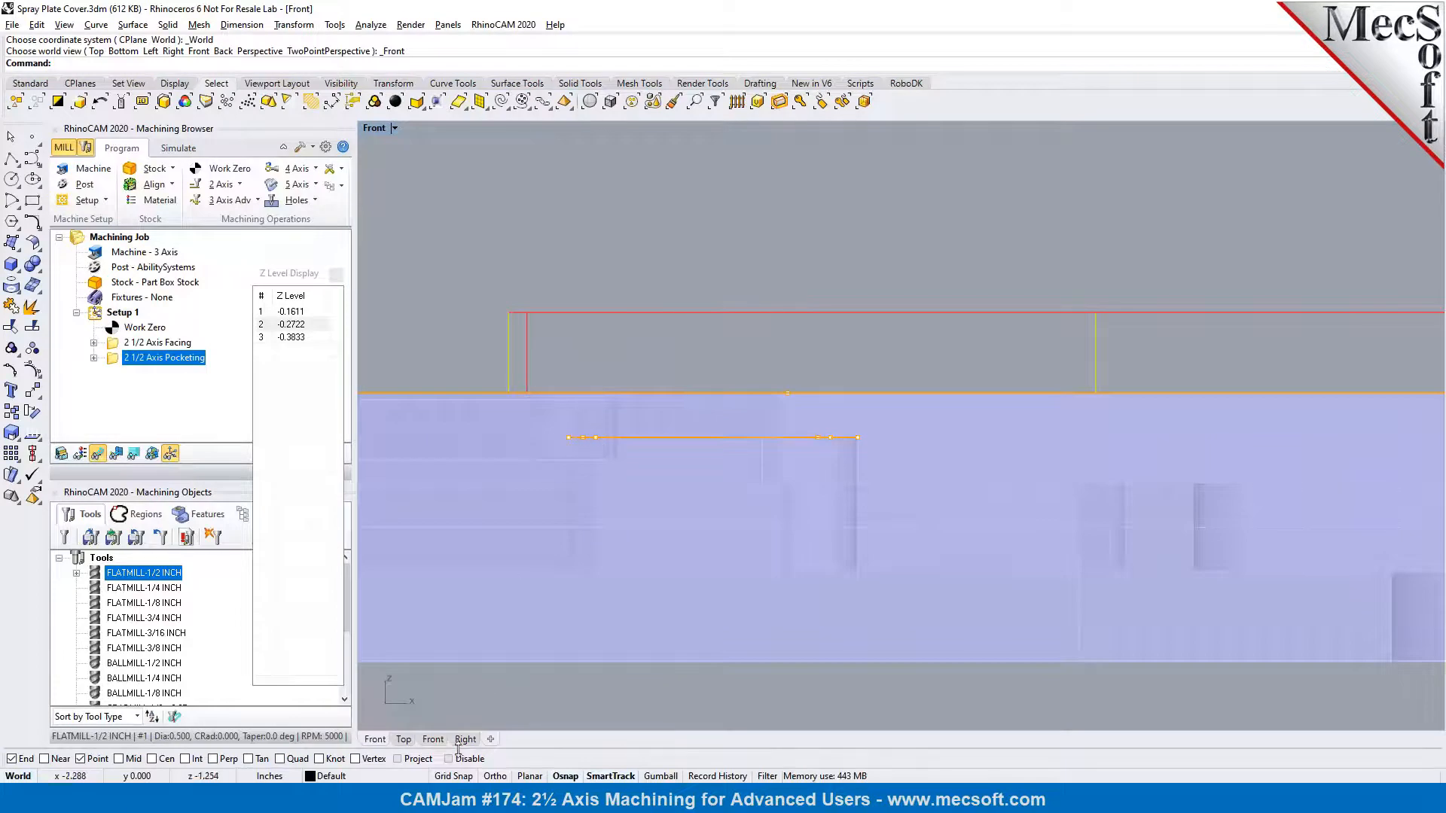
Return the viewport to the Perspective view, framing the pocket and island
left_click(394, 129)
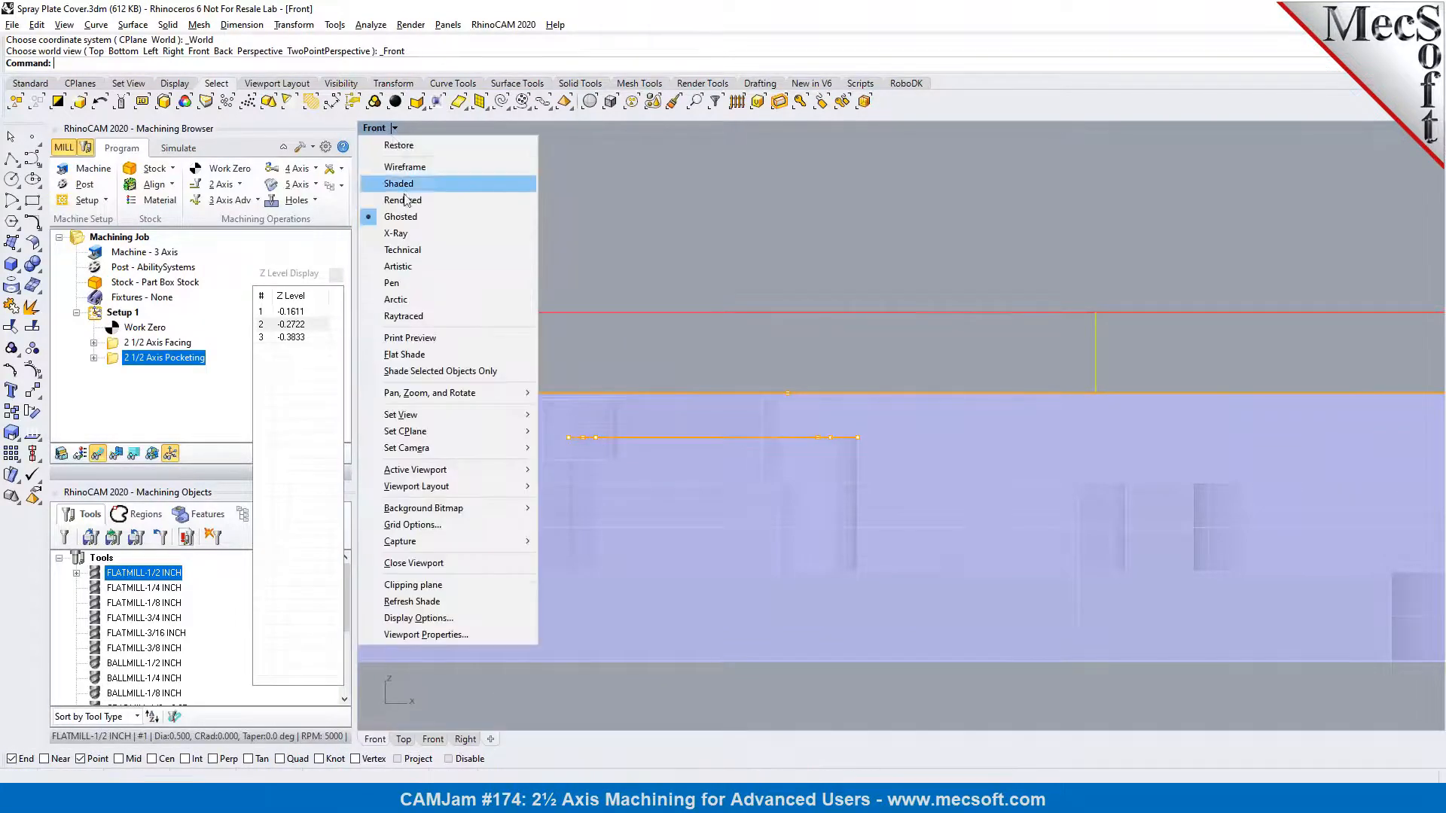
mouse_move(423, 417)
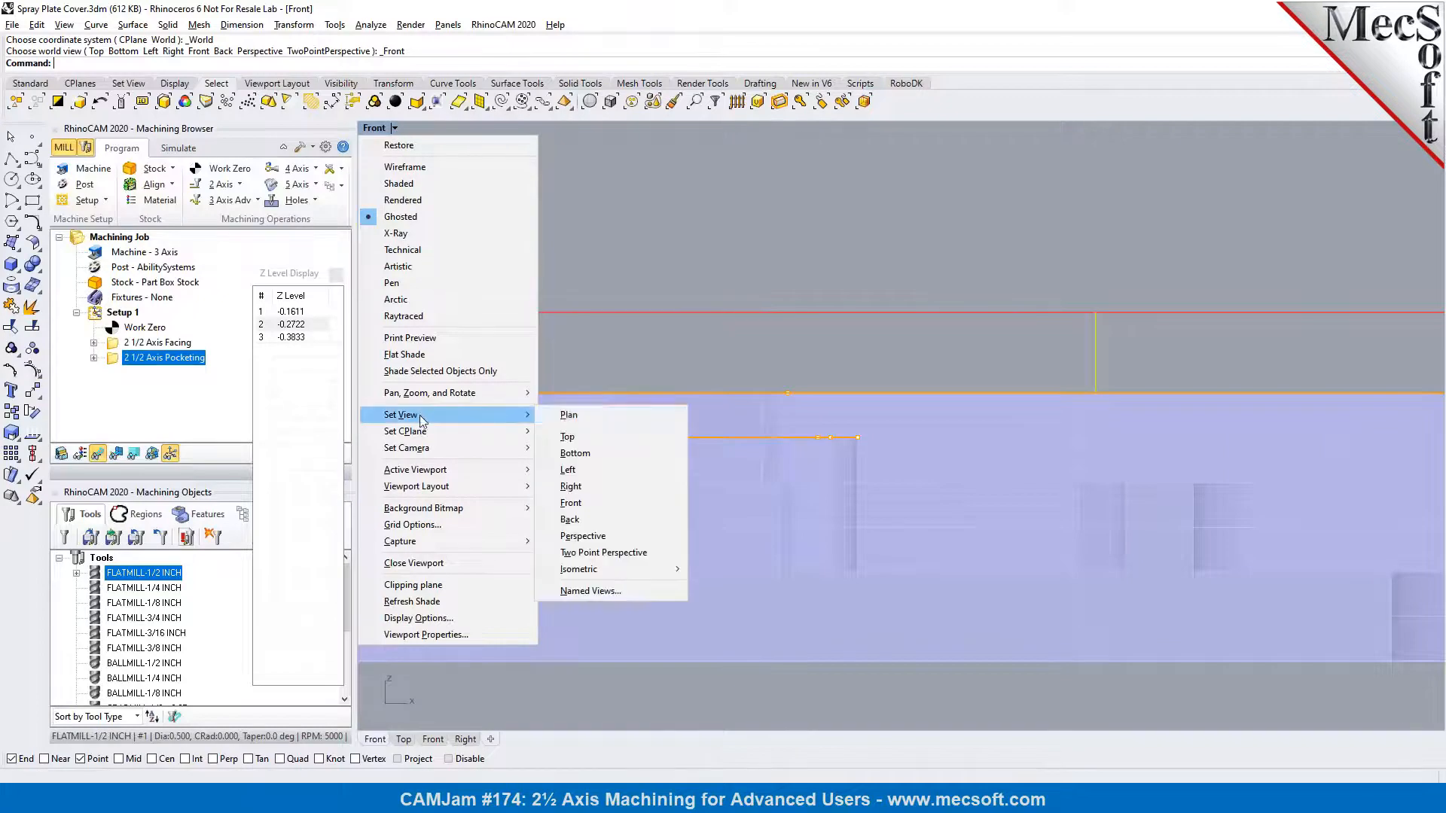
left_click(589, 539)
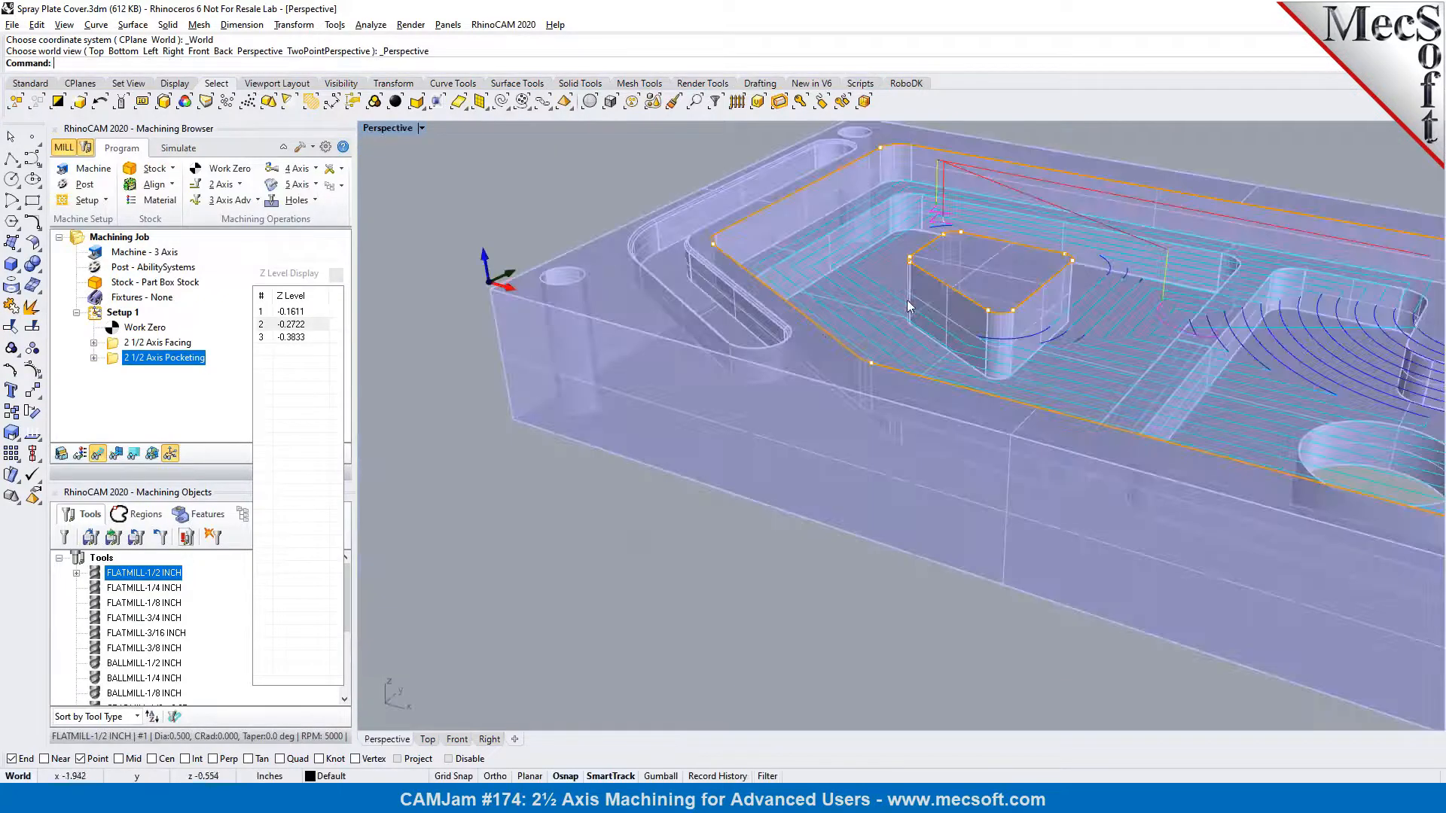
scroll(911, 307, "down", 3)
scroll(896, 271, "up", 5)
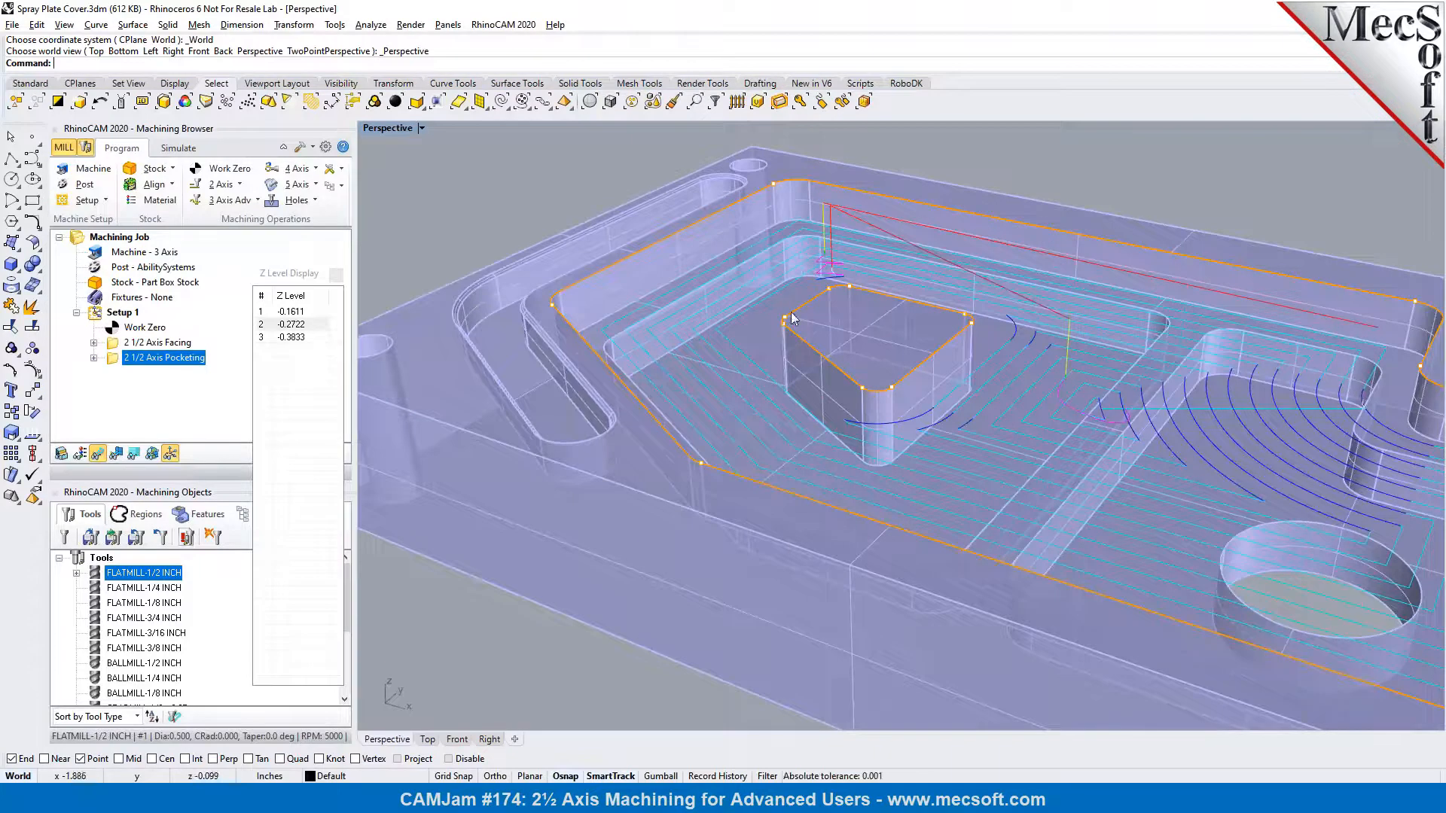
Compare the toolpath at all three Z levels and close the Z level display
left_click(302, 340)
left_click(300, 325)
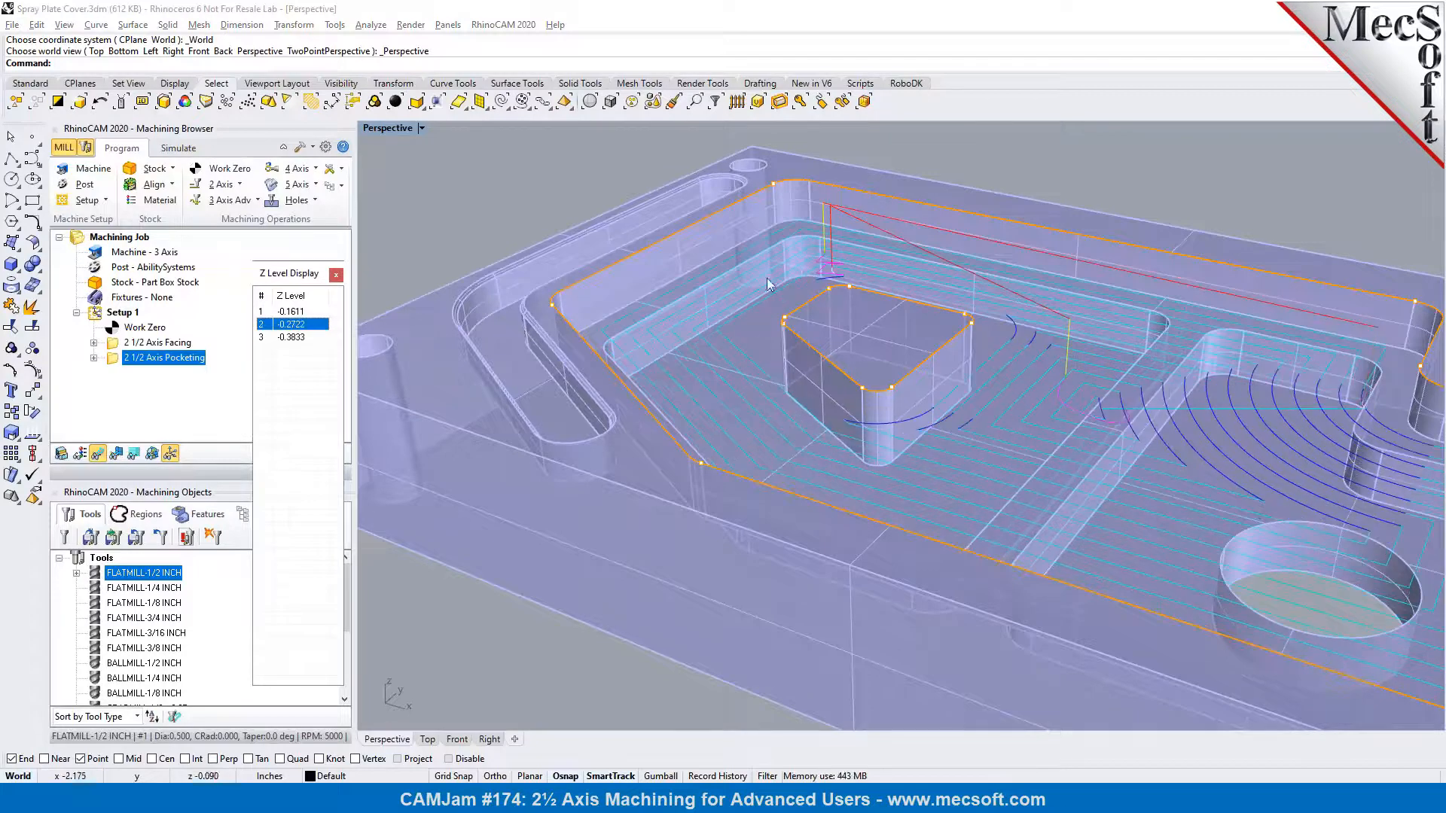
left_click(291, 311)
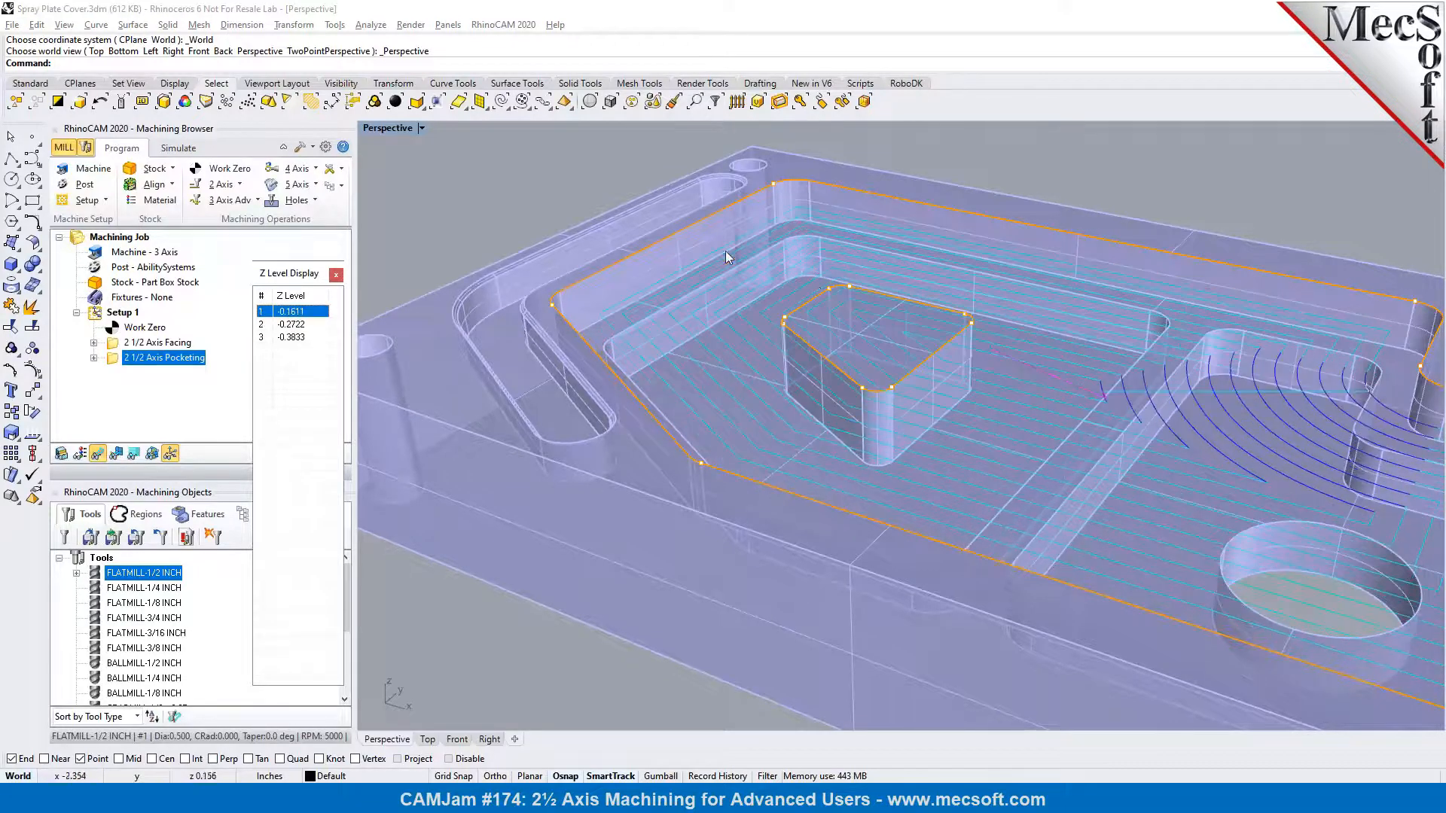
left_click(299, 325)
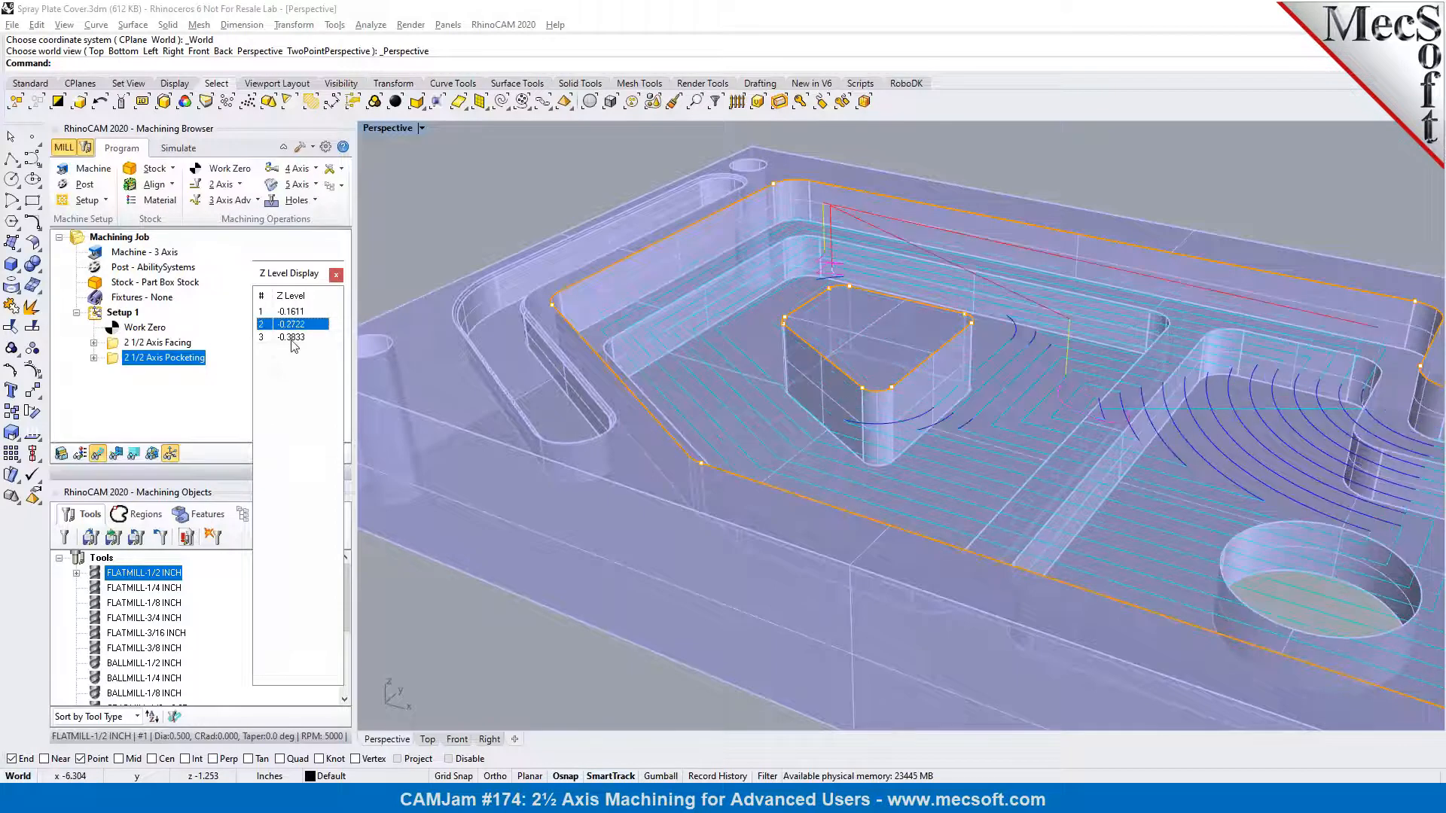
left_click(293, 338)
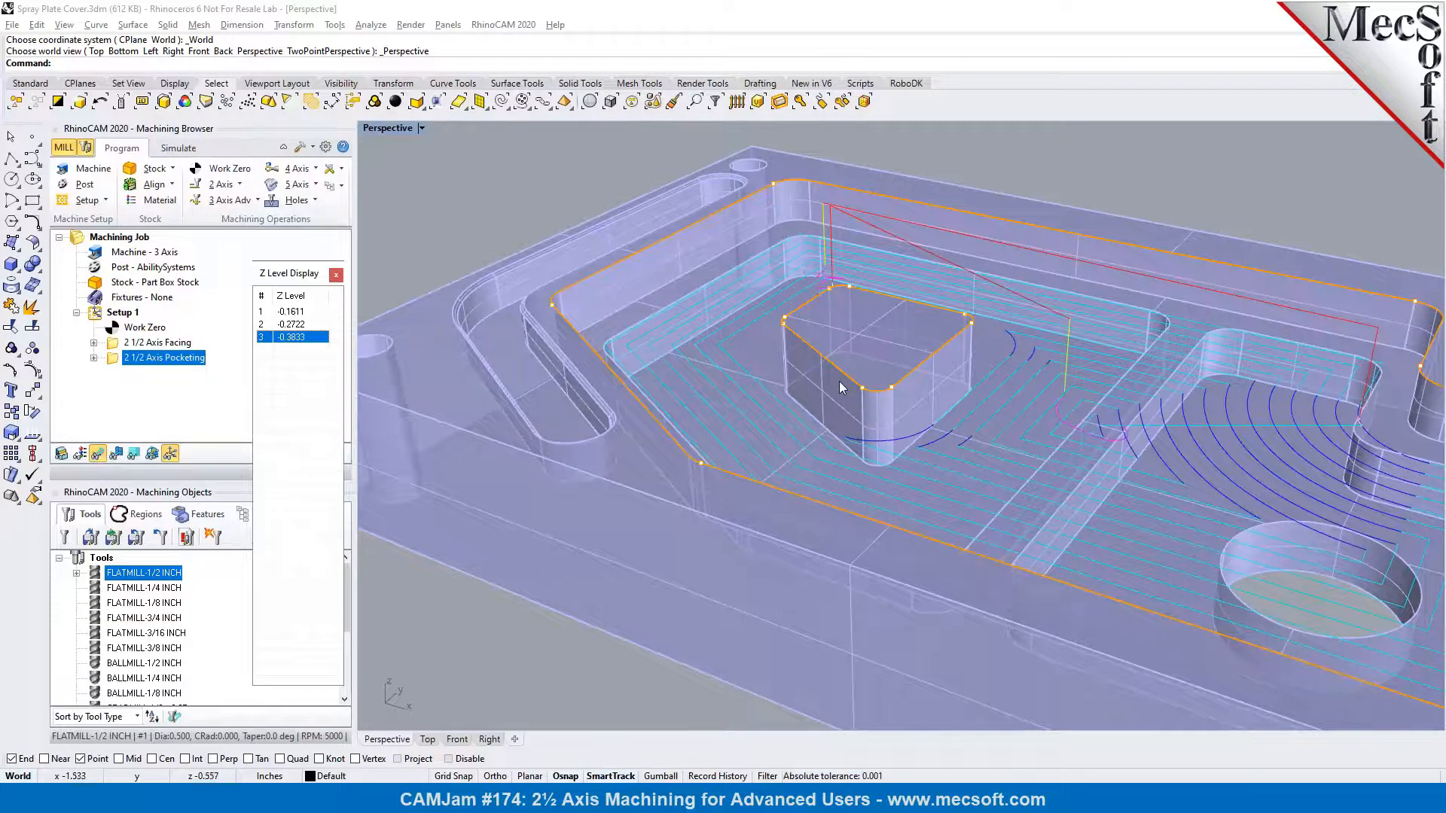
left_click(336, 278)
Simulate the 2 1/2 Axis Pocketing operation and examine the cut stock around the island
scroll(417, 345, "down", 3)
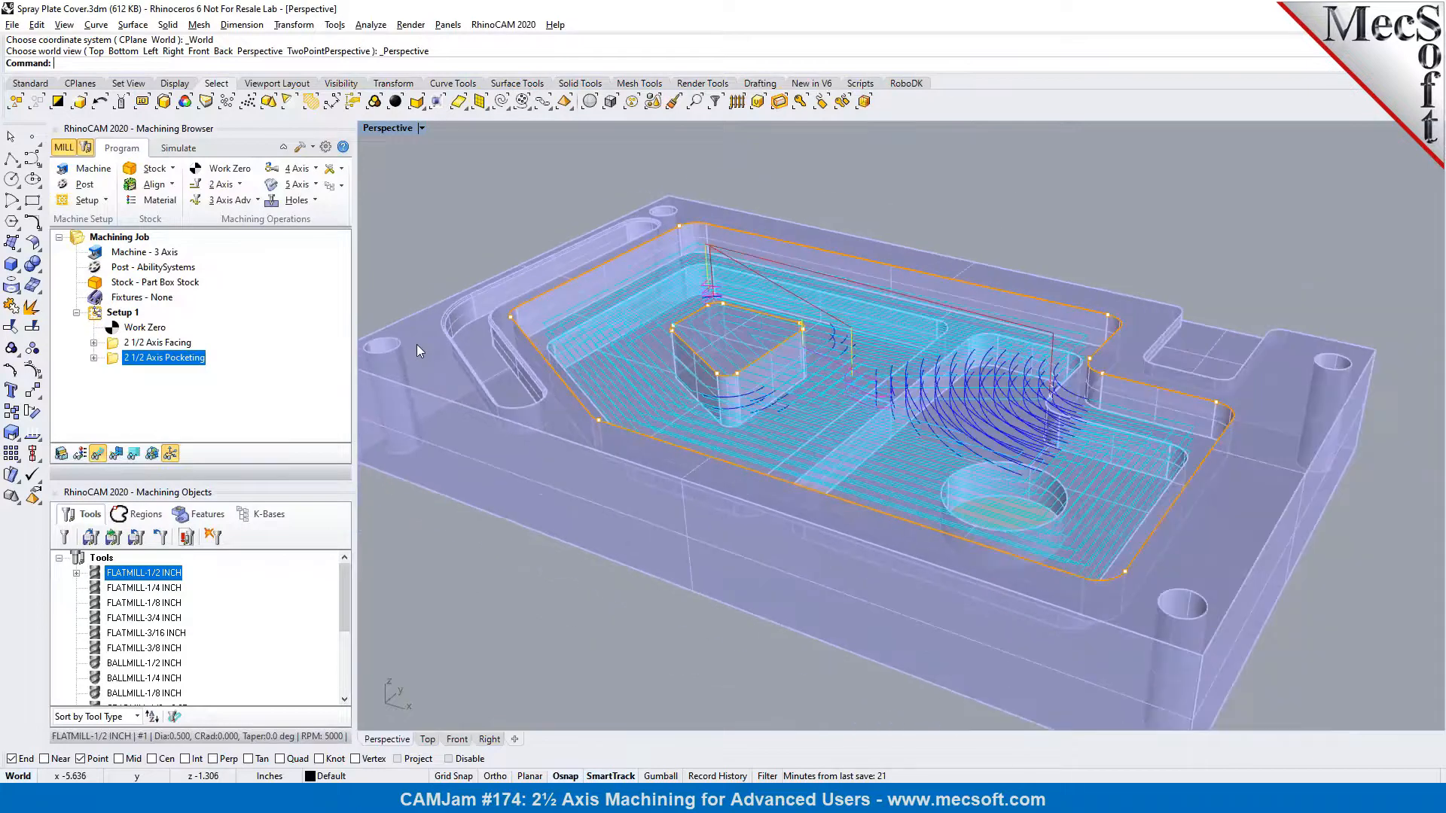
left_click(174, 149)
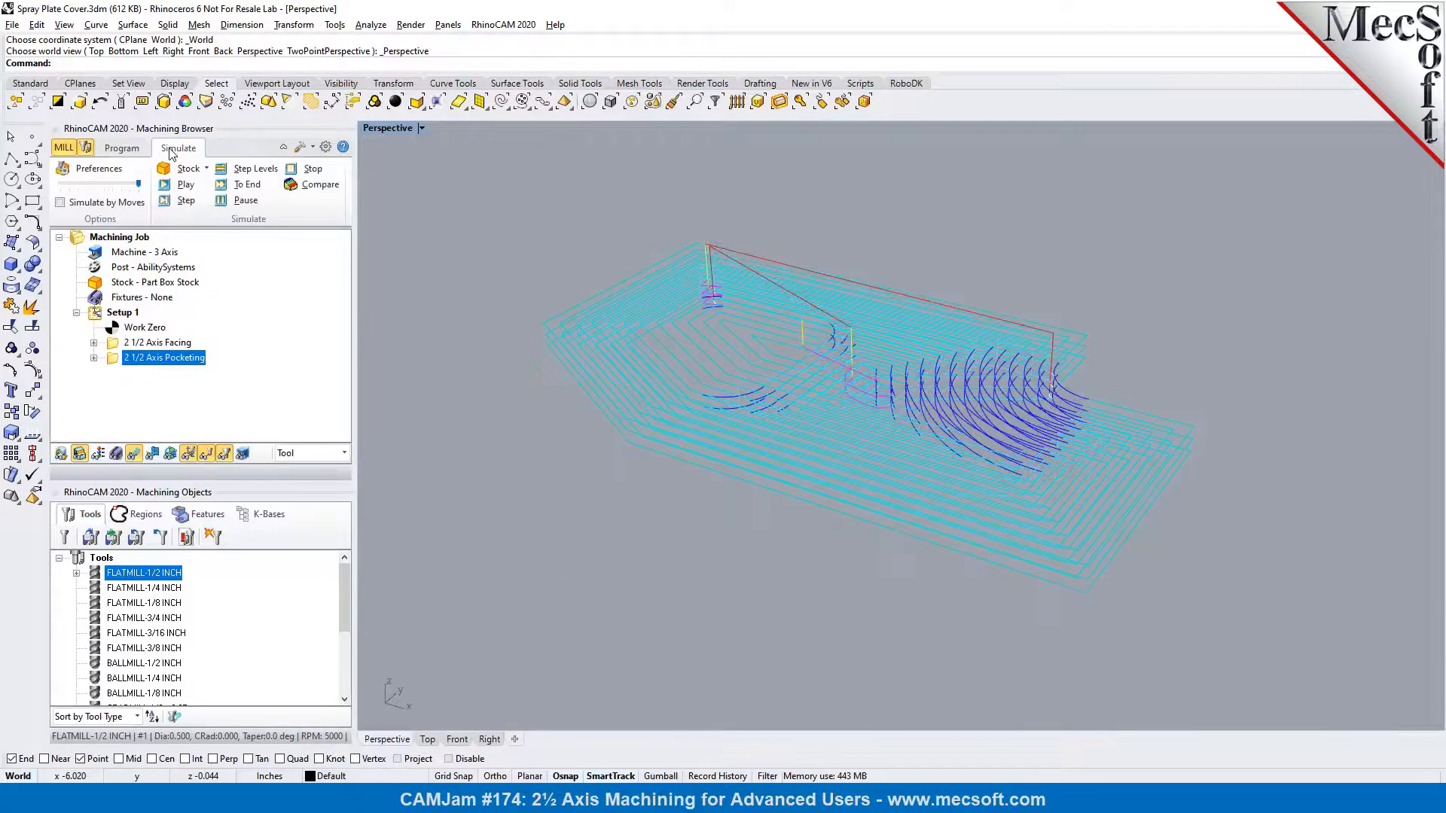
left_click(163, 192)
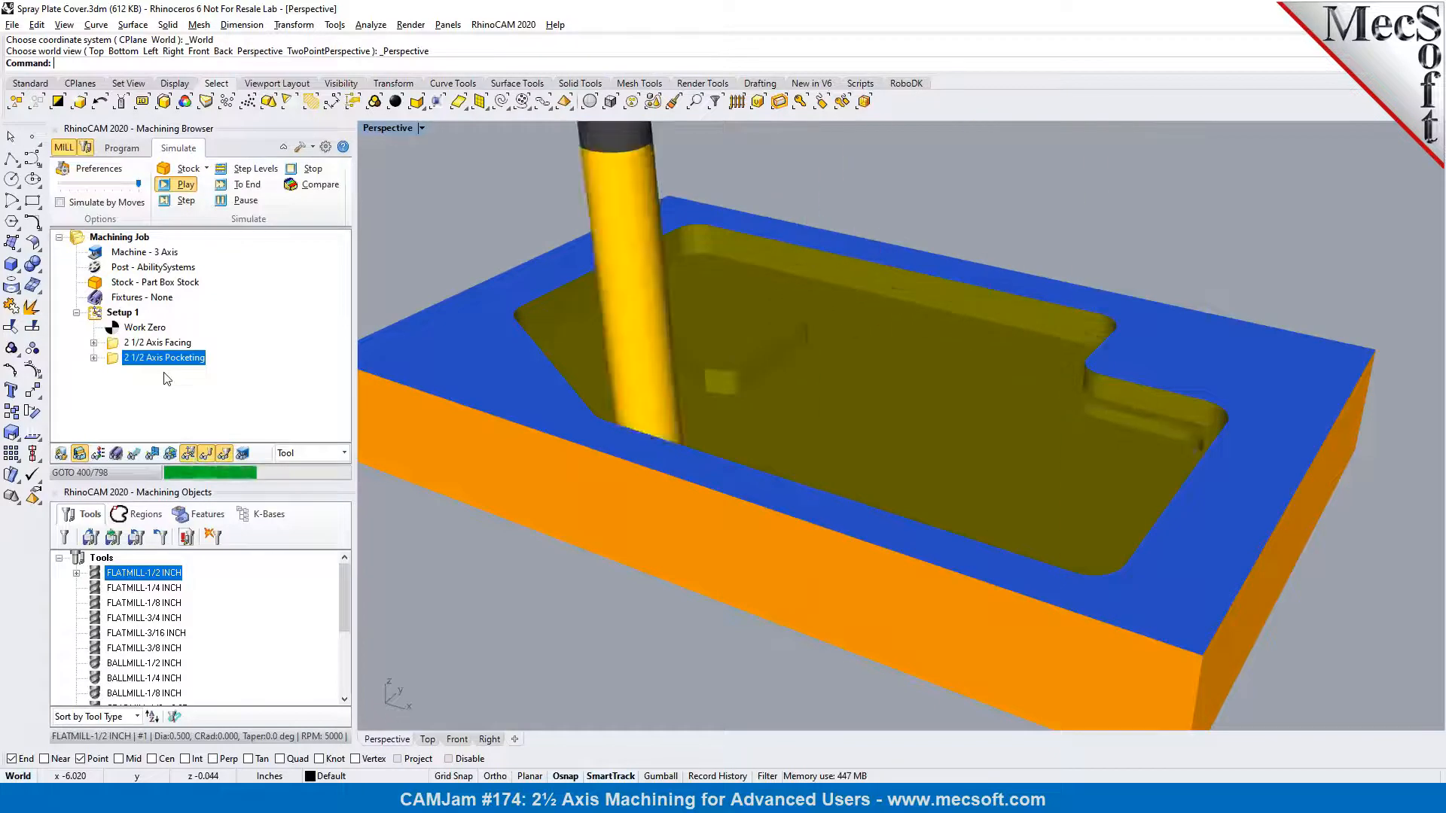
right_click_drag(483, 325, 859, 378)
scroll(631, 321, "up", 6)
scroll(809, 413, "down", 5)
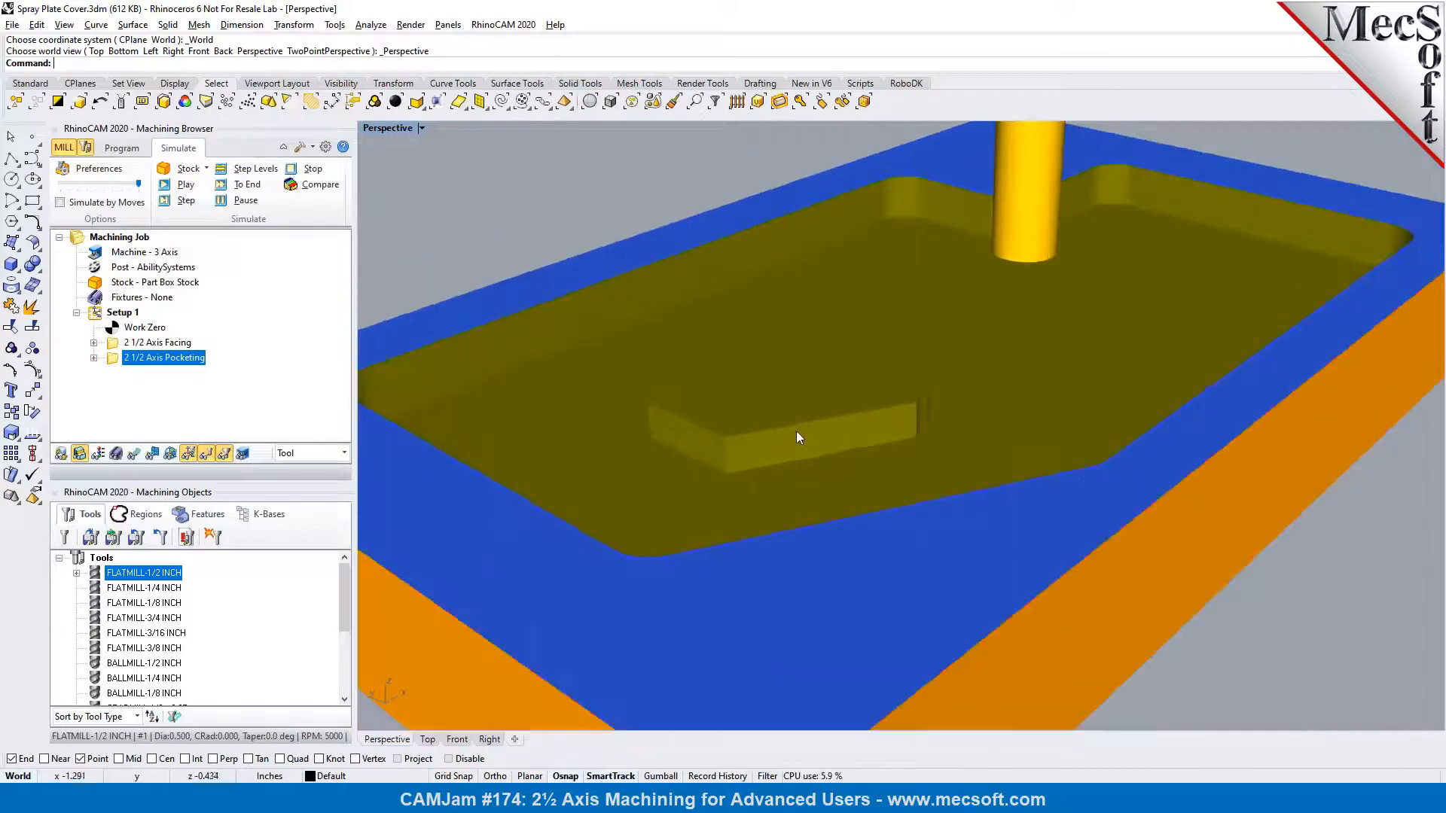
scroll(859, 444, "up", 5)
scroll(858, 468, "up", 1)
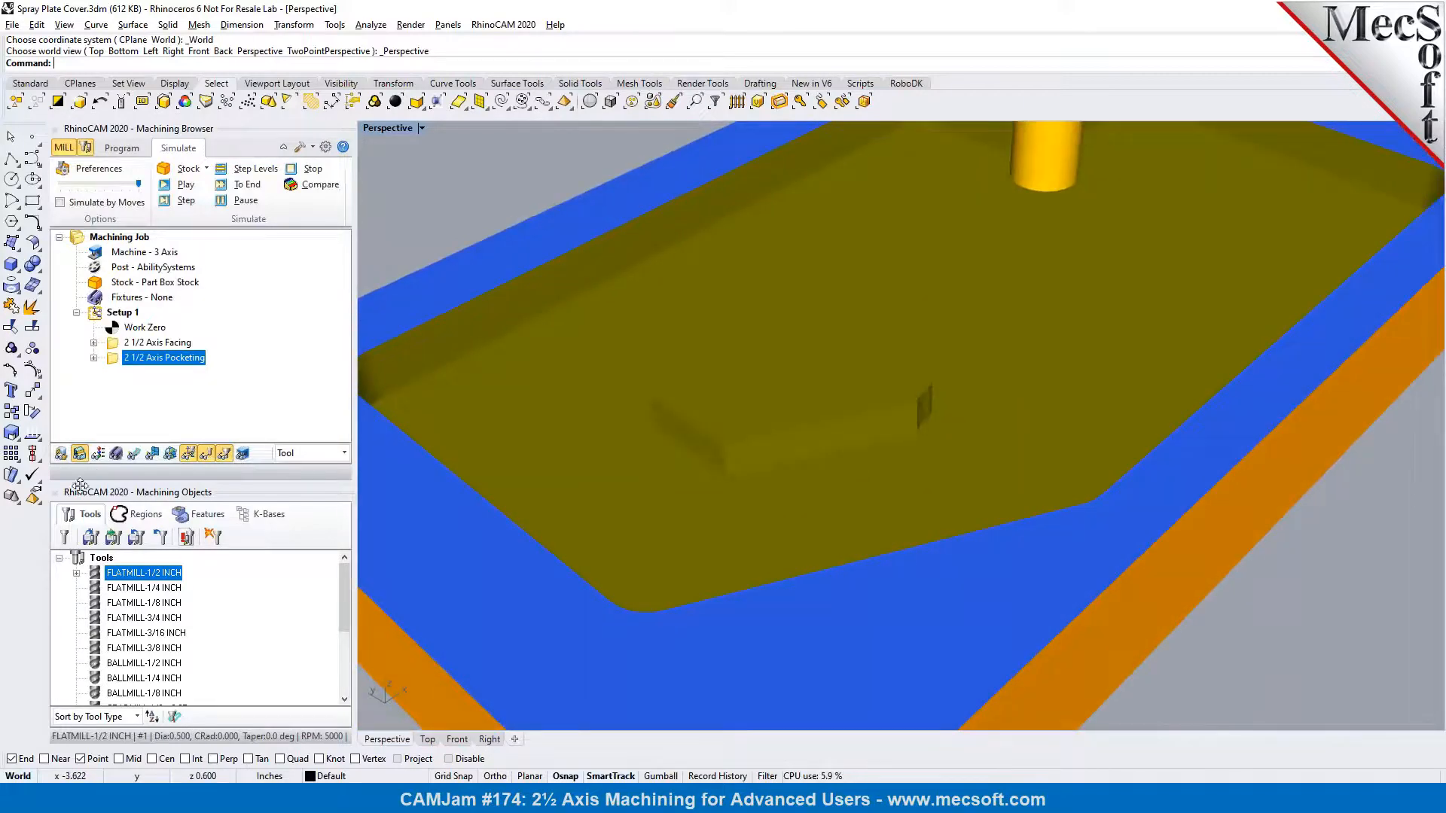
Show the part geometry over the simulated stock and examine the cut walls and corners around the island
left_click(61, 452)
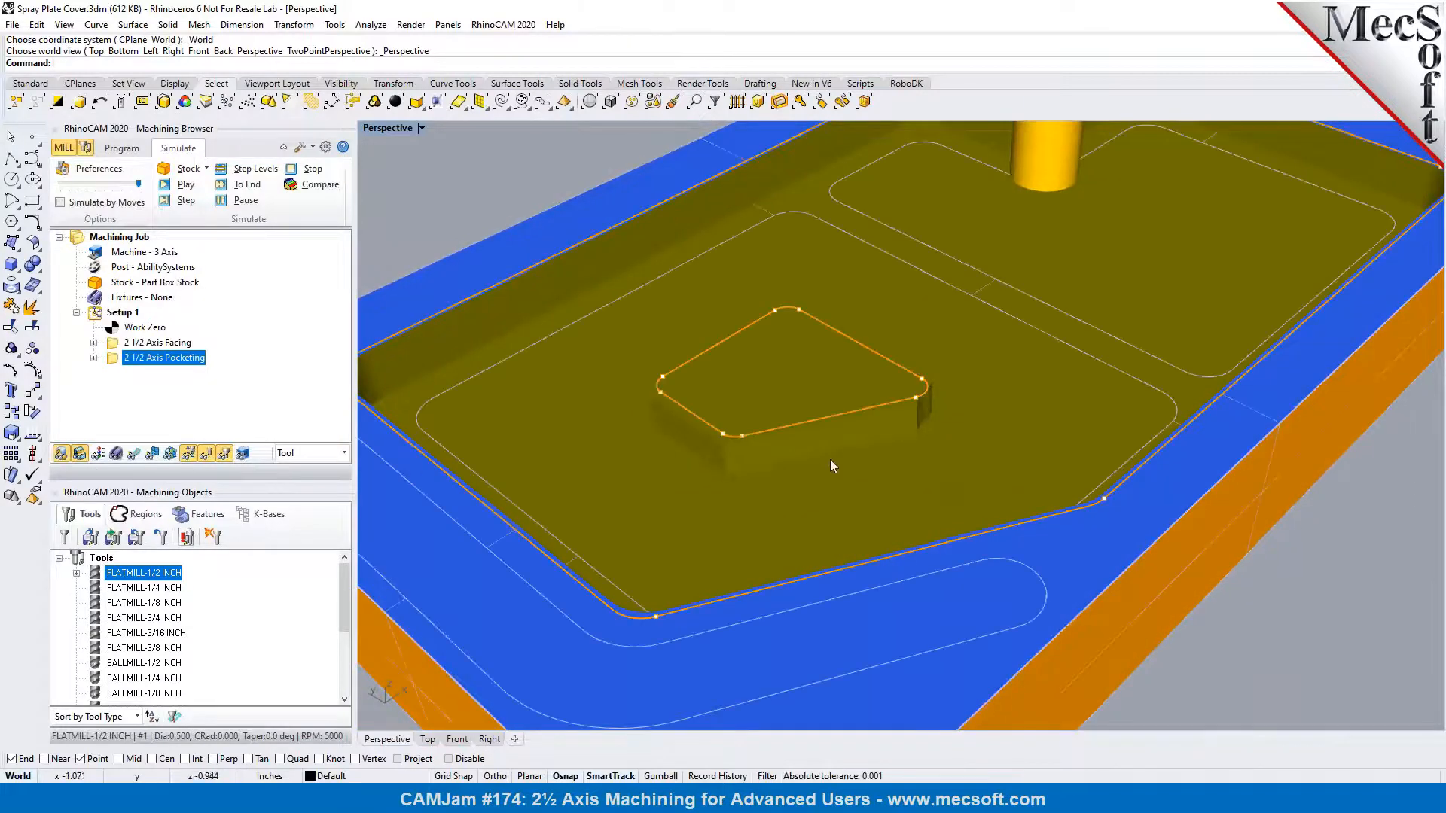
scroll(841, 428, "up", 2)
scroll(841, 427, "down", 1)
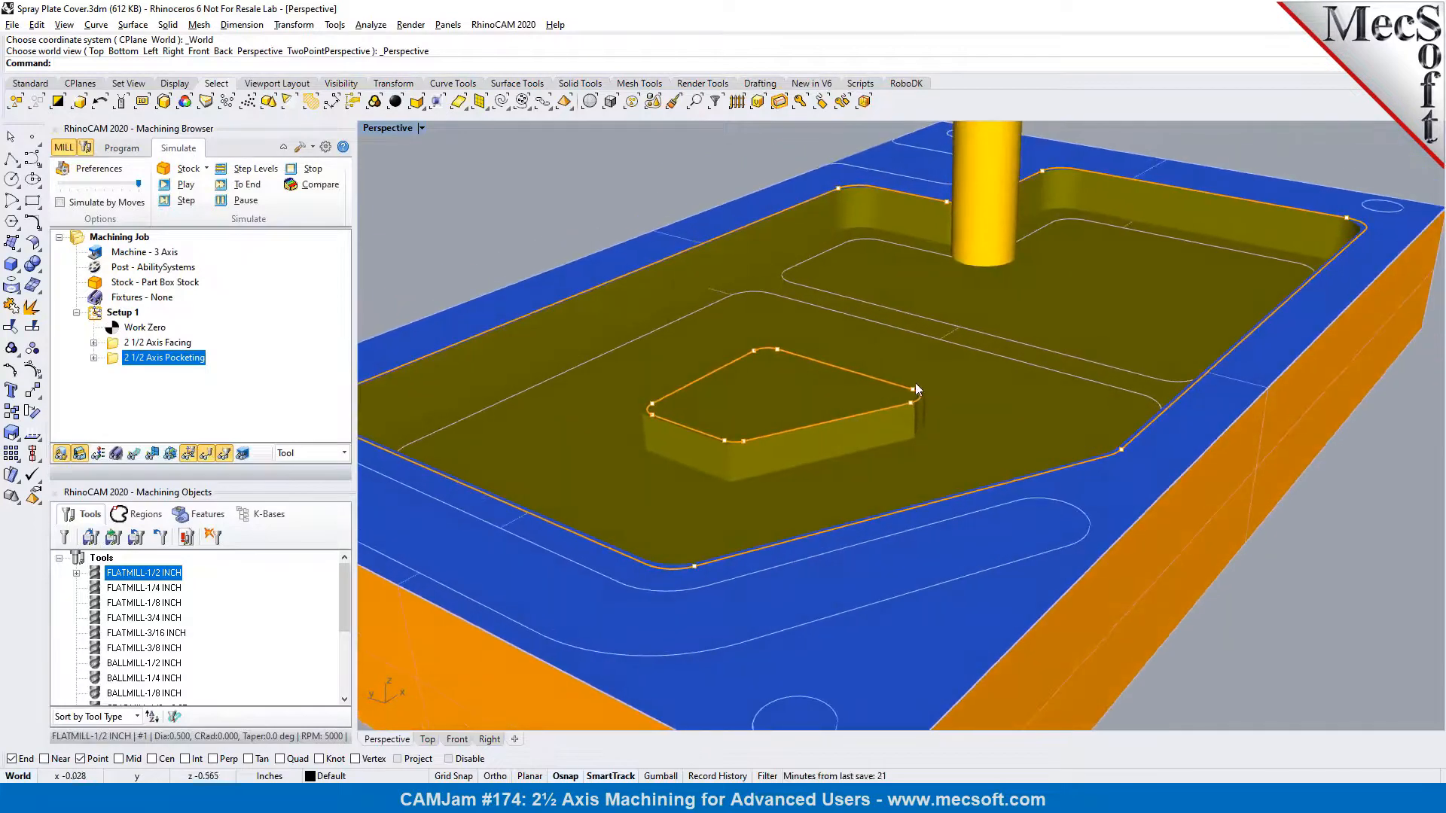
right_click_drag(891, 426, 736, 419)
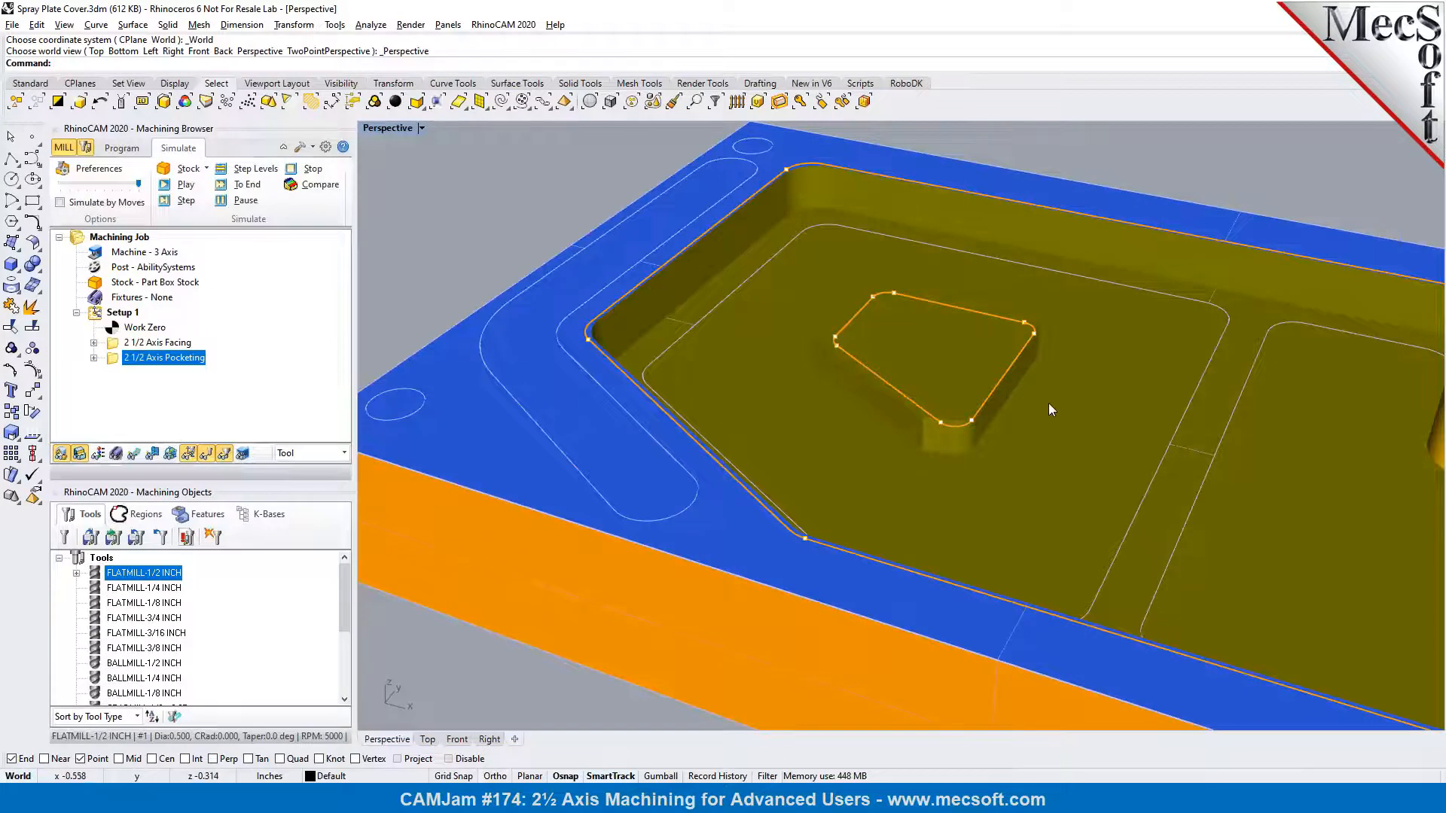
scroll(921, 404, "up", 3)
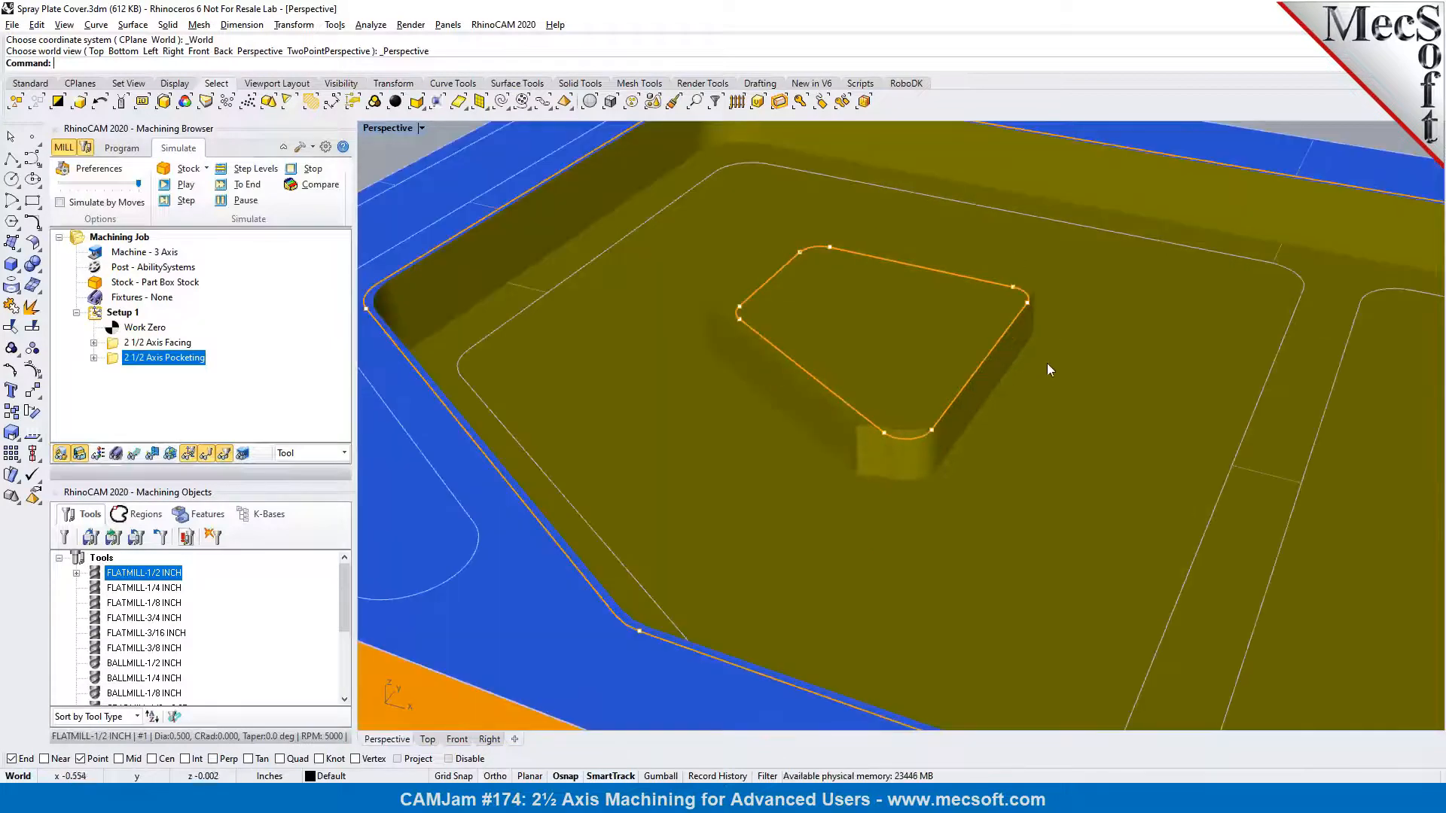
scroll(877, 461, "down", 3)
right_click_drag(958, 439, 915, 452)
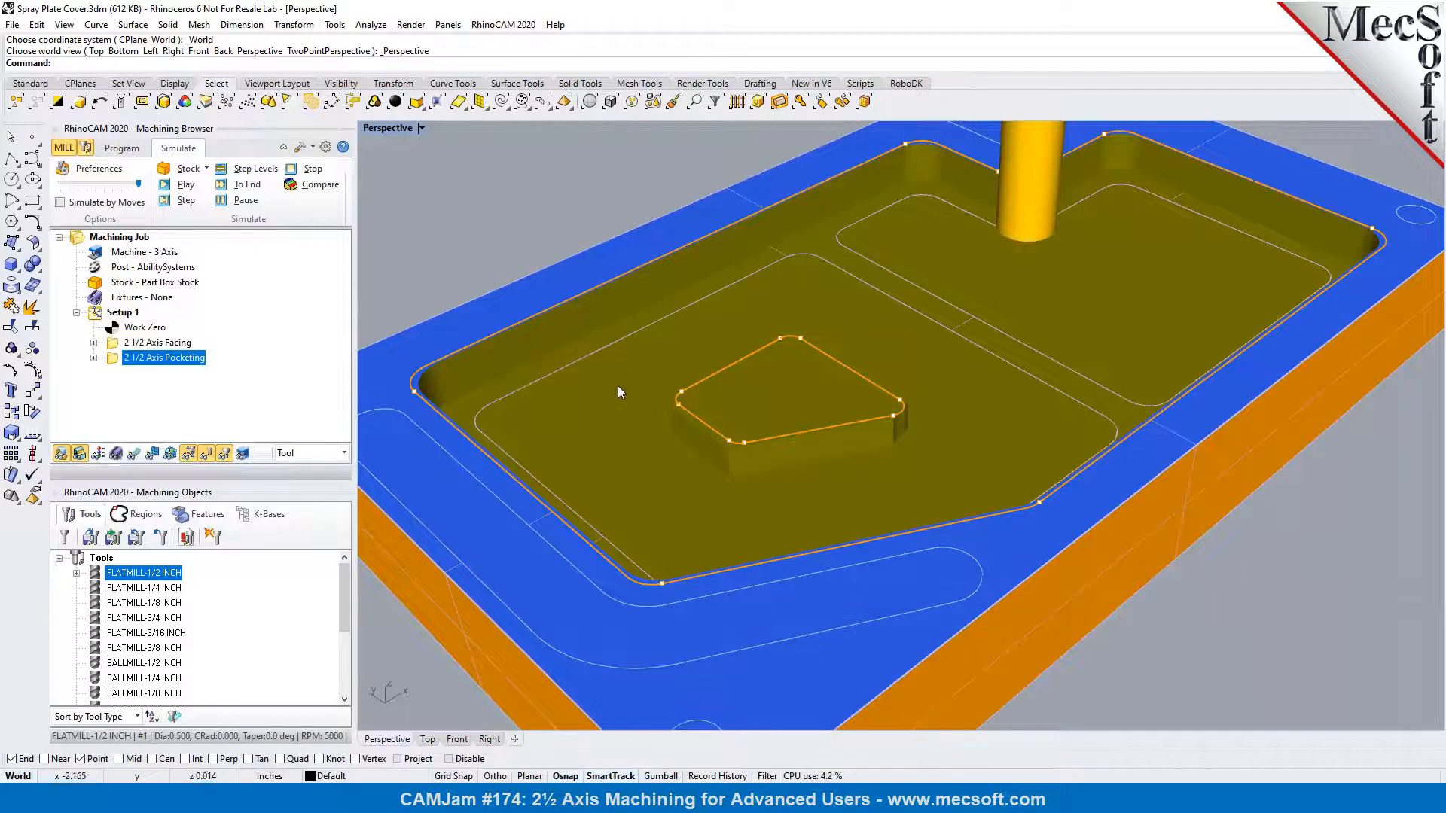
Enable the cleanup pass in the 2 1/2 Axis Pocketing operation's cut parameters and regenerate the toolpath
left_click(131, 151)
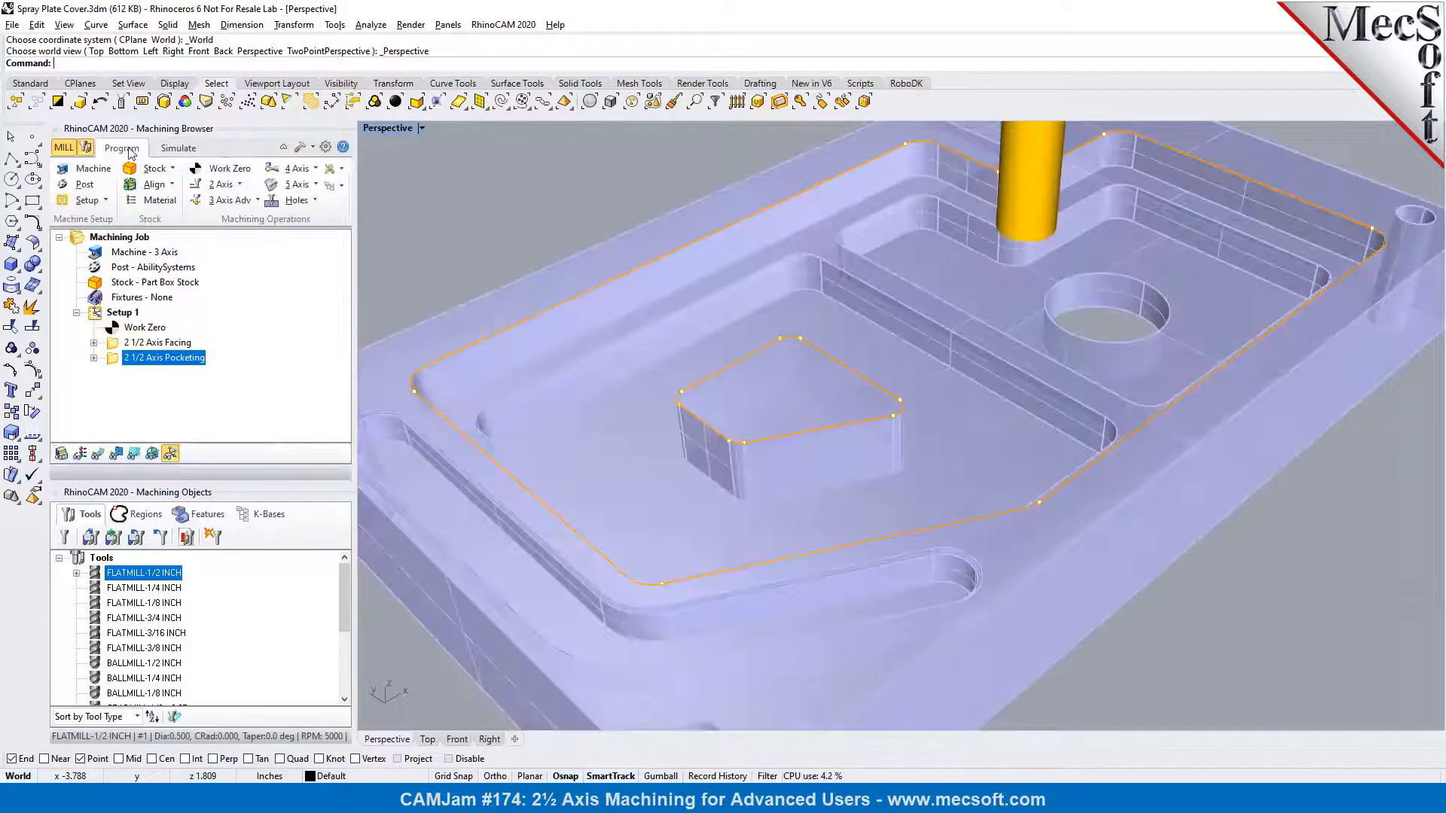
double_click(113, 358)
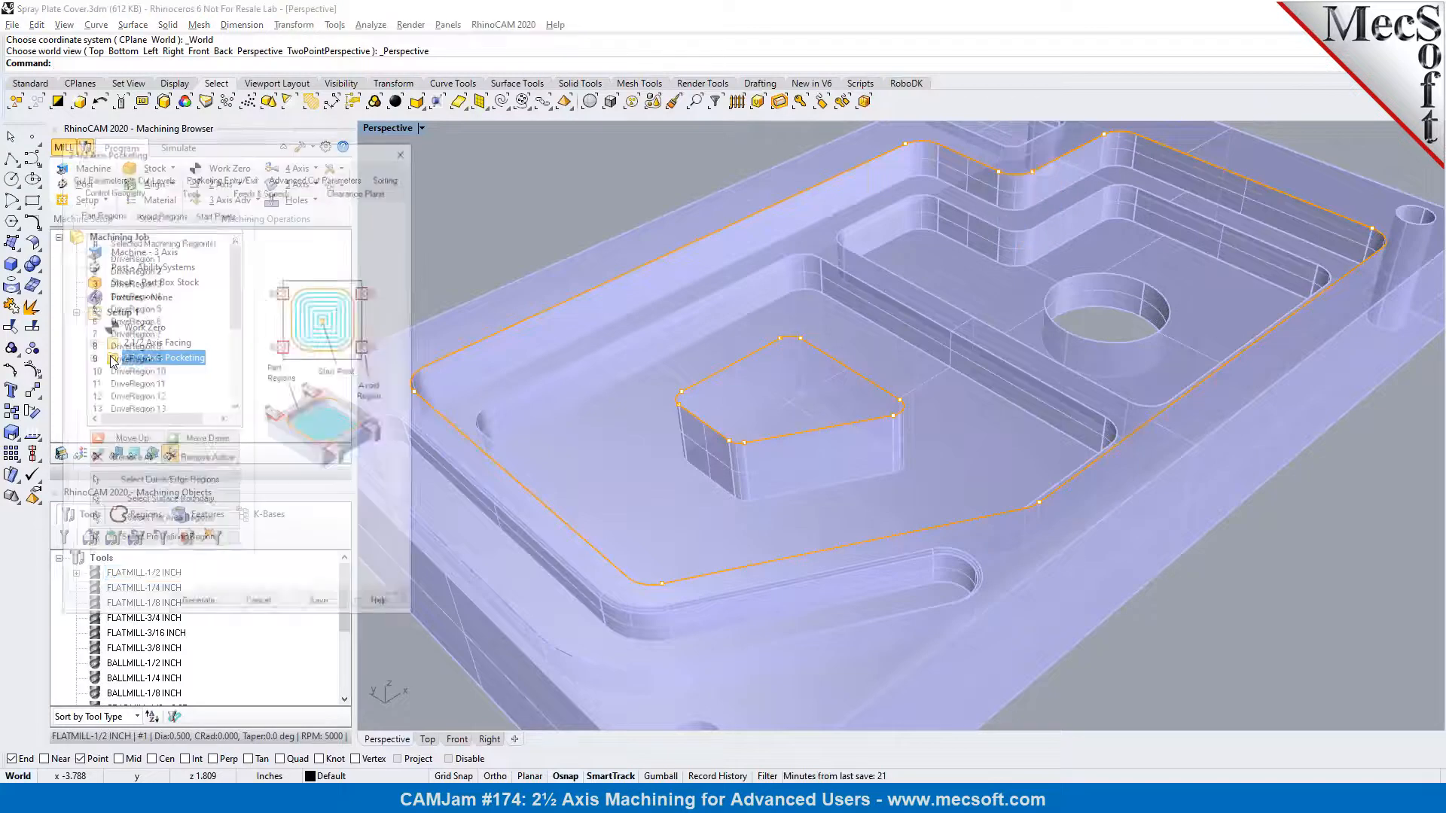
left_click(106, 178)
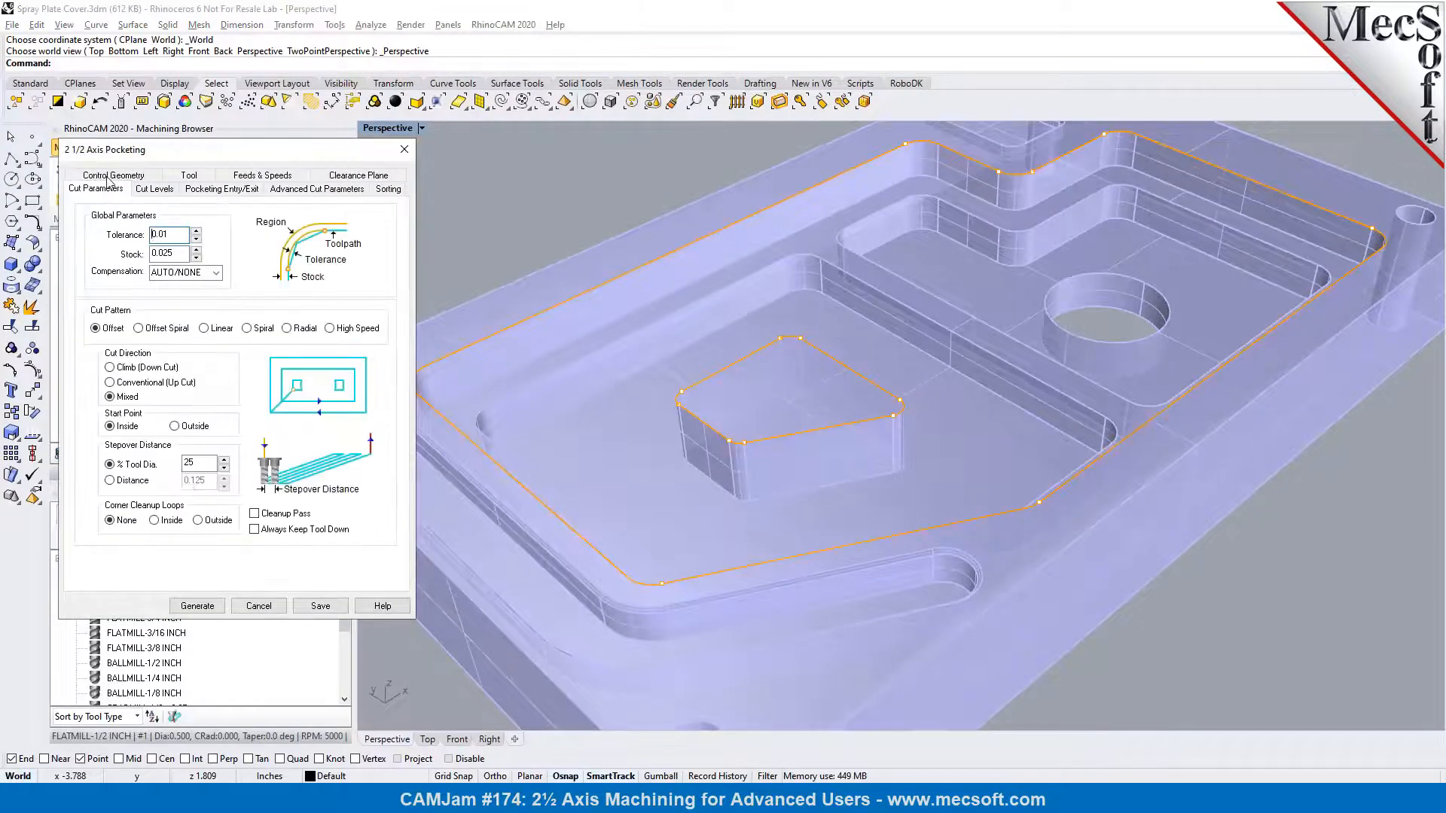
left_click(255, 515)
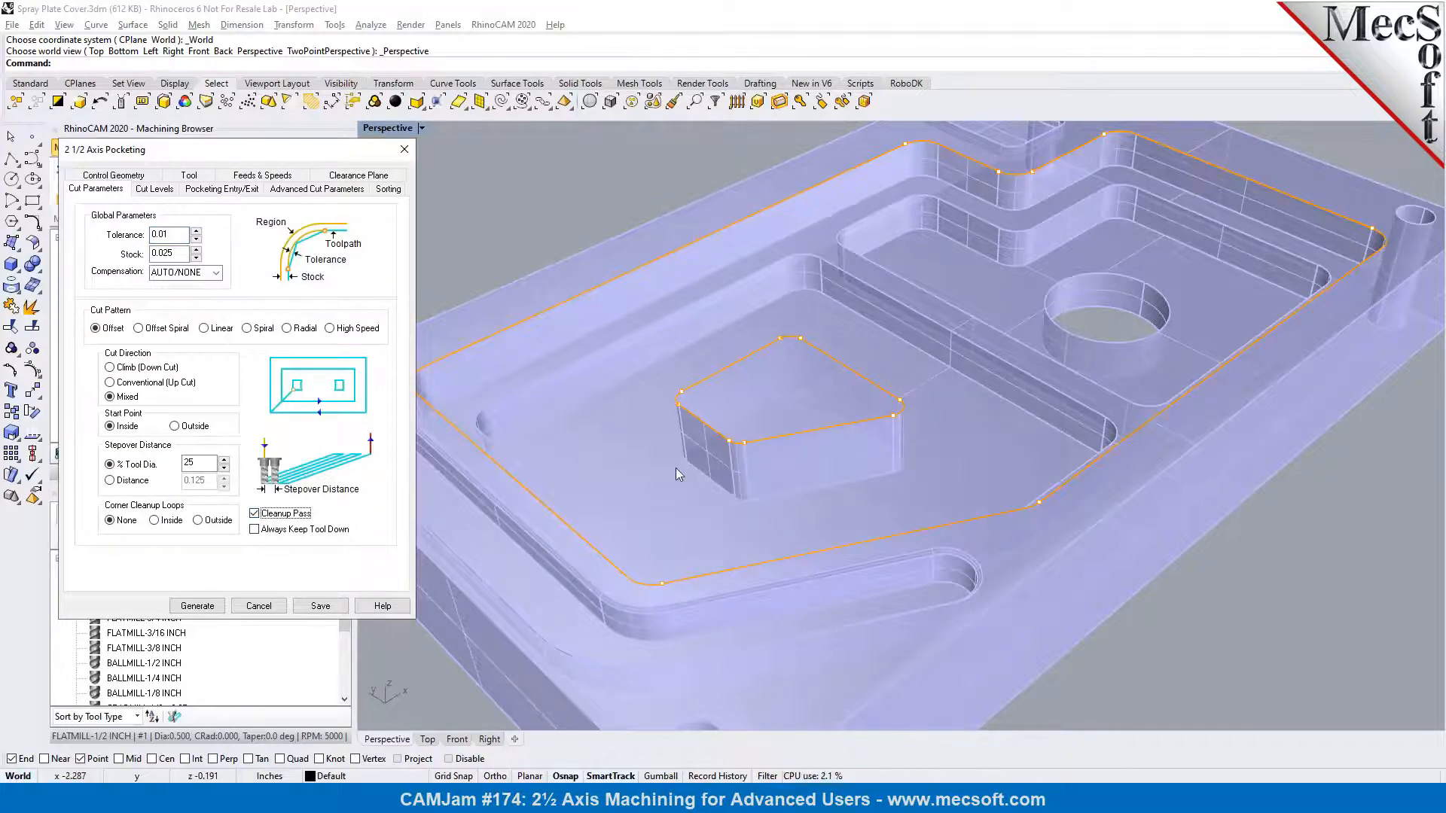
double_click(166, 254)
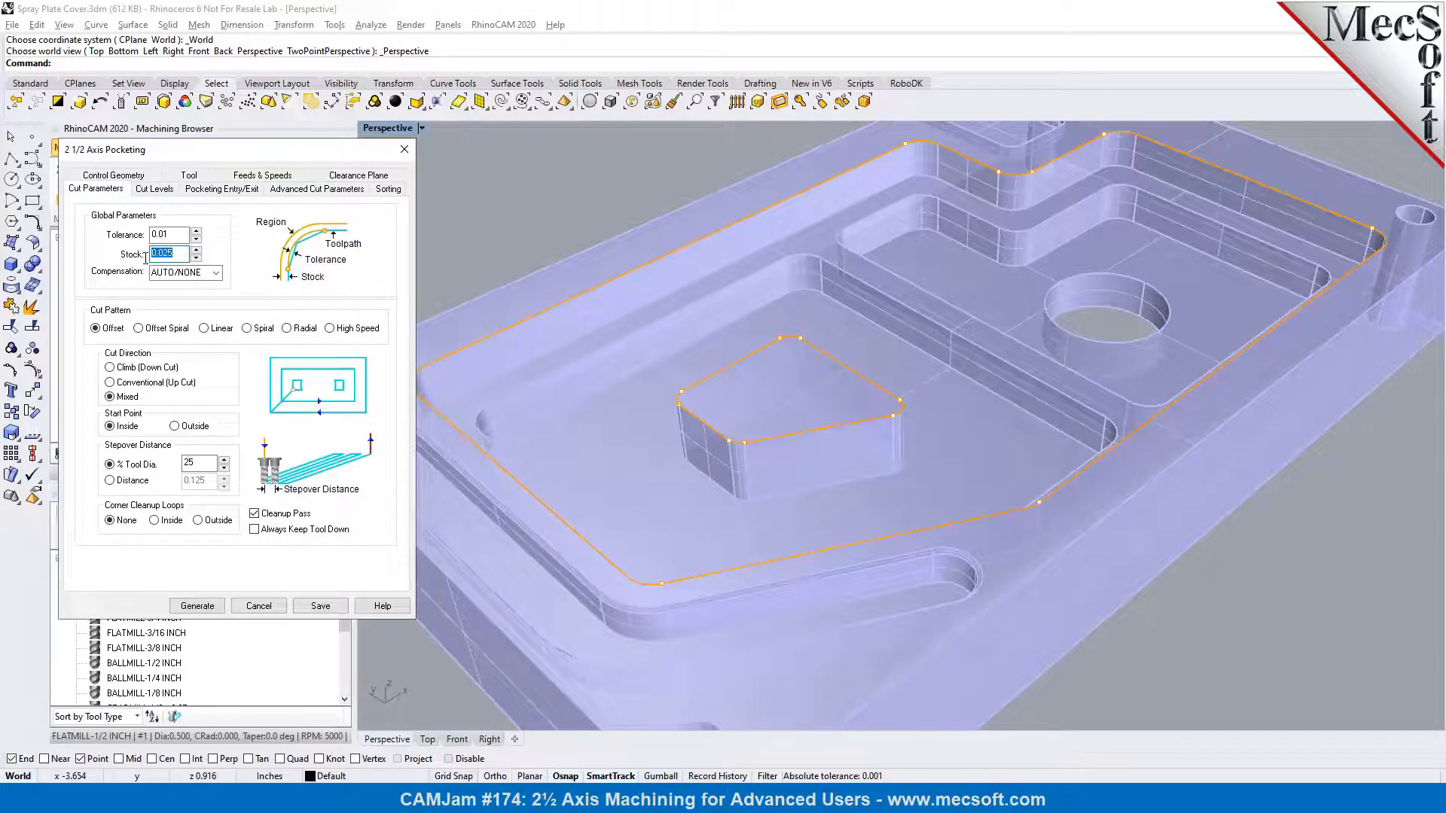
left_click(179, 253)
left_click(198, 607)
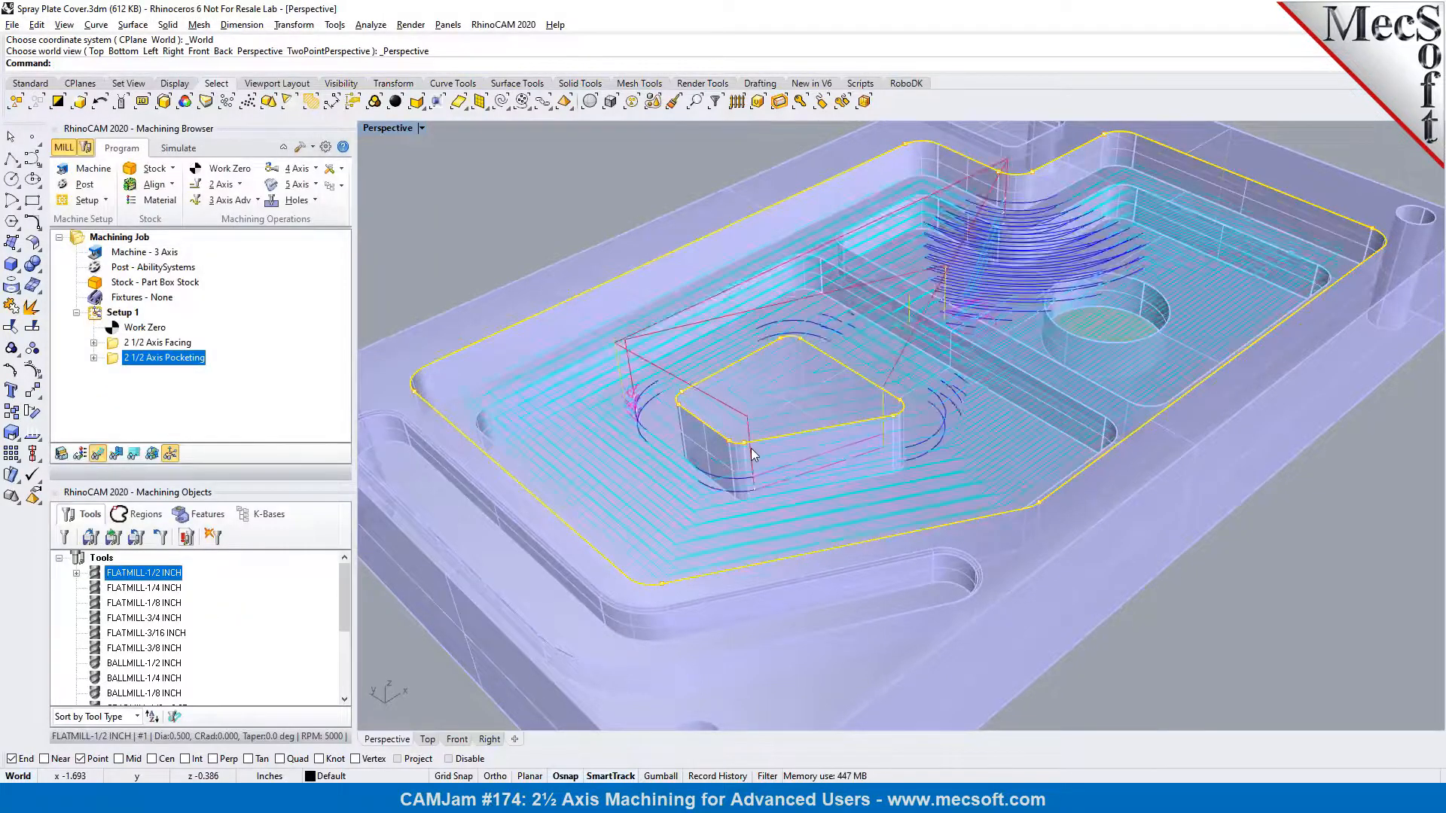
Play the simulation of the regenerated 2 1/2 Axis Pocketing operation and hide its toolpath display
scroll(752, 449, "up", 2)
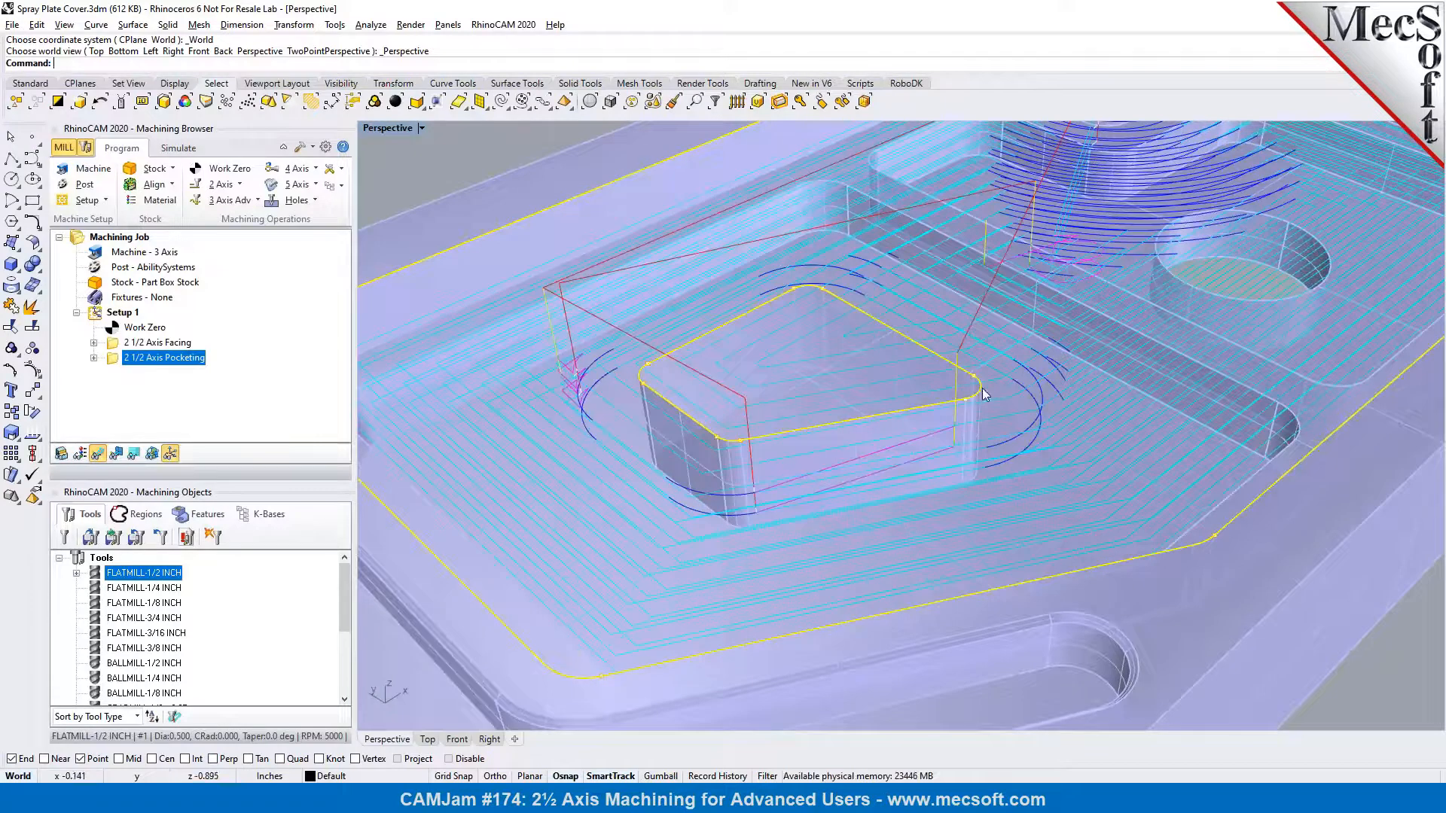
left_click(179, 149)
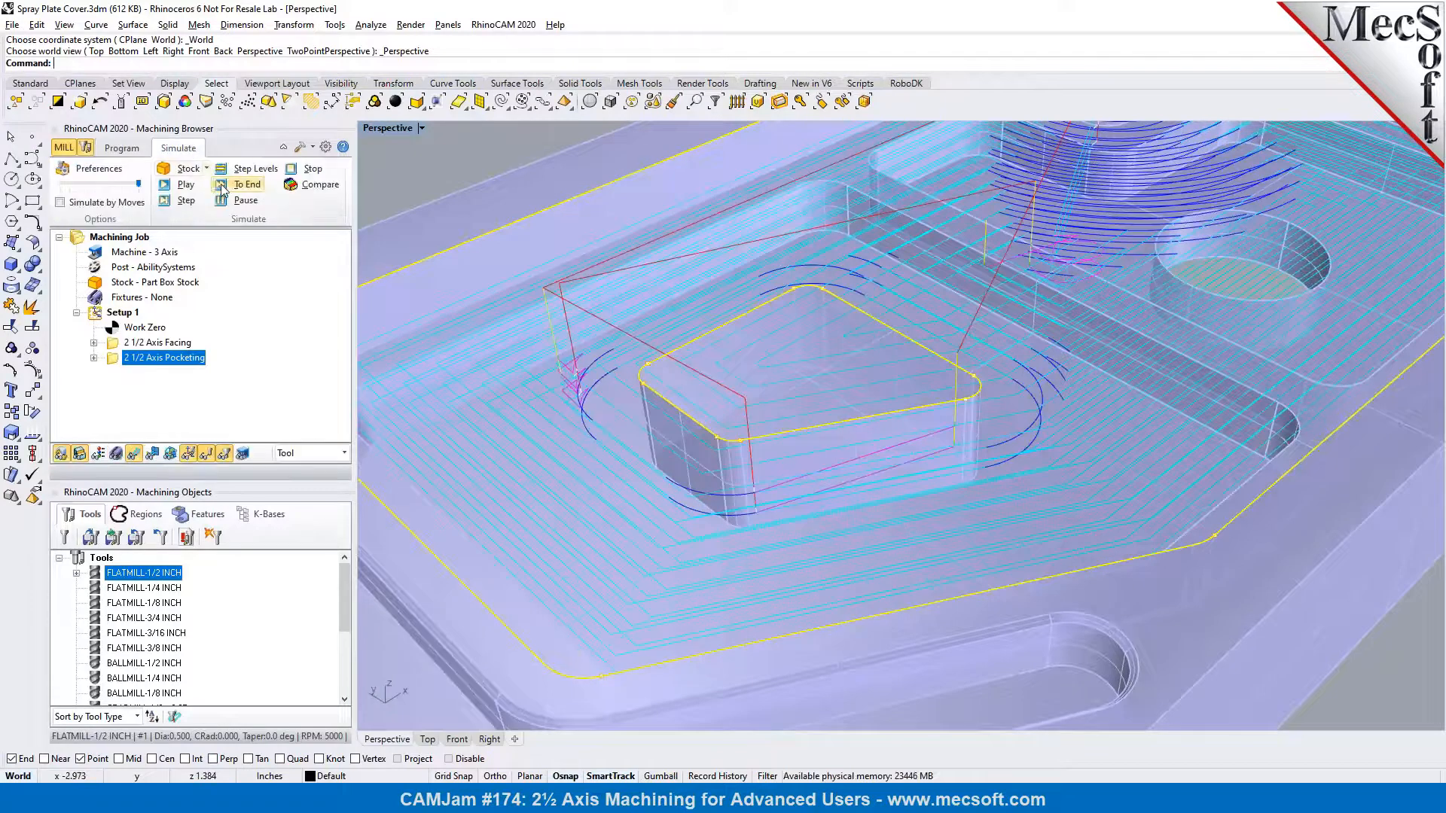
left_click(192, 191)
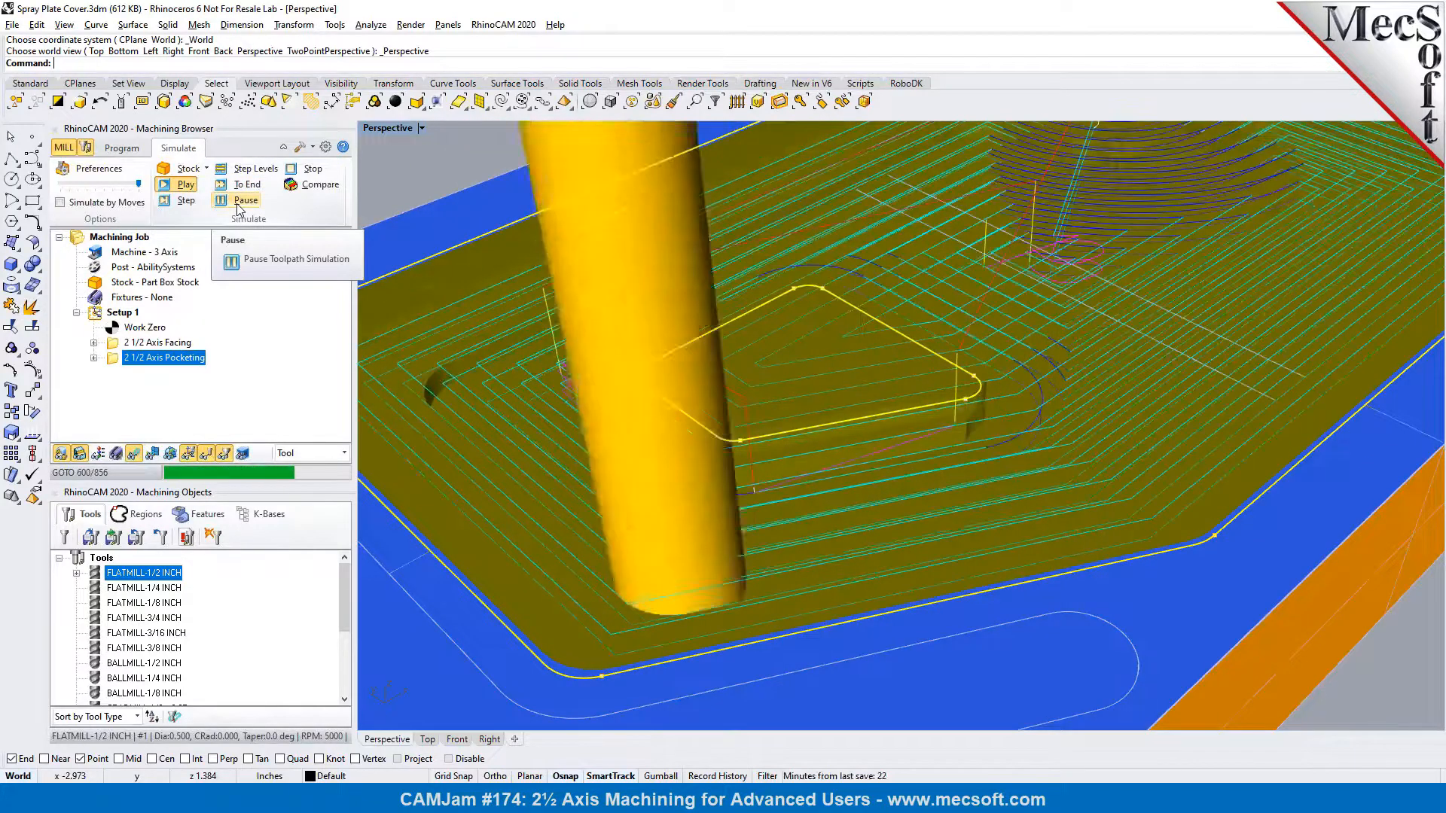
left_click(135, 457)
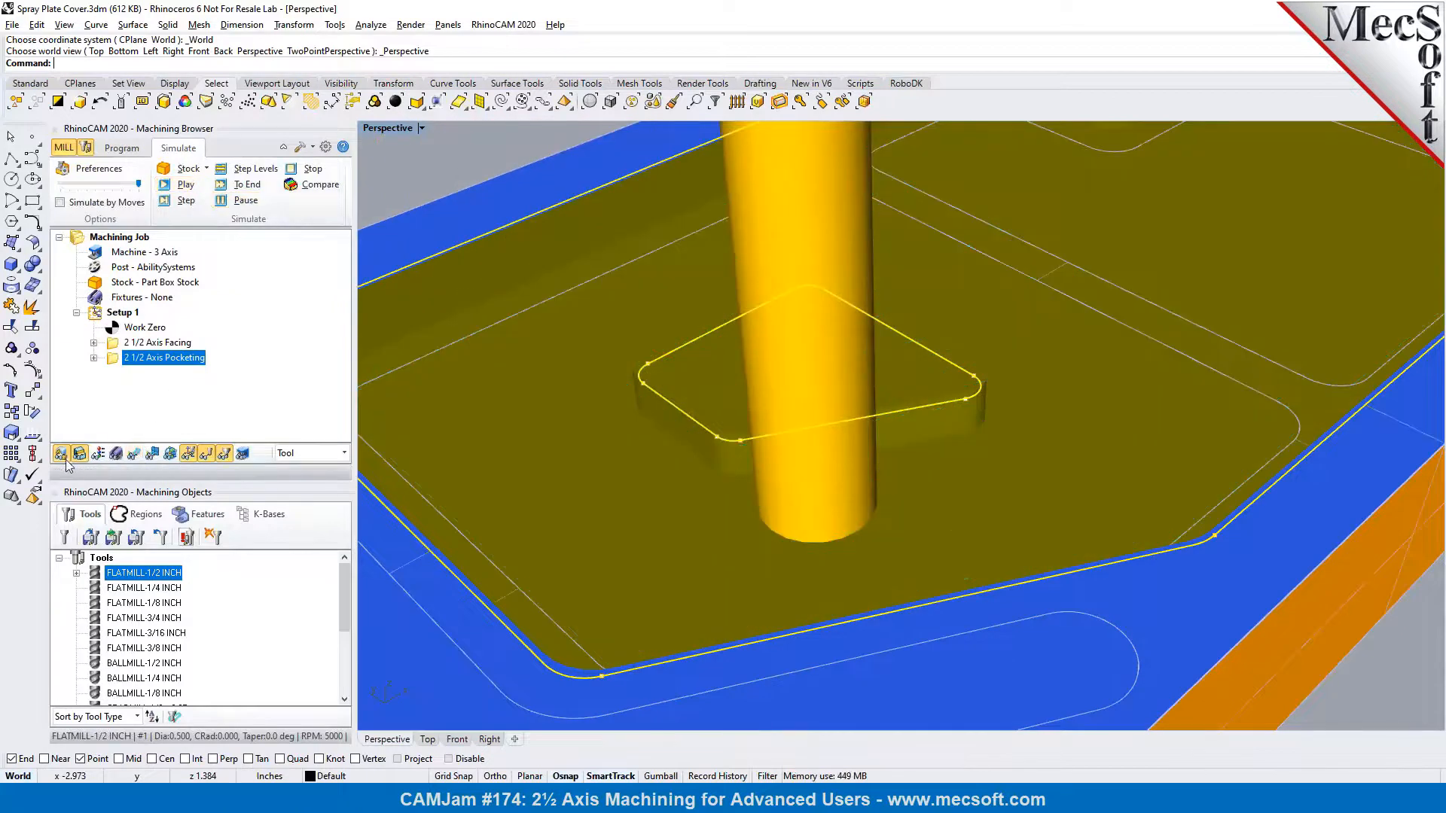
left_click(137, 346)
left_click(135, 359)
Examine the simulated island's walls and the stock height around its top curve from several angles
right_click_drag(666, 466, 954, 519)
scroll(955, 521, "up", 3)
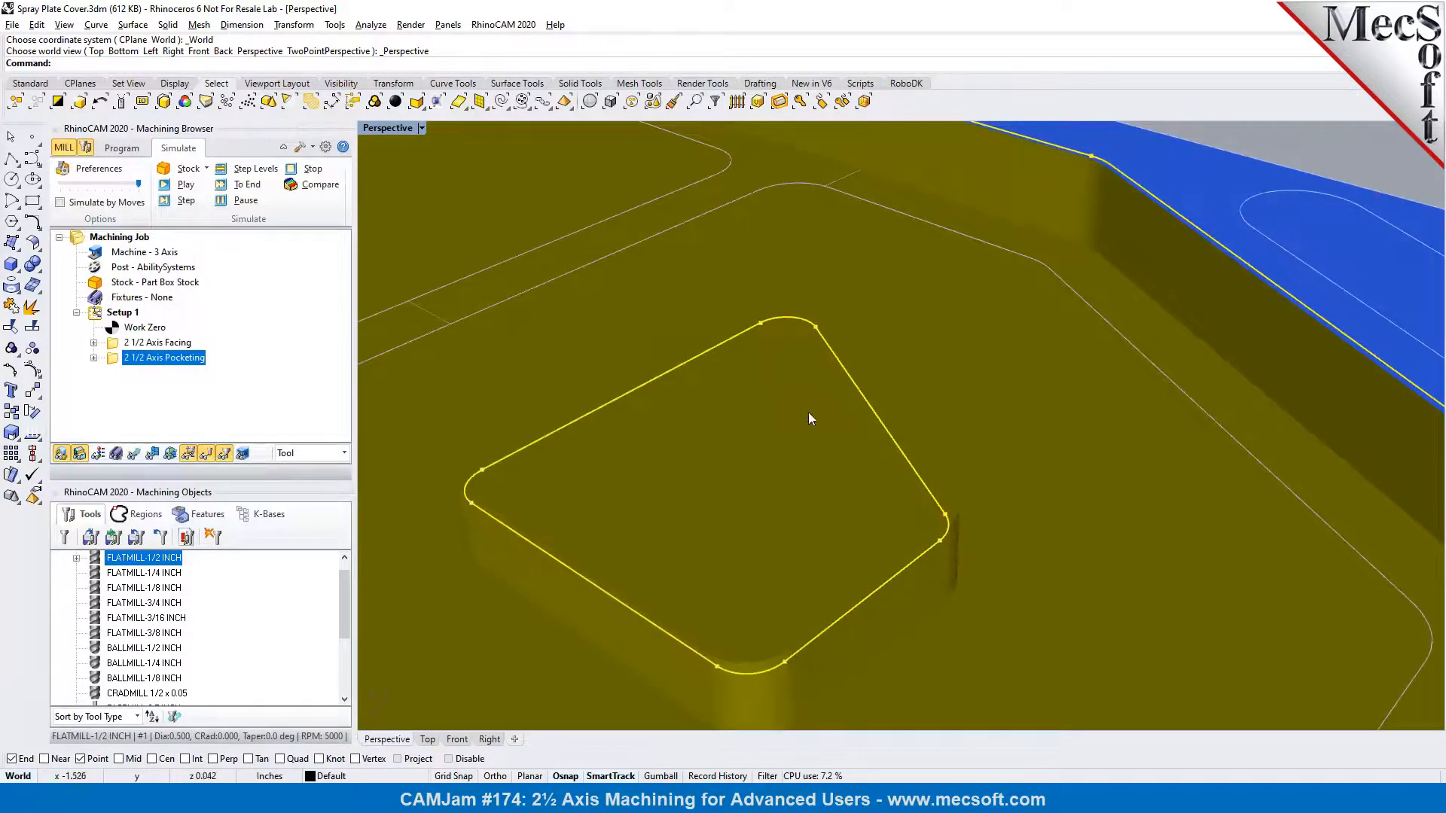
scroll(982, 462, "down", 5)
right_click_drag(720, 474, 579, 442)
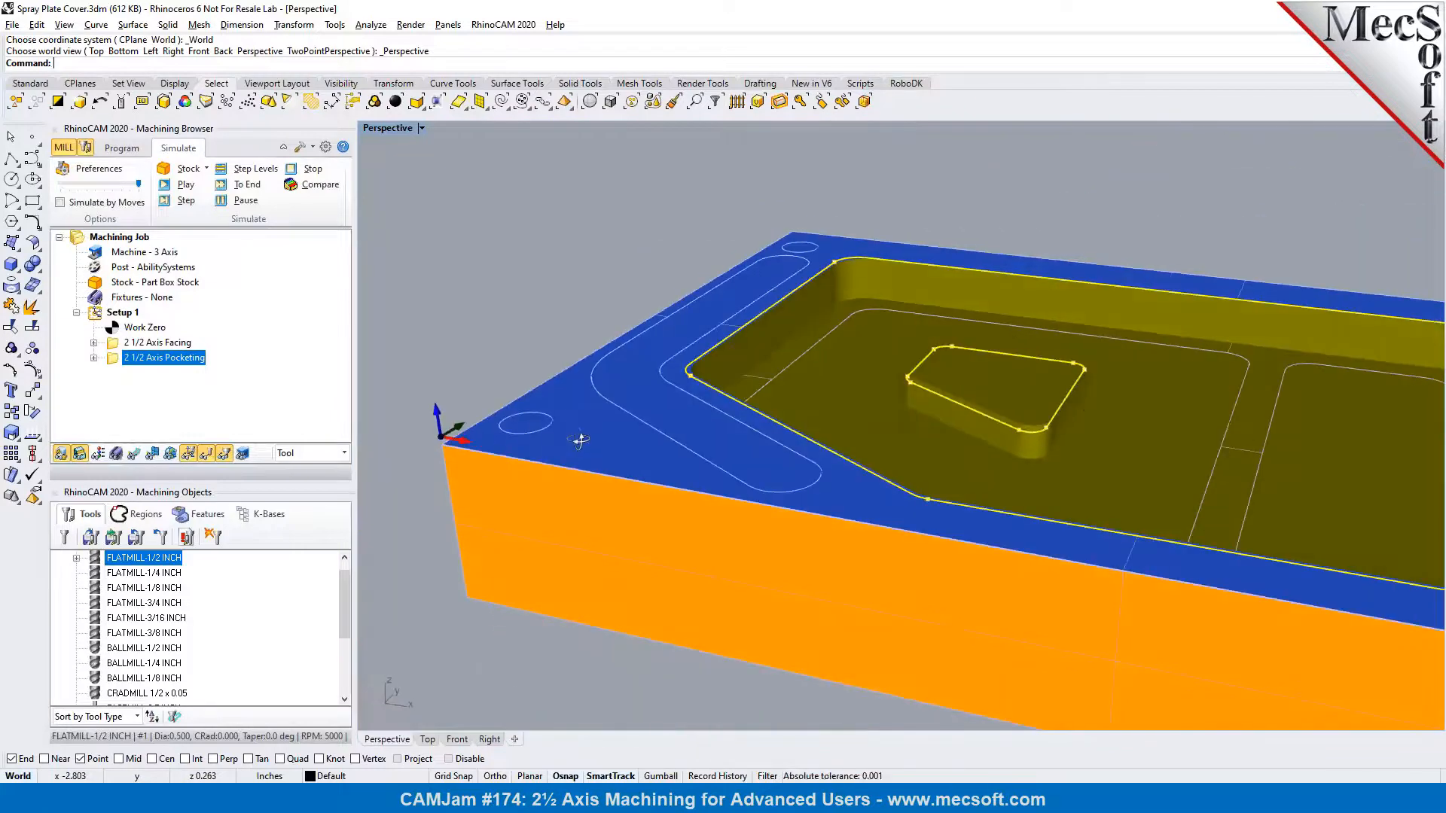
scroll(1111, 402, "up", 6)
right_click_drag(1063, 447, 983, 496)
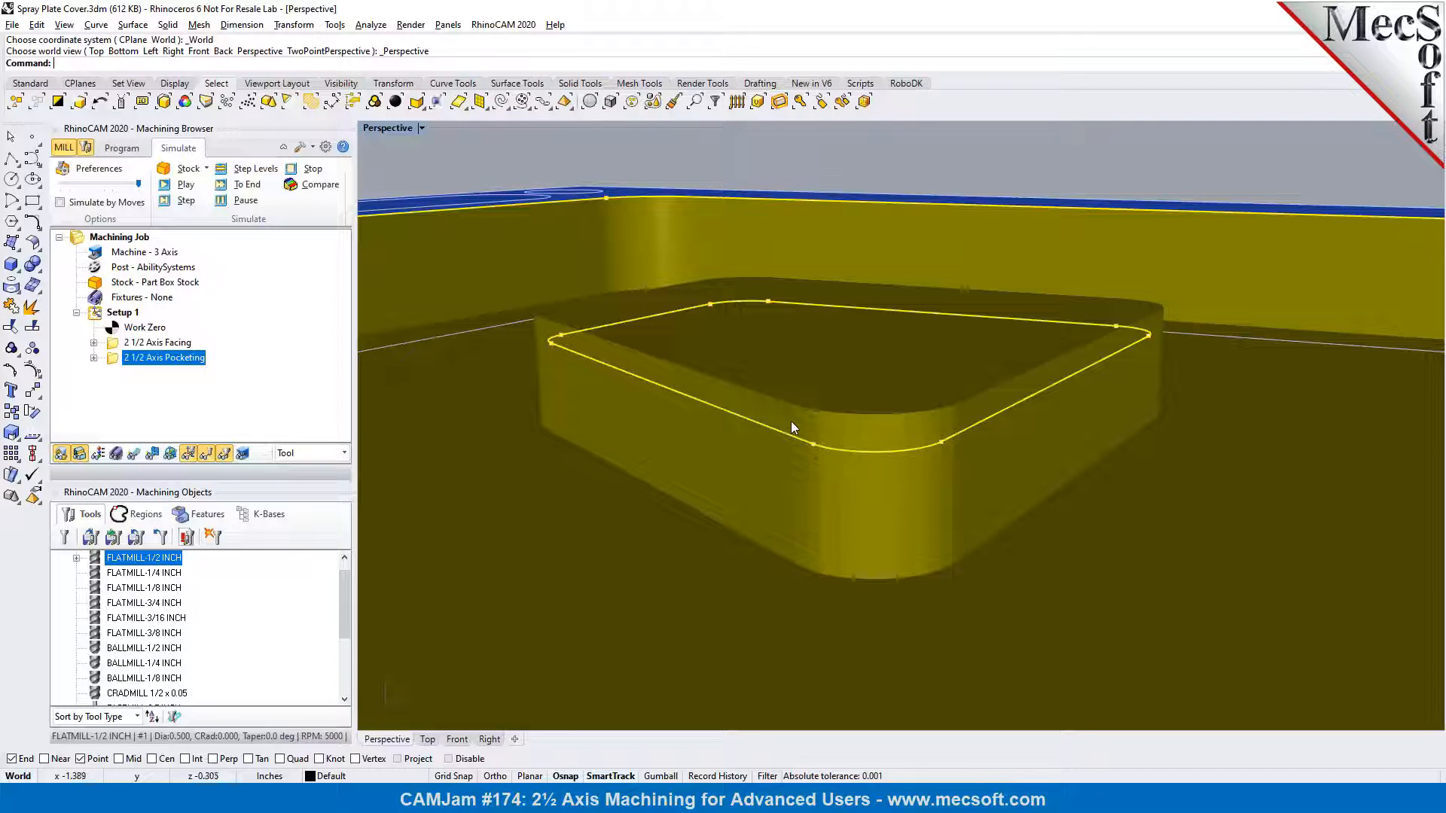
Turn on Clear Island Tops for the pocketing operation, set Rough Depth/Cut to 0.2 and regenerate the toolpath
left_click(123, 149)
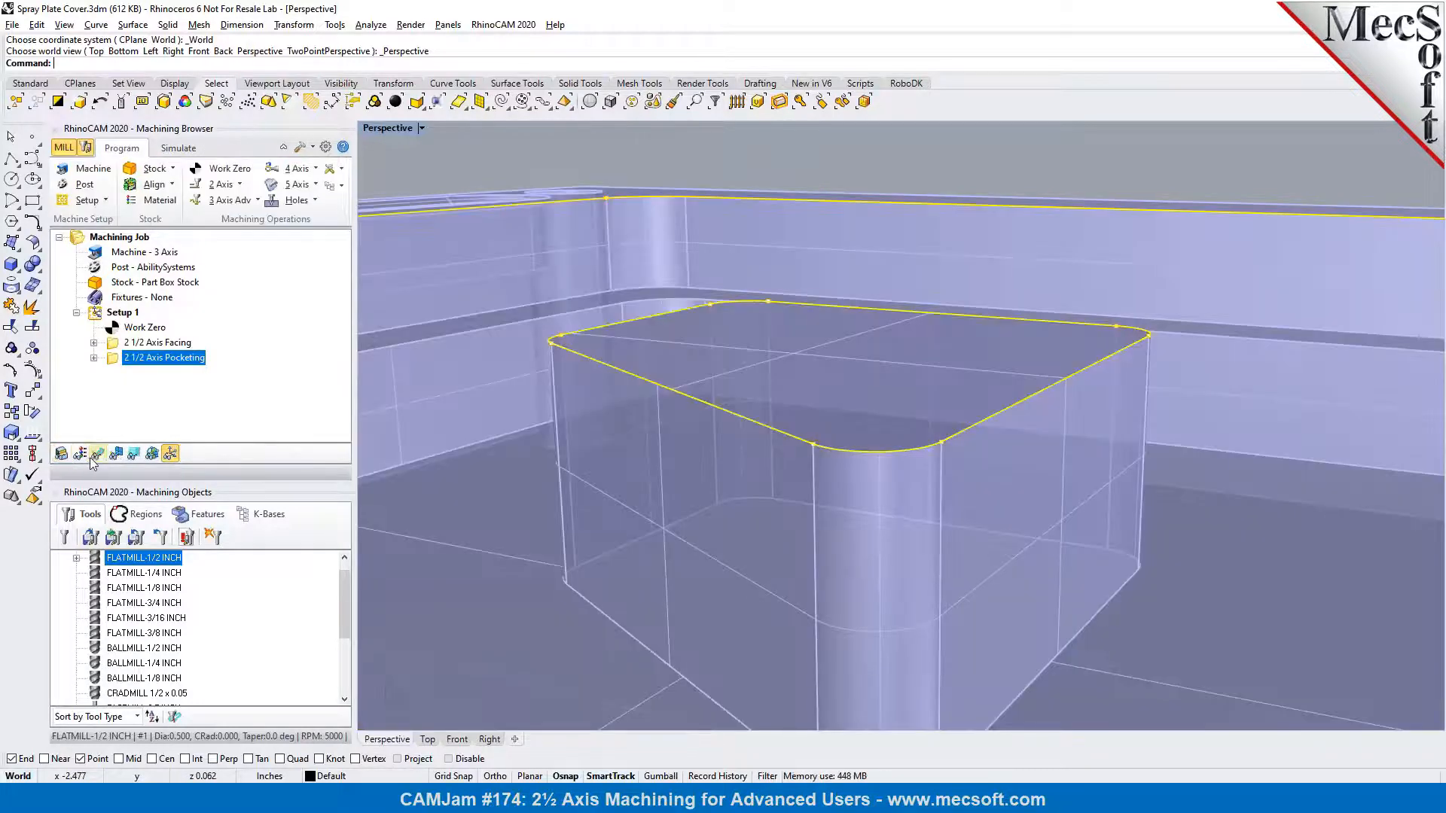
double_click(113, 360)
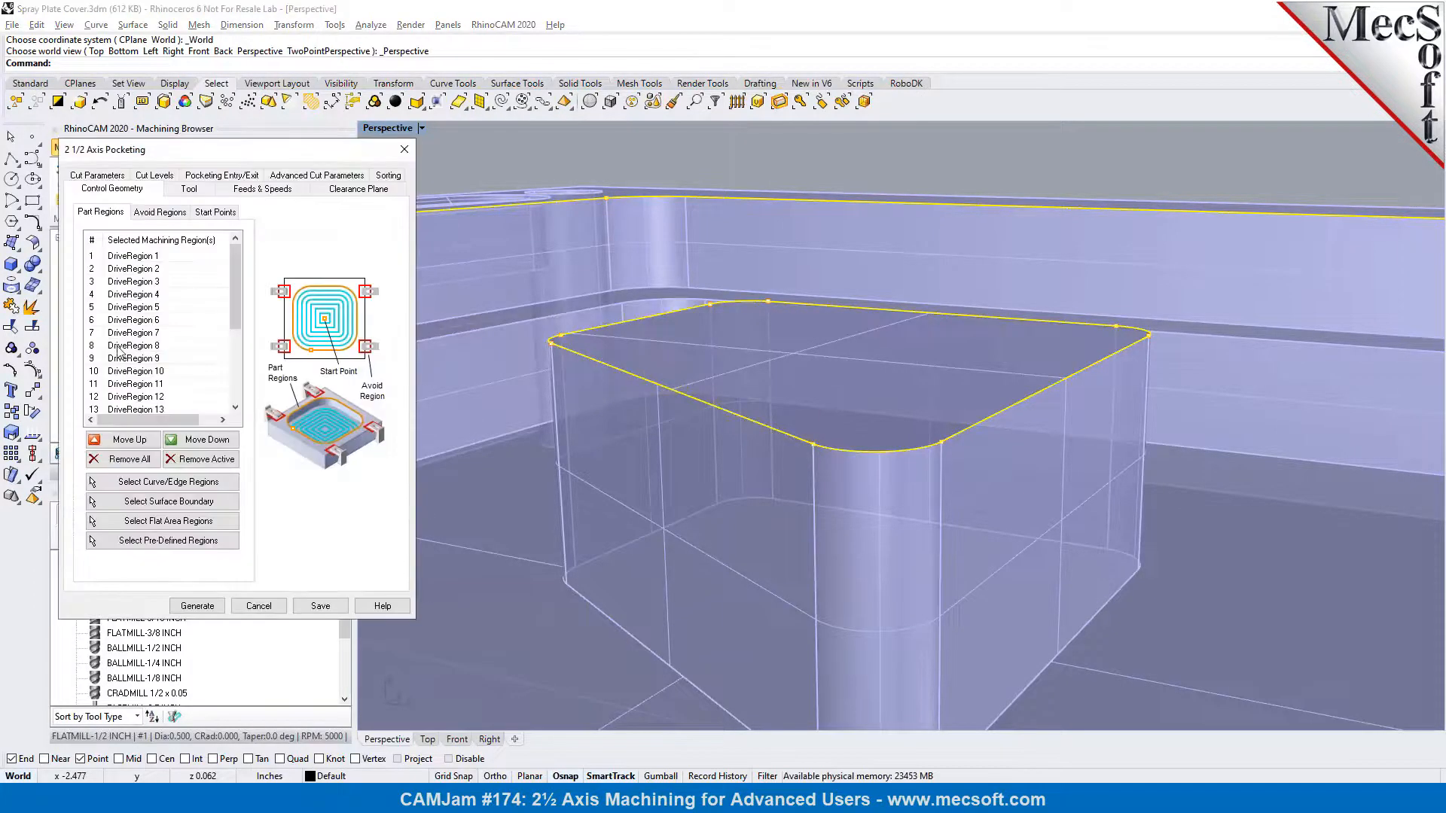
left_click(155, 187)
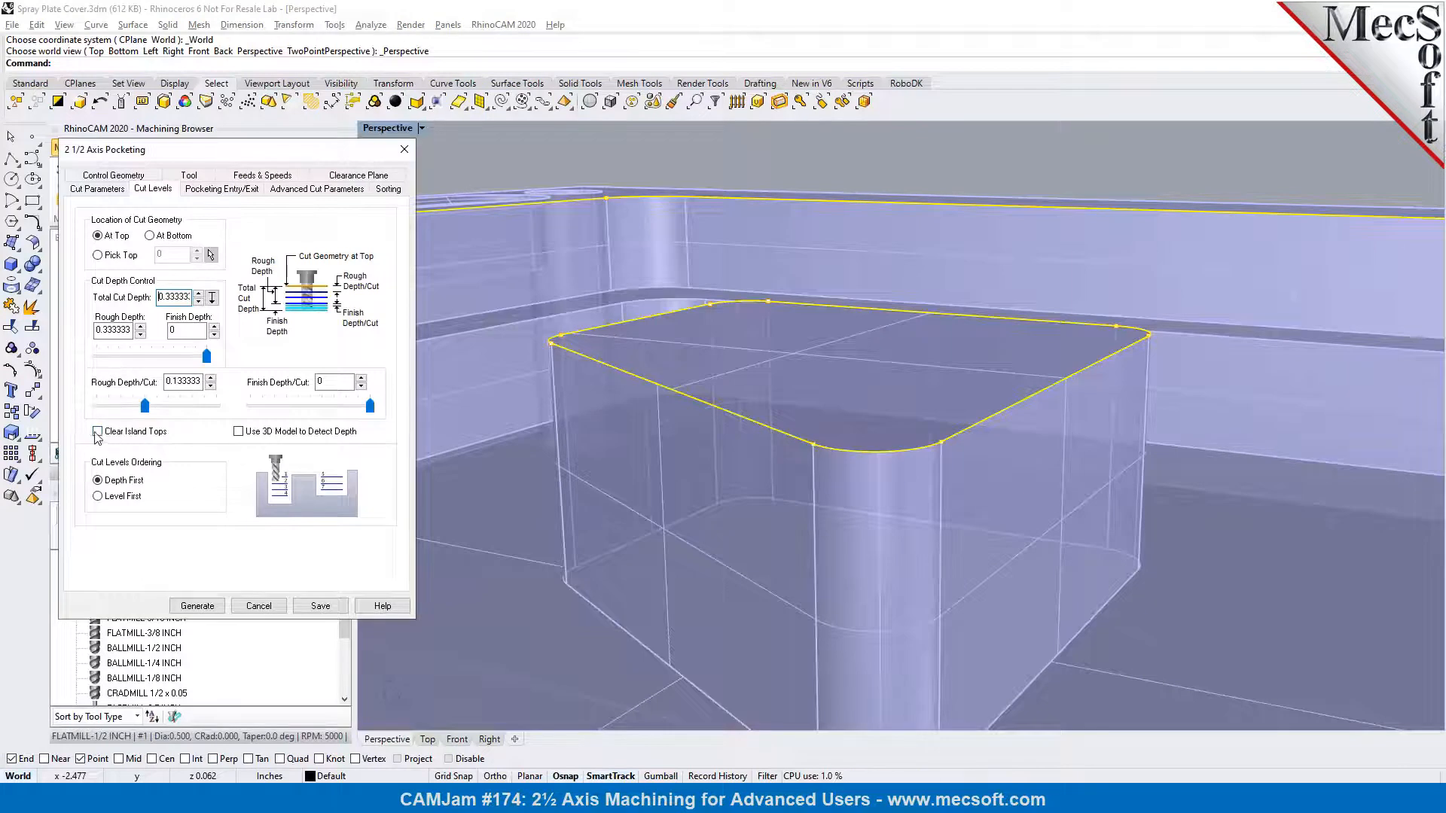
left_click(97, 432)
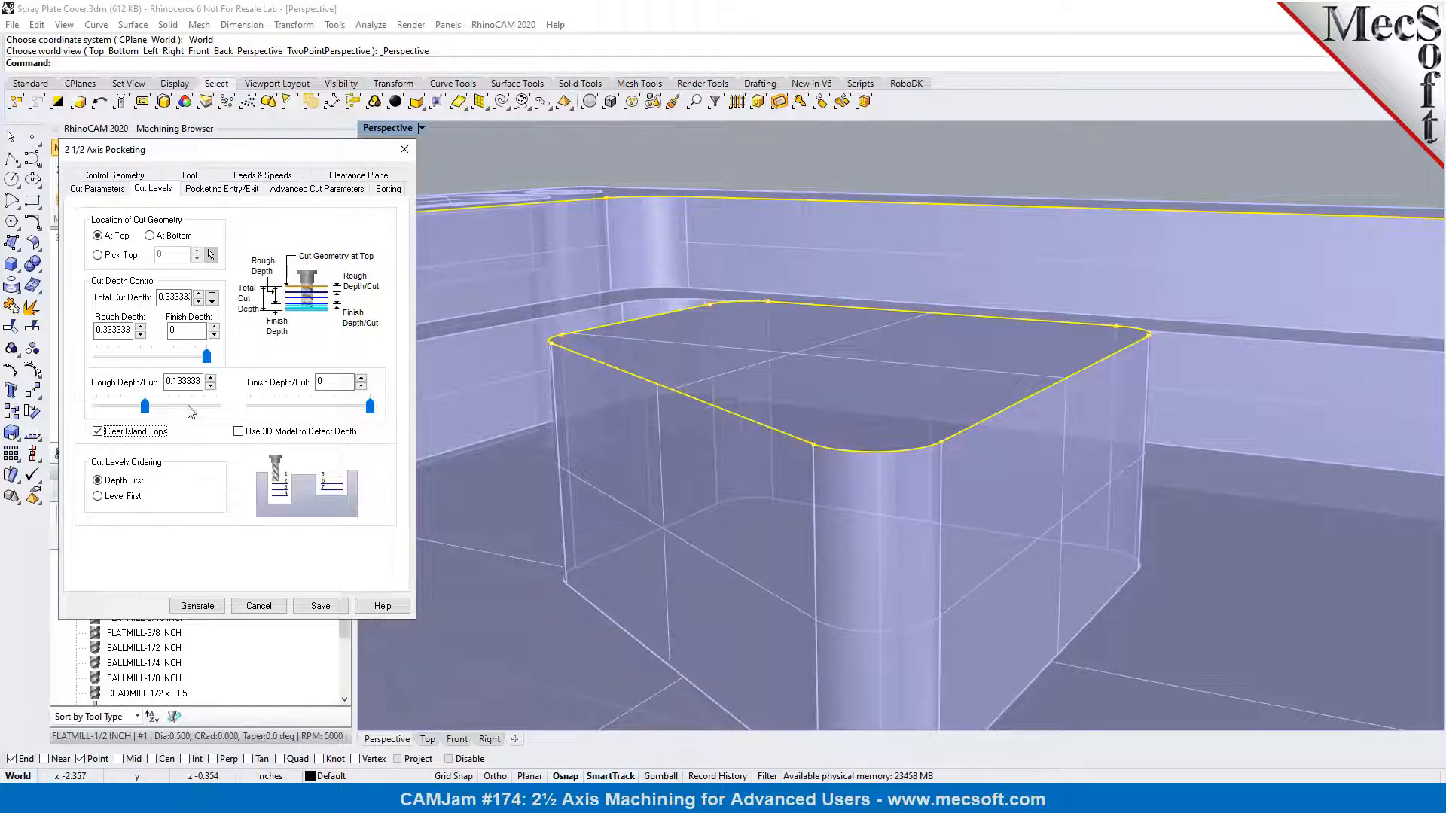
left_click_drag(145, 407, 168, 407)
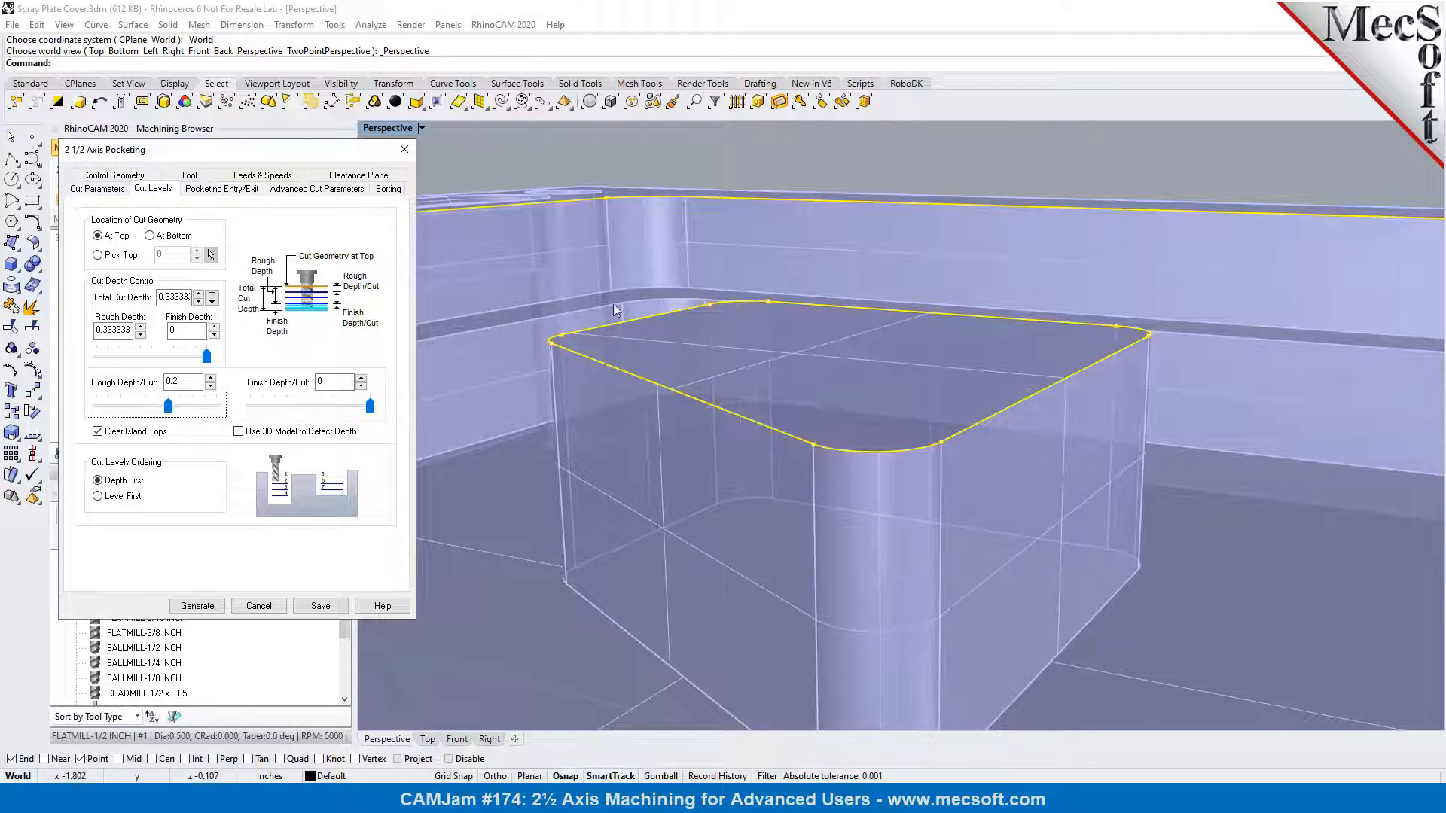
left_click(213, 613)
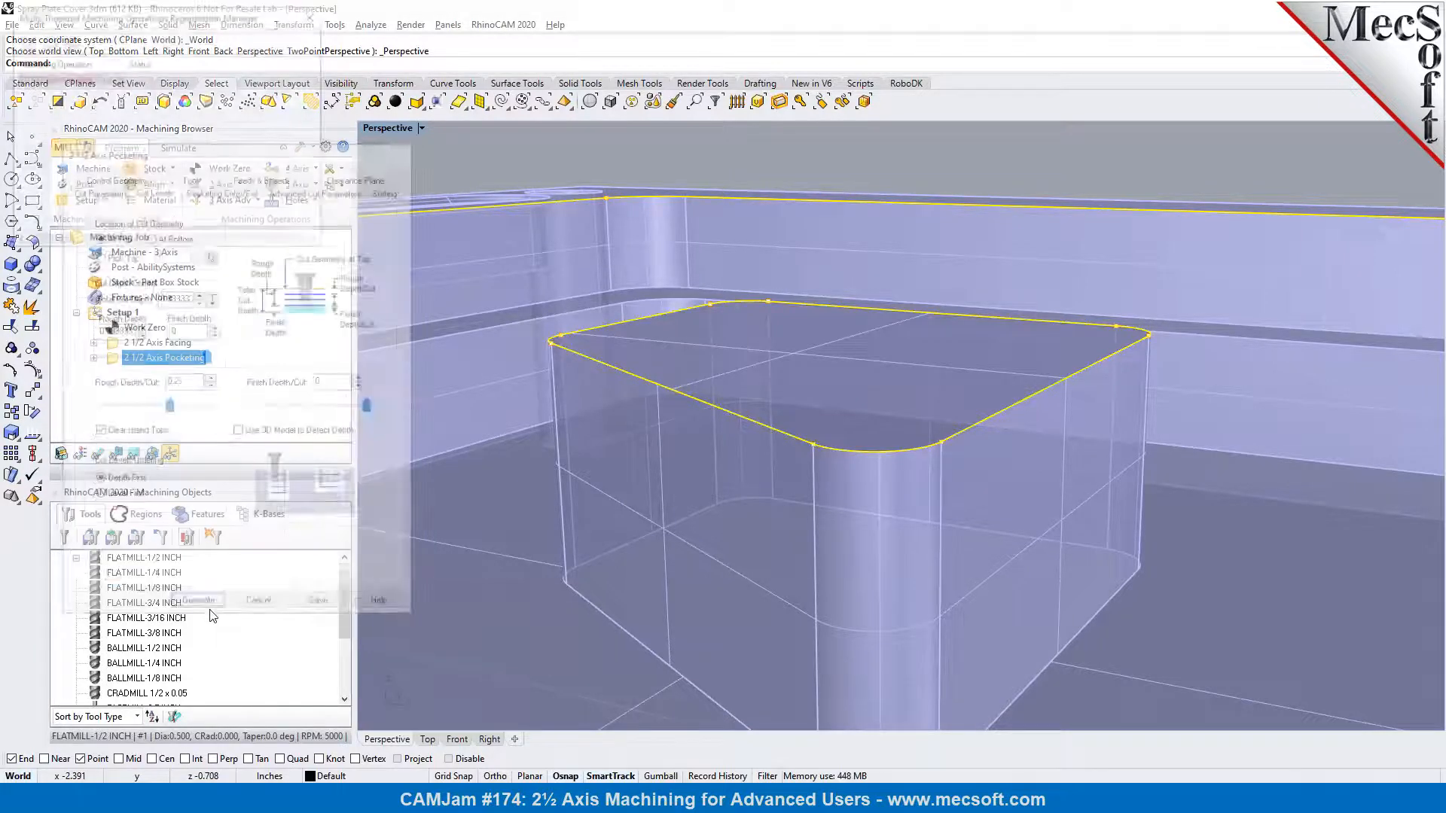
Display the regenerated toolpath by Z level, inspect both levels around the island and close the Z level display
left_click(97, 456)
right_click_drag(856, 453, 860, 434)
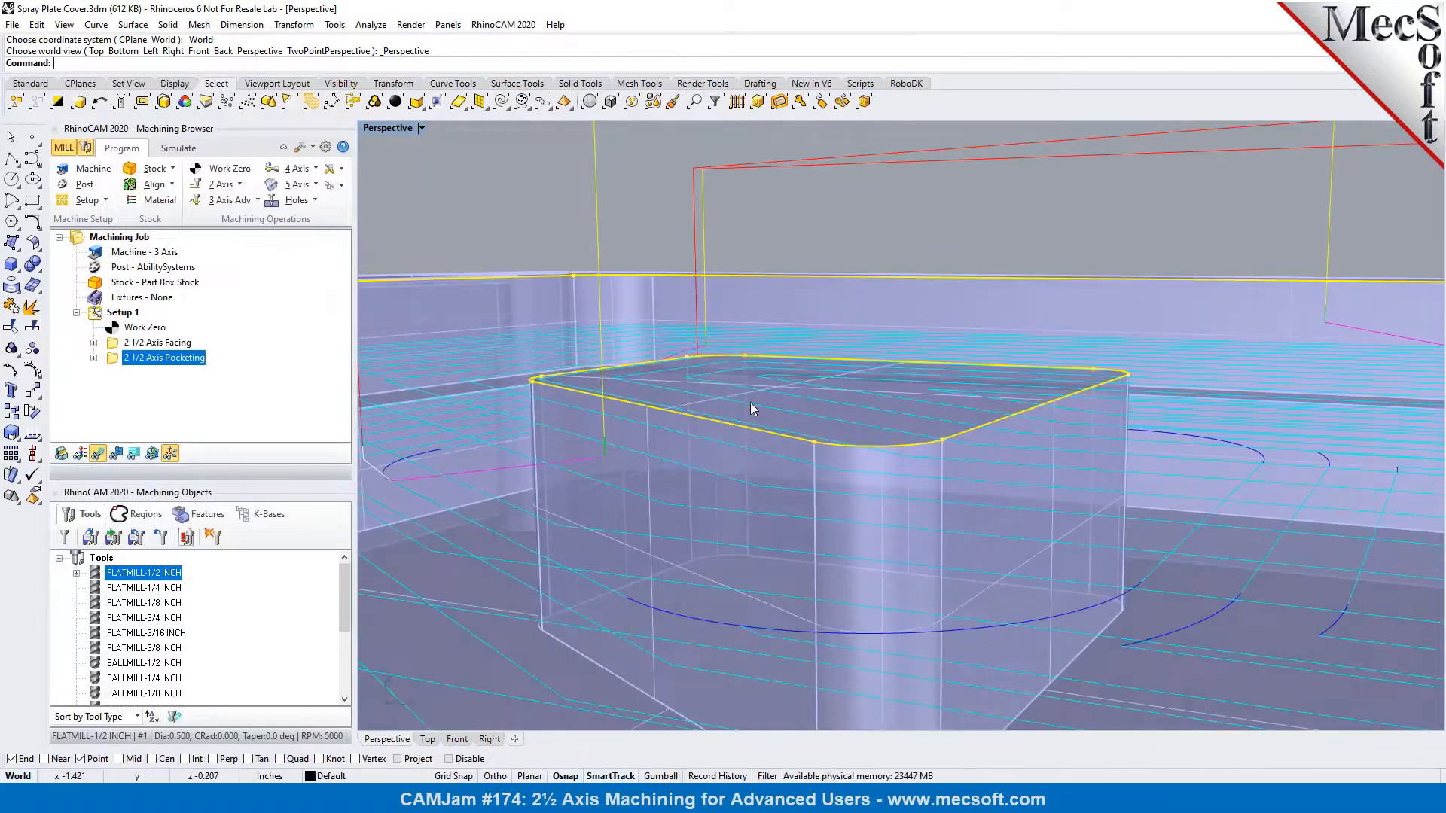
left_click(133, 454)
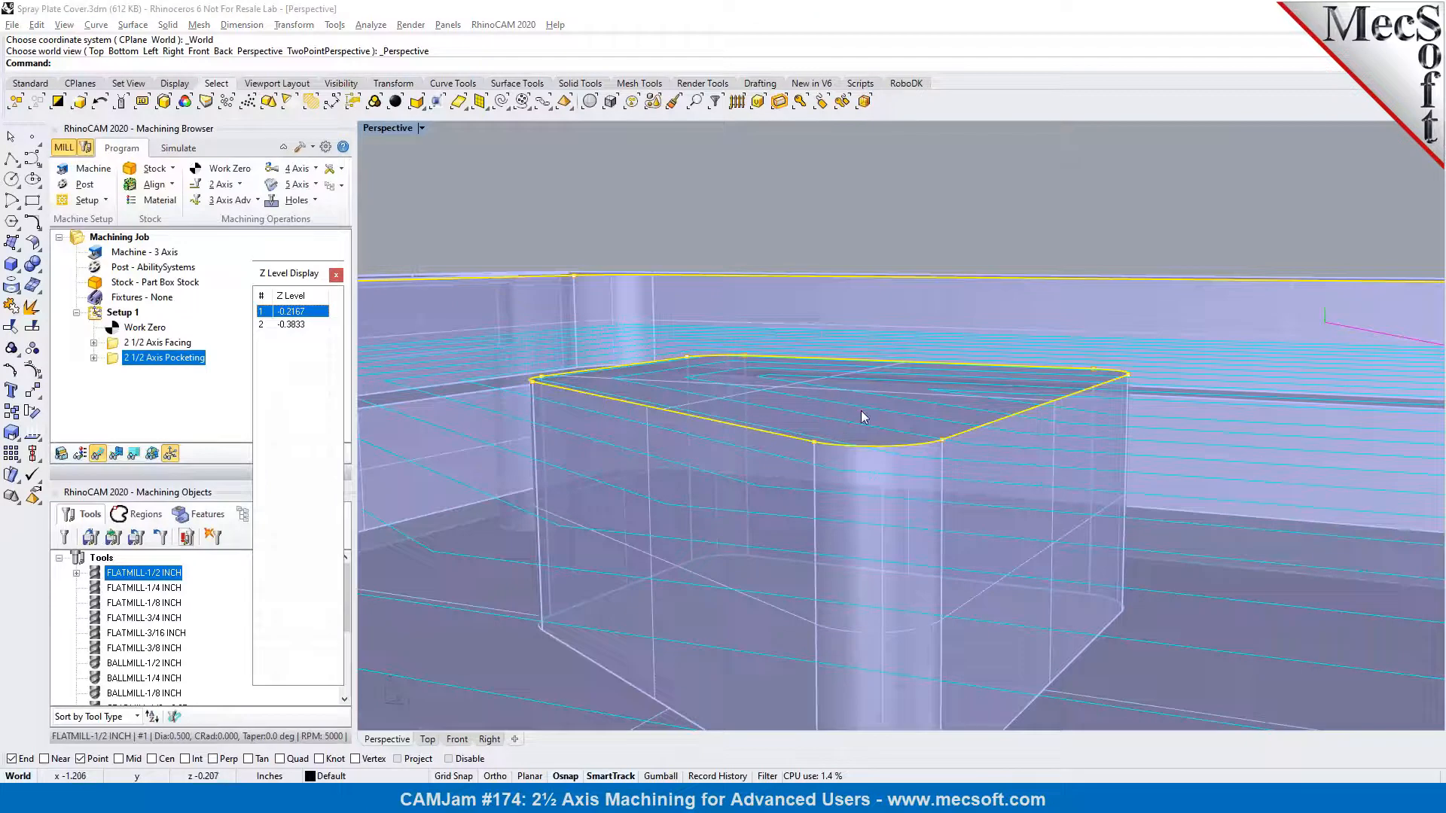
left_click(291, 324)
right_click_drag(872, 306, 870, 330)
scroll(853, 334, "down", 6)
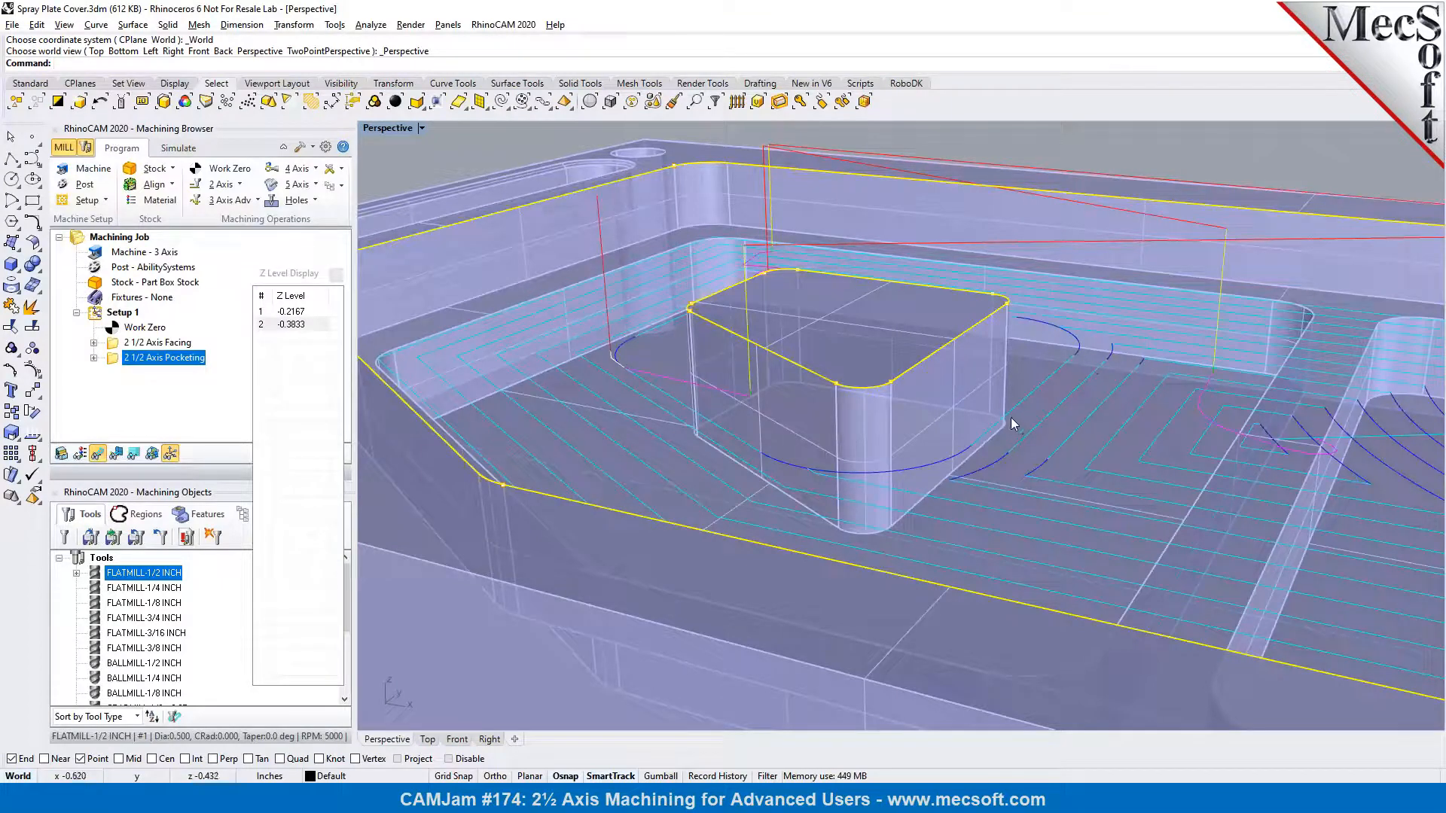
left_click(336, 274)
Simulate the pocketing operation with island-top clearing and examine the island's top against its curve
left_click(189, 155)
left_click(185, 184)
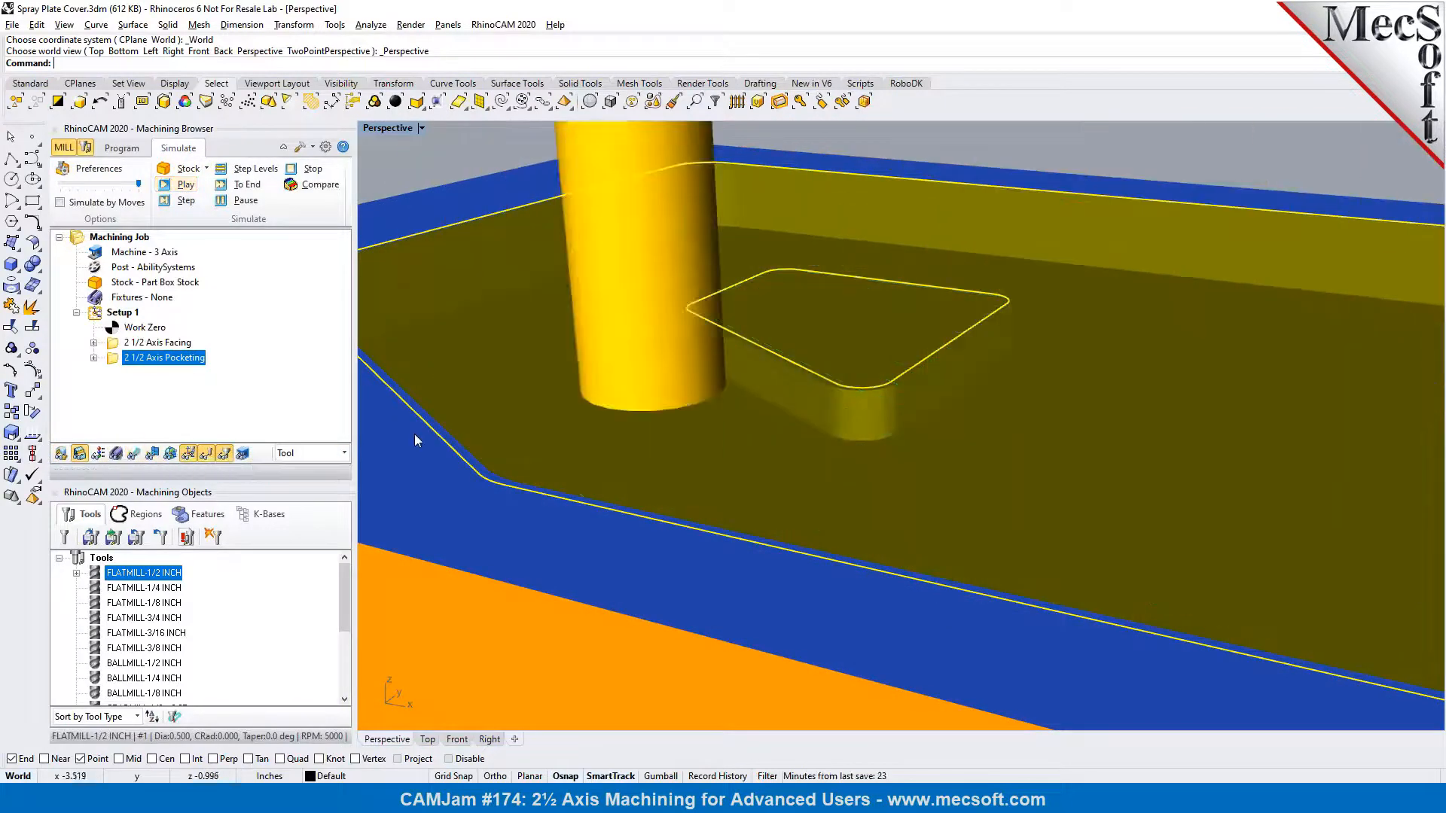
mouse_move(863, 409)
right_mouse_down()
mouse_move(868, 445)
mouse_move(863, 419)
right_mouse_up()
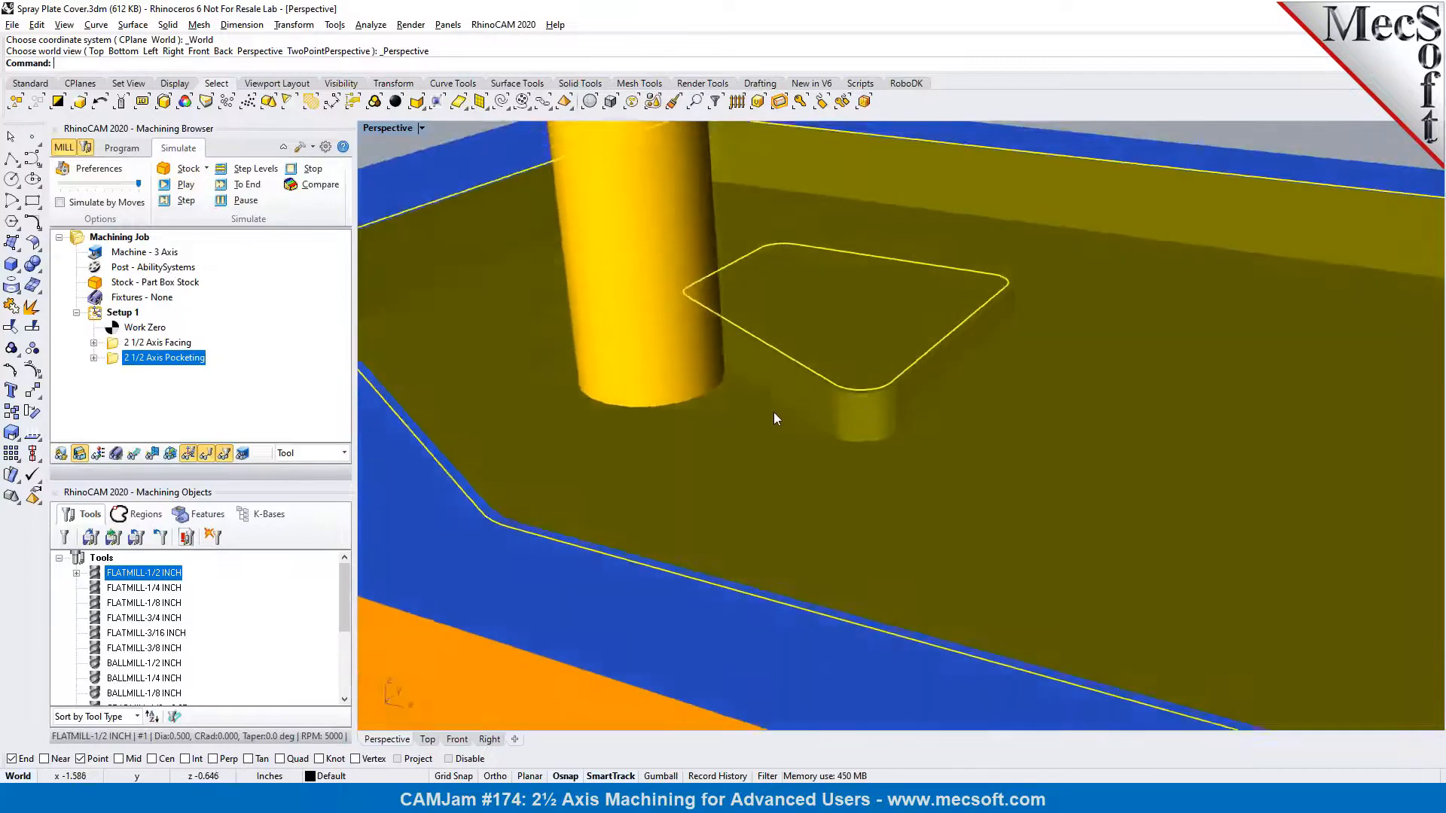
scroll(776, 418, "down", 2)
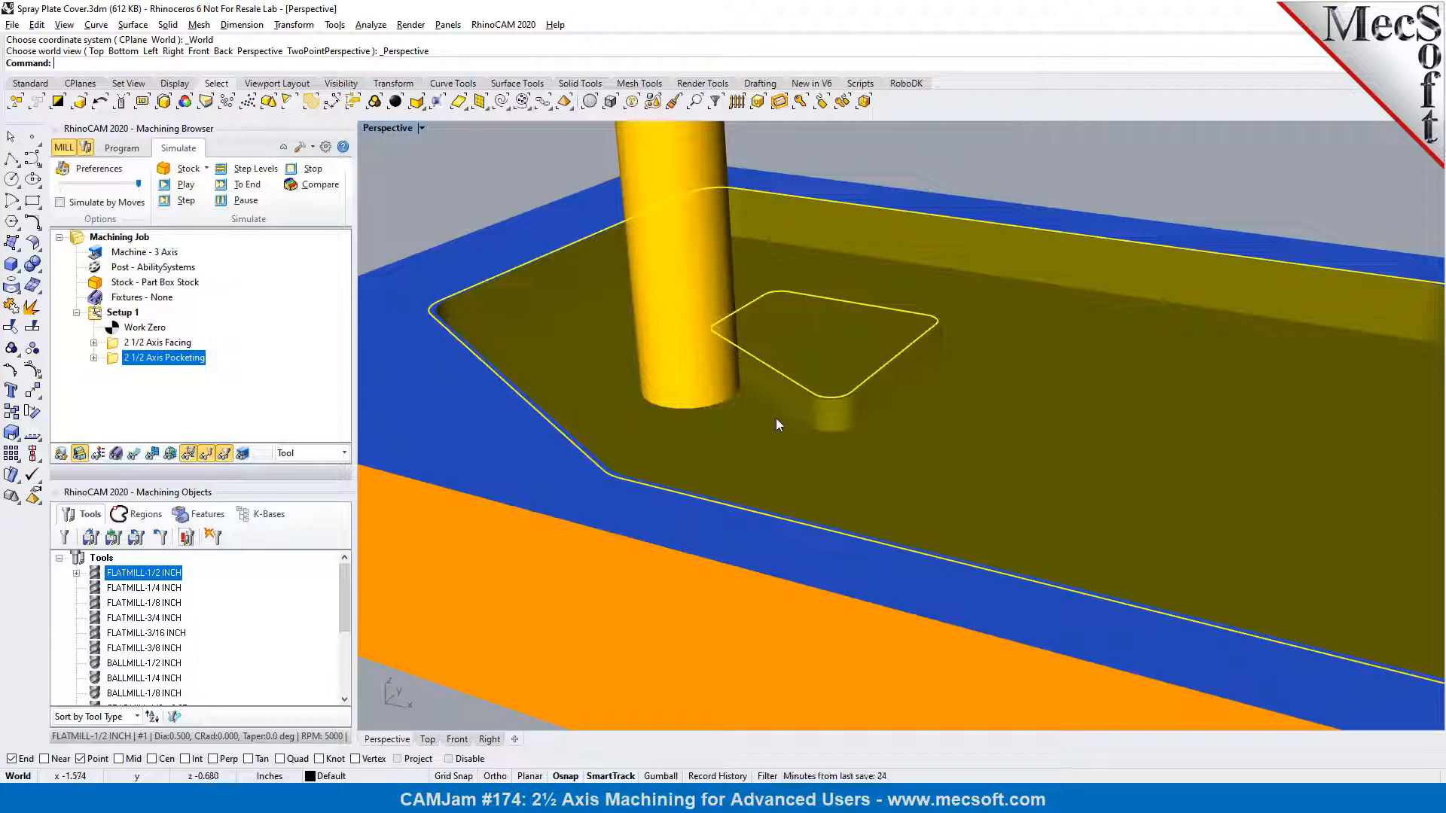
right_click_drag(860, 453, 830, 428)
scroll(928, 360, "up", 3)
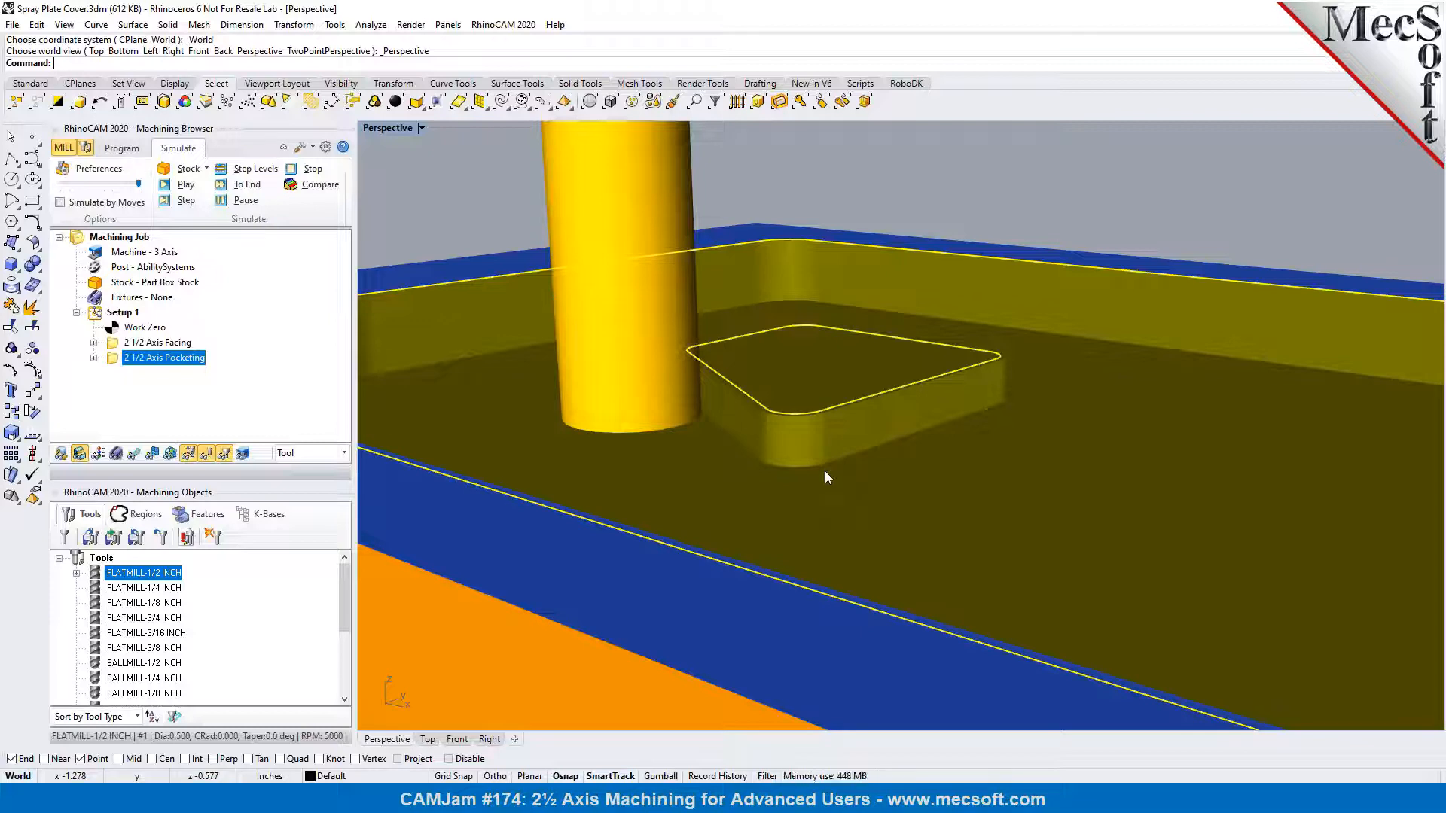
scroll(942, 442, "down", 2)
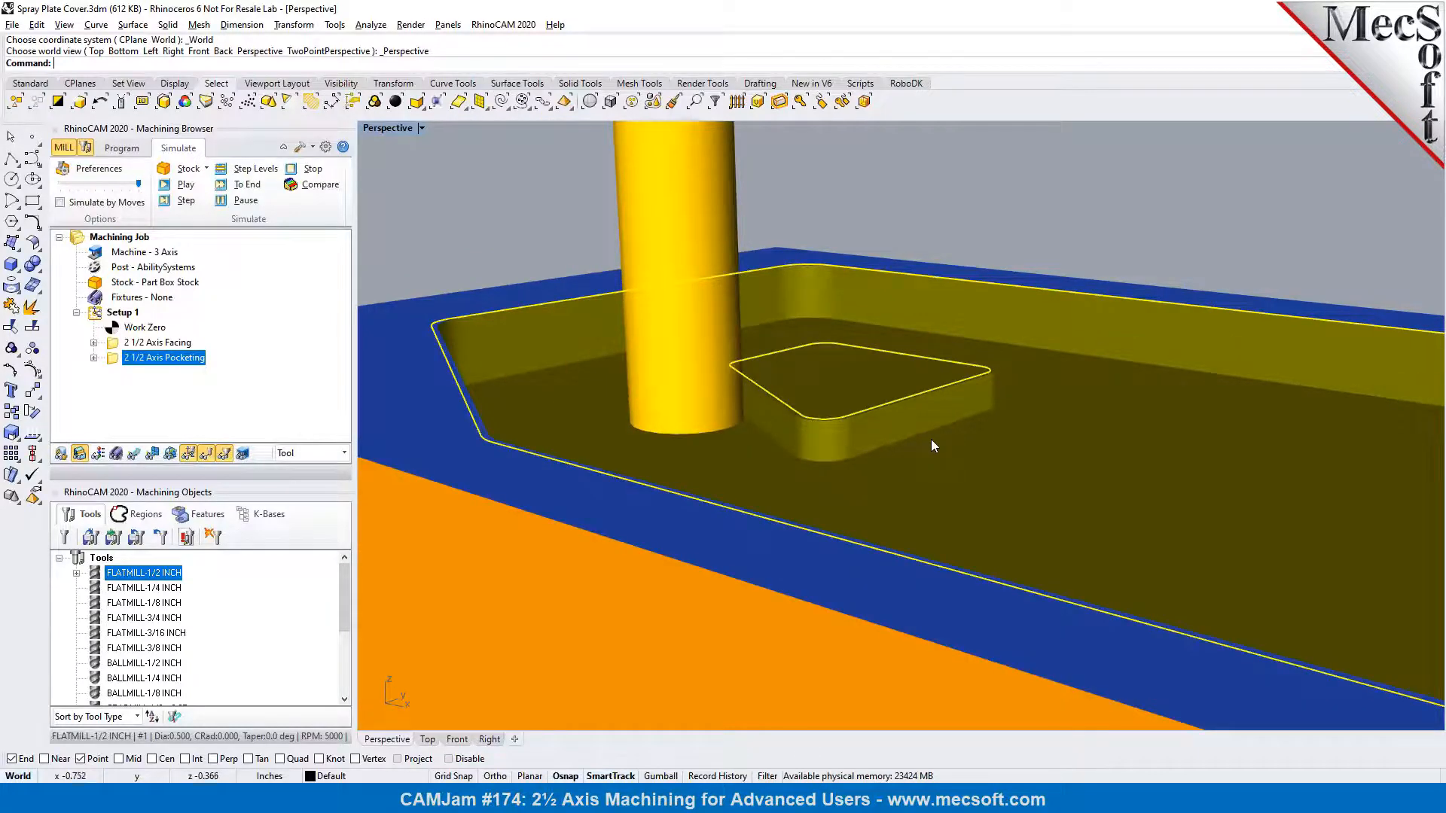
Review the pocketing operation's Cut Levels settings, including Rough Depth/Cut, and close them without changes
left_click(122, 149)
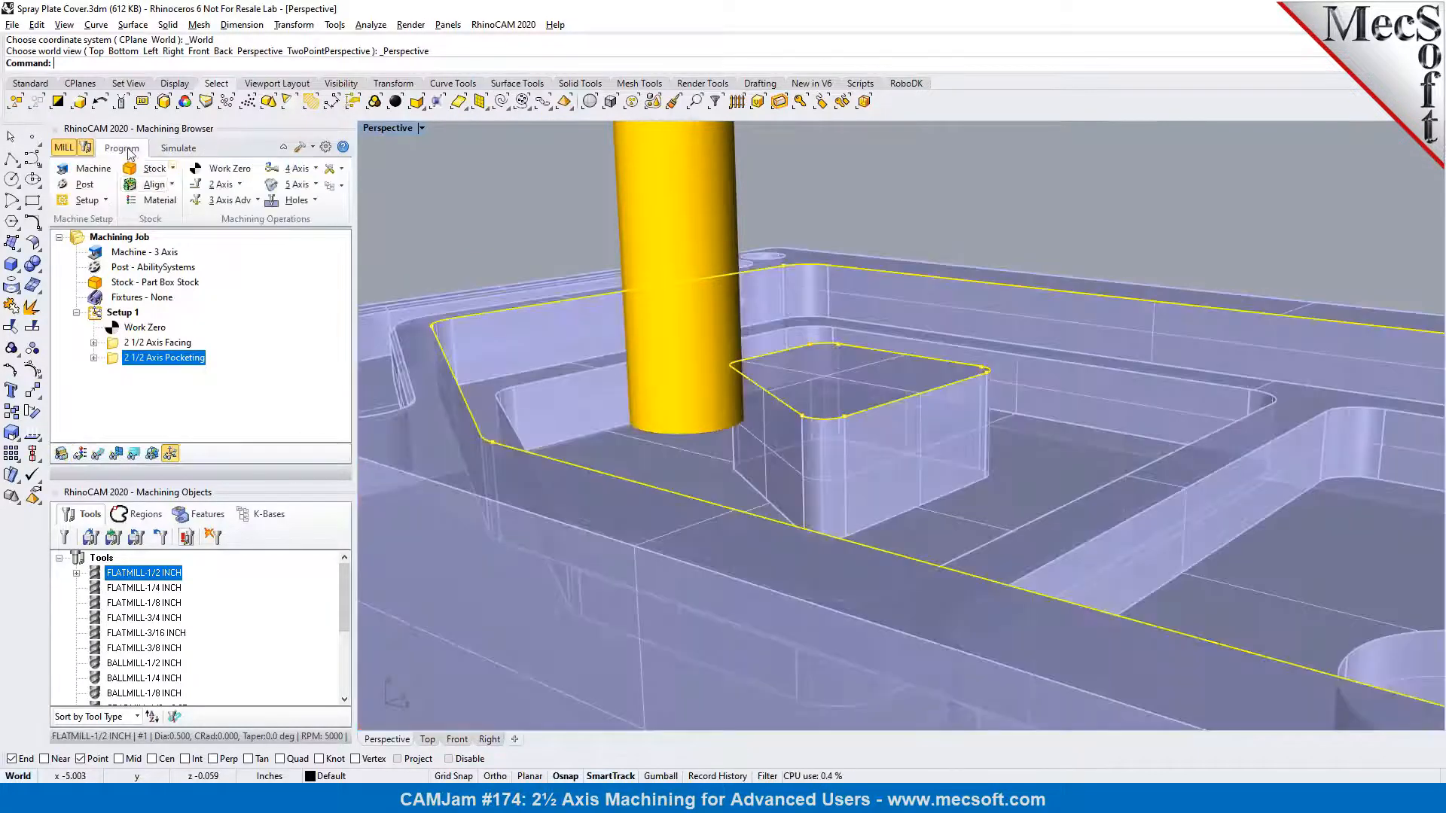
double_click(113, 359)
left_click(153, 177)
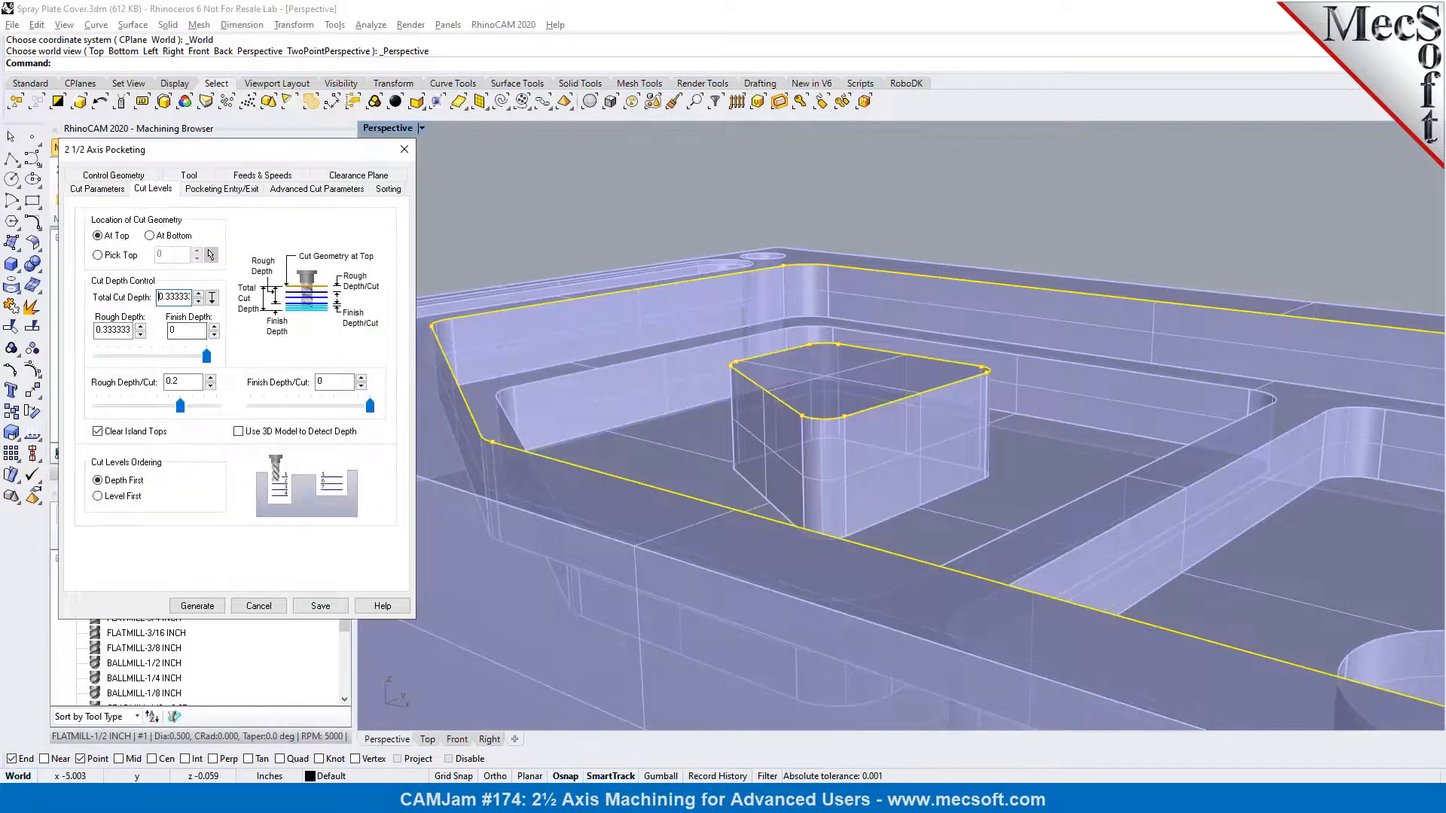
double_click(184, 382)
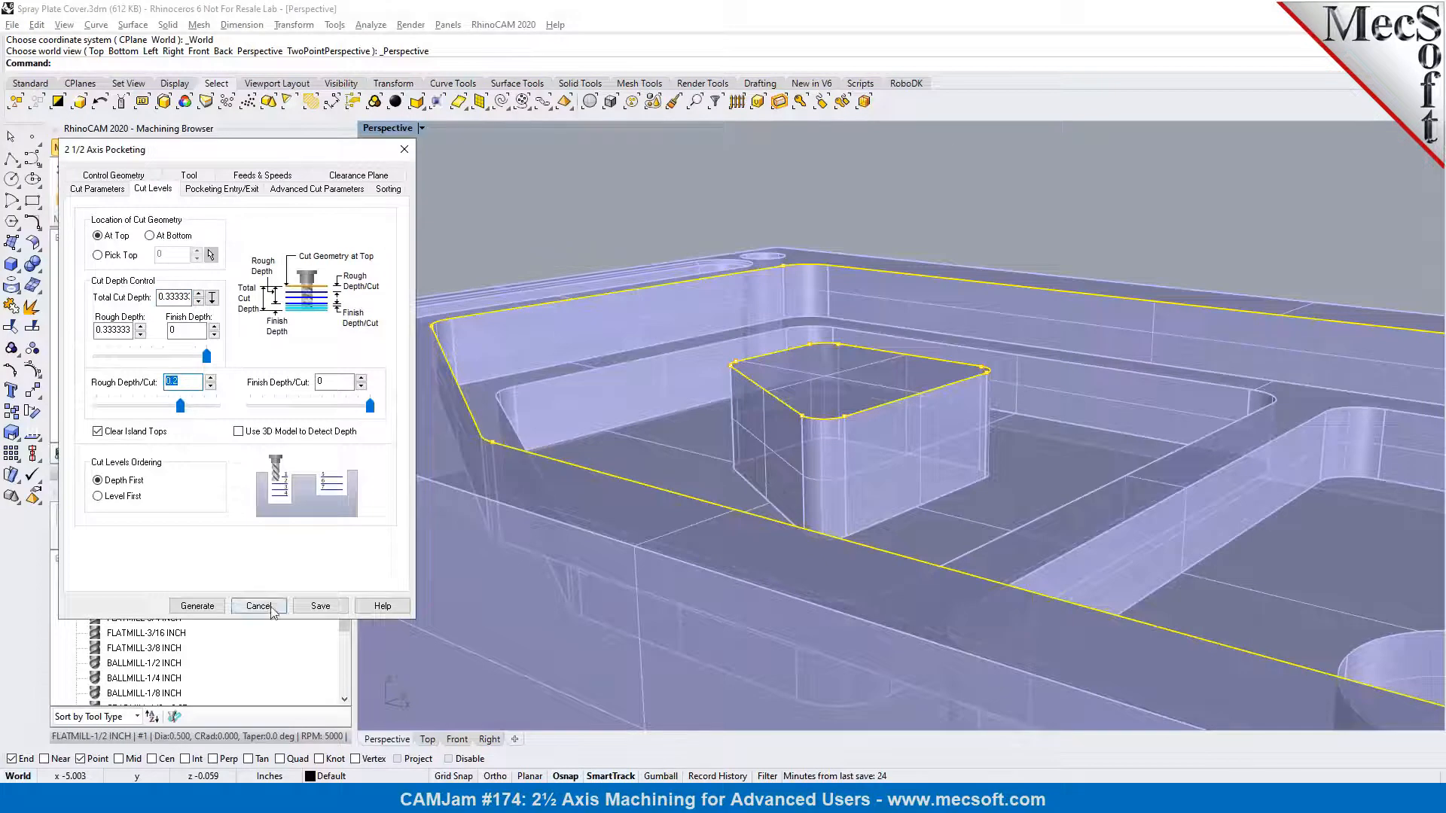
left_click(258, 606)
Show the pocketing toolpath level by level, compare both Z levels around the island from different views and close the level list
left_click(97, 454)
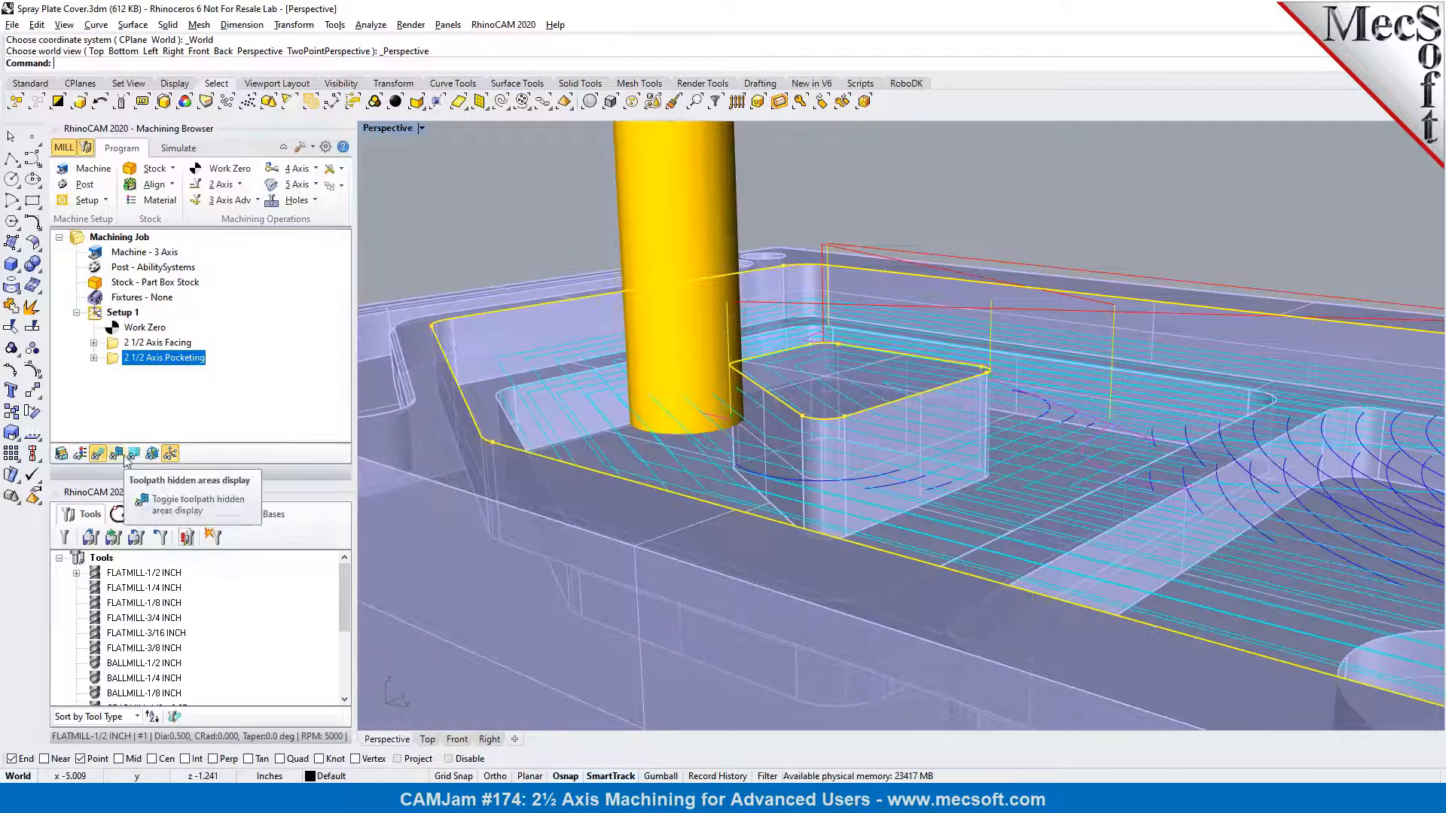
left_click(134, 456)
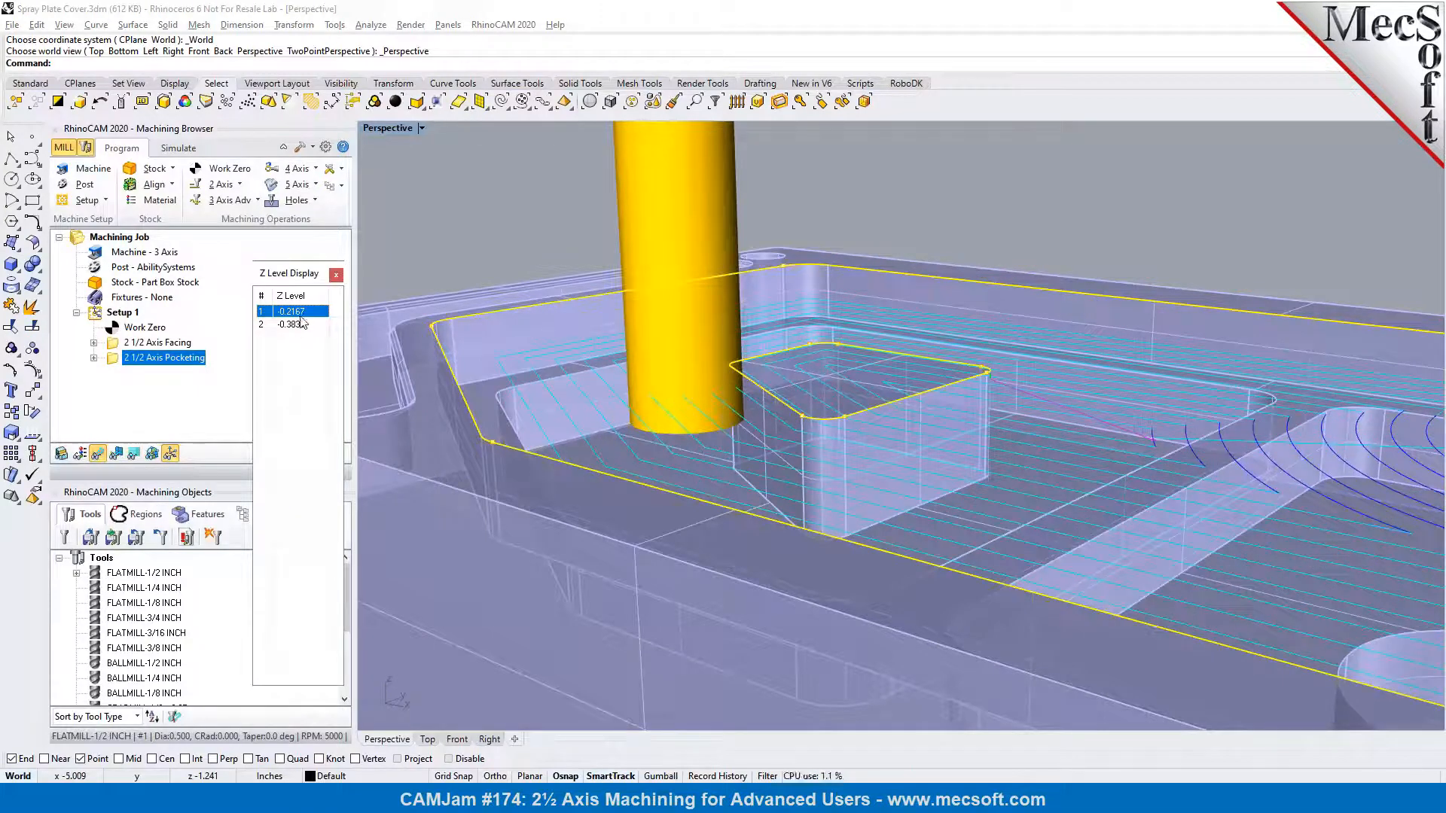
scroll(996, 347, "down", 2)
scroll(996, 346, "down", 1)
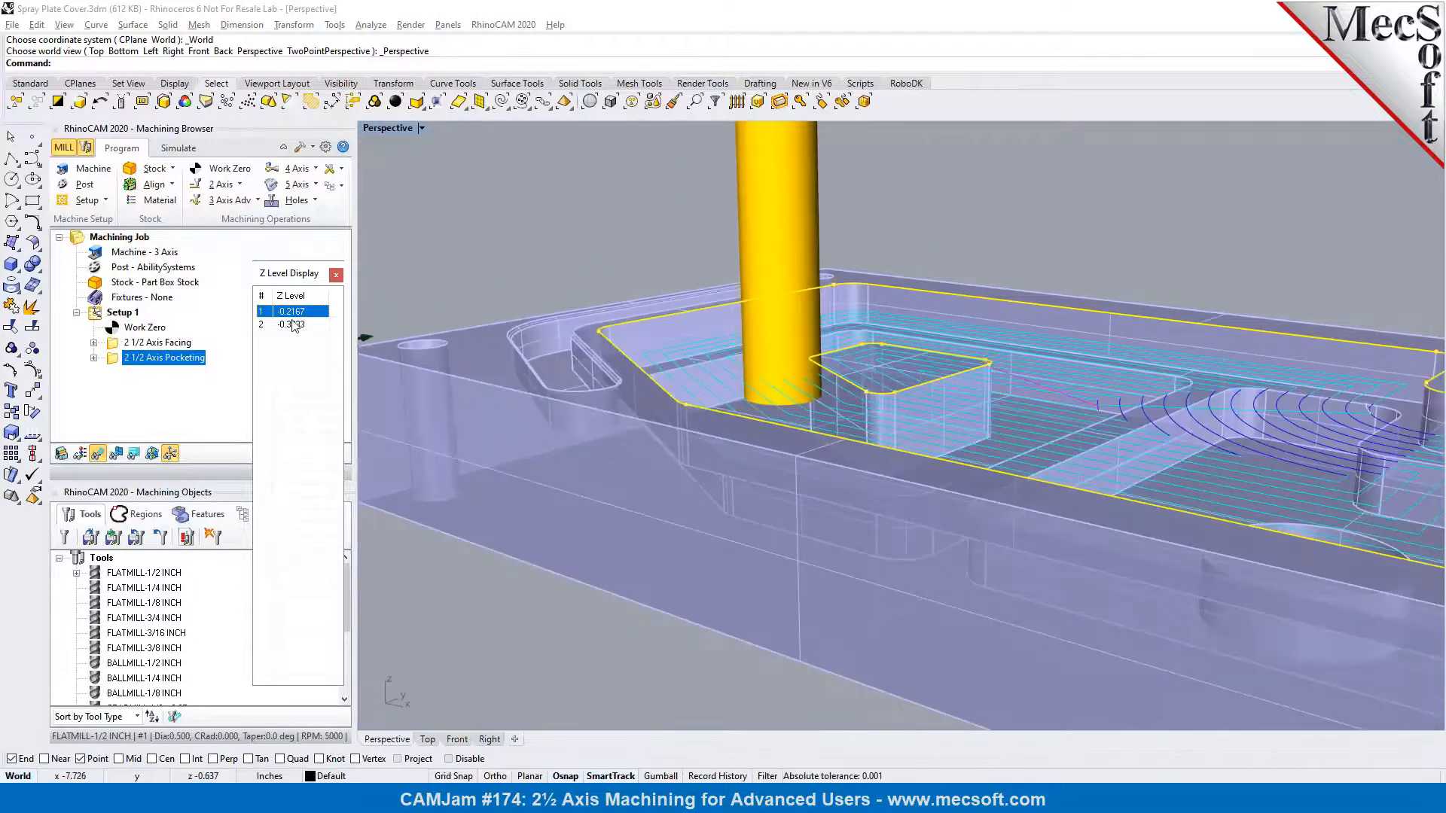
scroll(1093, 351, "down", 1)
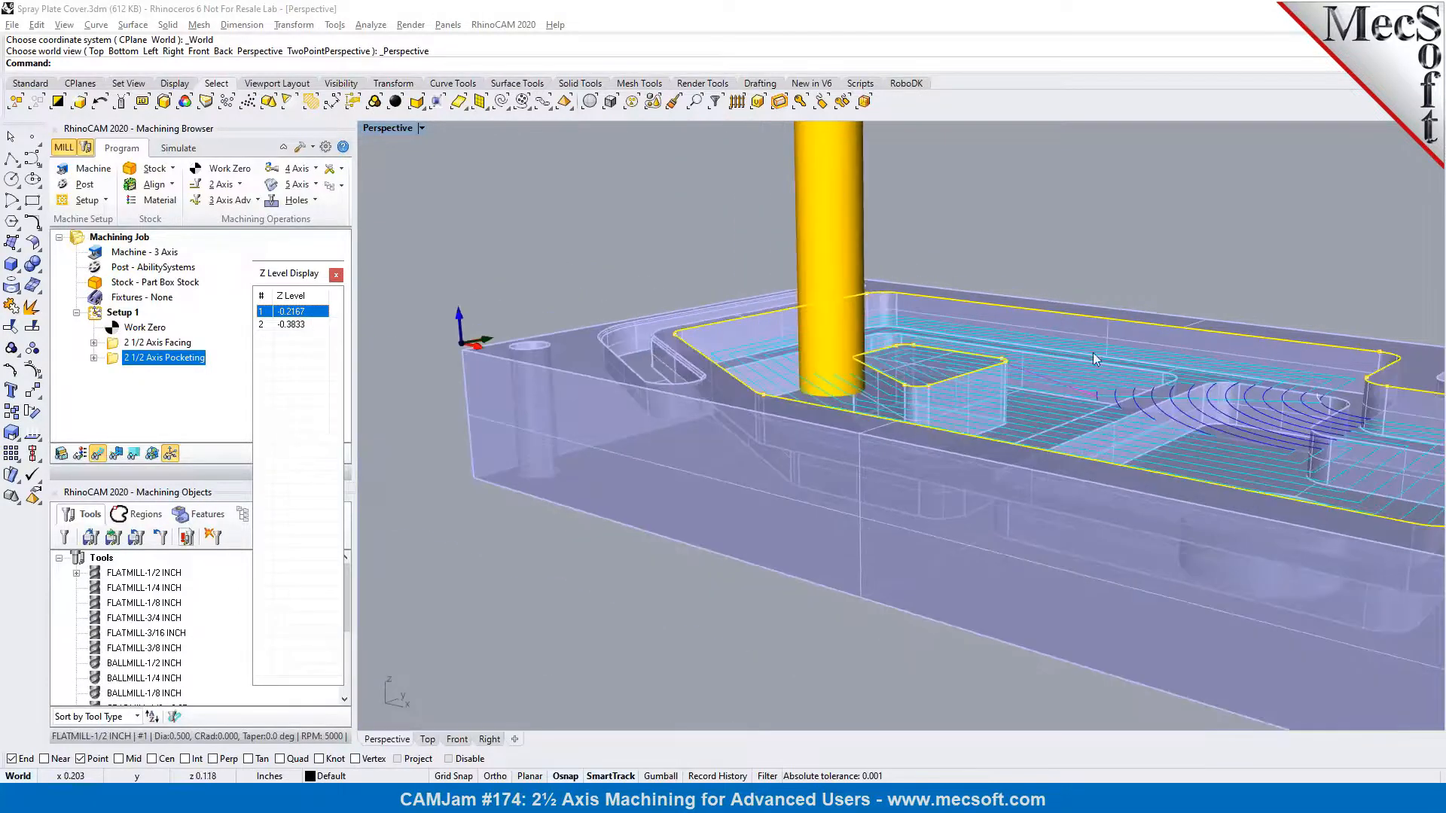
scroll(629, 352, "up", 2)
scroll(410, 347, "up", 2)
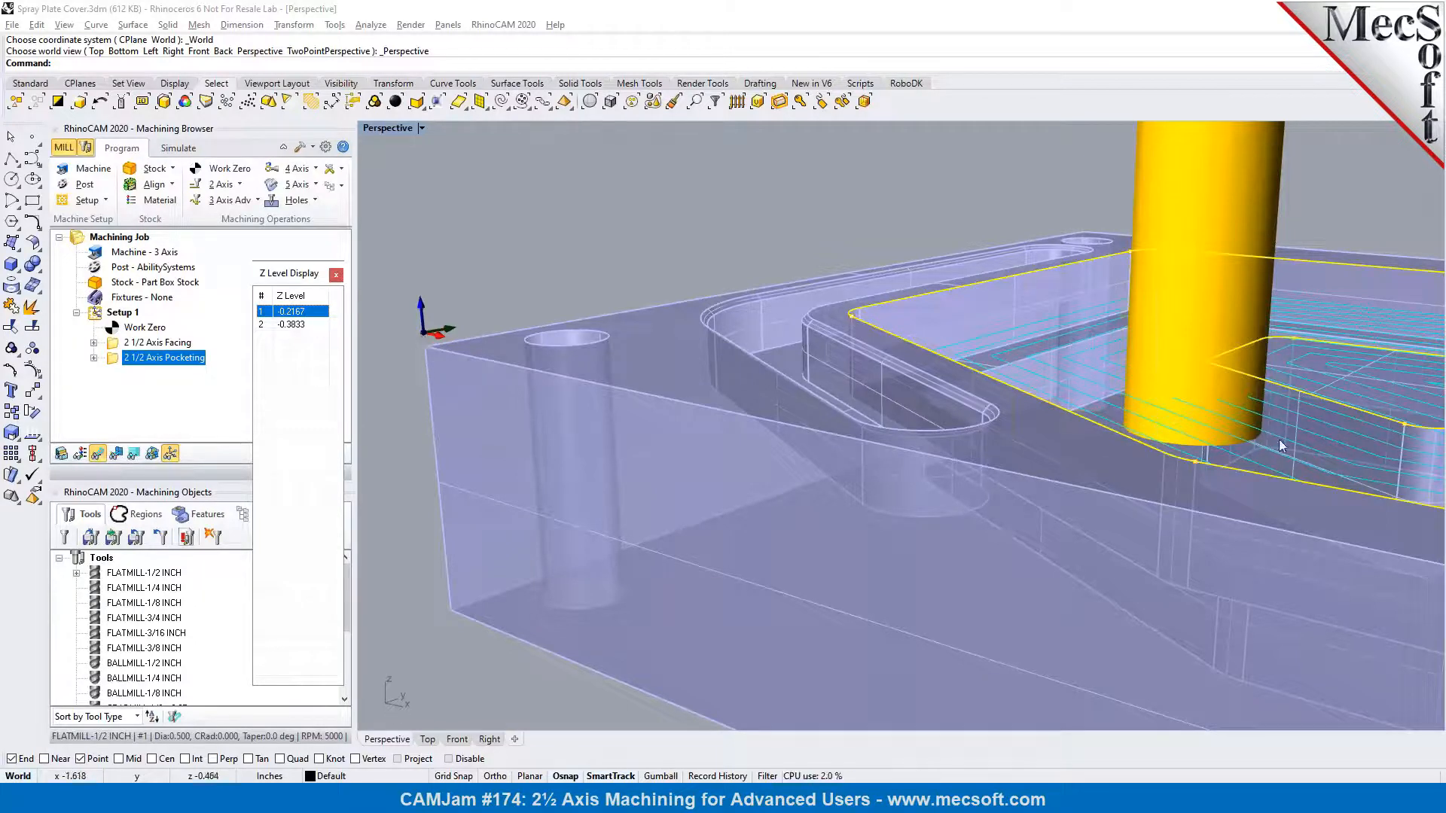
left_click(286, 326)
left_click(290, 313)
scroll(970, 336, "up", 3)
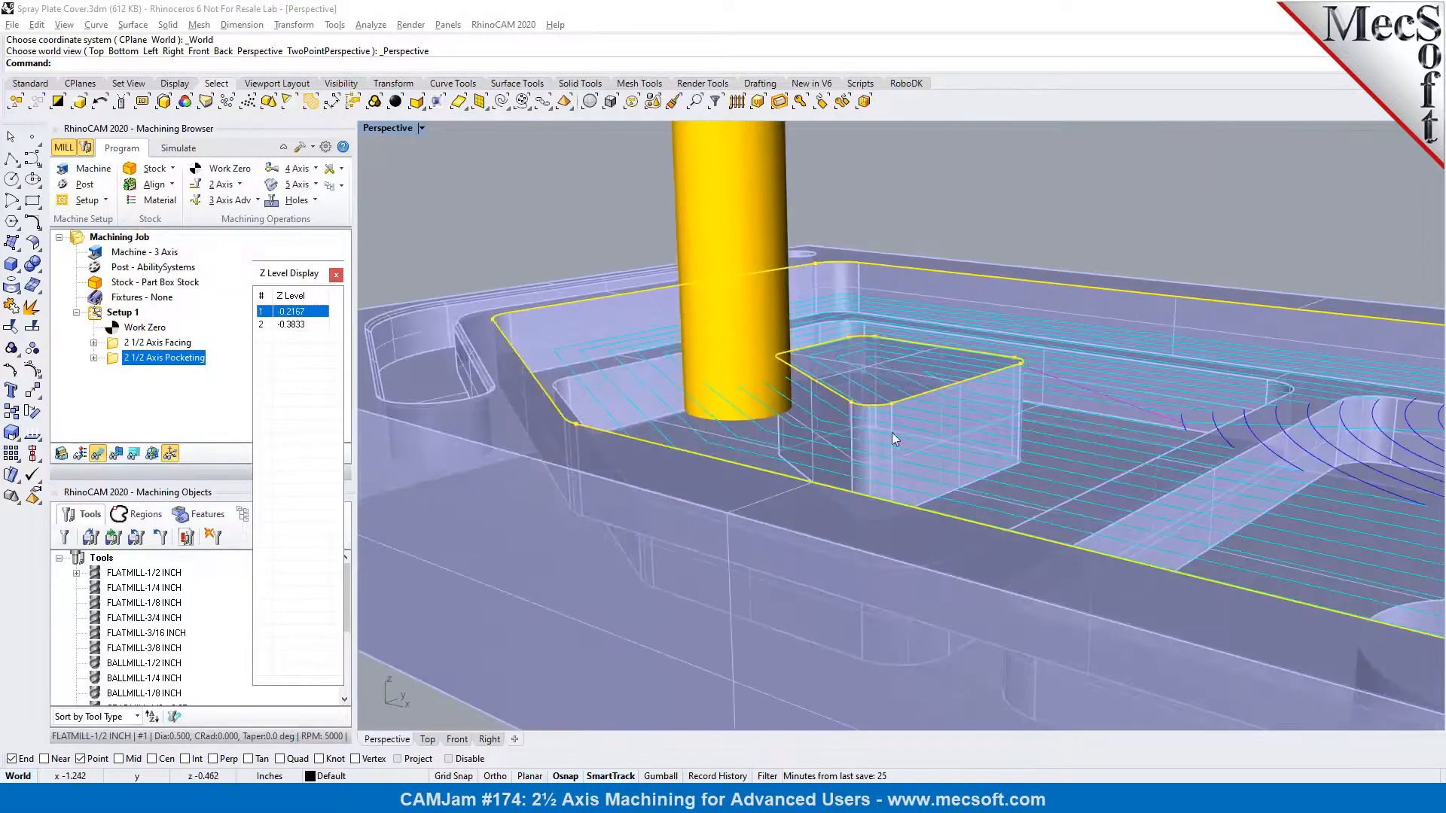
left_click(336, 275)
Examine the complete pocketing toolpath across the part, hide it and check the simulated stock
right_click_drag(1006, 346, 664, 338)
scroll(664, 337, "down", 3)
right_click_drag(982, 345, 776, 364)
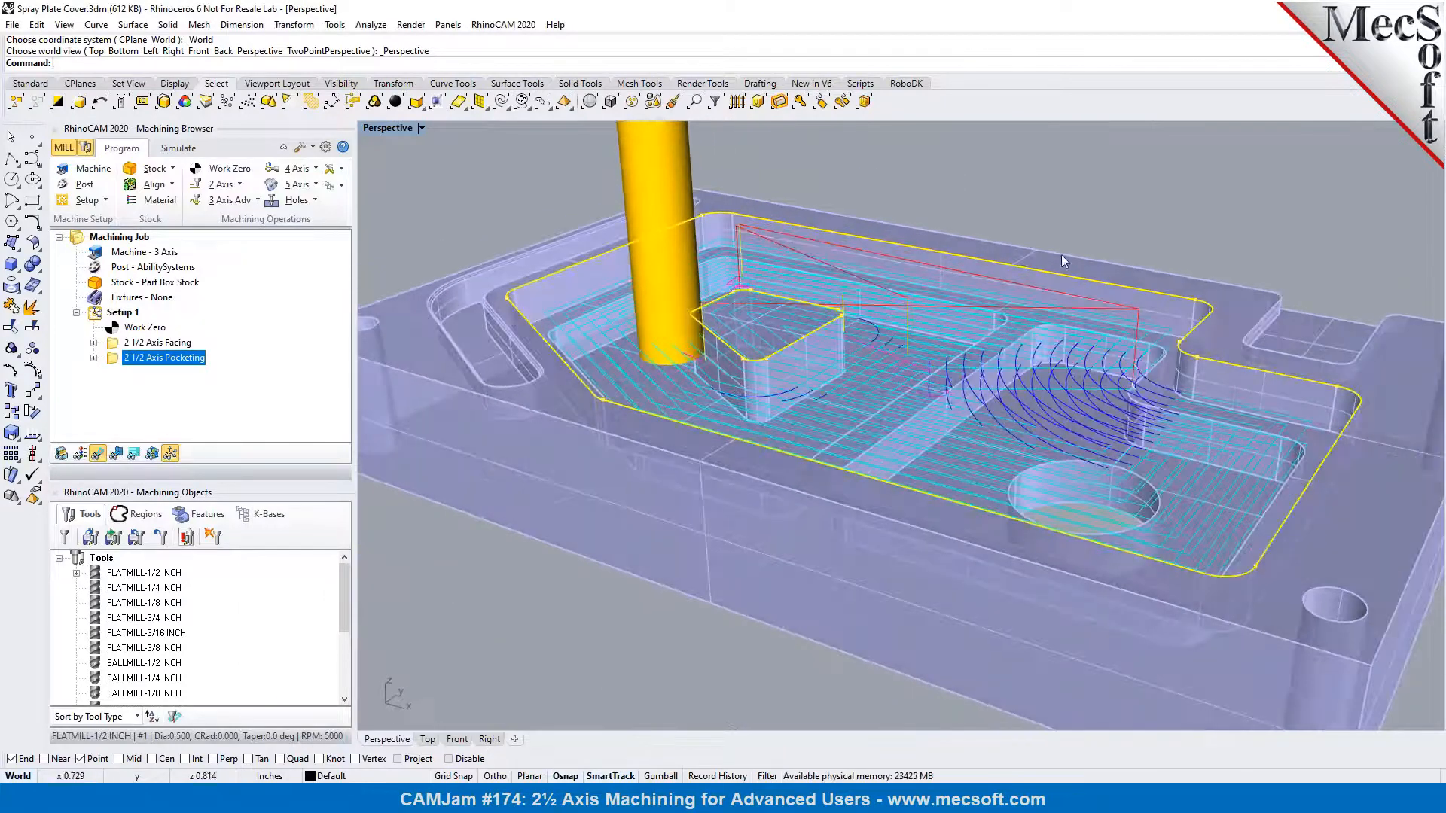
left_click(97, 453)
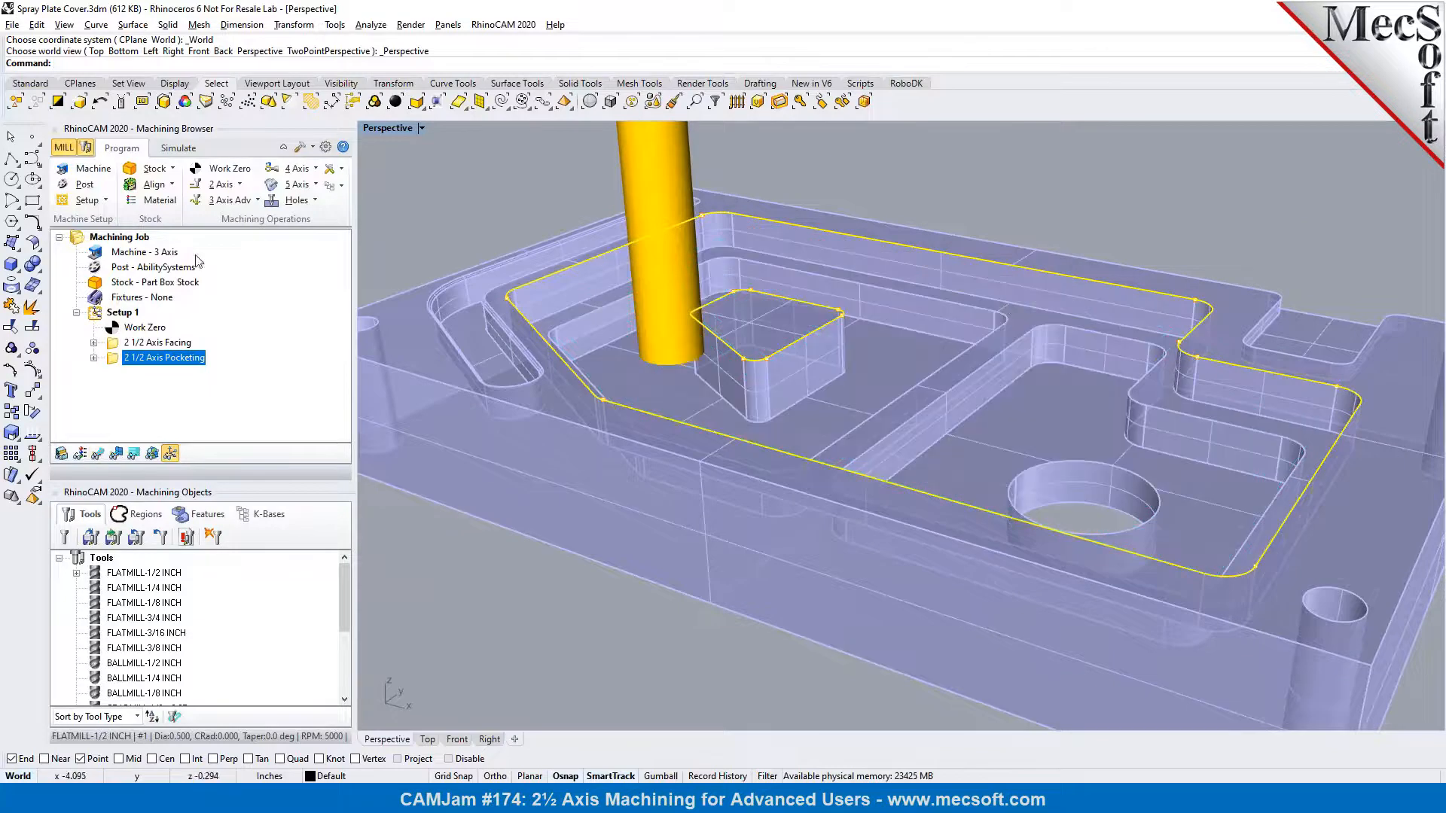
left_click(179, 149)
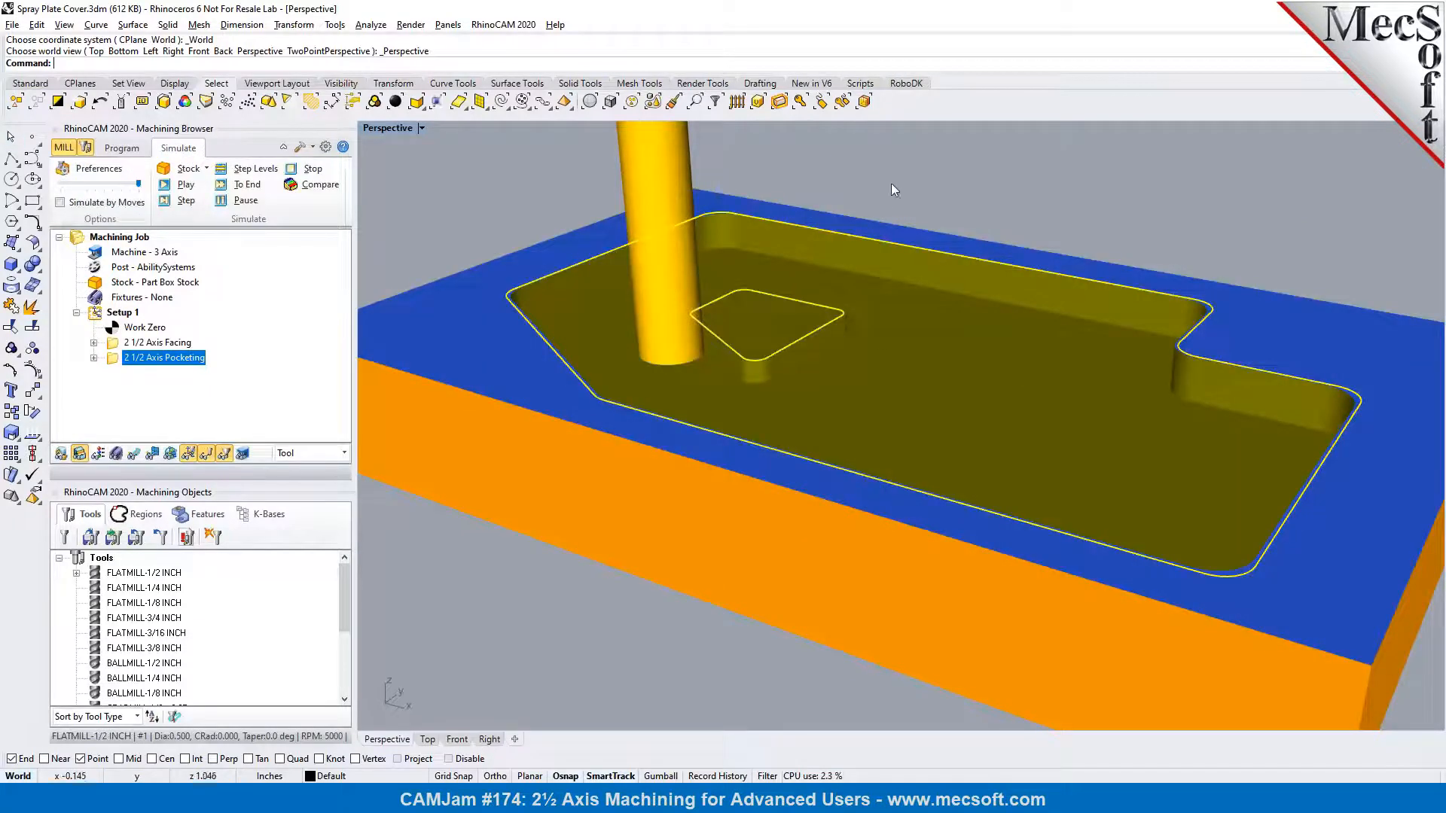
left_click(122, 148)
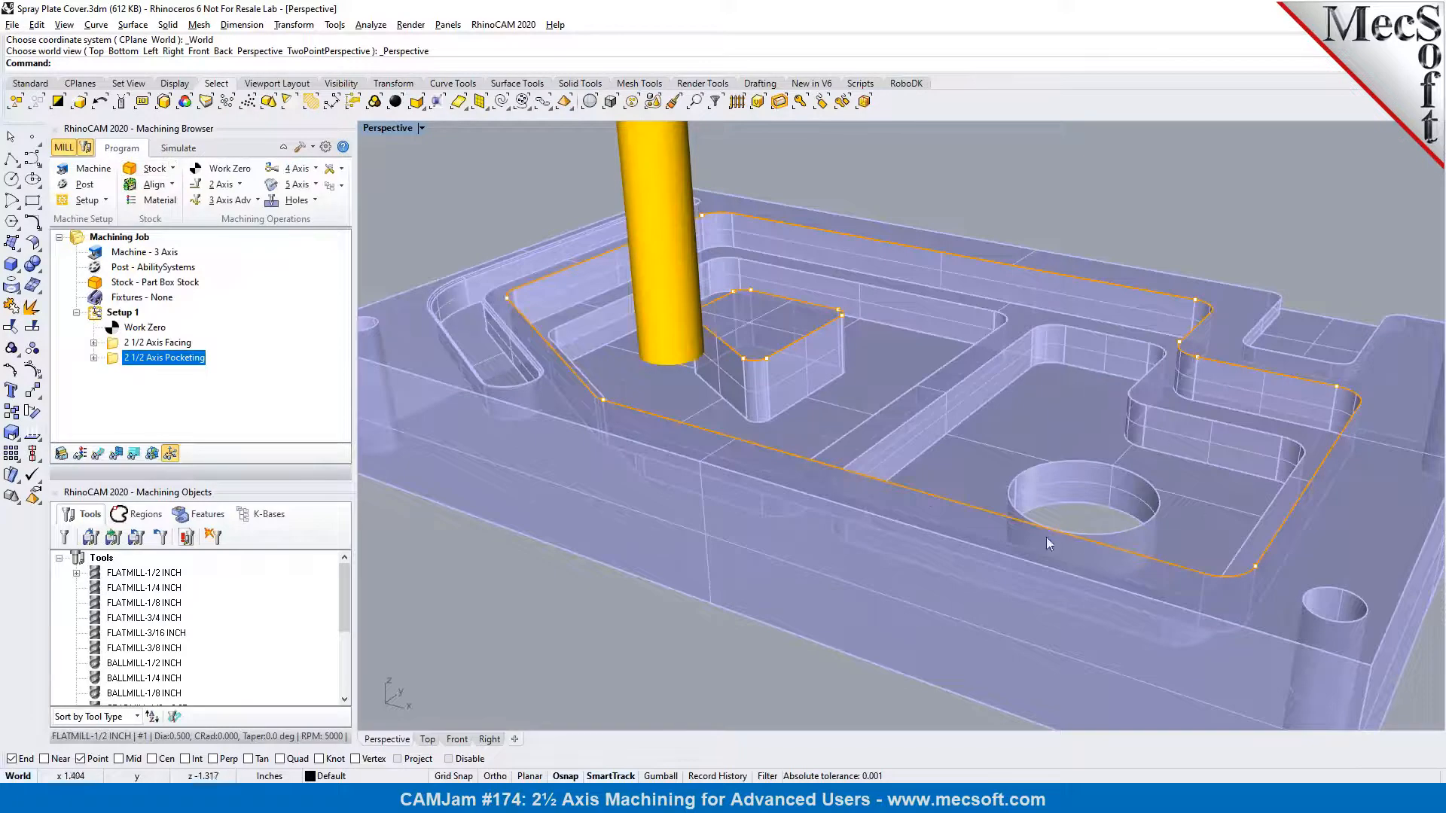
left_click(182, 344)
left_click(172, 359)
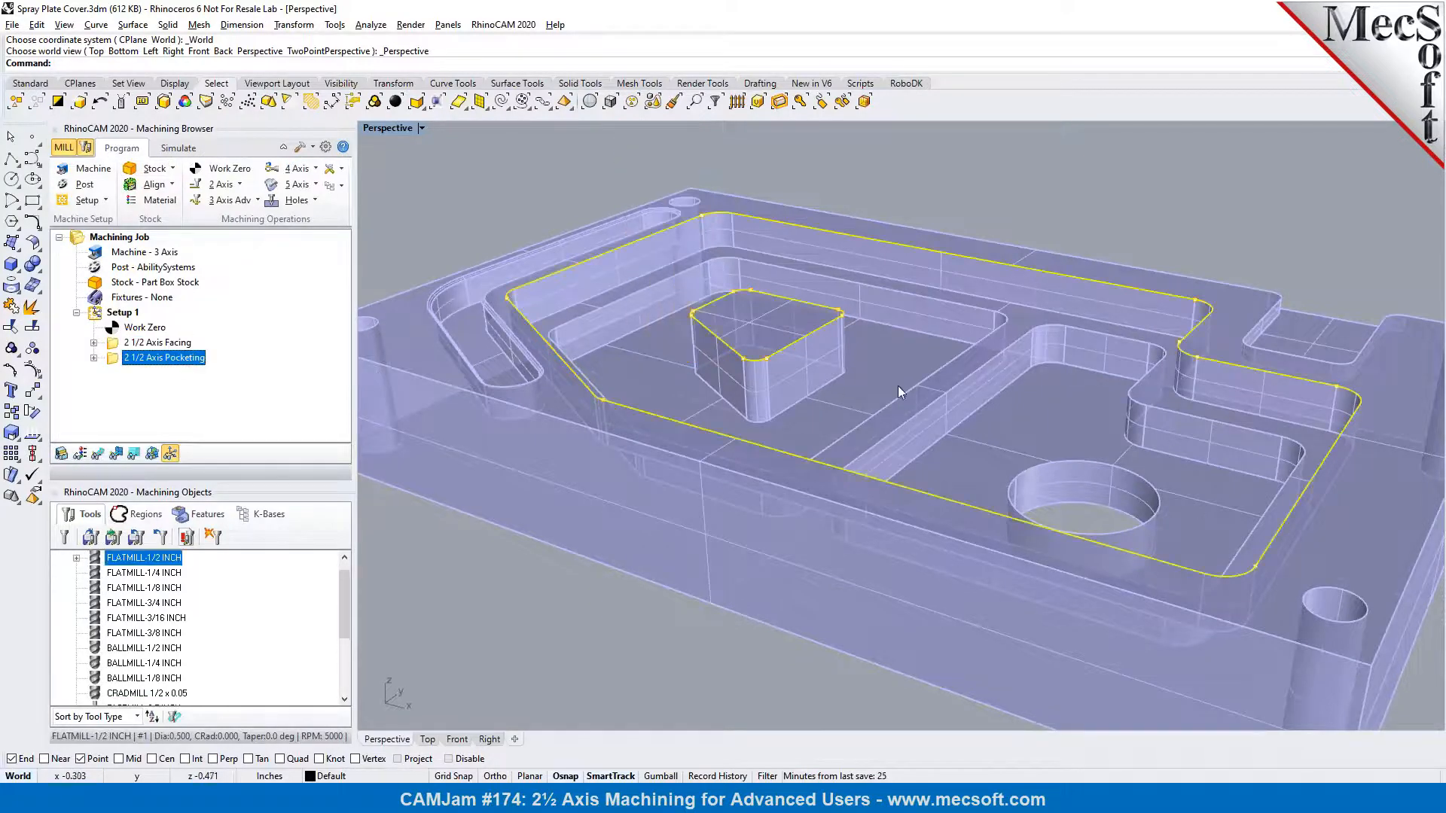
scroll(833, 384, "up", 2)
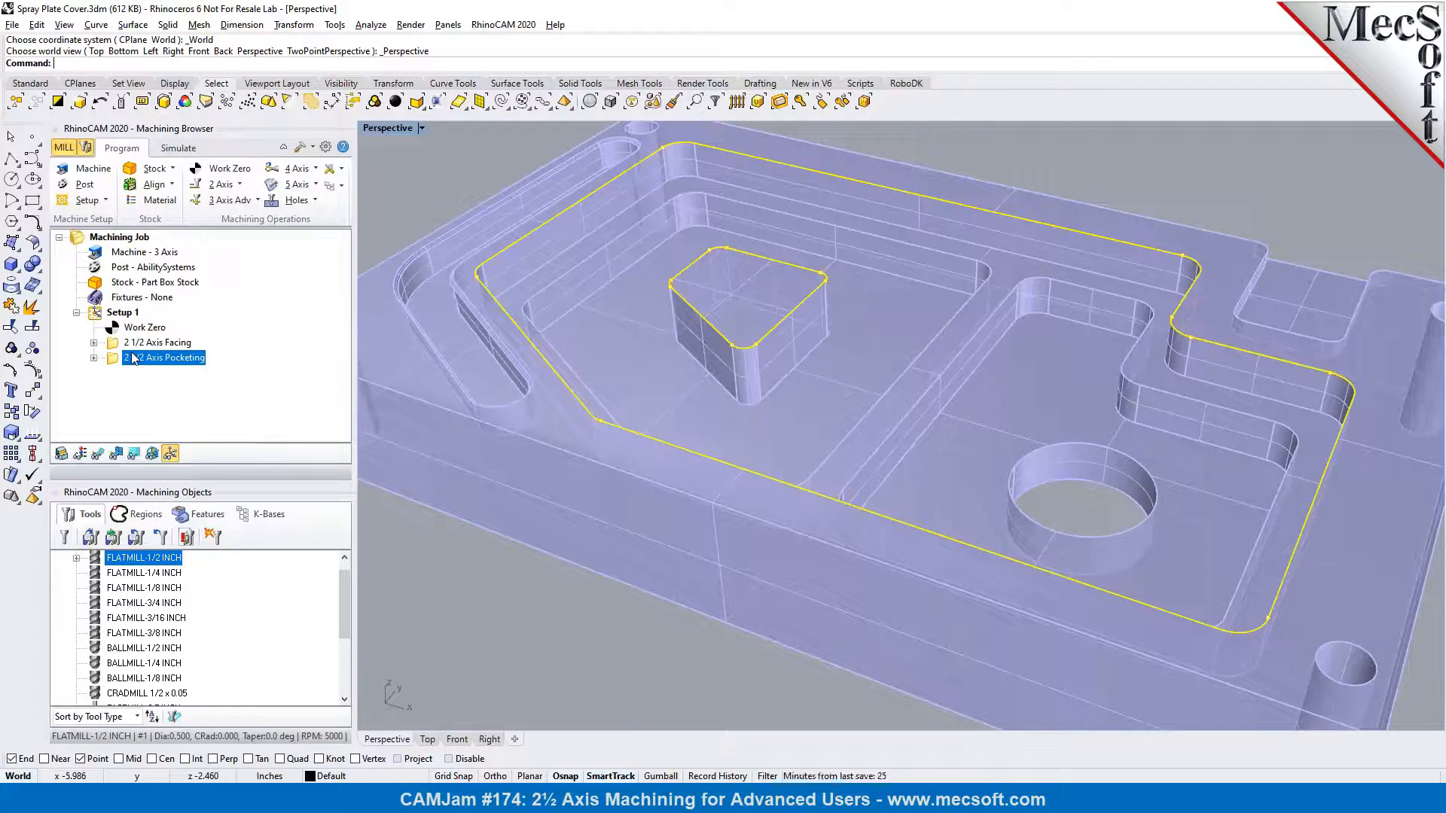
left_click(241, 186)
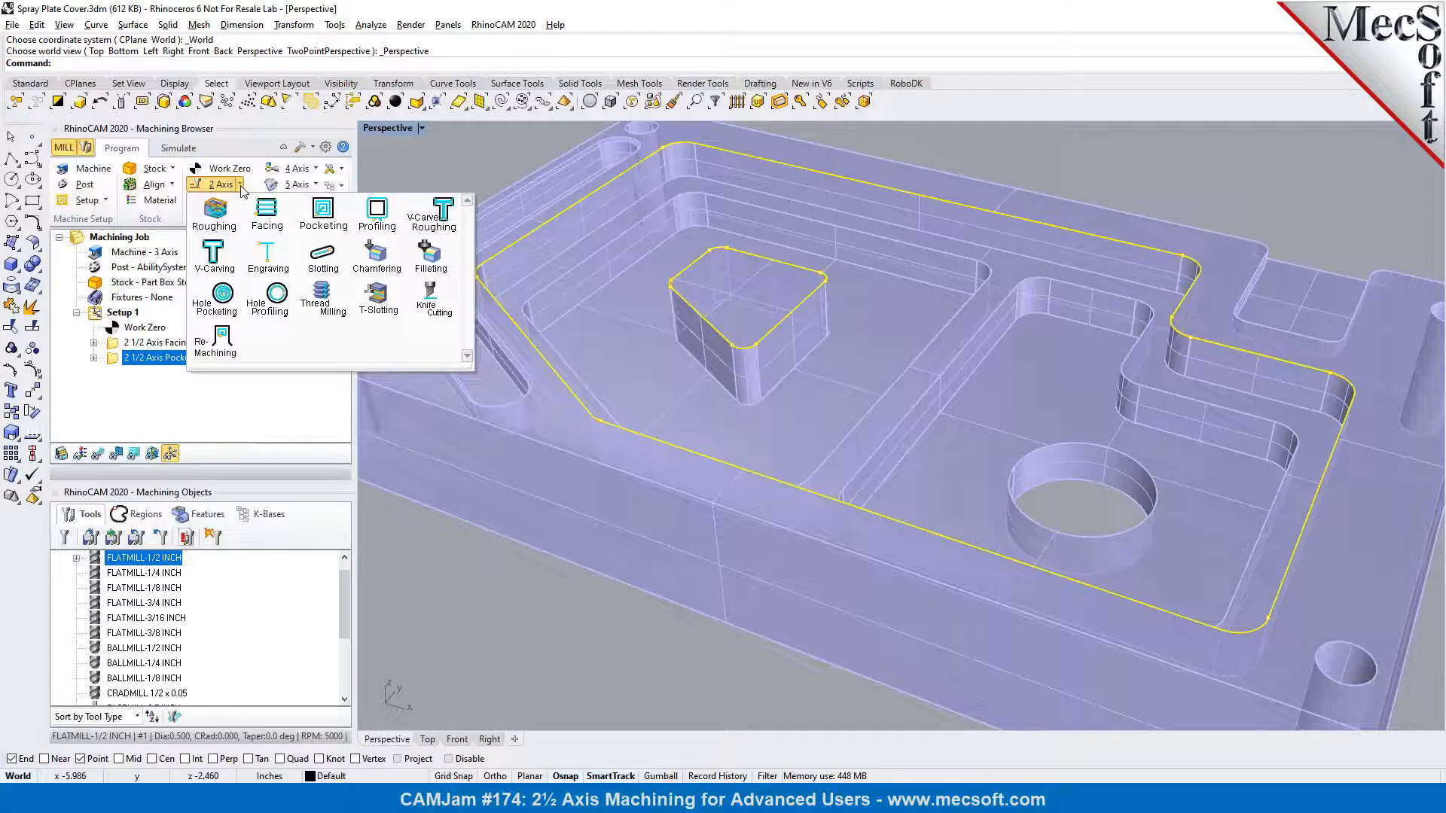
left_click(241, 185)
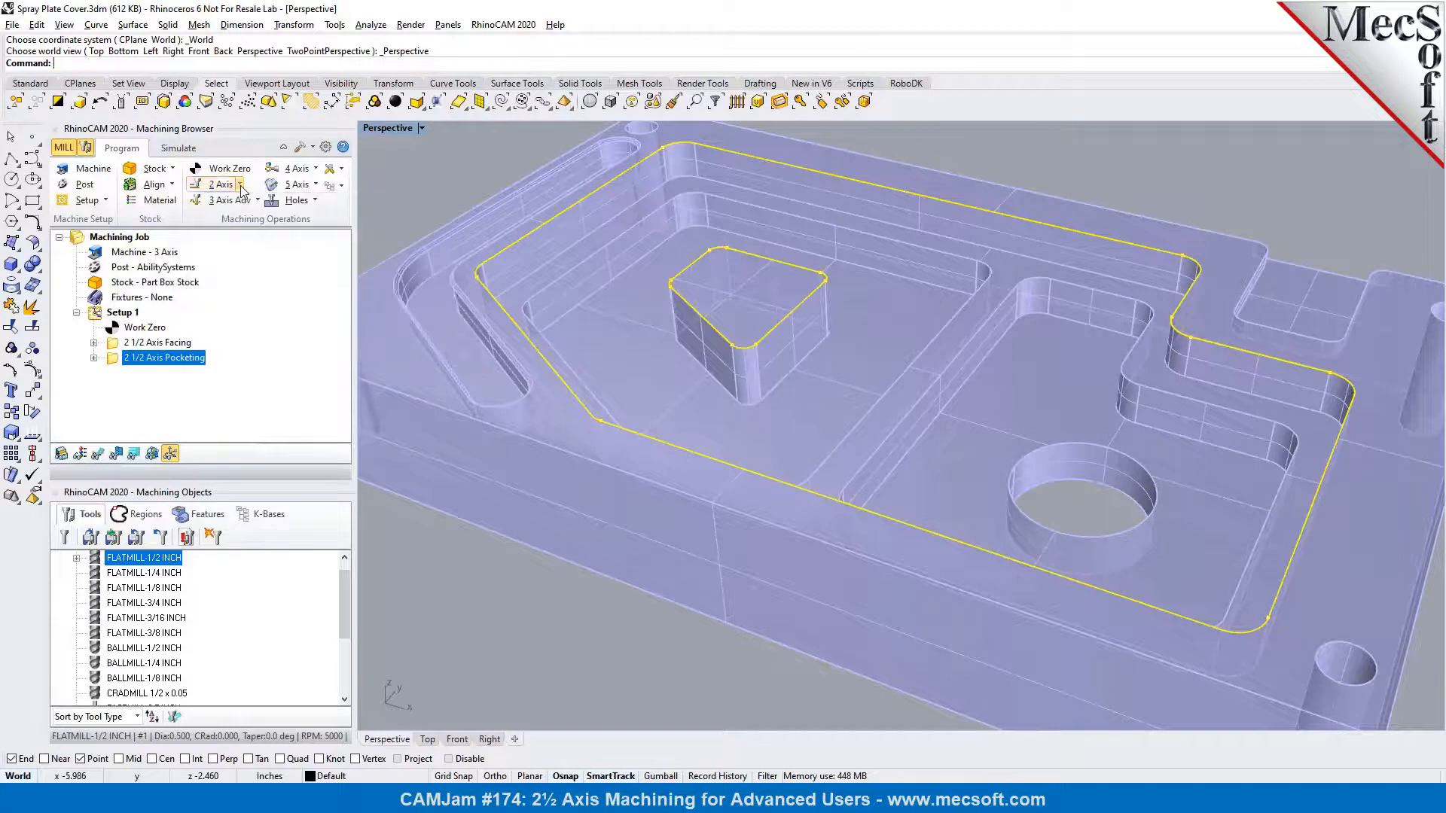
Duplicate the 2 1/2 Axis Pocketing operation by copying and pasting it within Setup 1
right_click(113, 363)
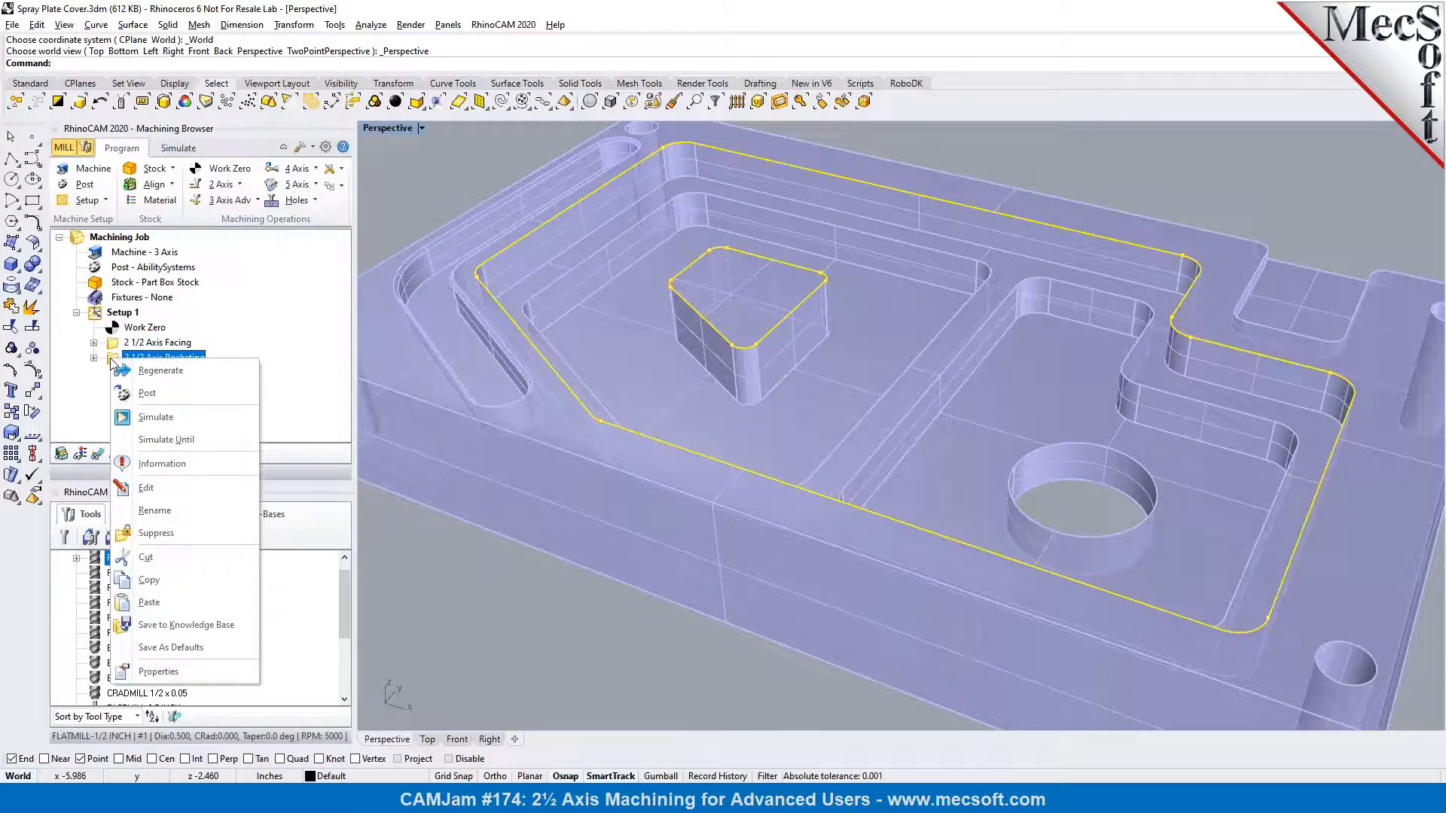
left_click(144, 580)
right_click(117, 363)
left_click(158, 607)
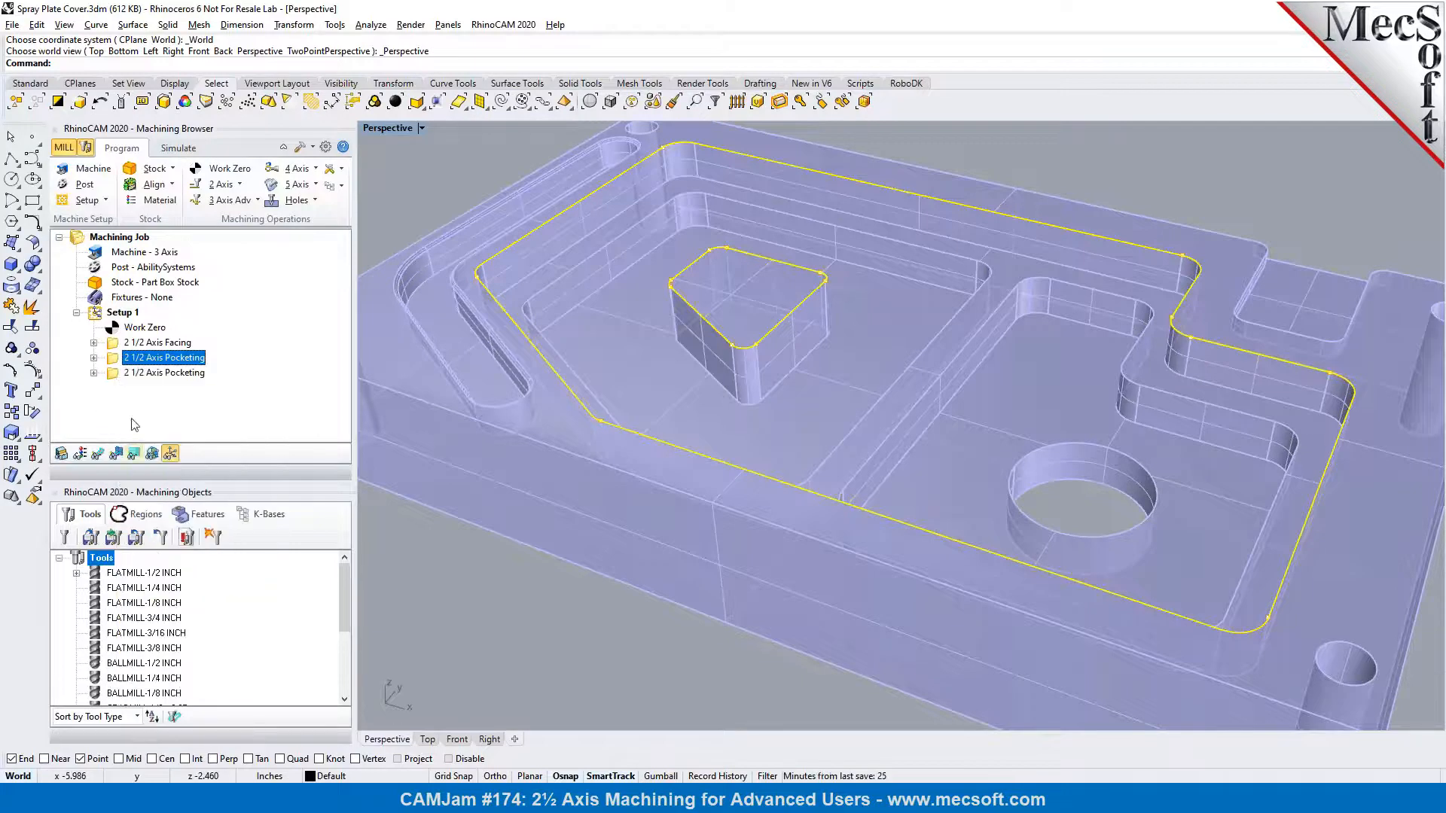
Open the duplicated pocketing operation for editing and remove all of its machining regions
left_click(119, 374)
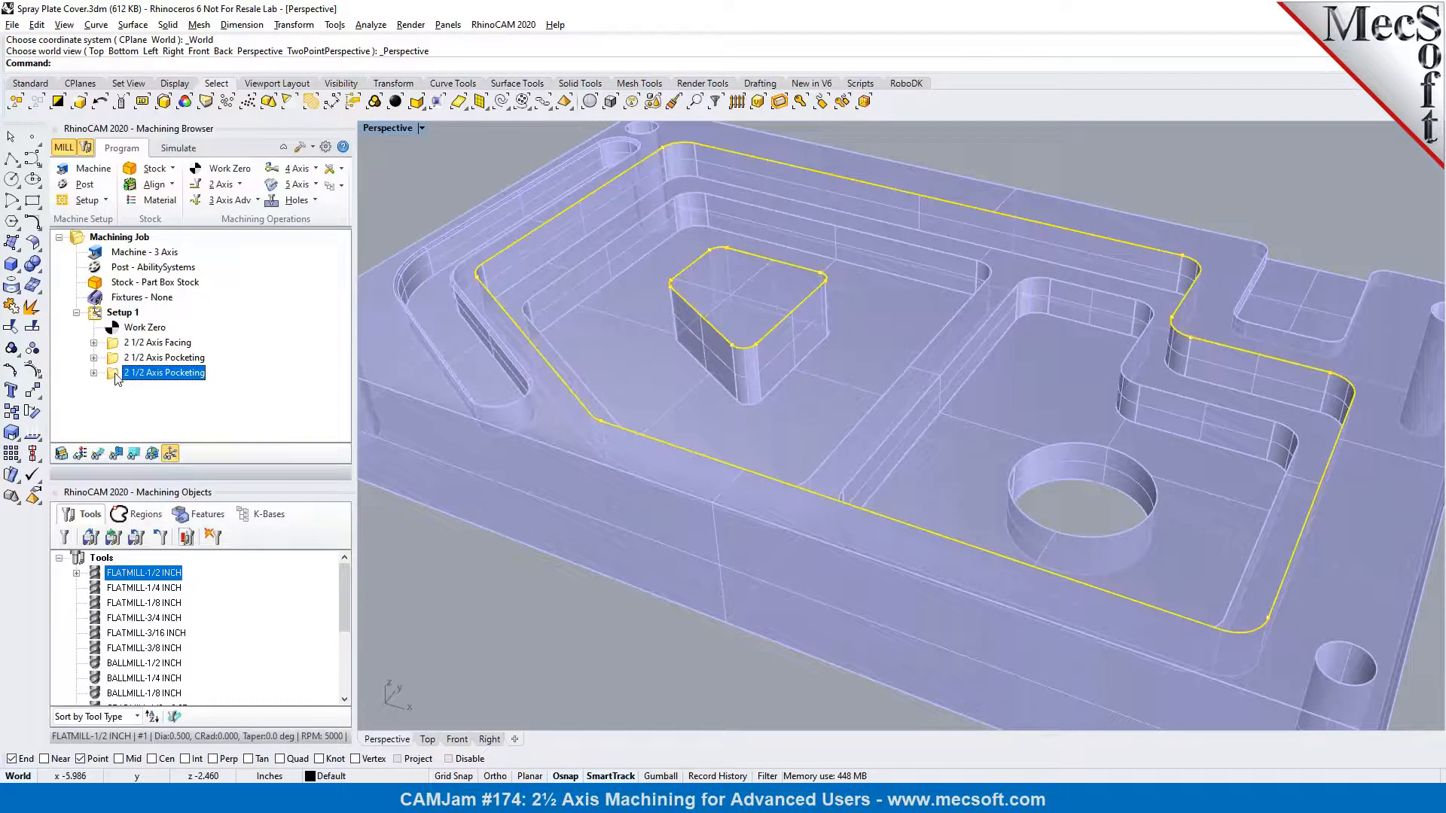
double_click(117, 375)
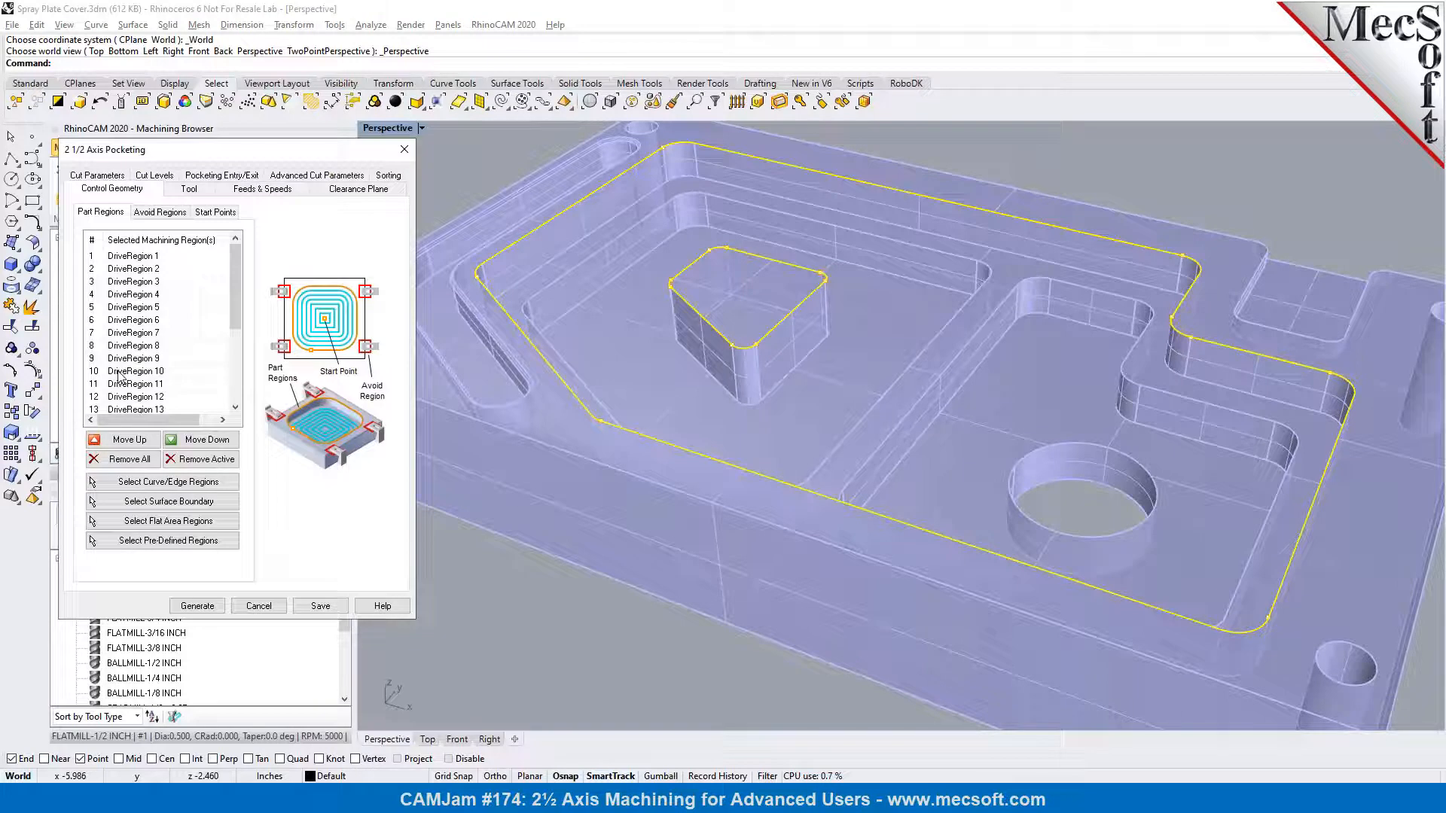
left_click(126, 458)
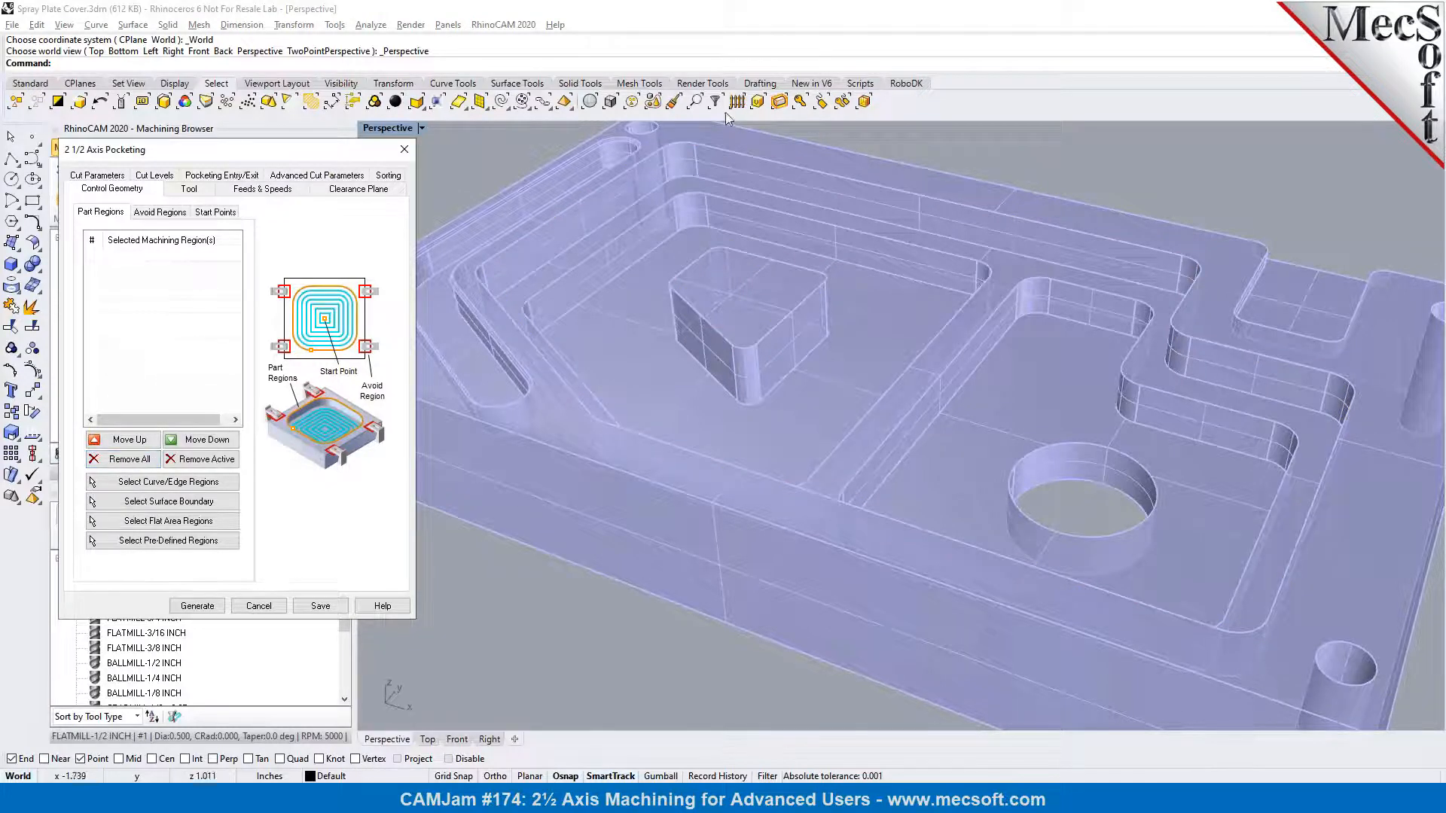
Start selecting curve/edge regions and chain-select the floor edges of the lower pocket surrounding the island, with Tangency continuity
scroll(676, 157, "up", 3)
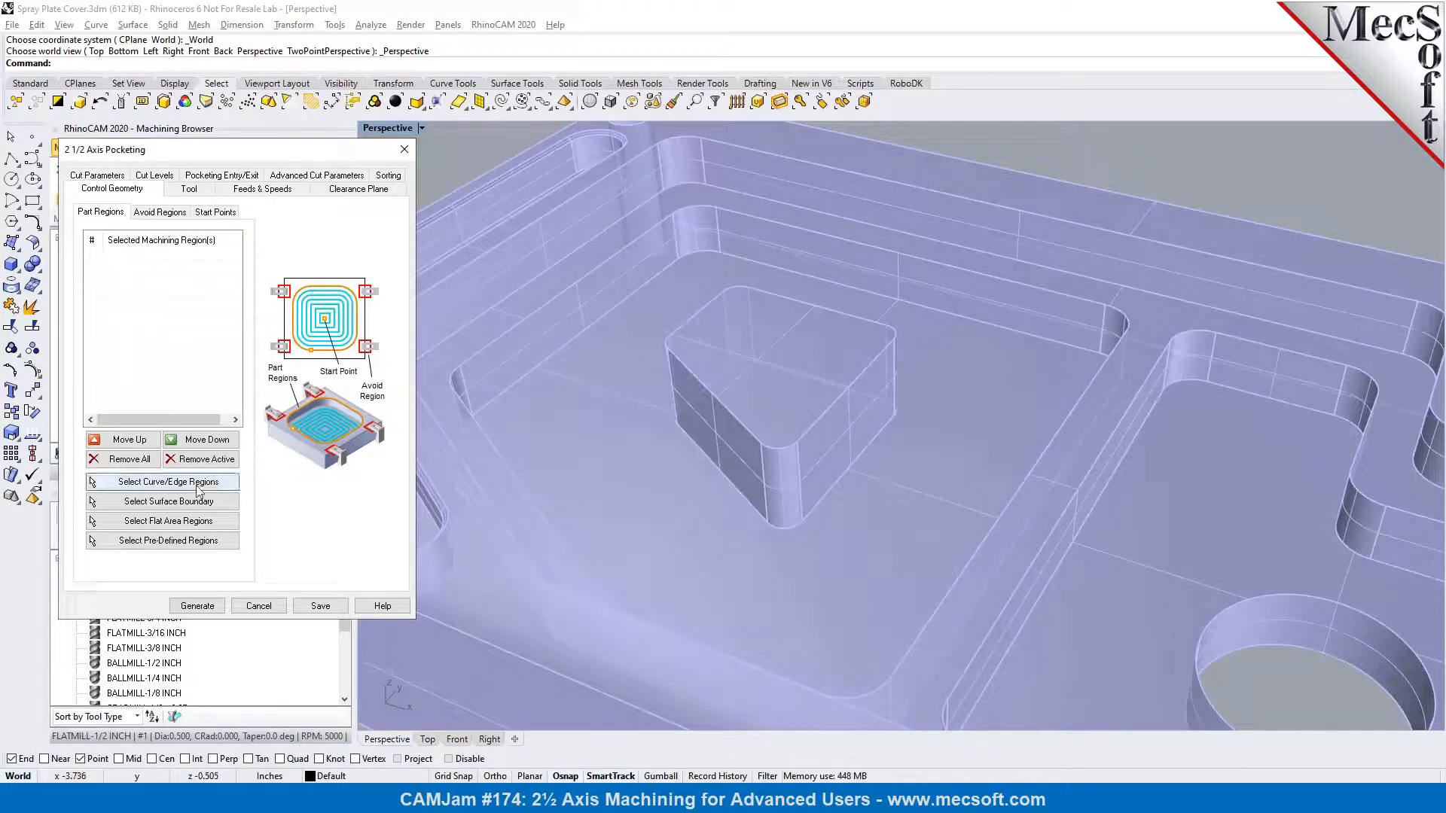
left_click(200, 488)
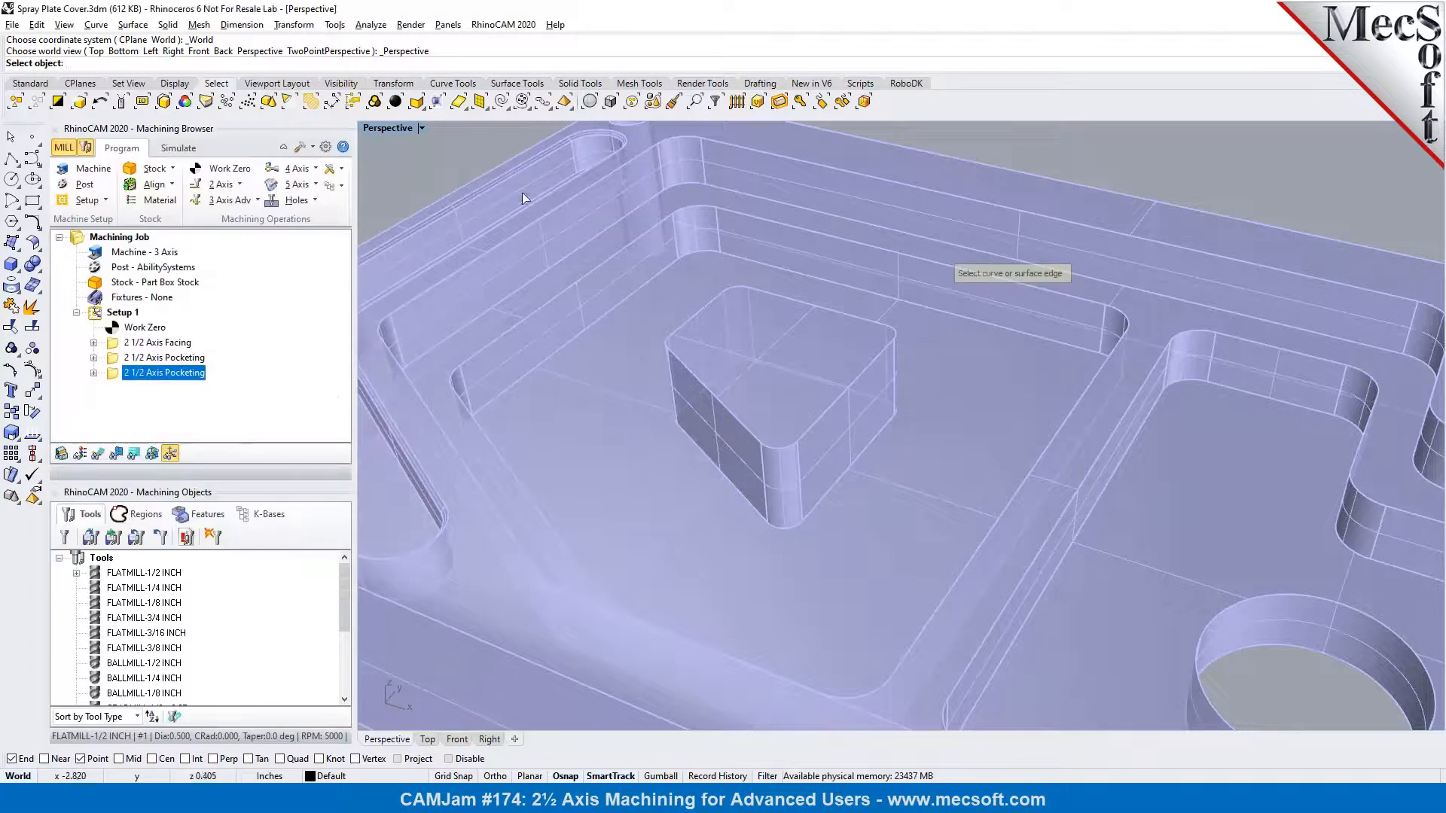
left_click(541, 106)
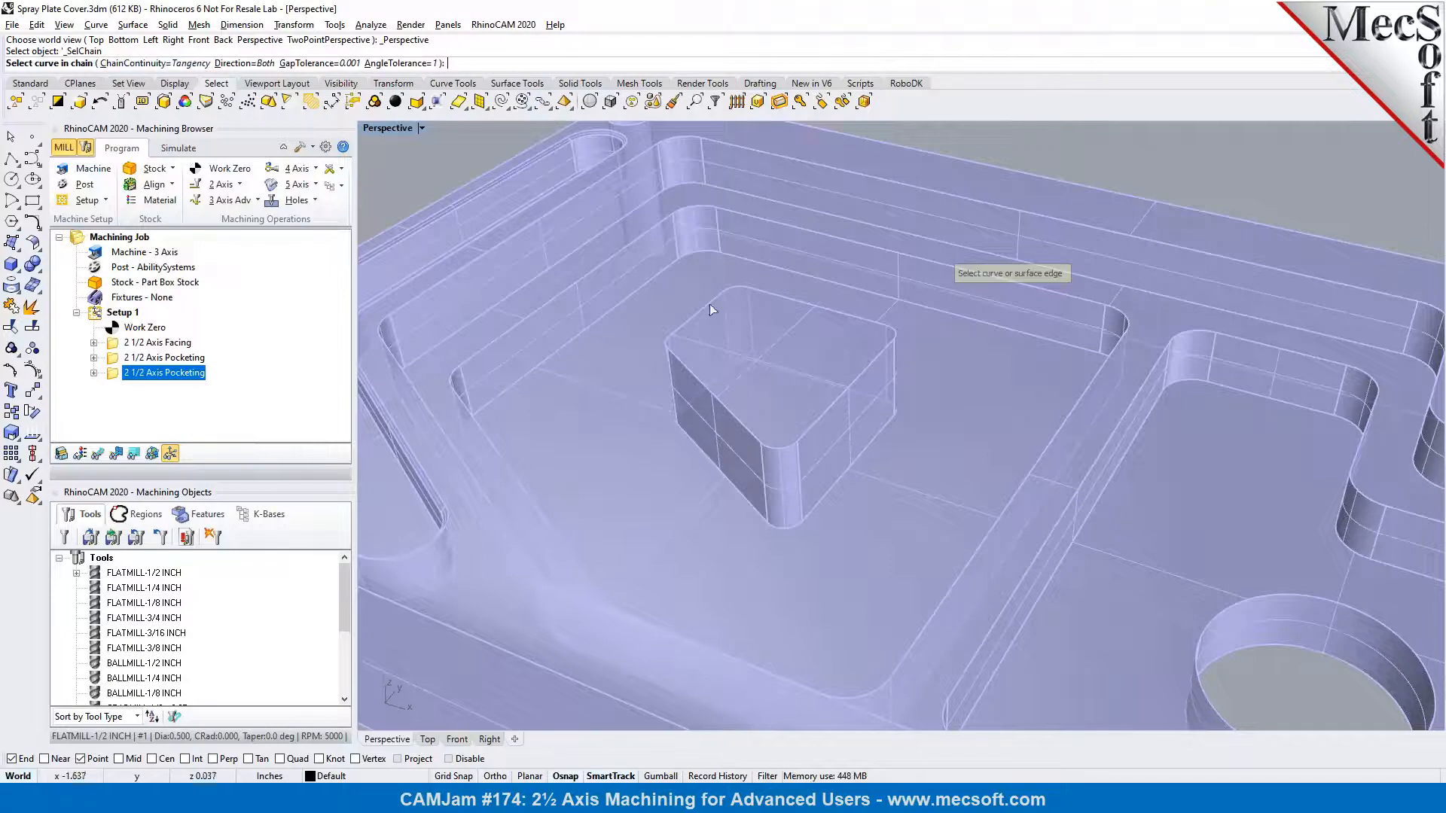
left_click(693, 253)
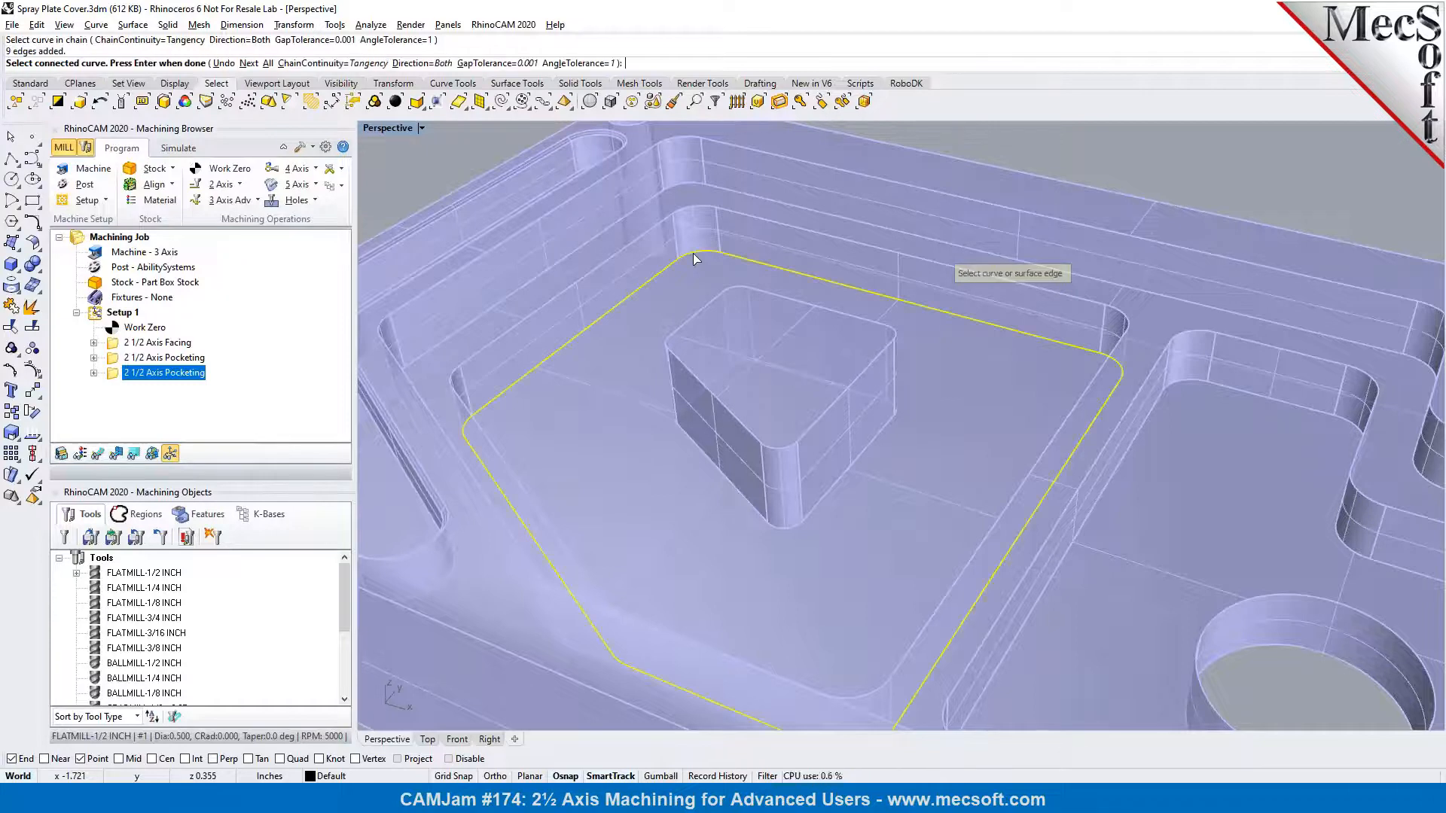
key("Return")
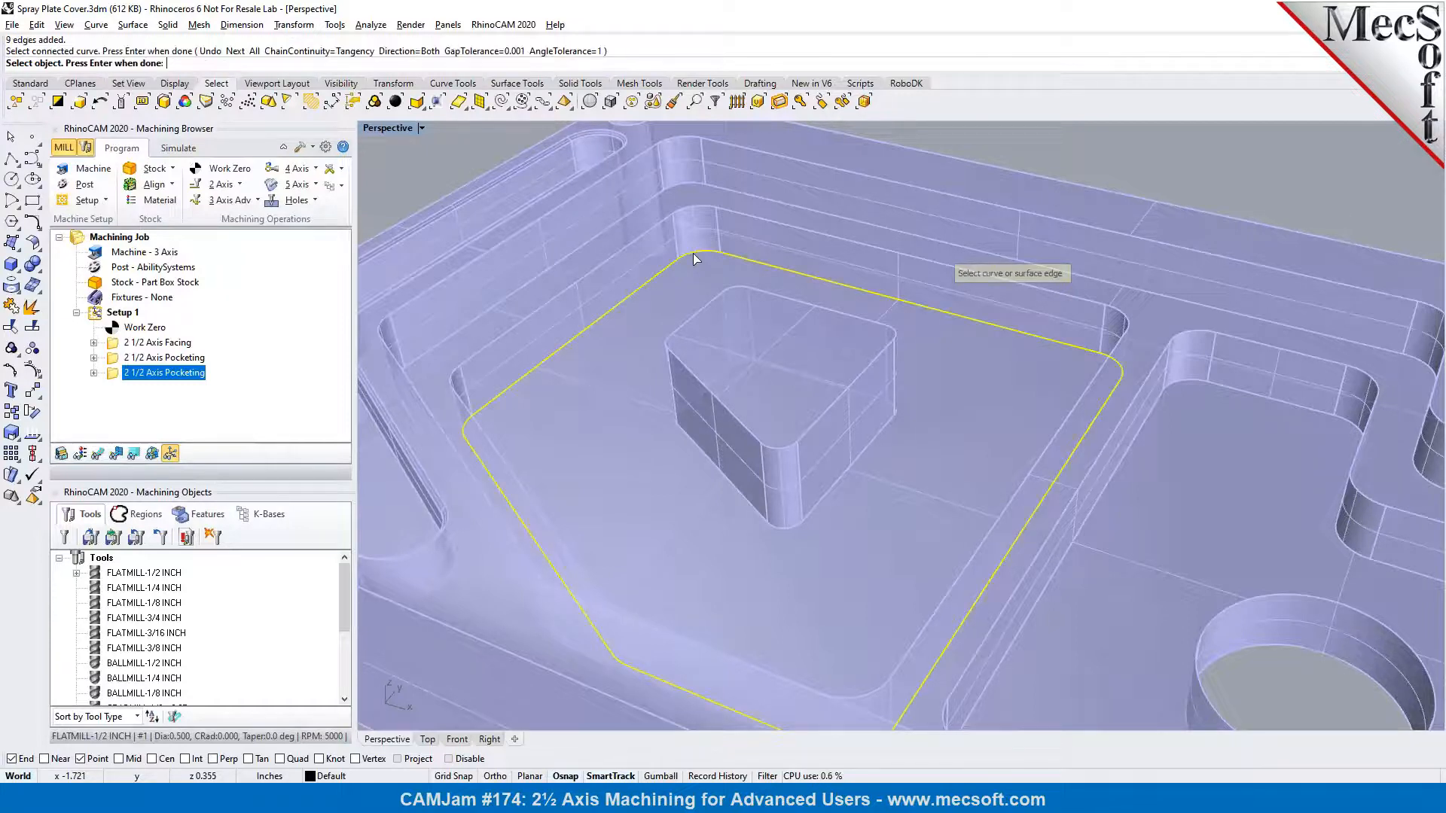
Add the edge loop around the island's base to the region selection as a tangent chain
left_click(545, 102)
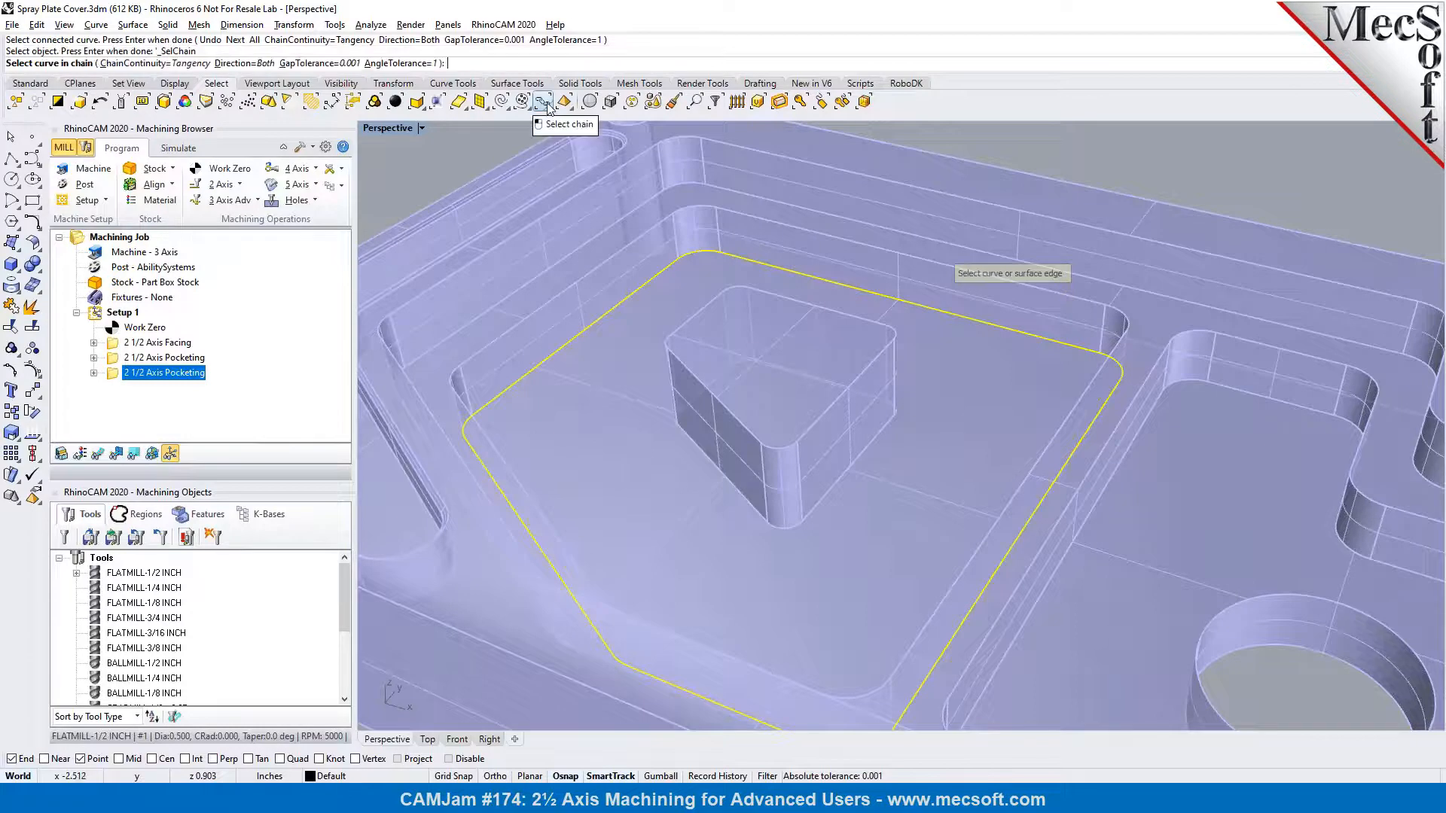
left_click(790, 527)
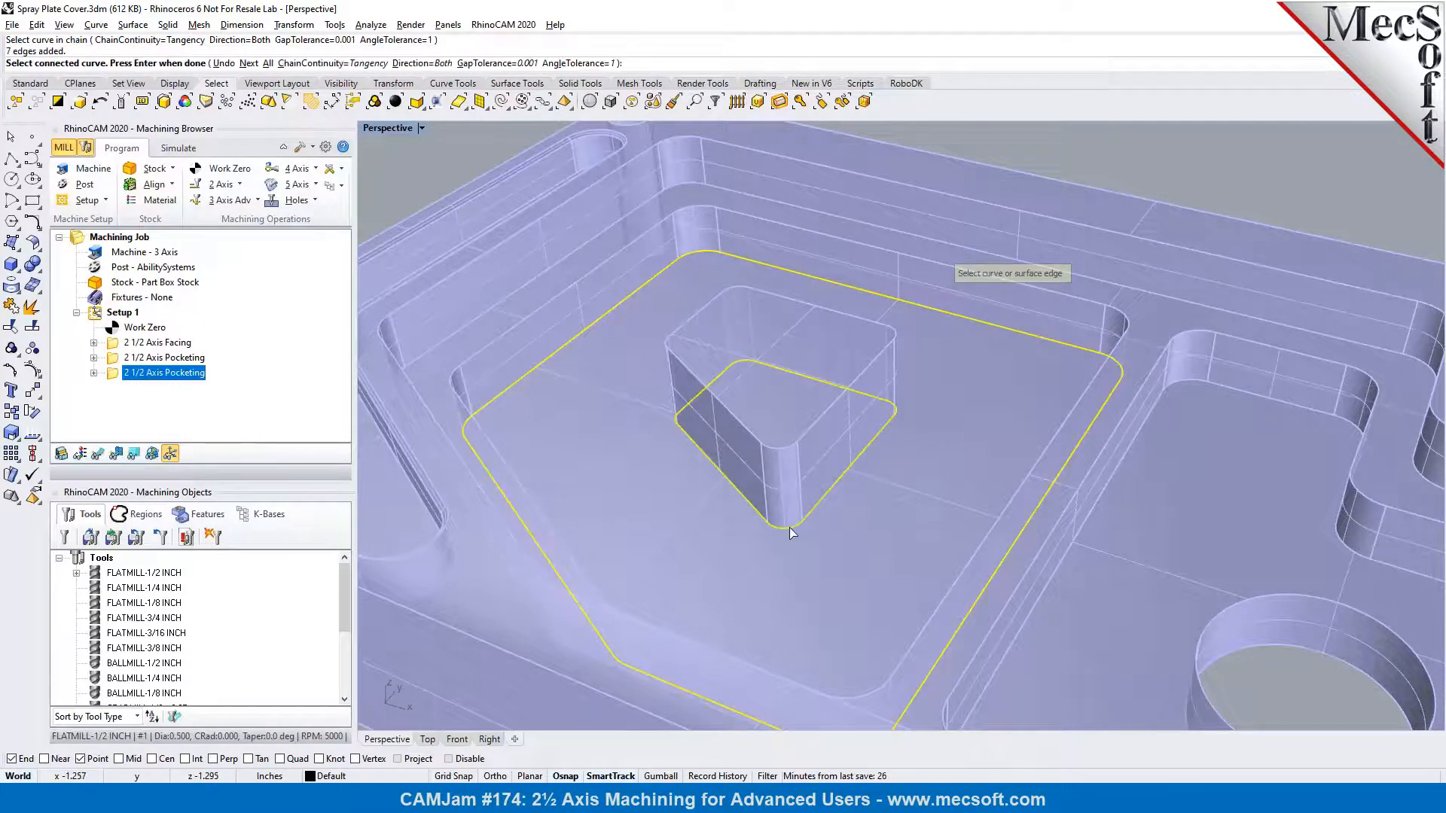
scroll(753, 377, "down", 3)
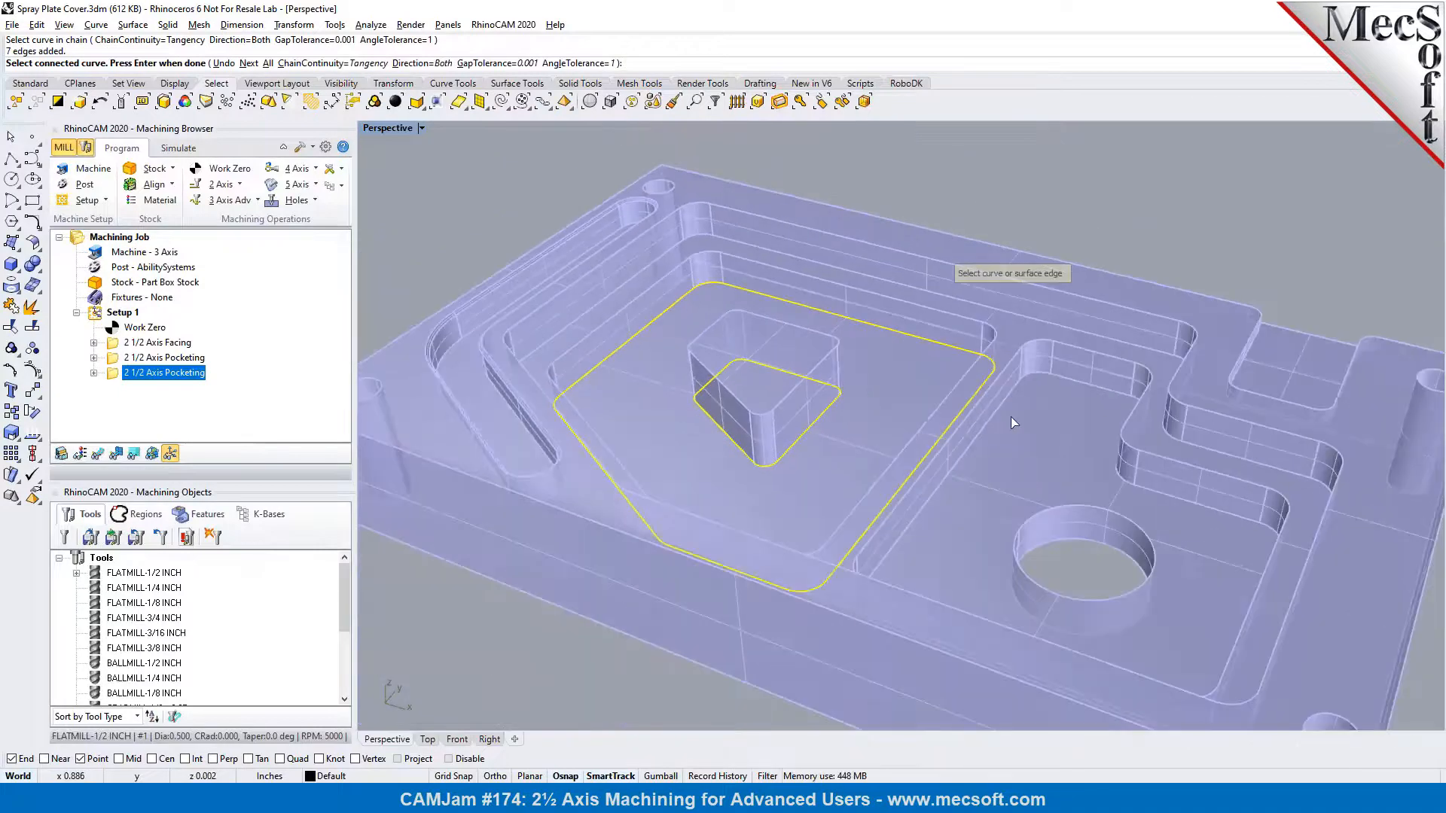
key("Return")
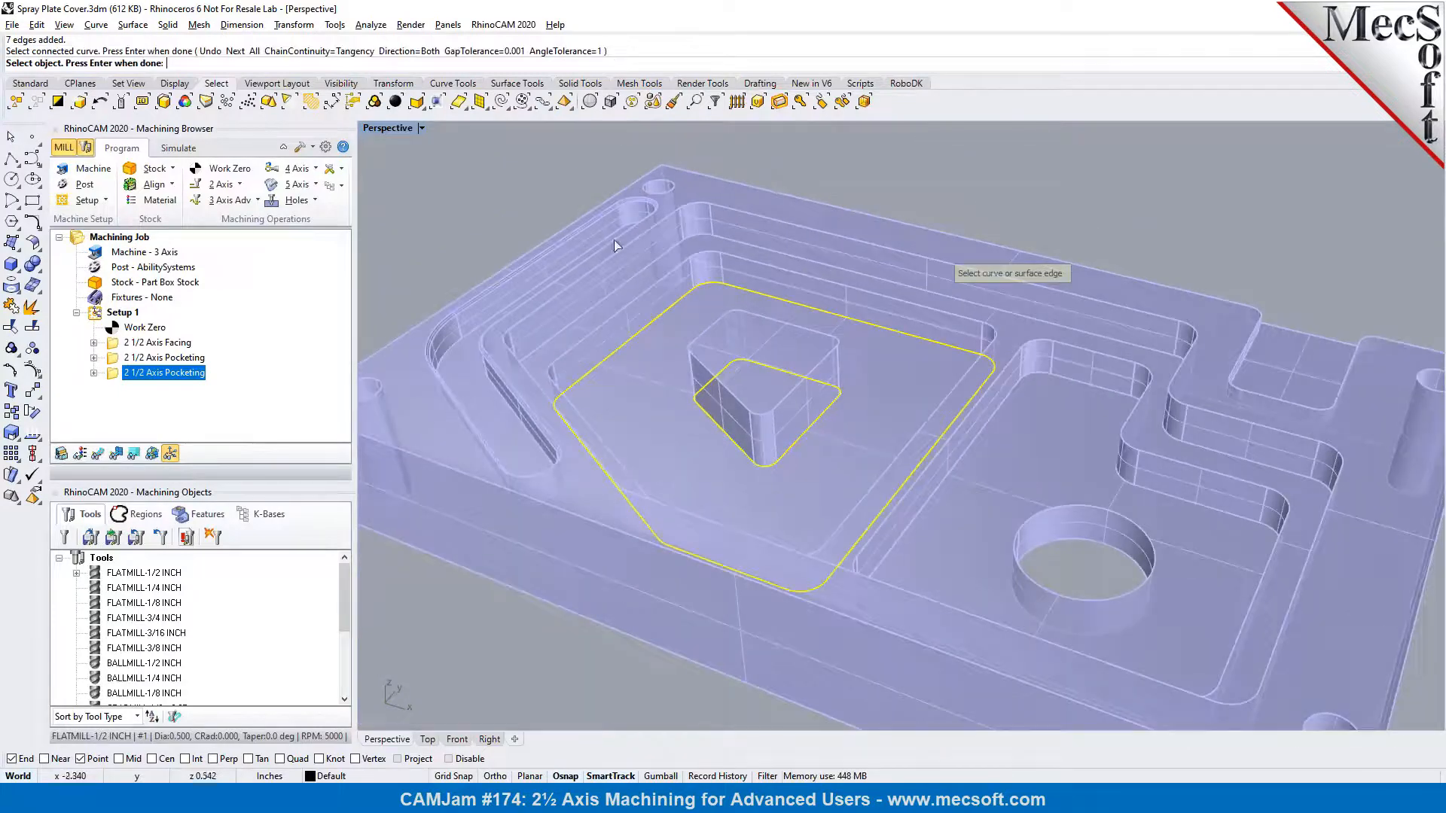
Chain-select the floor edges of the lower pocket containing the large hole and finish the region selection
left_click(546, 103)
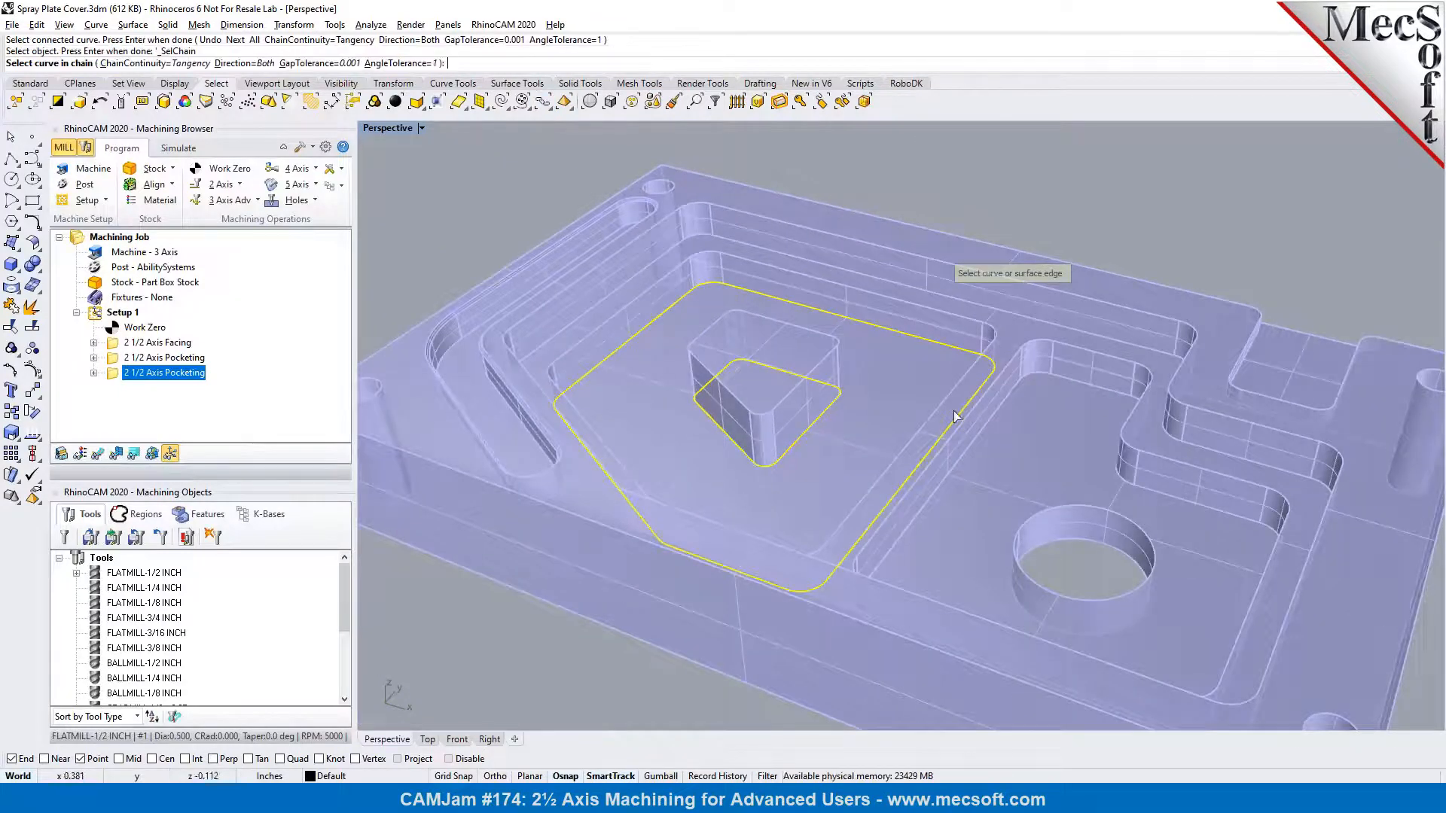
left_click(1034, 376)
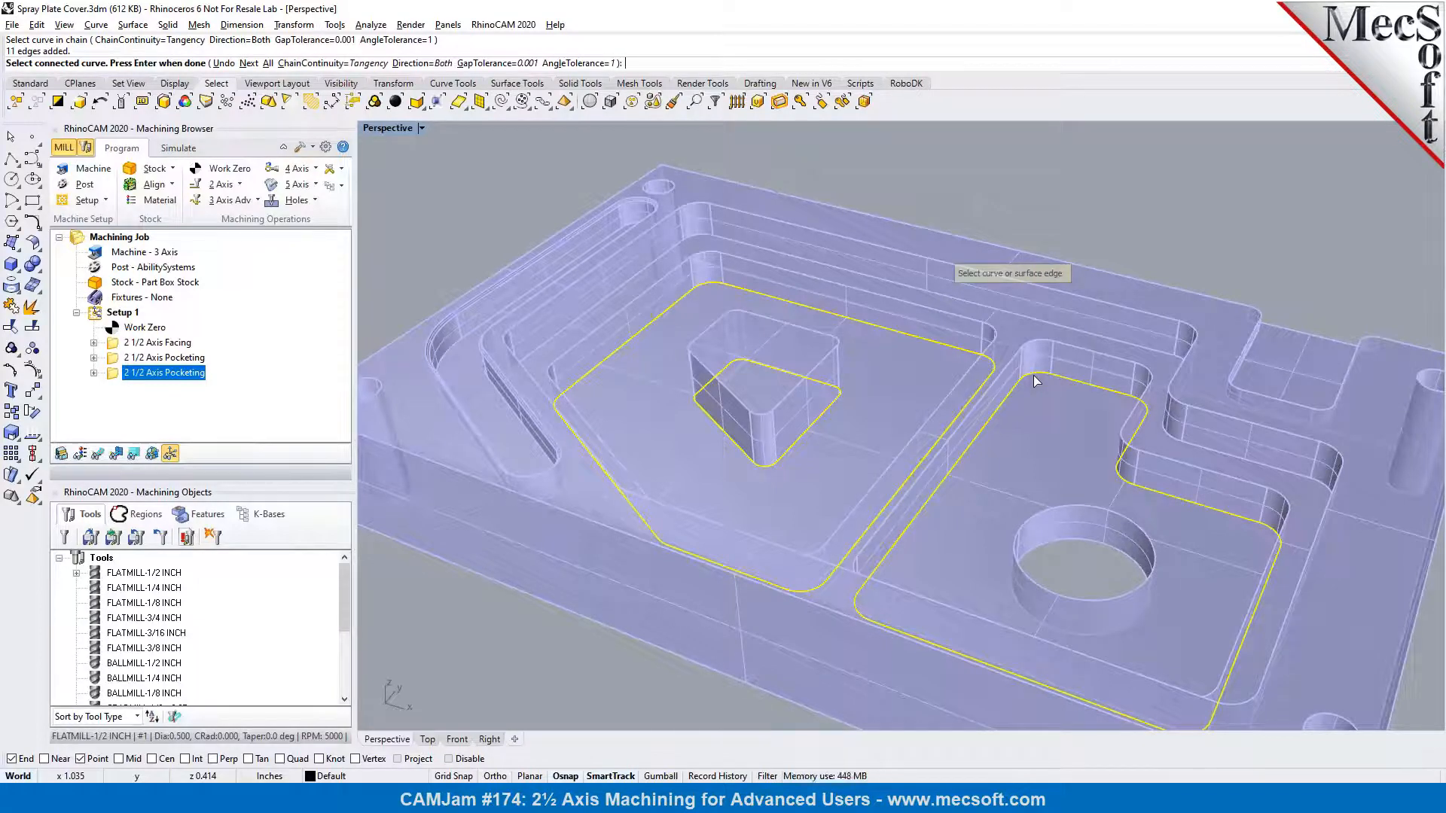
key("Return")
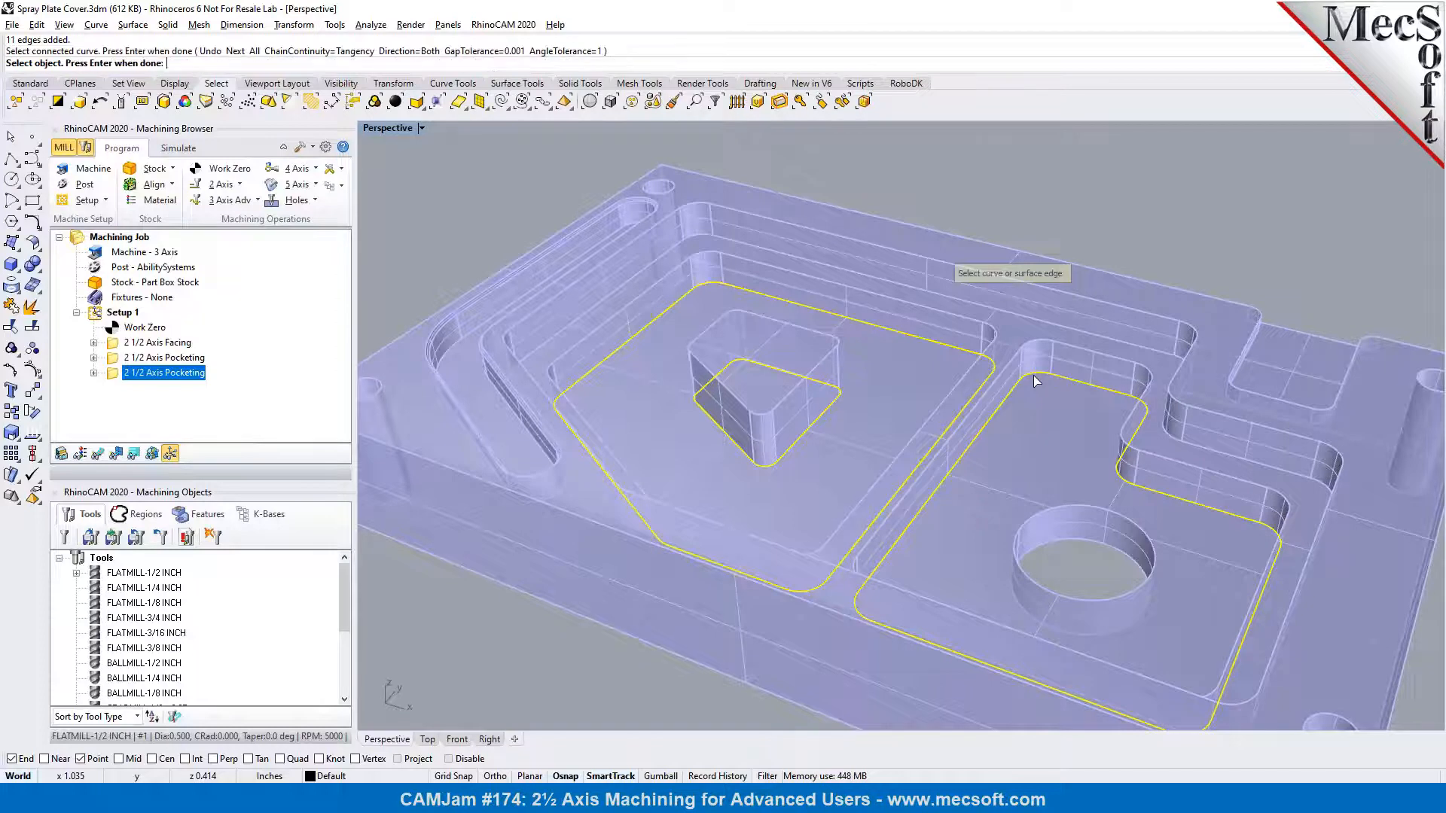
key("Return")
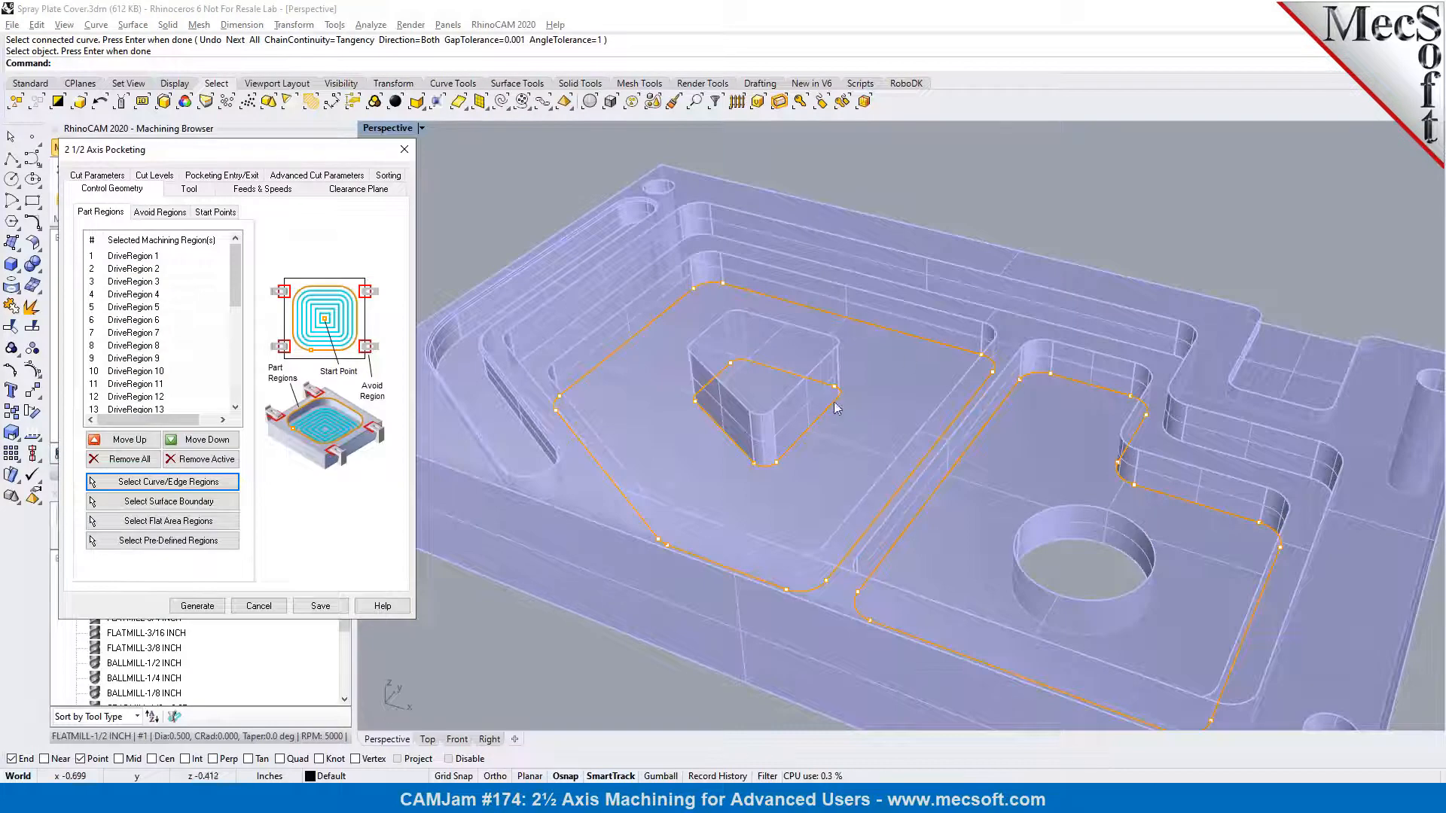
Set the duplicated pocketing operation's location of cut geometry to At Bottom, keeping its tool and cut parameters
scroll(1104, 424, "up", 2)
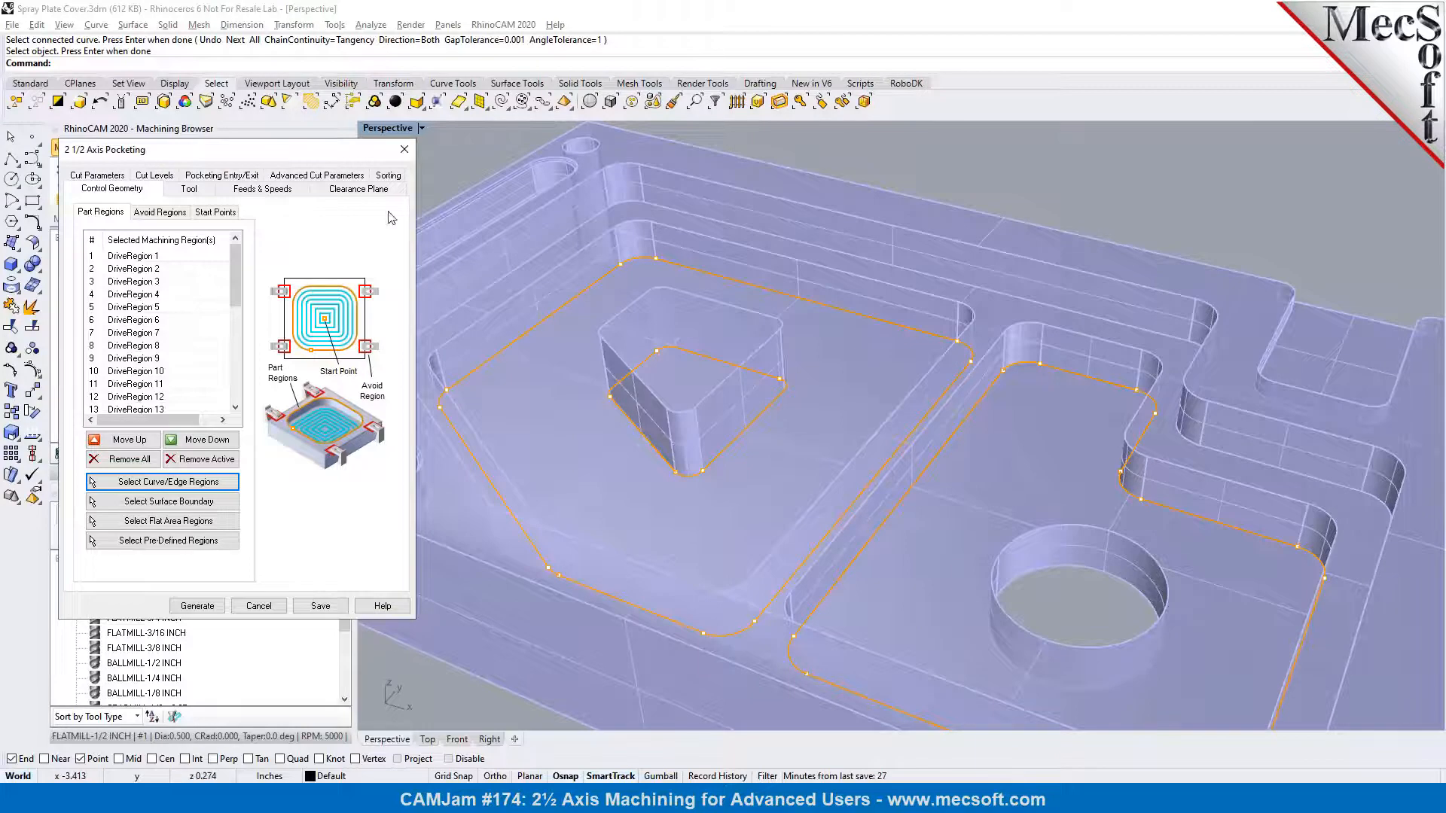
left_click(210, 195)
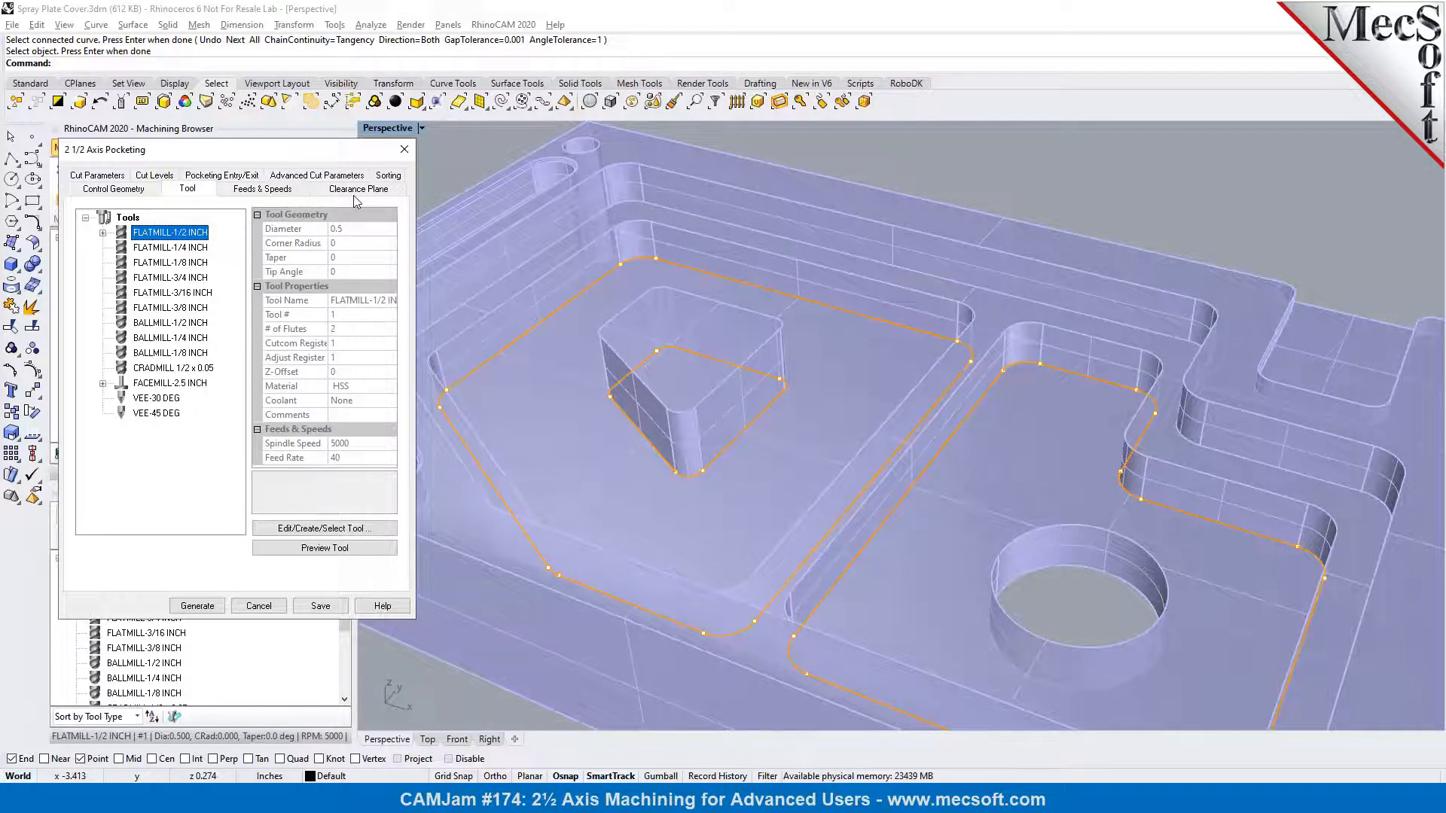
left_click(118, 180)
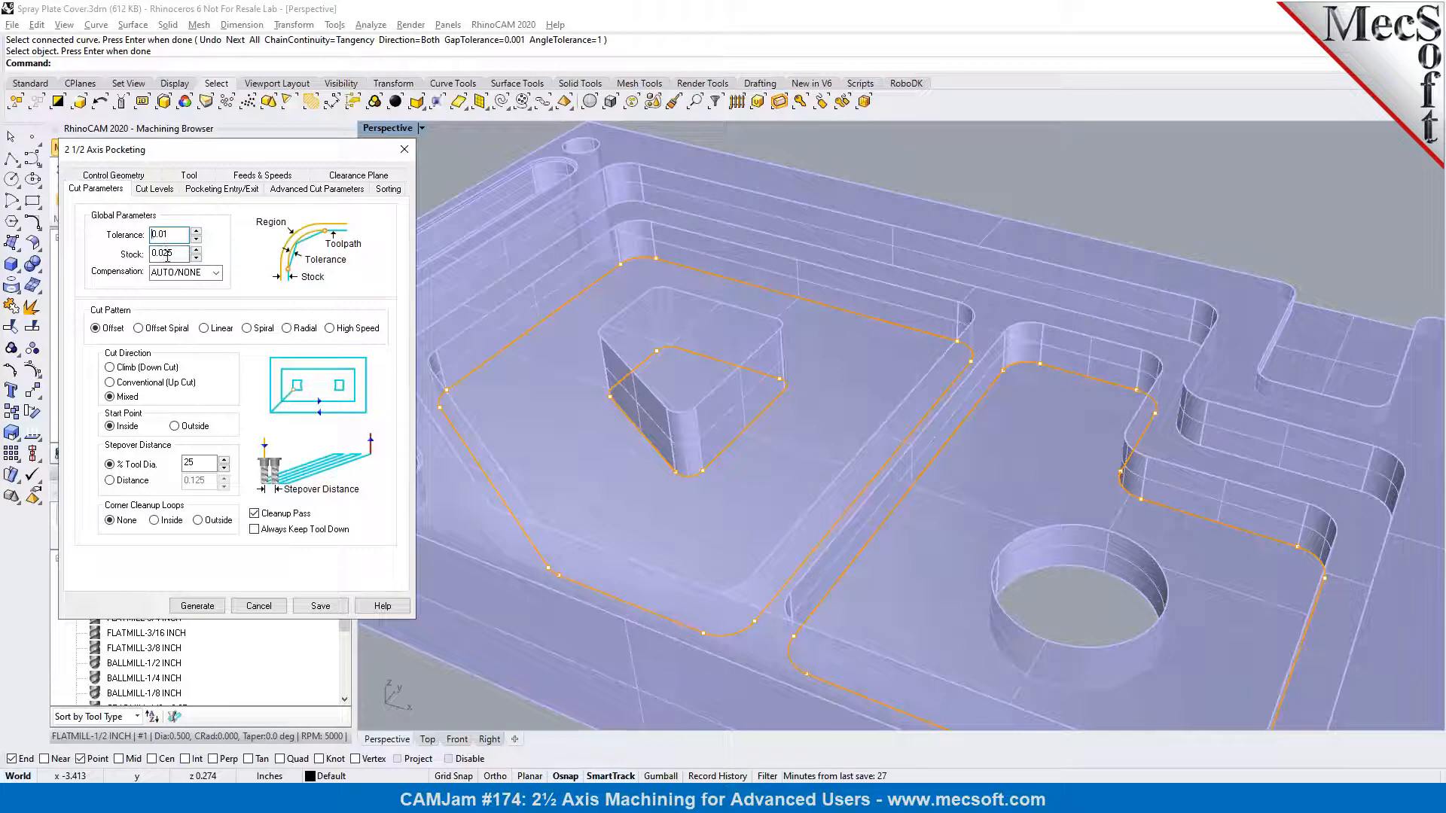
left_click(151, 190)
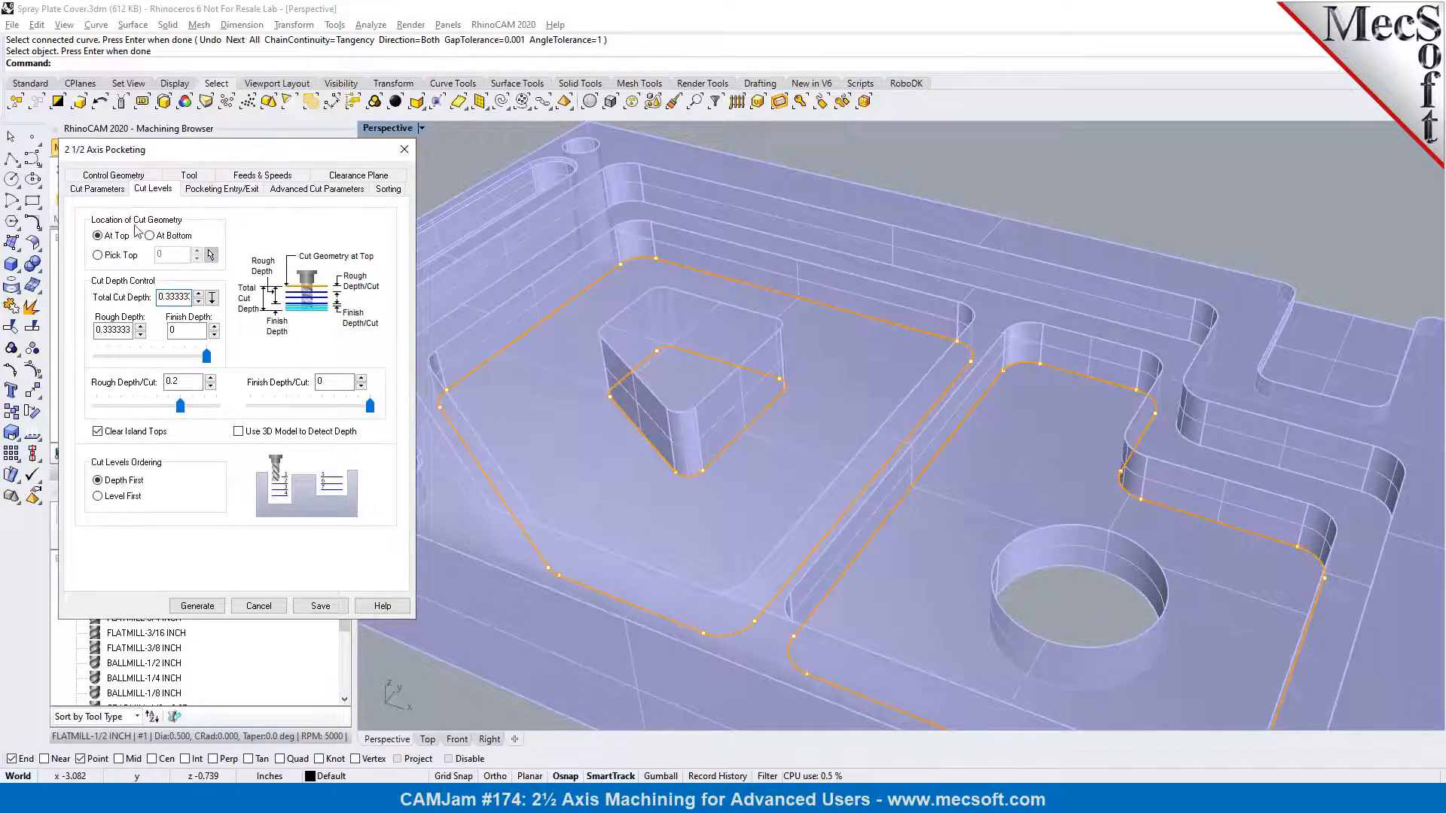
right_click_drag(901, 368, 1041, 372)
scroll(1041, 373, "up", 5)
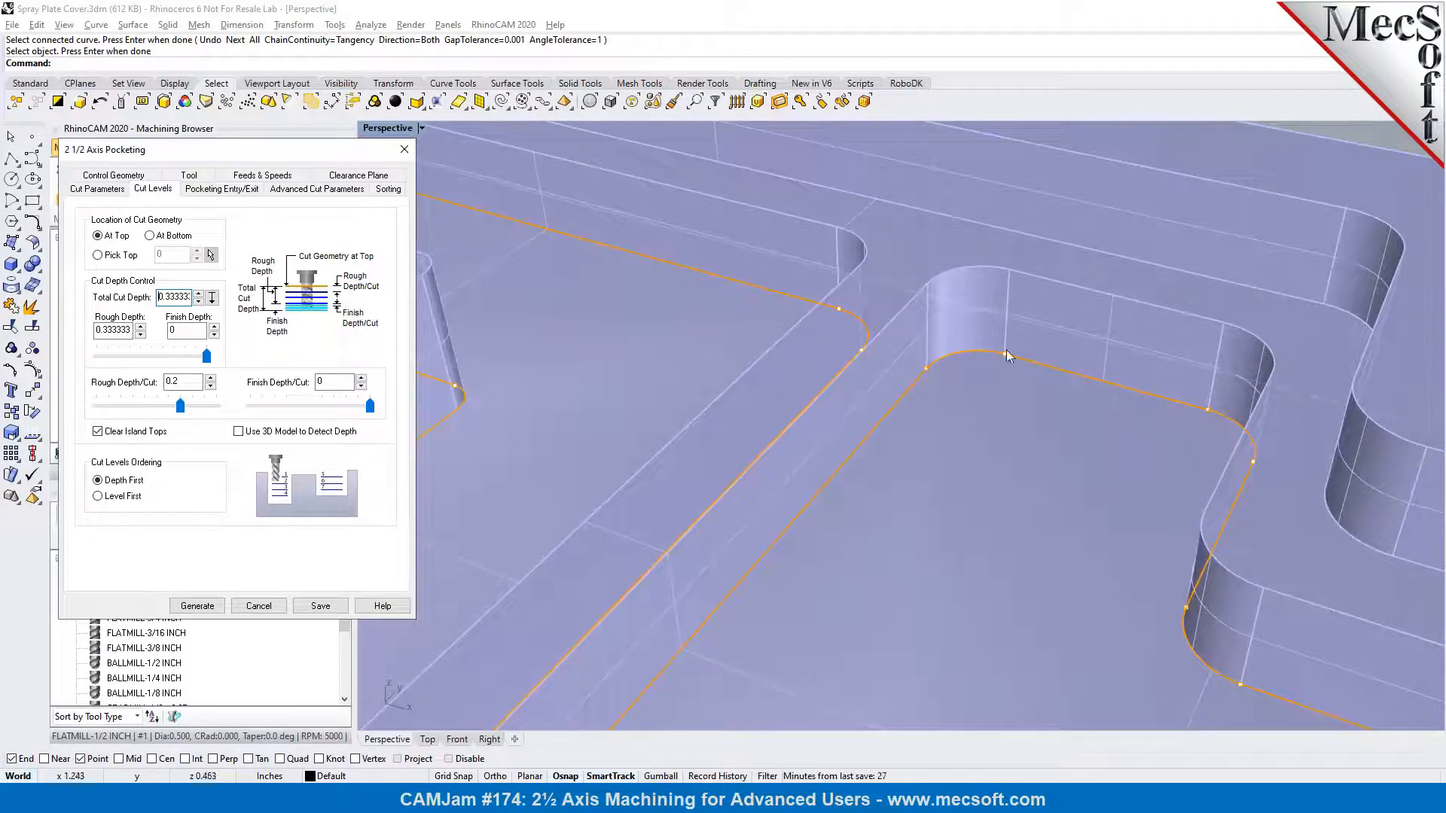
left_click(159, 237)
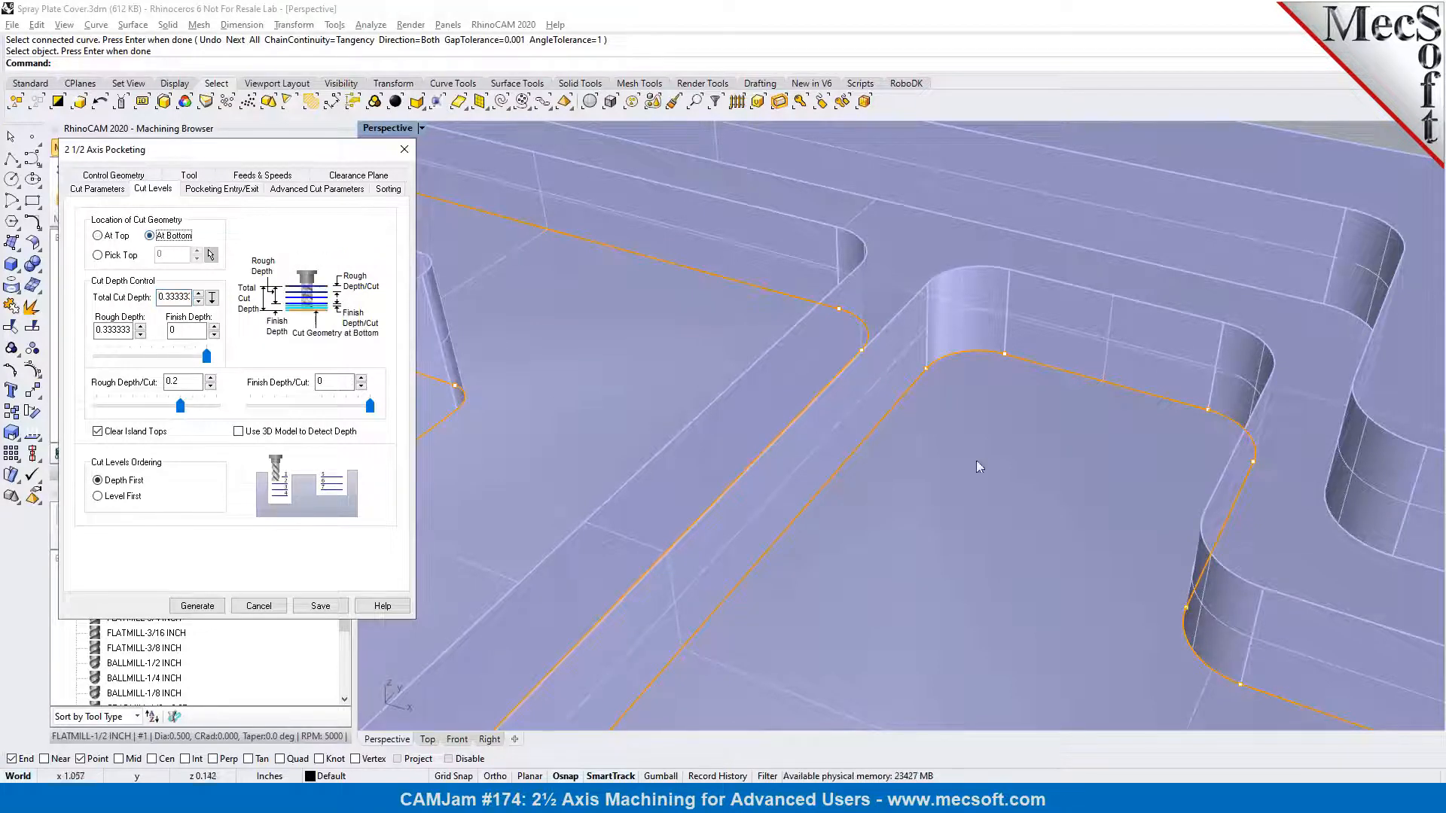
Turn off Clear Island Tops for the pocketing operation and generate its toolpath
scroll(915, 463, "down", 3)
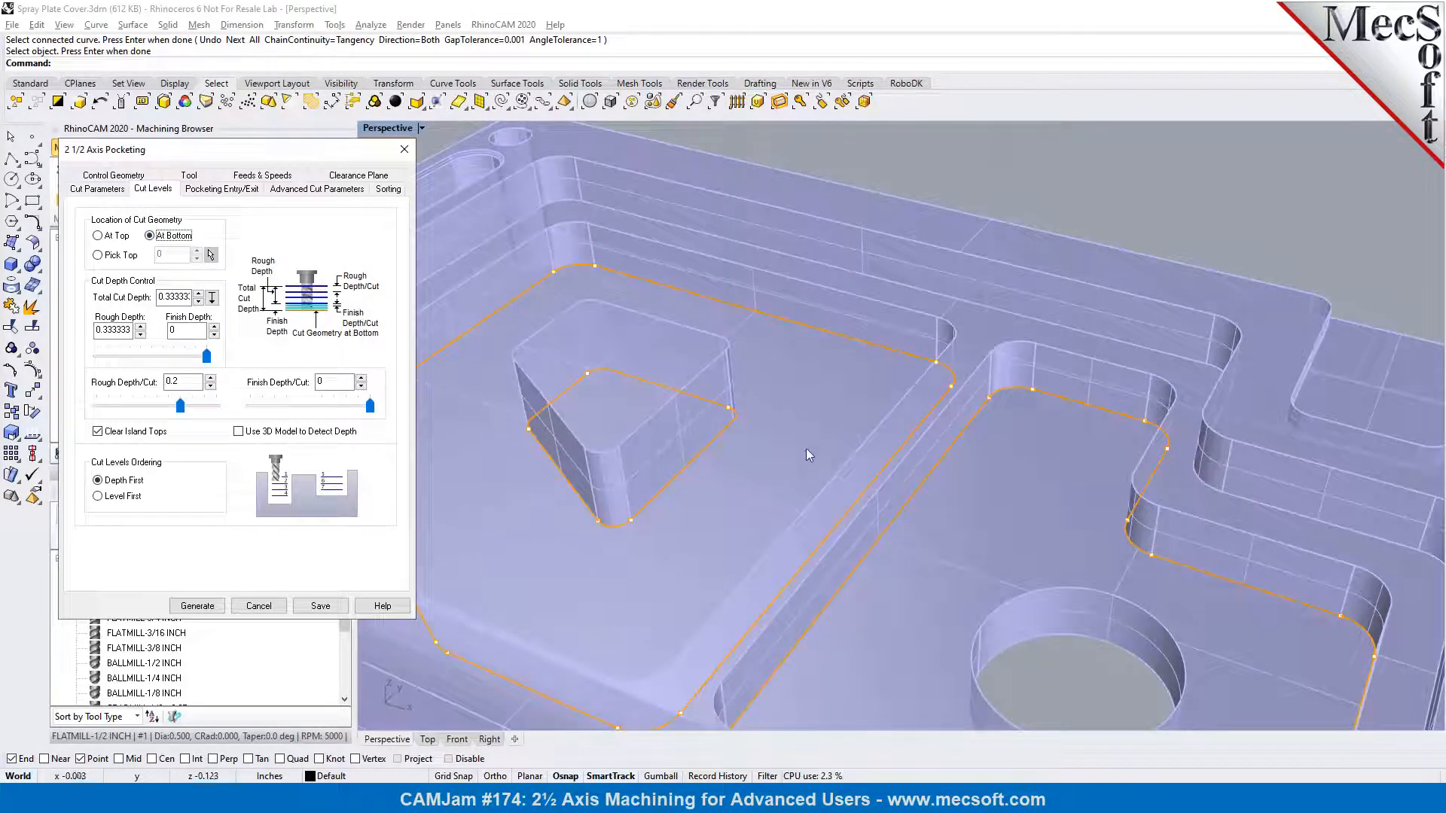
left_click(99, 432)
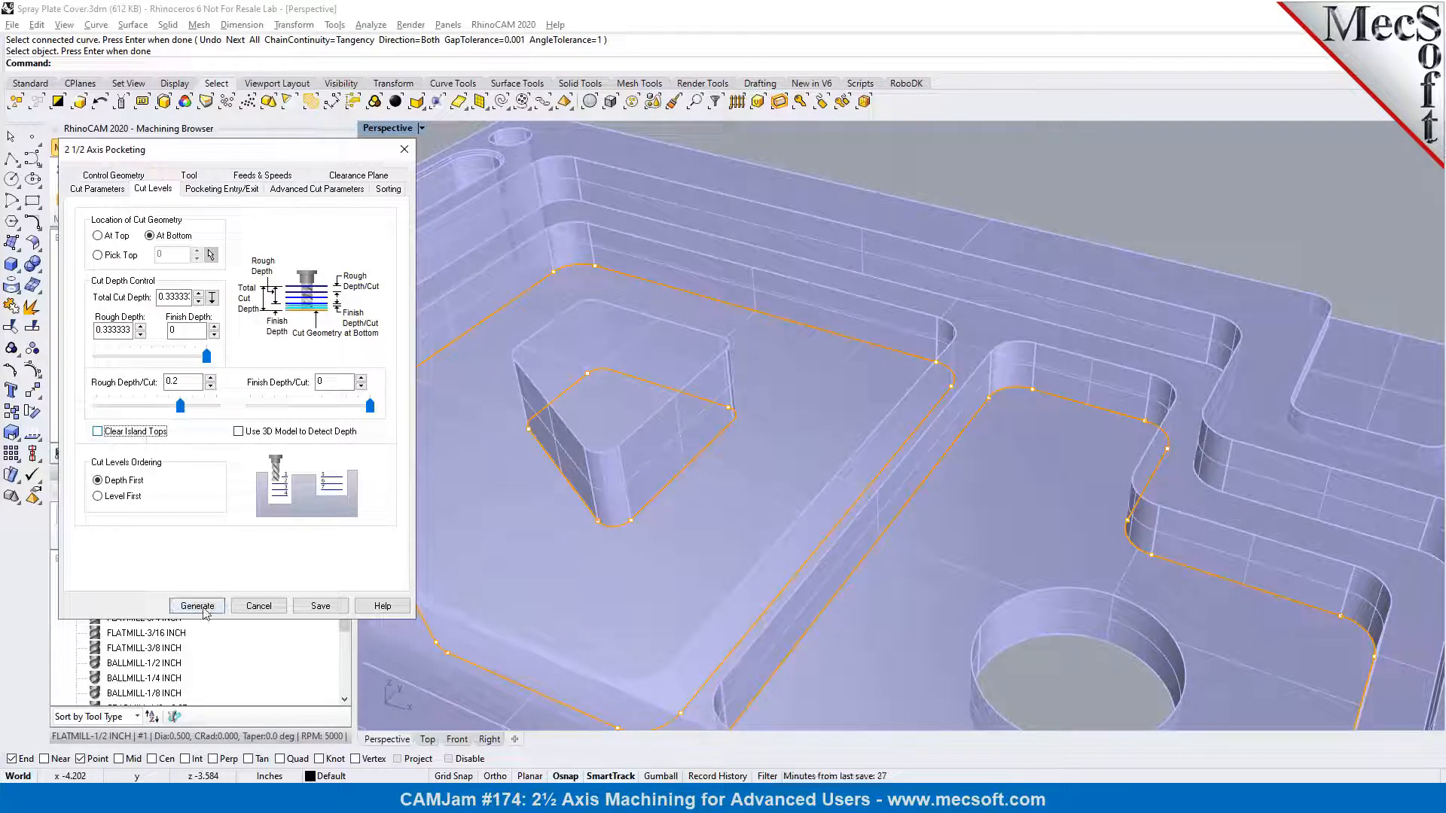
left_click(204, 610)
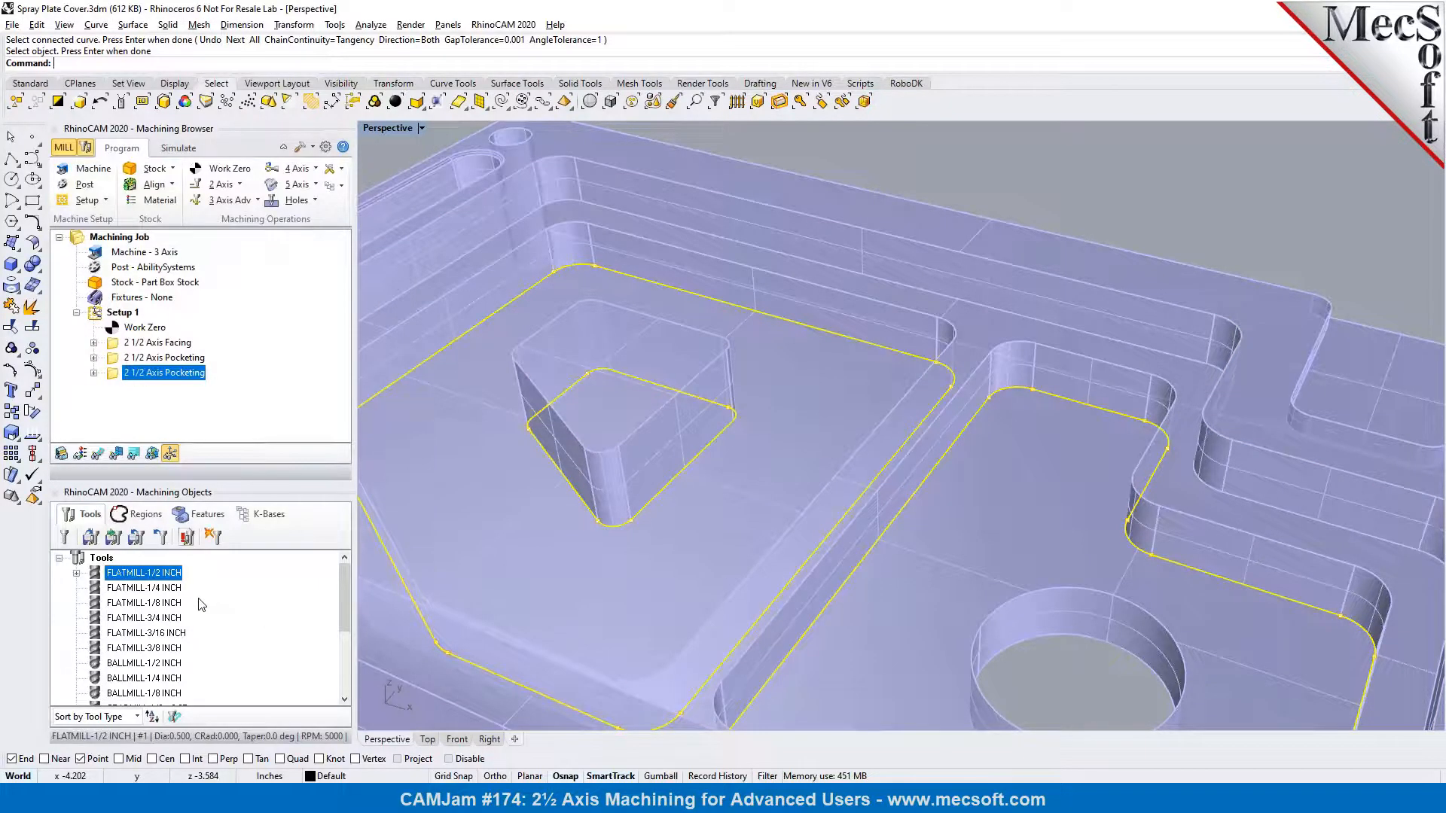
Show the new pocketing toolpath and examine its cuts one Z level at a time in both lower pockets
left_click(97, 454)
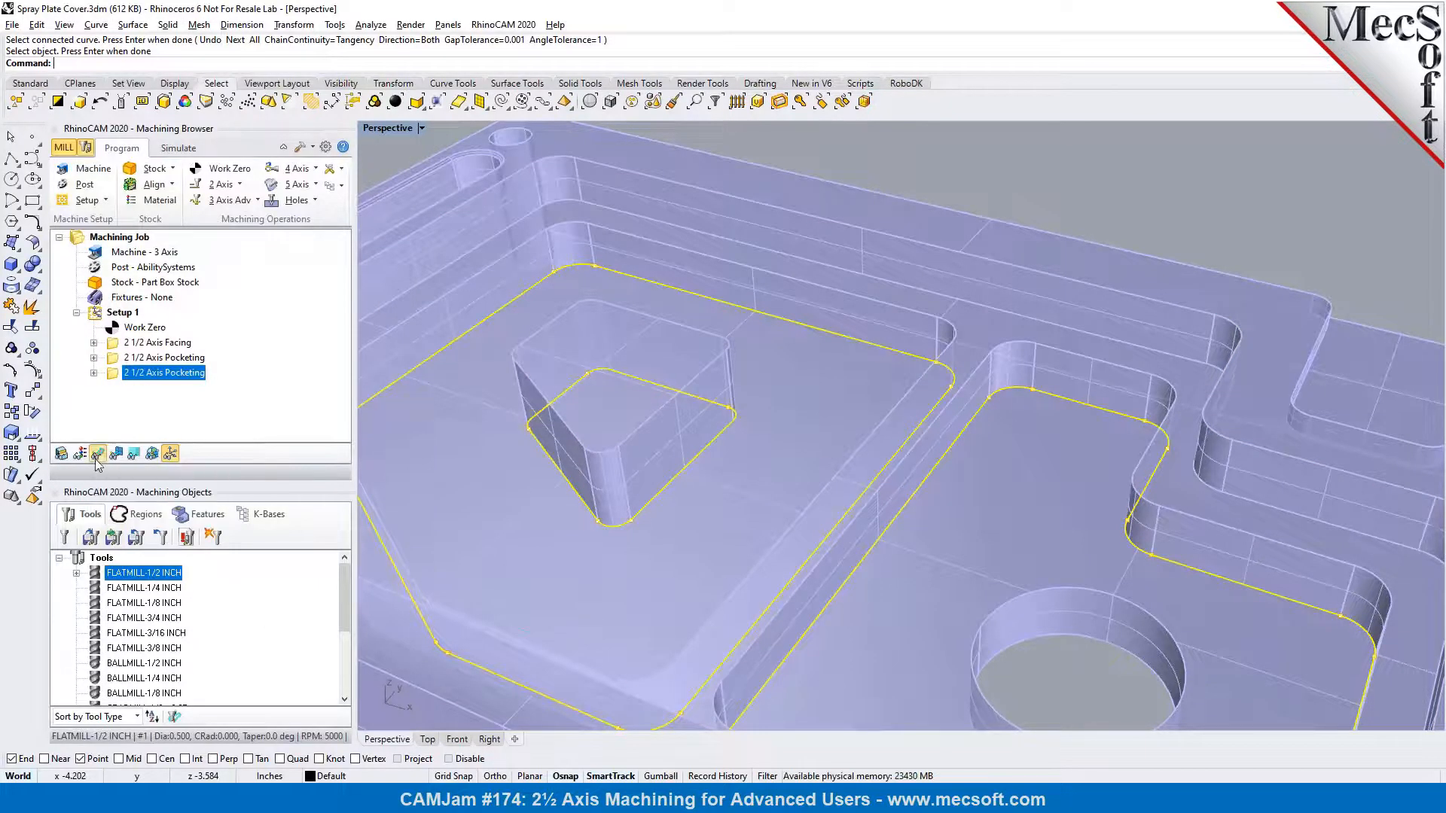
right_click_drag(738, 444, 749, 410)
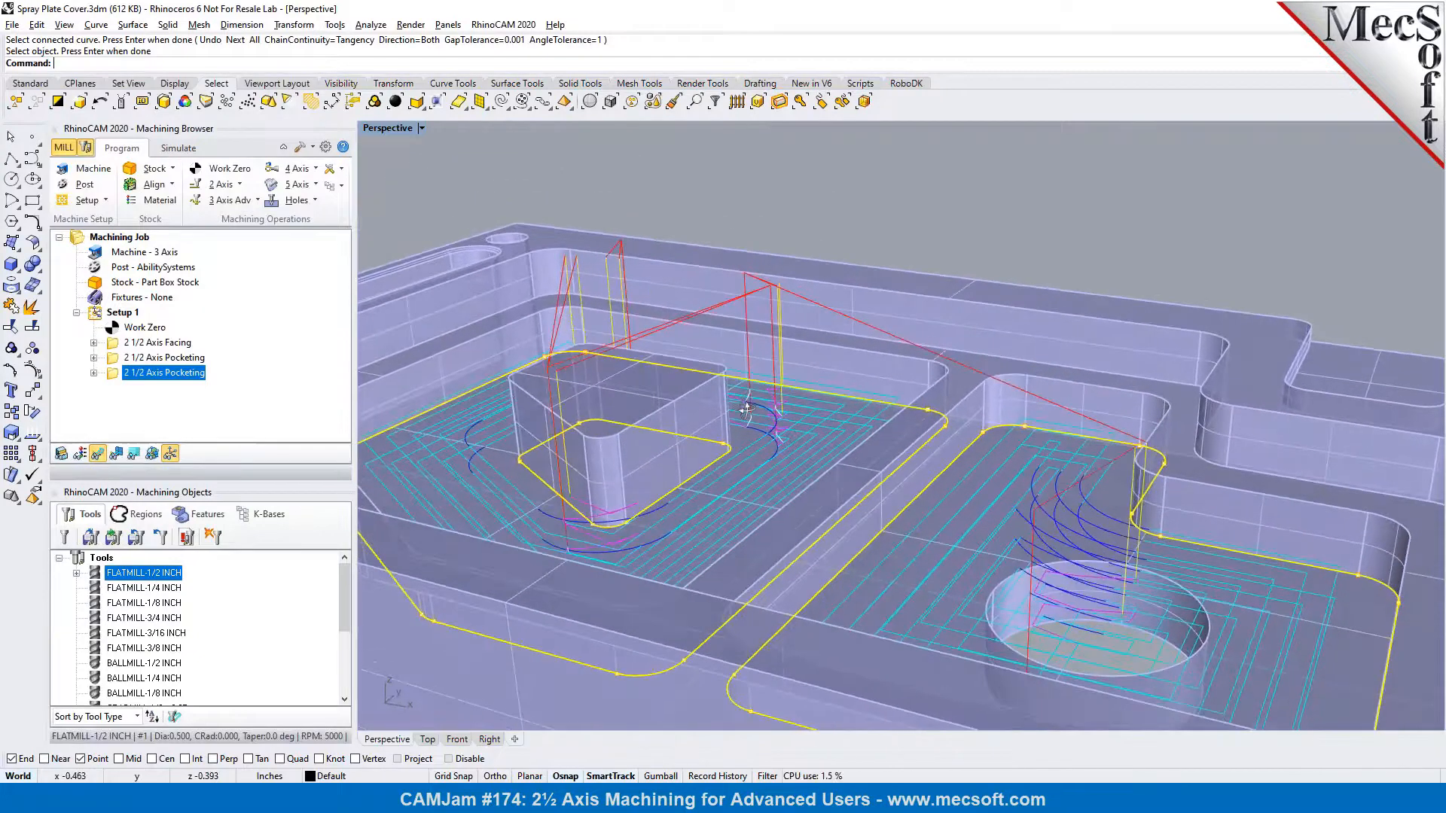
left_click(134, 454)
left_click(293, 336)
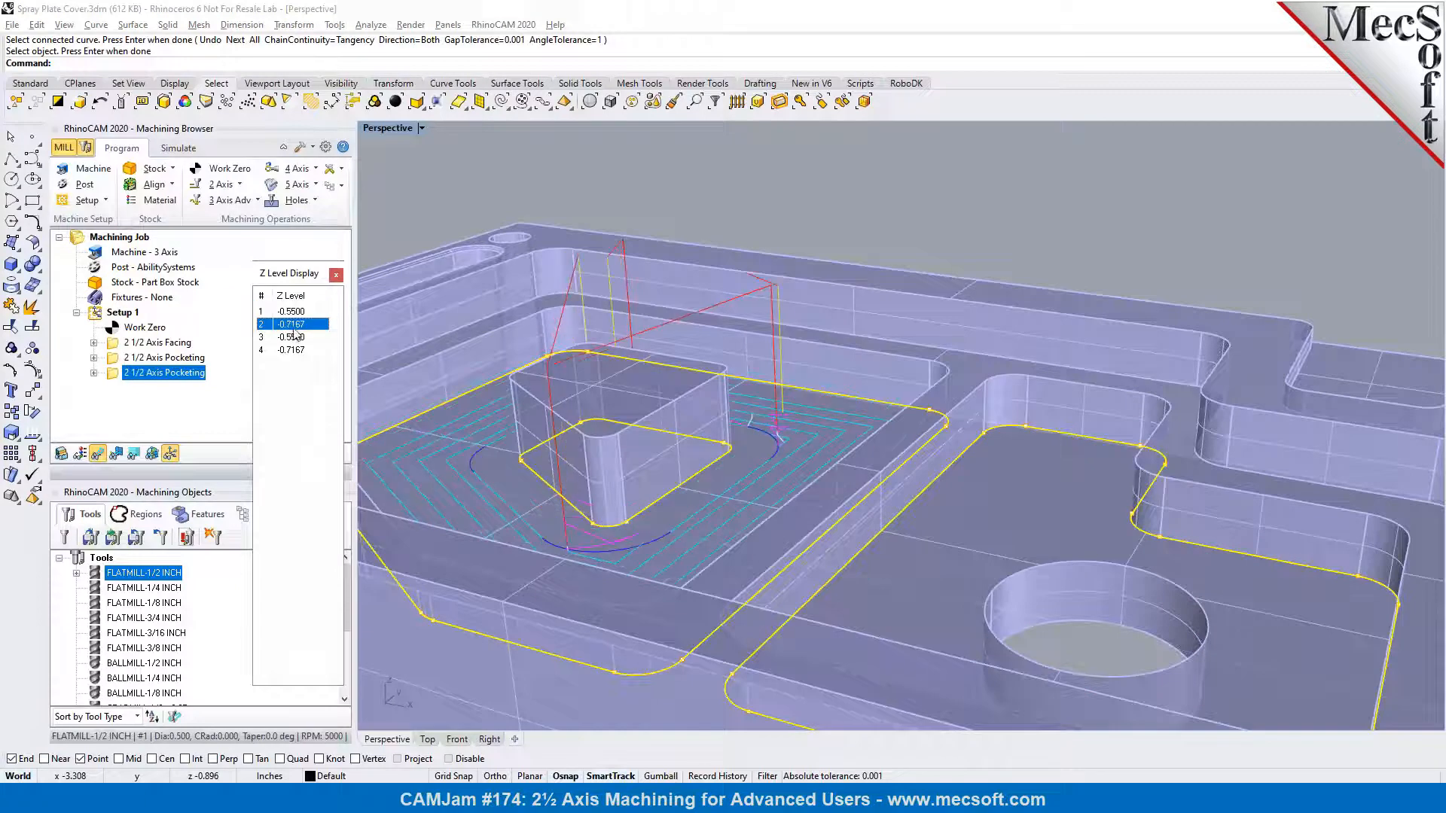
left_click(299, 317)
left_click(298, 326)
left_click(298, 312)
left_click(299, 325)
left_click(300, 338)
left_click(302, 351)
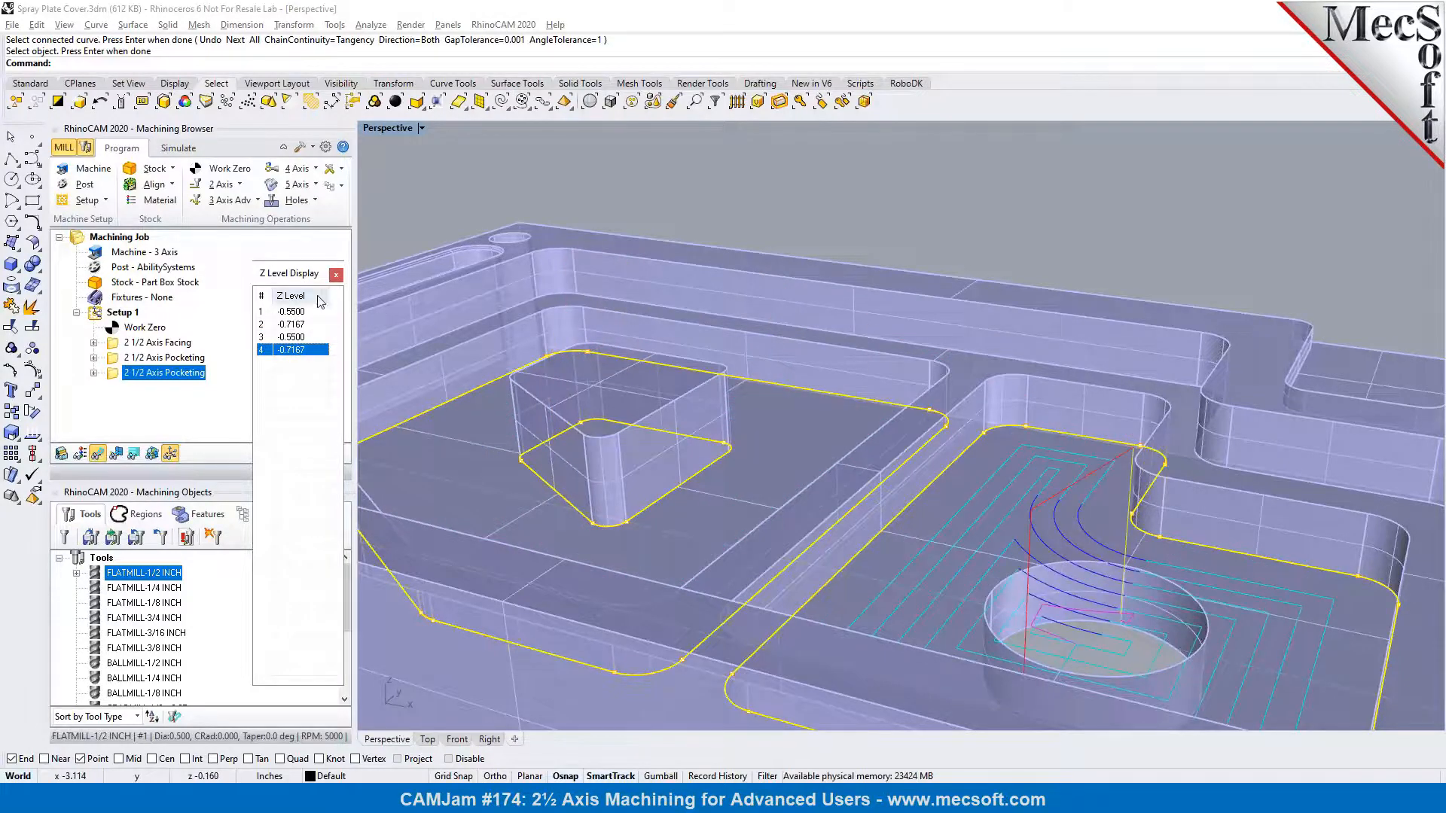
left_click(336, 279)
Simulate the second pocketing operation and inspect the cut stock around the island and in the neighbouring pocket
right_click_drag(960, 327, 939, 388)
scroll(939, 388, "down", 2)
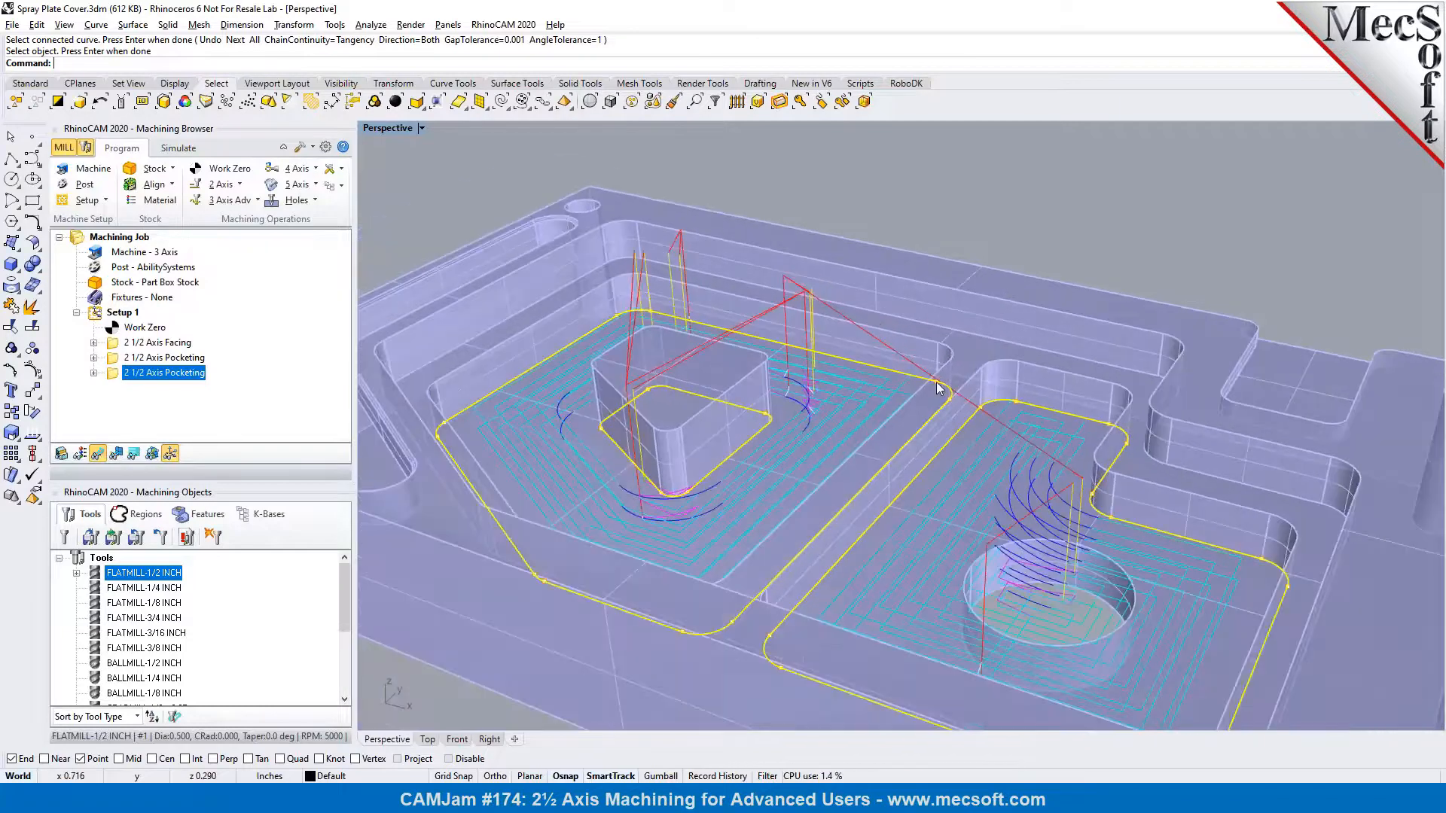
left_click(167, 149)
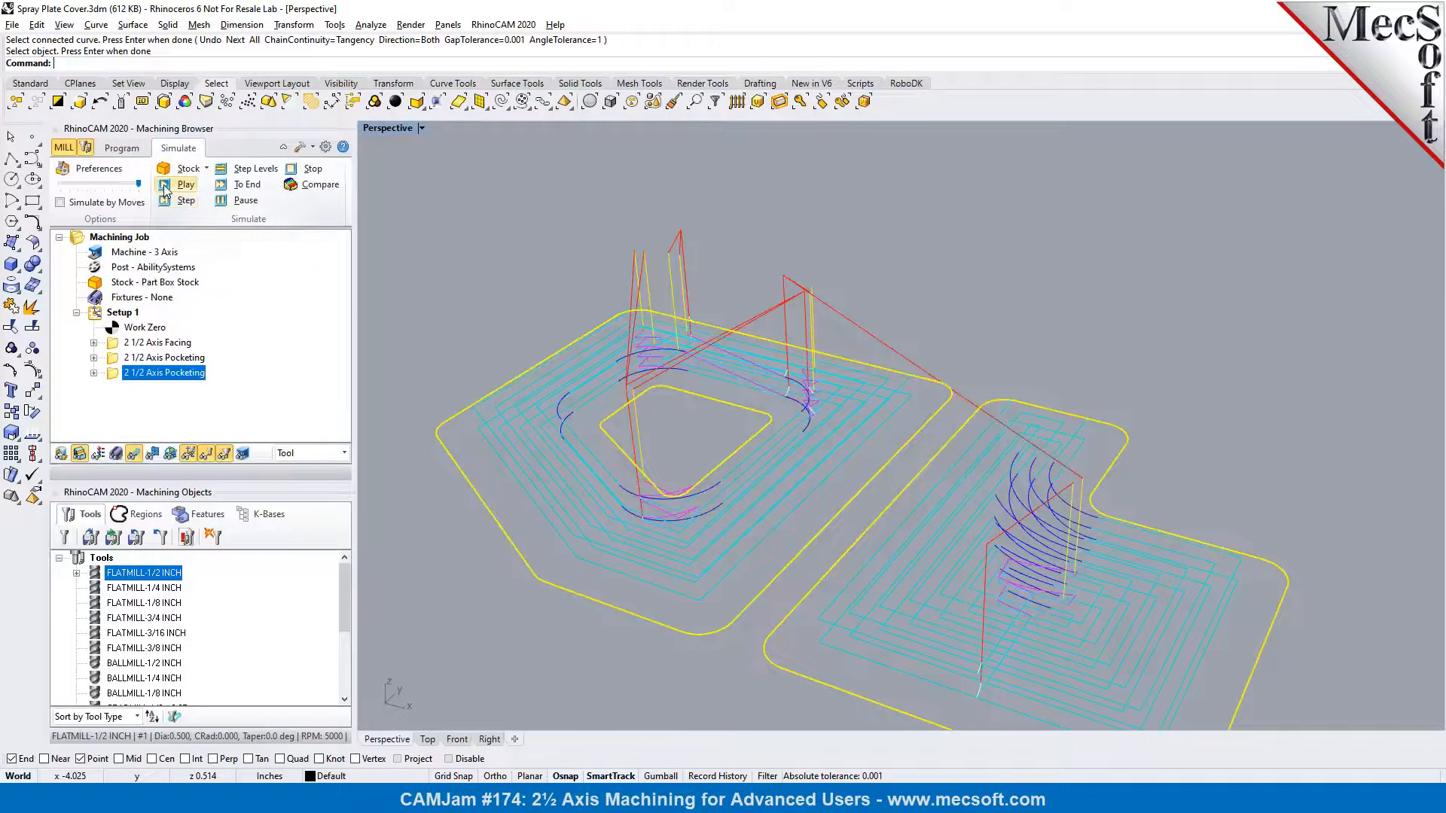
left_click(164, 186)
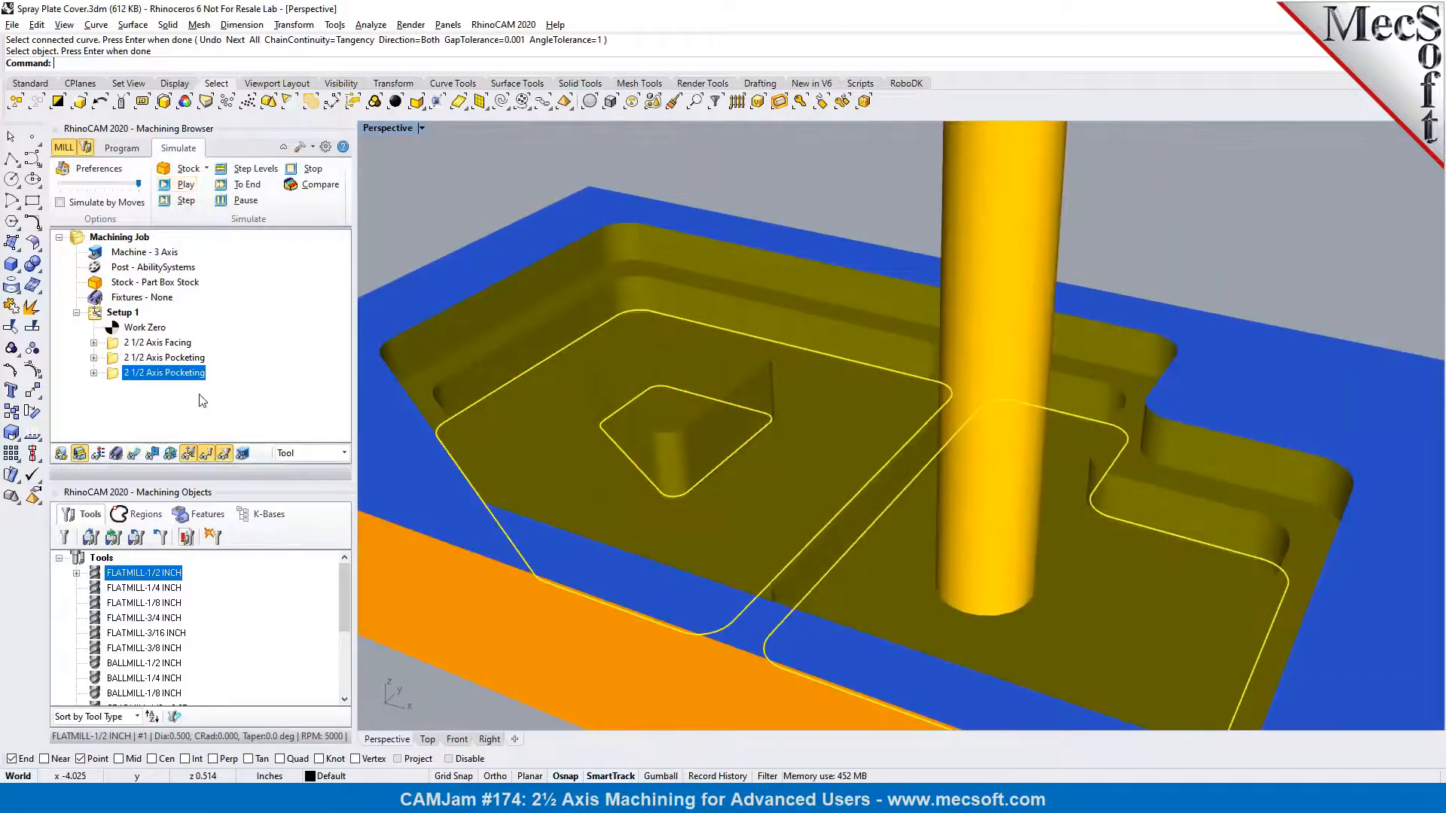
left_click(419, 206)
right_click_drag(733, 465, 936, 454)
scroll(880, 395, "down", 4)
scroll(880, 395, "up", 5)
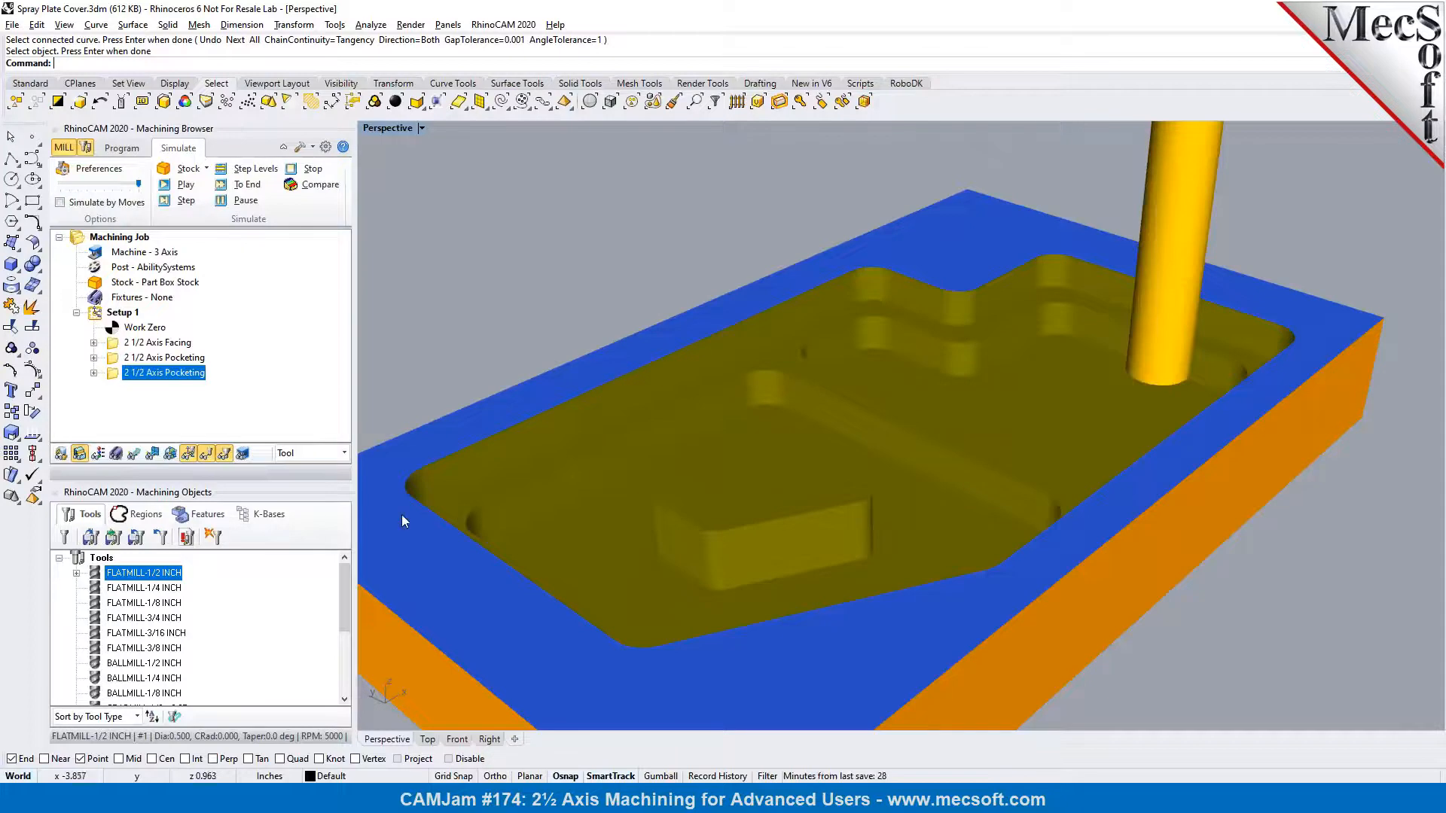
scroll(399, 509, "up", 3)
Show the part model together with the simulated stock and compare the machined pockets with the part edges
left_click(60, 455)
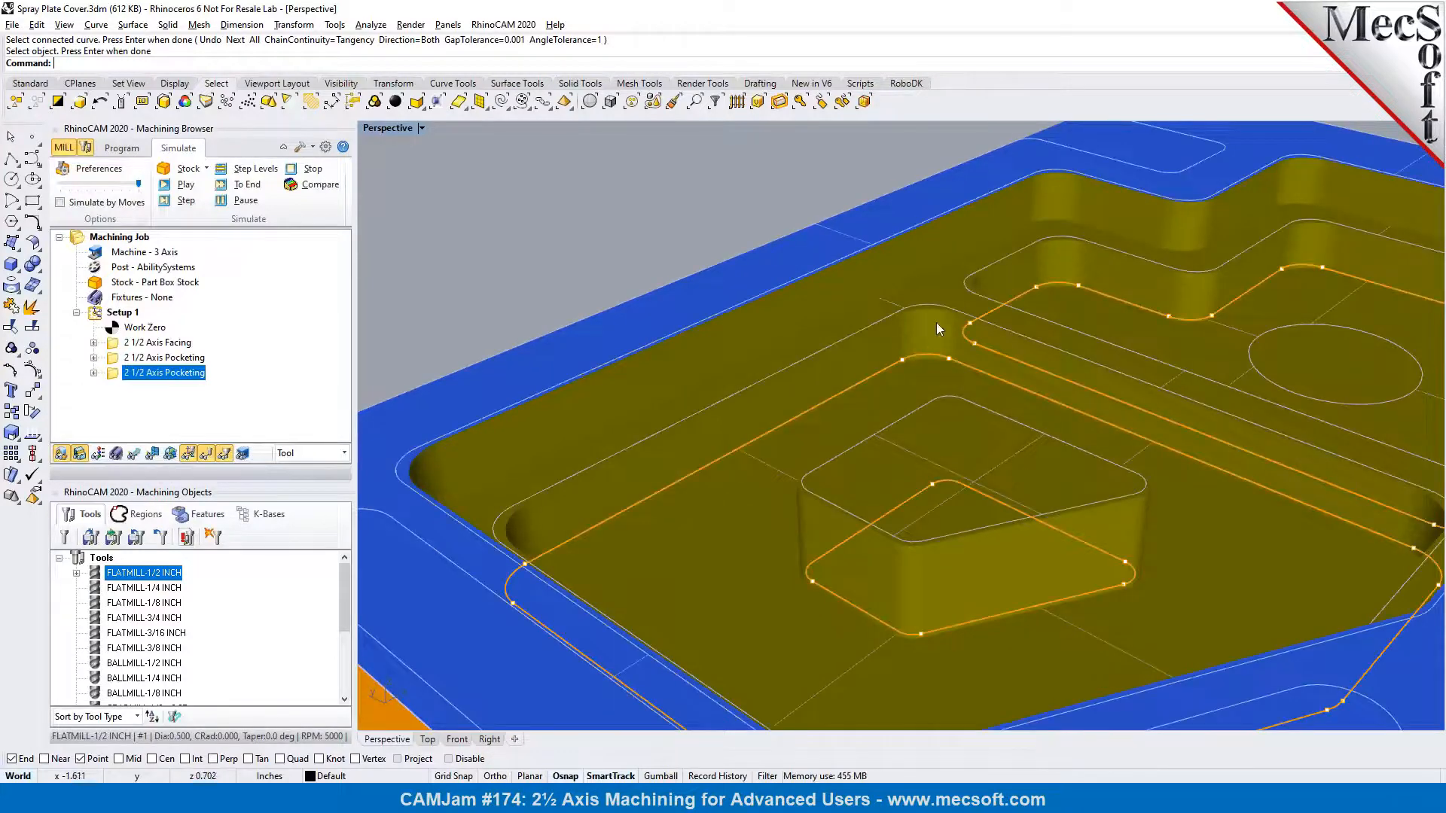
right_click_drag(1016, 349, 835, 363)
scroll(672, 377, "down", 7)
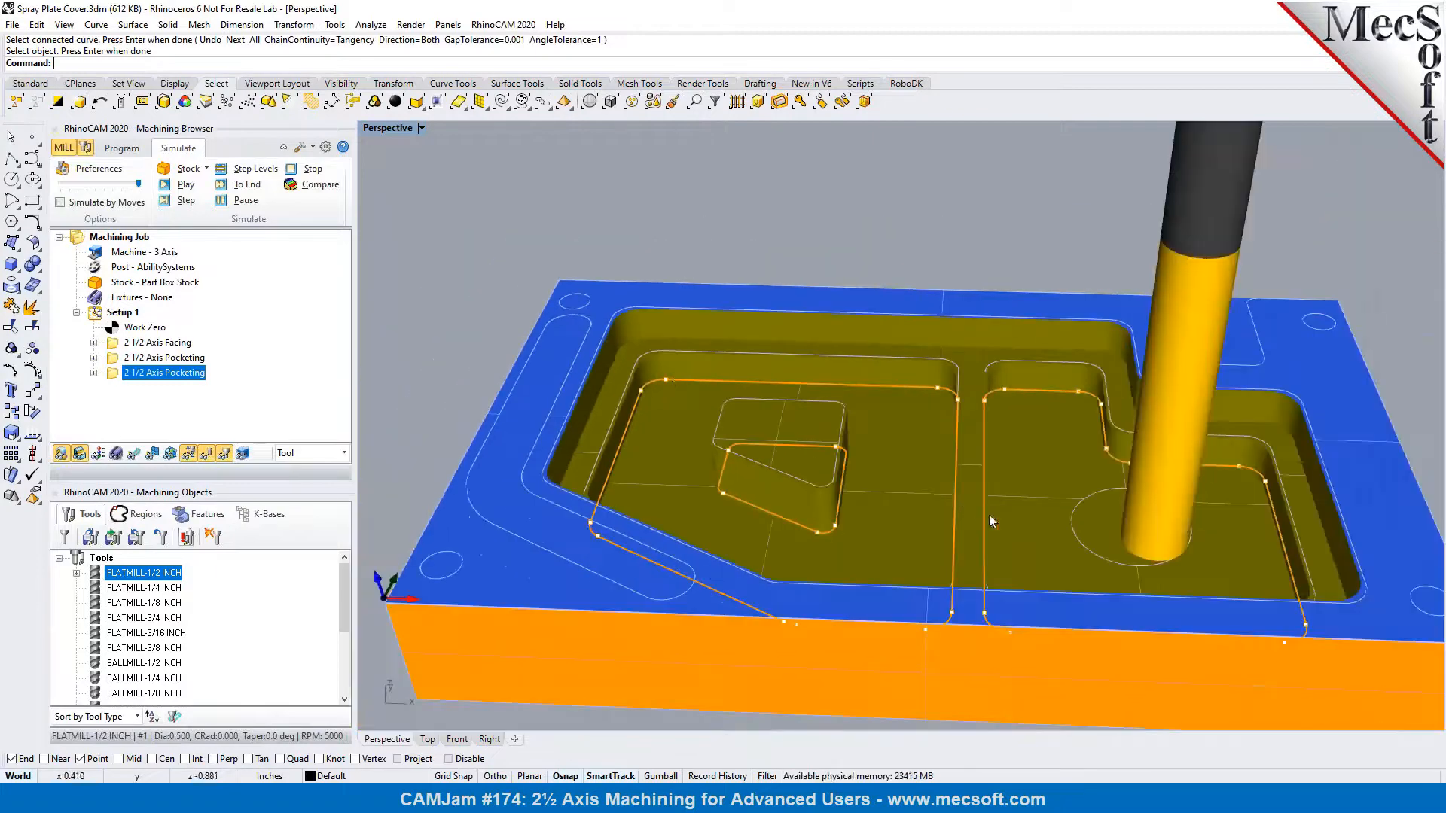
right_click_drag(989, 514, 944, 506)
scroll(1172, 518, "up", 2)
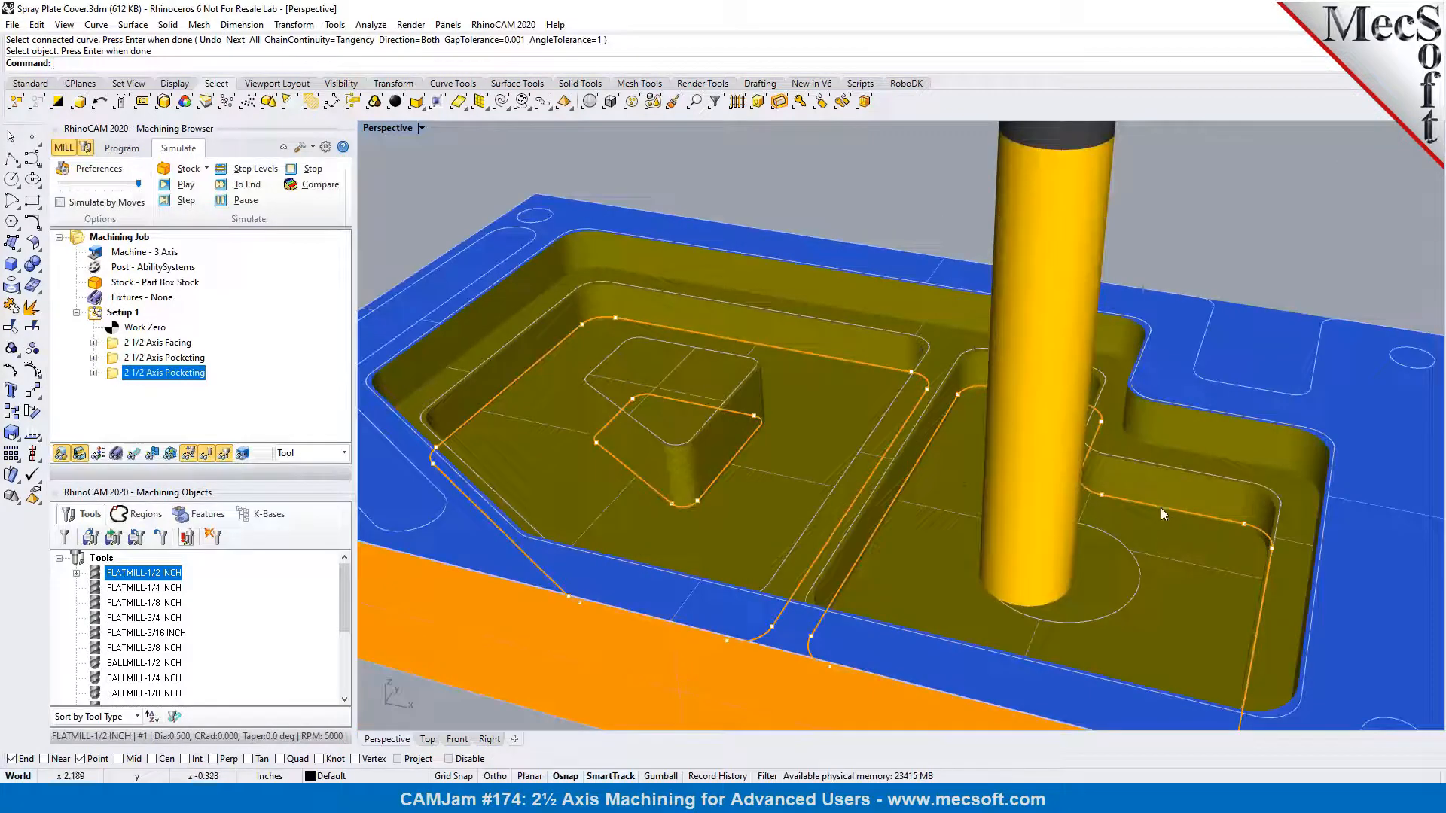
Return to programming and create a 2 1/2 Axis Facing operation for the shallow open-sided pocket near the plate's corner hole
left_click(133, 152)
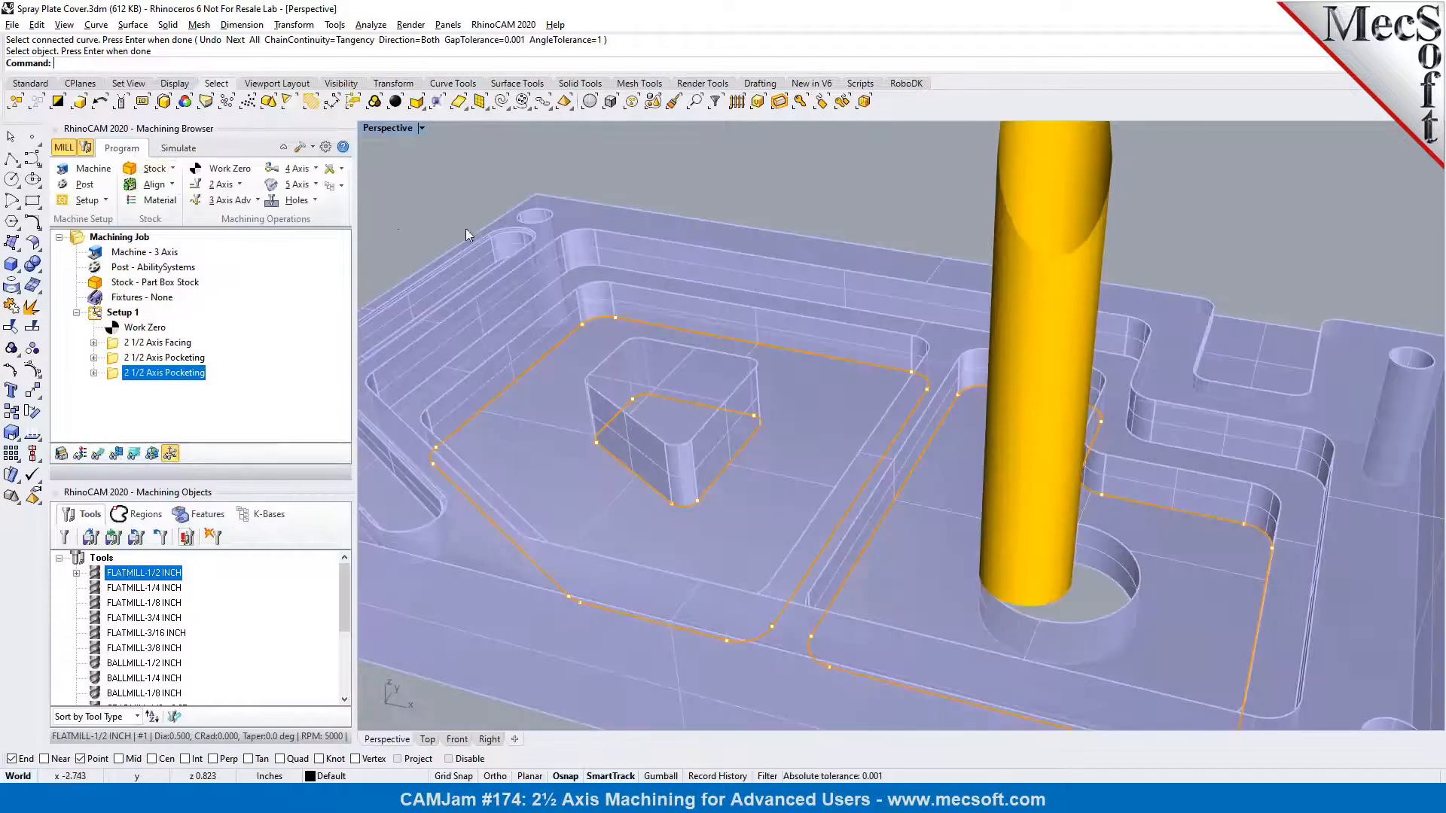
scroll(676, 391, "down", 1)
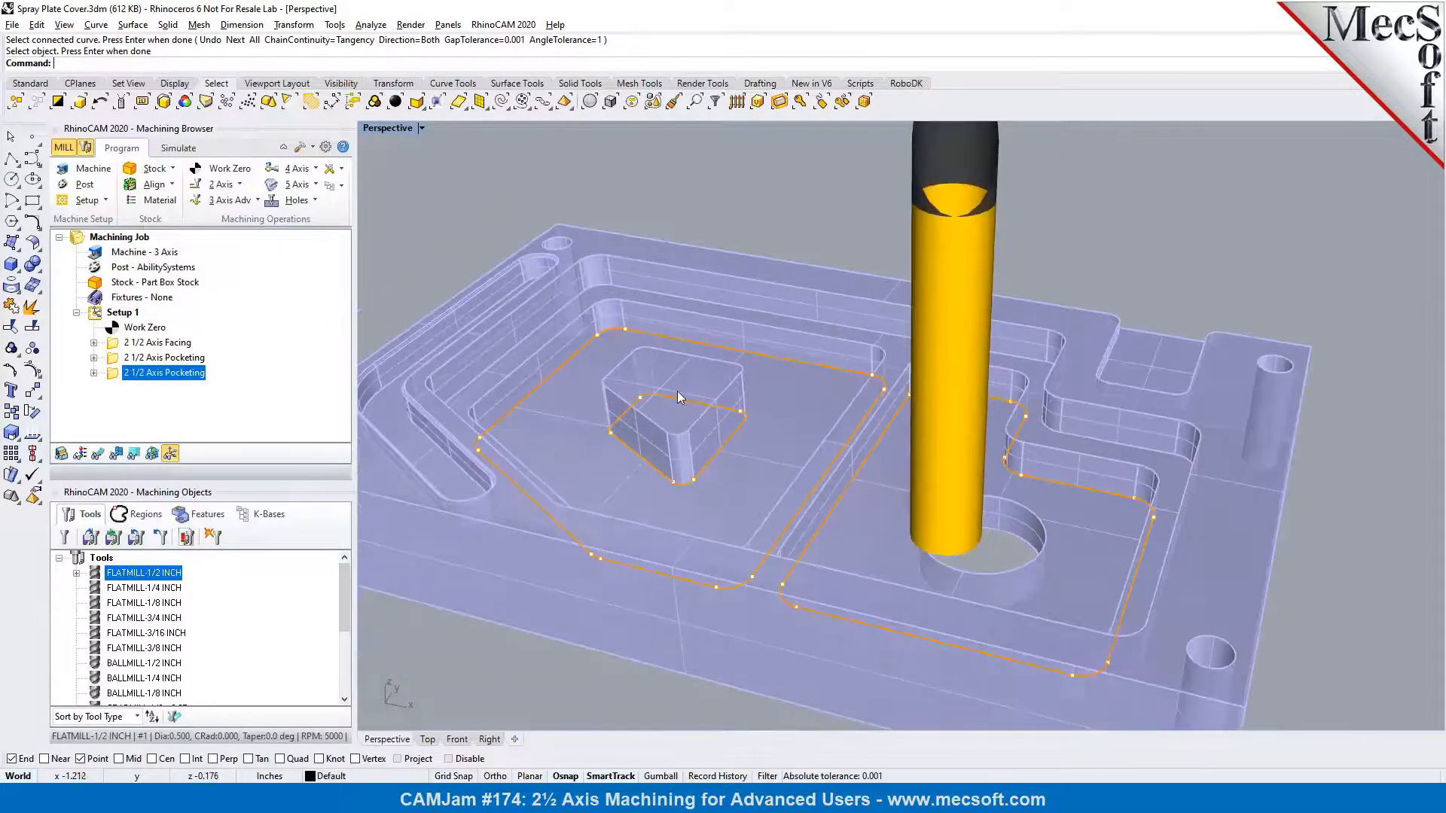
right_click_drag(896, 520, 1014, 477)
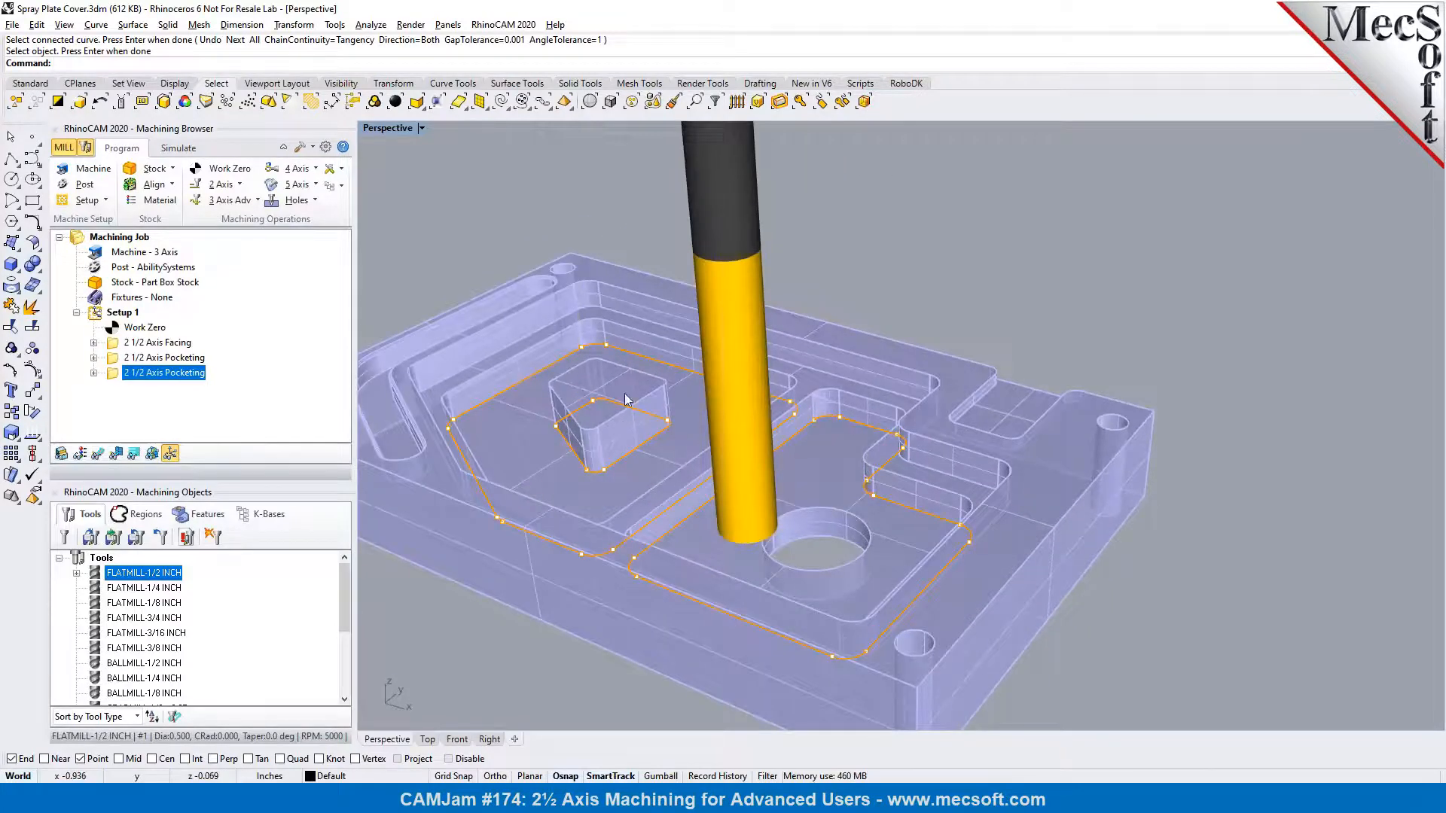
scroll(1001, 426, "up", 5)
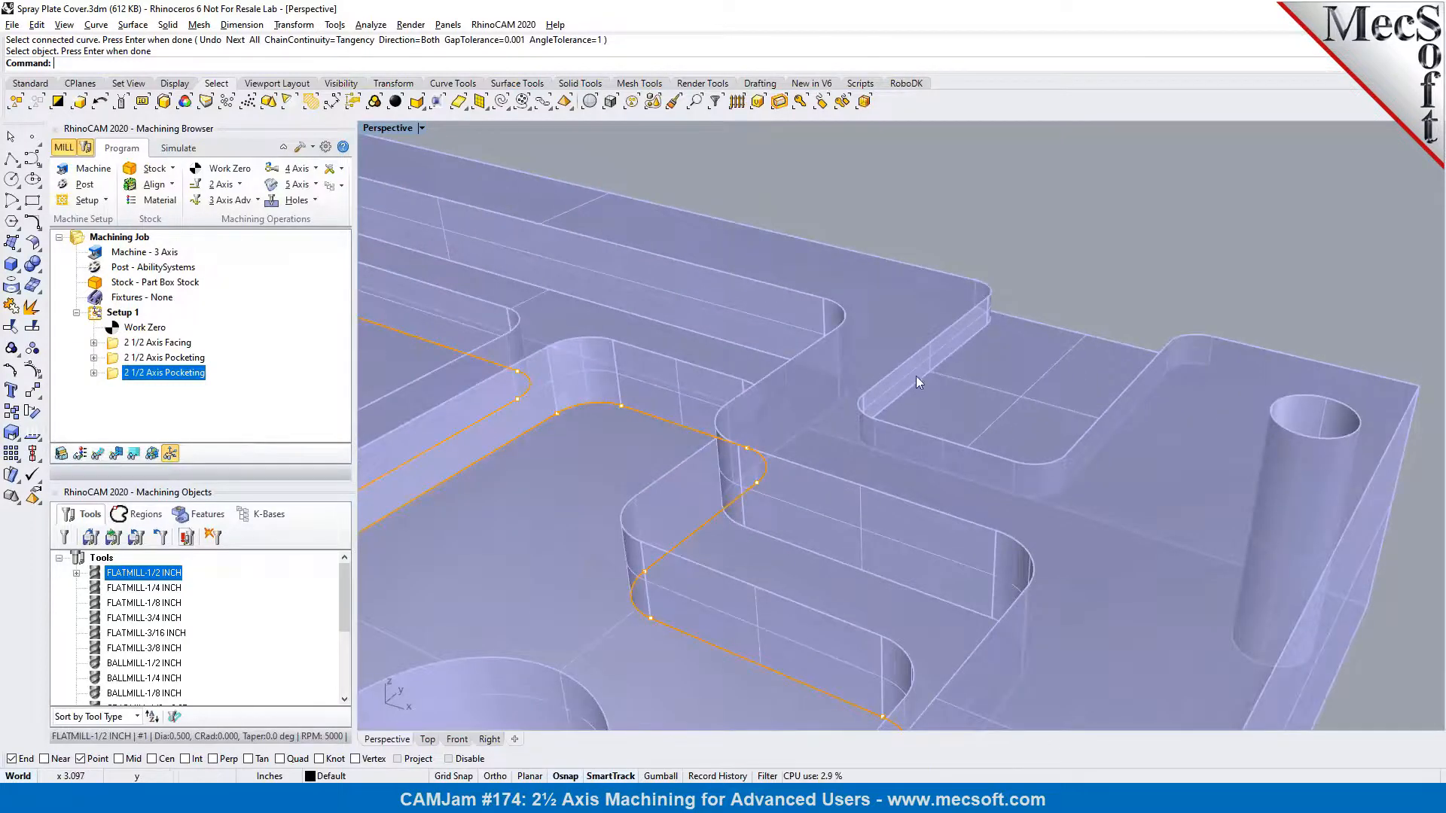
right_click_drag(932, 318, 734, 505)
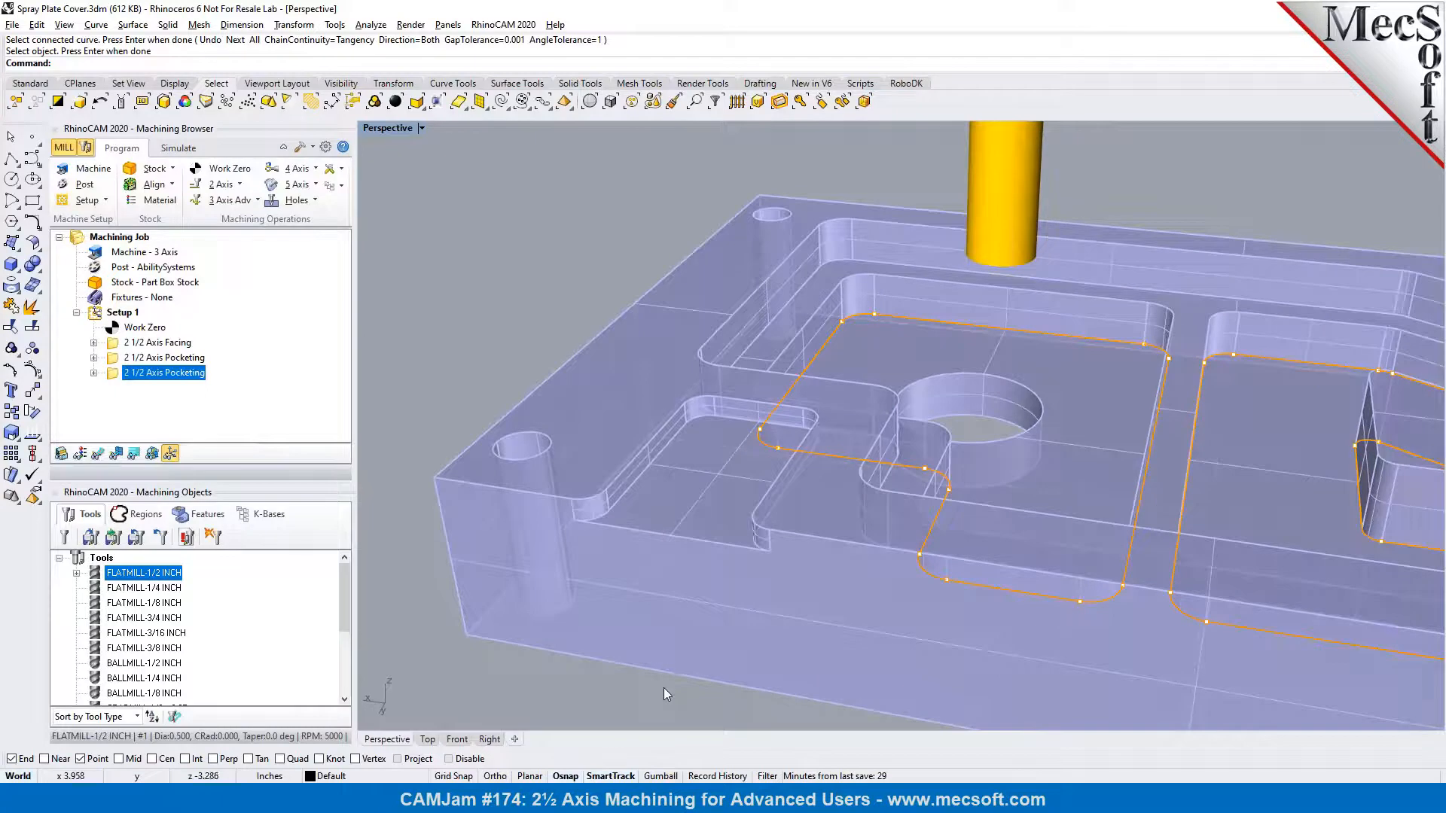
right_click_drag(812, 488, 734, 482)
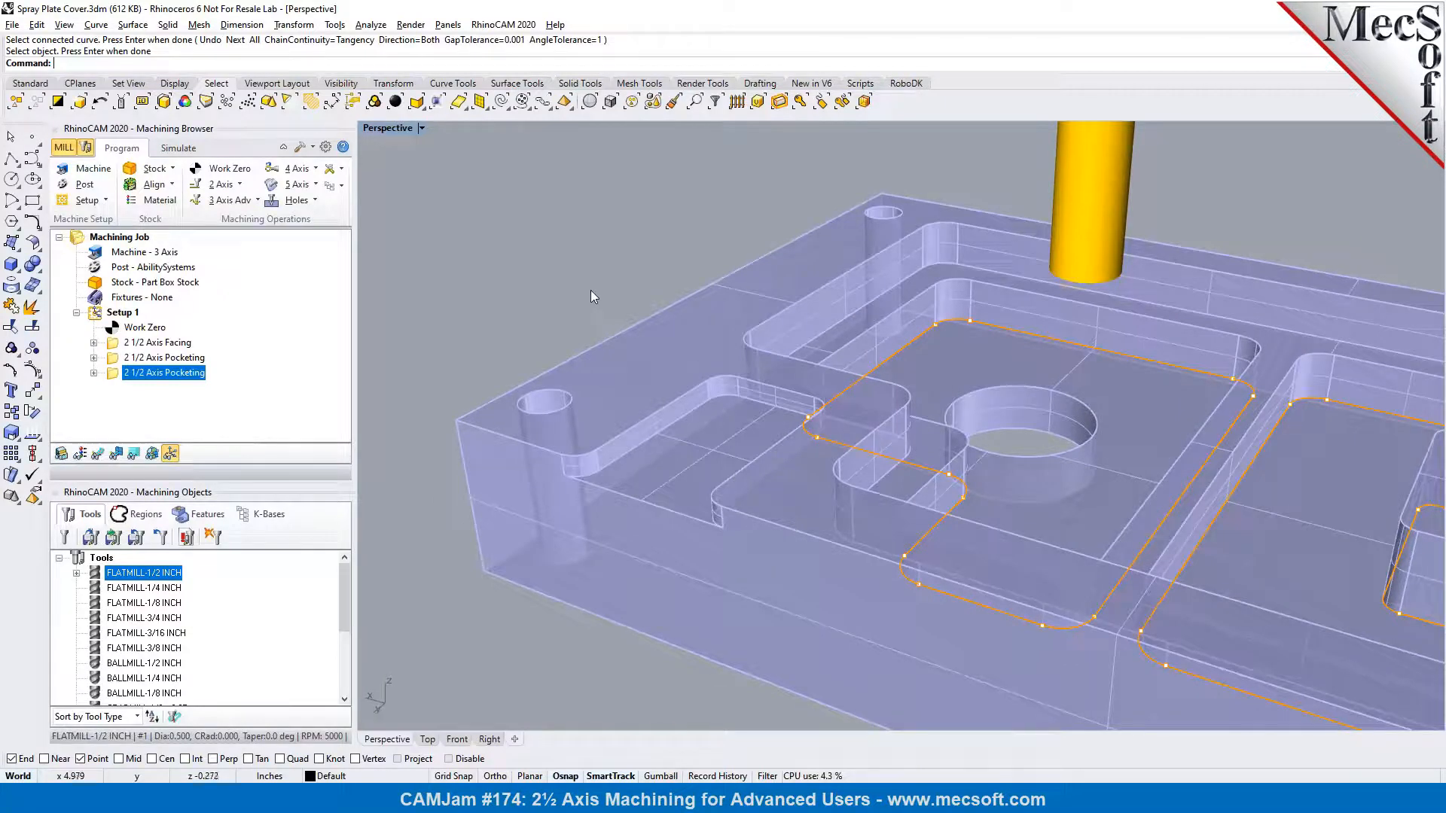
left_click(241, 185)
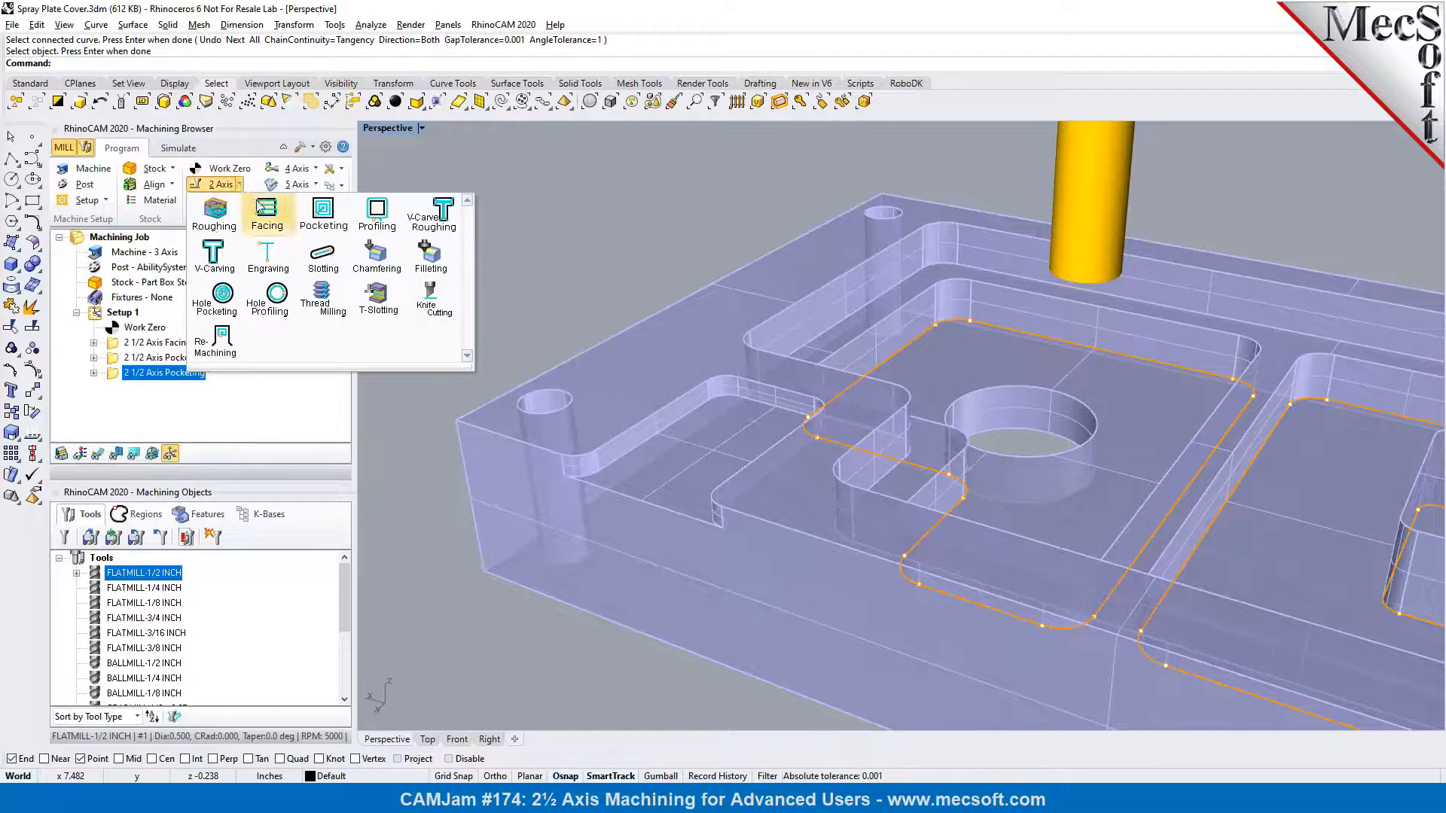
left_click(265, 225)
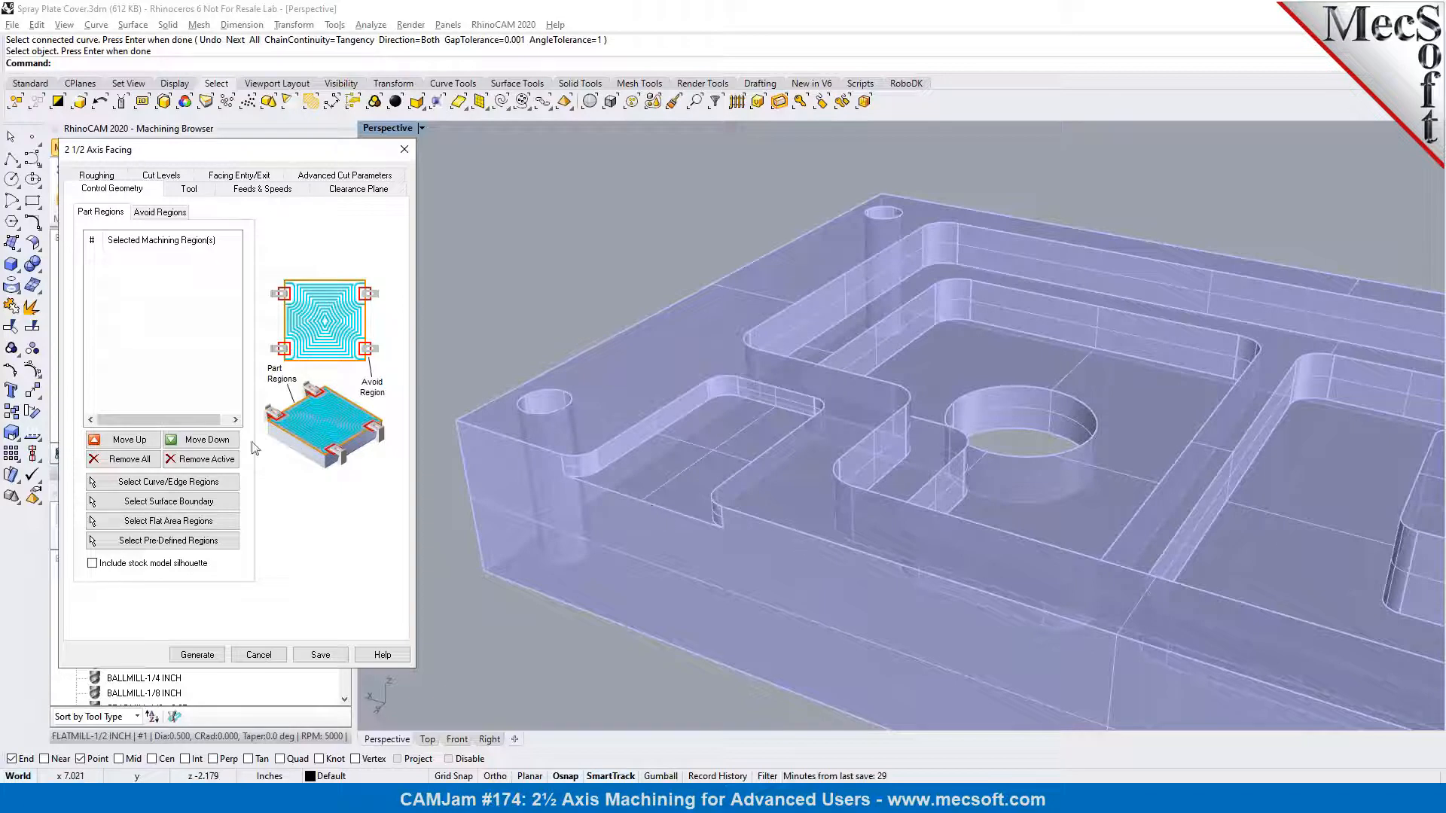
Select the connected upper edges of the shallow open-sided pocket as the facing operation's part regions
left_click(162, 486)
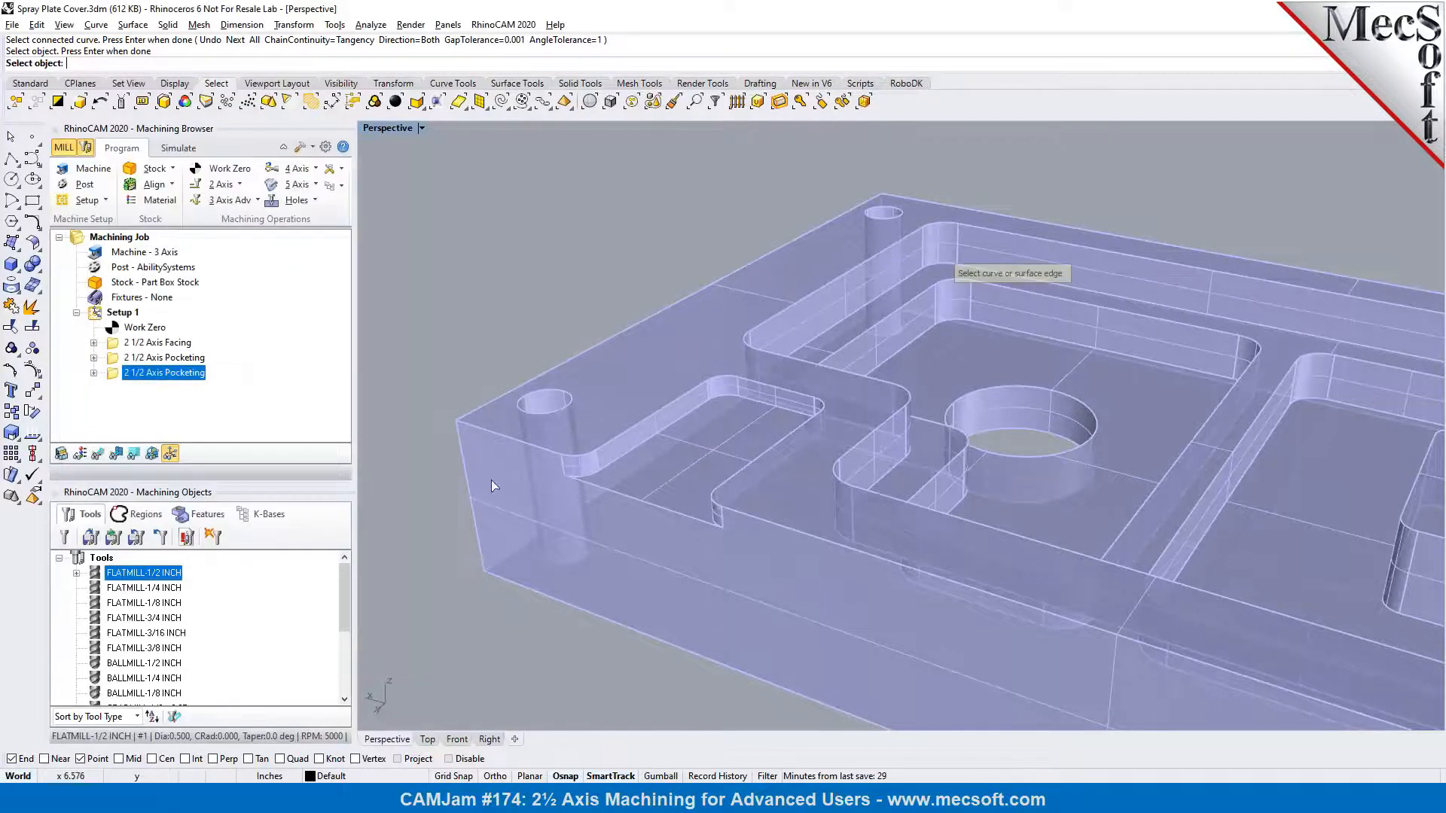
left_click(648, 421)
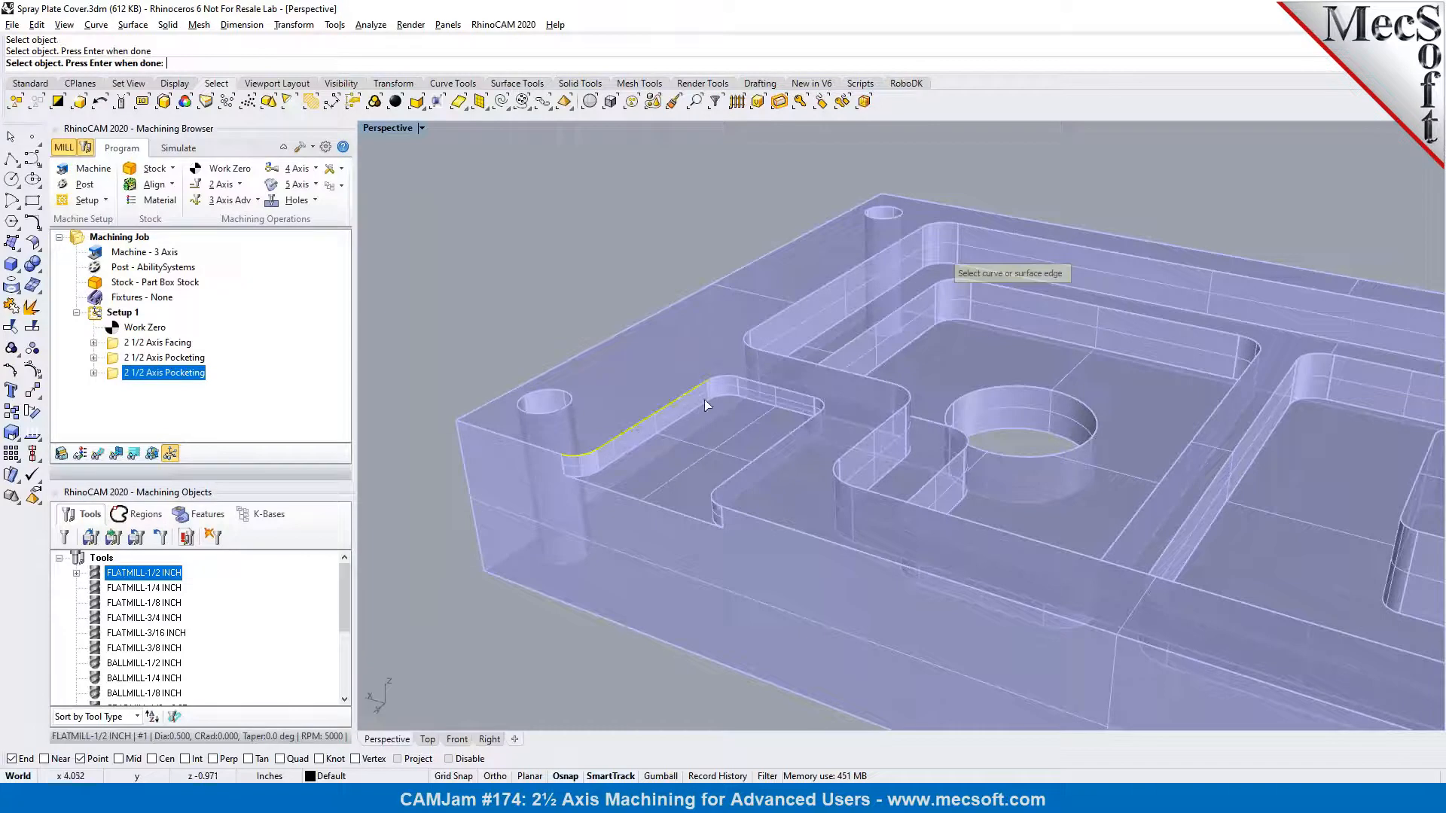
left_click(725, 377)
left_click(762, 384)
left_click(821, 403)
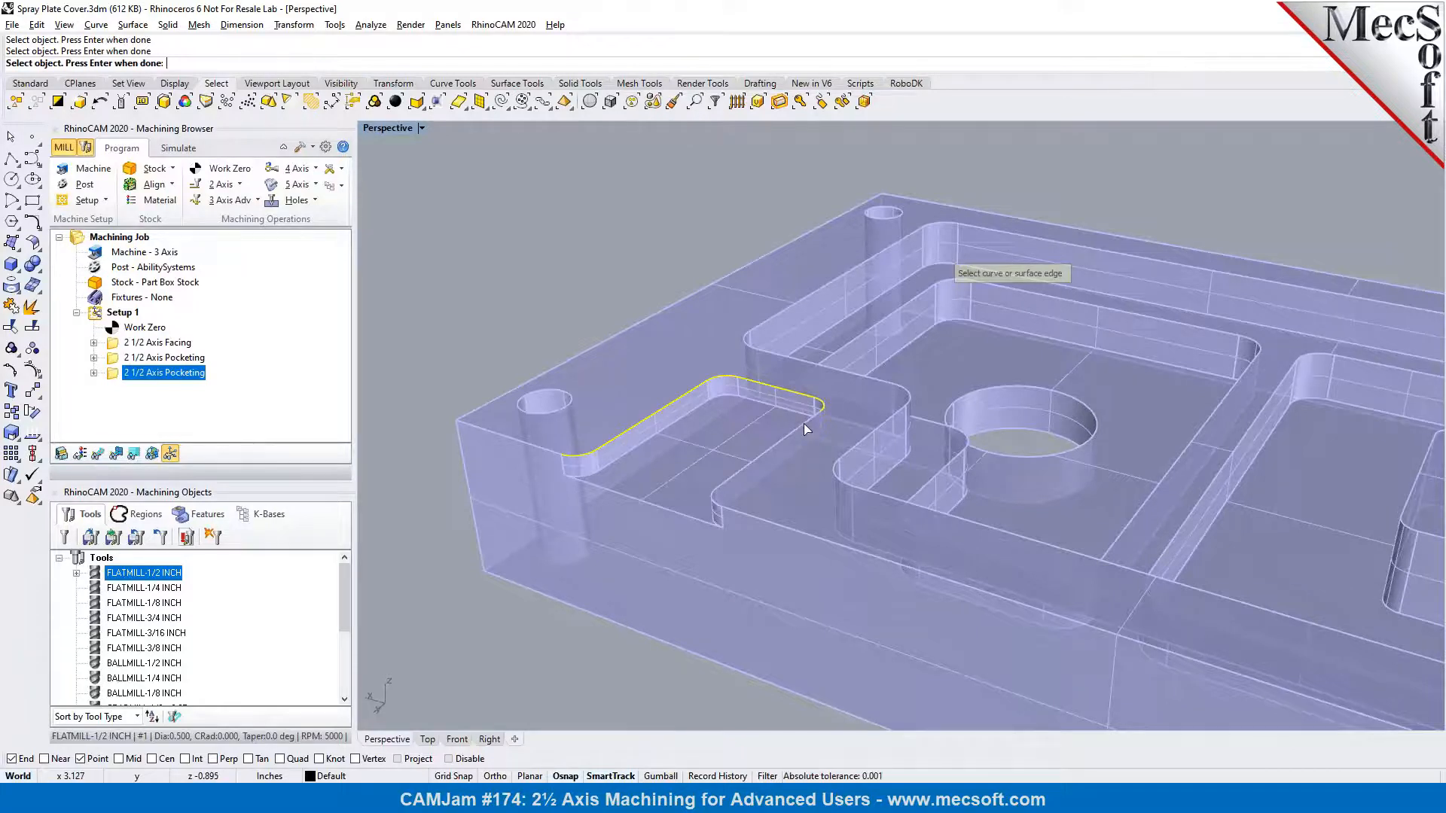
left_click(806, 424)
key("Return")
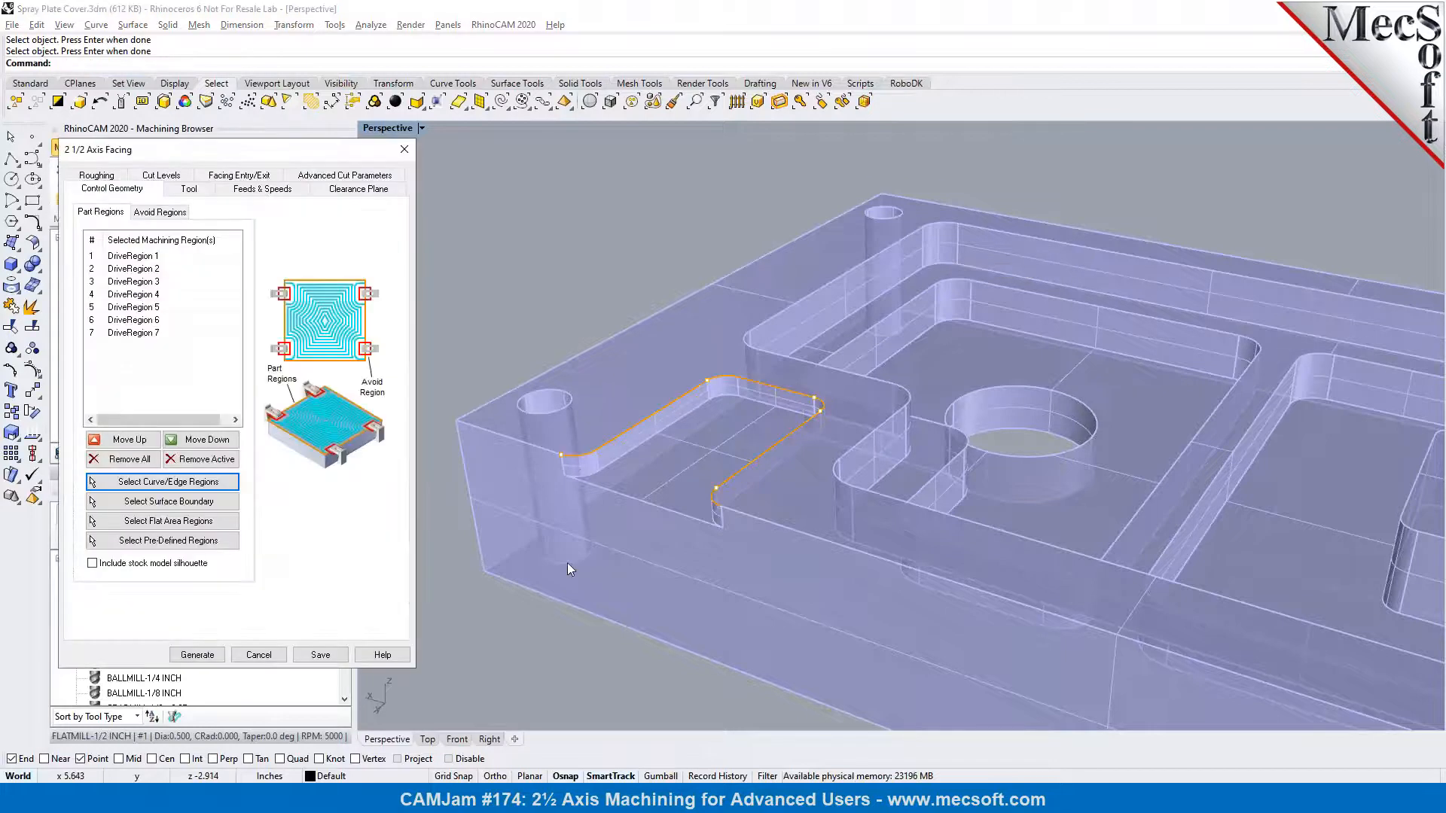
Assign the FLATMILL-1/4 INCH tool to the facing operation and review its feeds, speeds and clearance plane settings
left_click(189, 189)
scroll(703, 390, "up", 3)
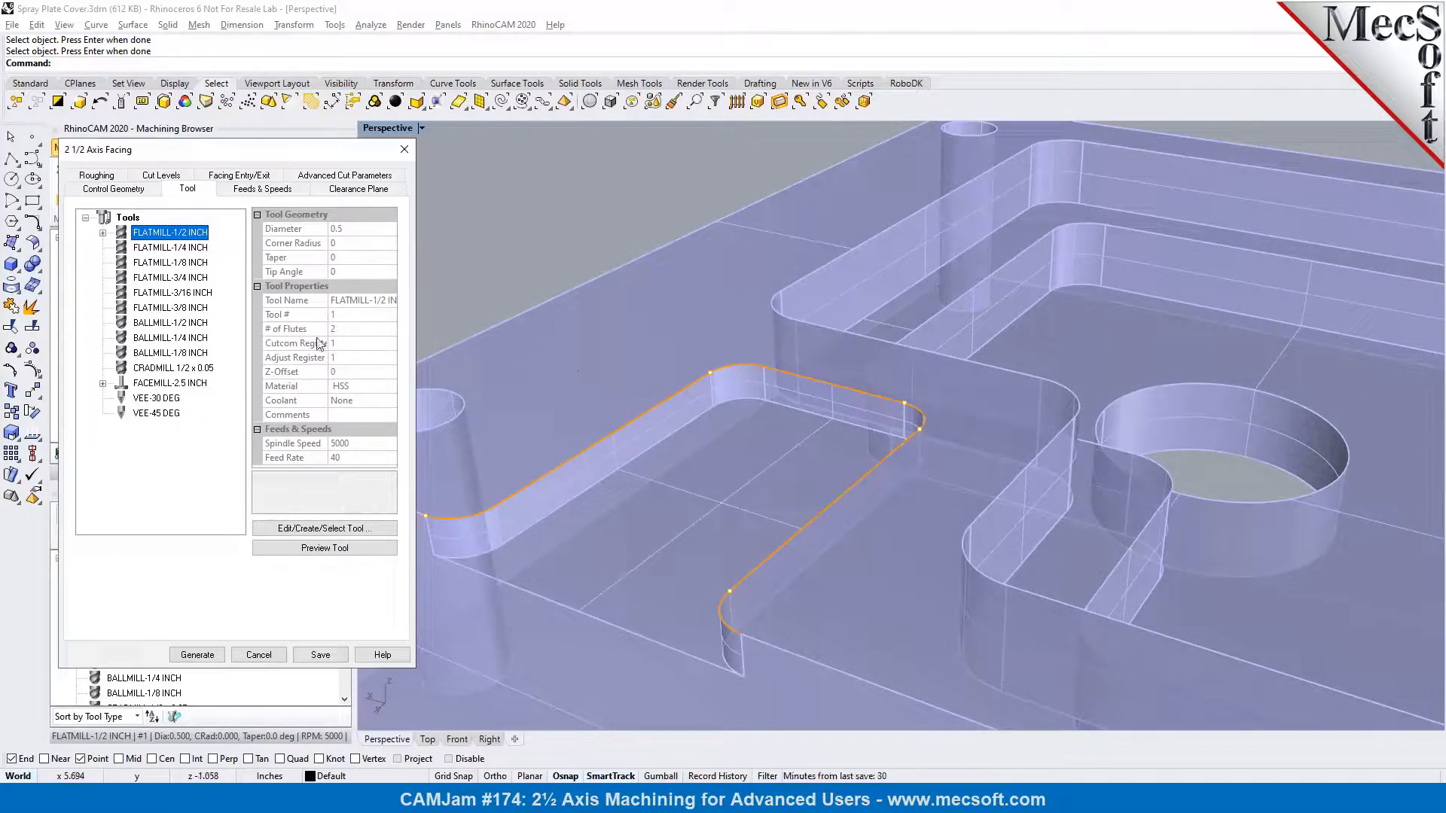
left_click(177, 249)
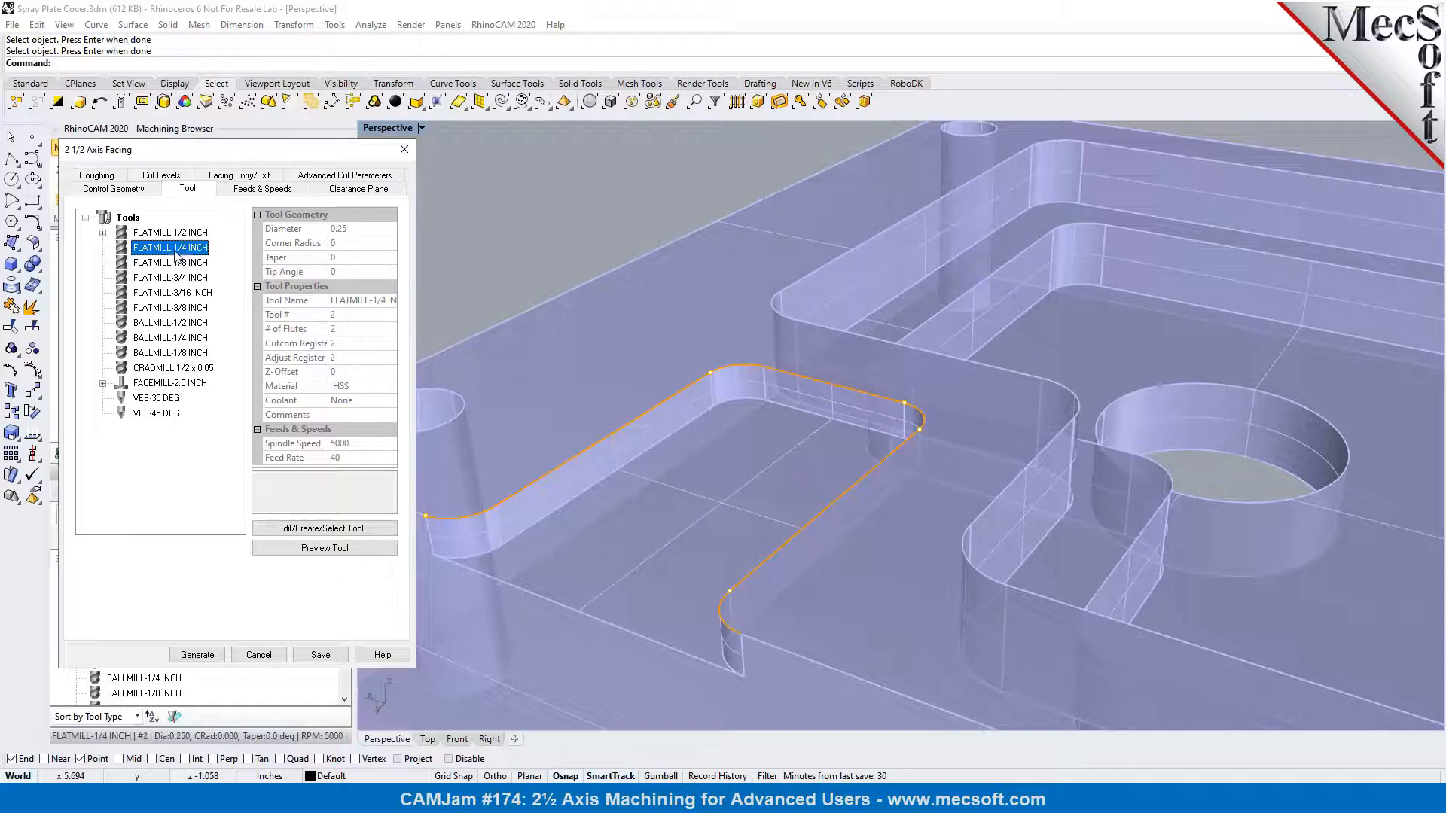
left_click(257, 190)
left_click(320, 191)
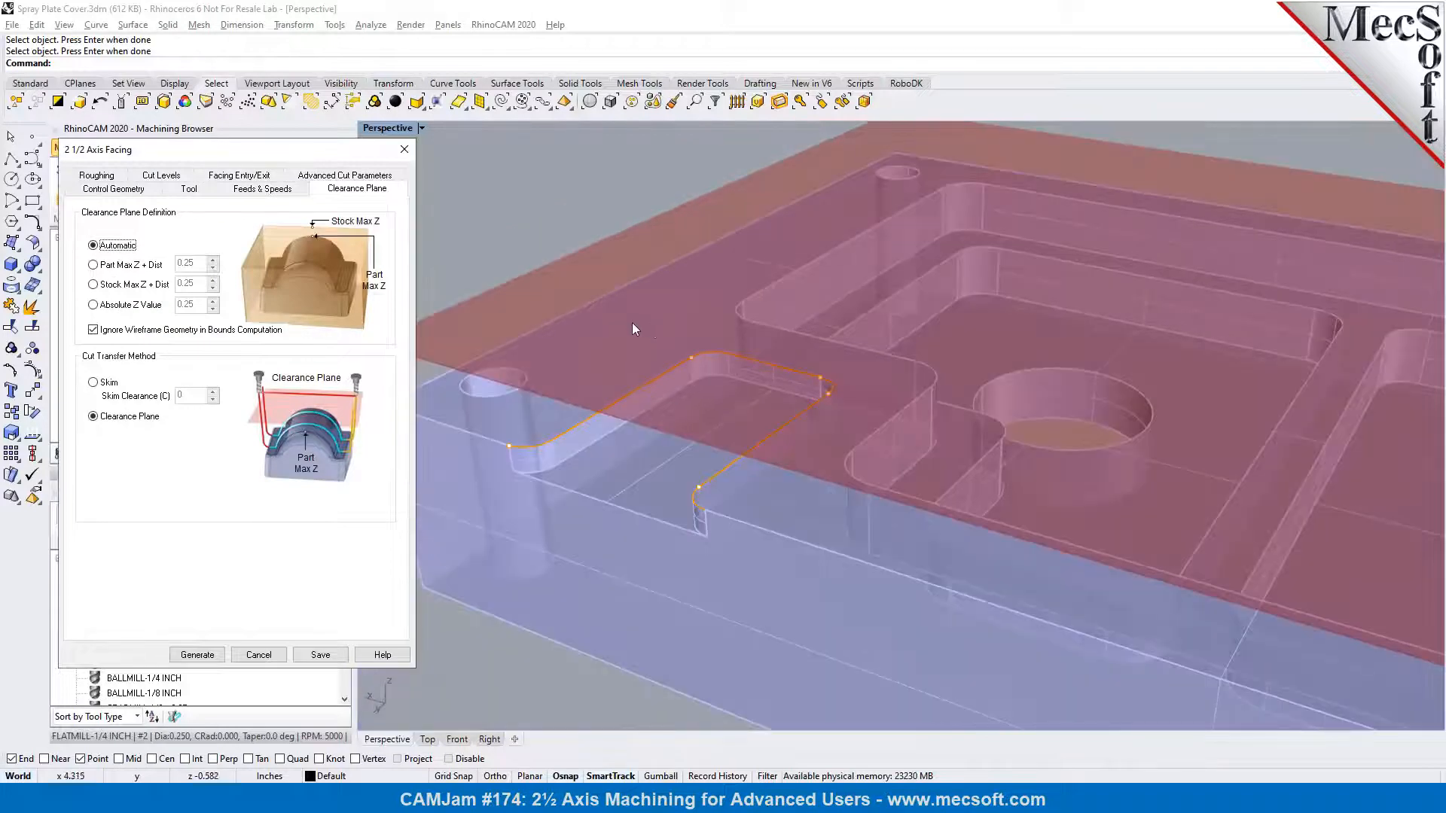
Set the stock allowance of the facing operation to 0 in its roughing parameters
left_click(103, 176)
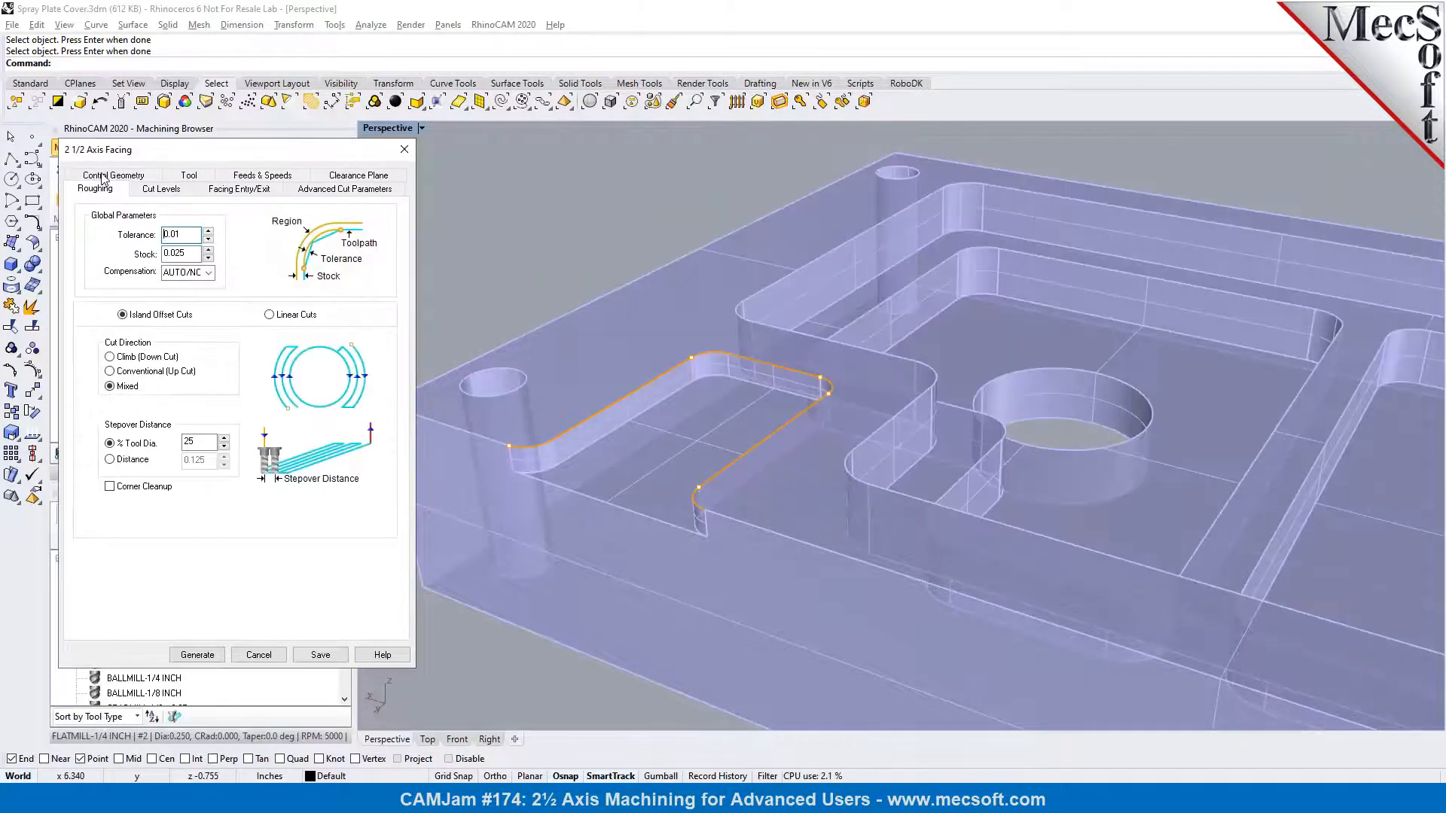
left_click_drag(199, 254, 160, 254)
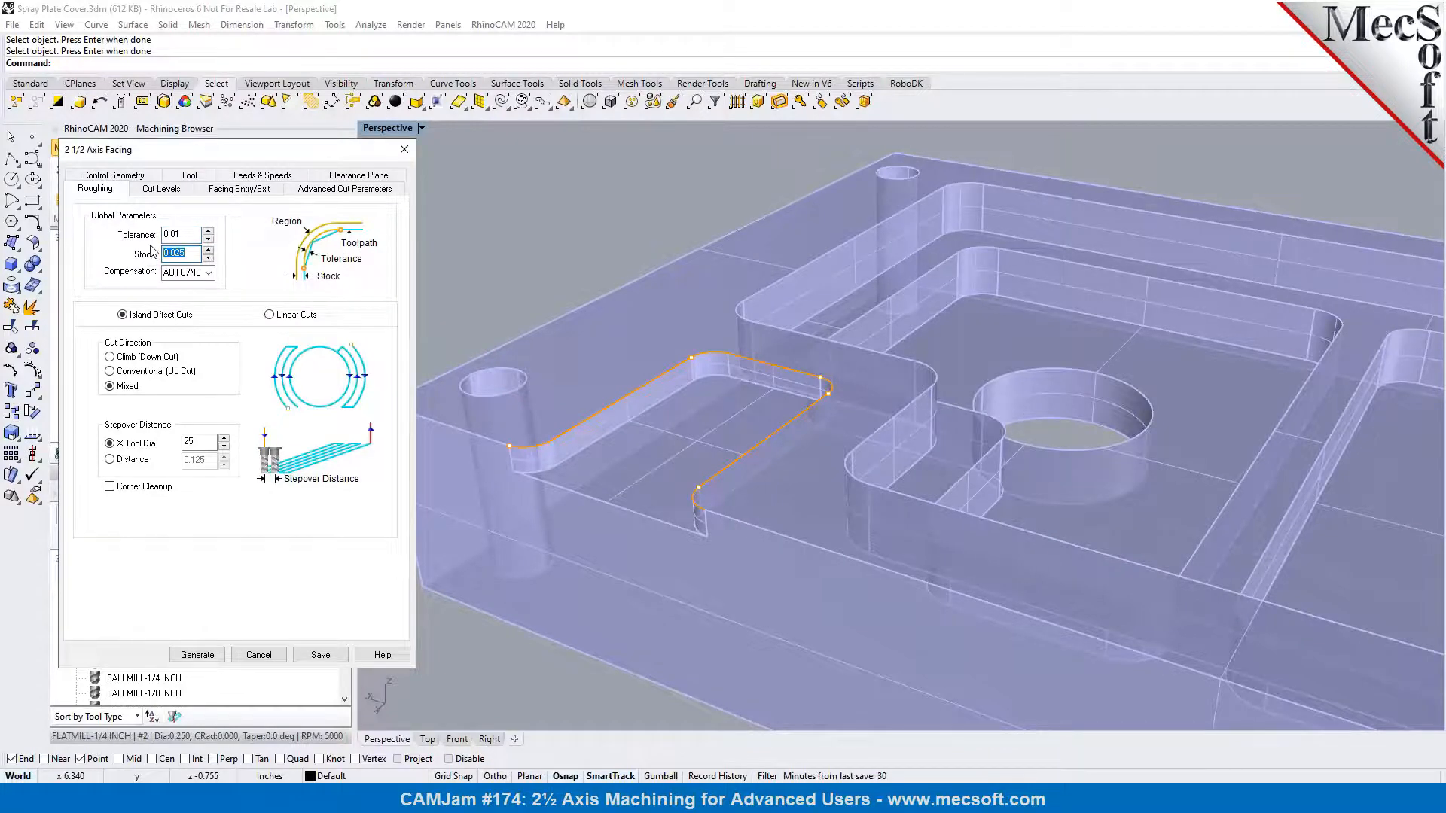
type("0")
Set the facing operation's total cut depth to 0.125 from two points on the open-sided pocket's wall and generate the toolpath
left_click(176, 195)
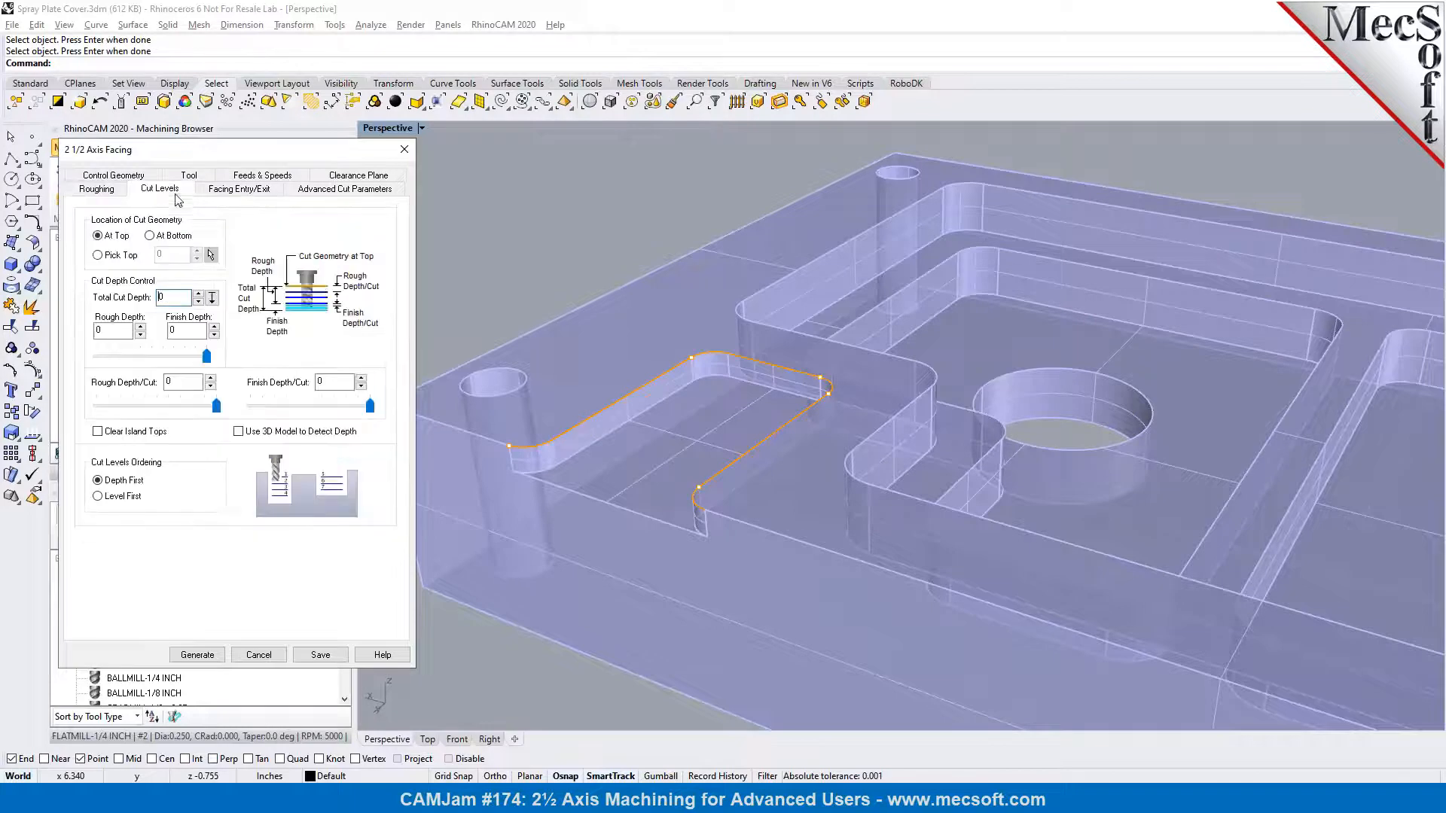
left_click(213, 301)
scroll(393, 461, "up", 3)
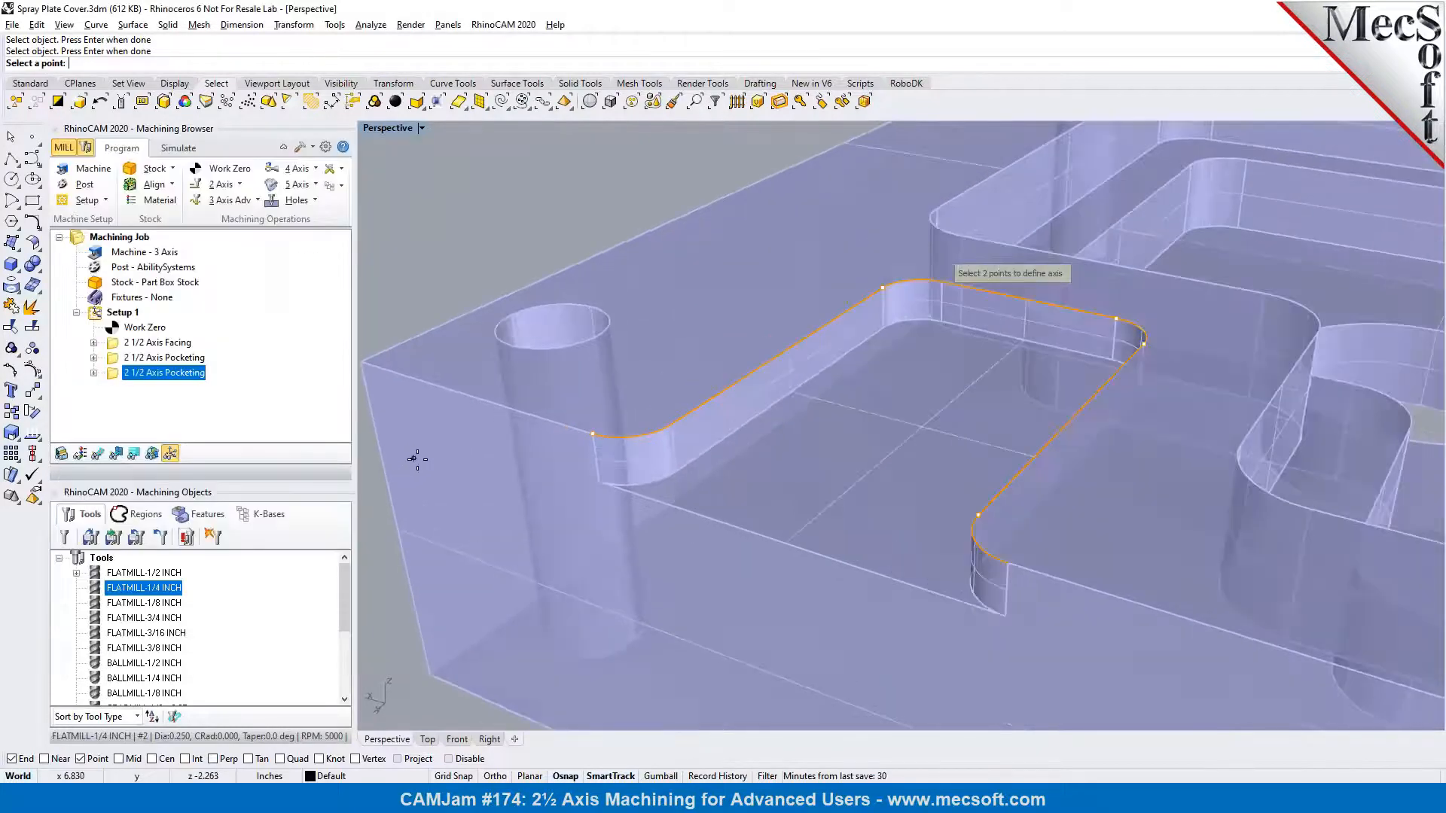
left_click(586, 432)
left_click(589, 484)
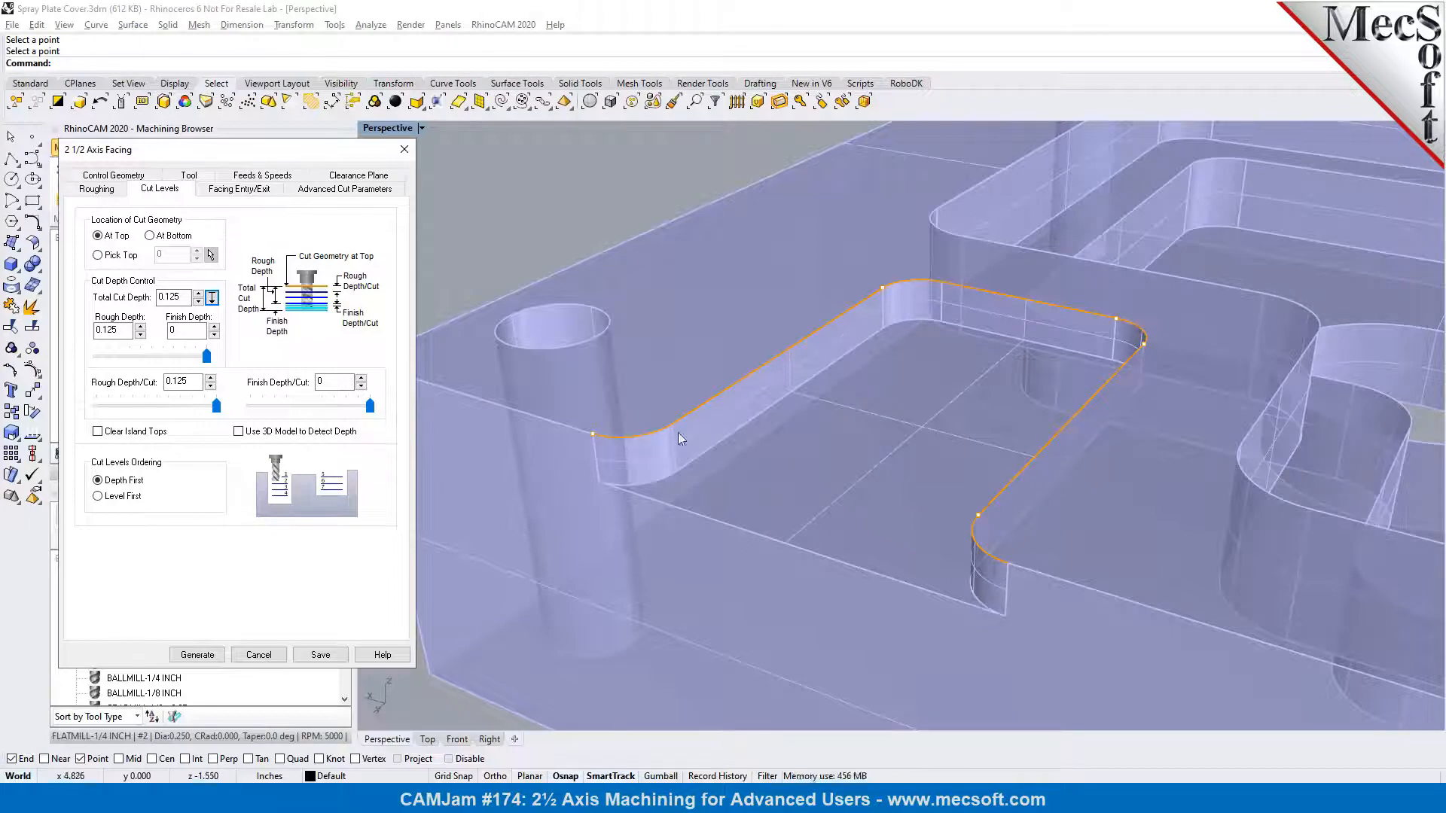
scroll(631, 417, "down", 3)
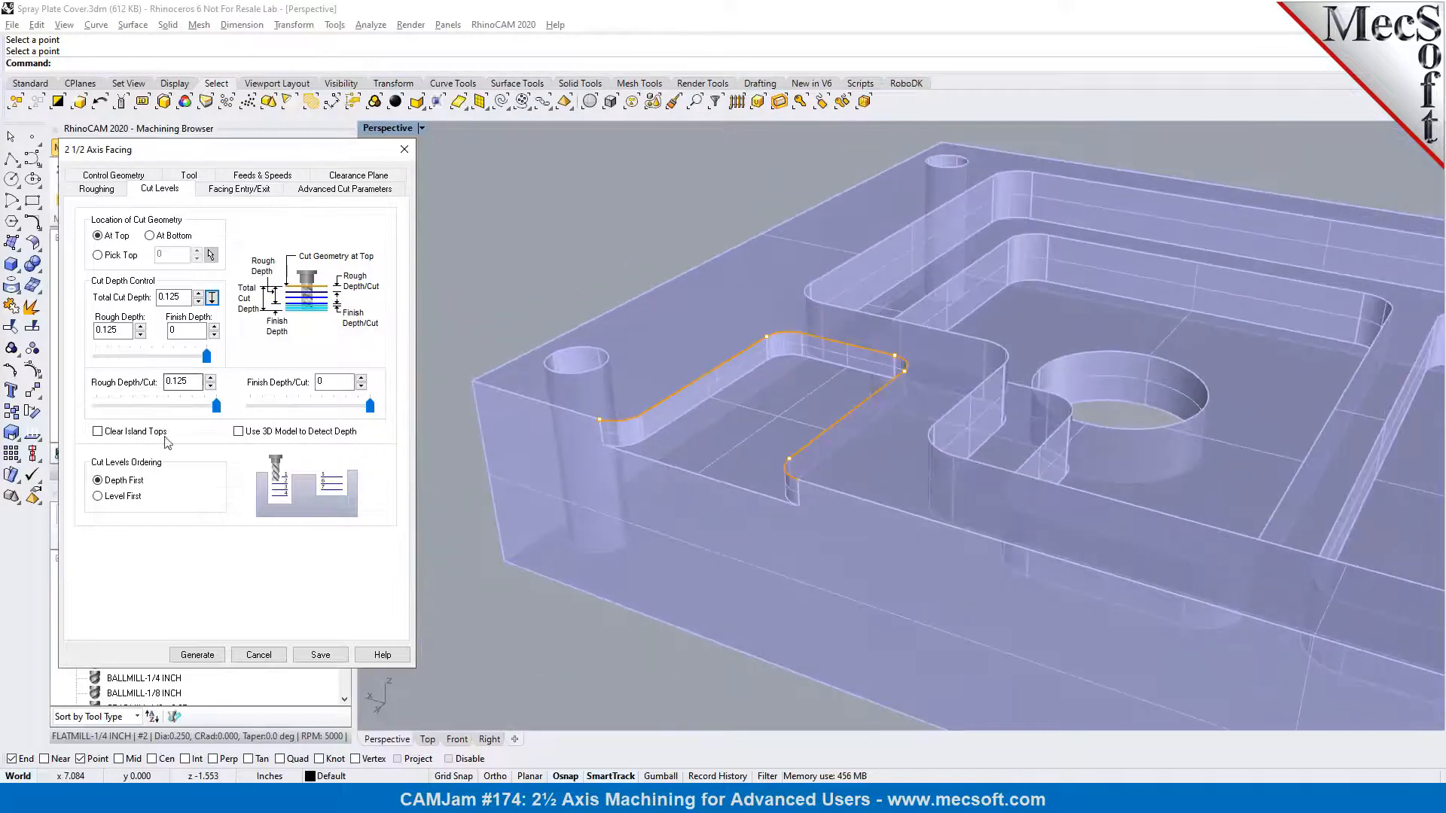
left_click(197, 655)
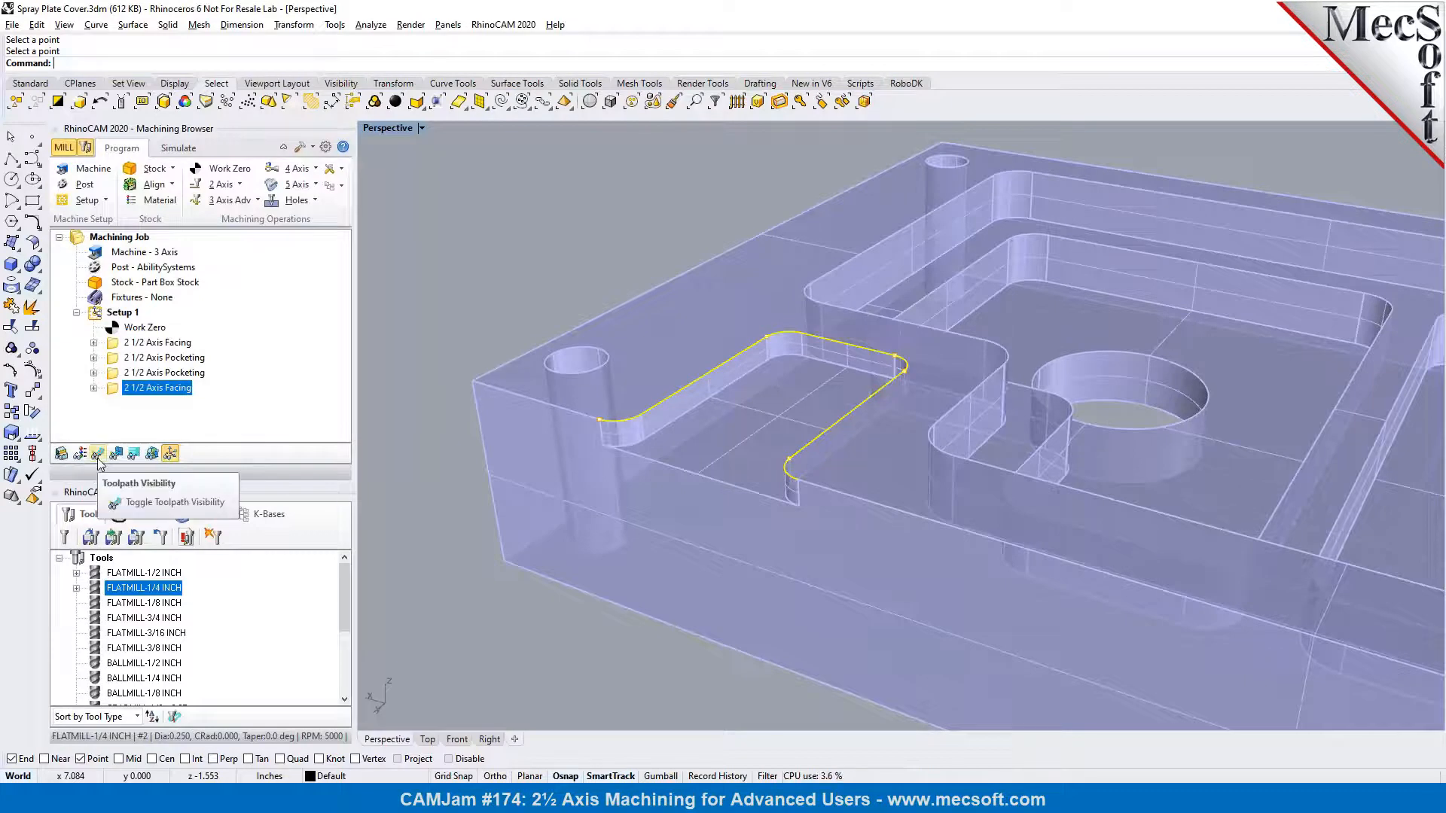
Show the facing toolpath and examine its entries, cuts and exits along the pocket's open side
left_click(98, 455)
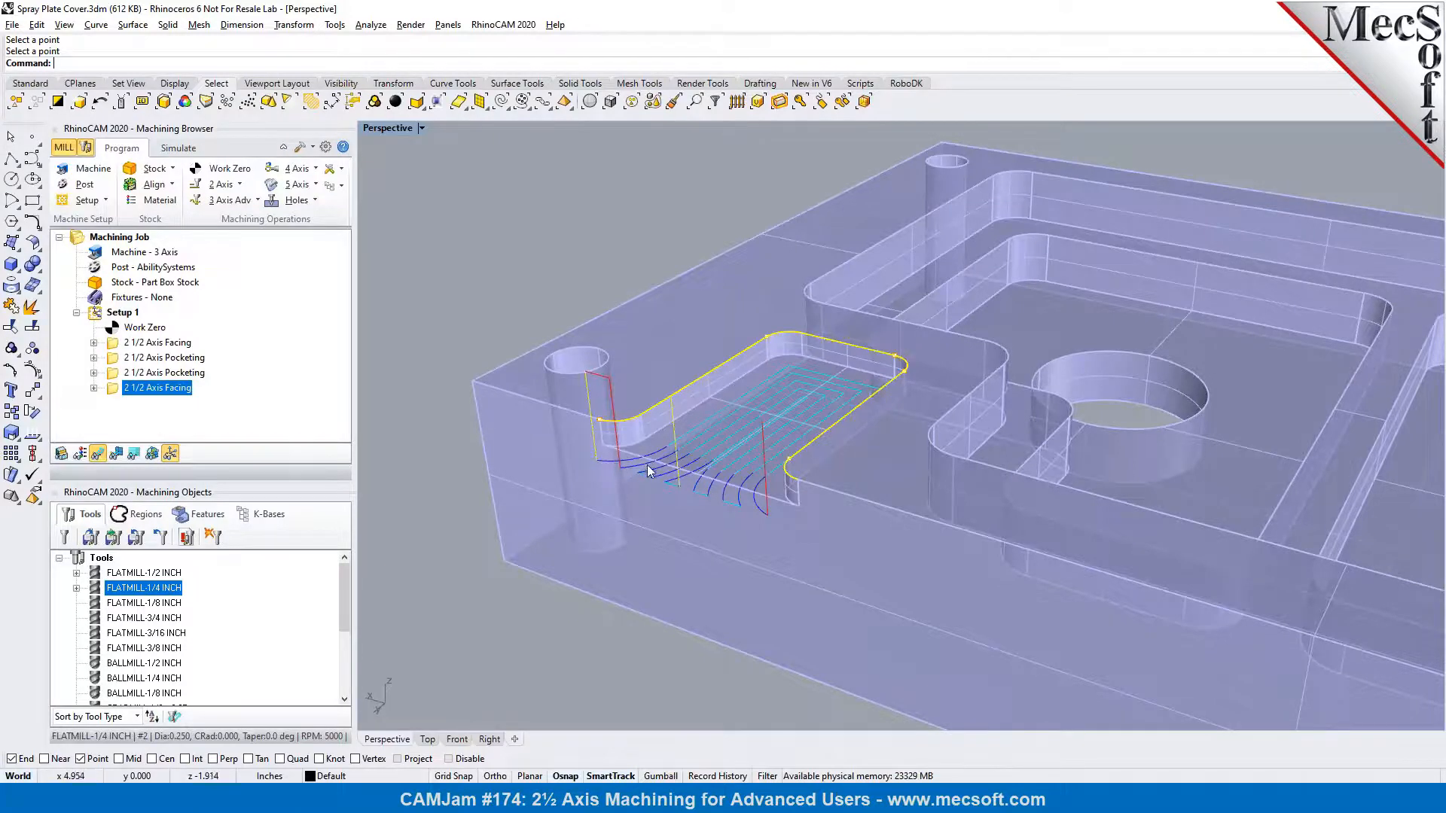
right_click_drag(697, 476, 821, 481)
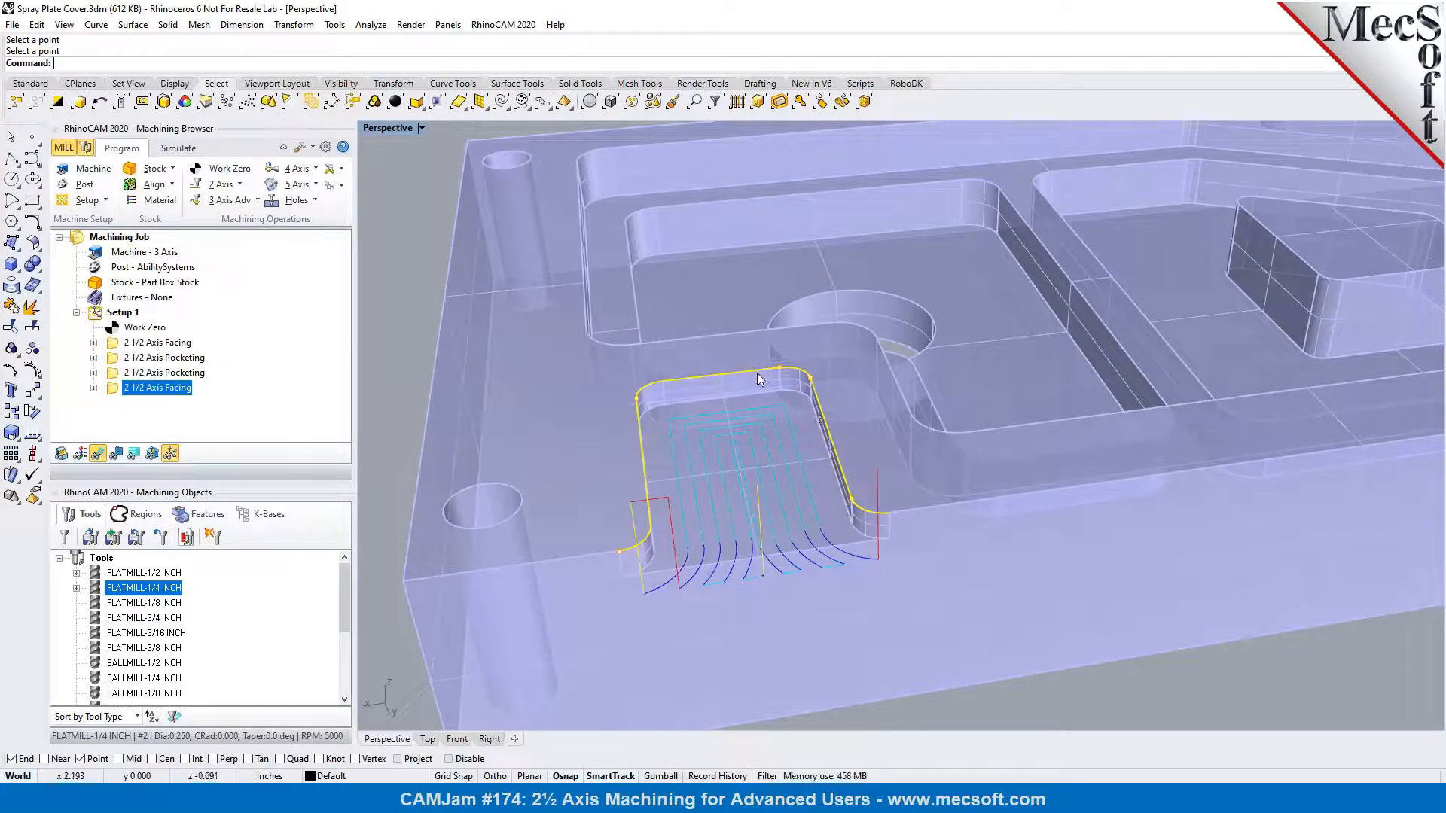
right_click_drag(760, 558, 635, 490)
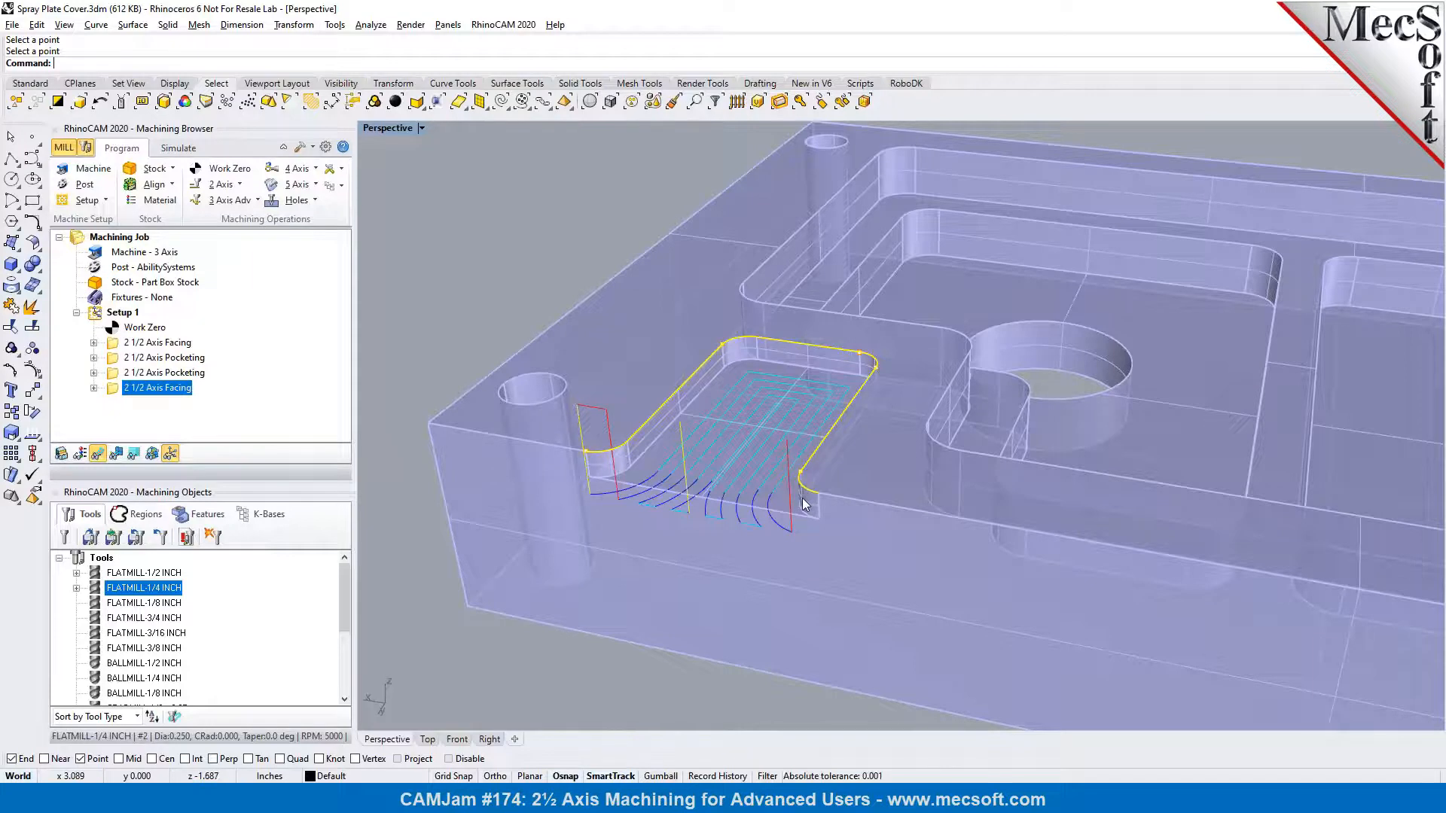
right_click_drag(806, 506, 889, 509)
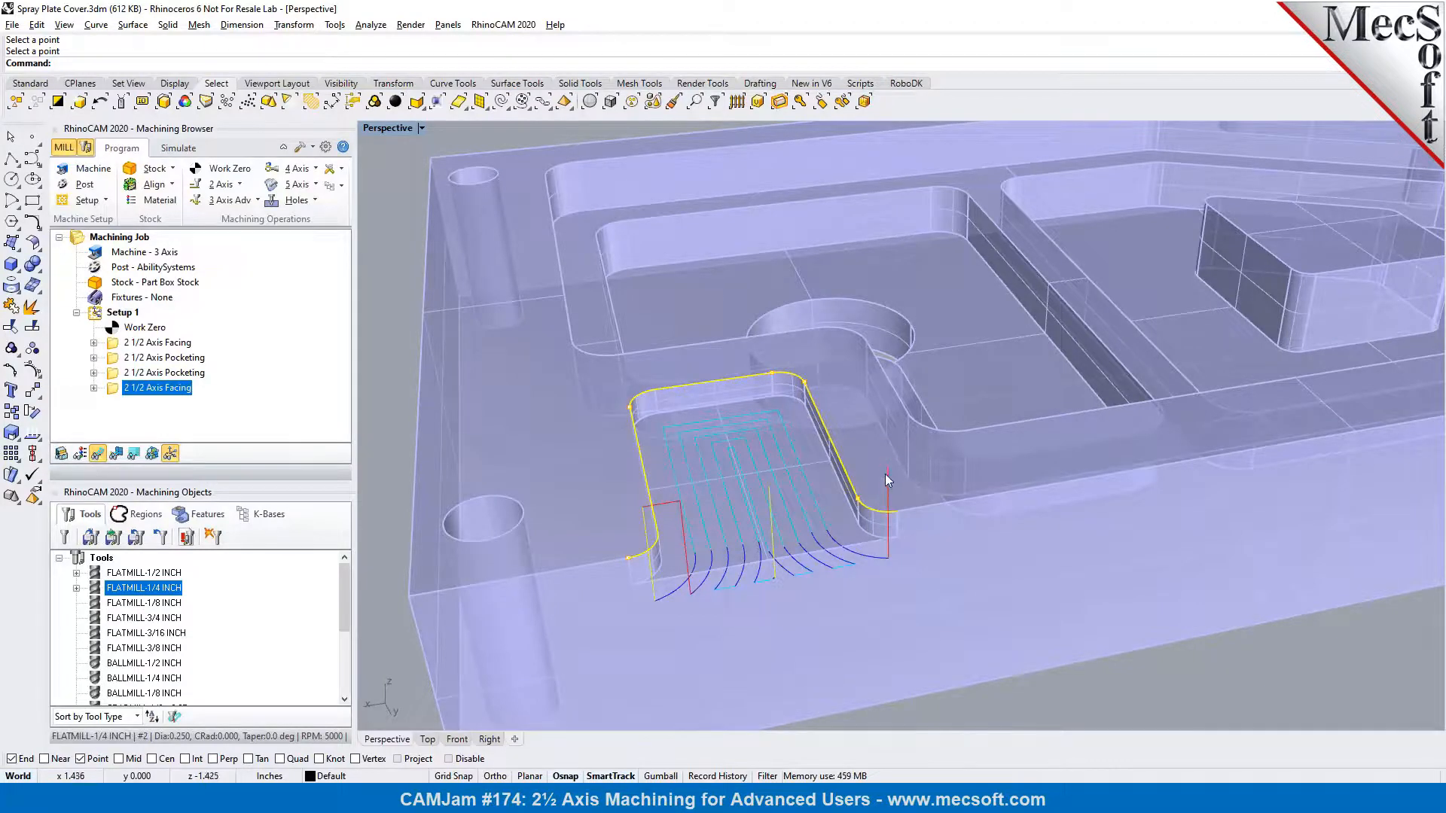
right_click_drag(842, 545, 723, 520)
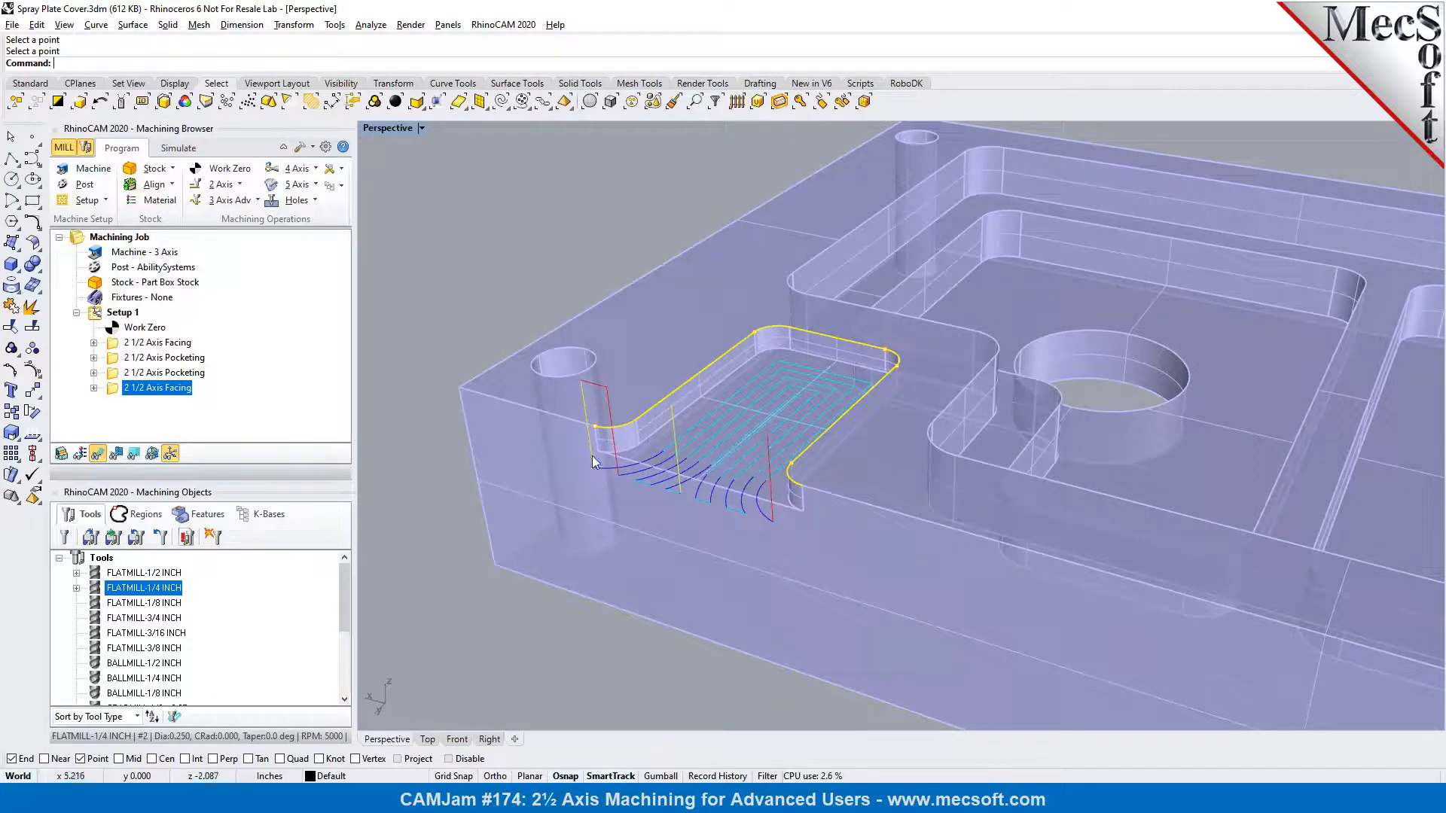
Hide the part model and simulate the new facing operation on the stock, rerunning it at the lowest simulation speed
left_click(179, 148)
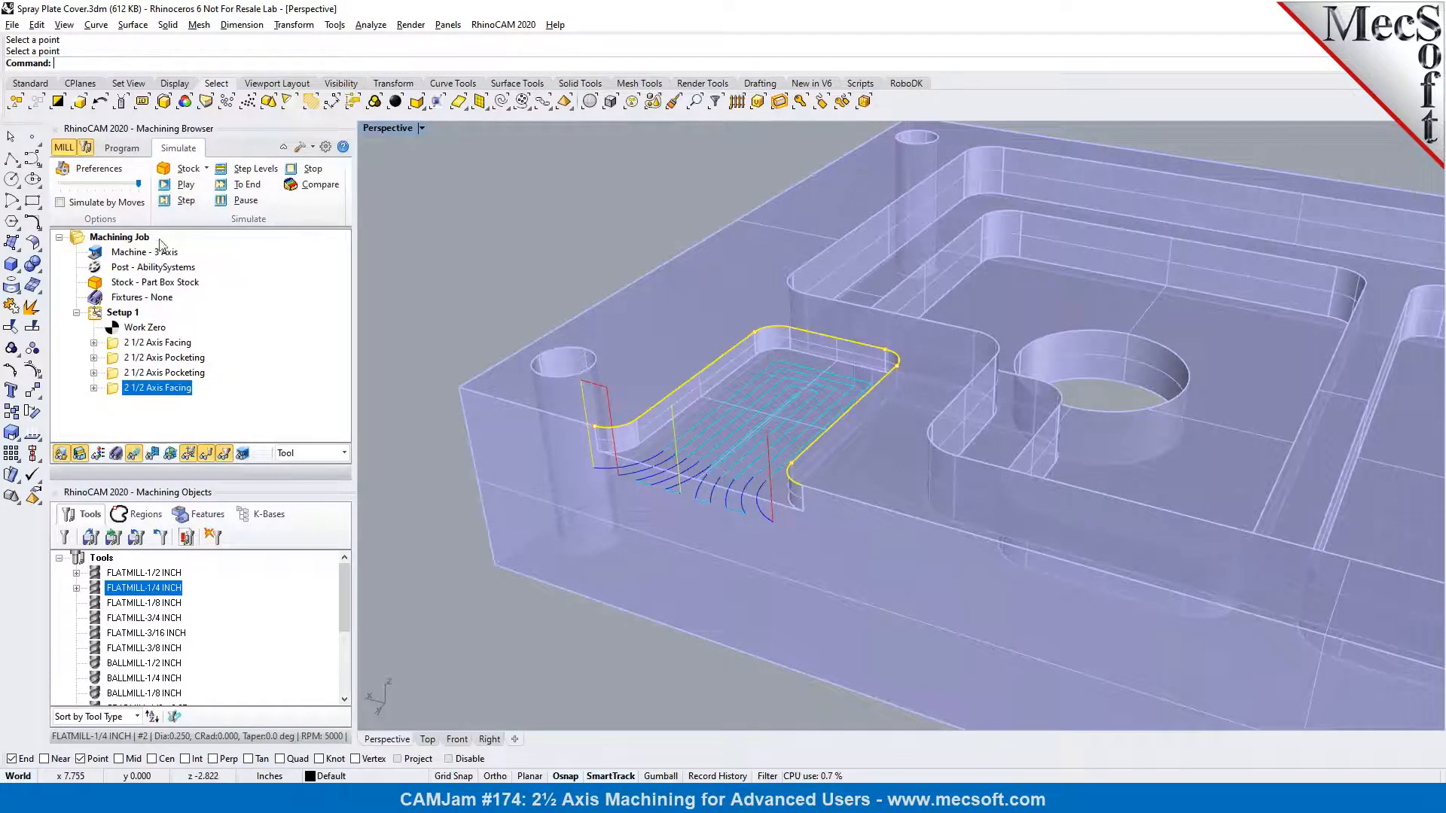
left_click(64, 455)
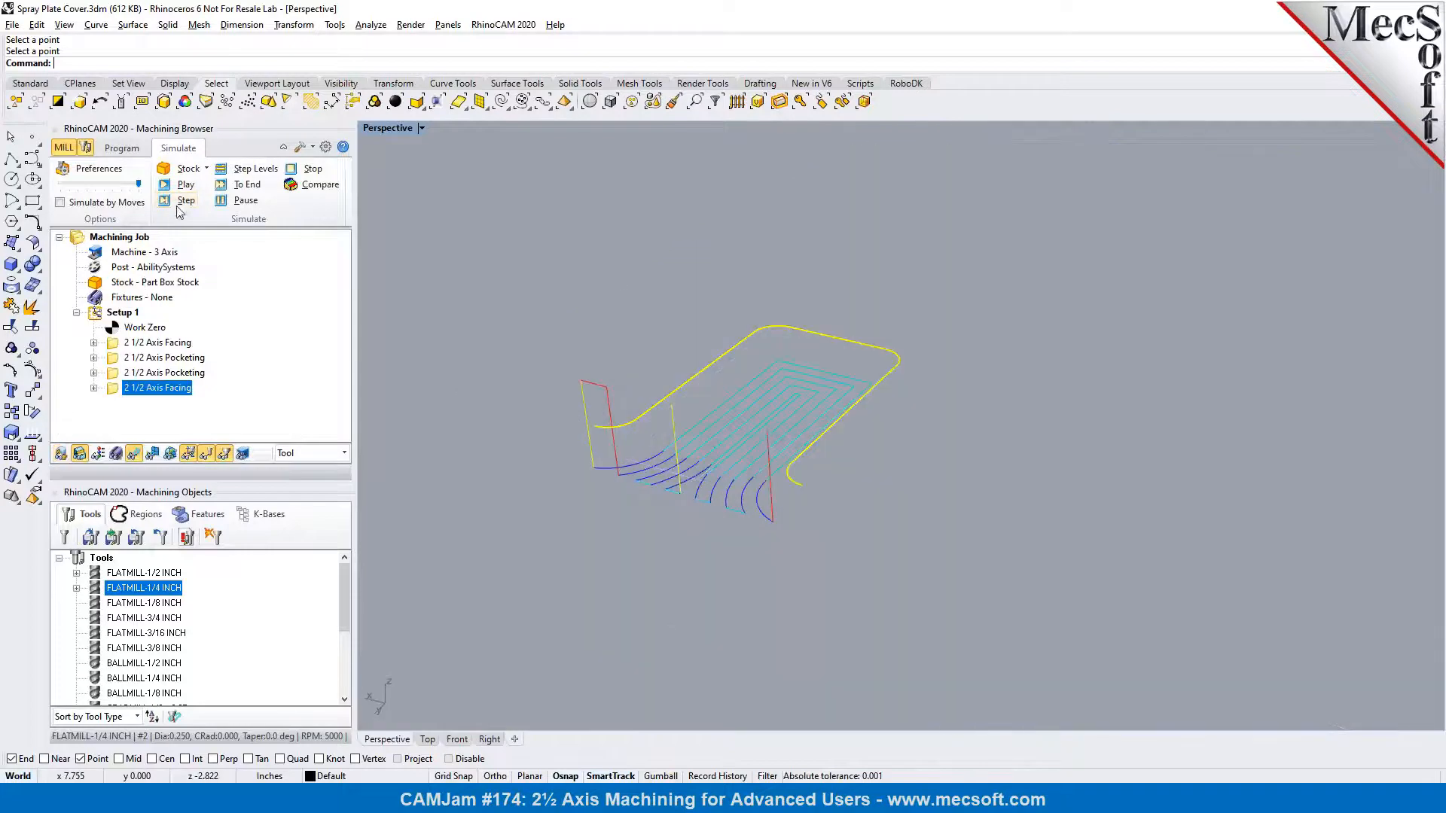
left_click(175, 189)
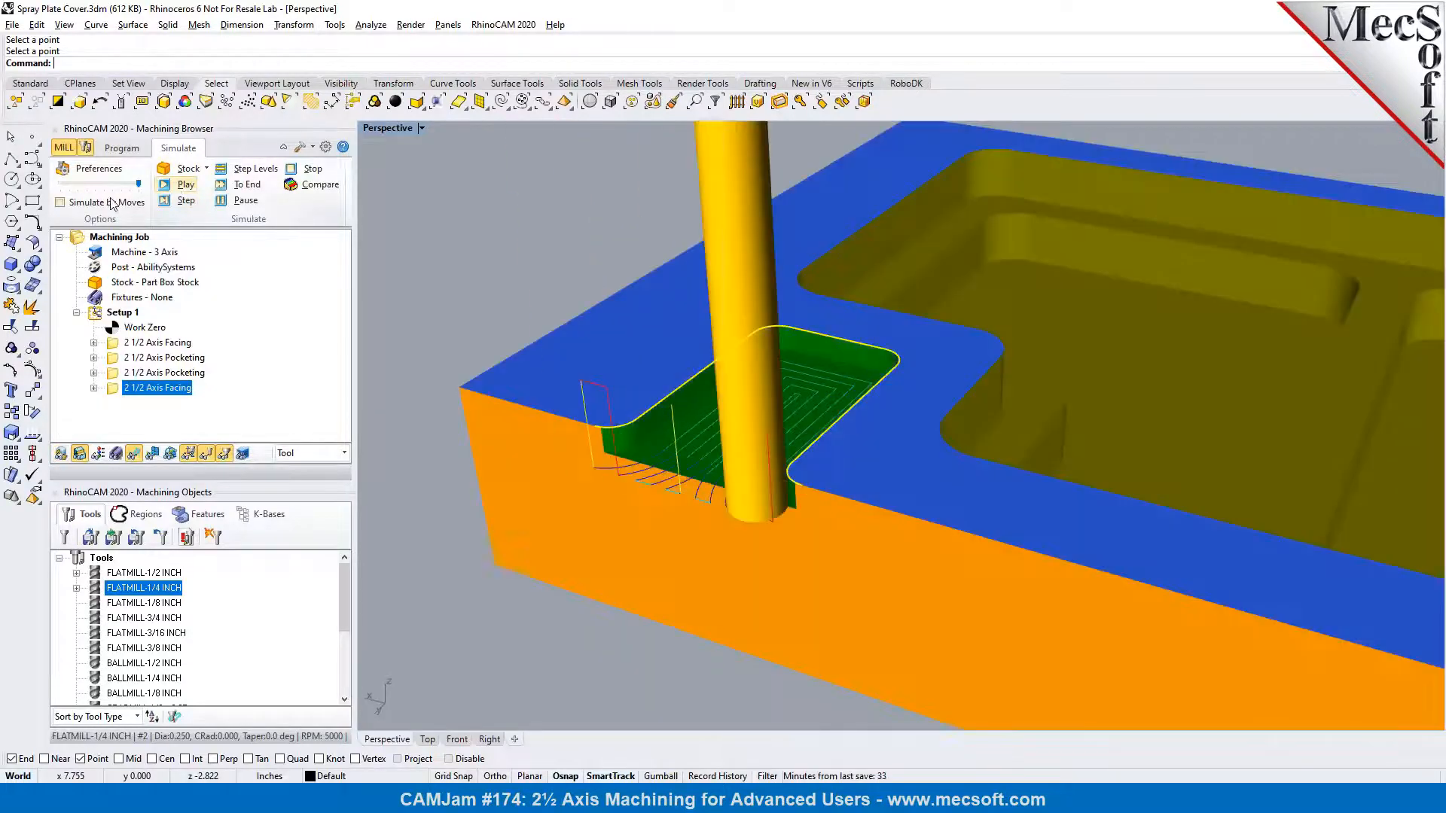
left_click_drag(83, 186, 60, 186)
left_click(164, 188)
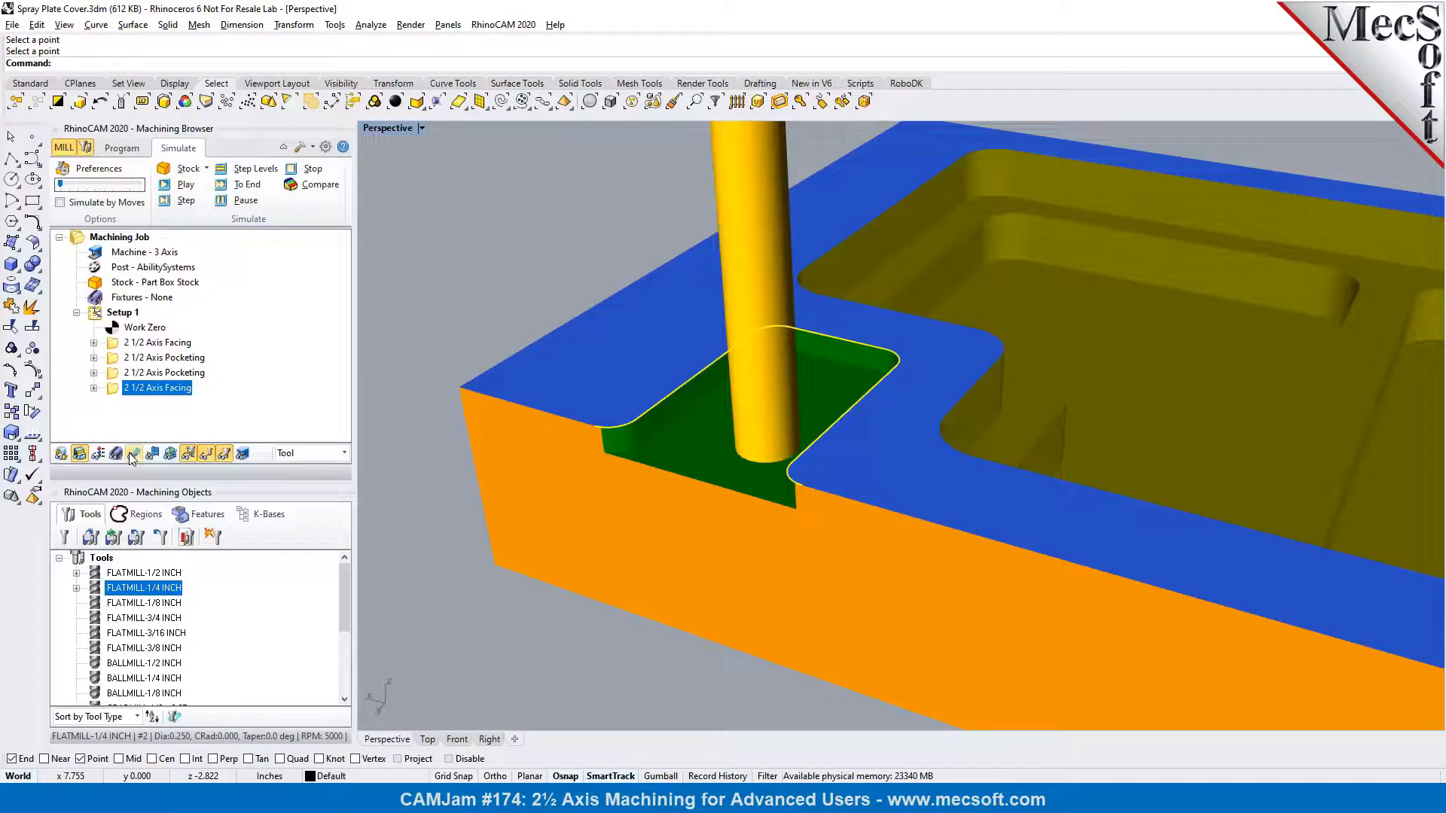
right_click_drag(775, 618, 967, 515)
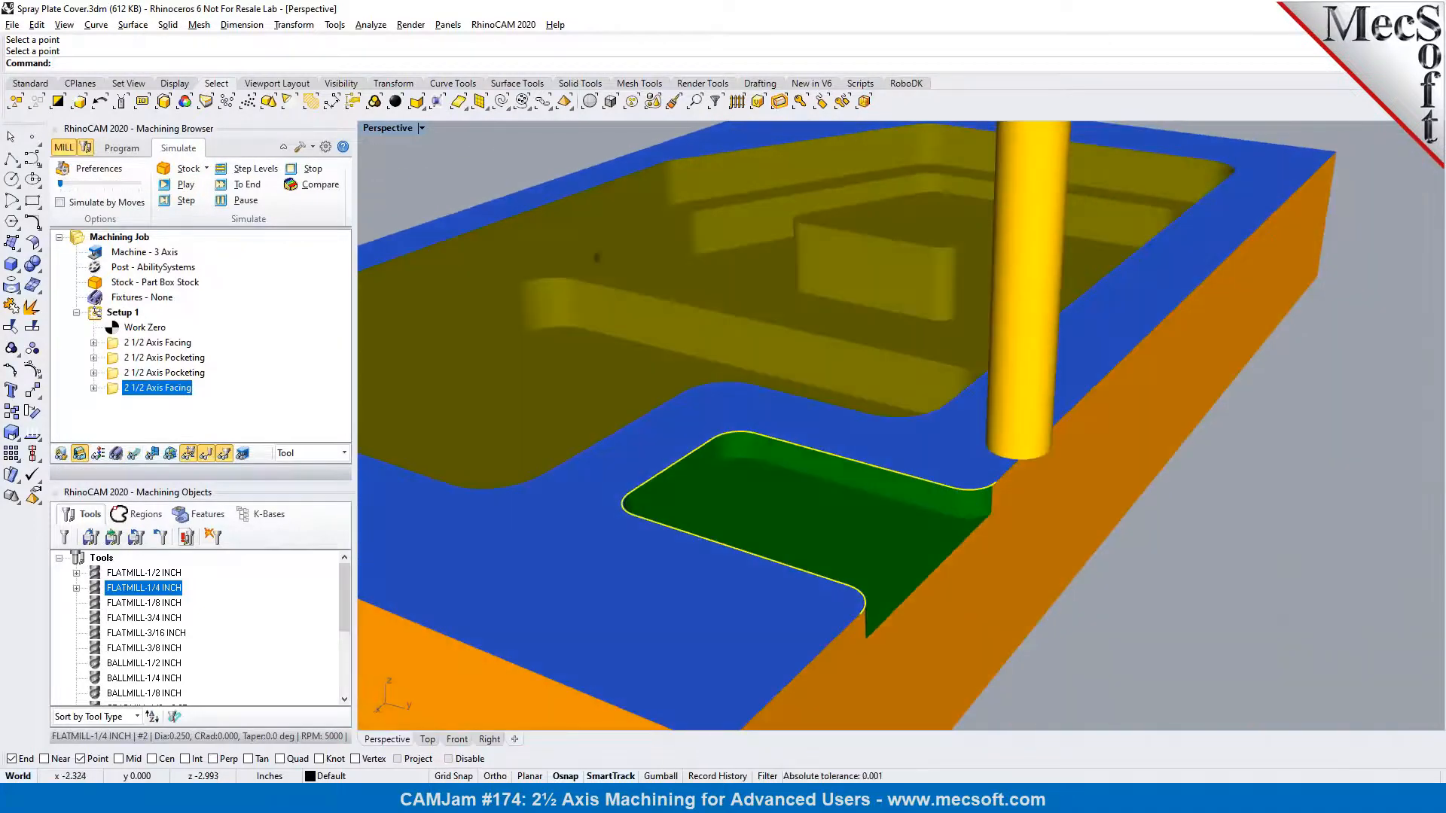
left_click(177, 185)
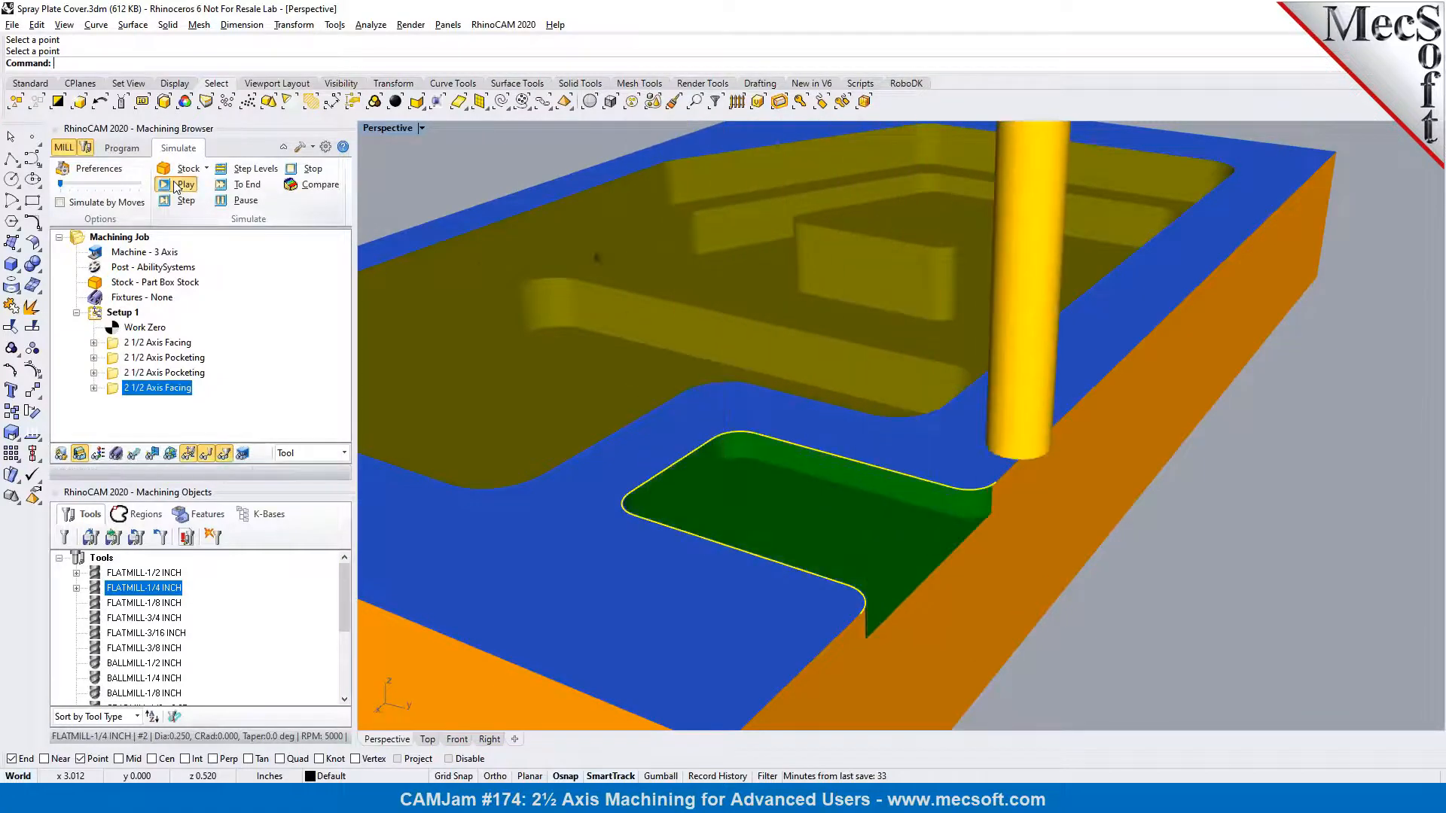
right_click_drag(693, 320, 617, 355)
scroll(617, 355, "down", 10)
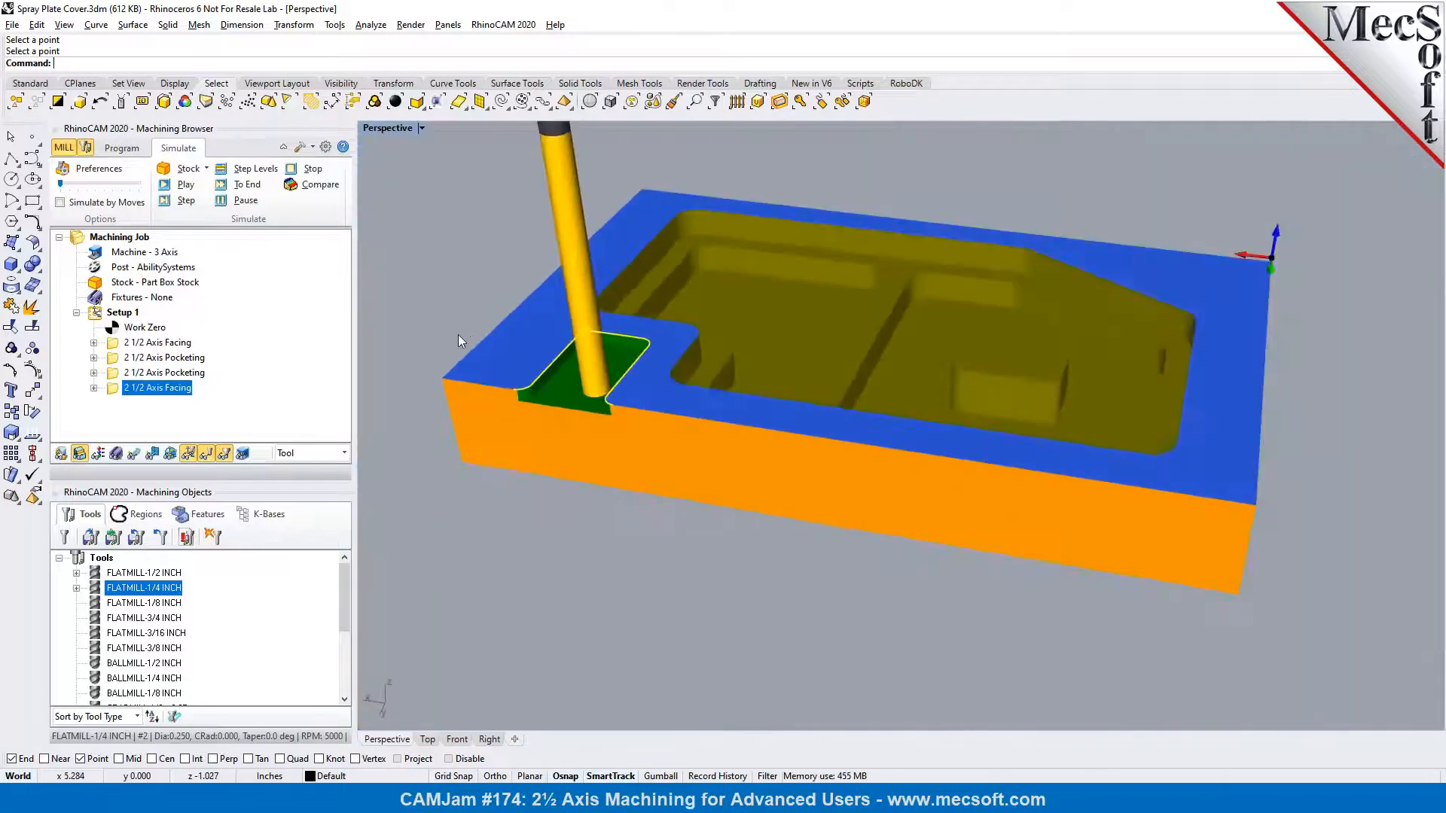
scroll(706, 246, "up", 5)
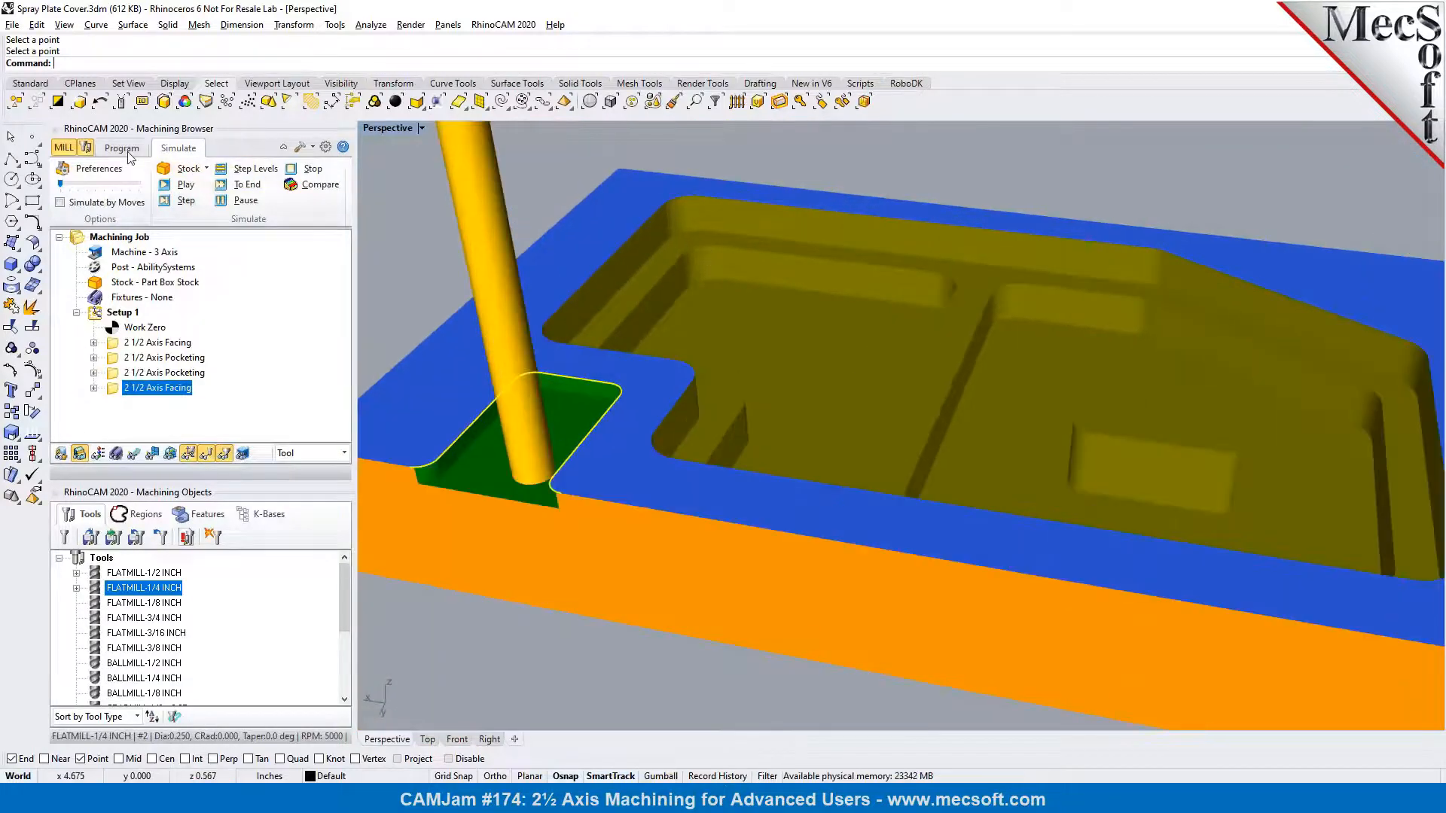
Return to programming and create a 2 1/2 Axis Slotting operation for the angled slot around the pocket's outer corner
left_click(122, 149)
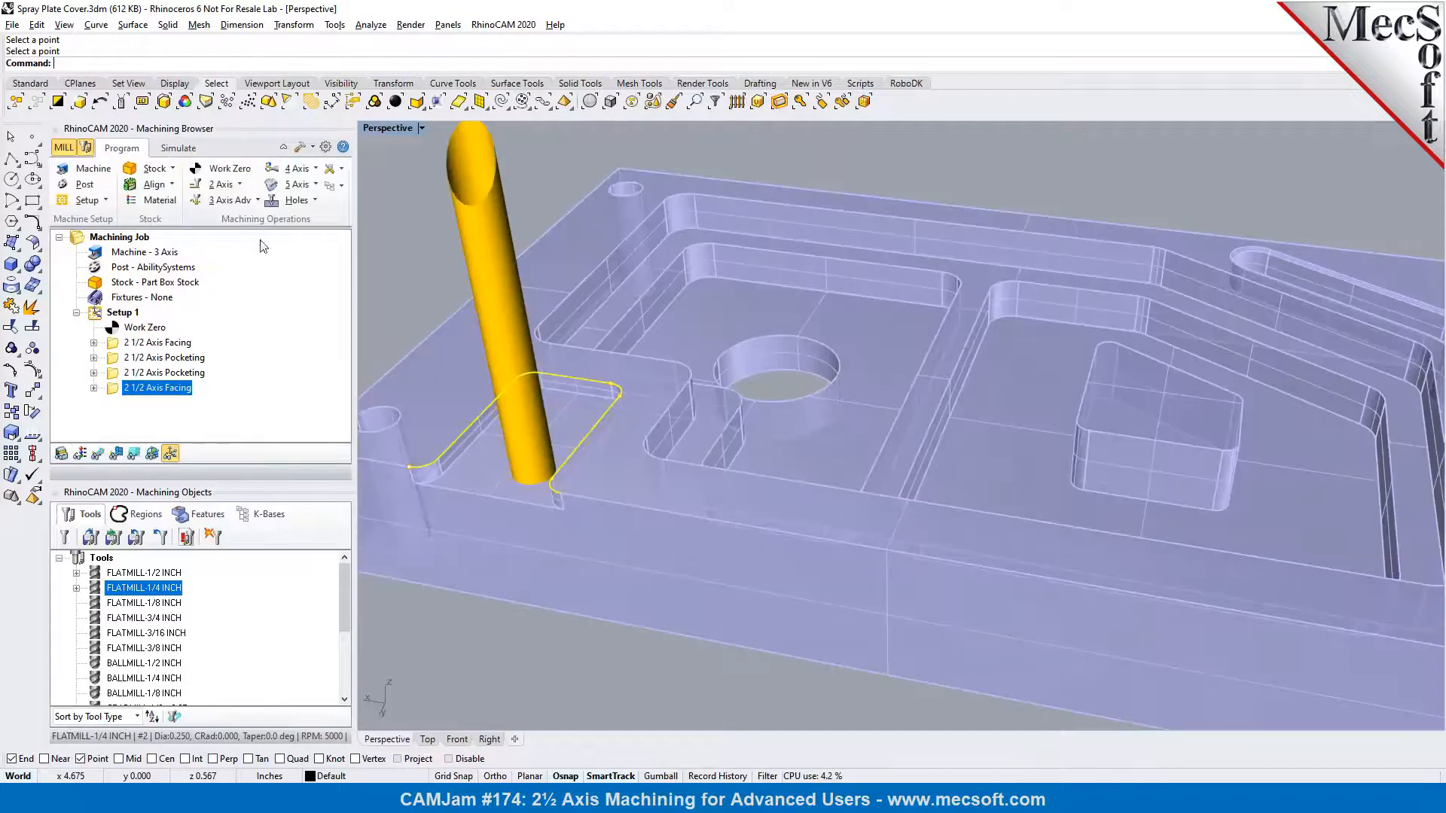
scroll(702, 426, "down", 5)
scroll(1231, 419, "up", 3)
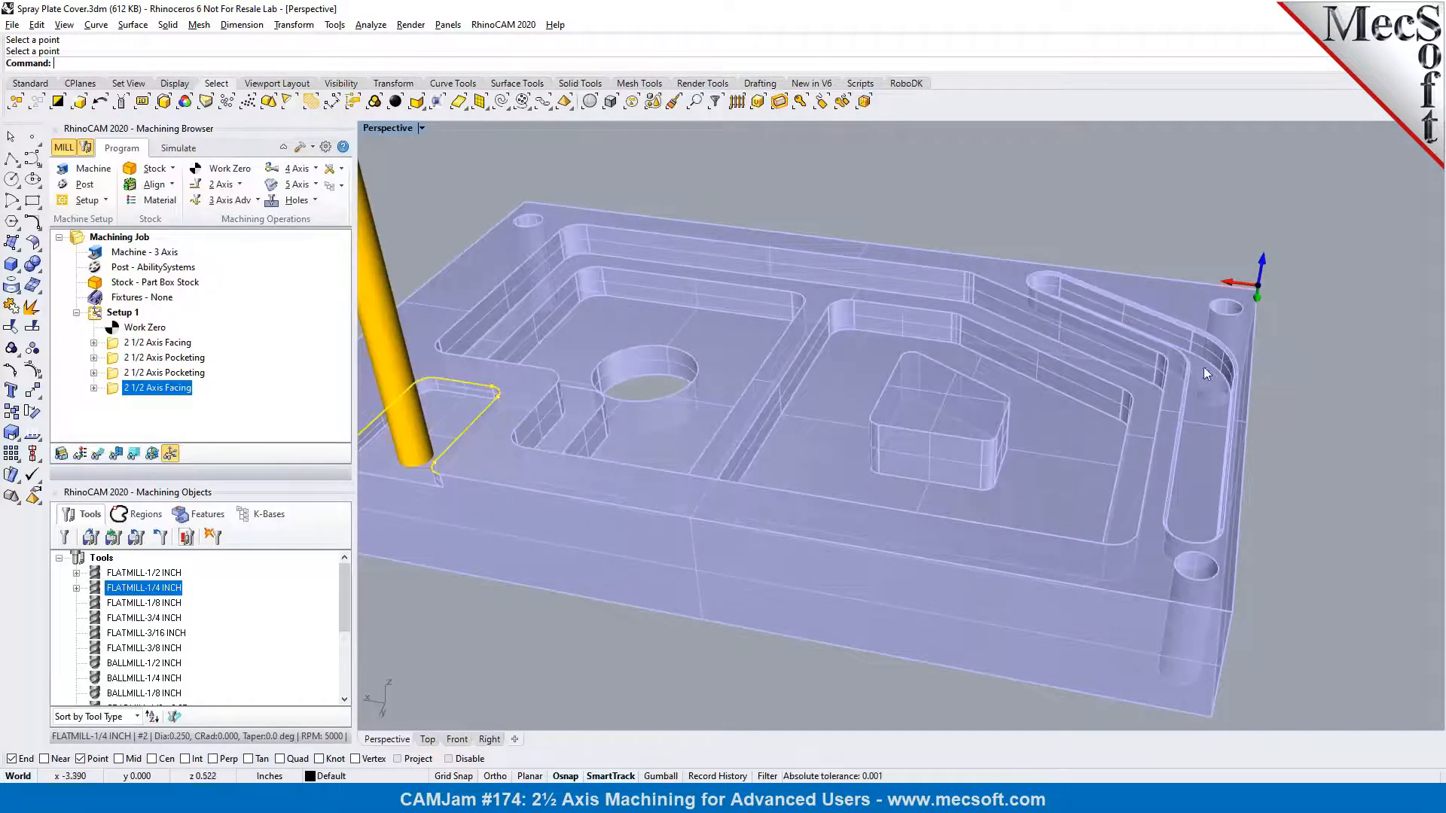
scroll(1219, 452, "up", 3)
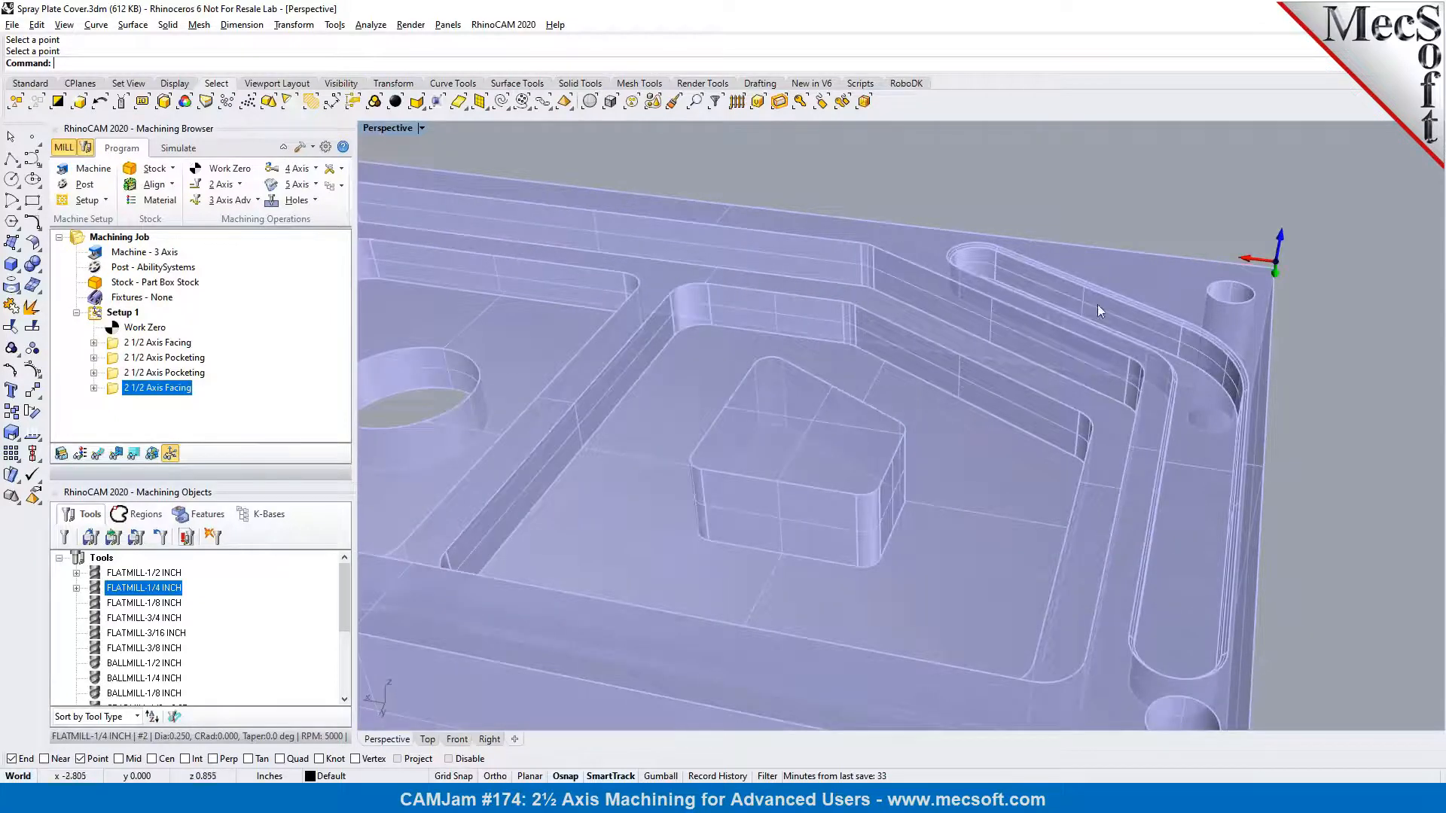
right_click_drag(1142, 319, 1045, 431)
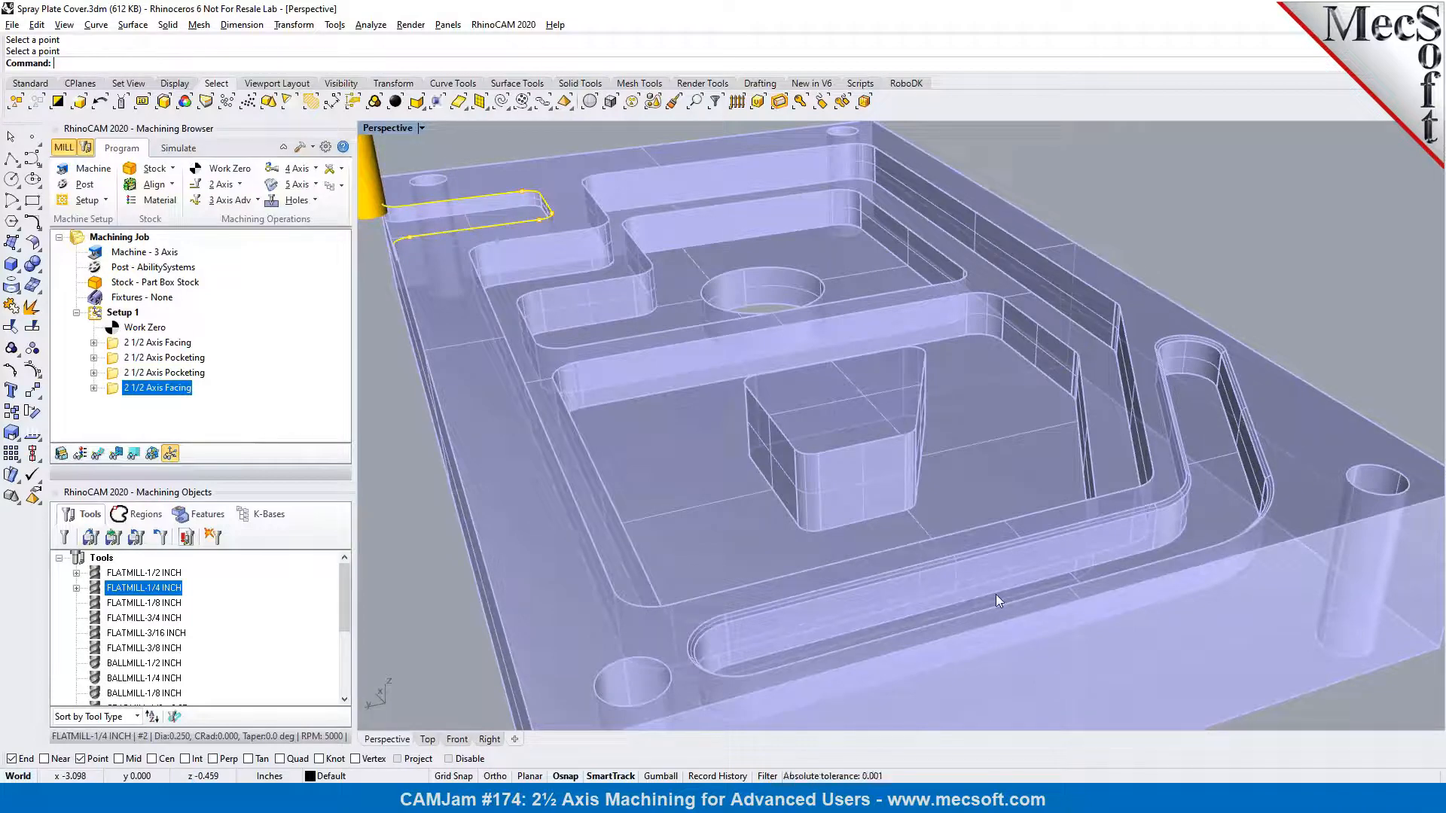
left_click(239, 188)
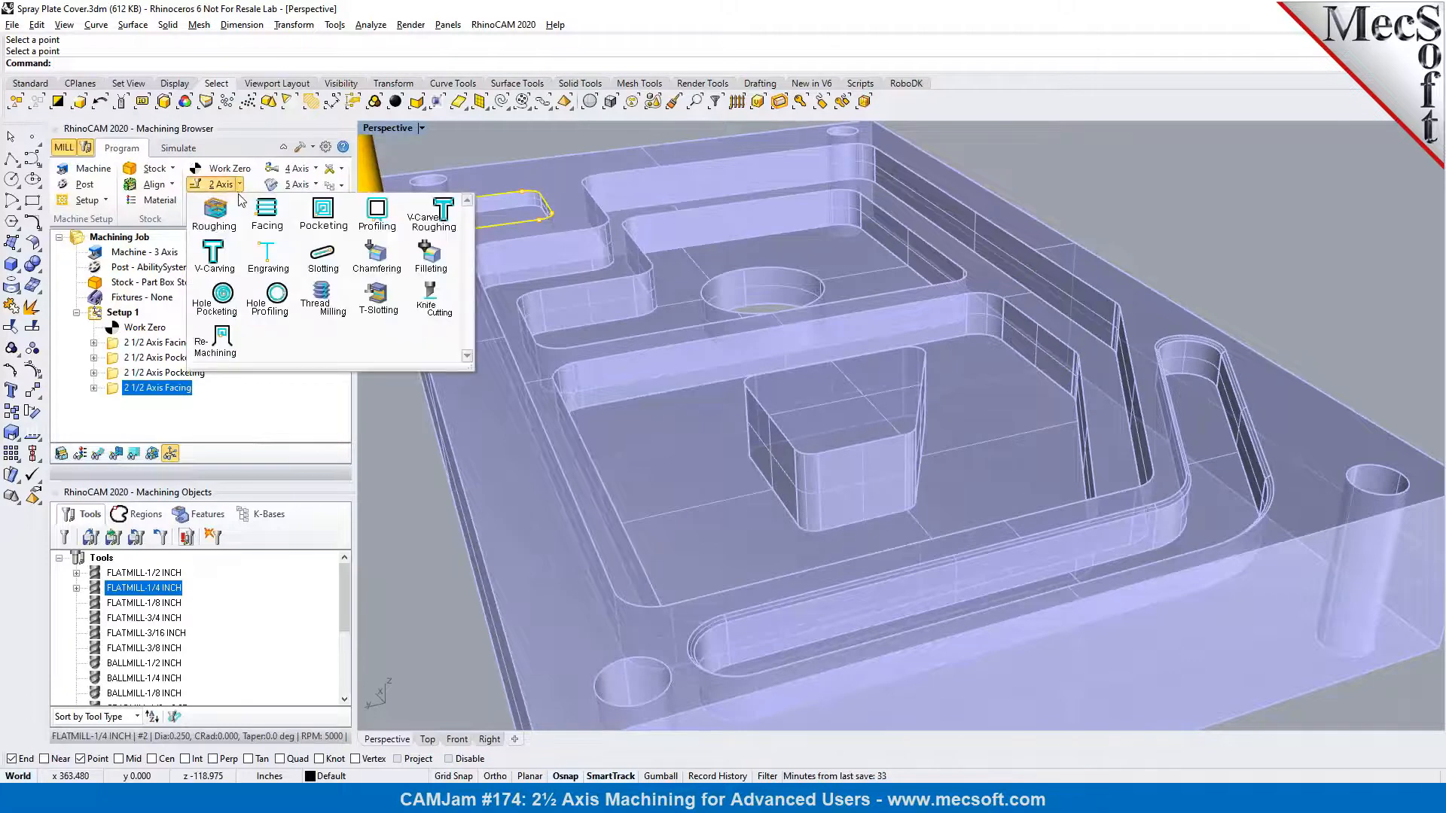
left_click(325, 267)
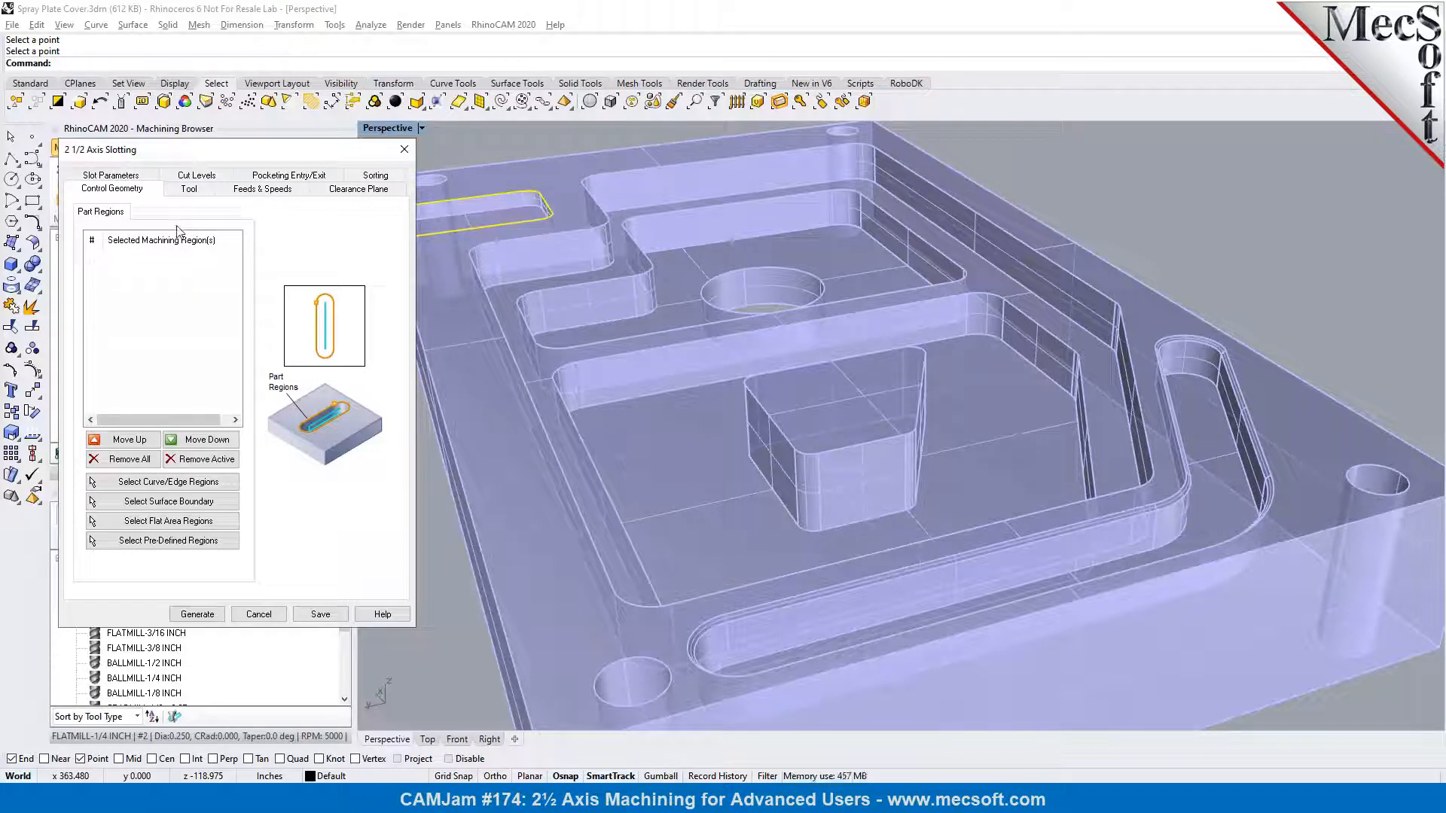
Clear the preselected region and assign the tangent edge chain around the angled slot's floor as the slotting operation's part regions
left_click(145, 464)
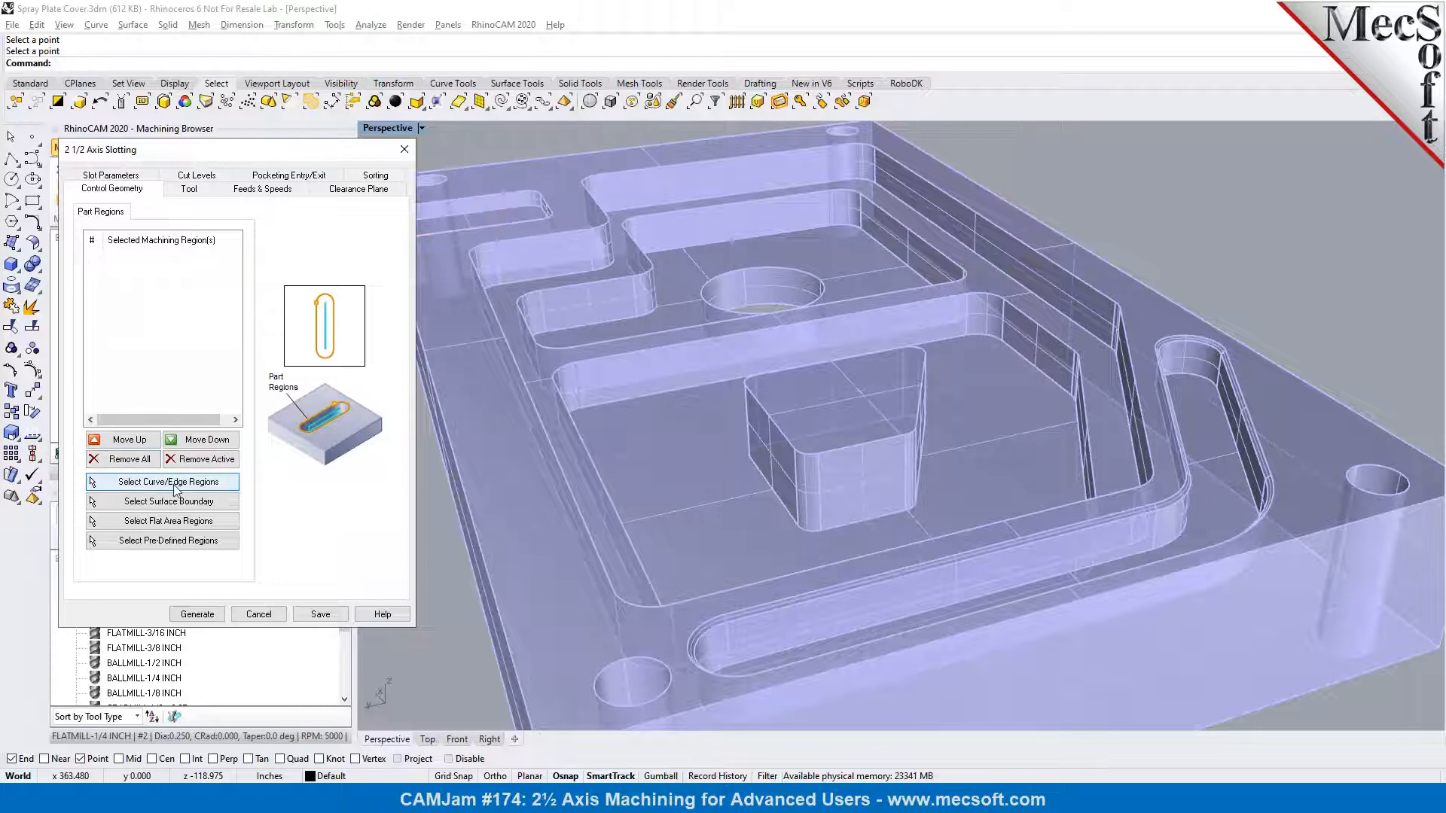
left_click(175, 490)
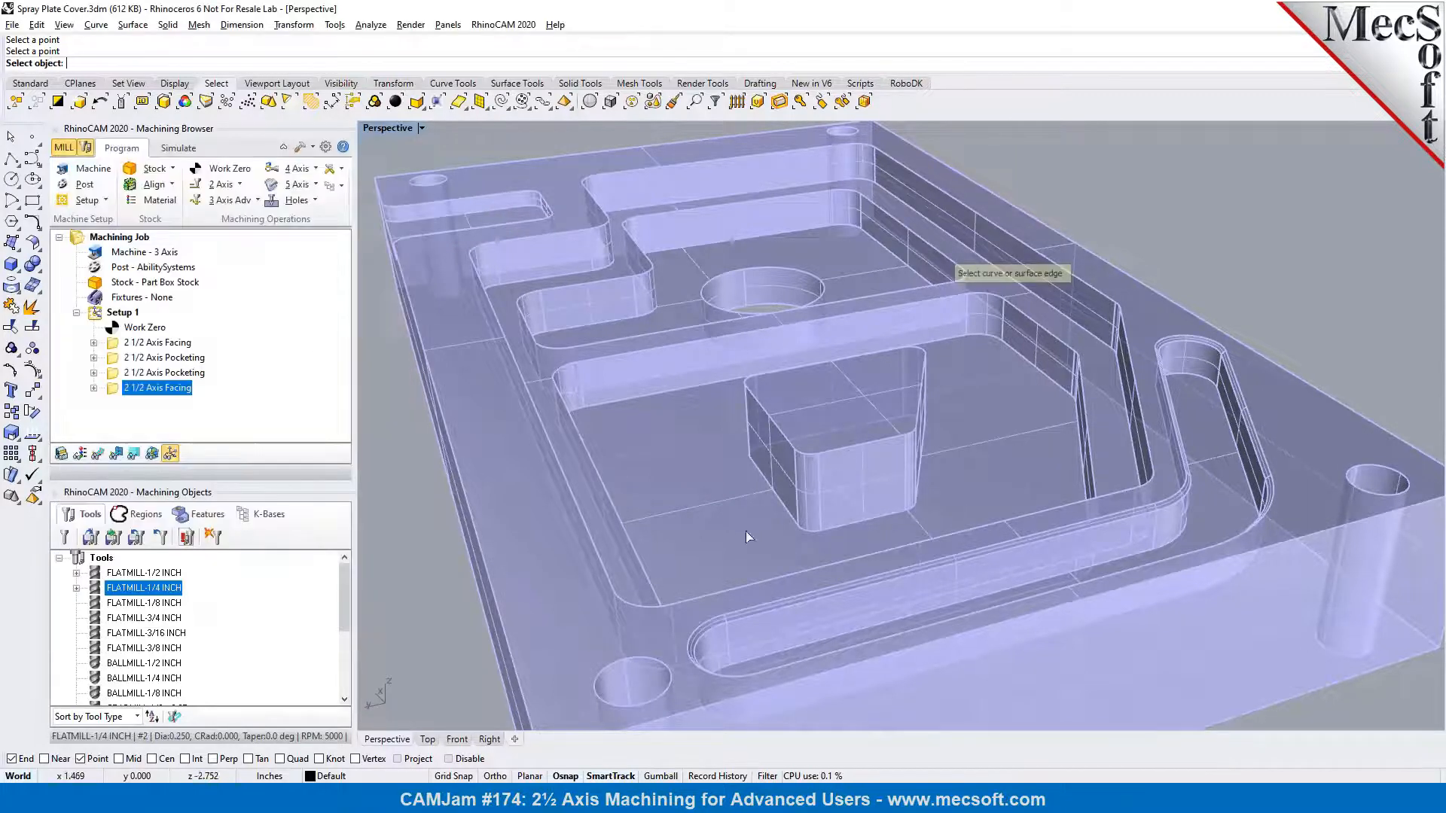
scroll(1257, 372, "up", 5)
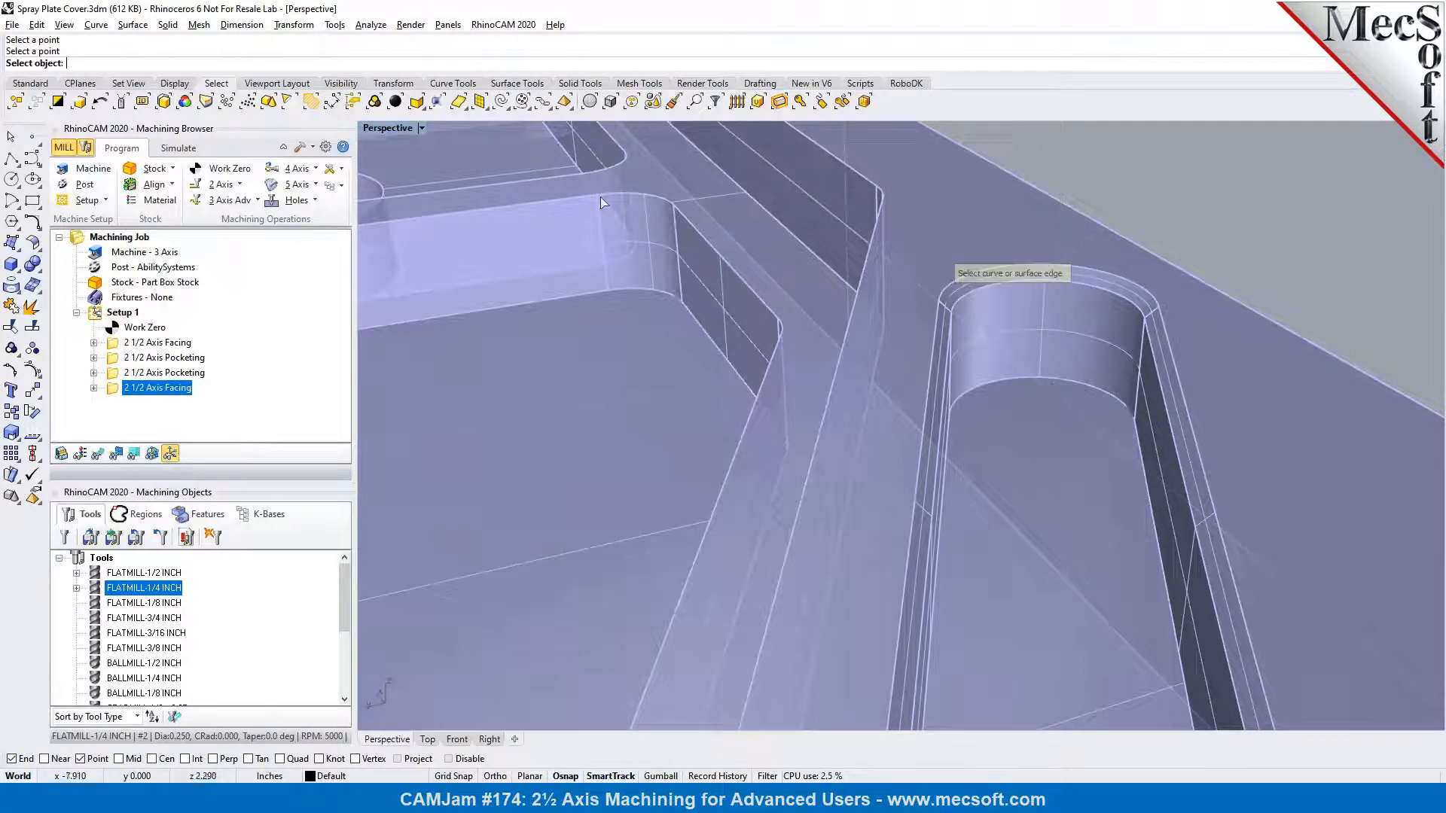
left_click(541, 102)
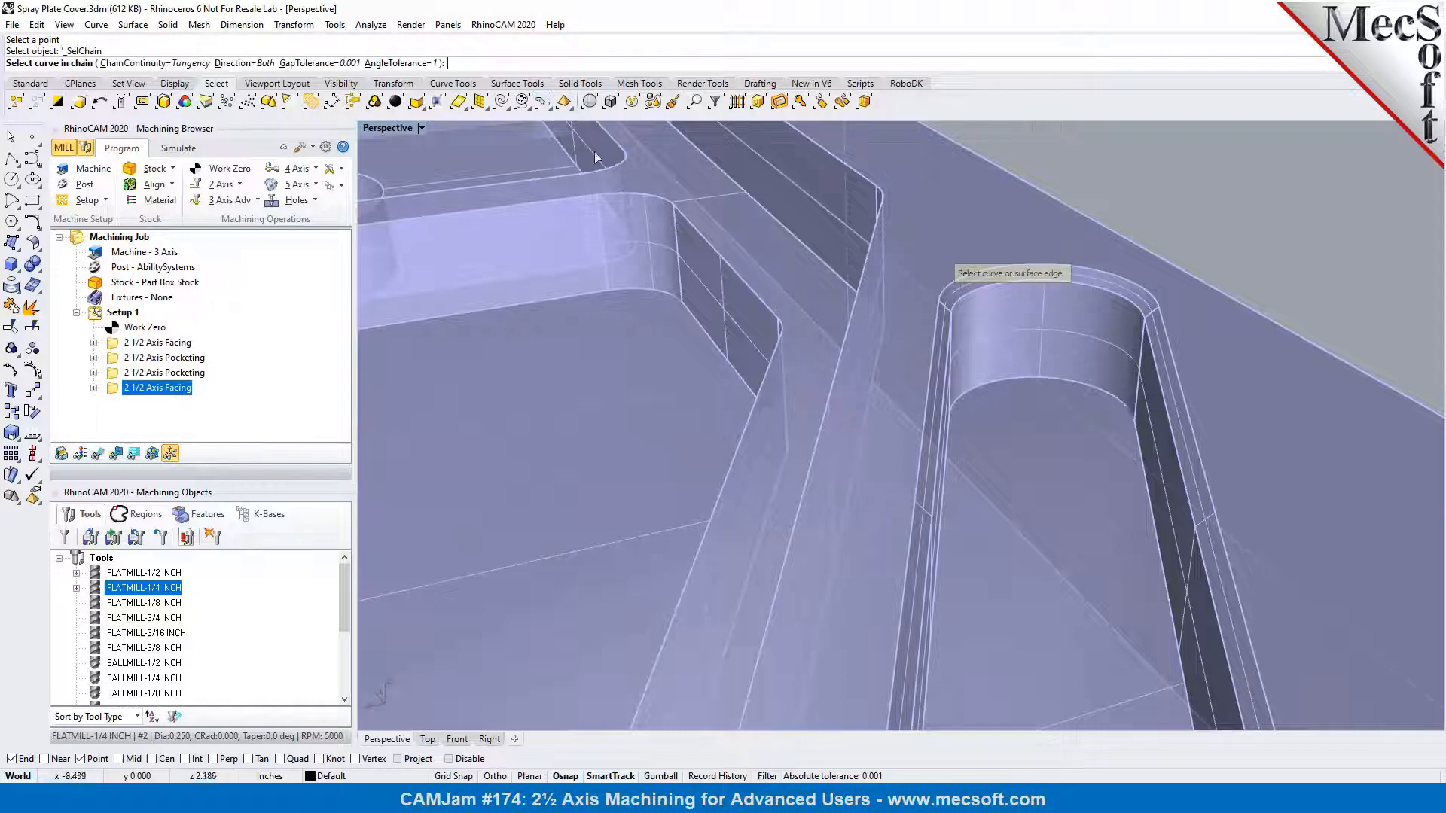
left_click(1055, 378)
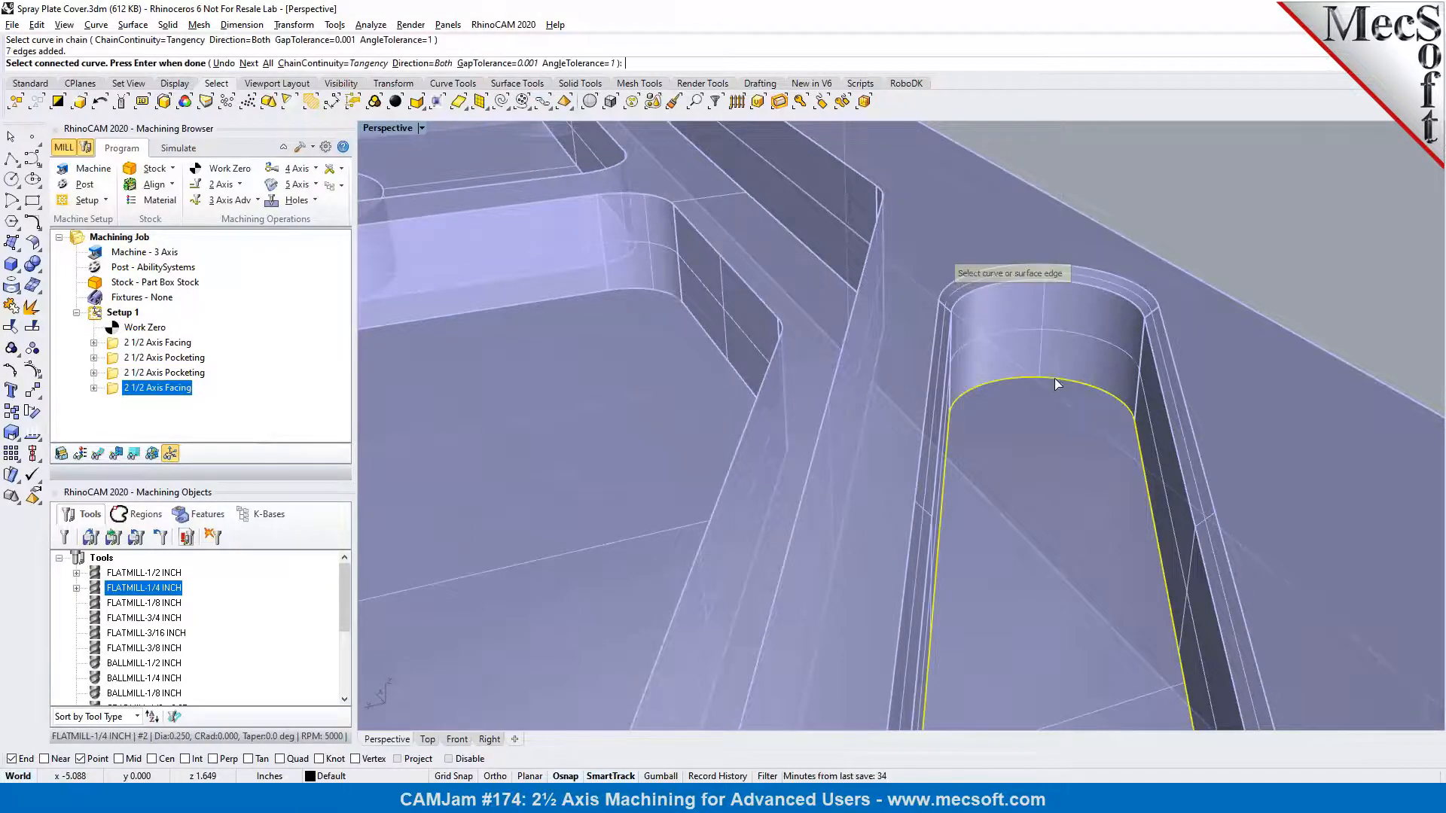
scroll(1161, 317, "down", 4)
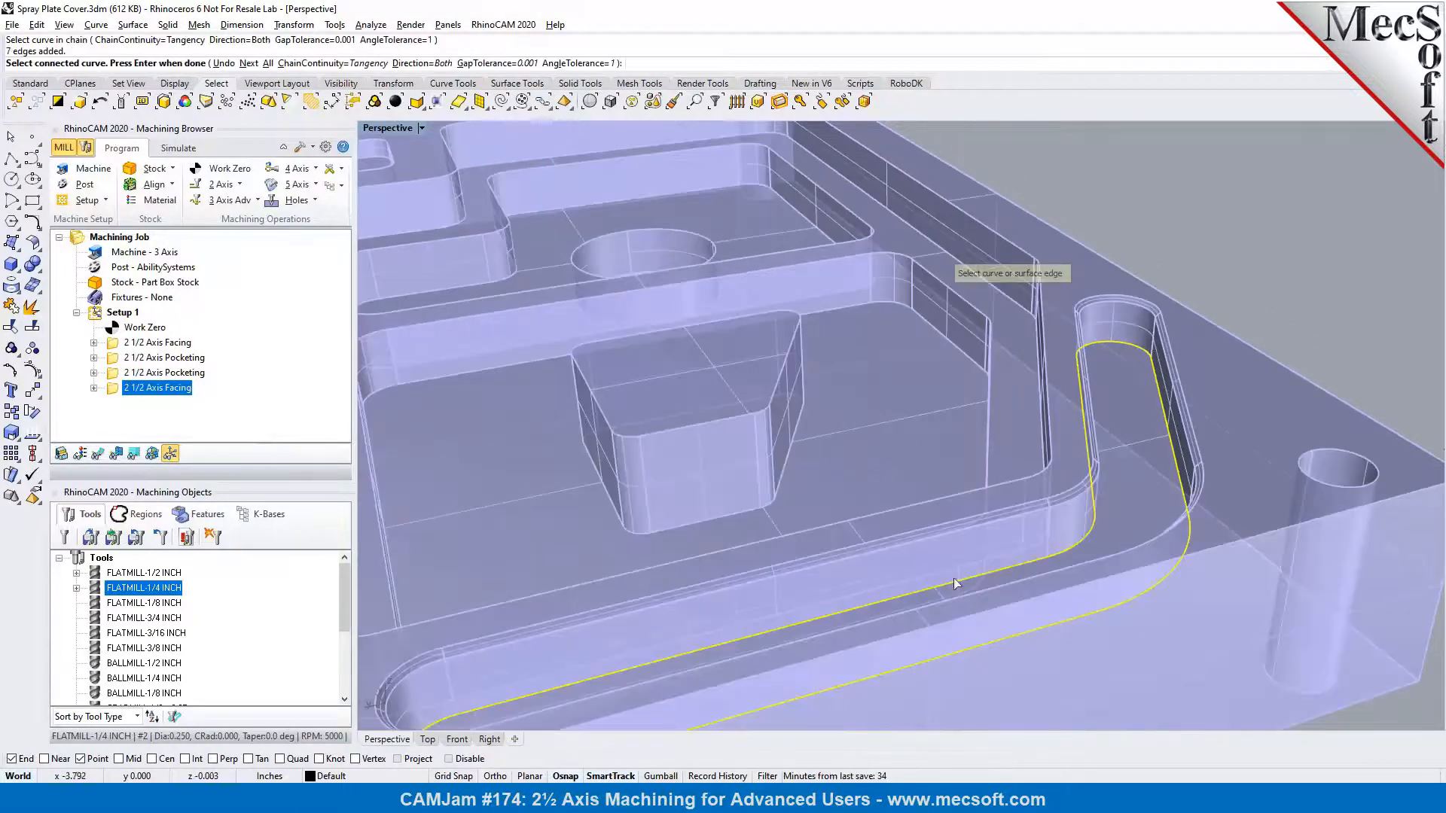
scroll(1073, 540, "down", 2)
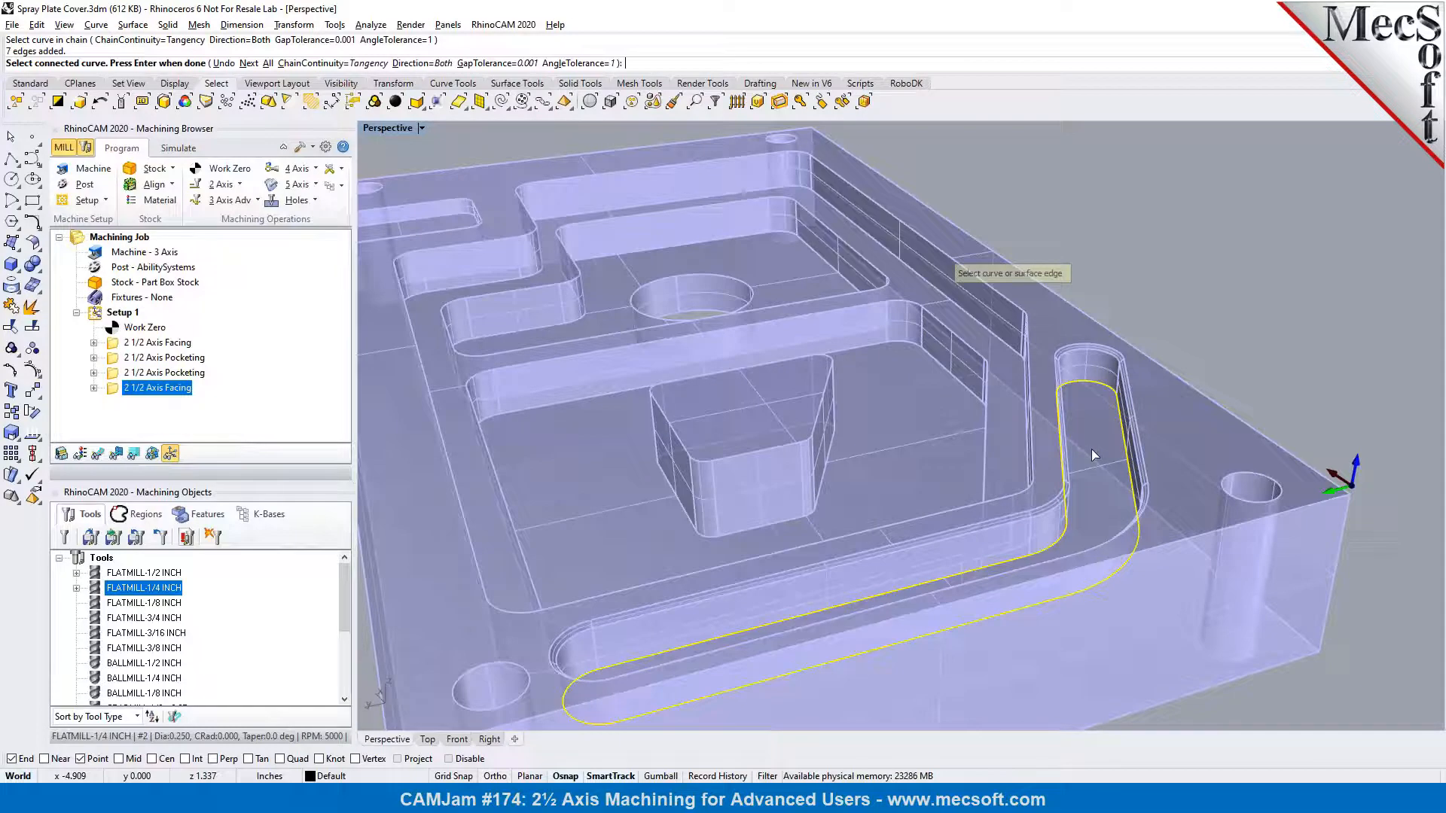
key("Return")
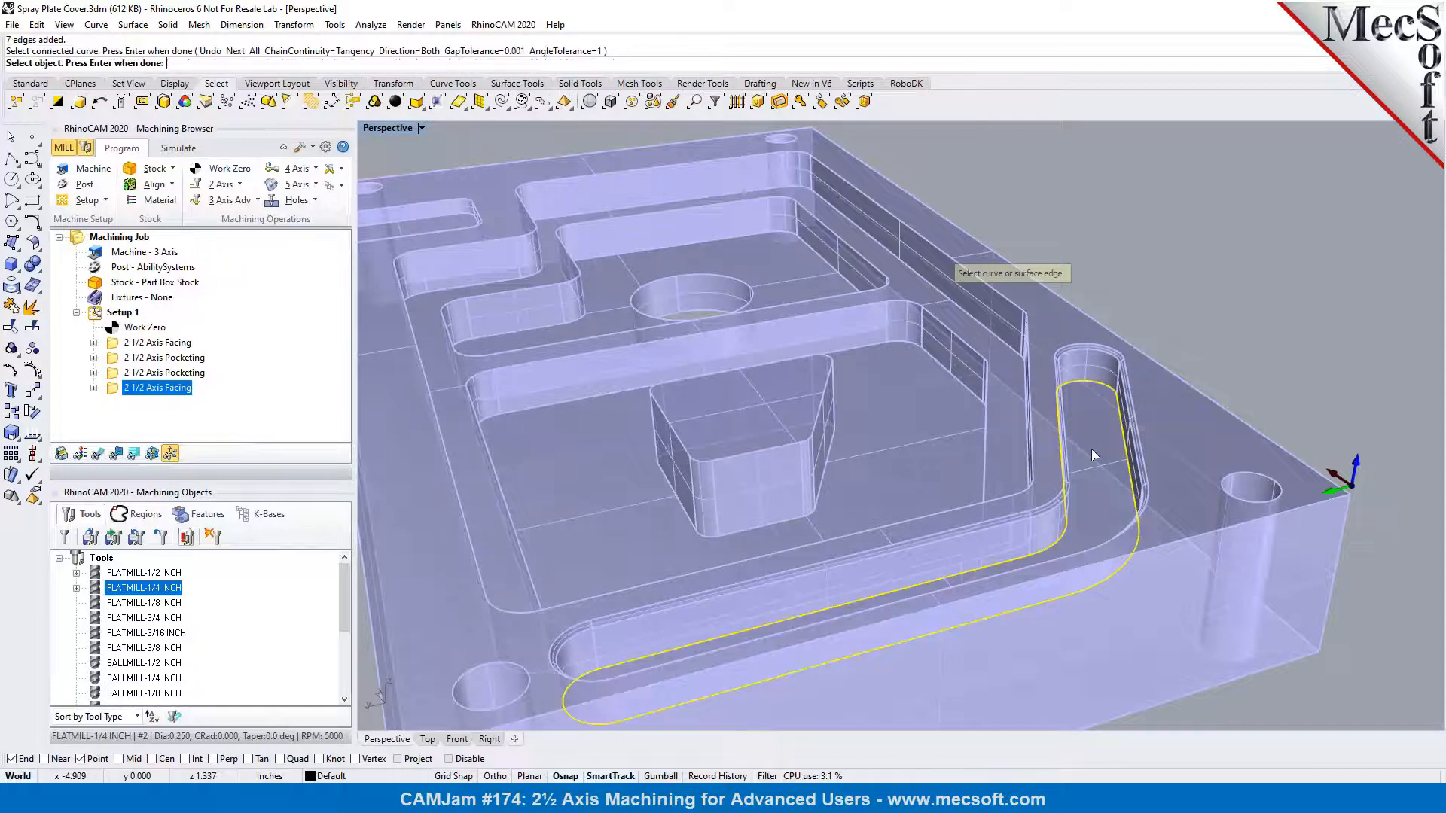
key("Return")
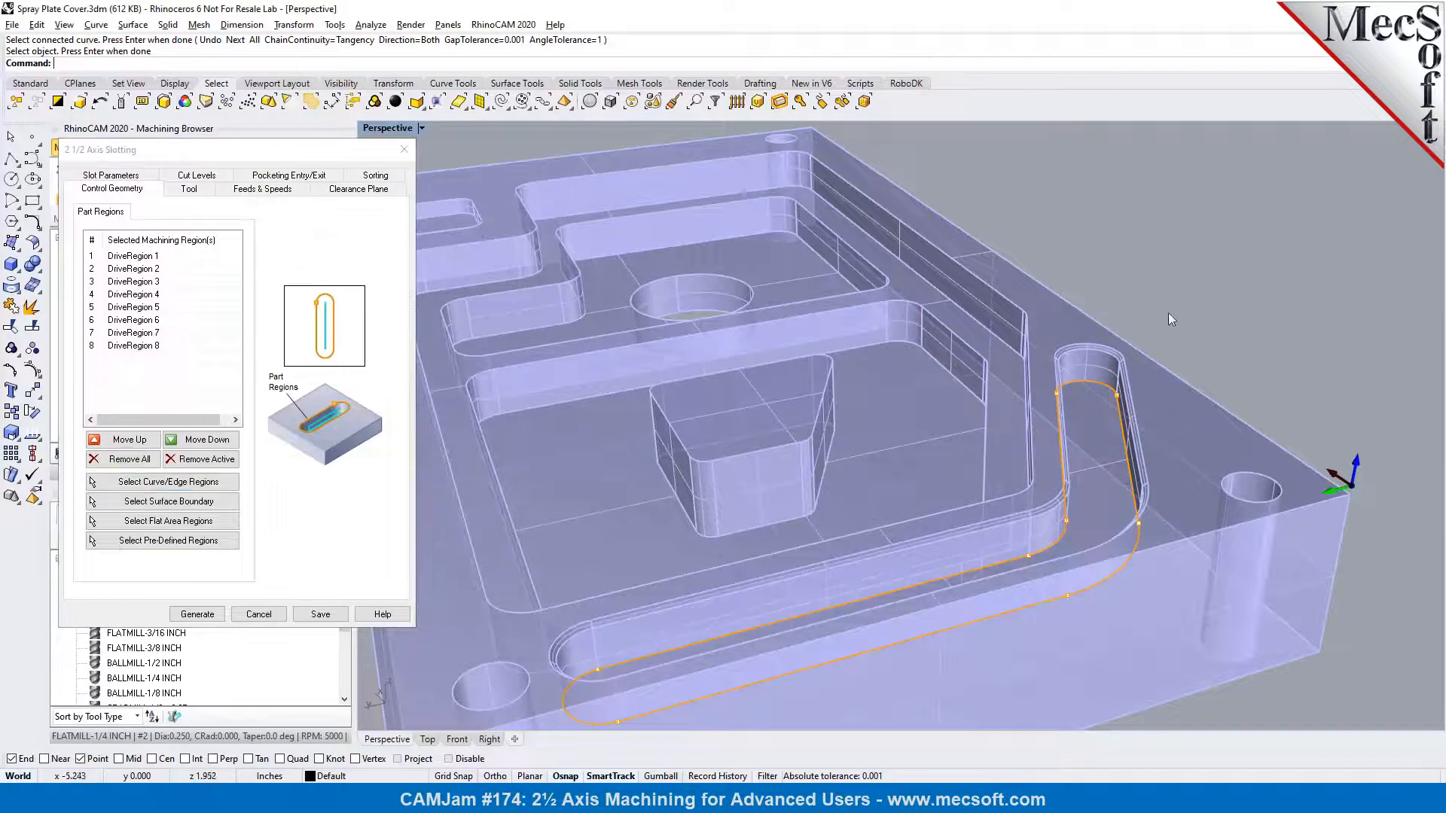
Measure the angled slot's width between the two endpoints of its rounded end at floor level
scroll(1121, 368, "up", 3)
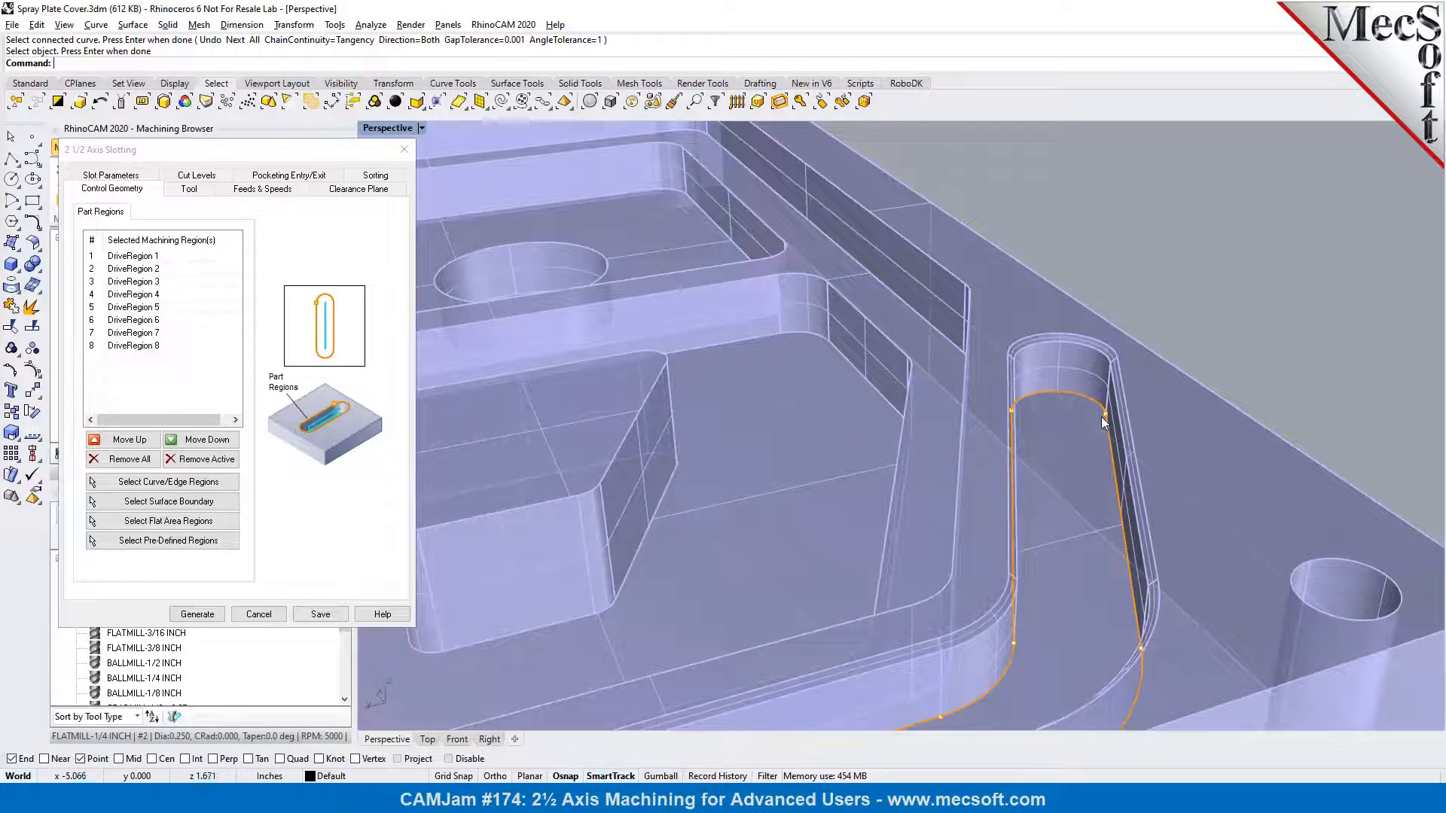
right_click_drag(1090, 413, 1096, 452)
left_click(333, 24)
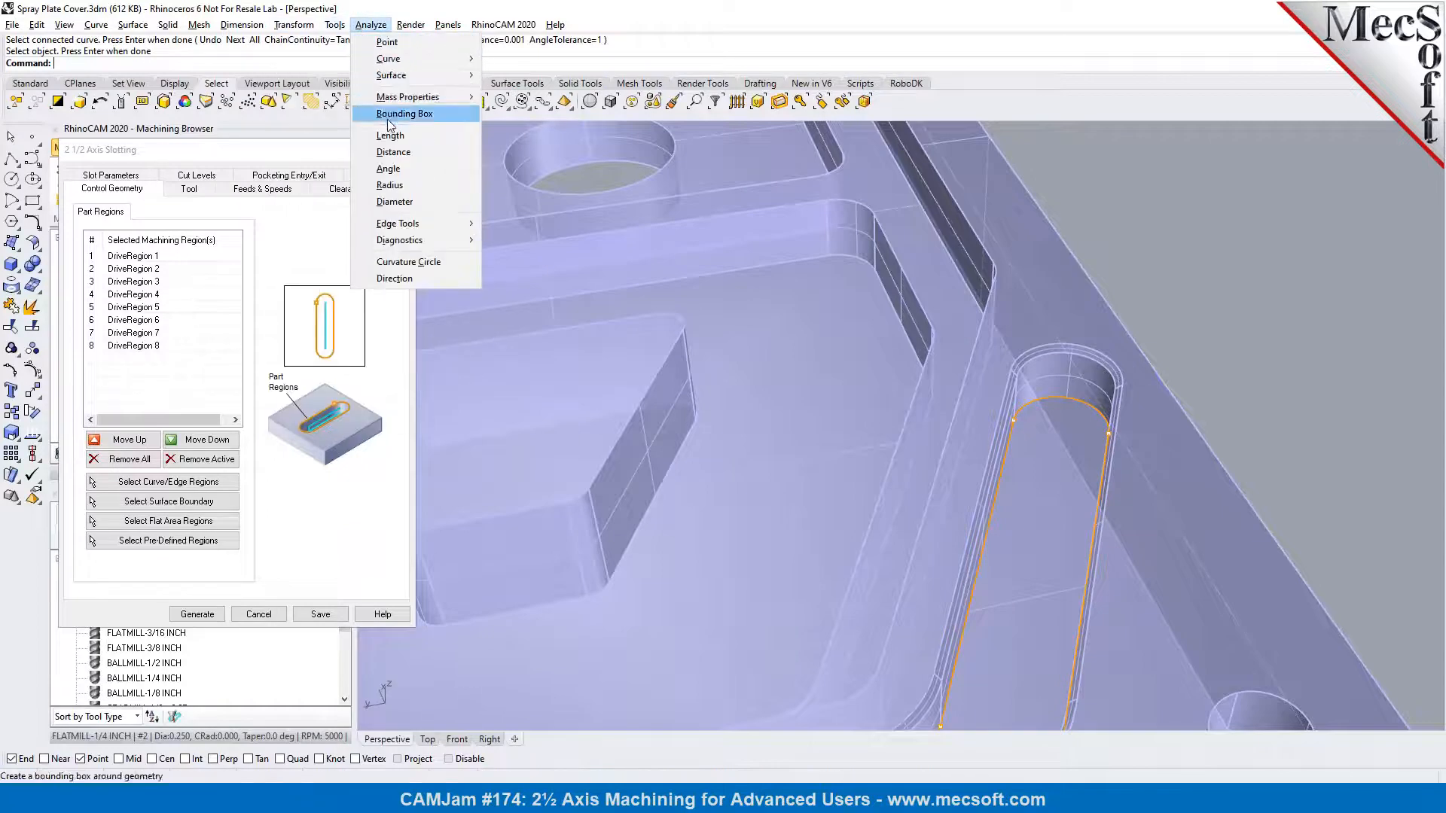
left_click(392, 162)
scroll(1040, 467, "up", 3)
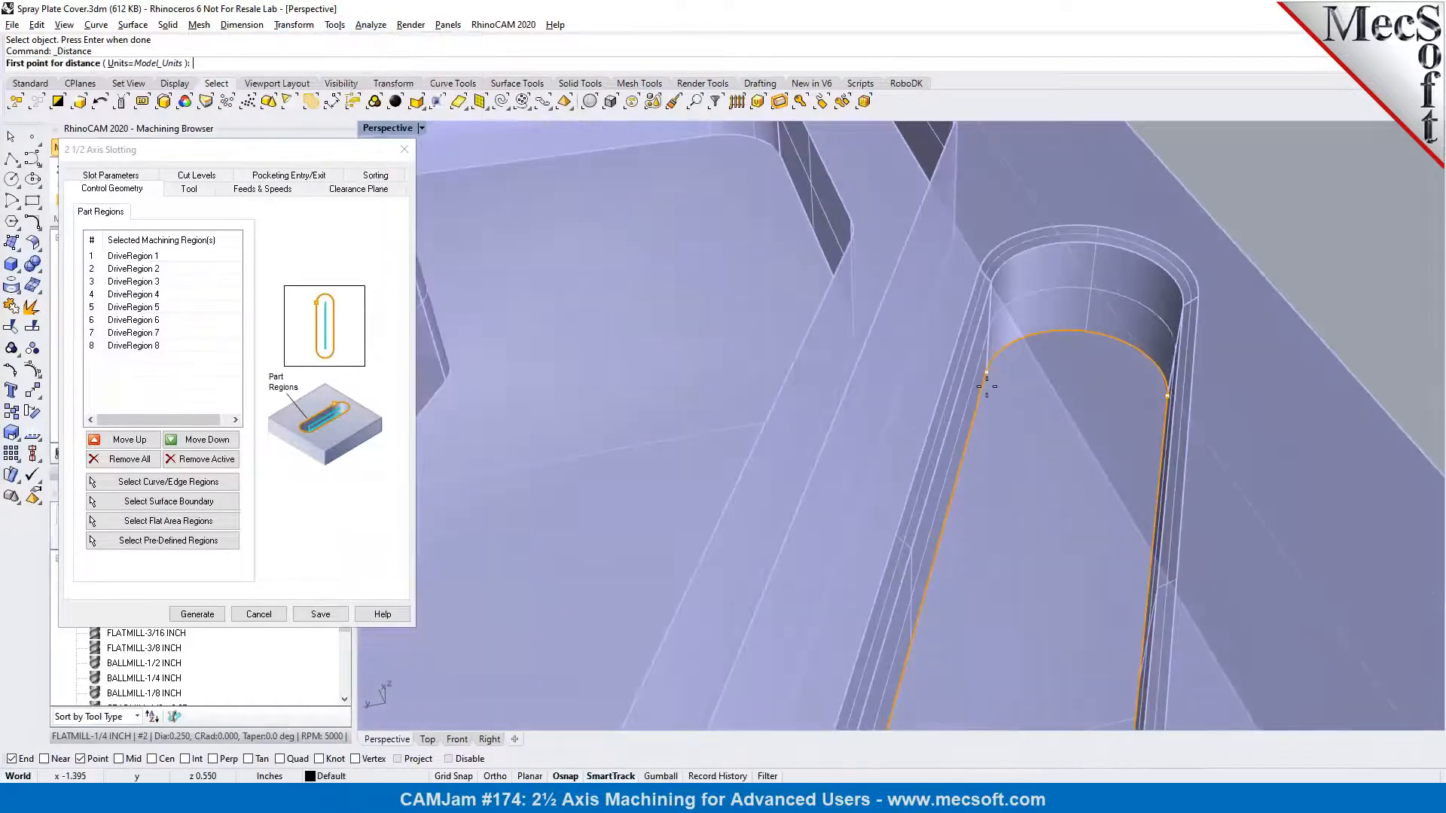
left_click(987, 372)
right_click_drag(1017, 404, 1065, 426)
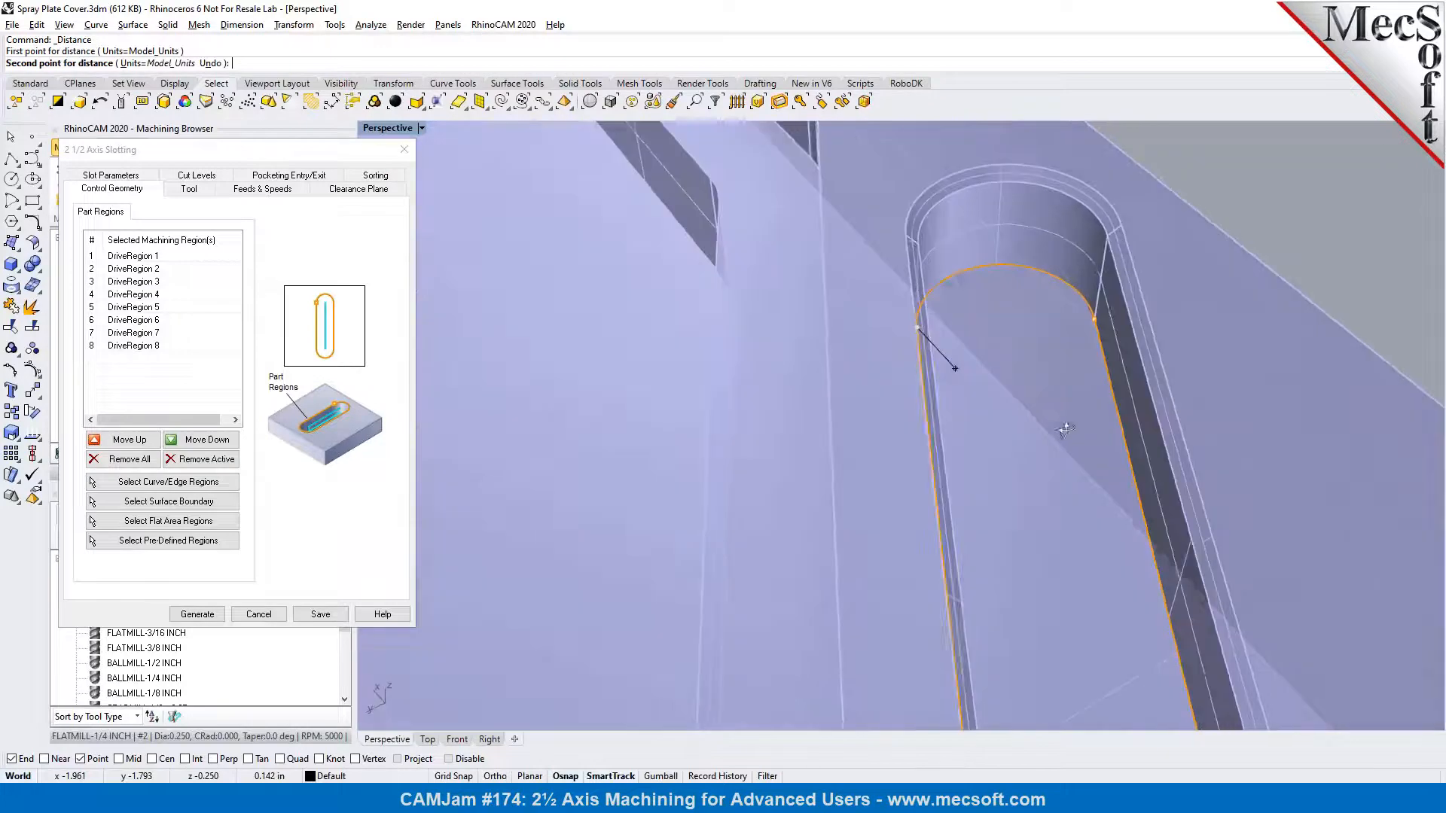
left_click(1092, 323)
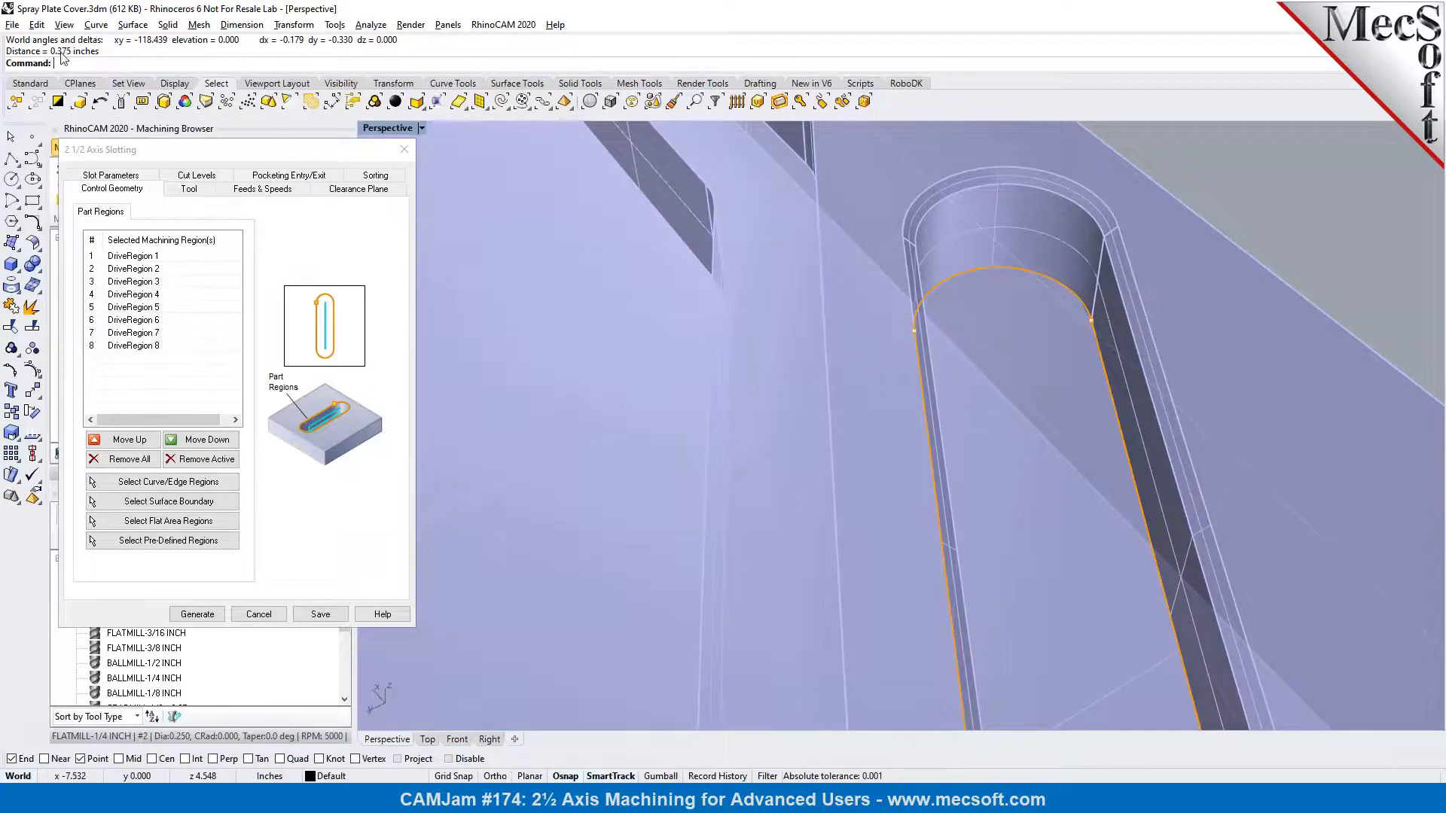
scroll(1067, 335, "down", 5)
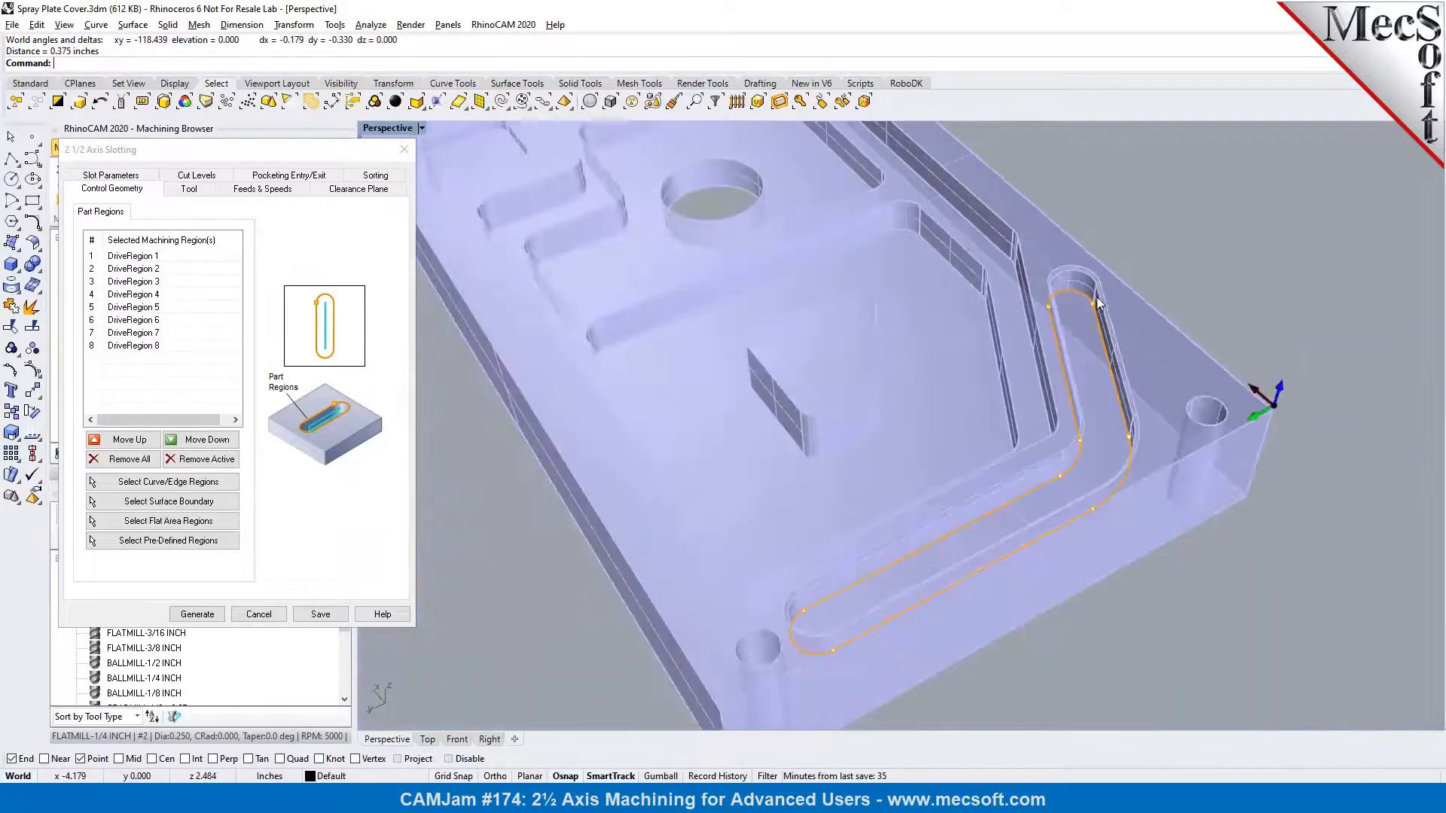
Choose the FLATMILL-3/8 INCH tool for the slotting operation
left_click(188, 190)
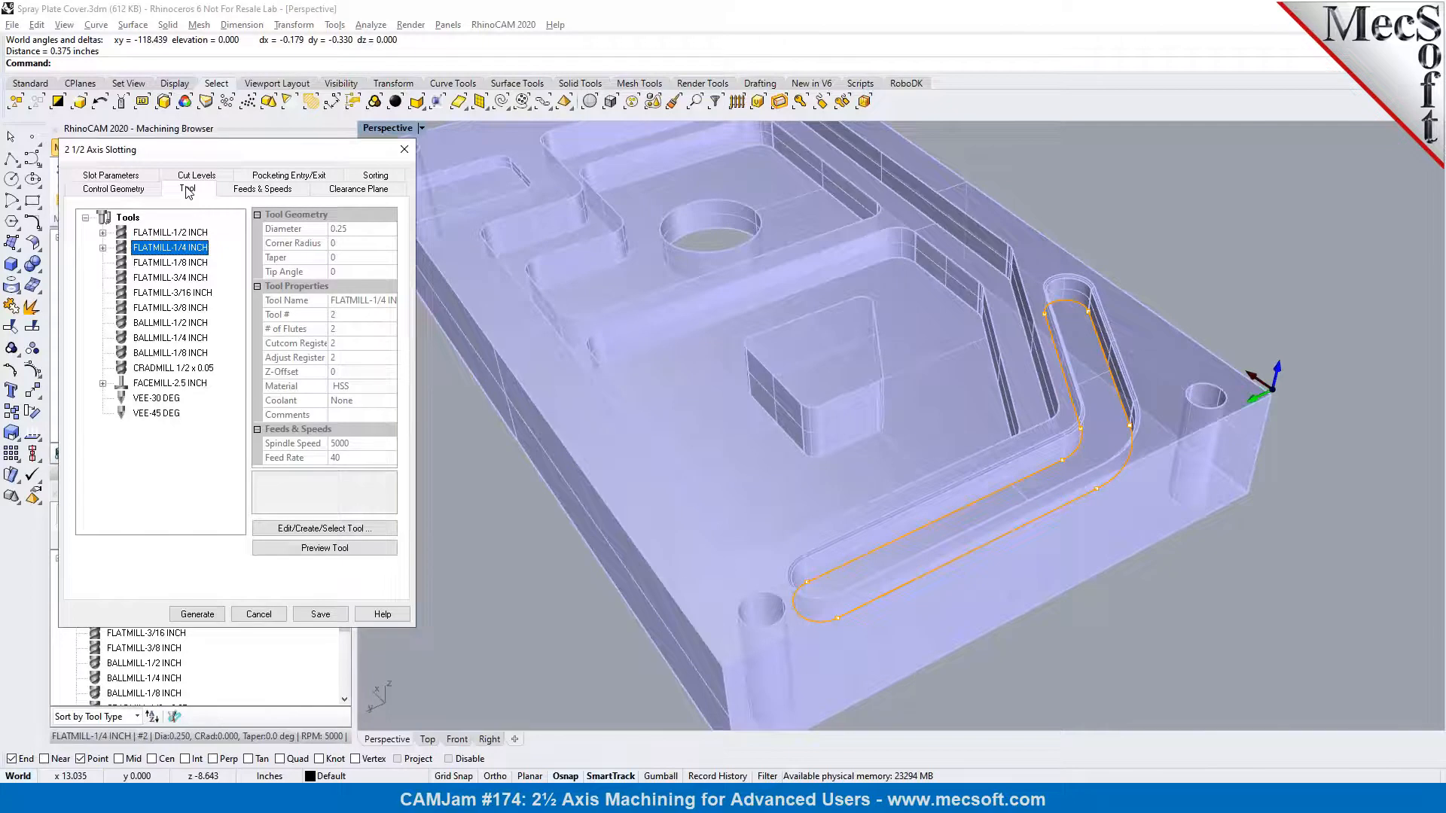
left_click(167, 309)
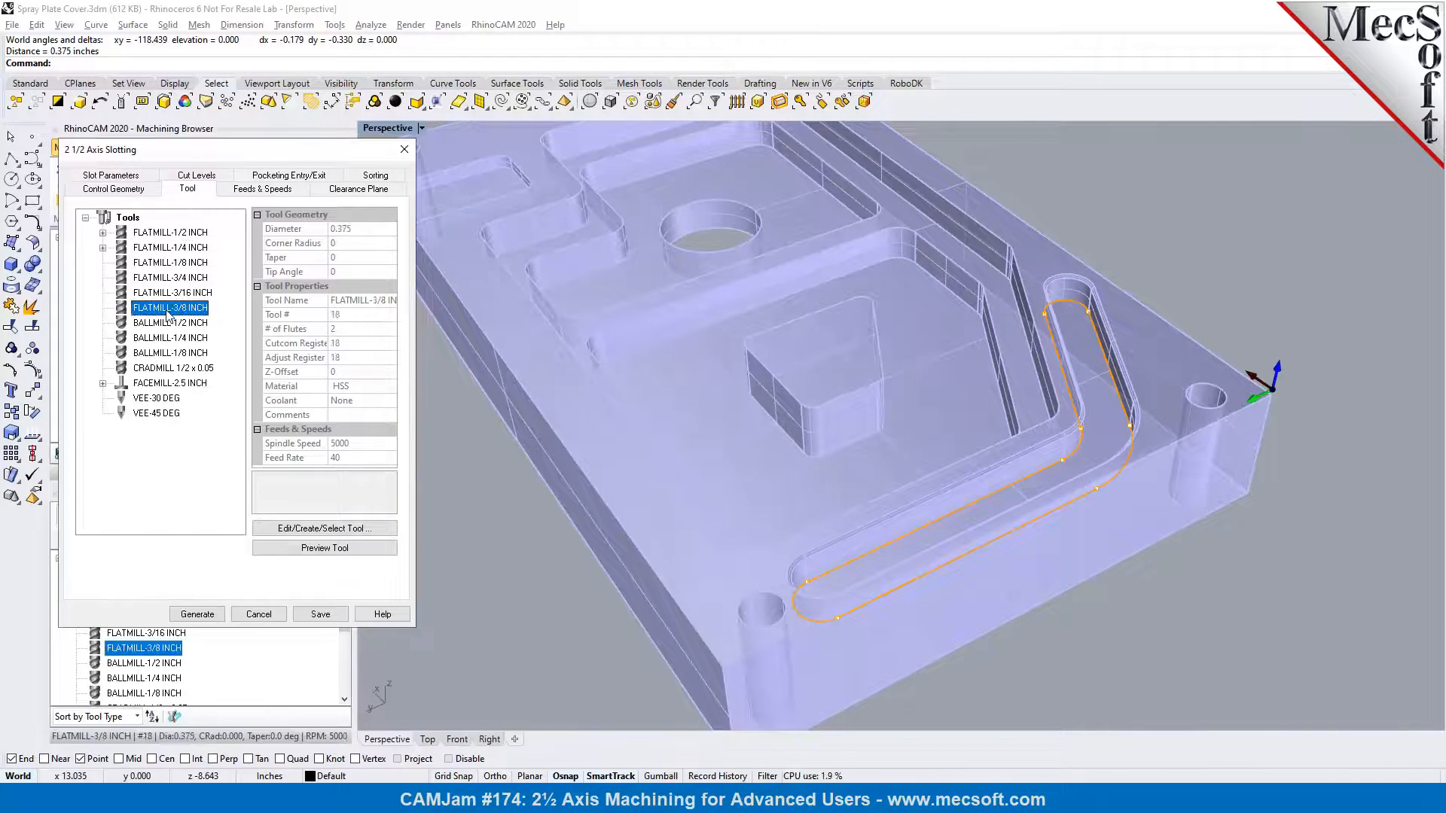
scroll(1096, 349, "up", 3)
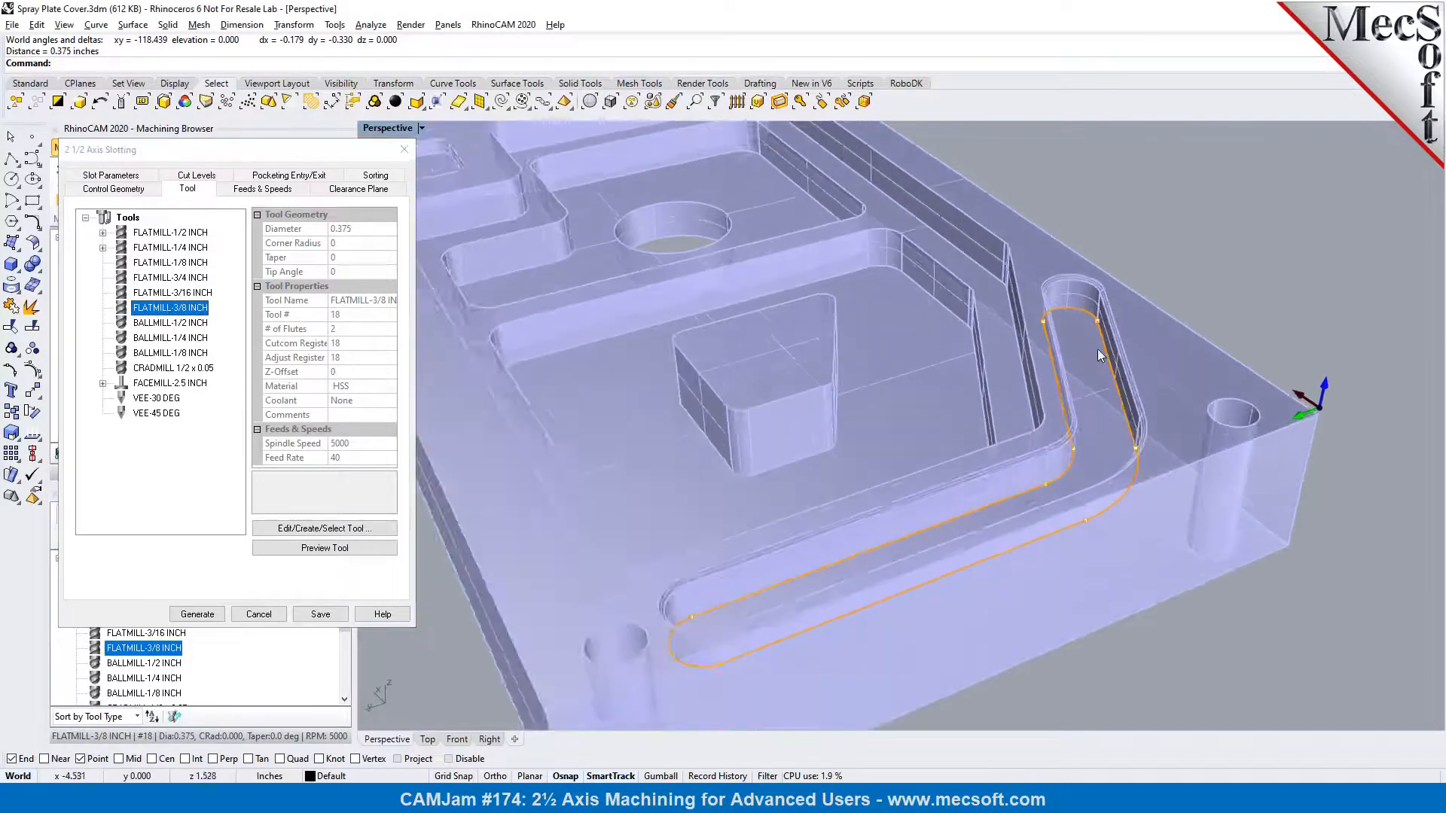
Review the slotting operation's feeds and speeds, clearance plane and slot parameters
left_click(270, 189)
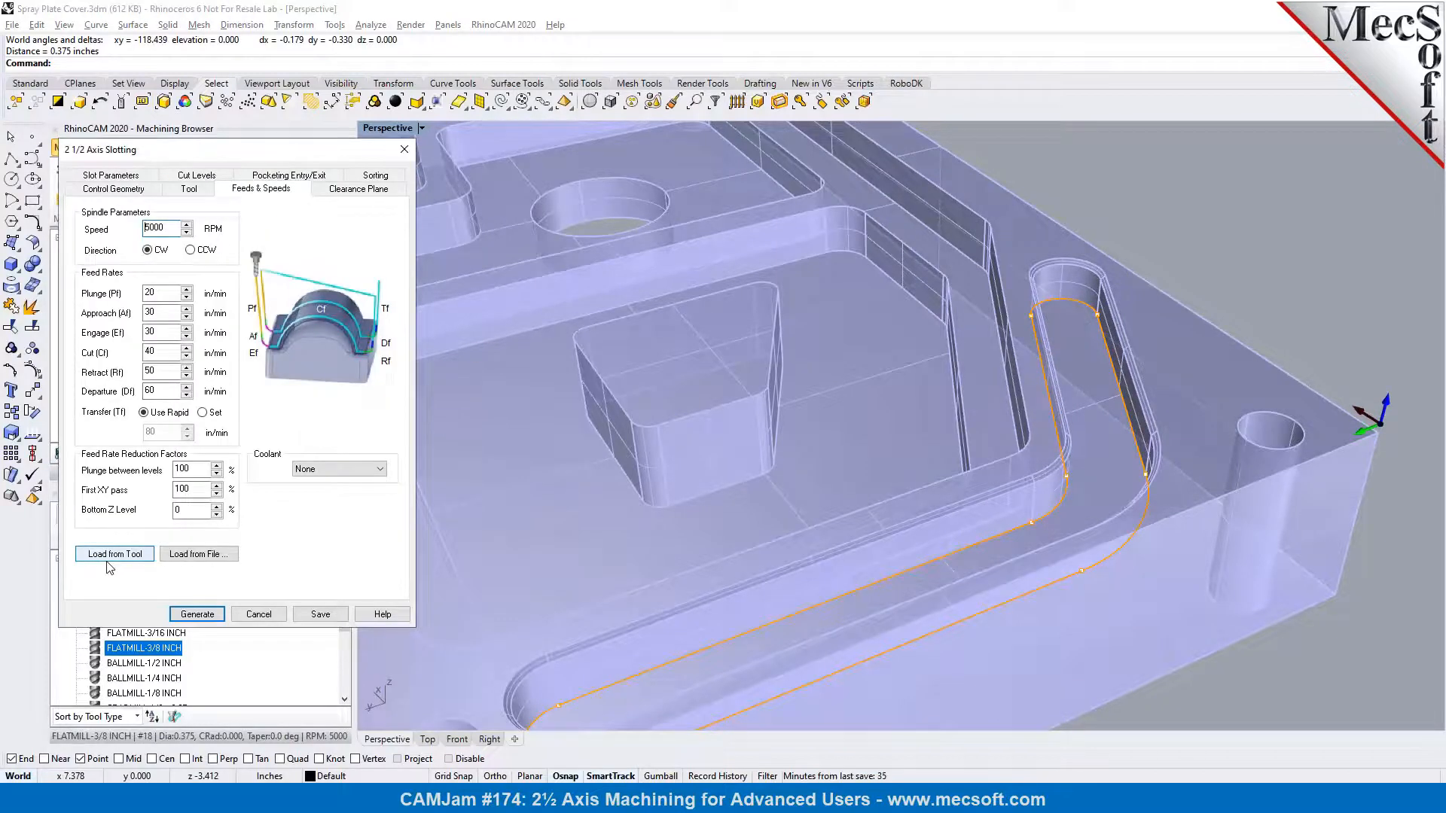
left_click(373, 190)
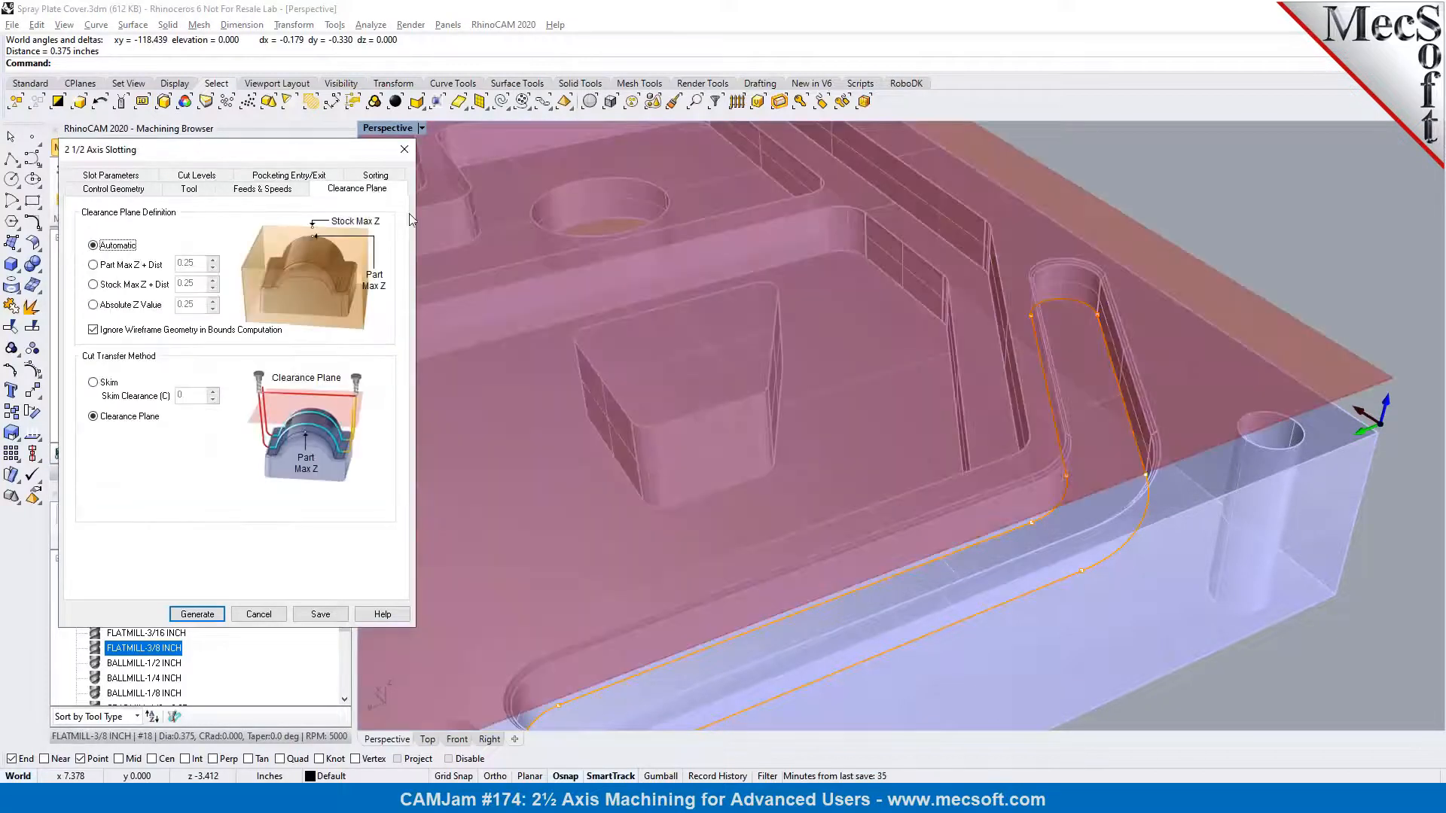
left_click(123, 177)
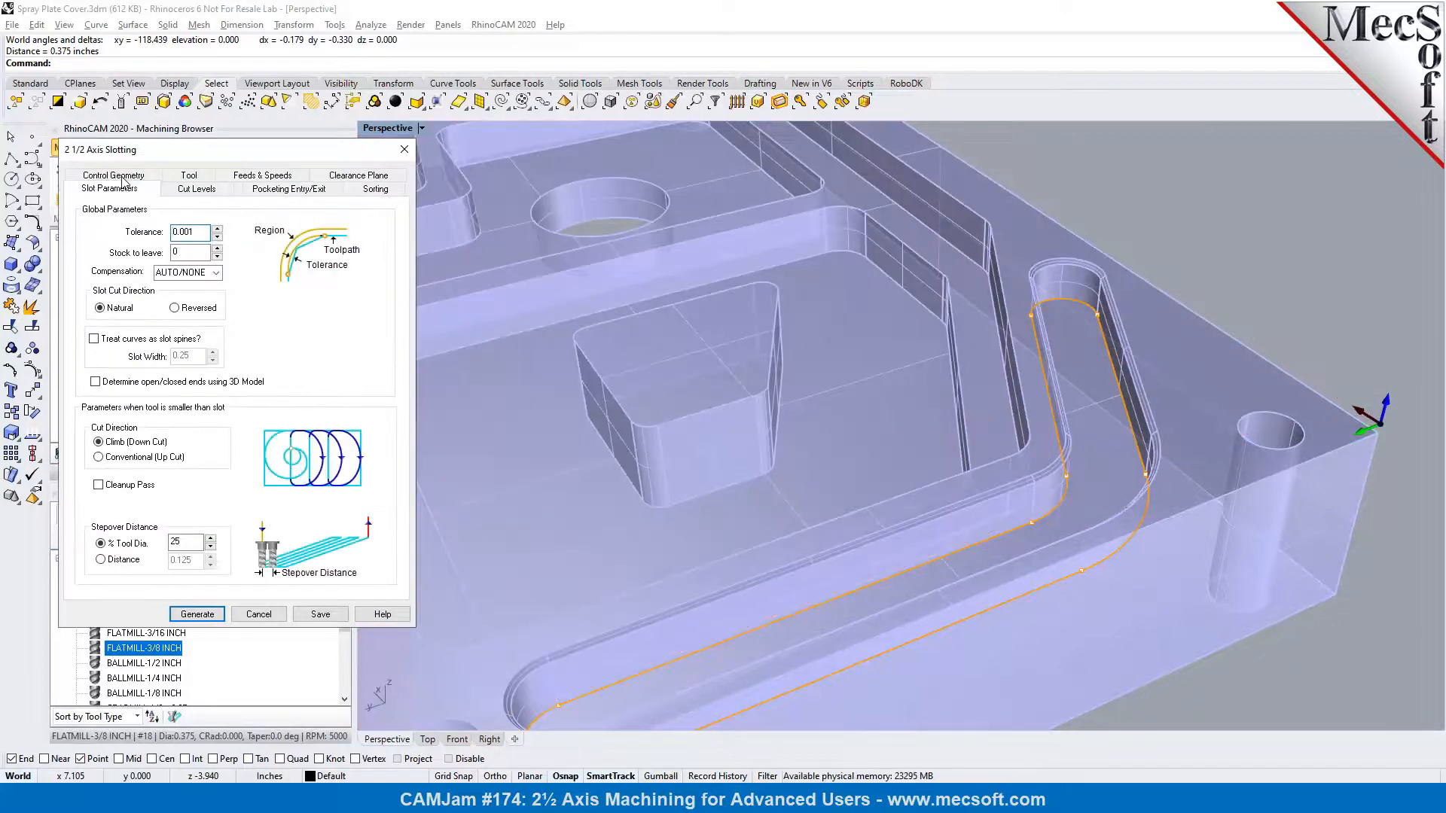
left_click(181, 250)
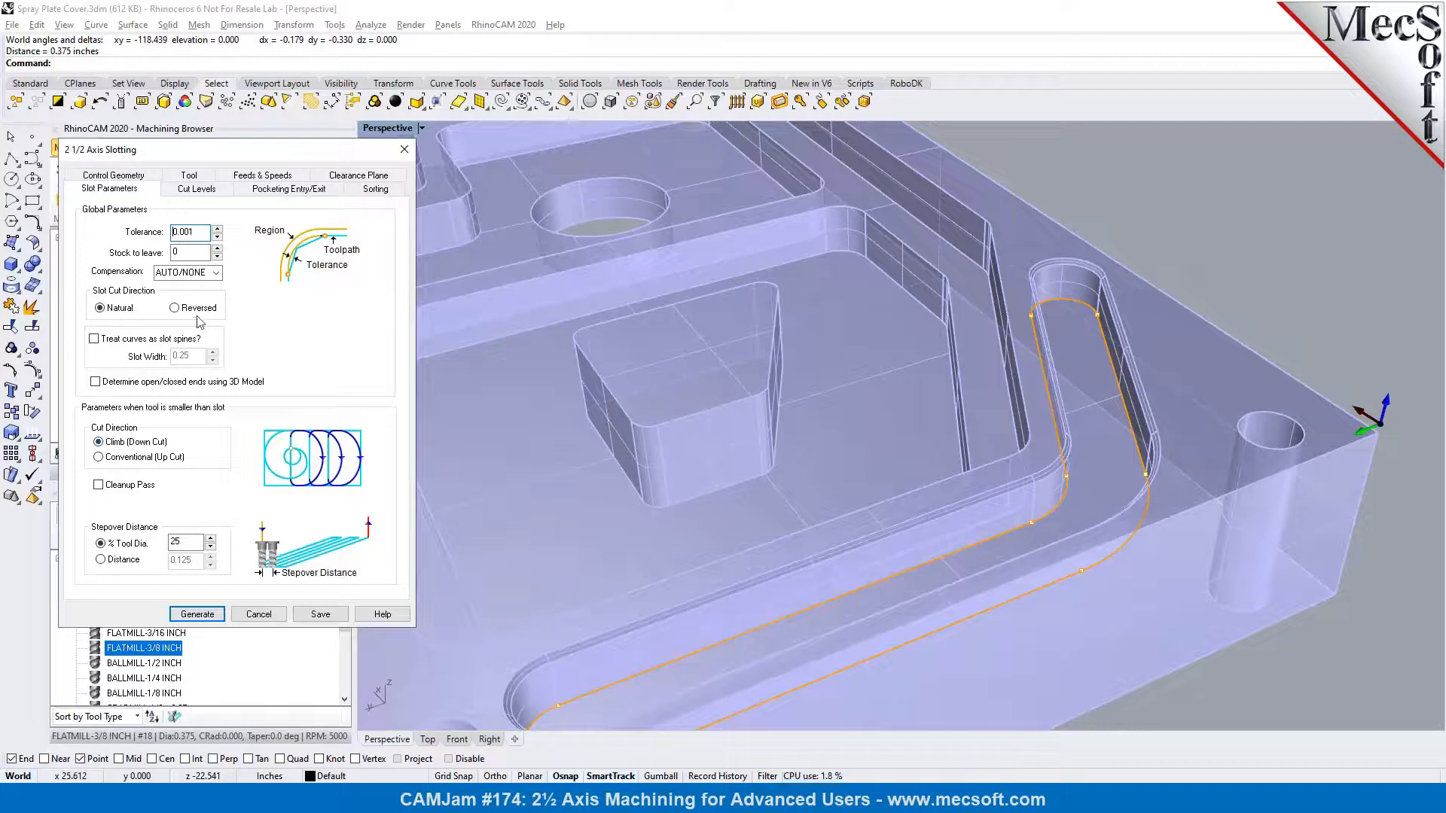
Set the cut geometry location to At Bottom and pick two points on the slot wall for a total cut depth of 0.25
left_click(210, 191)
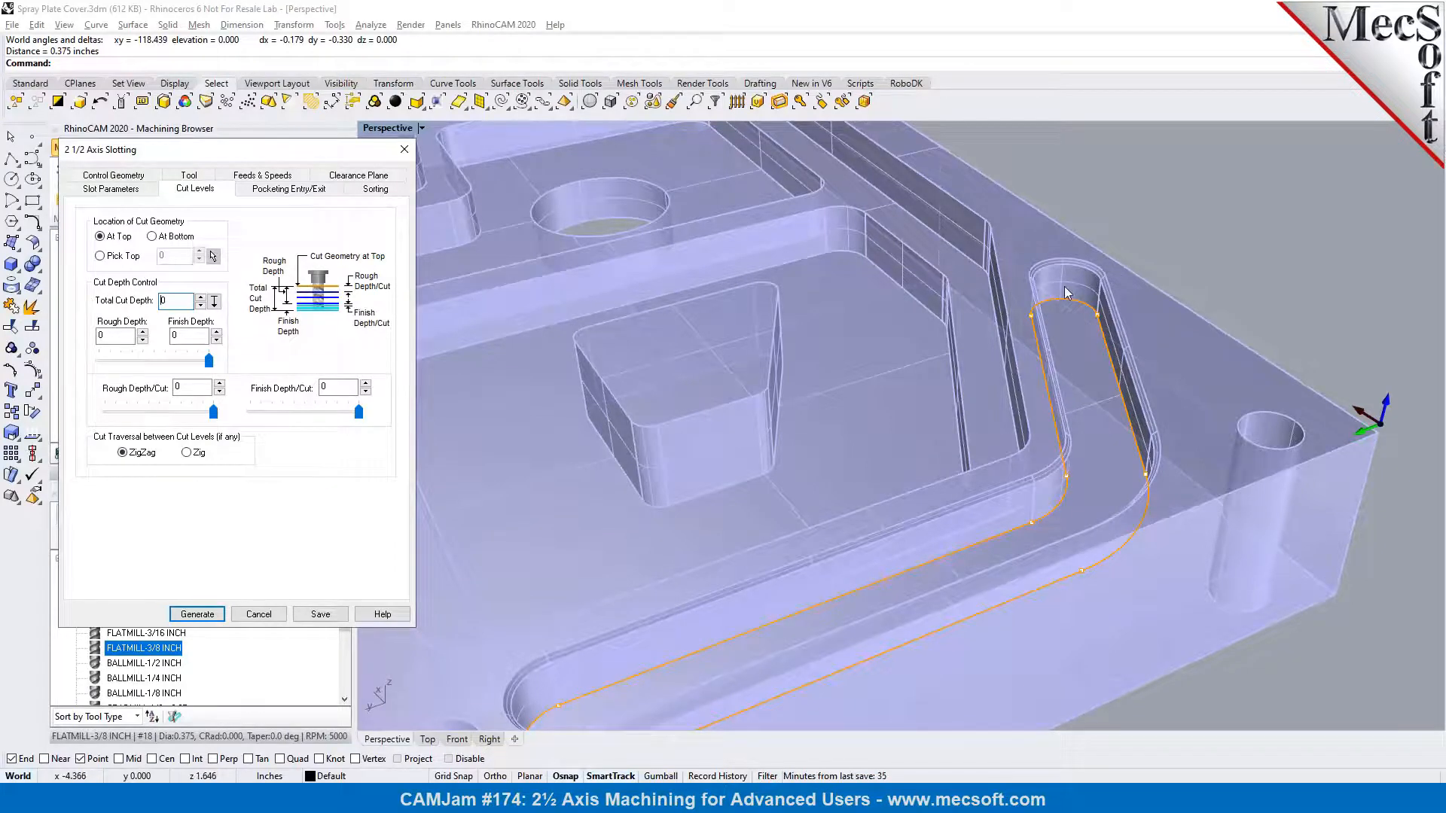
scroll(1066, 290, "up", 4)
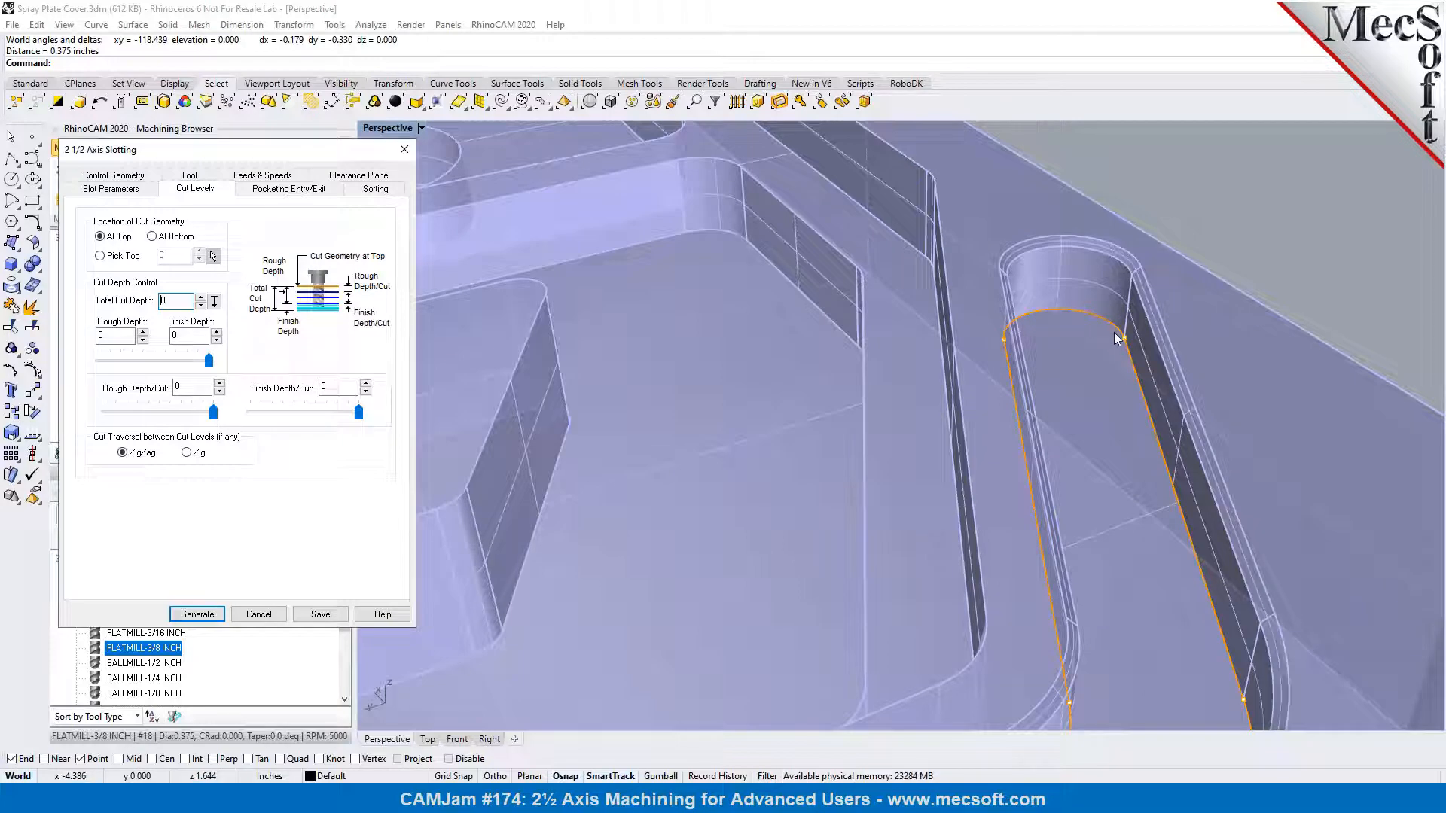
left_click(173, 238)
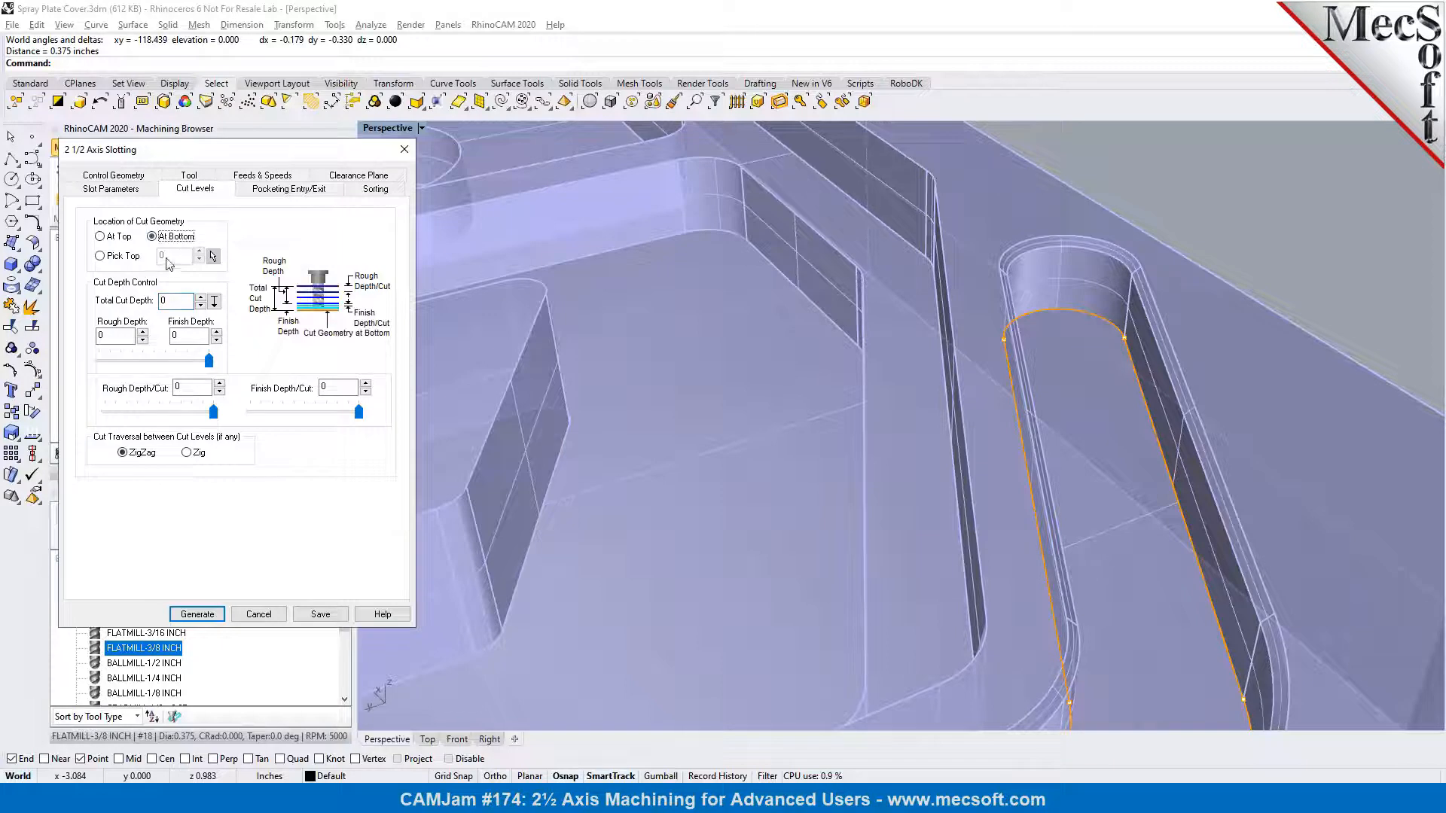
left_click(215, 302)
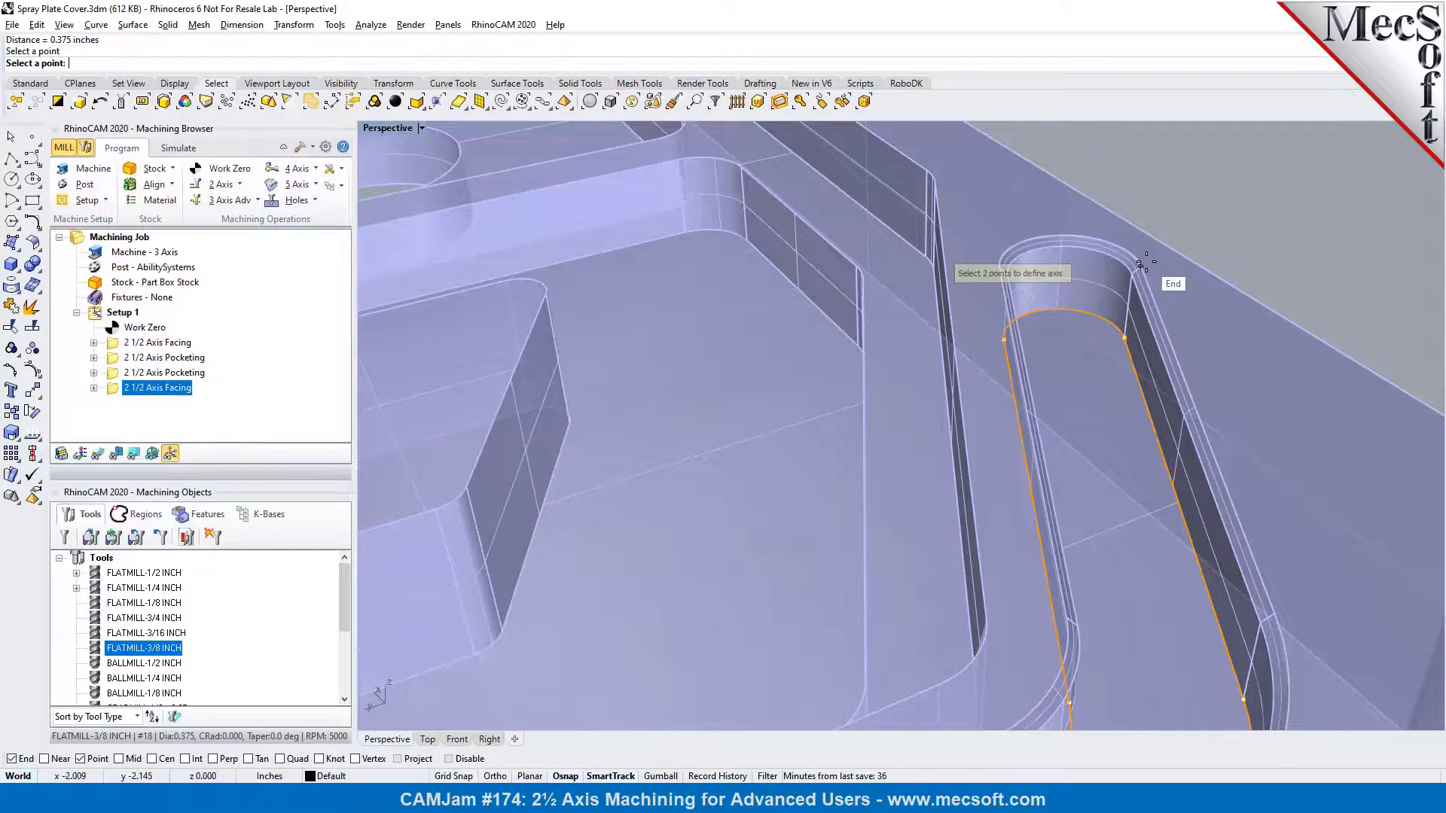
scroll(1146, 261, "up", 3)
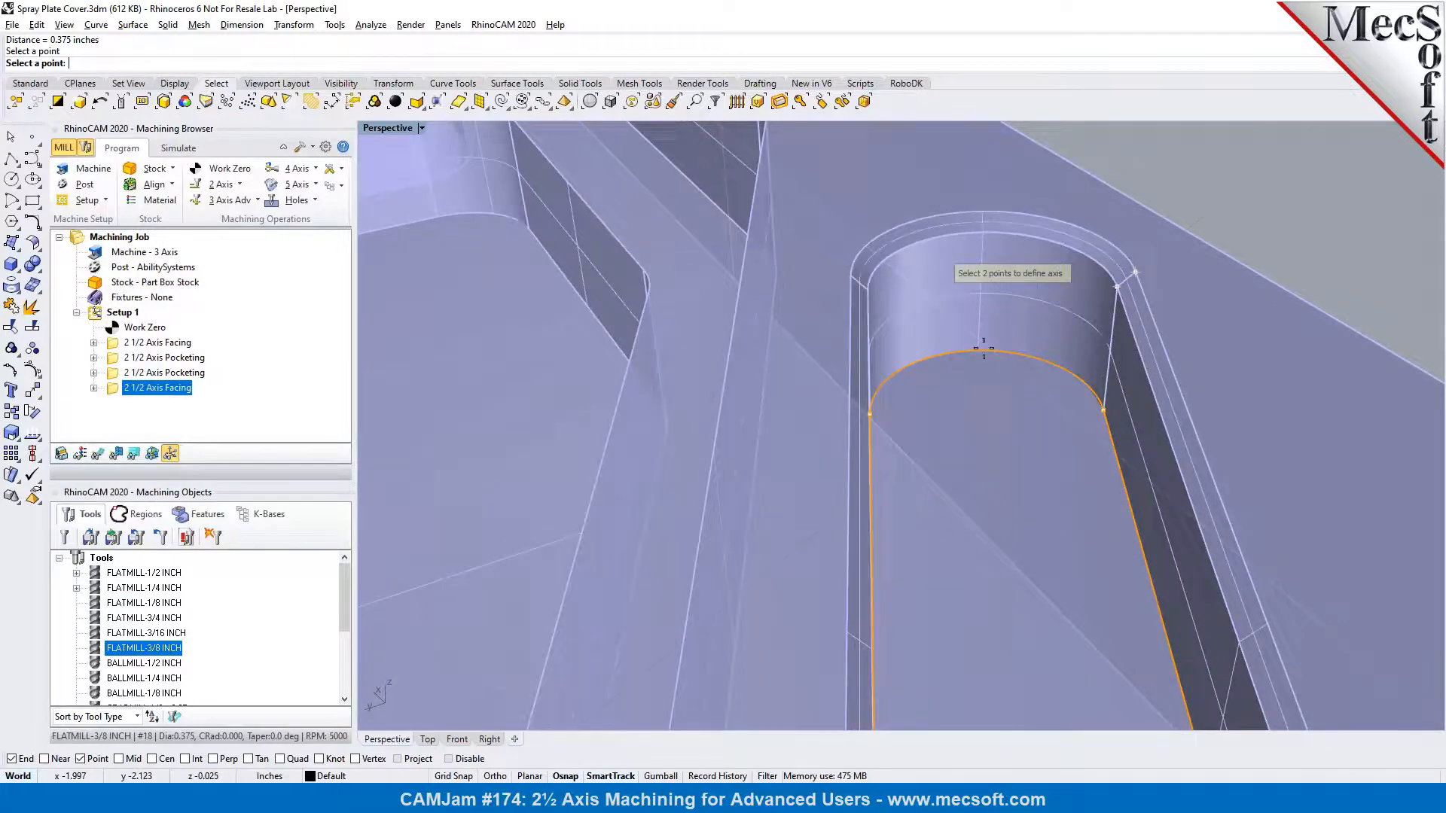
left_click(1104, 411)
scroll(1072, 324, "down", 4)
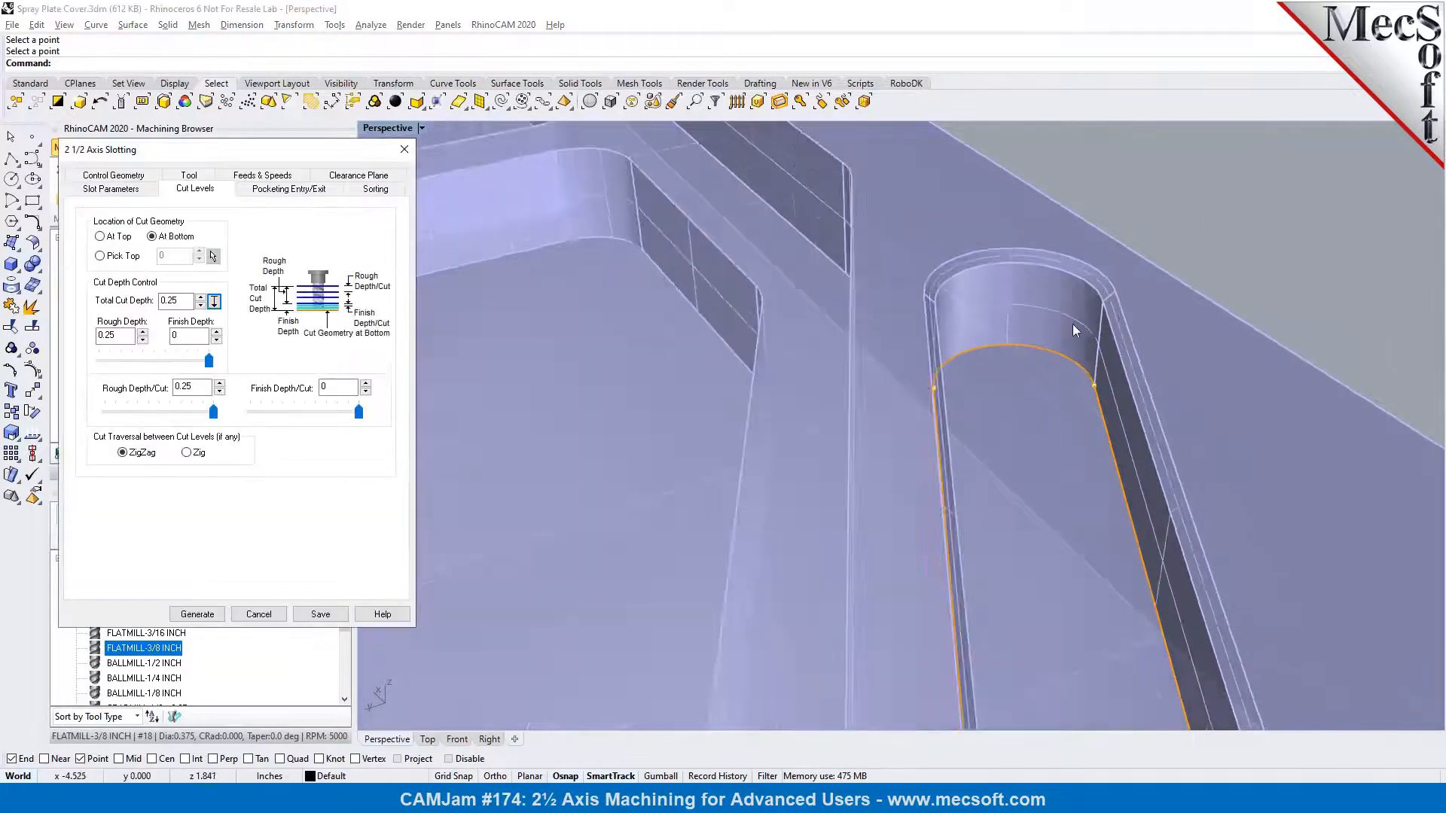
Set the rough depth per cut to 0.125 with Zig traversal between cut levels, check the entry and exit settings, and generate the slotting toolpath
left_click_drag(213, 411, 162, 419)
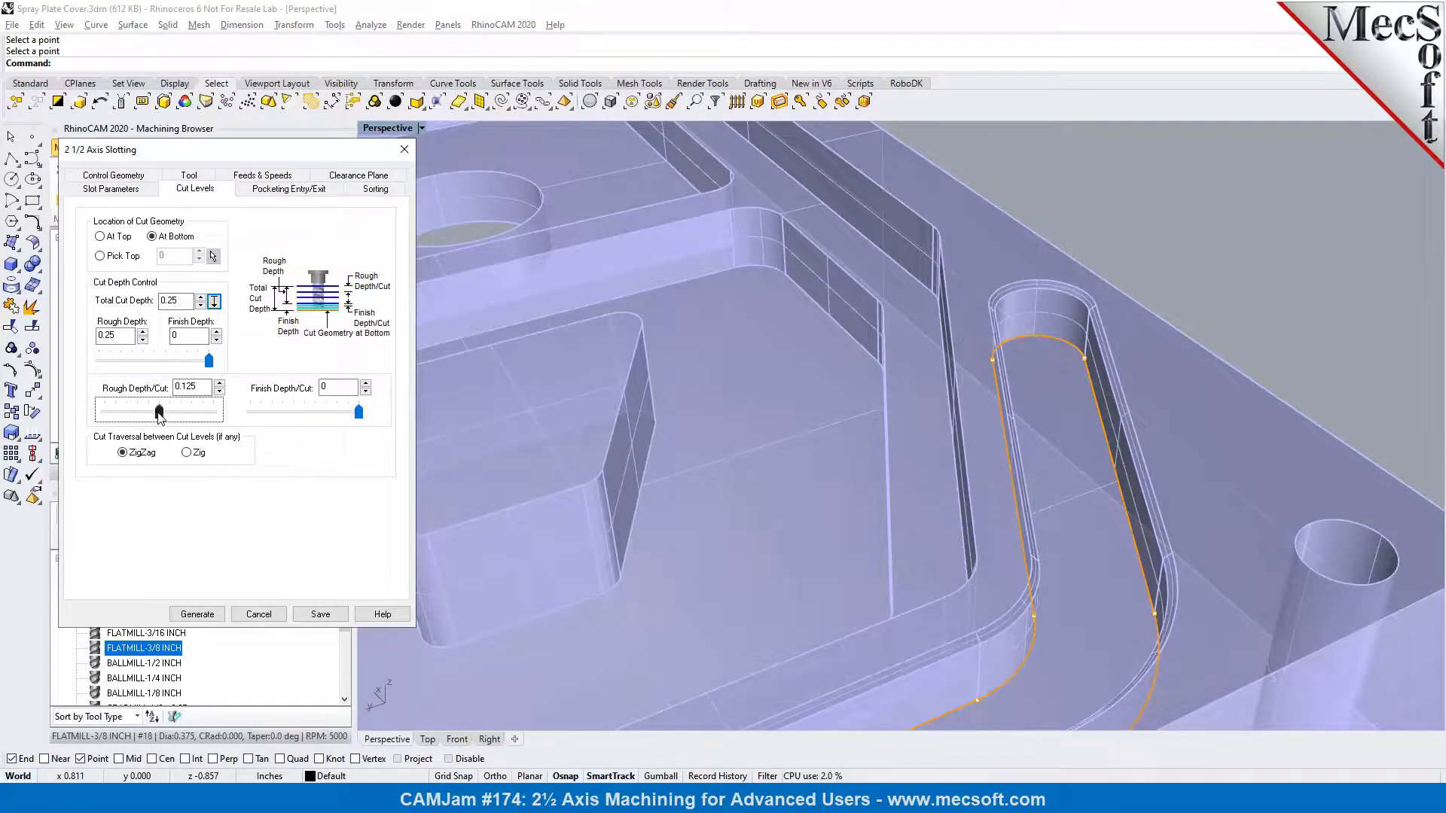
scroll(1326, 264, "down", 3)
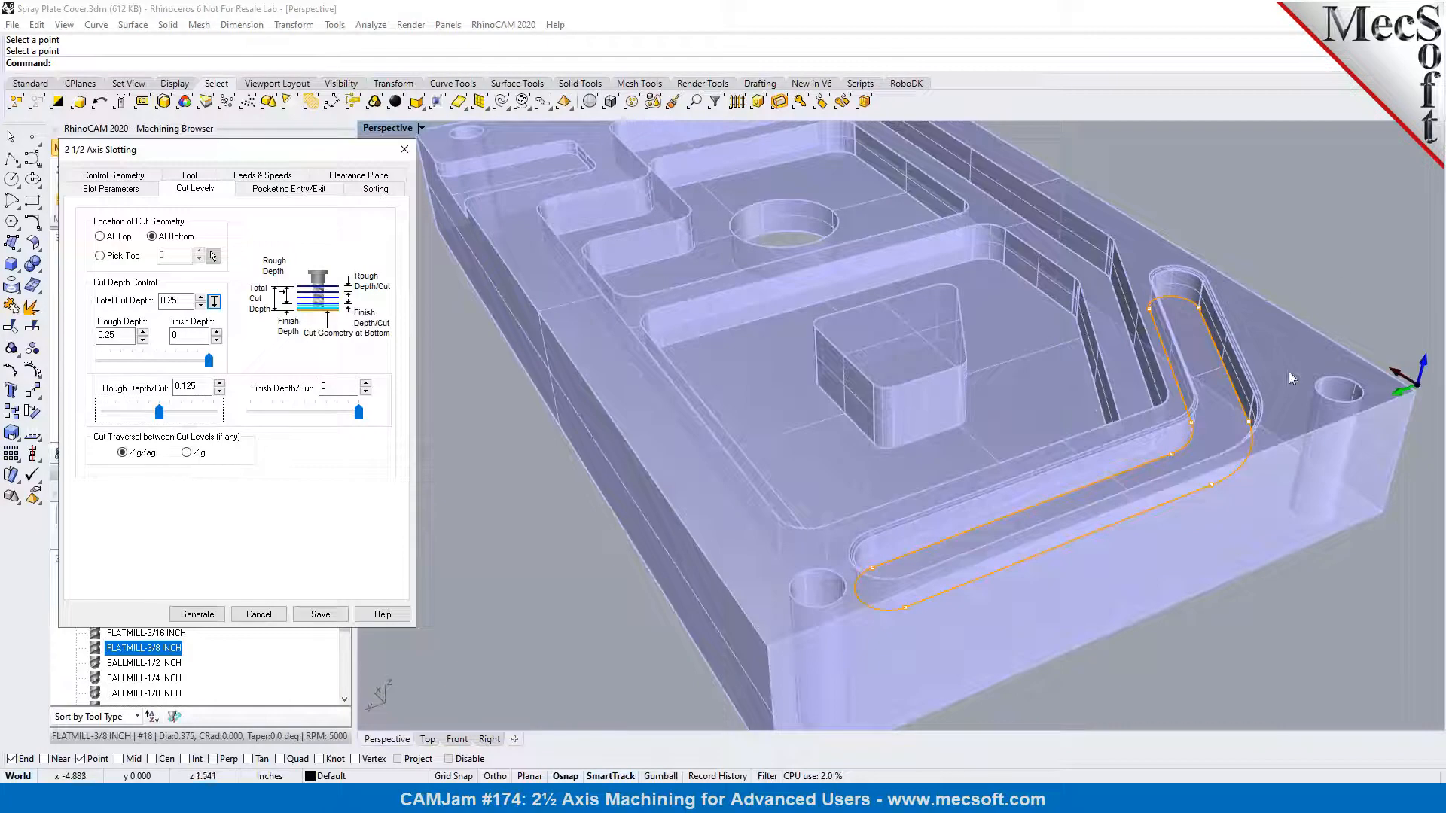
left_click(187, 453)
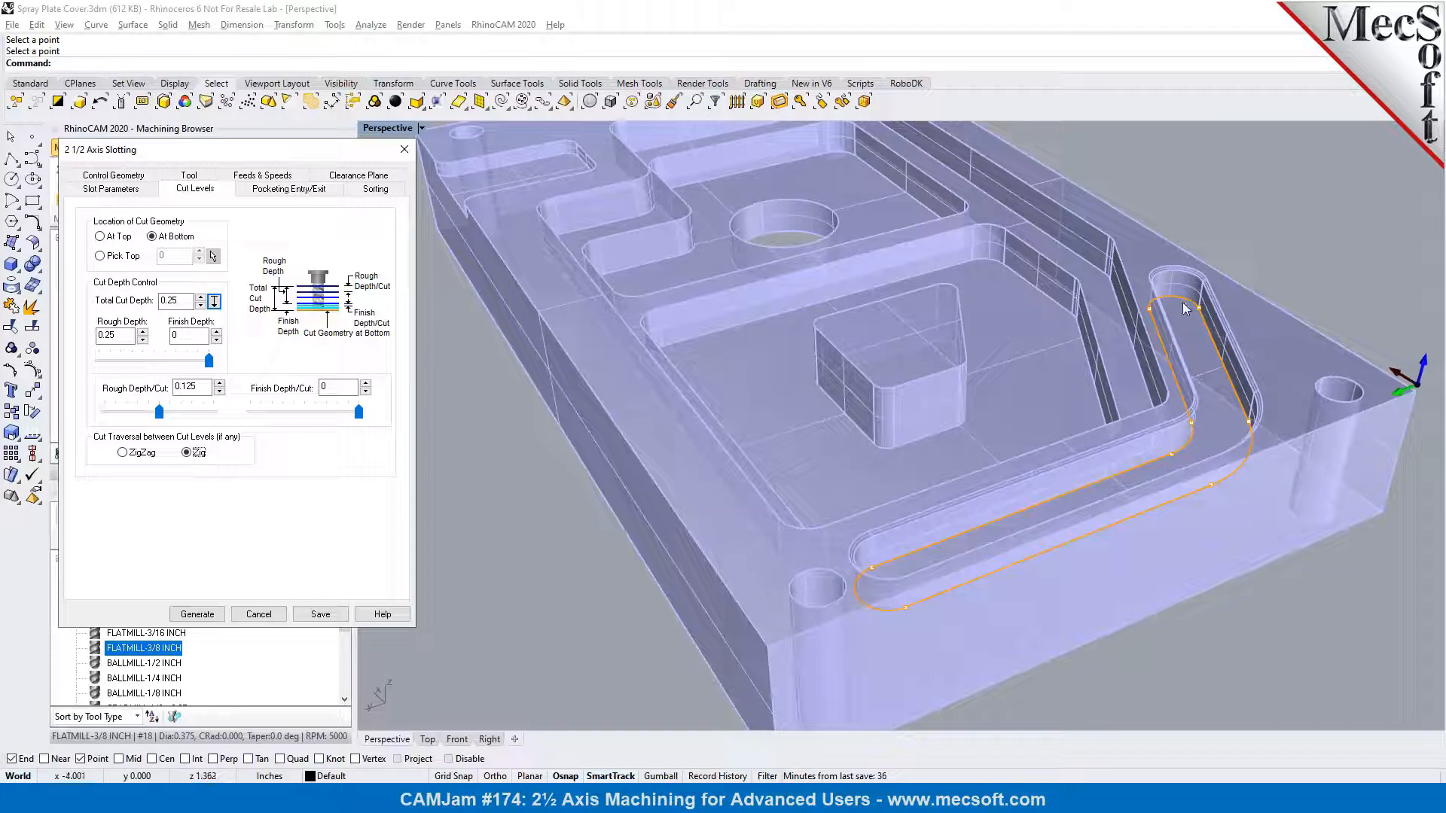
left_click(259, 192)
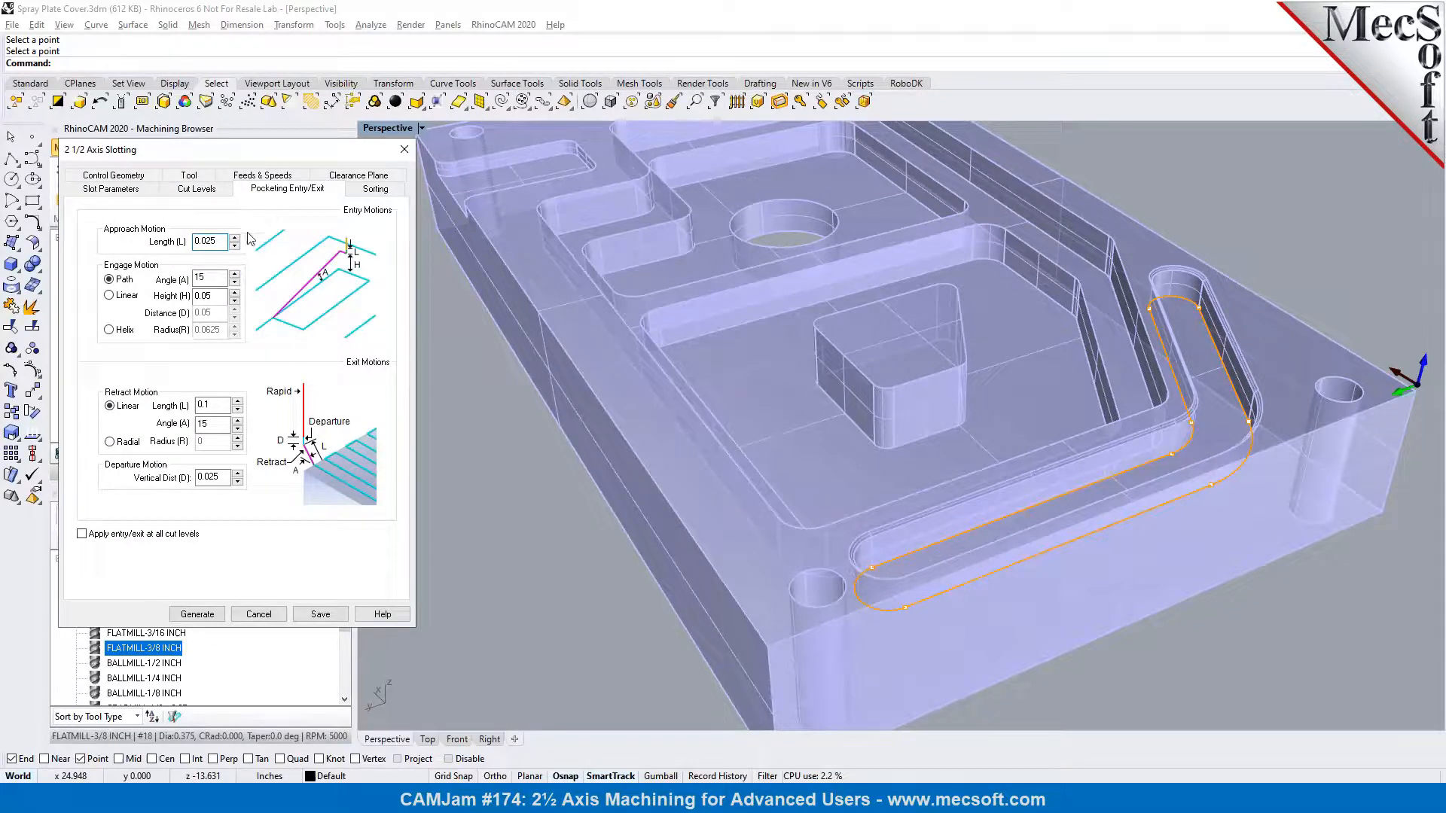
left_click(198, 615)
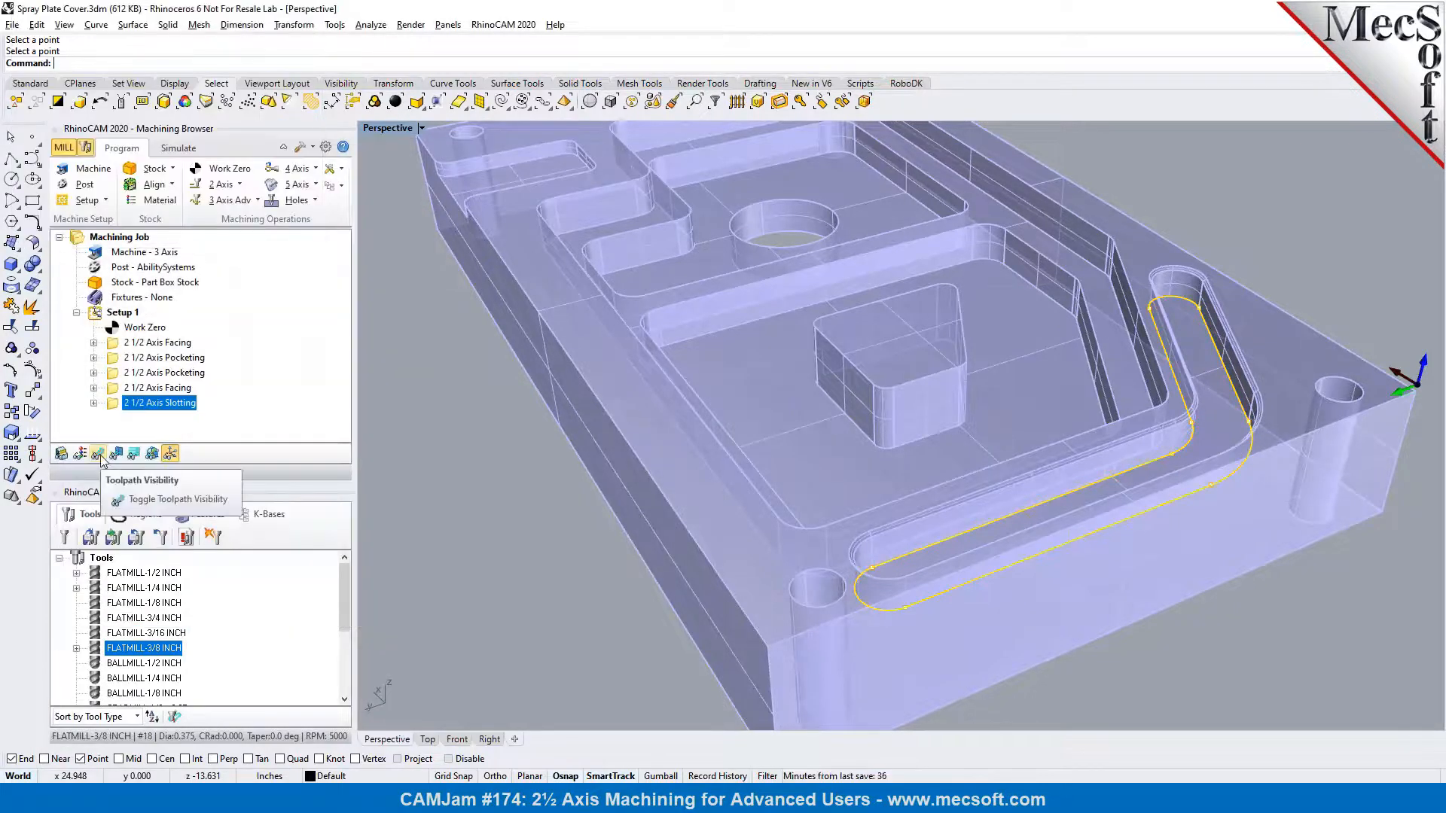
Show the slotting toolpath and examine its passes along the slot and around its bend
left_click(99, 454)
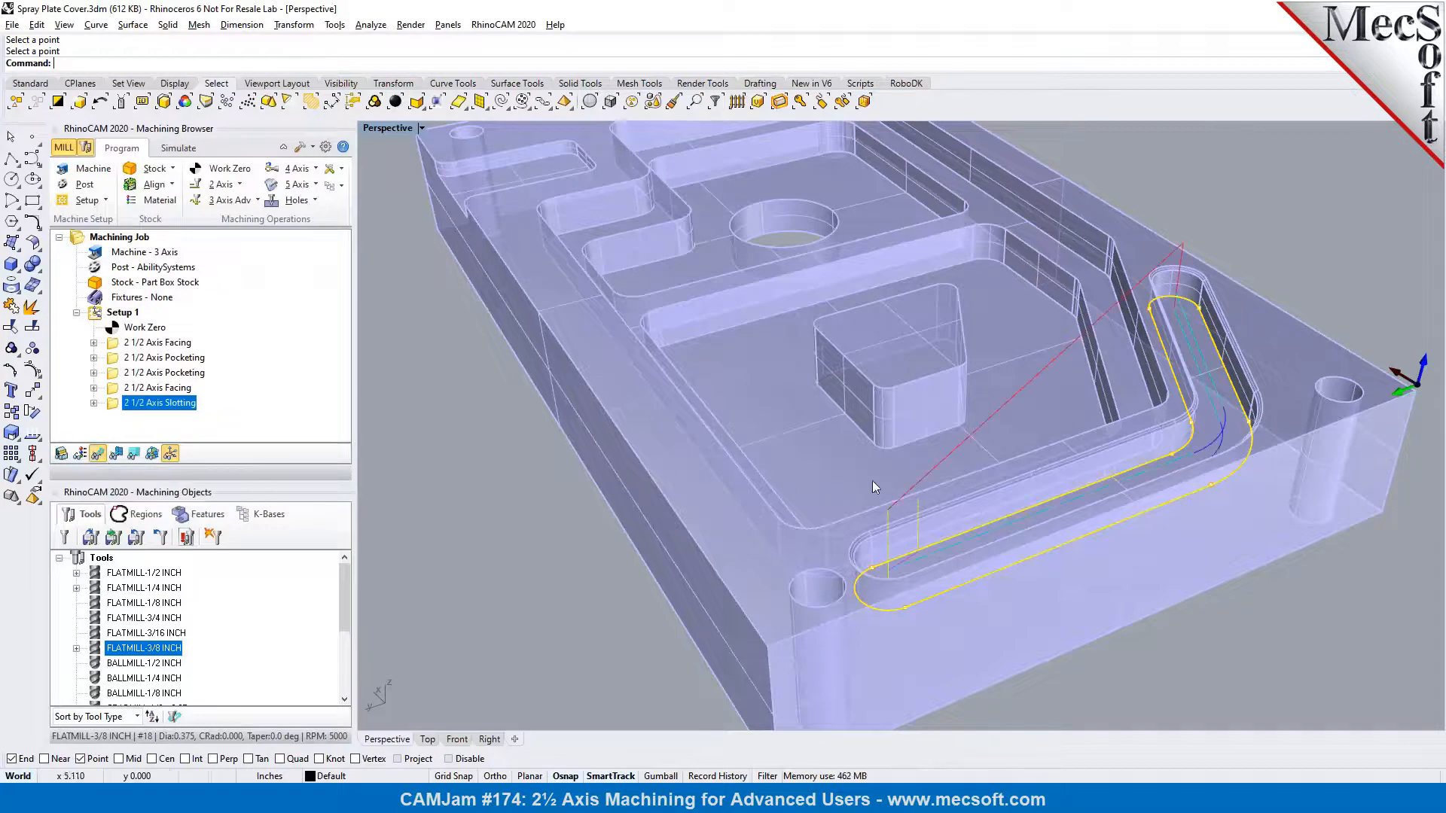
scroll(1201, 429, "up", 5)
mouse_move(1205, 429)
right_mouse_down()
mouse_move(1232, 412)
mouse_move(1246, 432)
mouse_move(1221, 434)
right_mouse_up()
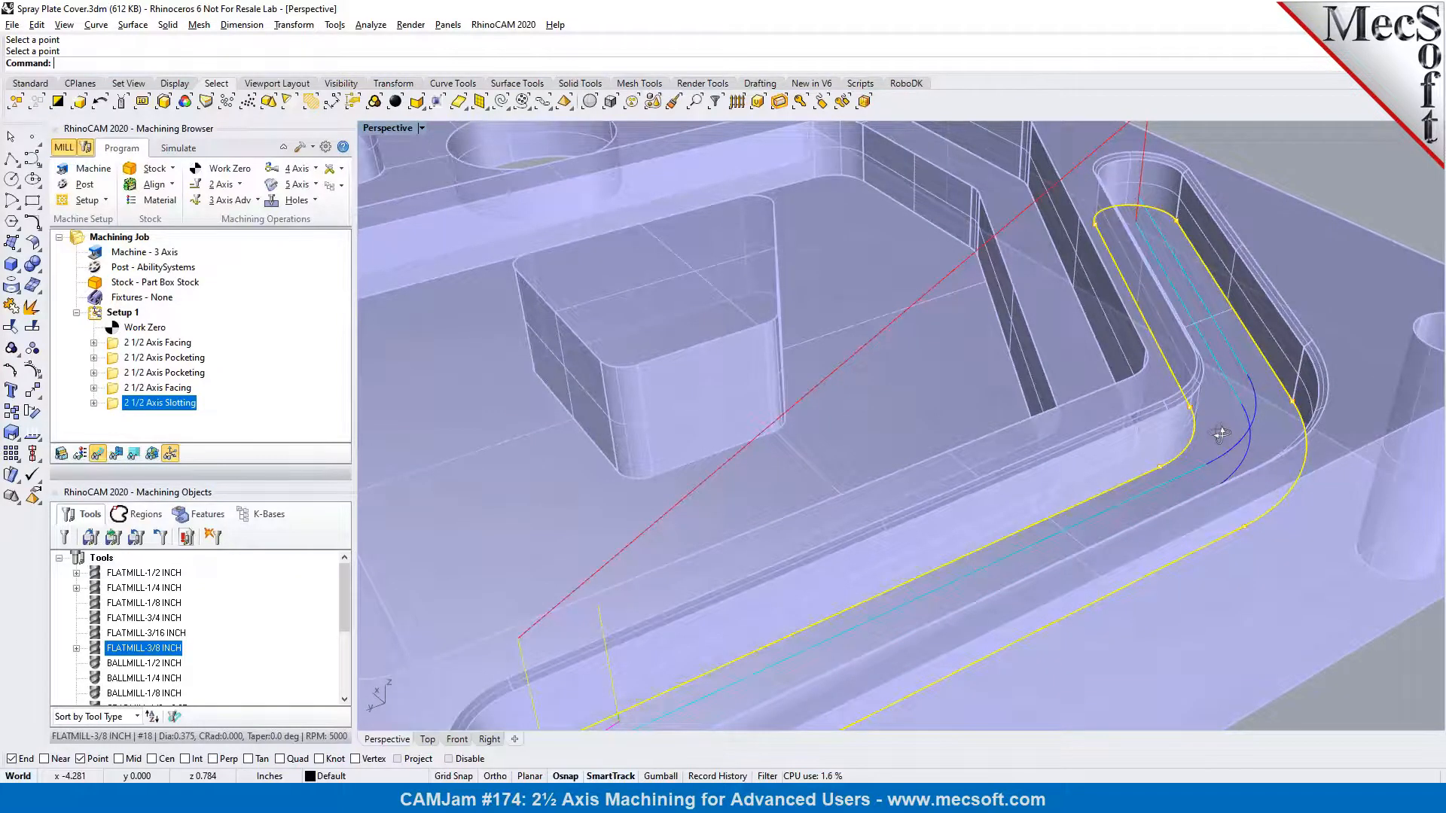
Simulate the slotting operation with the 3/8 inch flat mill on the angled slot
scroll(832, 333, "down", 4)
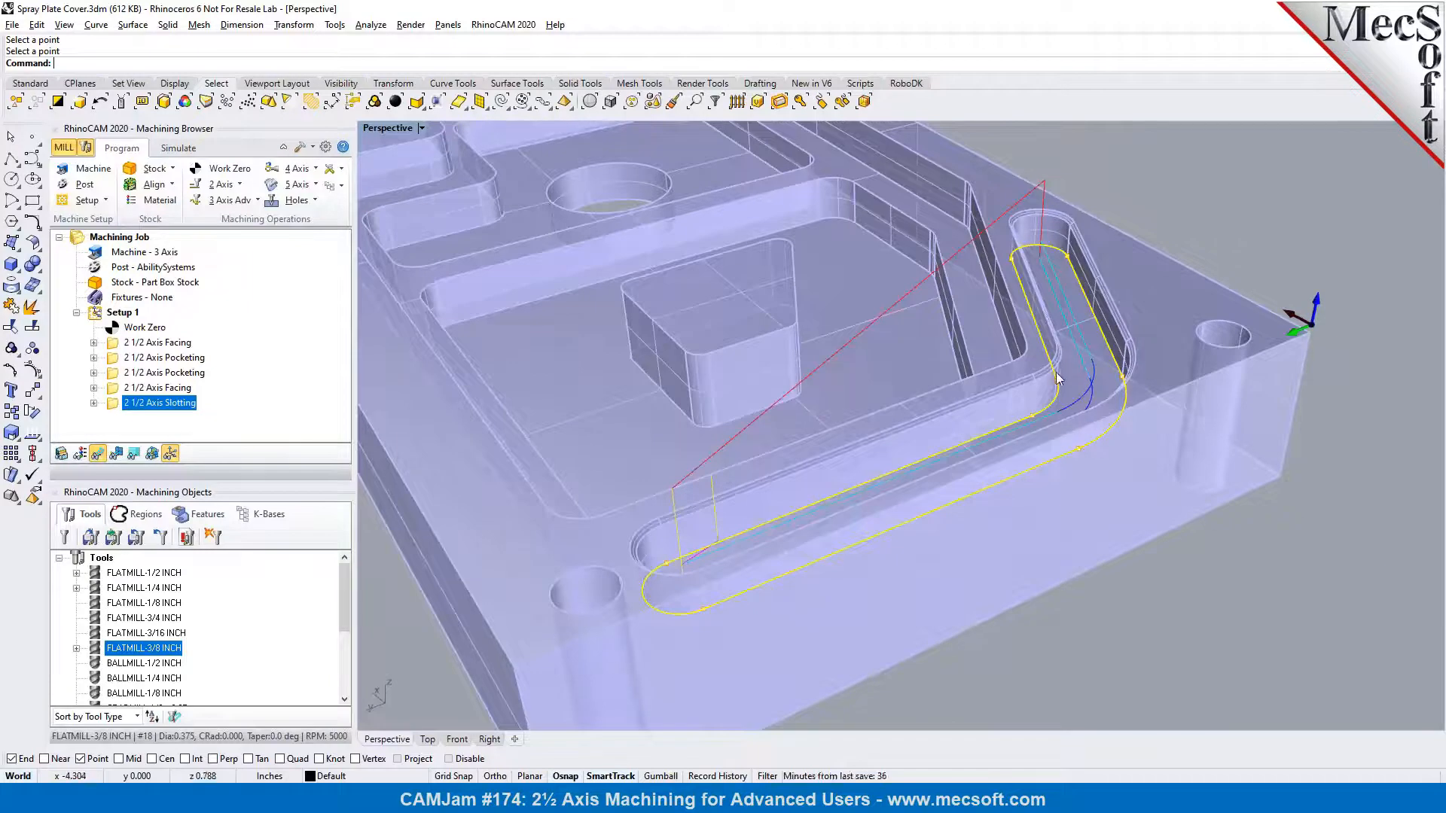
left_click(181, 149)
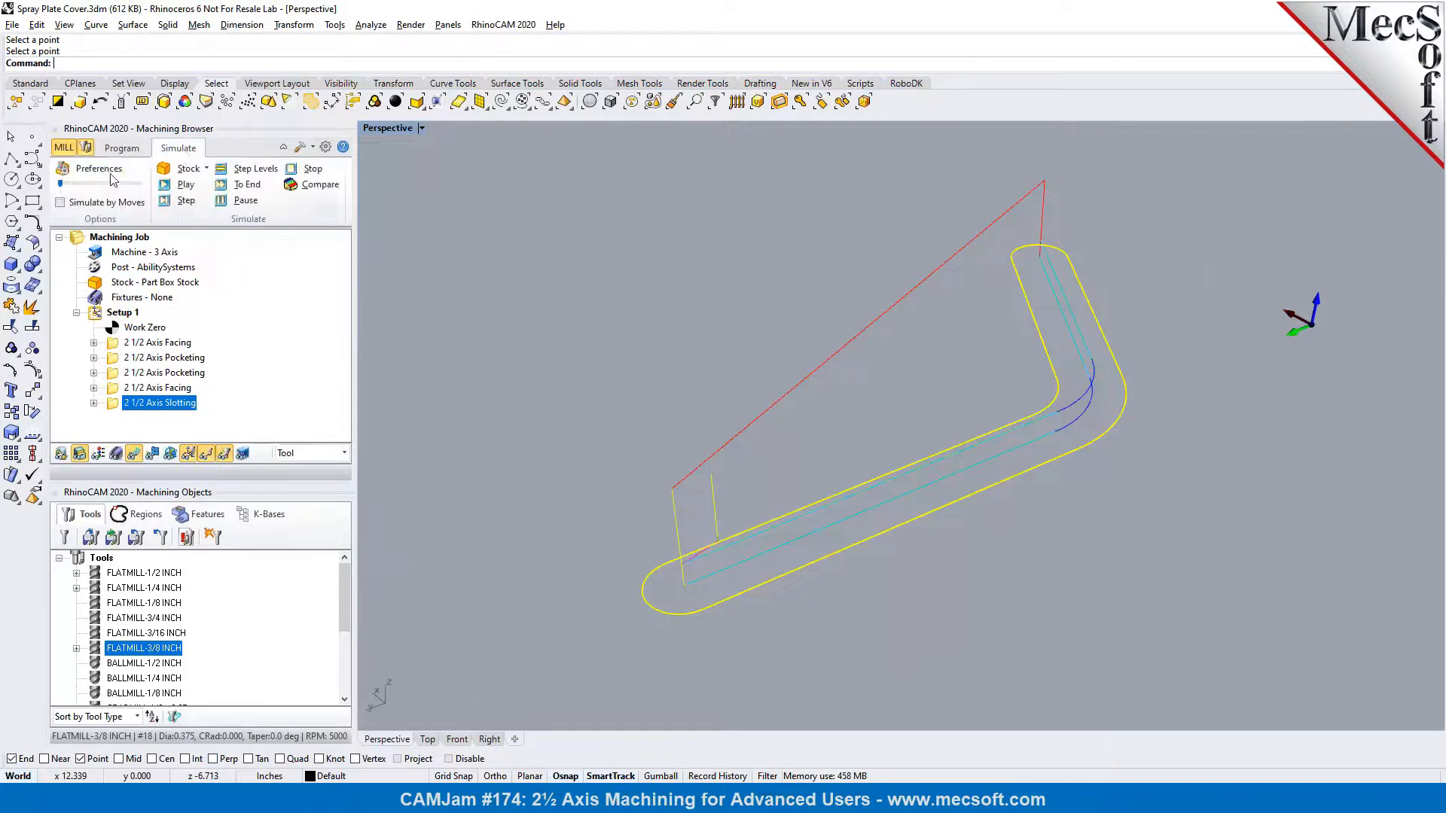
left_click(178, 186)
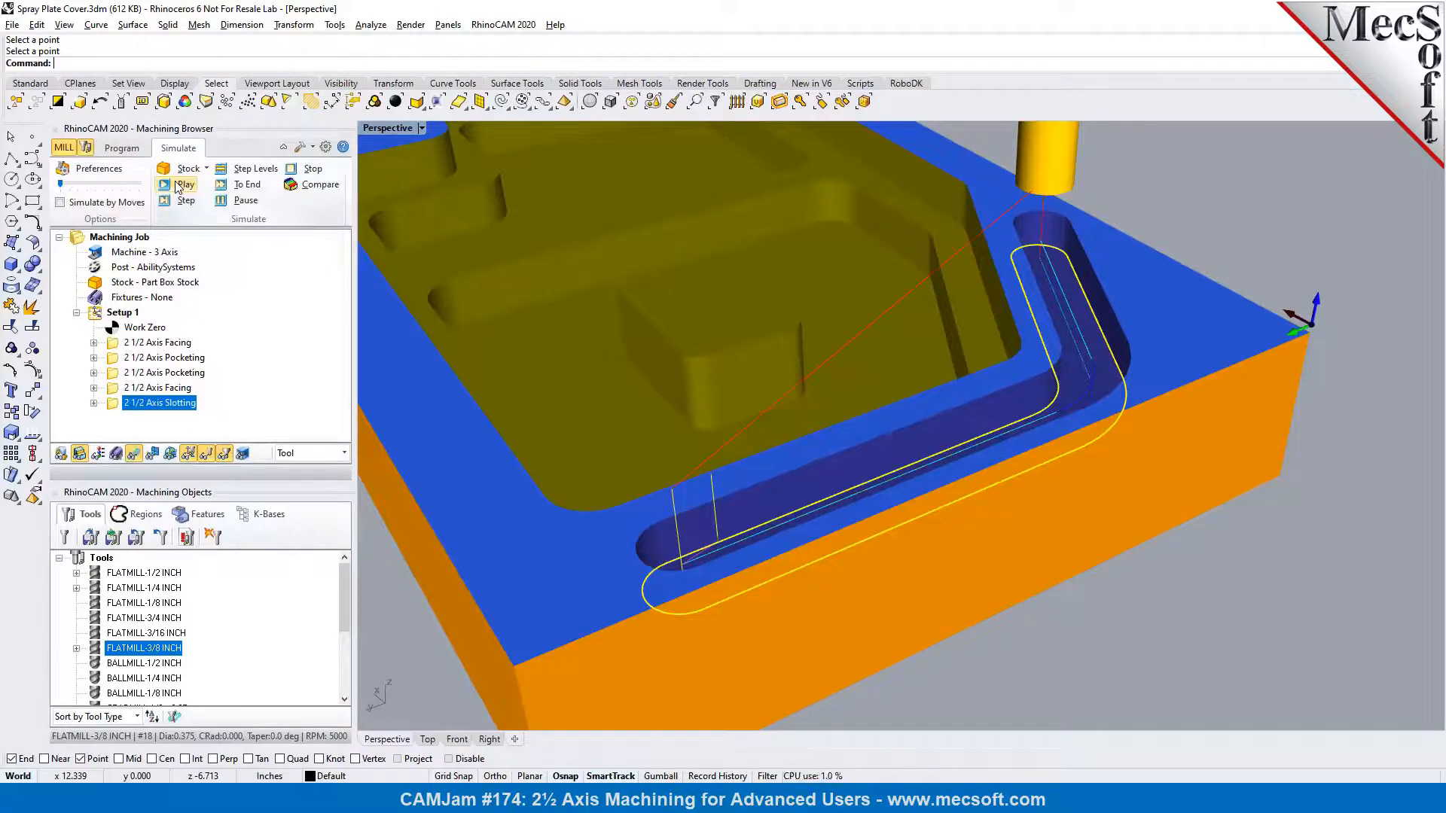
Assign FLATMILL-1/4 INCH to the 2 1/2 Axis Slotting operation and regenerate its toolpath
left_click(123, 149)
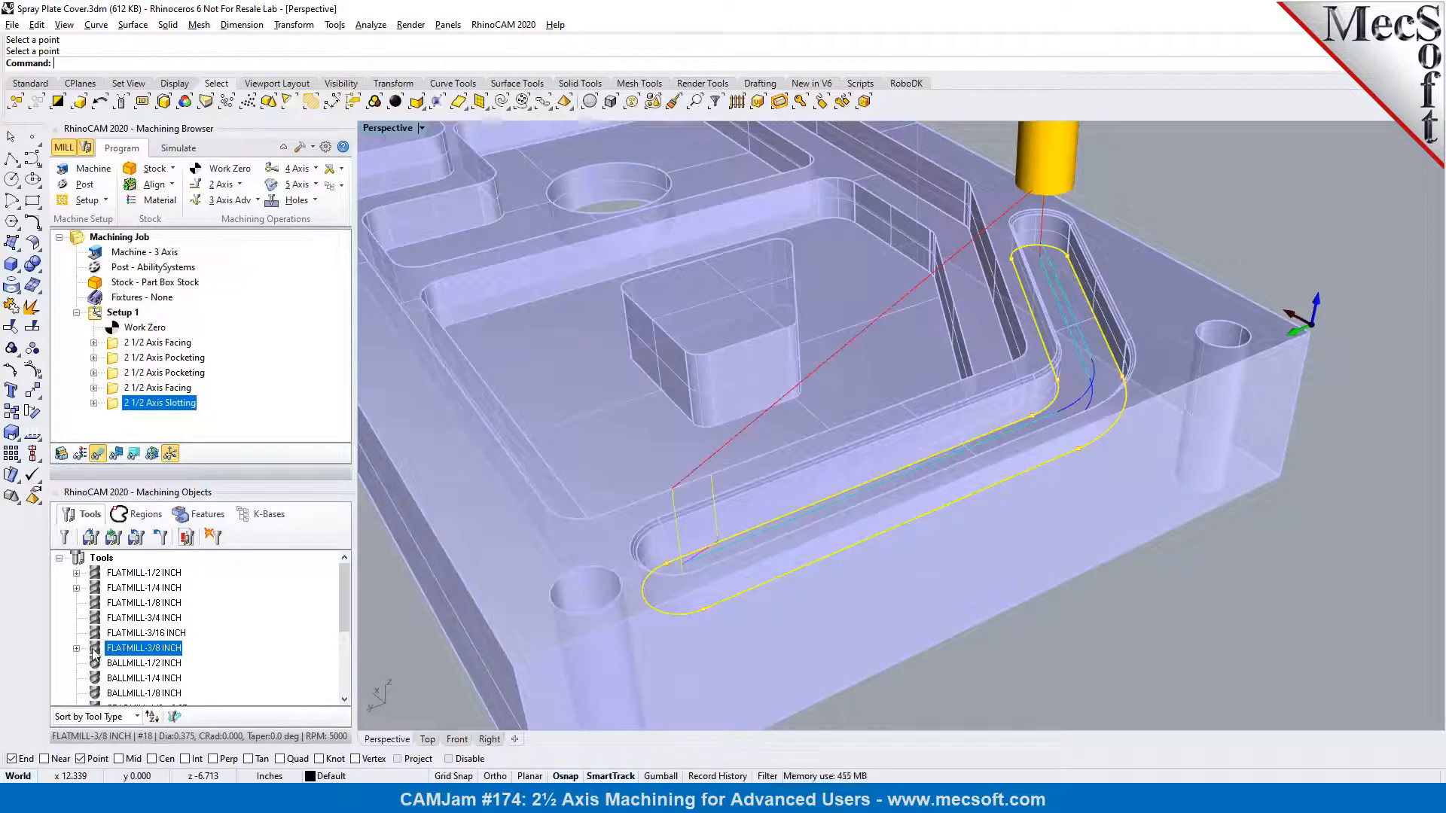
left_click(96, 591)
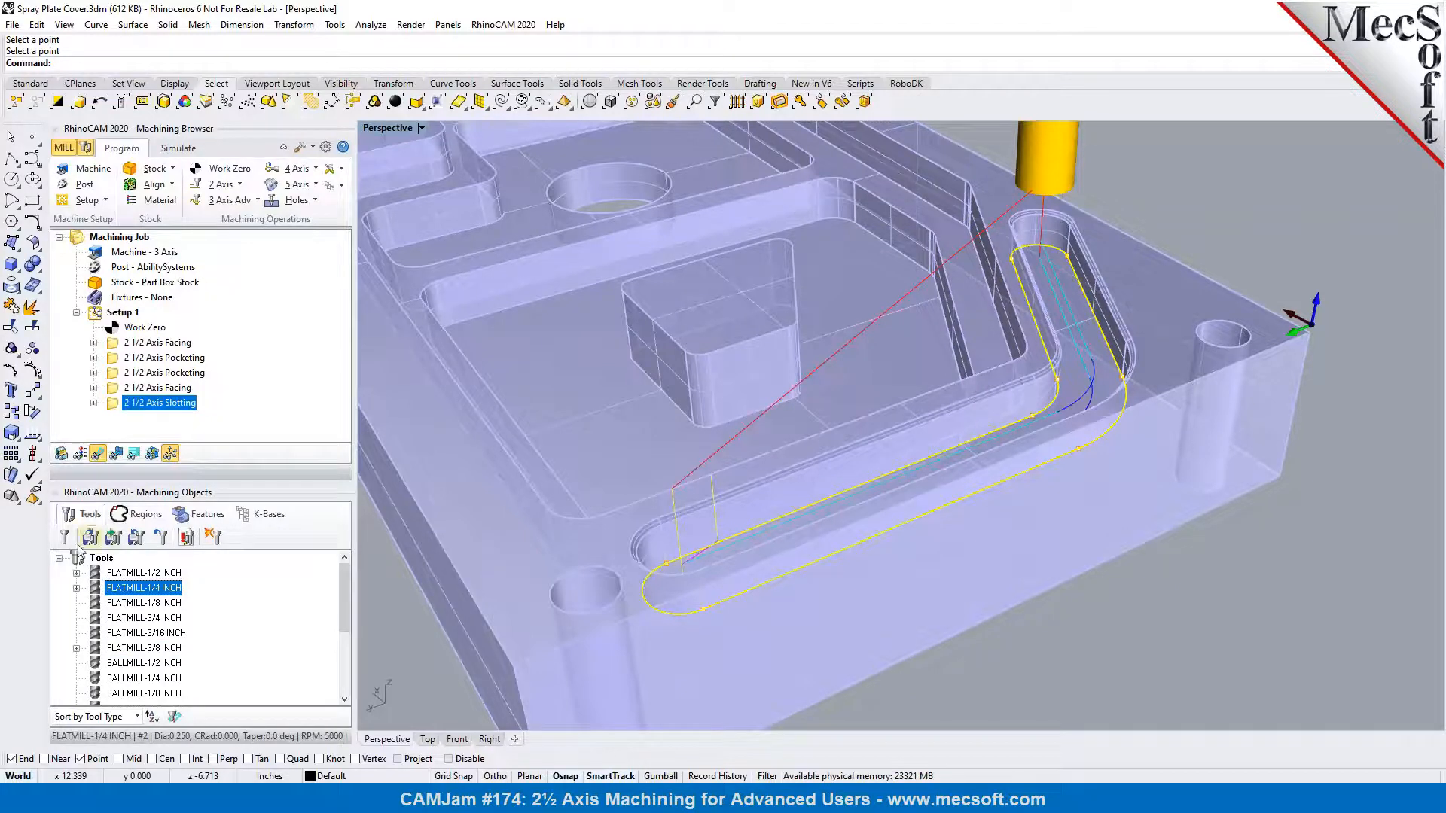
left_click_drag(96, 592, 121, 405)
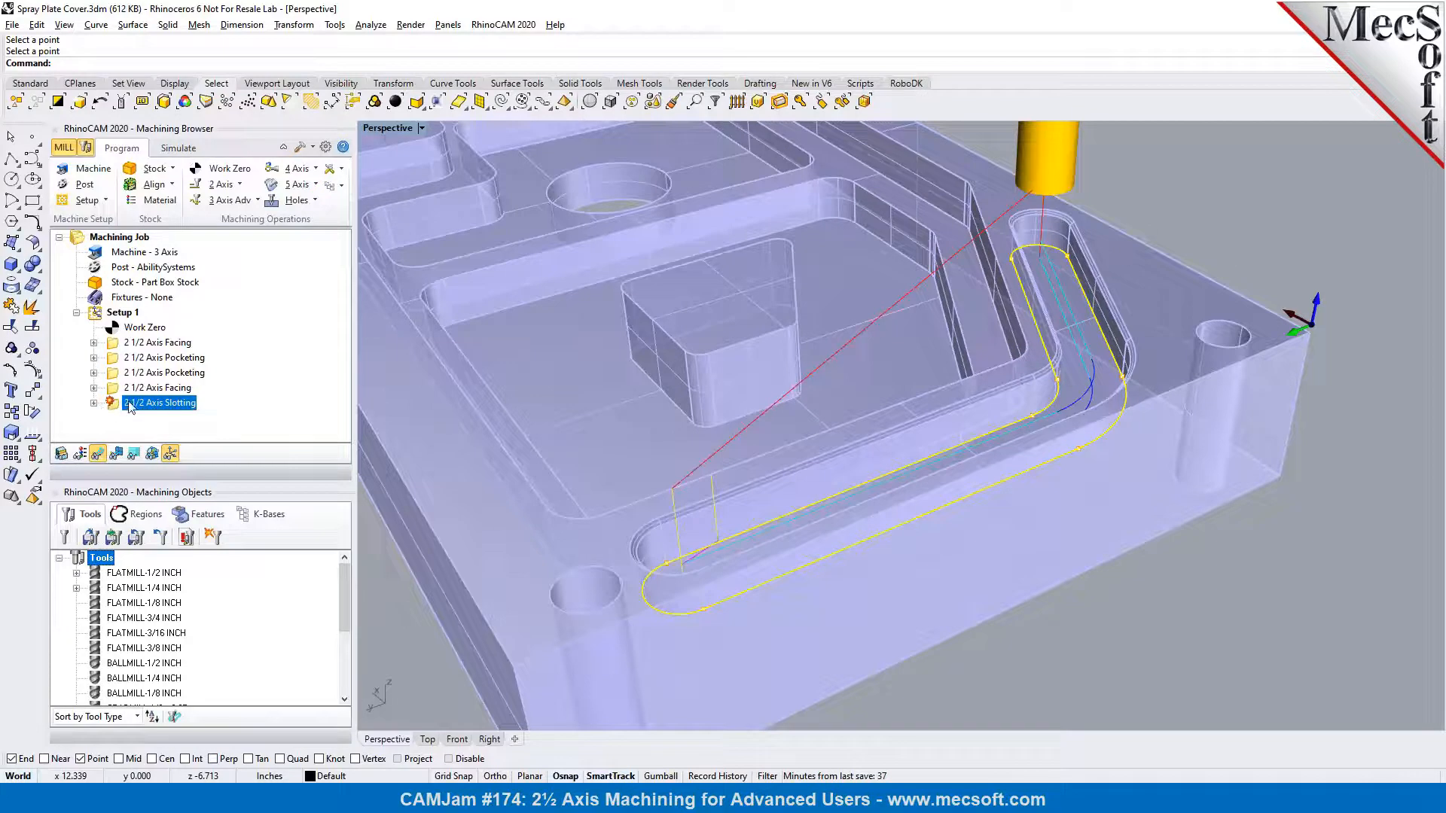
left_click(95, 404)
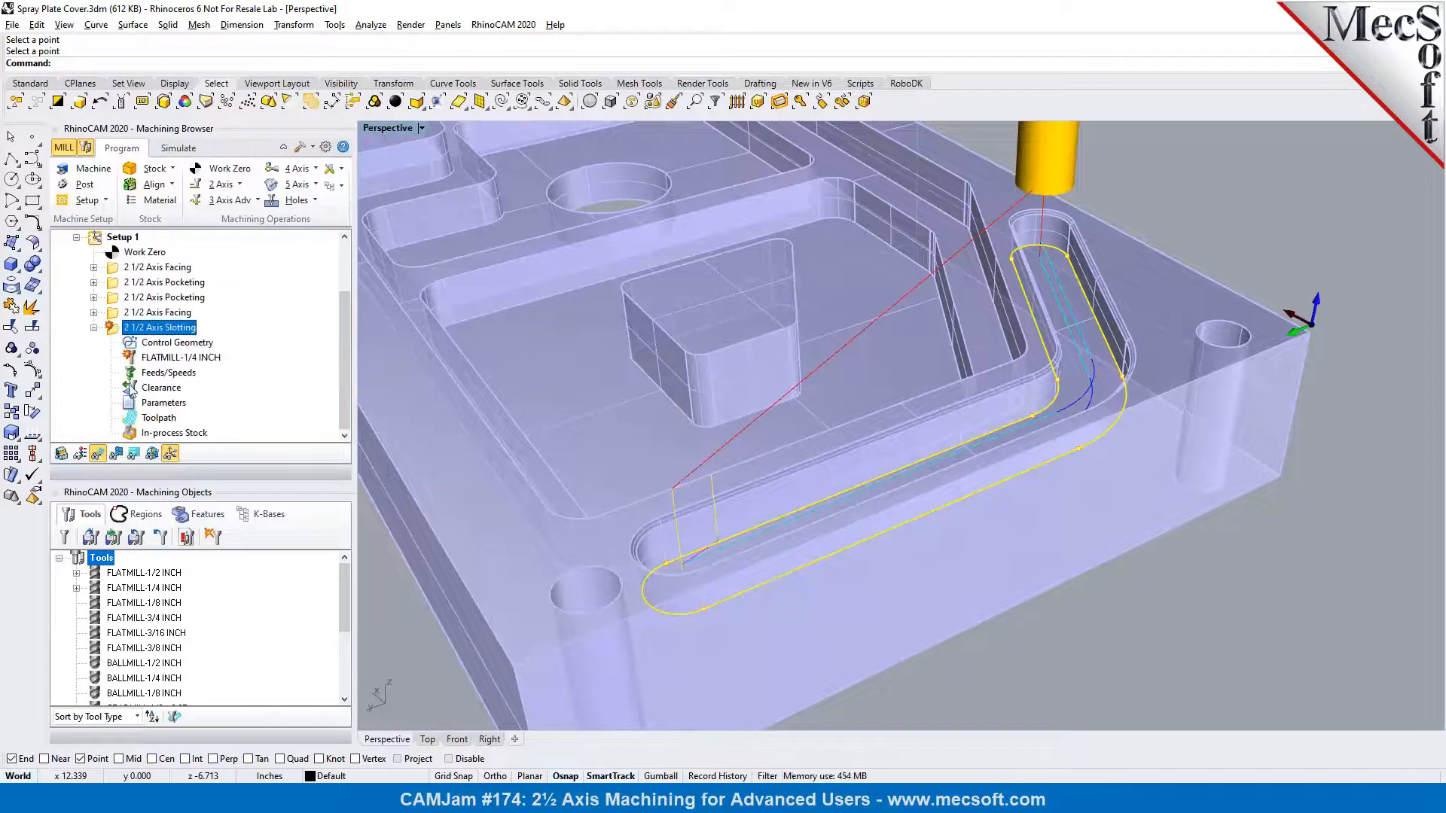
left_click(95, 329)
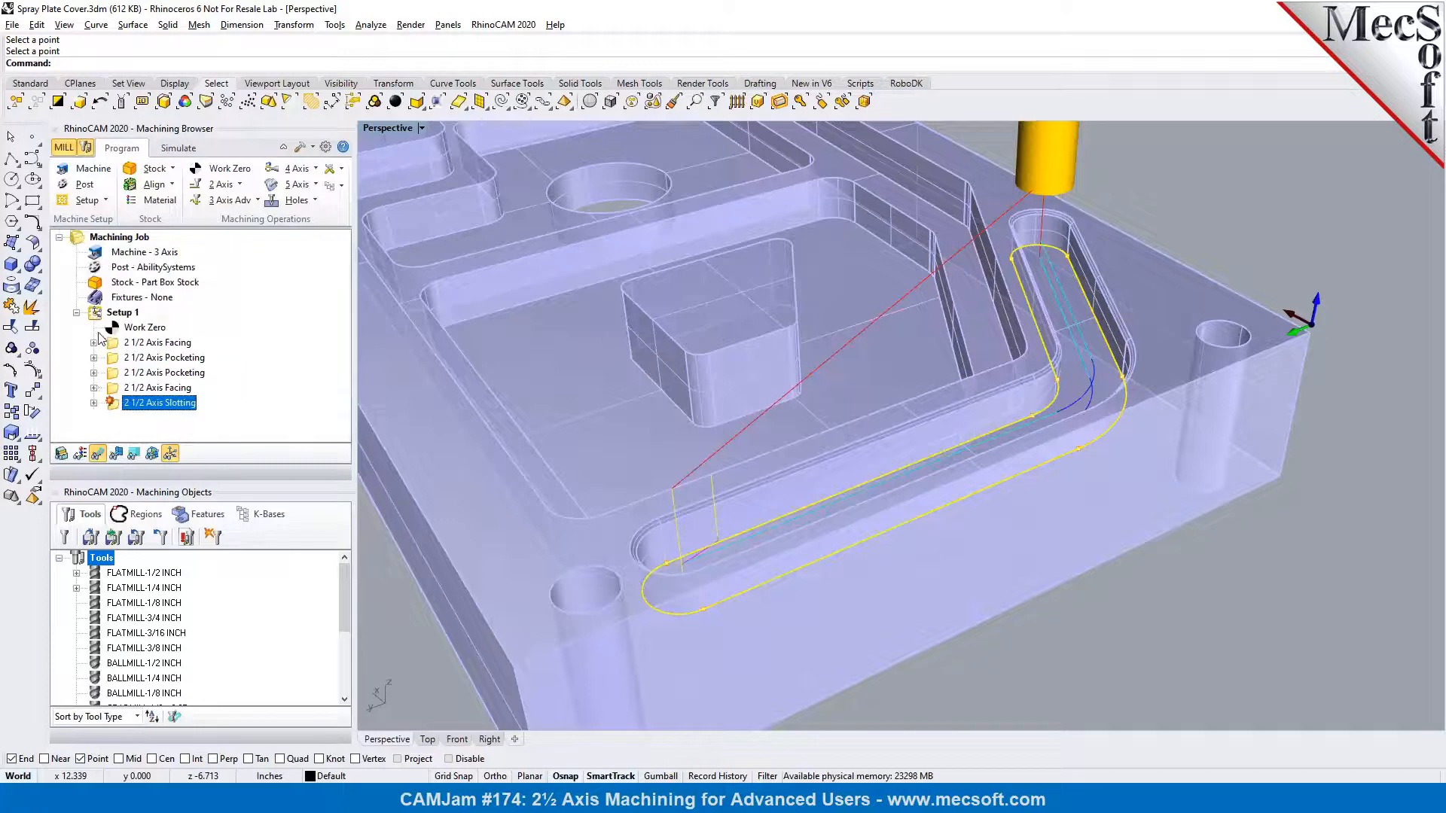
right_click(113, 405)
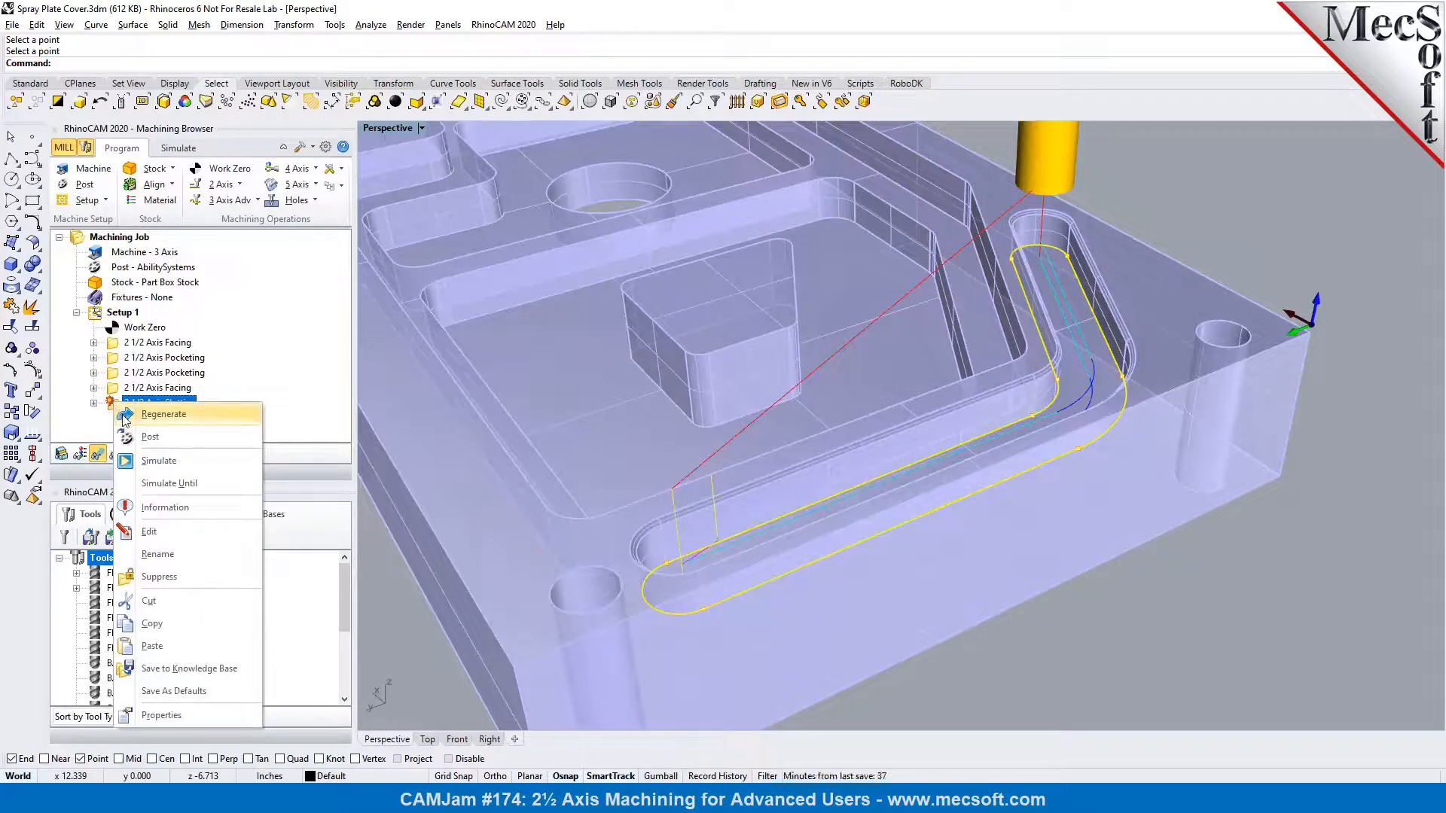
left_click(163, 414)
scroll(761, 527, "up", 2)
right_click_drag(756, 547, 798, 556)
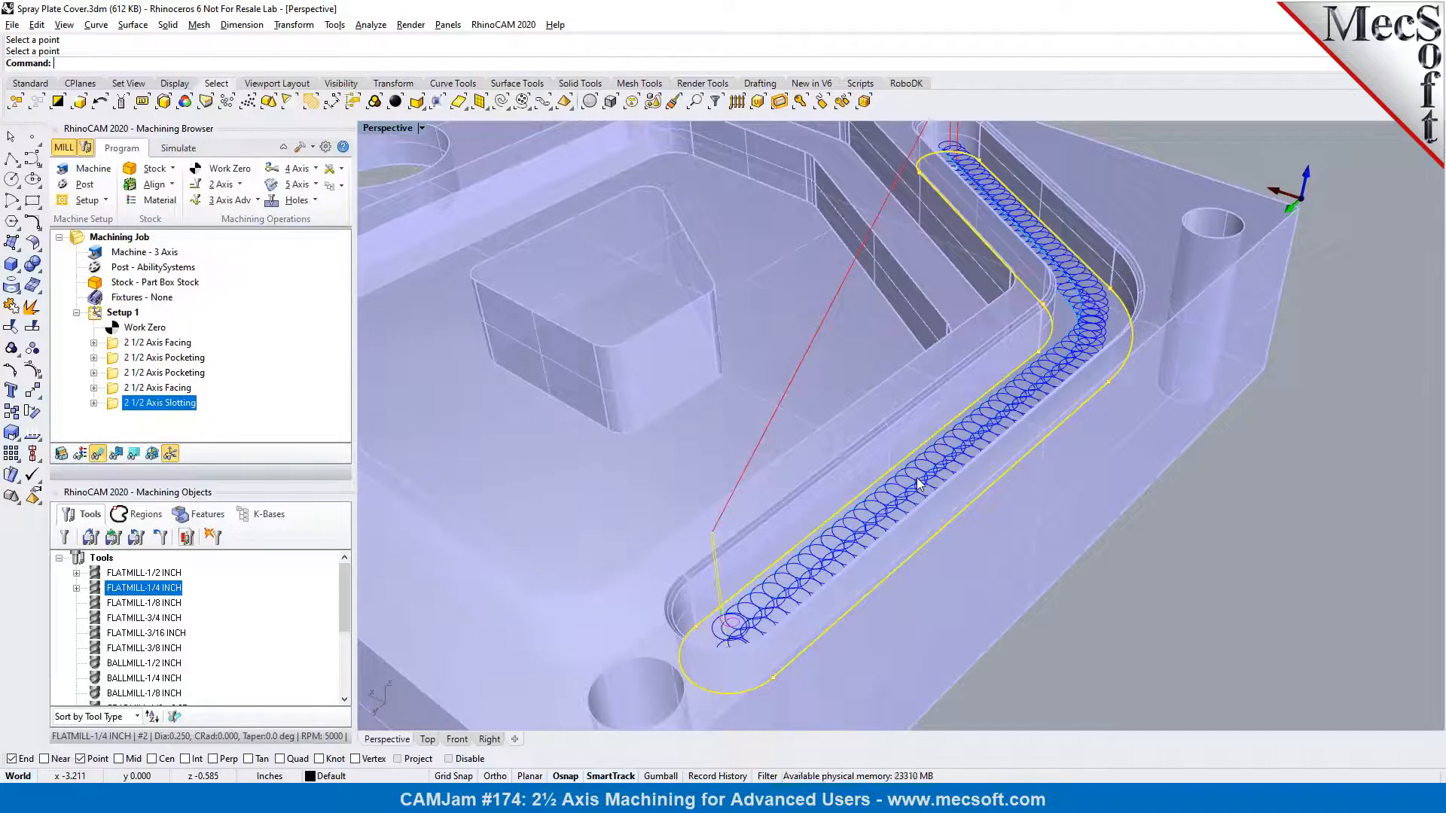
Enable the Cleanup Pass in the slotting operation's slot parameters and generate the toolpath again
double_click(121, 408)
left_click(135, 184)
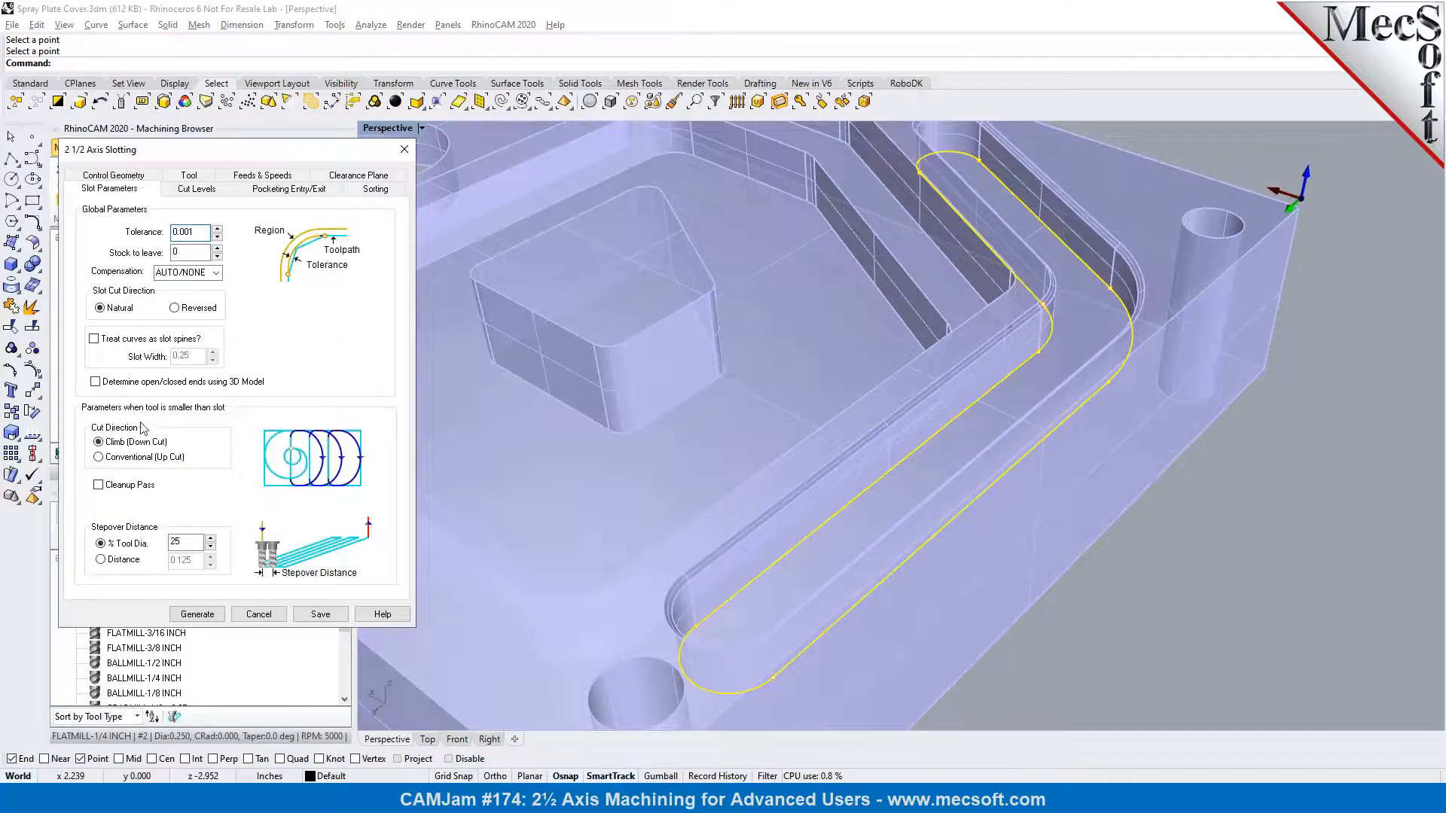
left_click(127, 489)
left_click(200, 615)
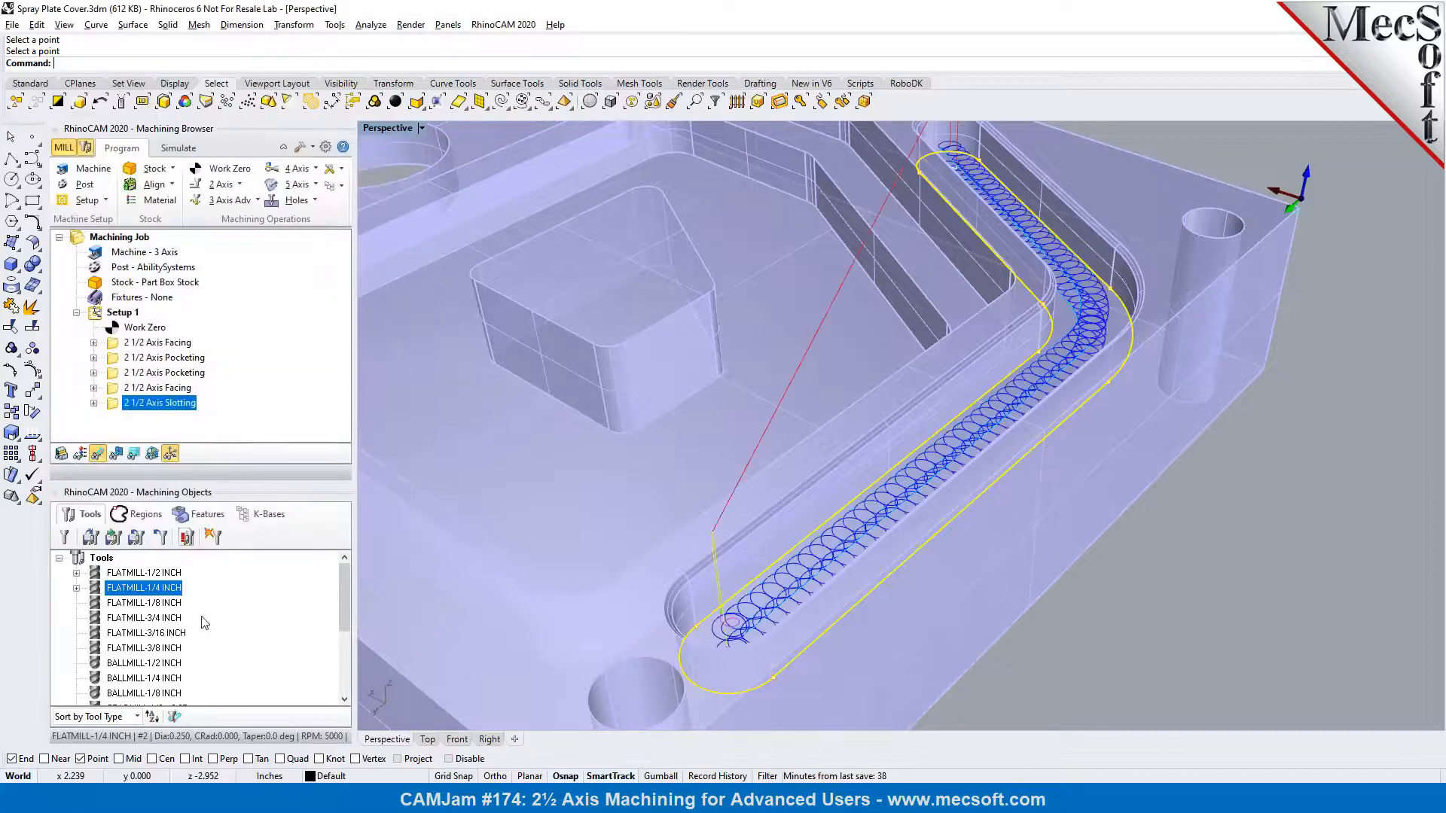
Simulate the slotting operation with the 1/4 inch flat mill, then return to programming and show its toolpath again
left_click(188, 154)
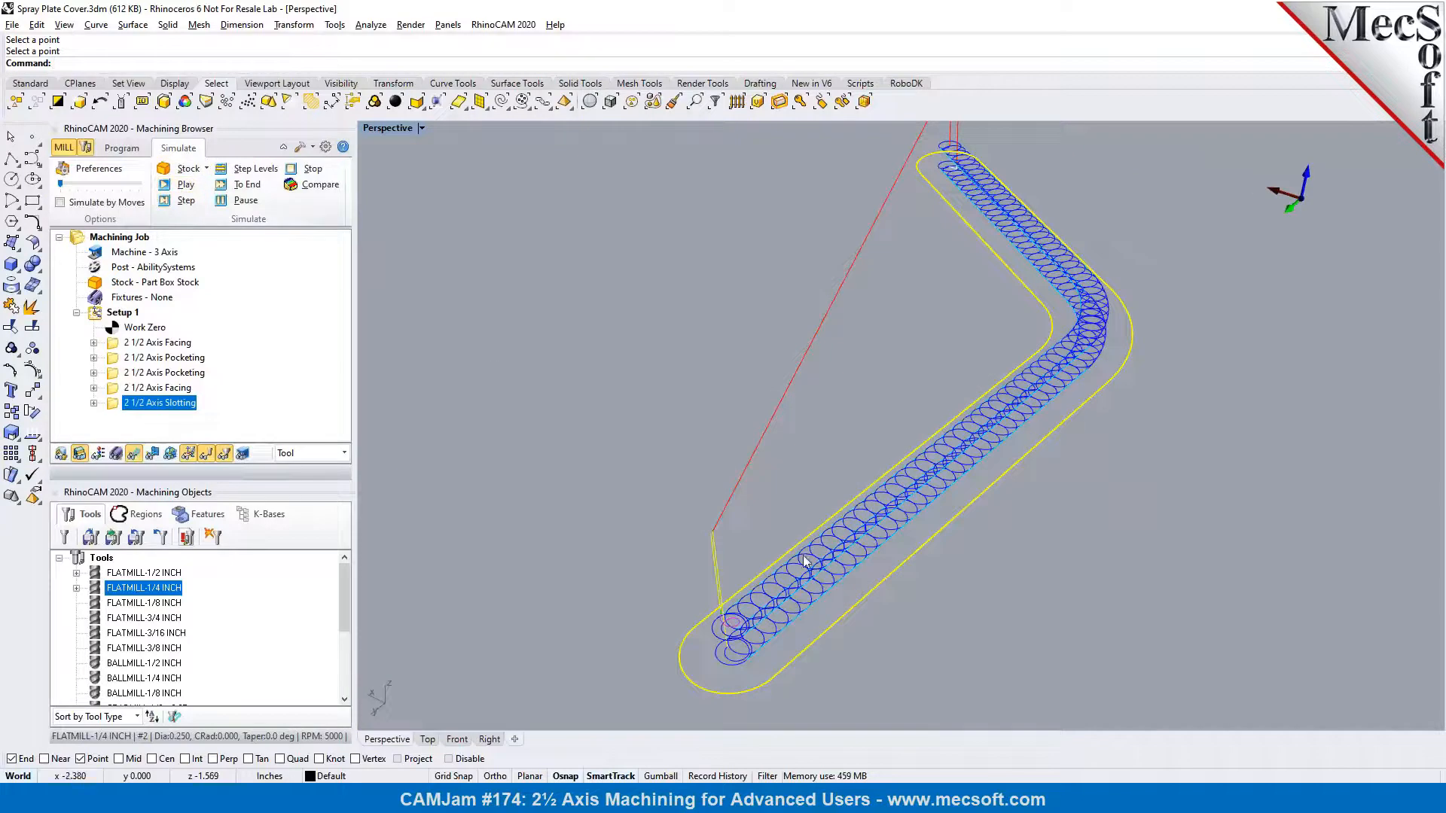
left_click(164, 186)
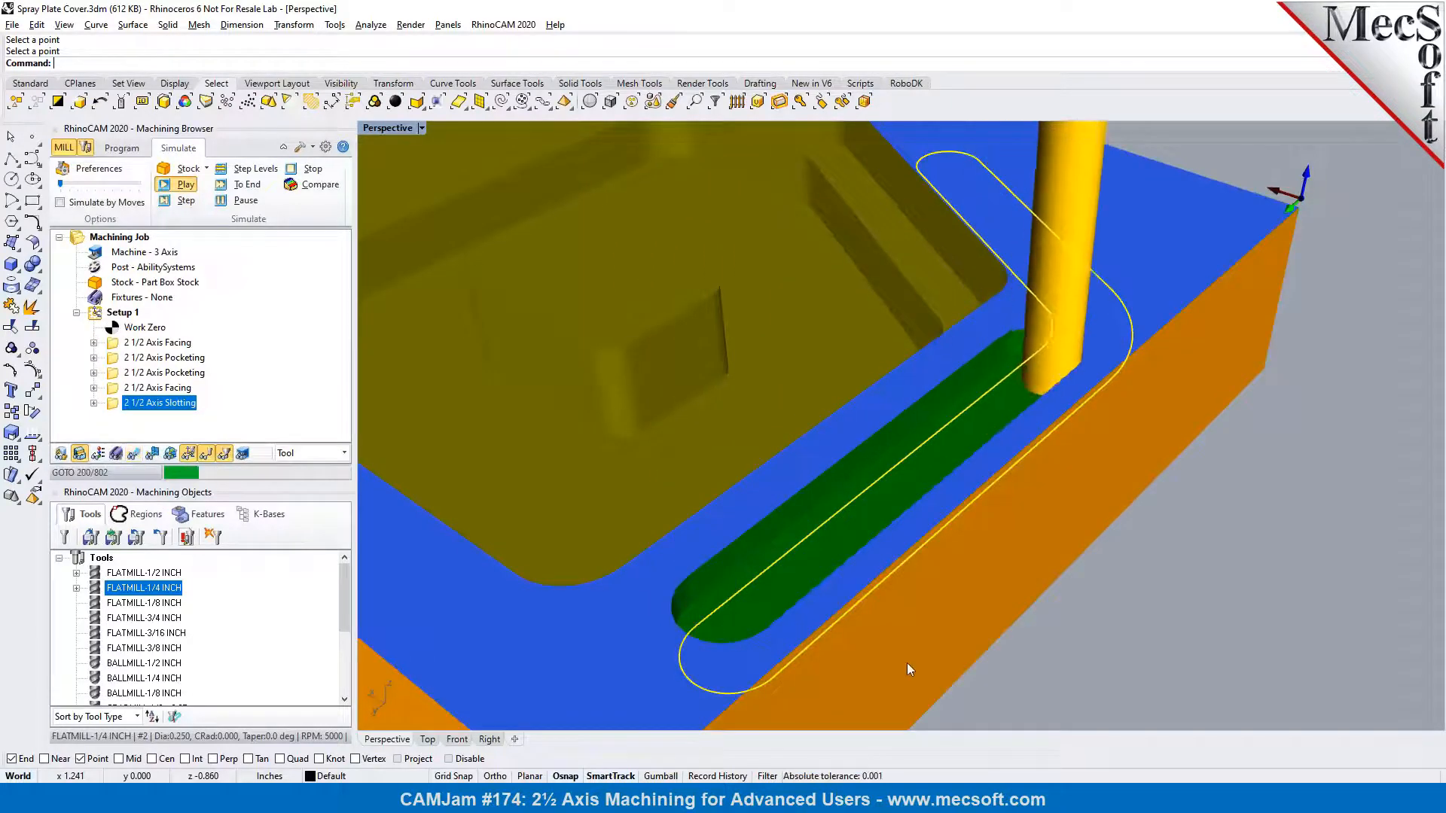
scroll(905, 663, "down", 2)
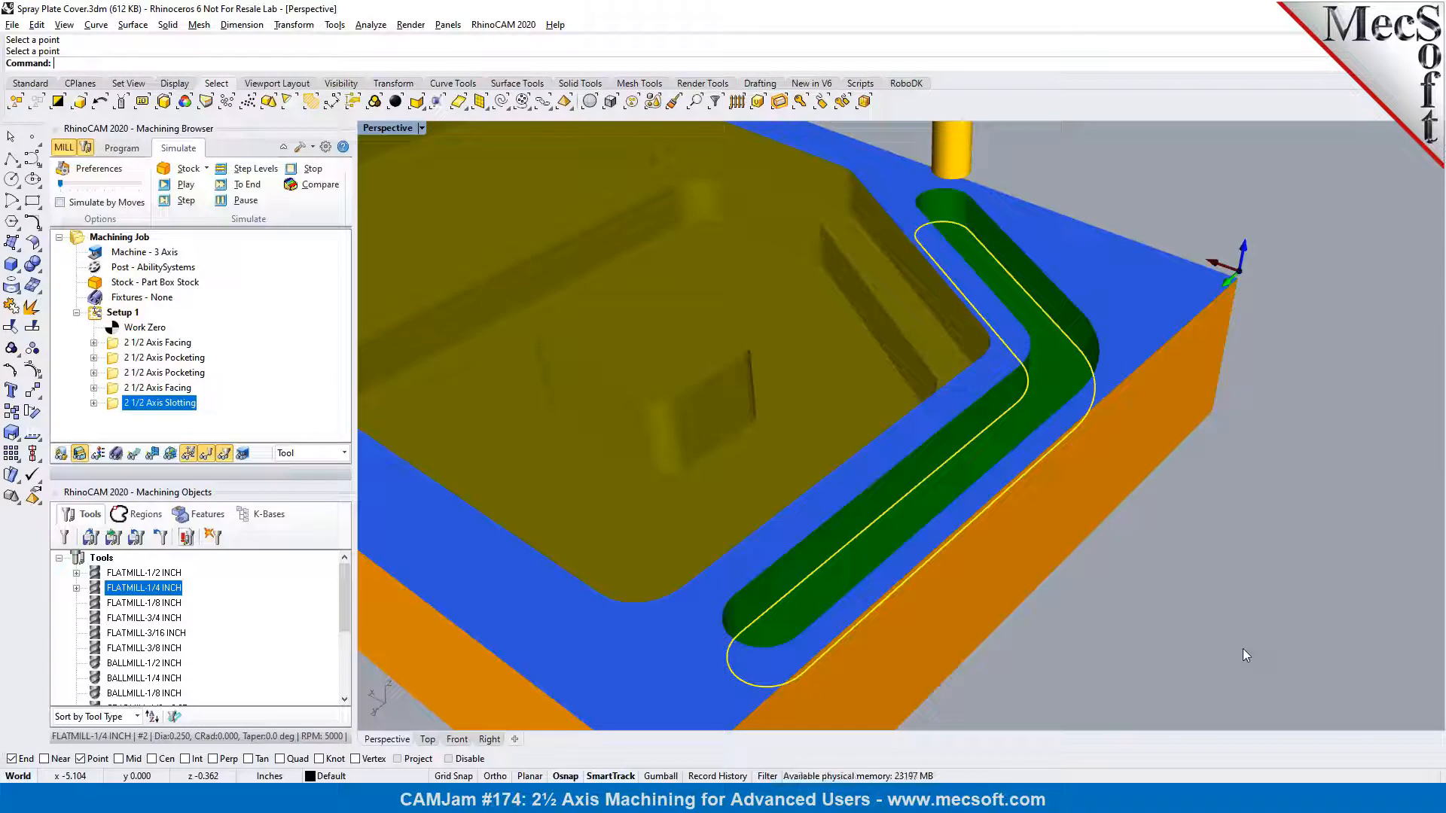
left_click(122, 148)
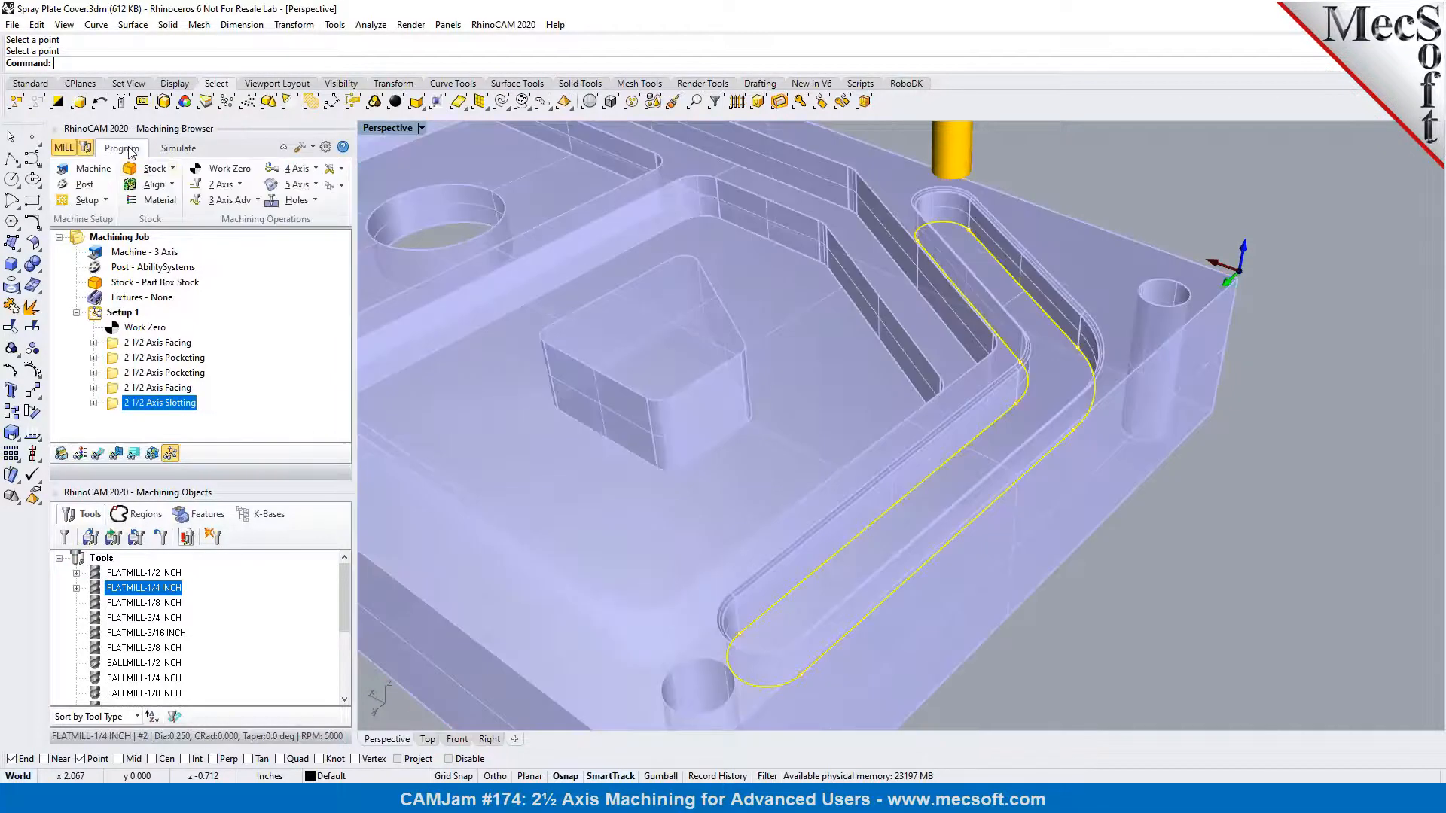
left_click(98, 454)
Create a Hole Pocketing operation with the upper edge of the large round hole as its machining region
scroll(1292, 462, "down", 2)
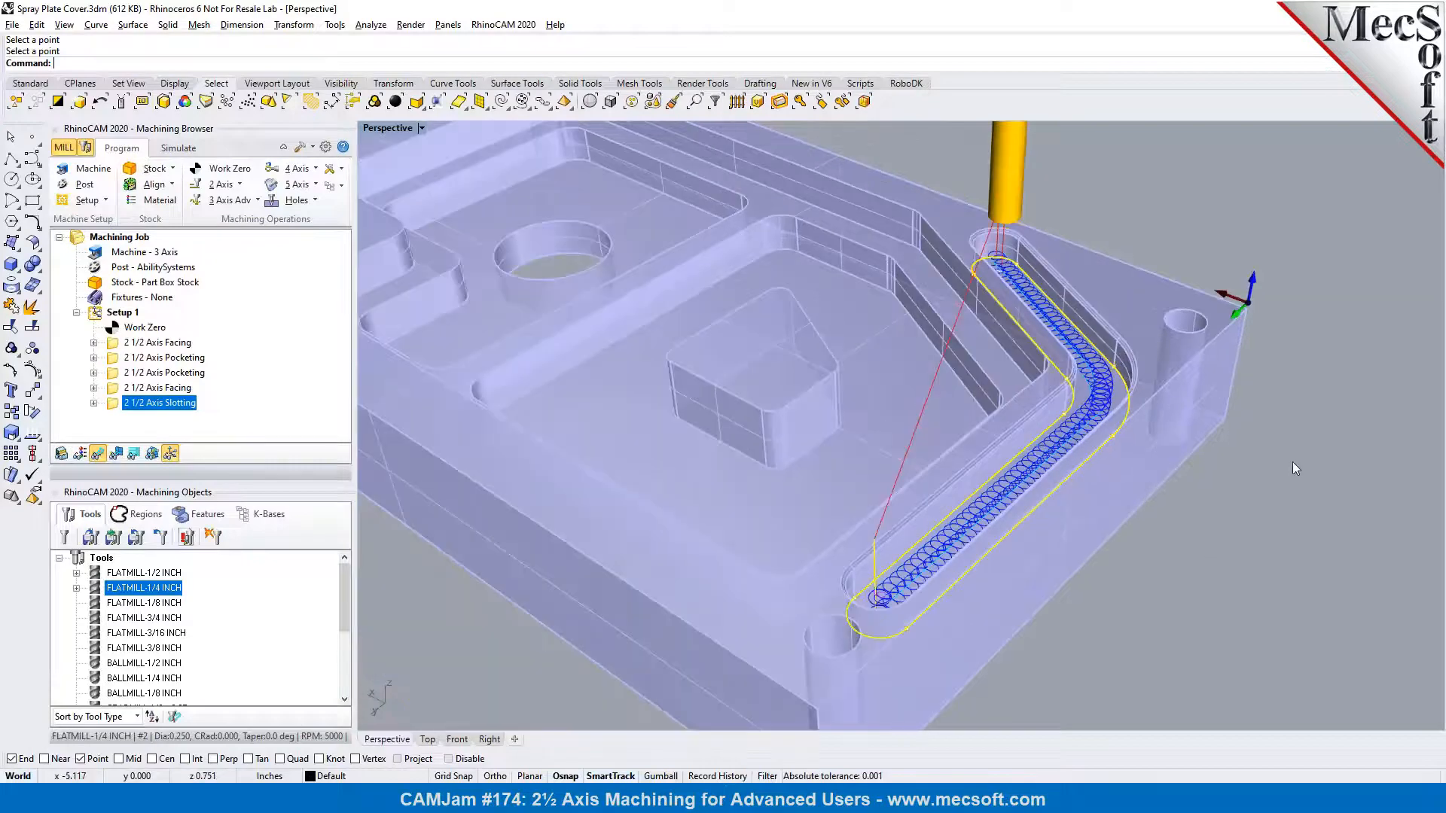
scroll(1205, 486, "down", 3)
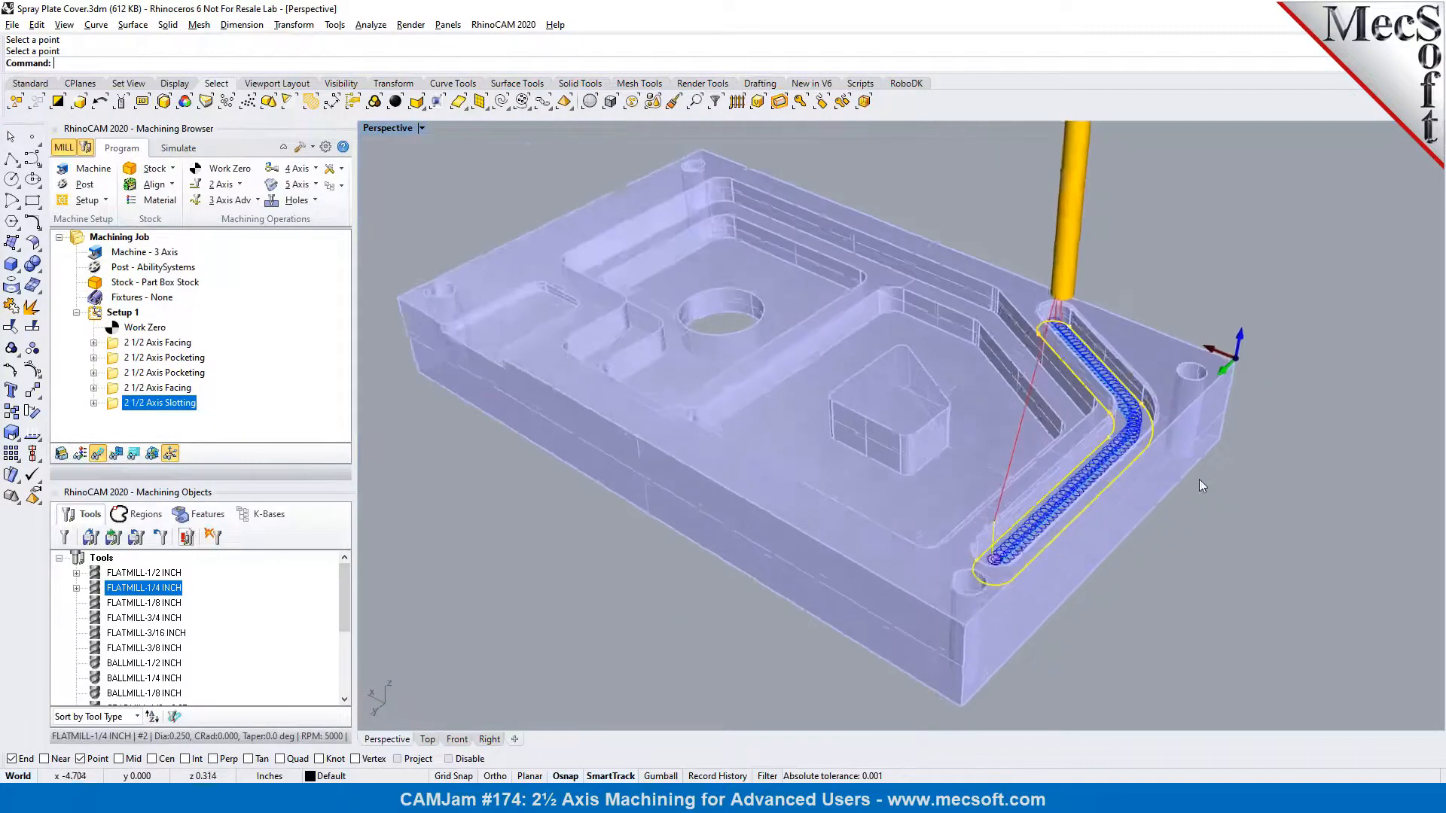
right_click_drag(752, 314, 768, 310)
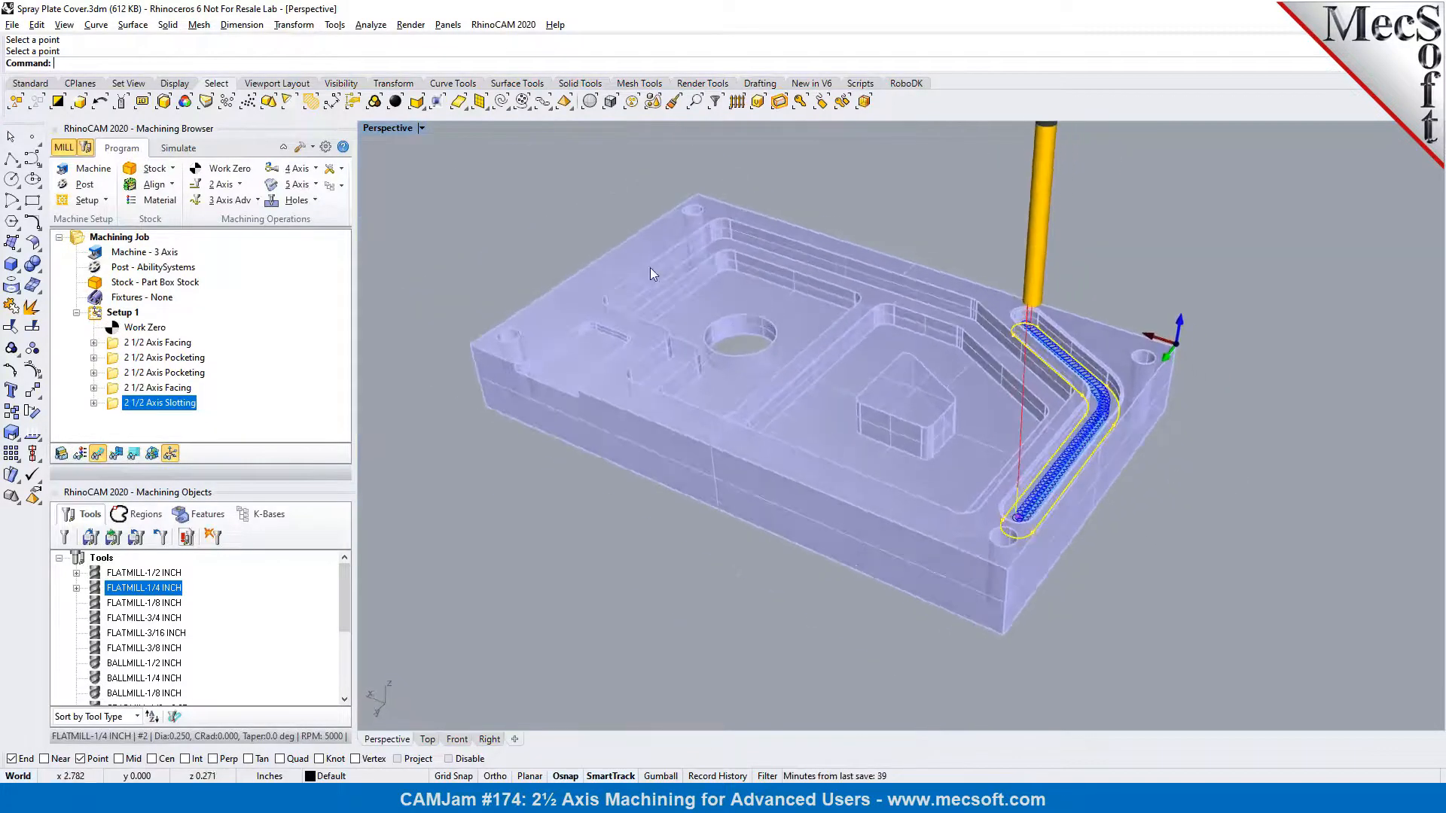
scroll(652, 268, "up", 4)
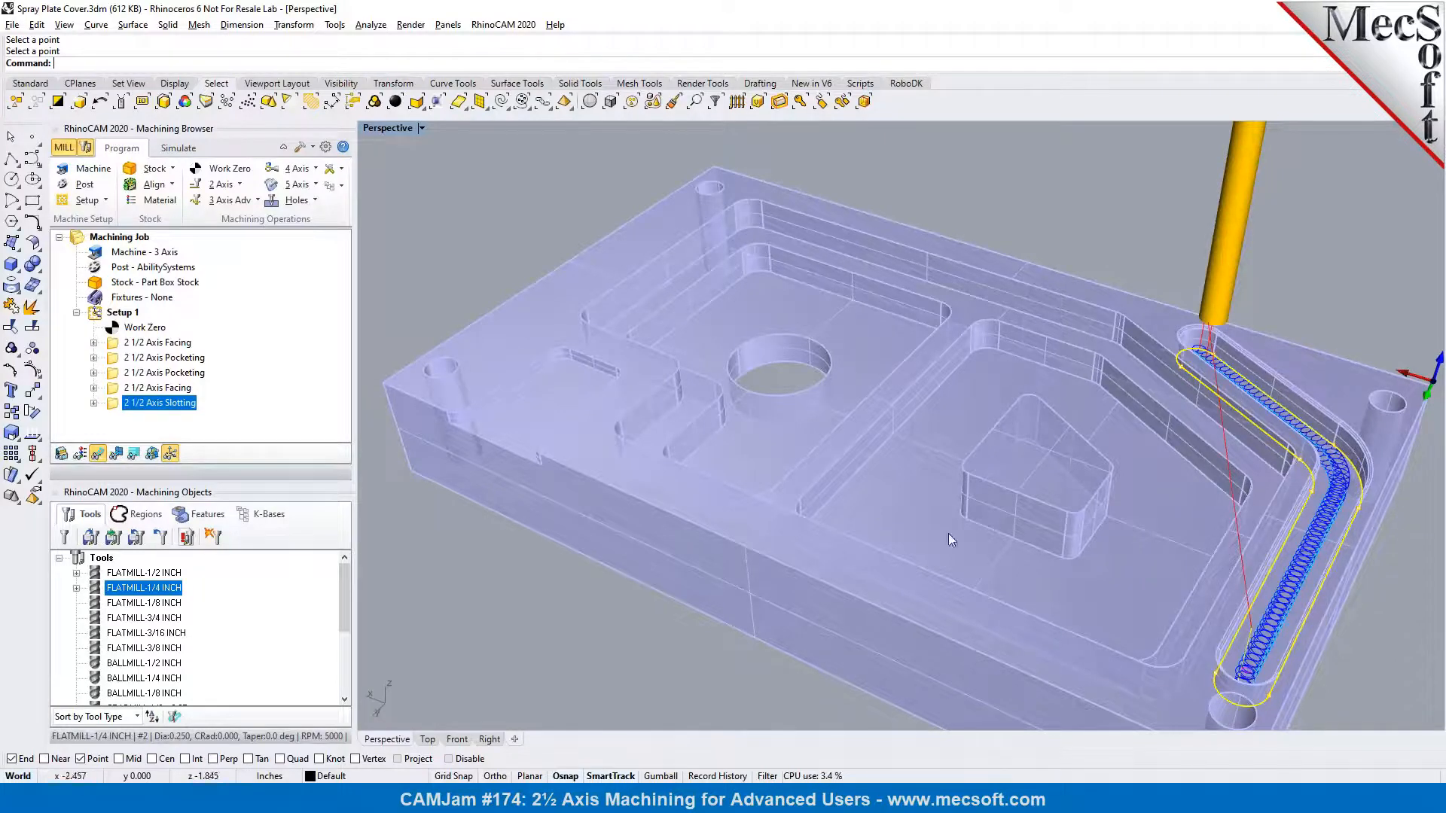
left_click(525, 214)
scroll(804, 349, "up", 2)
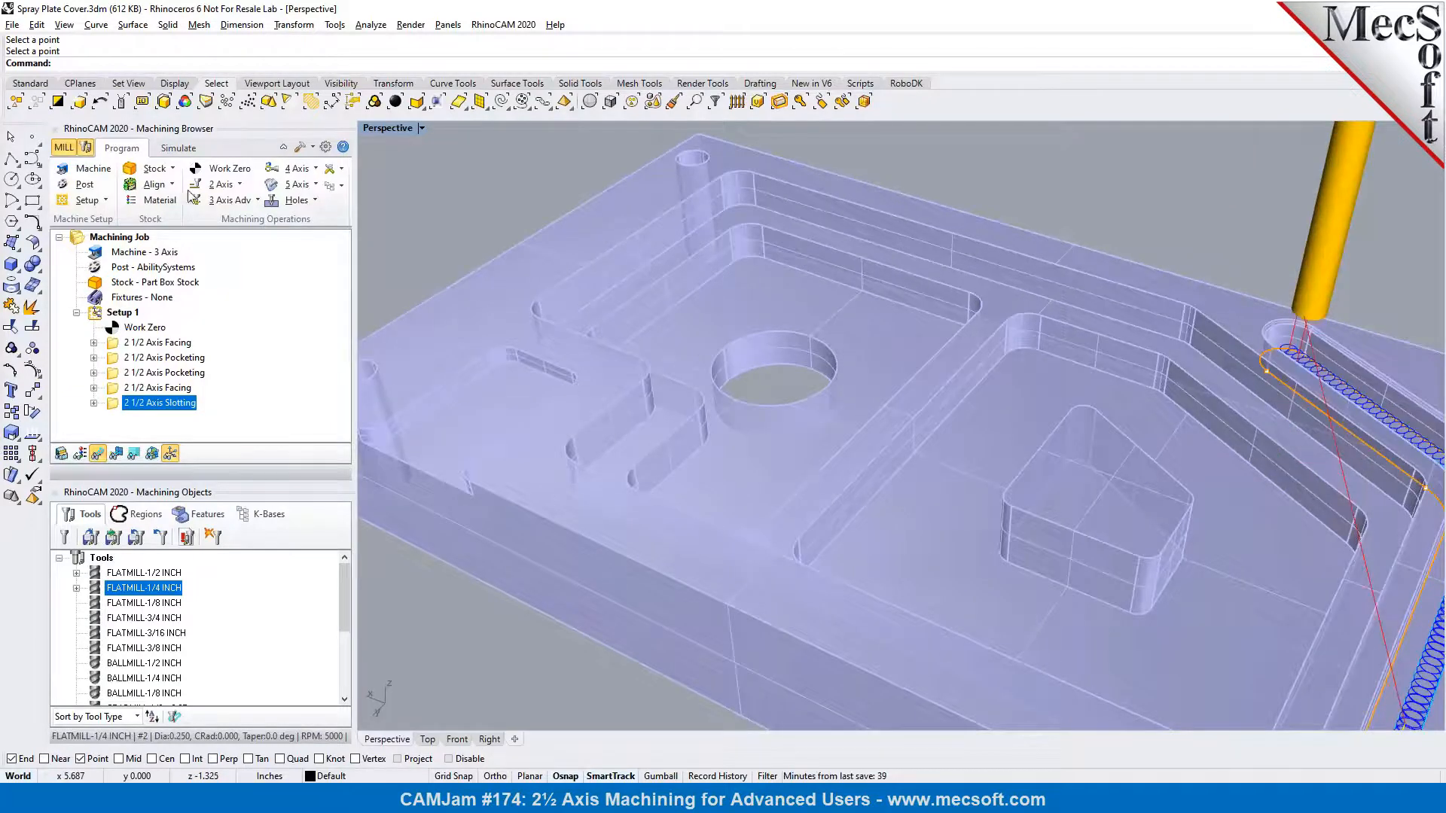
left_click(241, 185)
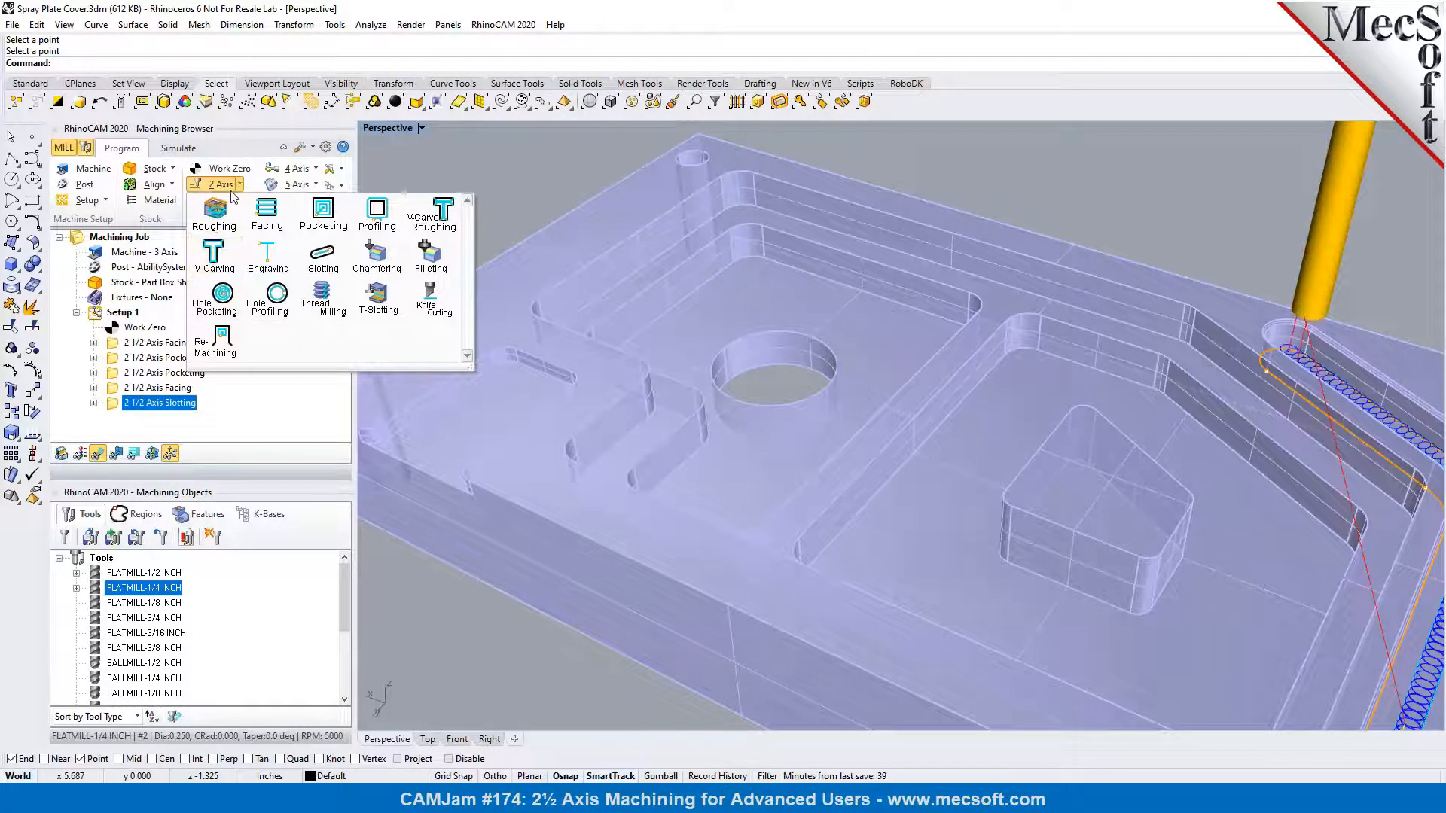
left_click(222, 300)
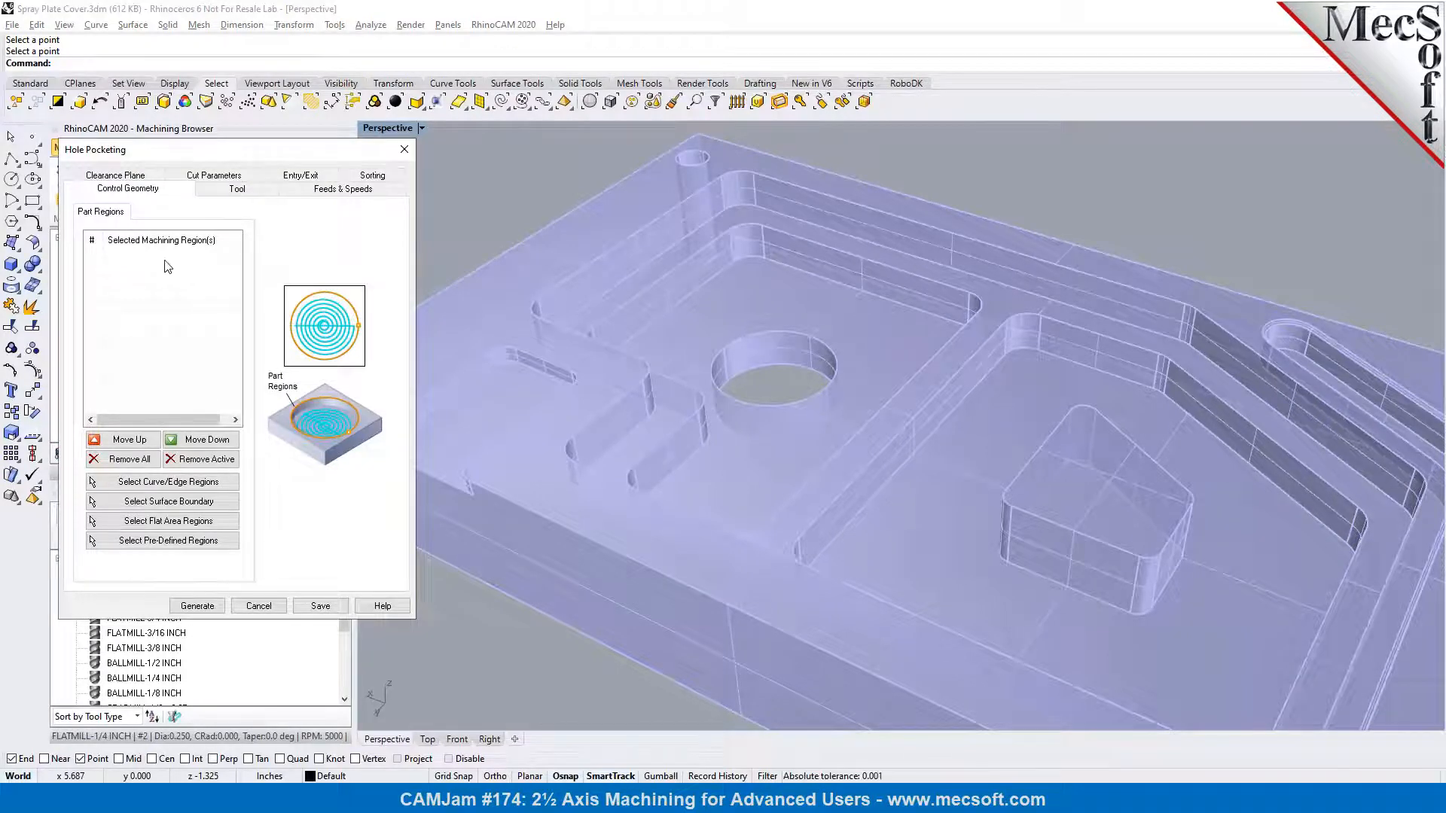
left_click(215, 483)
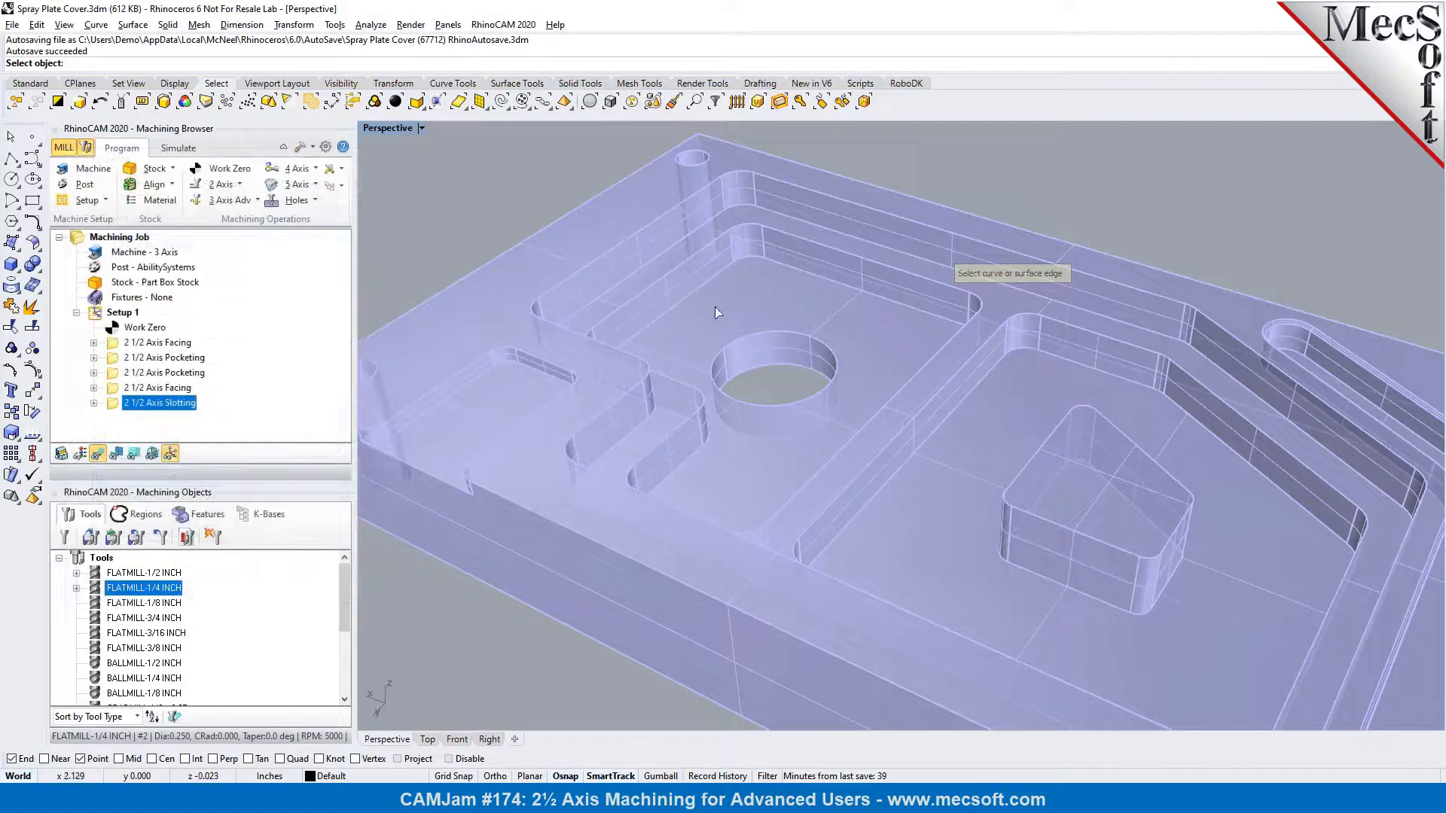
left_click(750, 408)
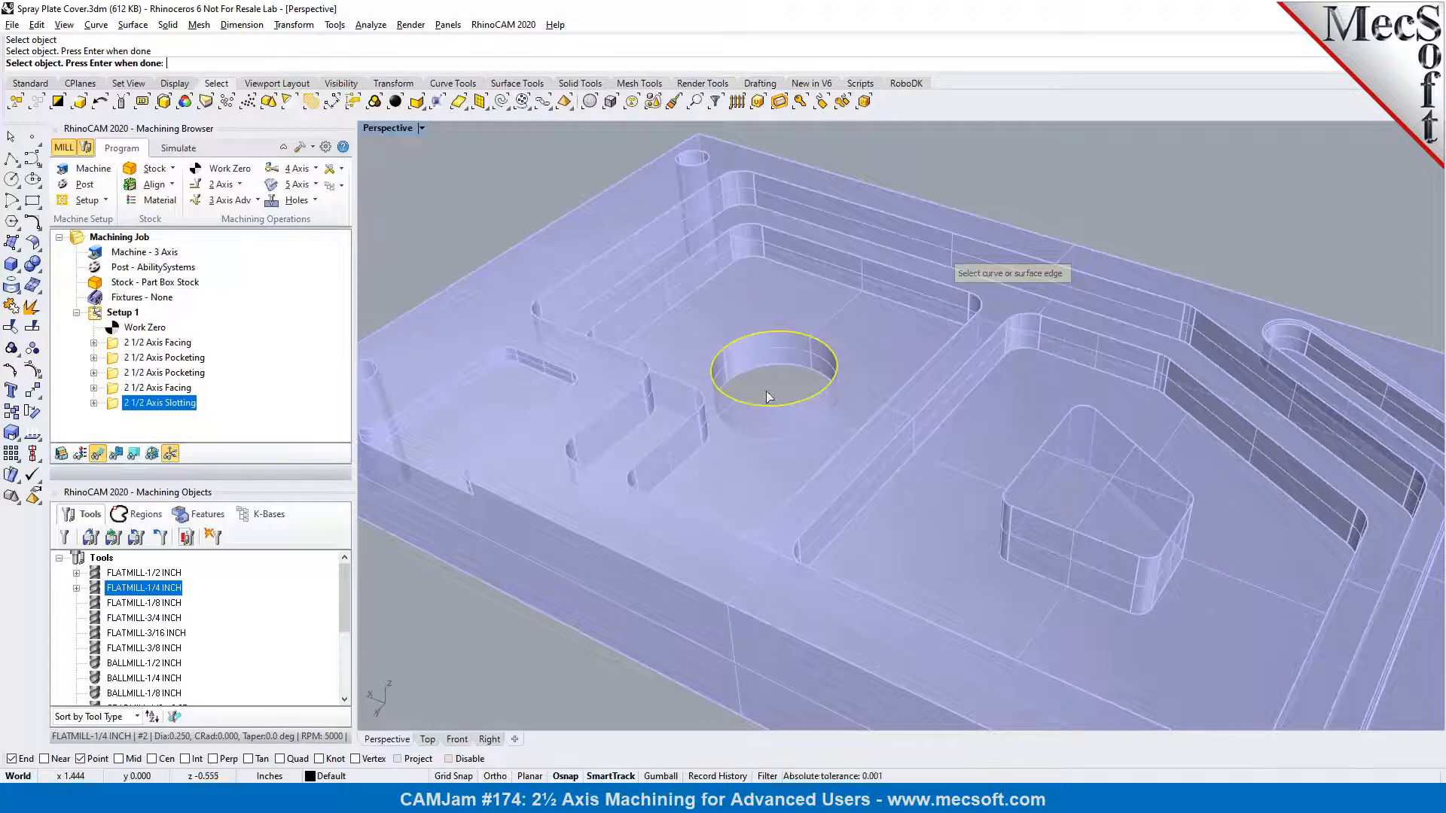
key("Return")
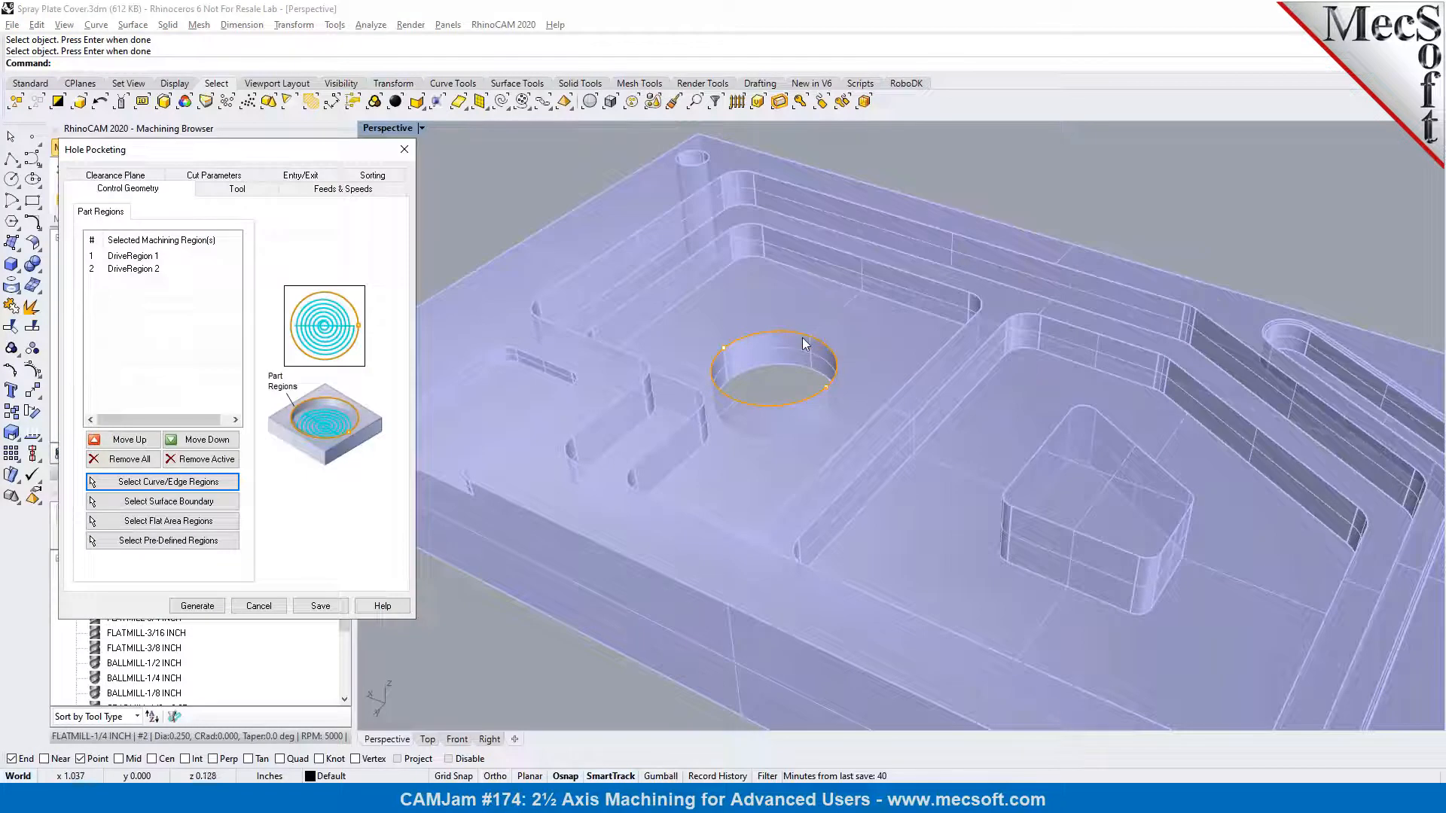
Select FLATMILL-1/2 INCH for the hole pocketing, load its feeds and speeds from the tool, and check the clearance plane
left_click(236, 189)
left_click(129, 234)
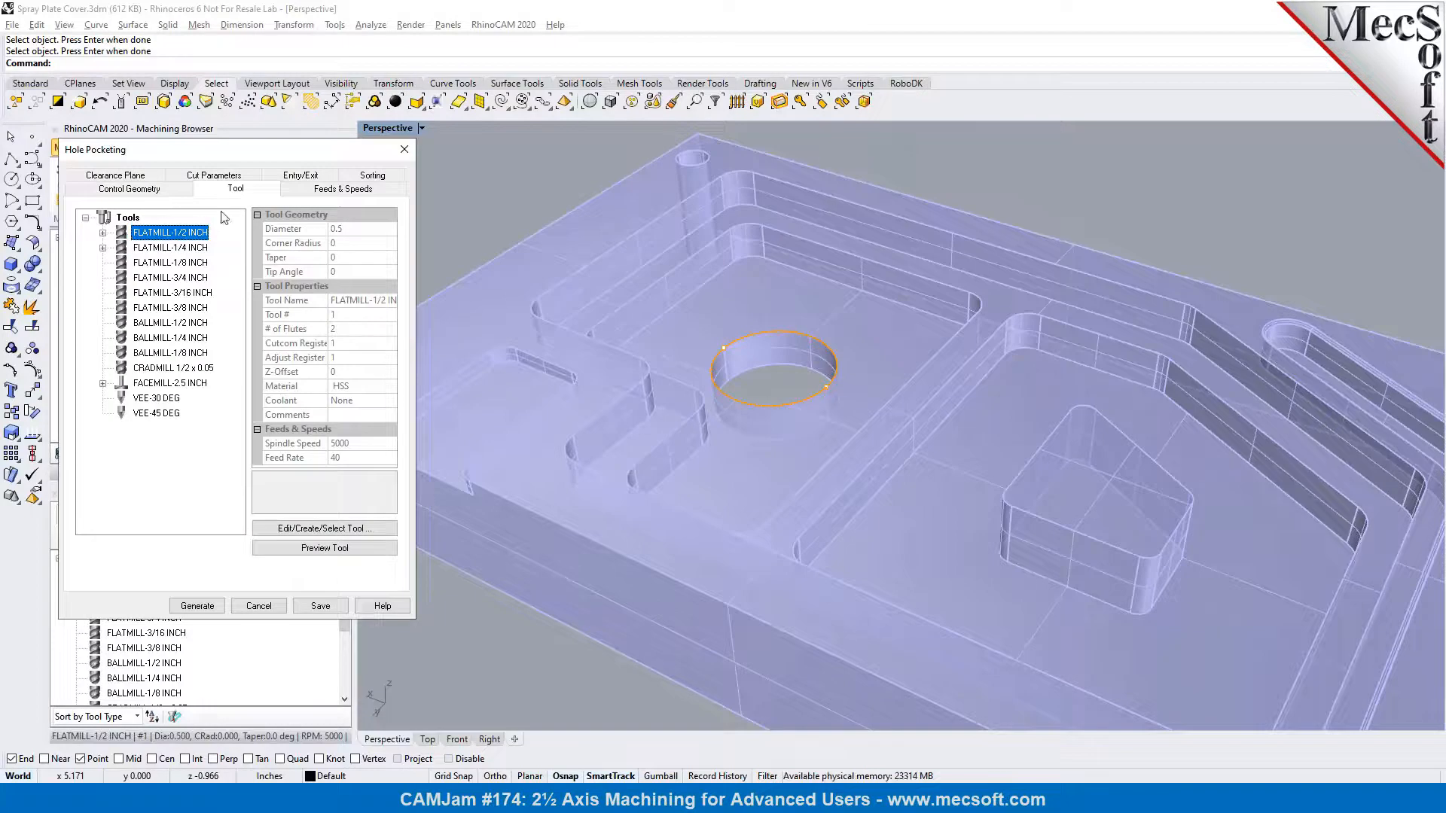
left_click(308, 194)
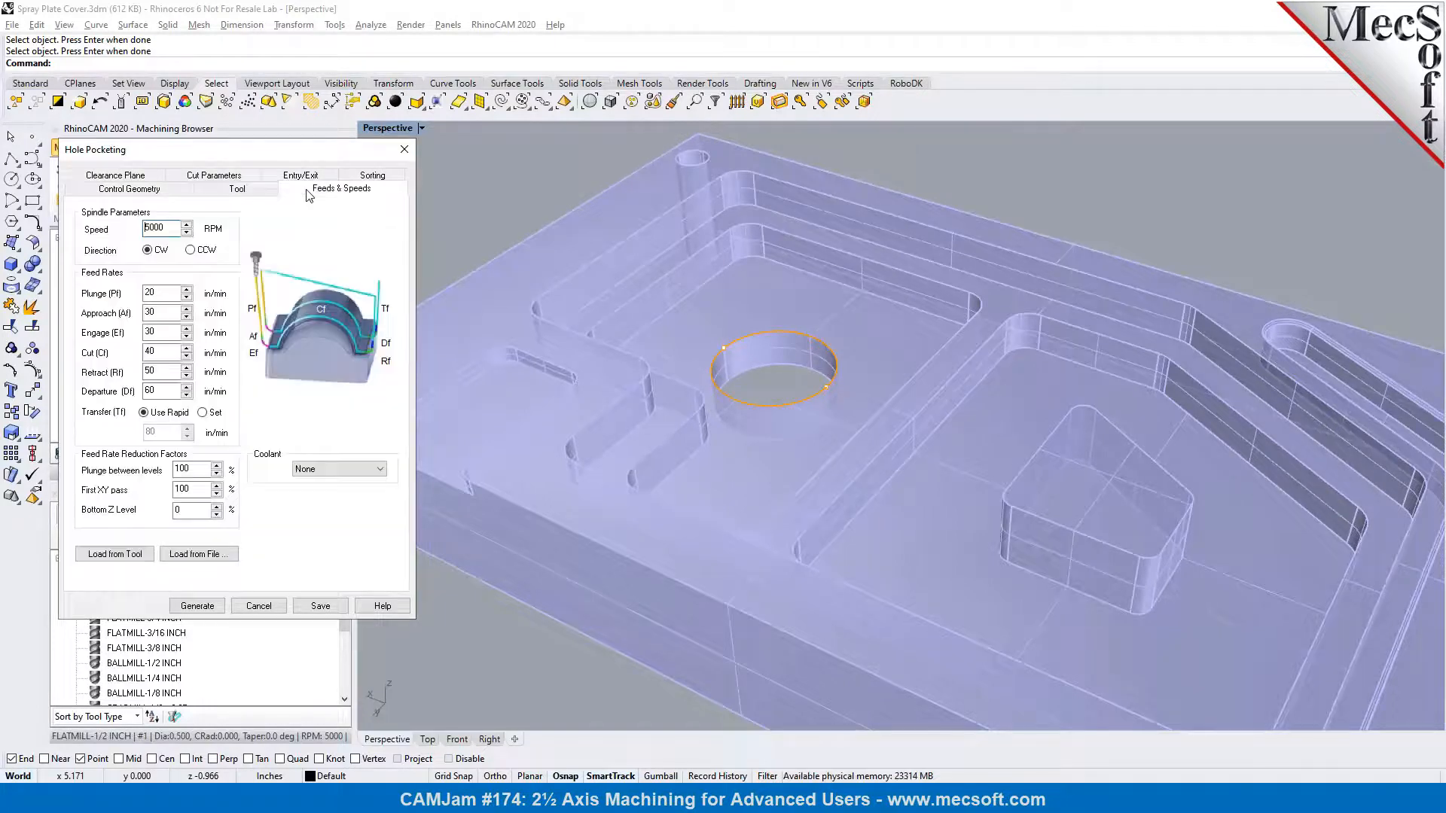
left_click(121, 555)
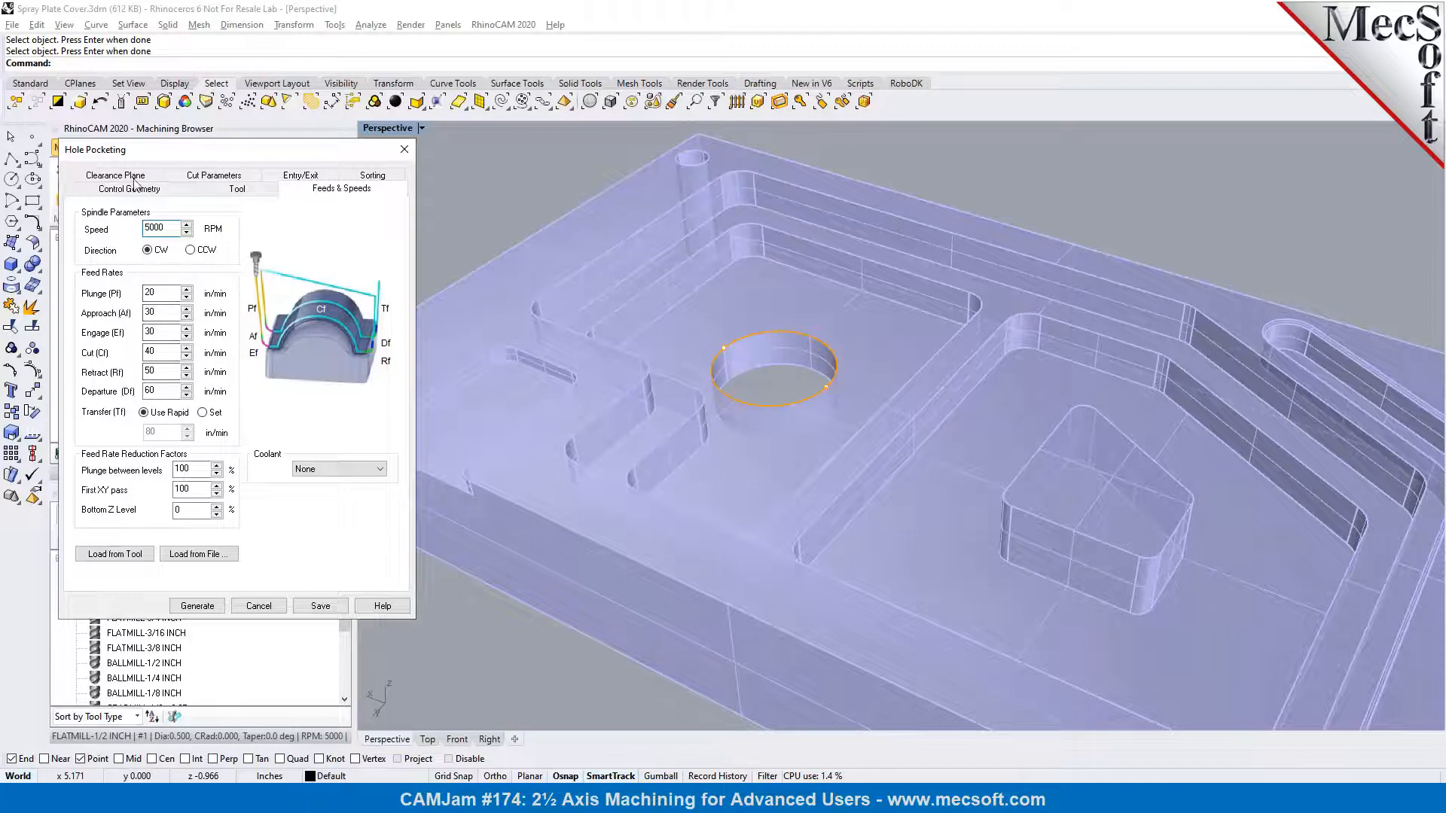
left_click(135, 176)
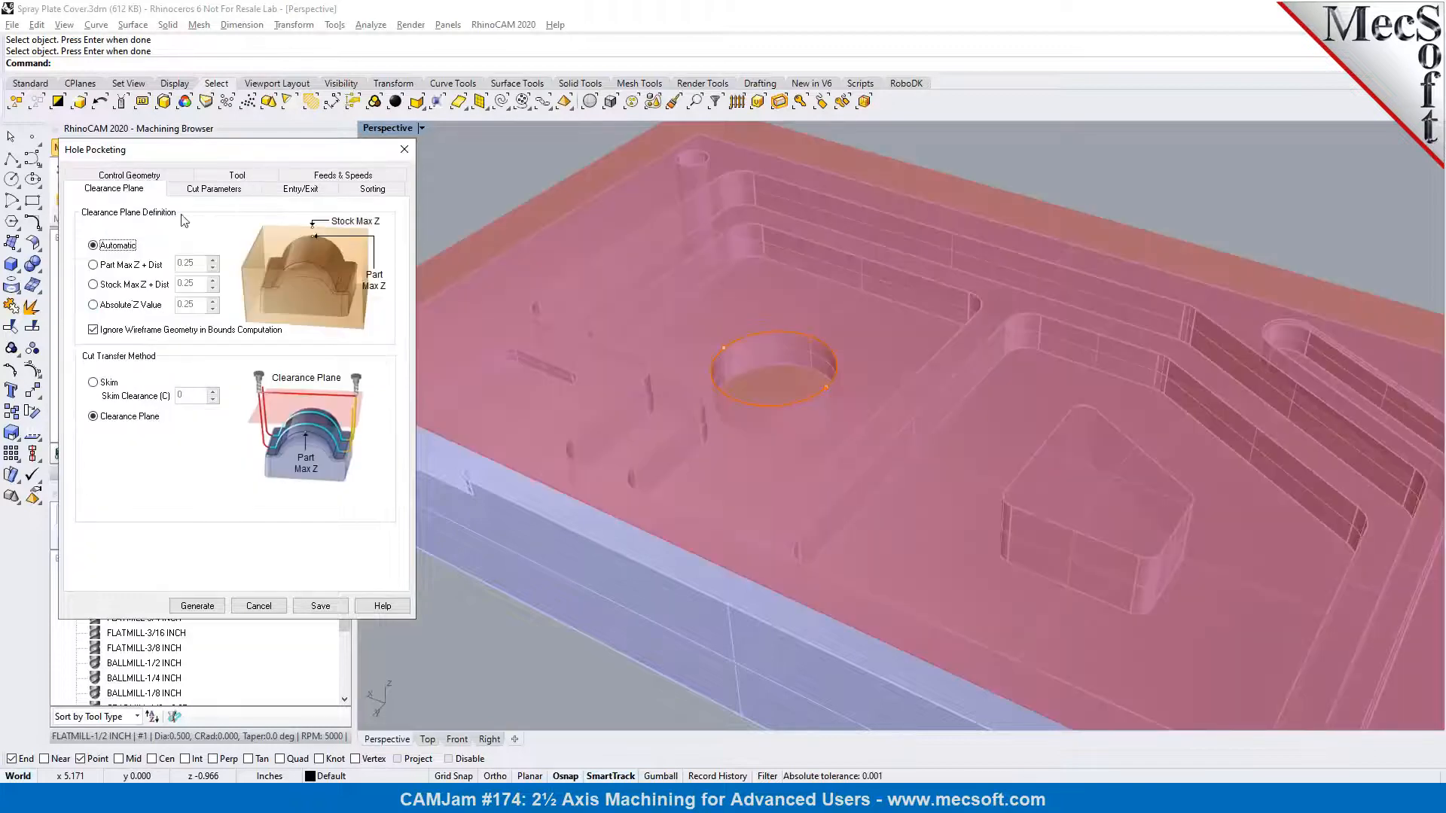
Set the hole depth to 0.333333 by picking two points on the hole wall, keeping the arc diameter option enabled
left_click(197, 191)
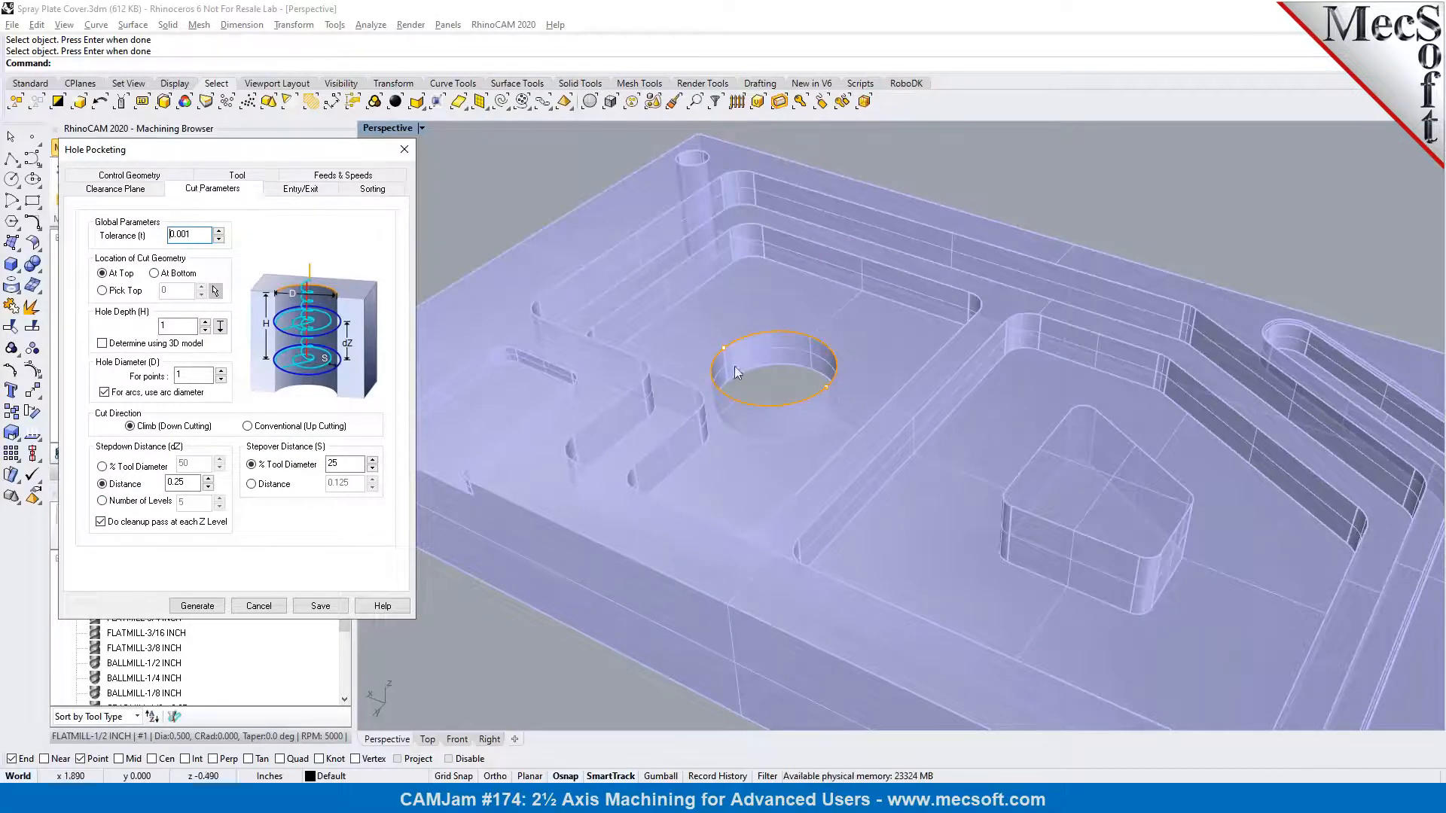
scroll(770, 372, "up", 3)
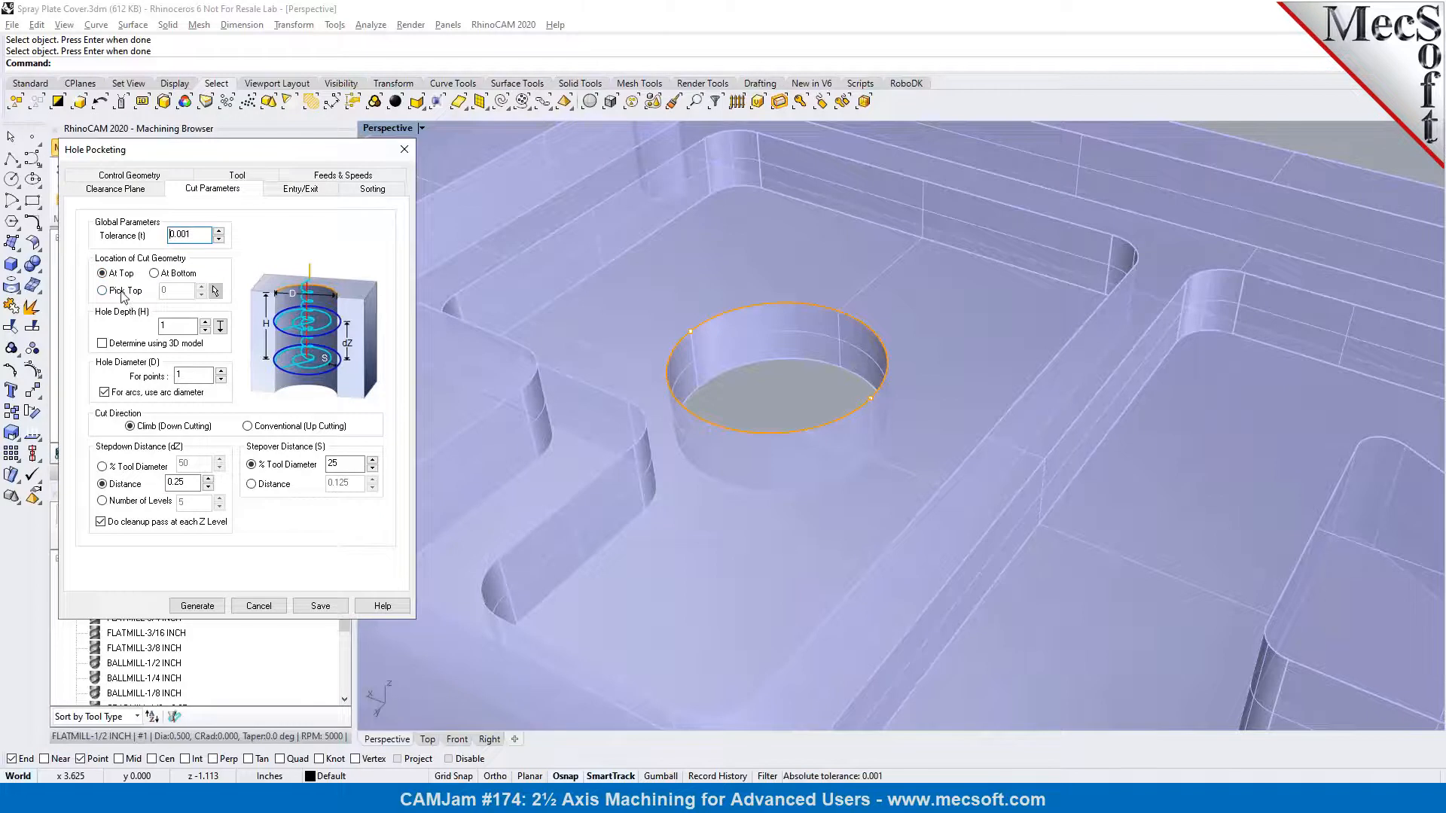
right_click_drag(753, 384, 744, 348)
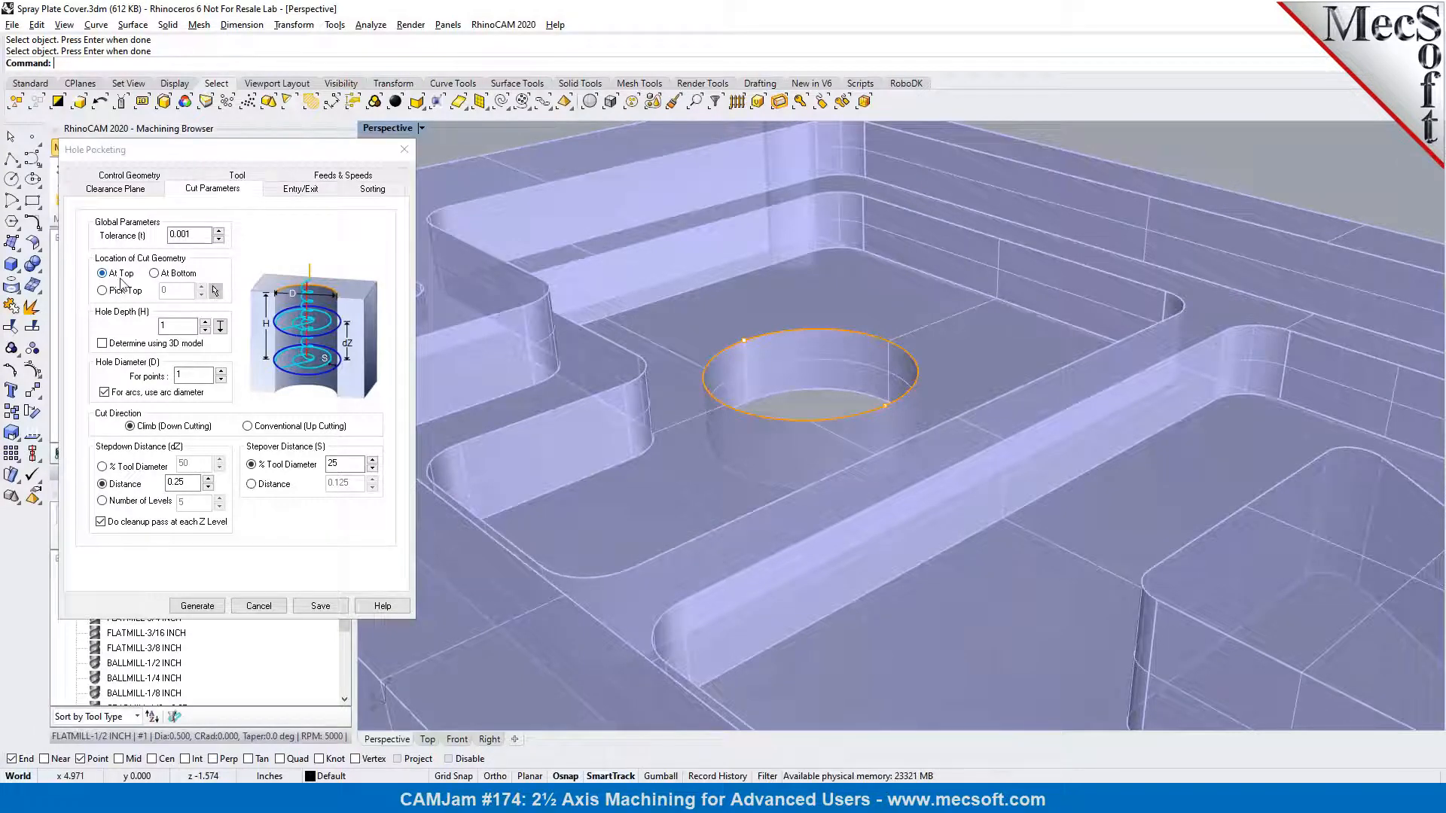
left_click(221, 328)
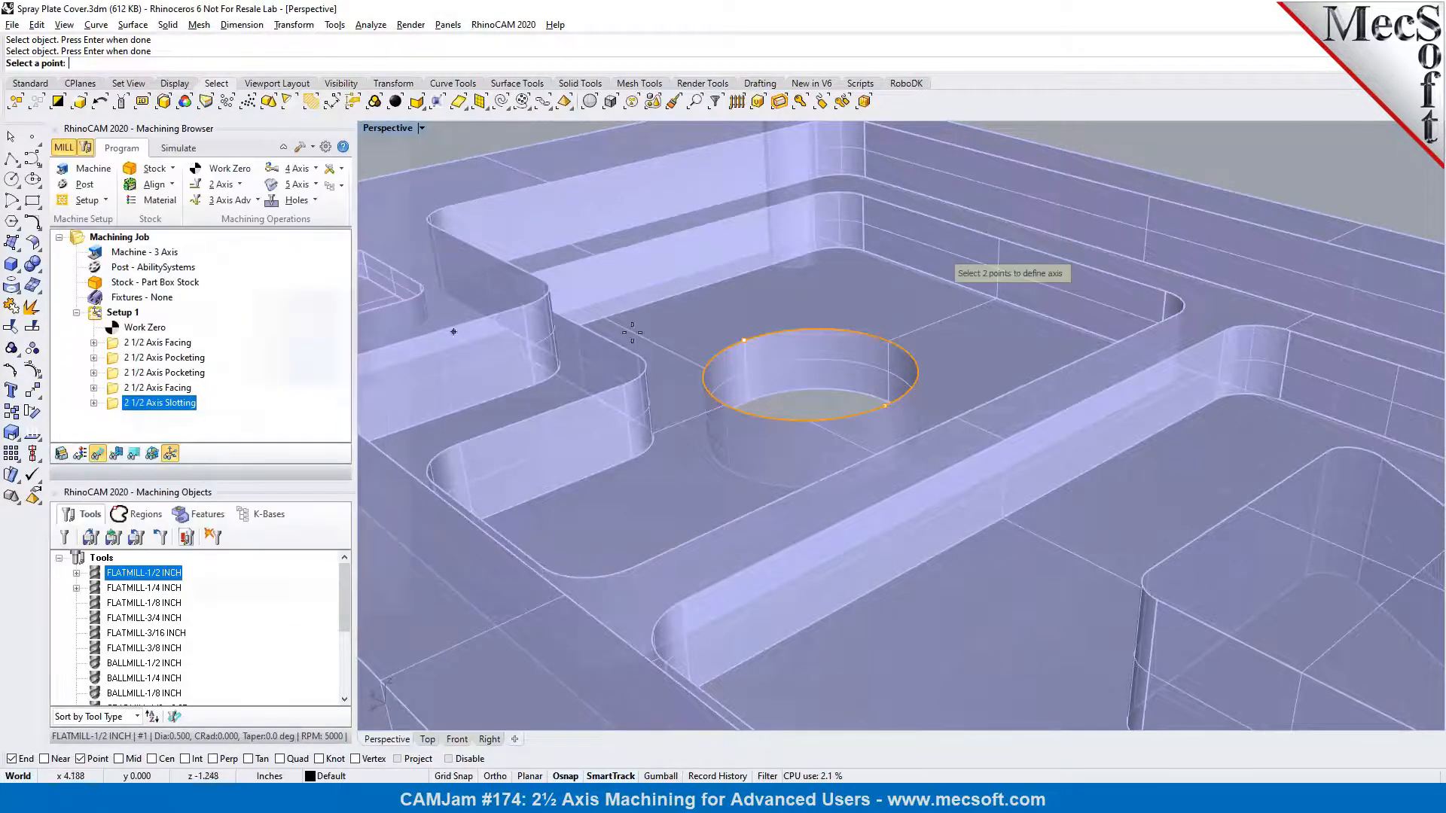
left_click(777, 404)
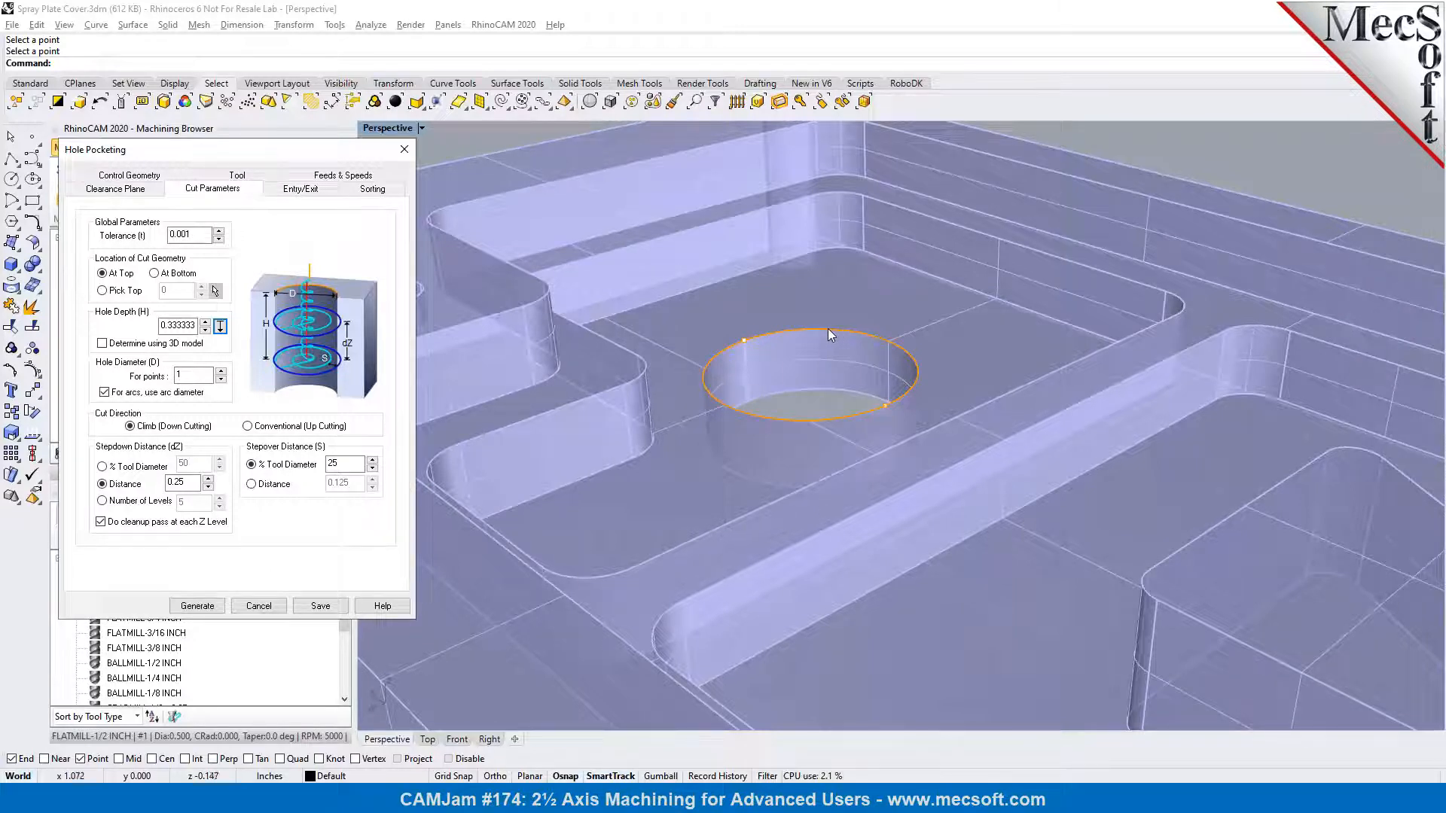
left_click(104, 393)
left_click(104, 393)
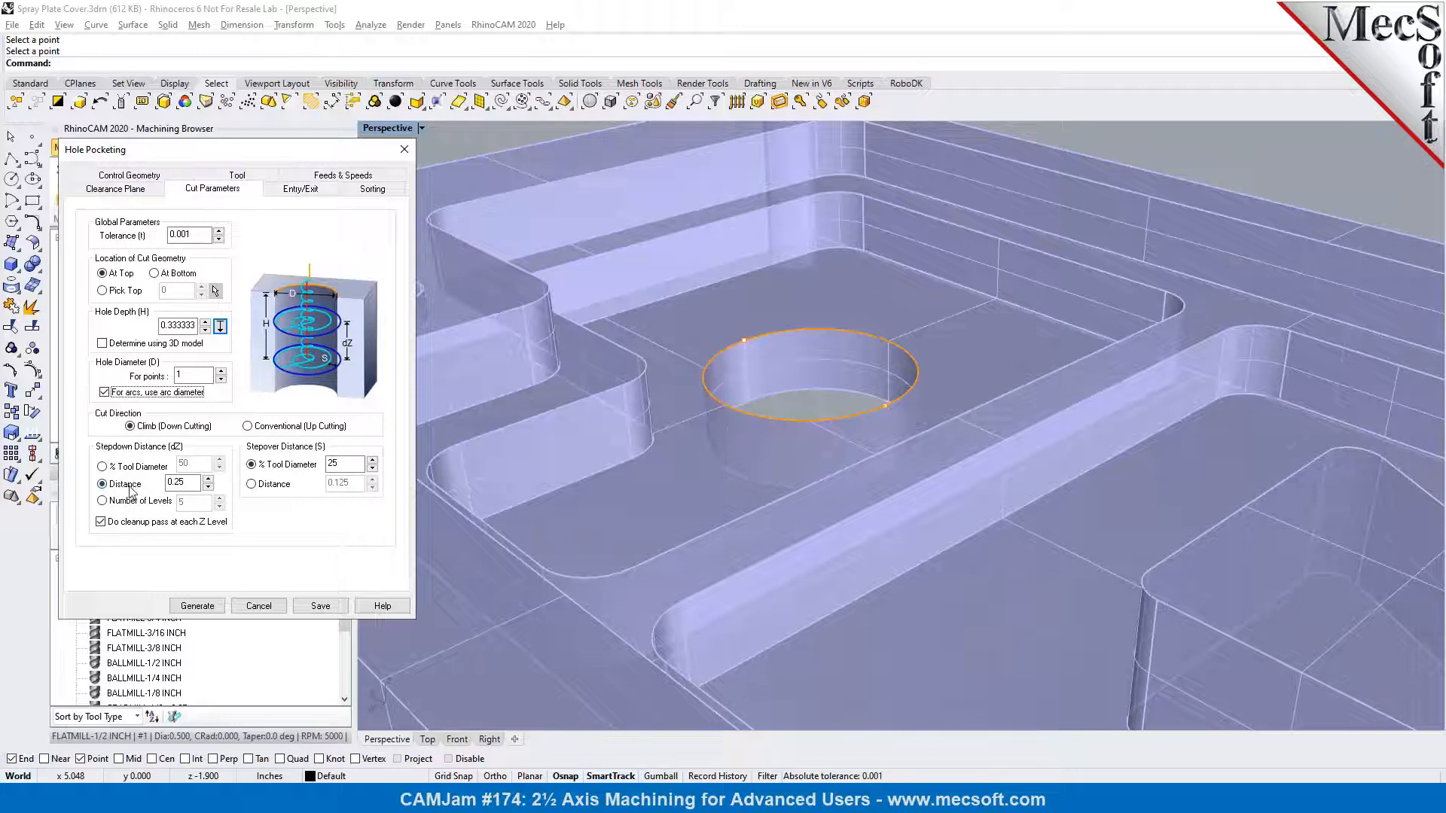
Set the hole pocketing stepdown to 1 level and the stepover to 10 % of the tool diameter
left_click(128, 503)
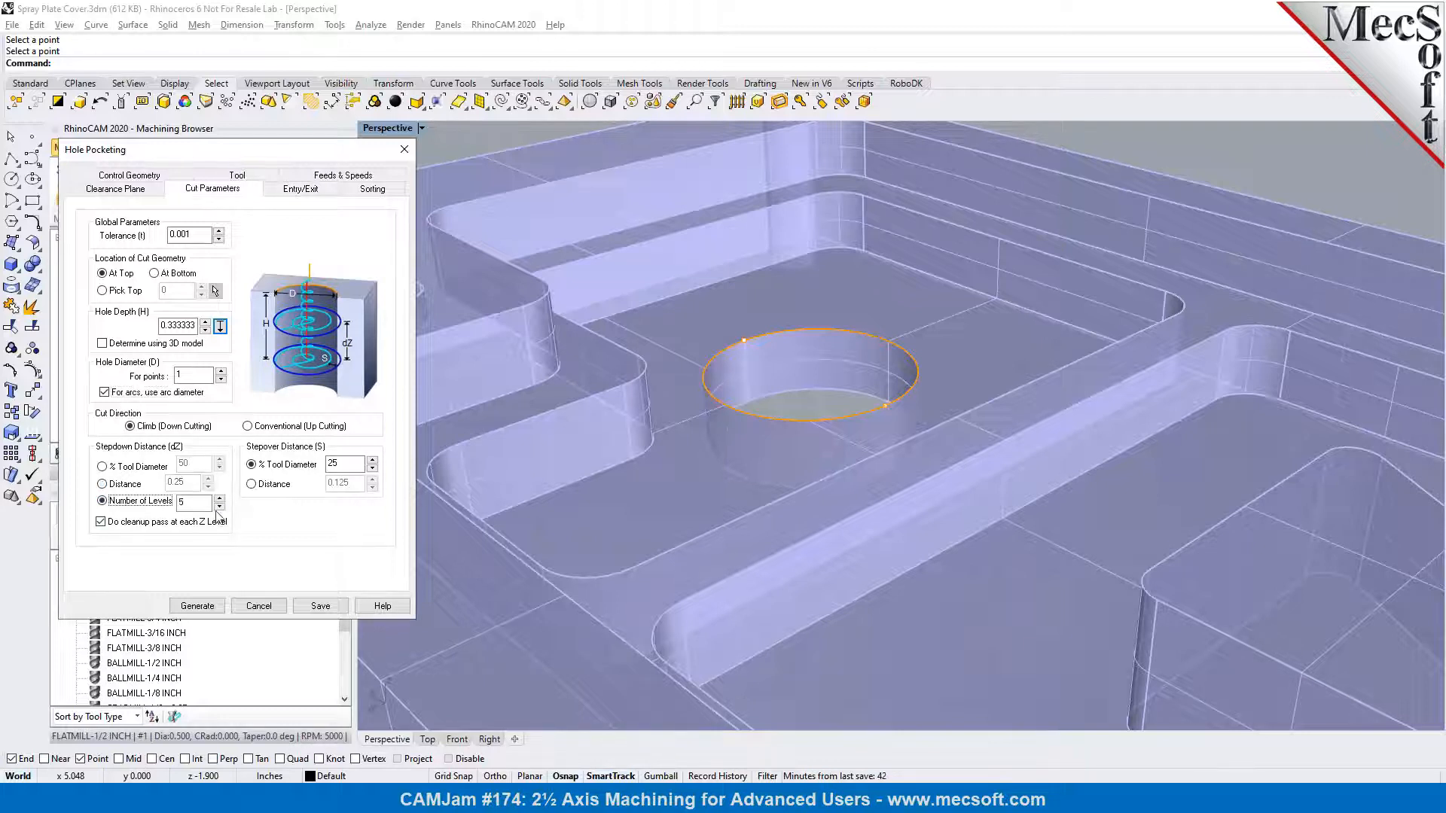
left_click(219, 508)
left_click(220, 508)
left_click(330, 464)
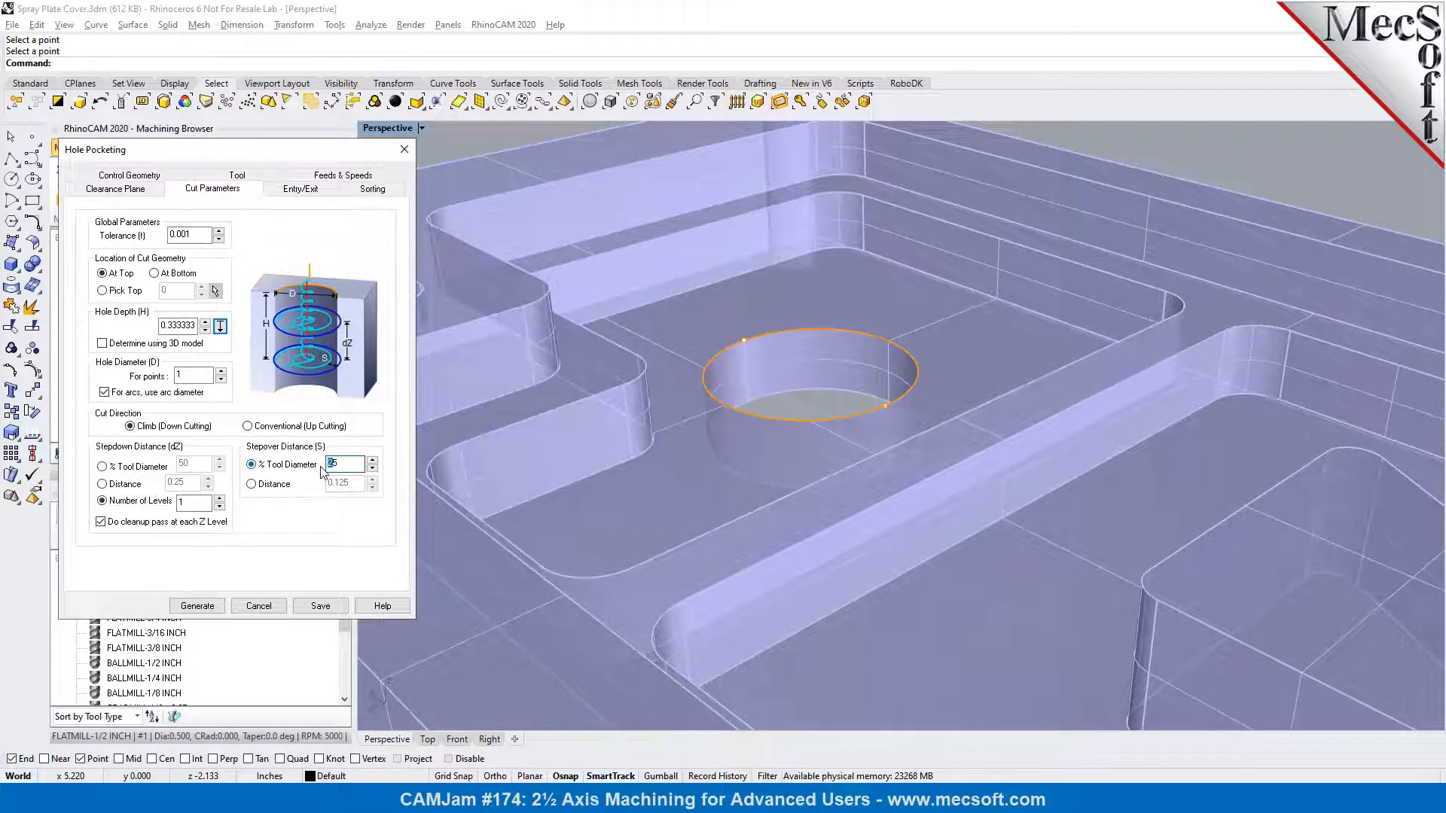
type("10")
Set the helical entry height to 0.05, enable full helixes only with each helix output individually, and generate the hole pocketing toolpath
left_click(295, 197)
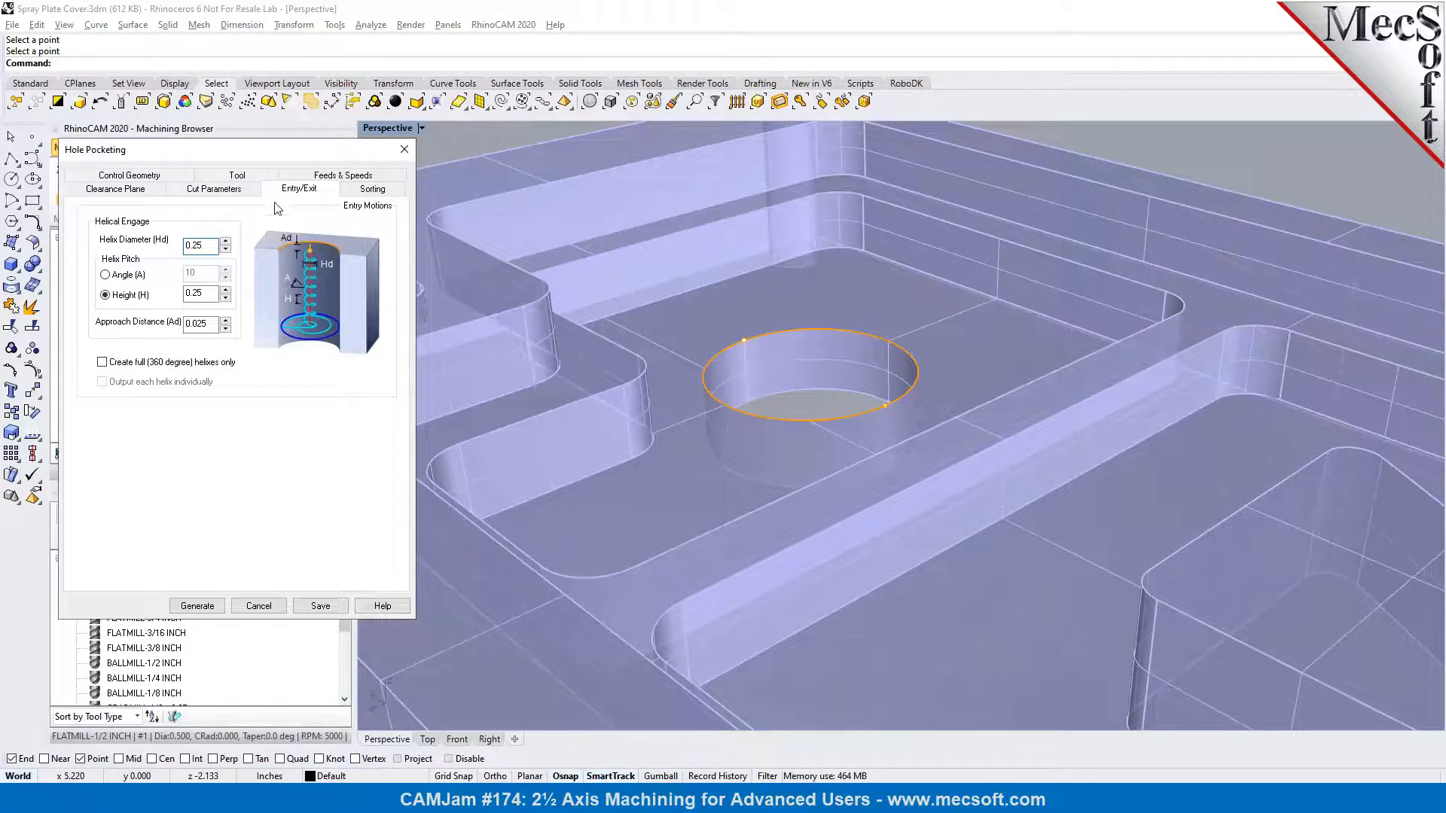
left_click(194, 248)
left_click(193, 294)
type("0")
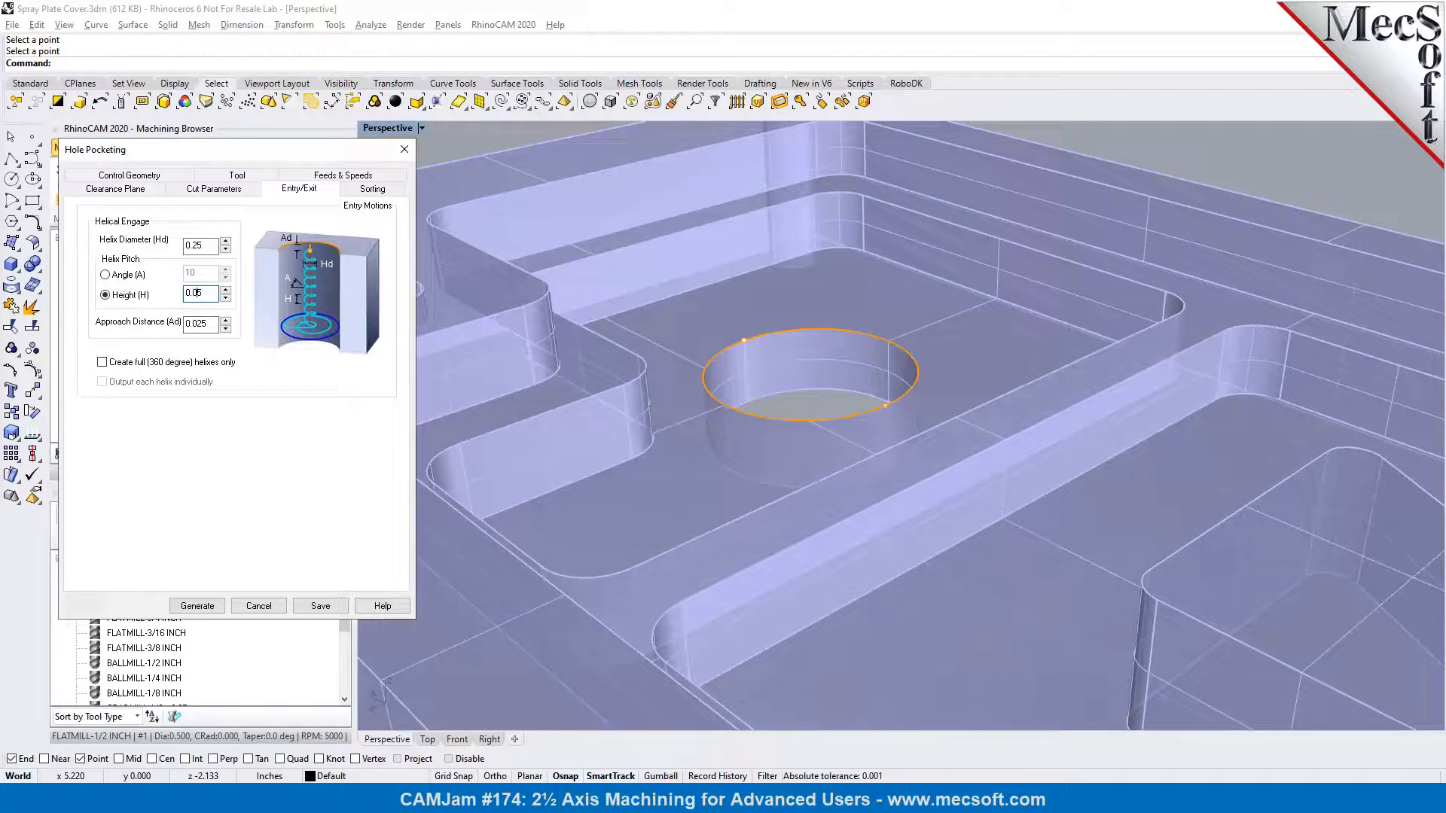
left_click(162, 363)
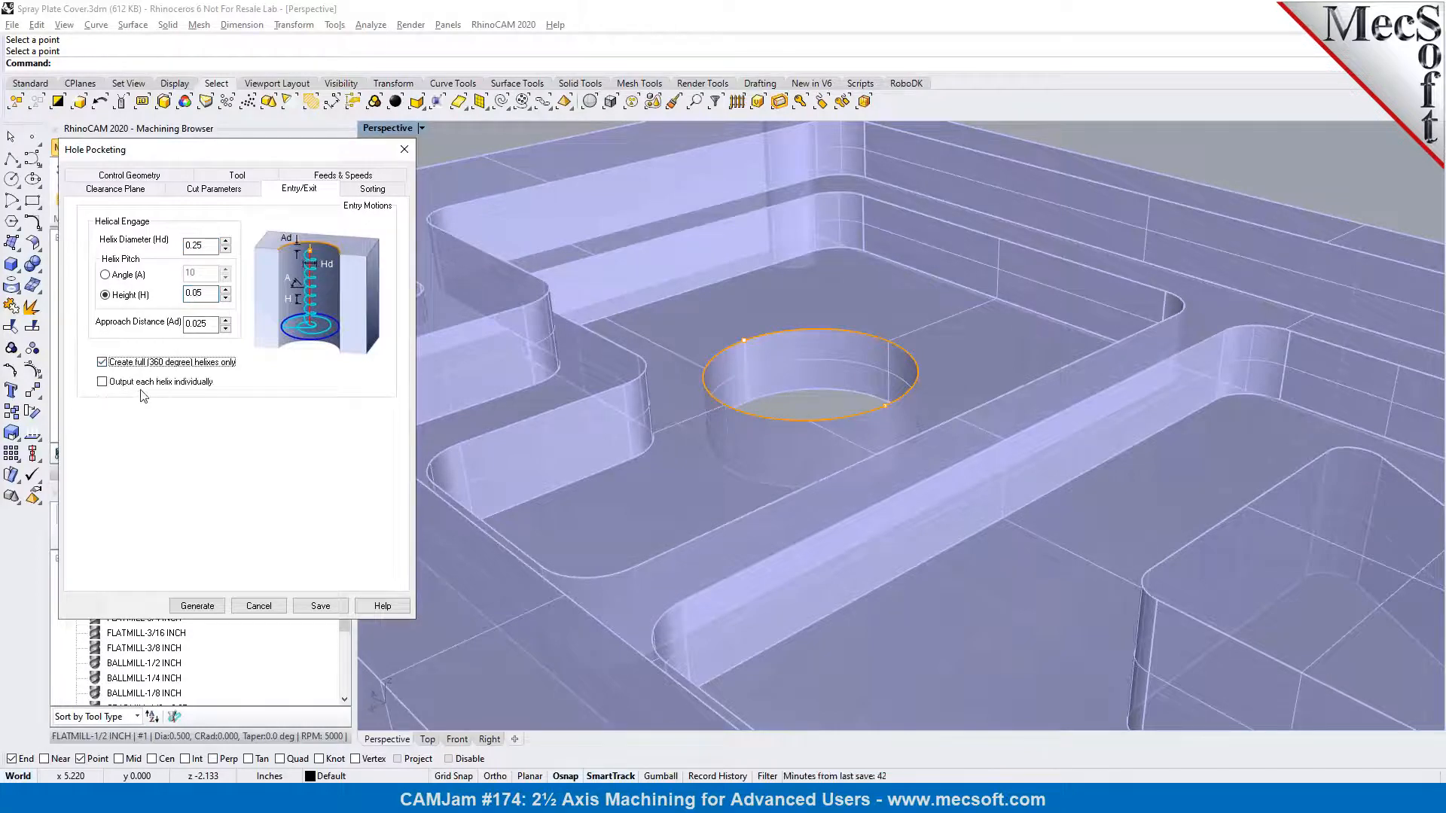
left_click(138, 385)
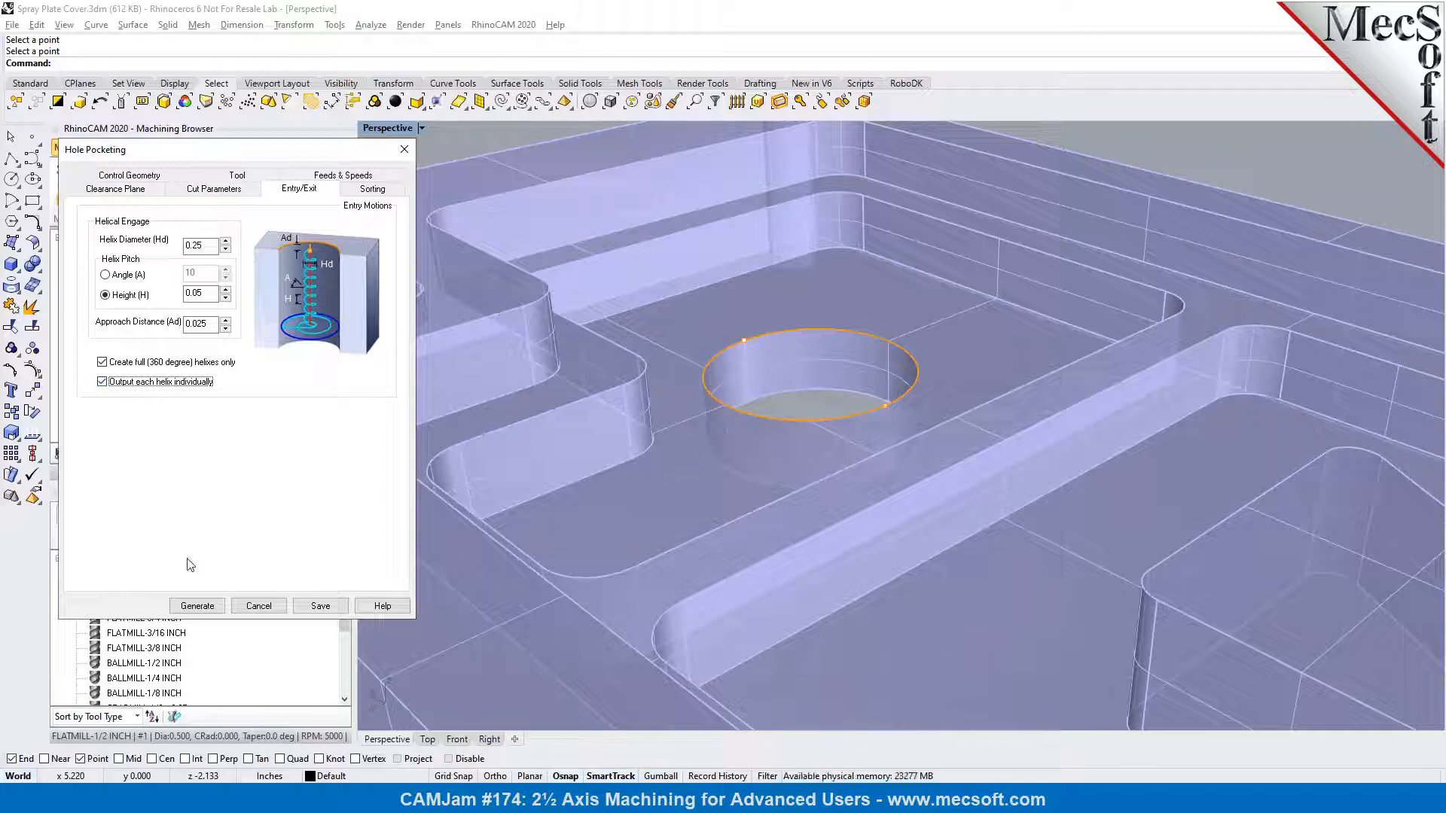
left_click(207, 612)
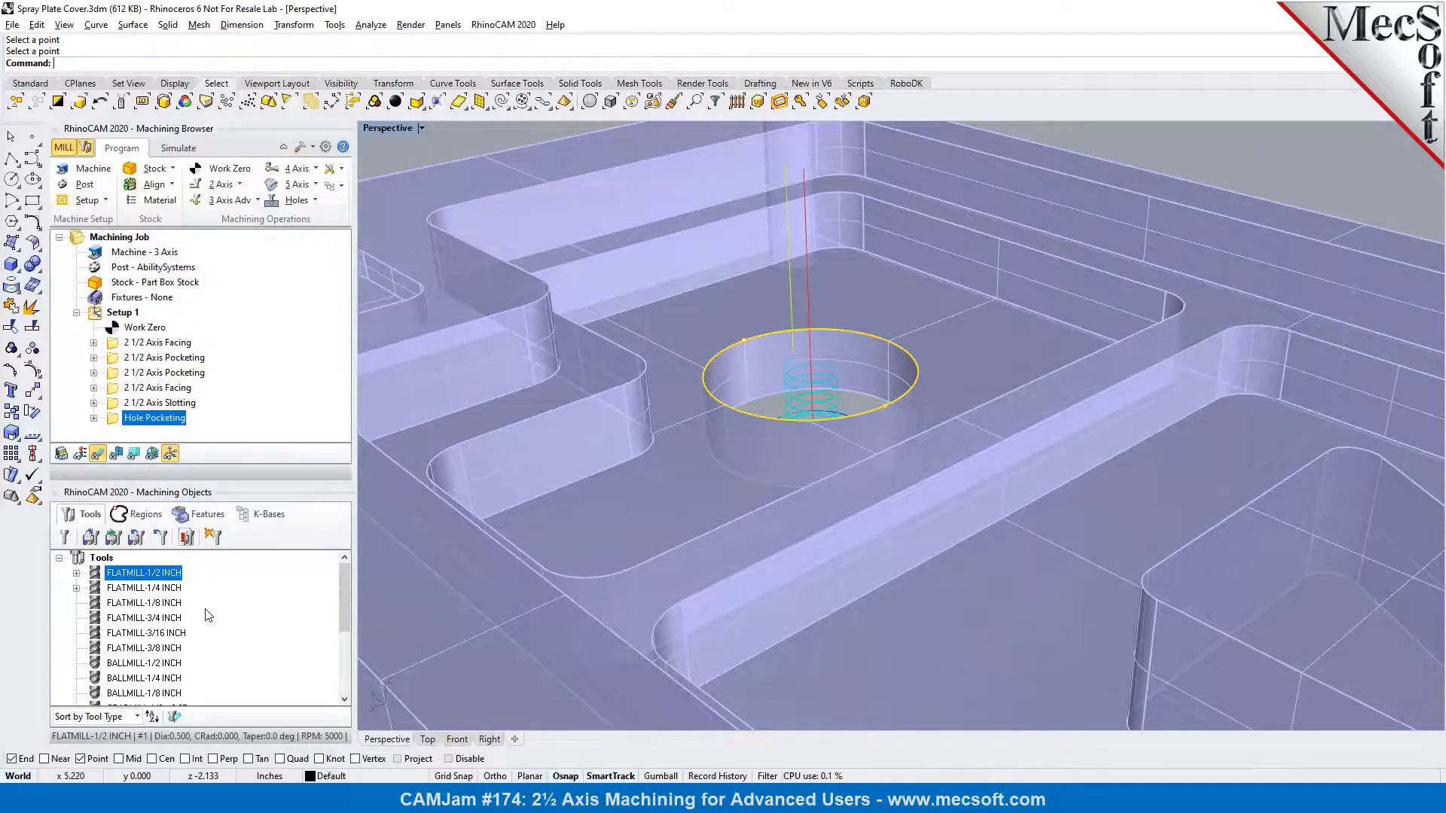
Make the toolpath show through the part and inspect its helical entry and floor passes in the round hole
scroll(810, 478, "up", 5)
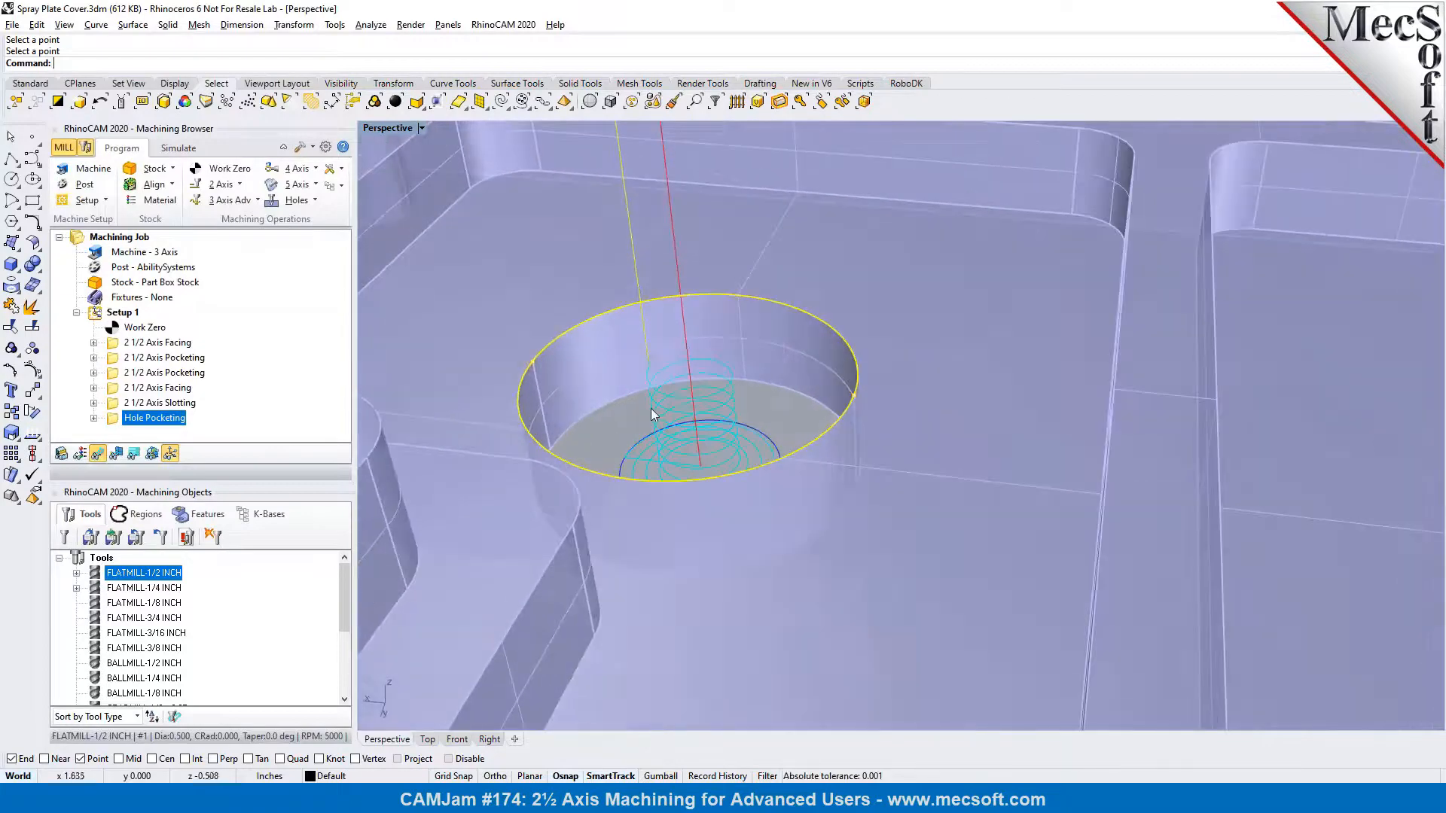
left_click(120, 456)
right_click_drag(769, 502, 722, 468)
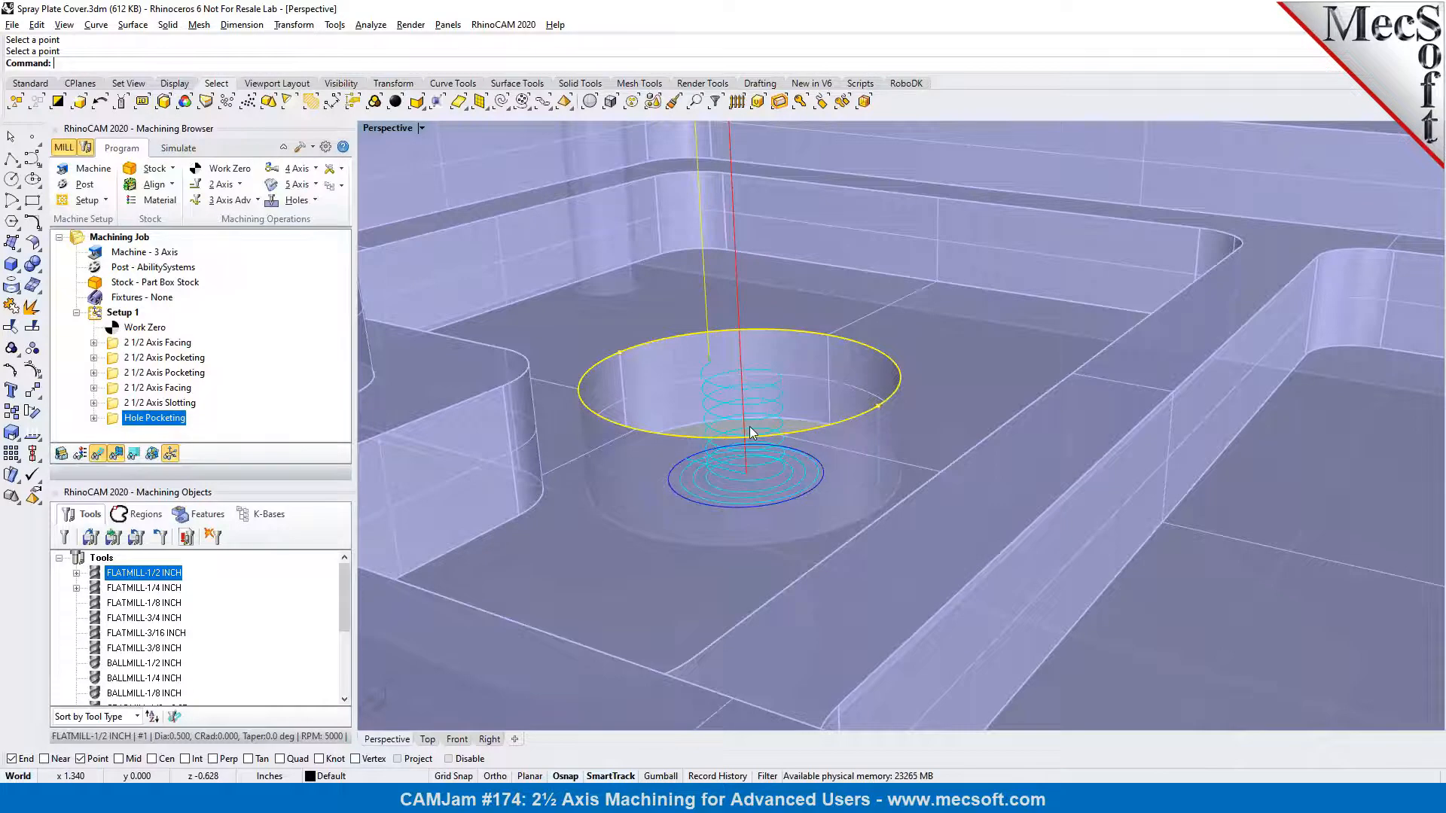
right_click_drag(750, 428, 737, 438)
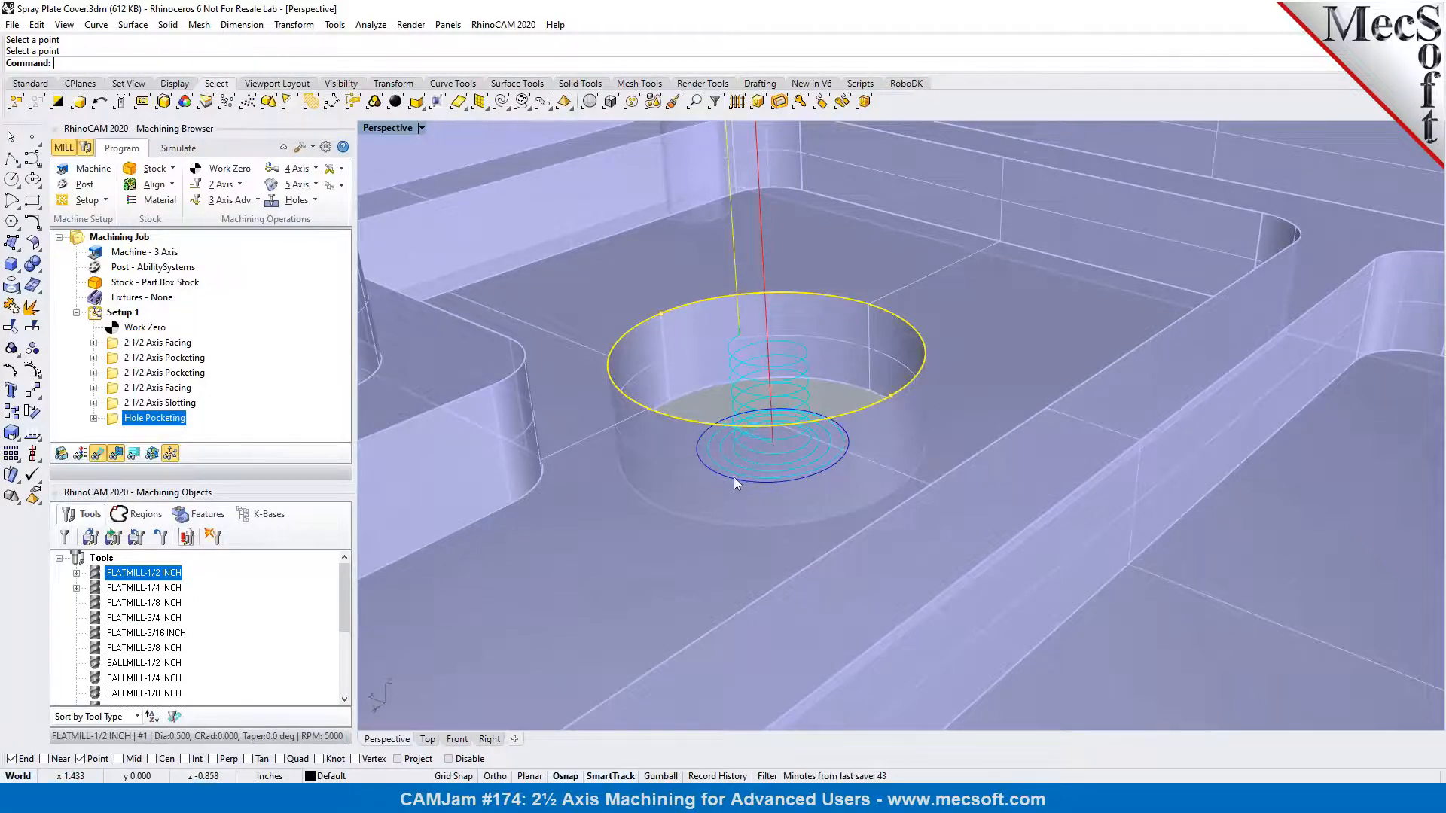
right_click_drag(816, 375, 756, 392)
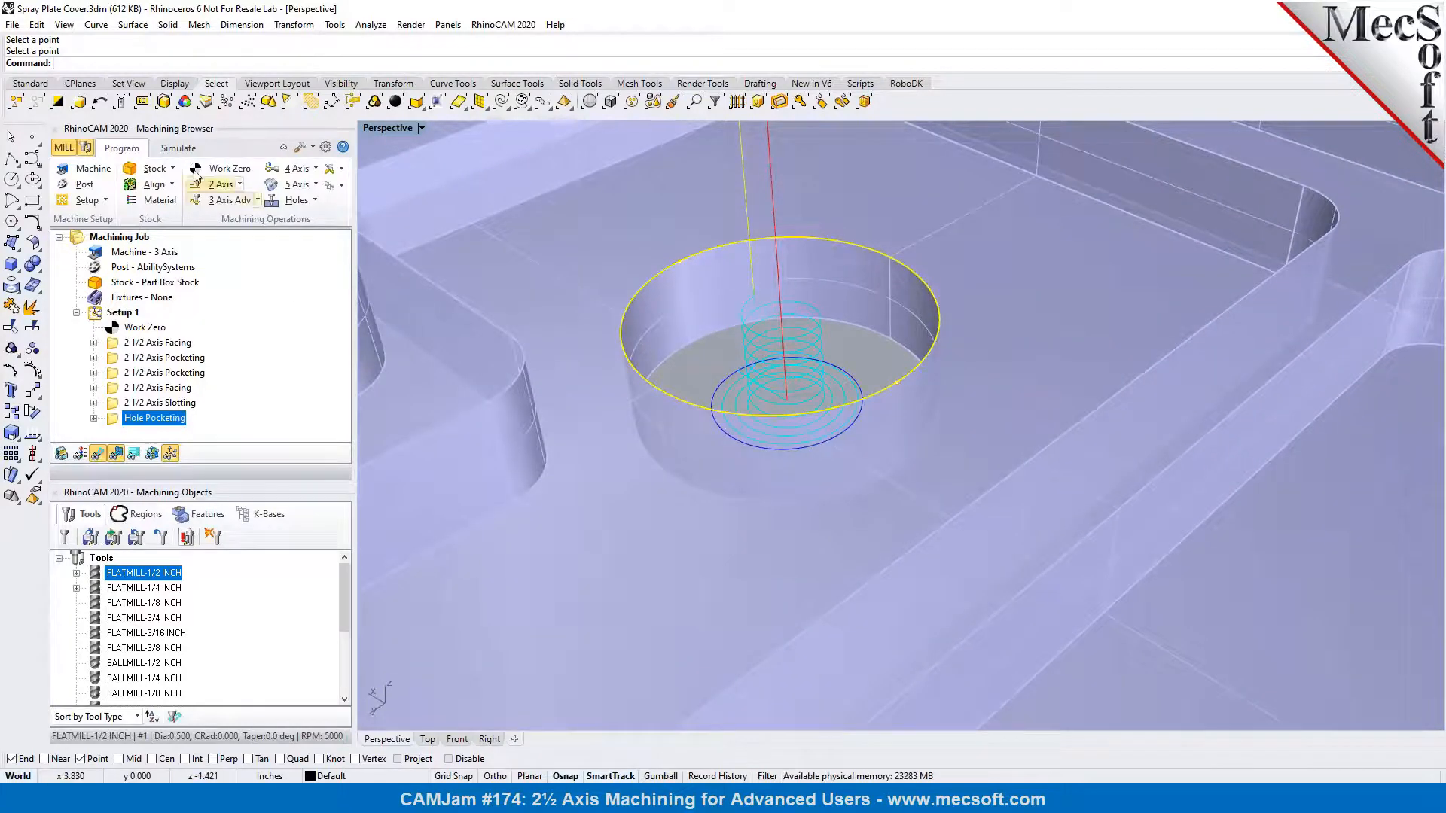
Simulate the hole pocketing operation with its single cut level
left_click(178, 148)
right_click_drag(813, 357, 806, 329)
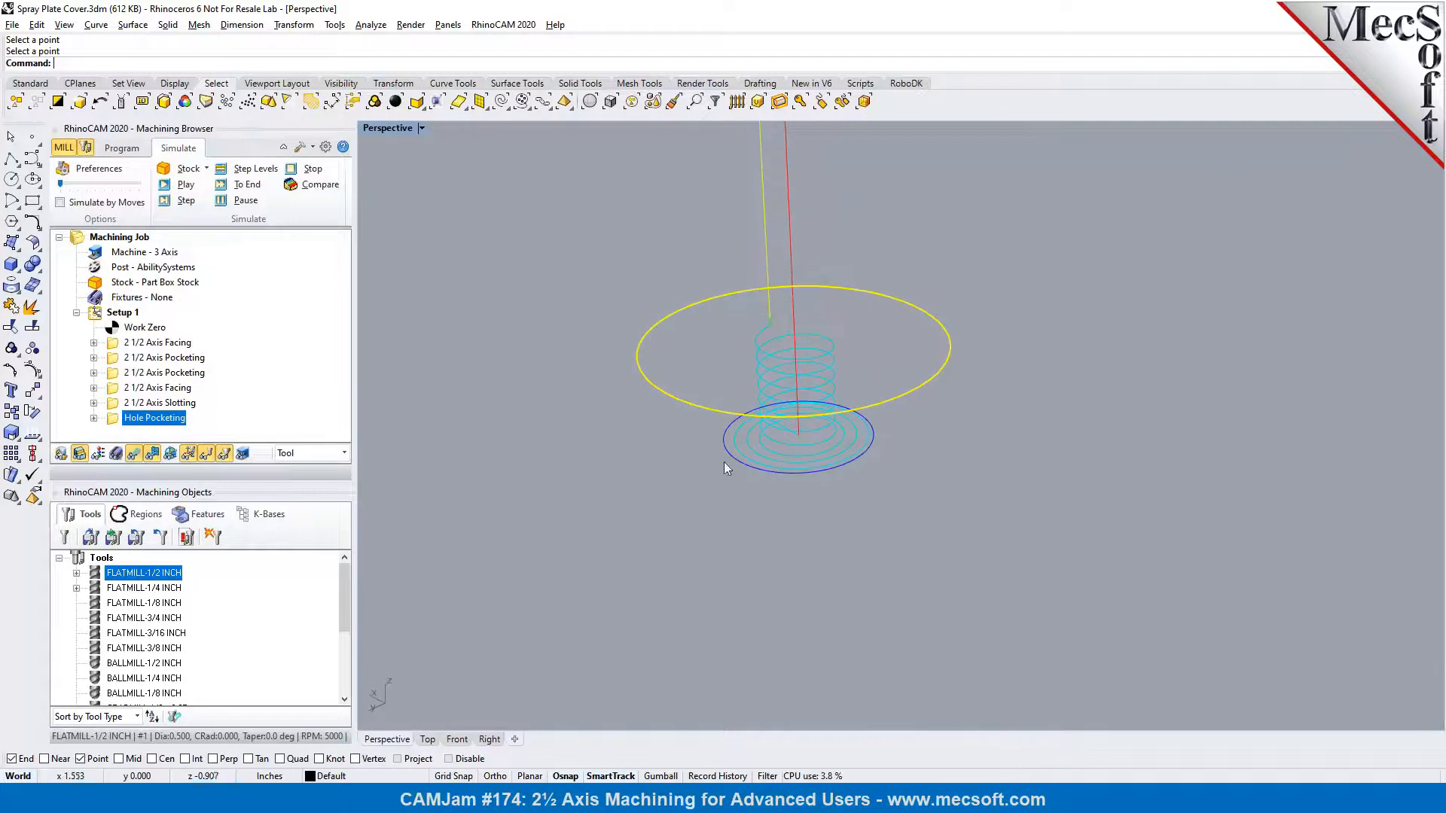
left_click(166, 185)
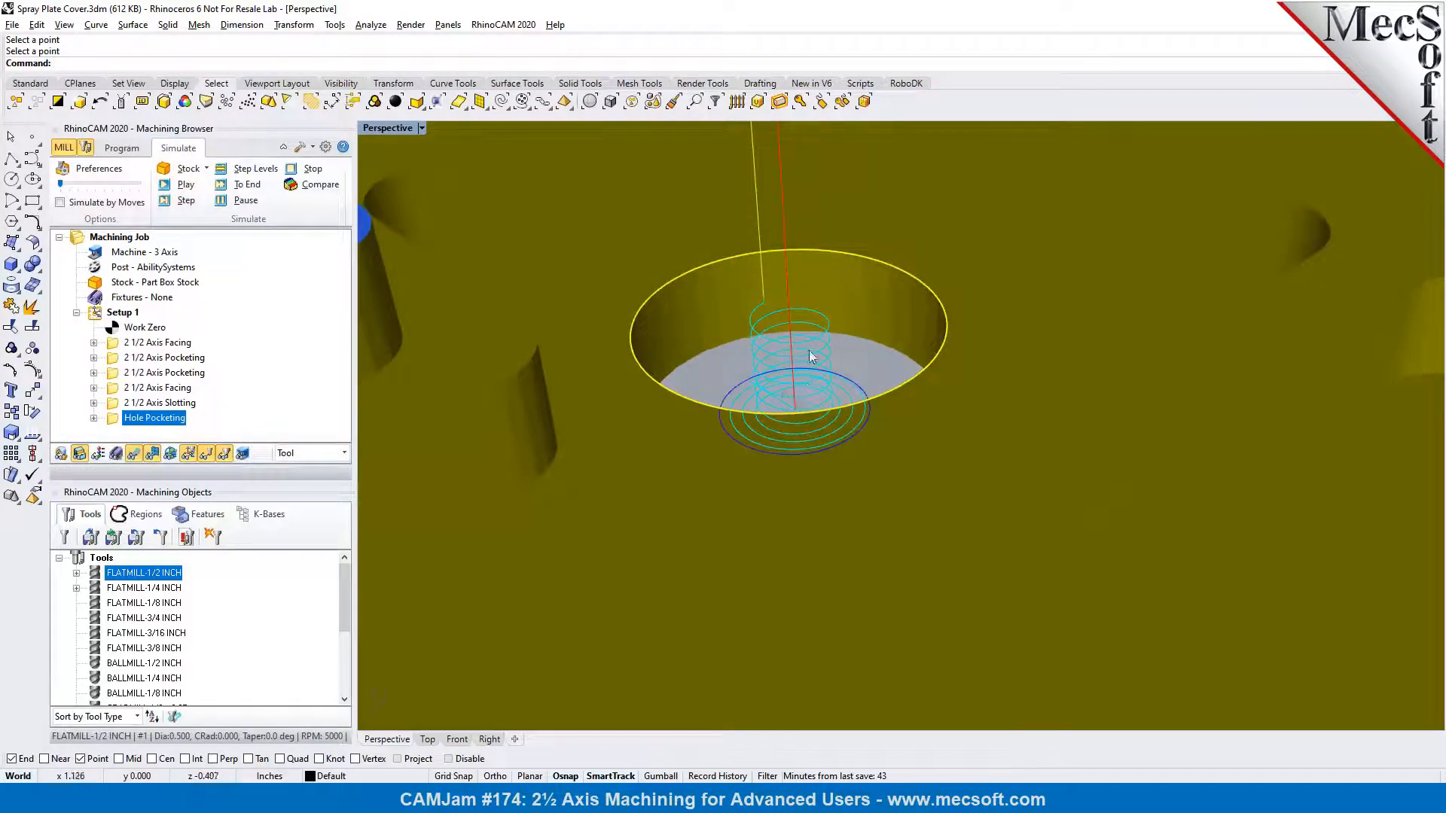
Turn off the output of helix motions as linear segments in the CAM machining preferences
left_click(325, 148)
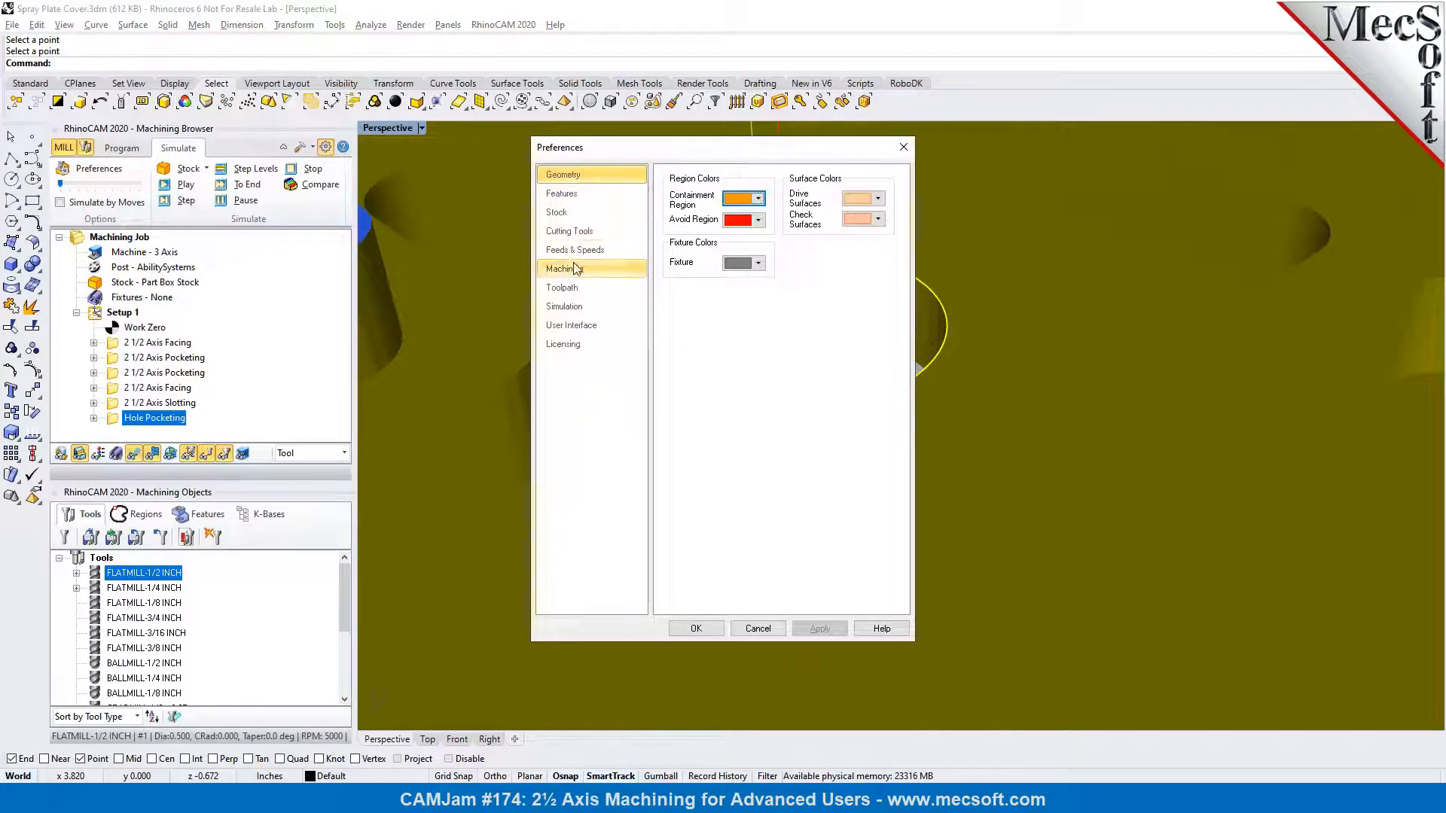
left_click(569, 269)
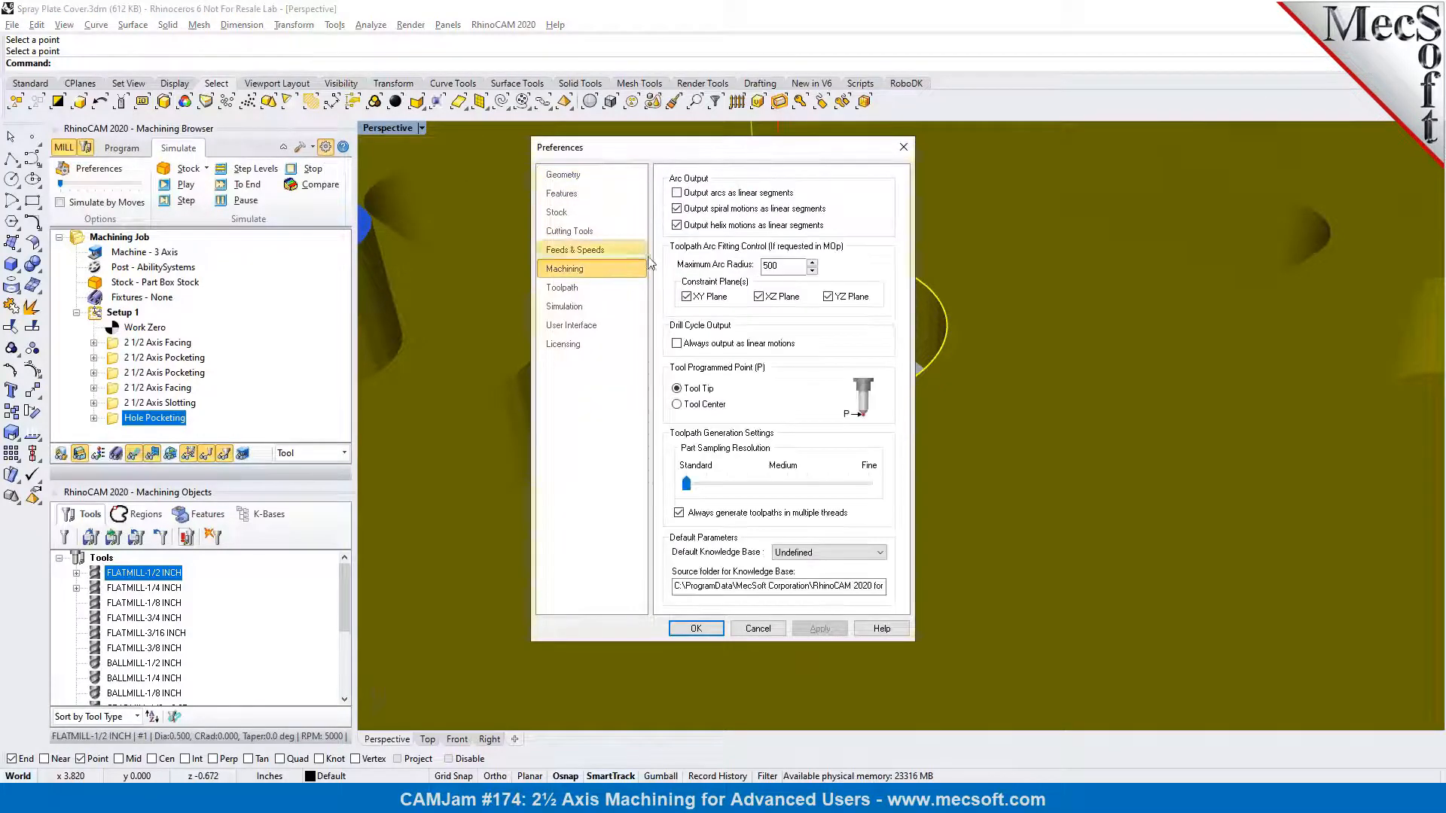
left_click(677, 226)
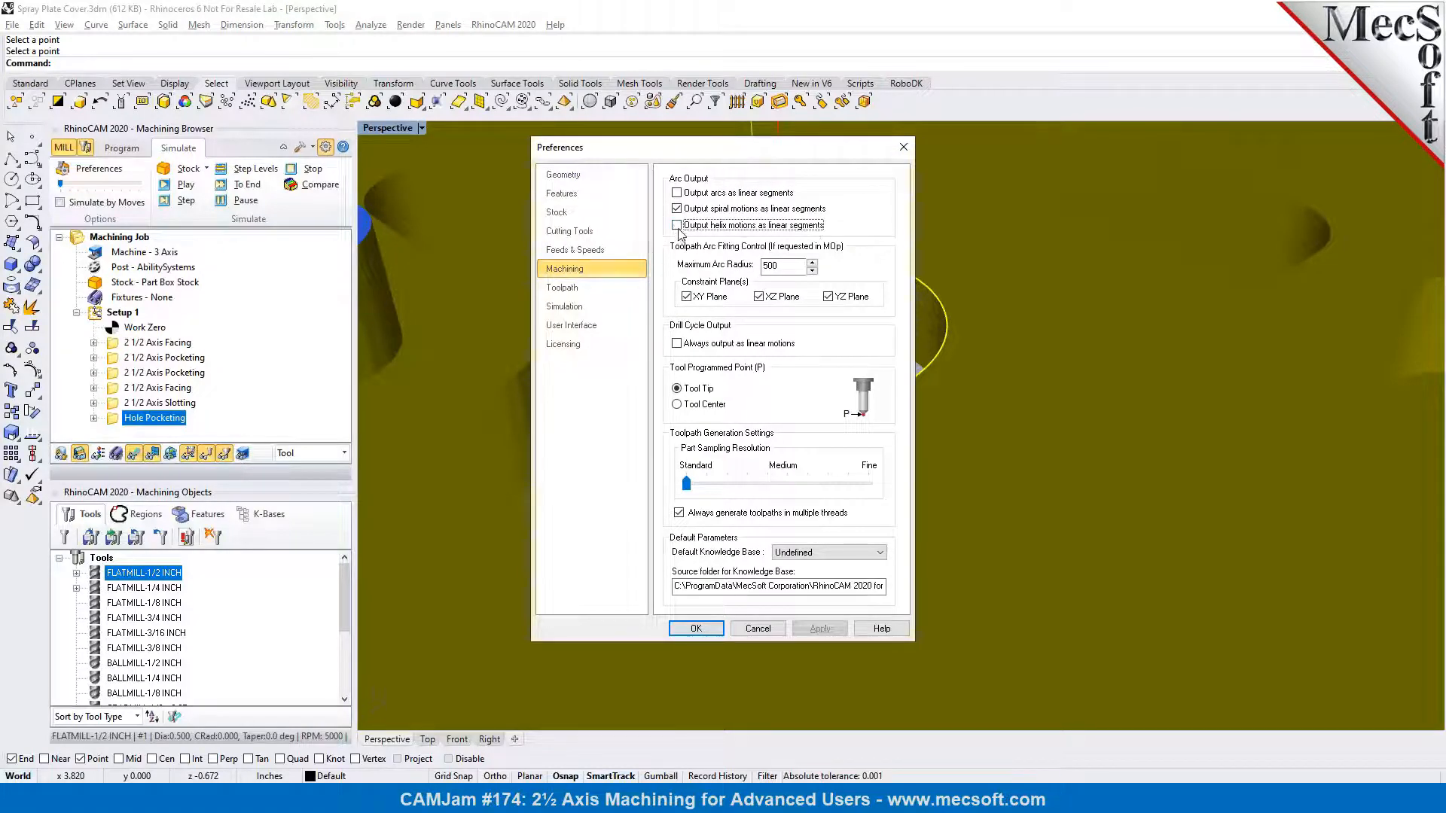
left_click(696, 629)
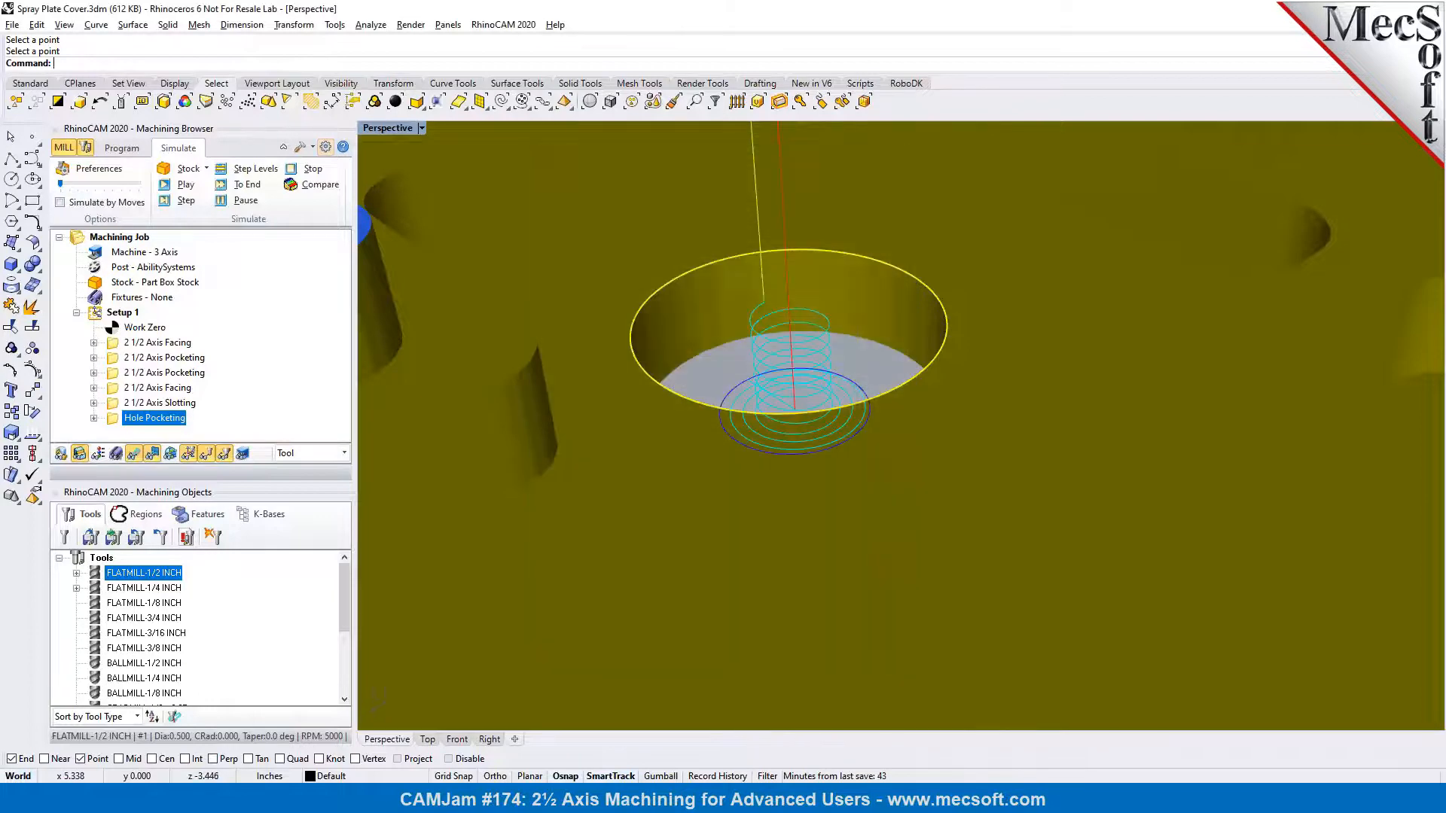
Regenerate the hole pocketing operation with the changed preference, simulate it again and return to programming
right_click(166, 413)
left_click(184, 425)
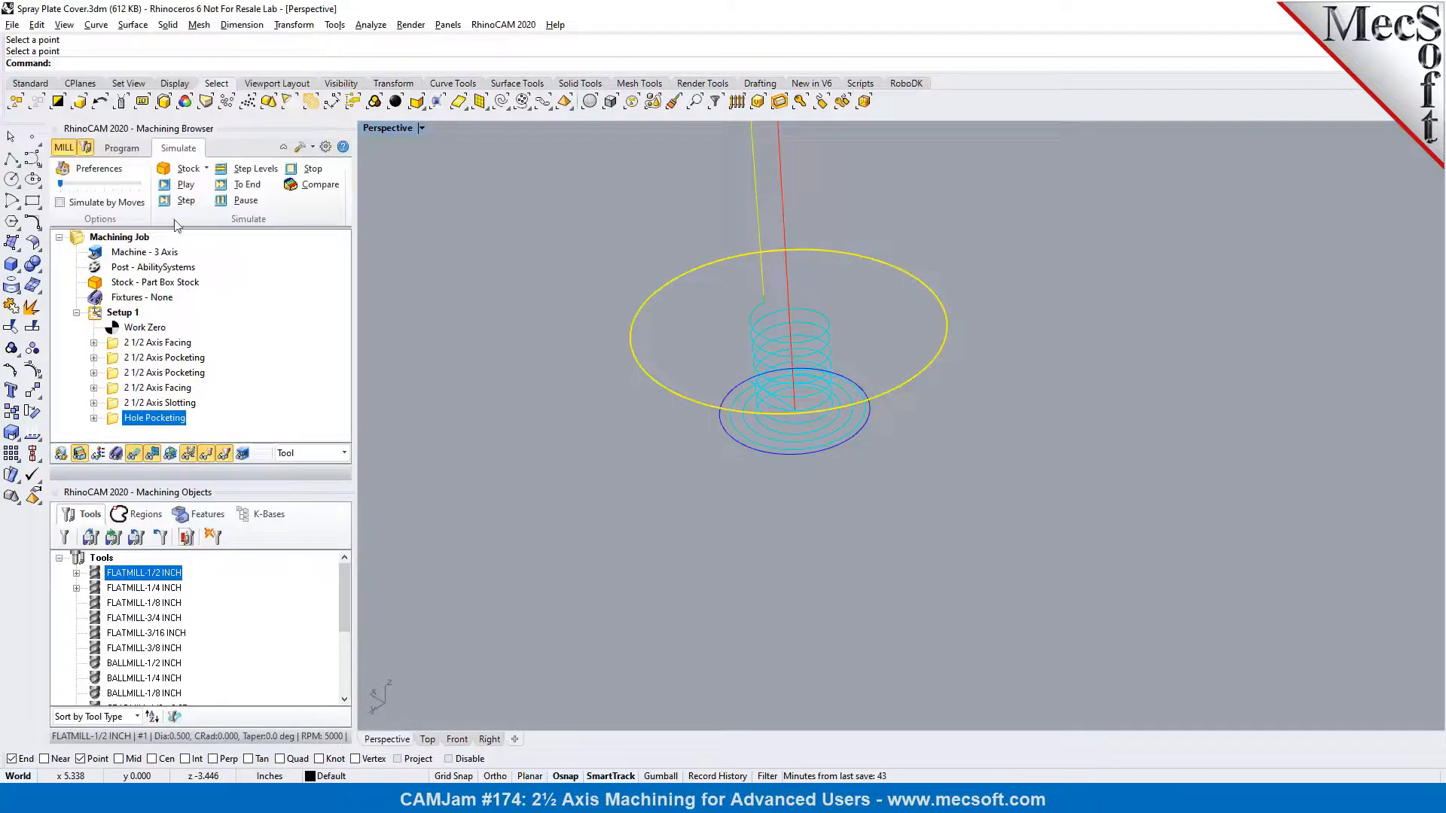
left_click(172, 193)
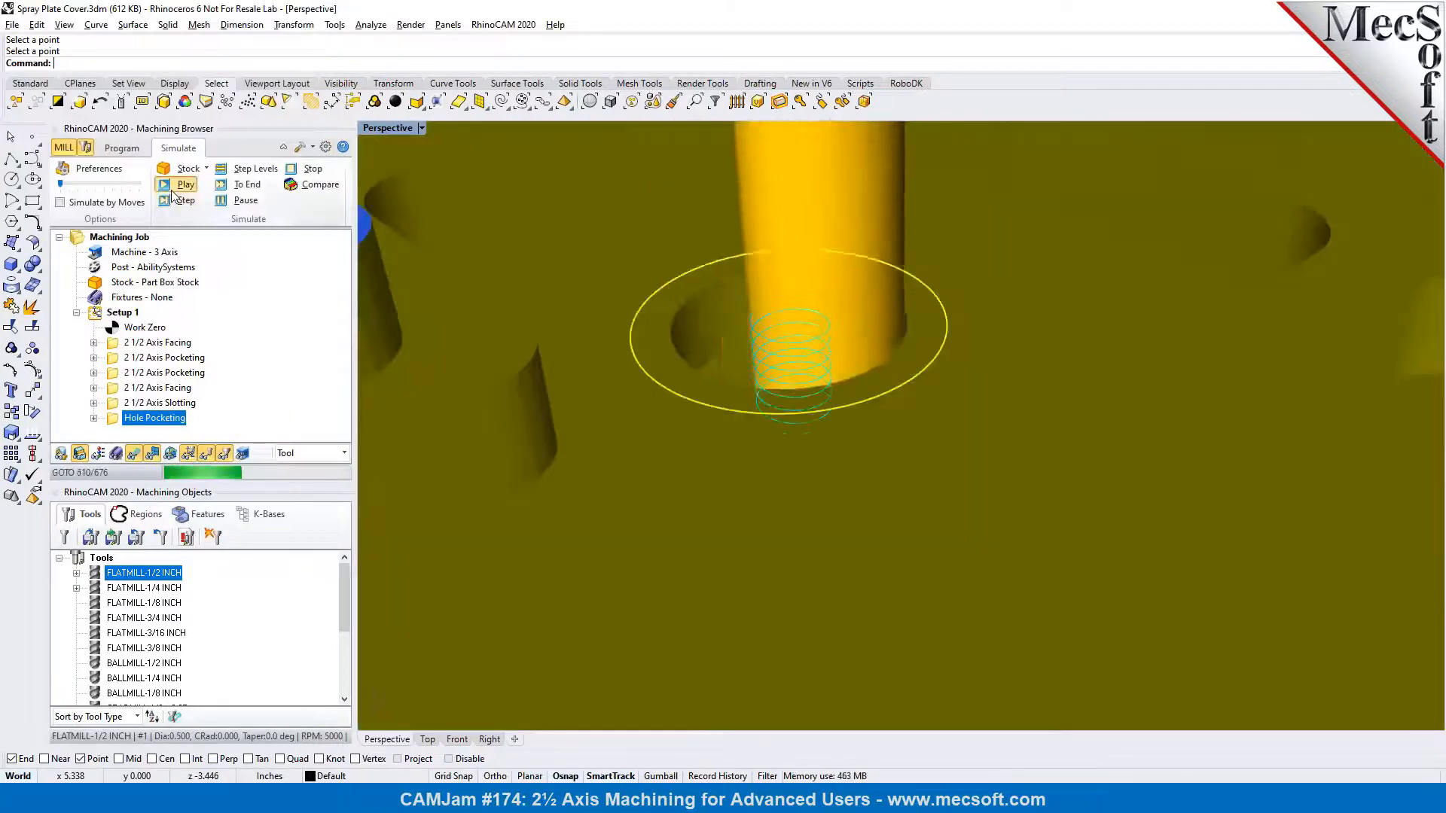
left_click(123, 149)
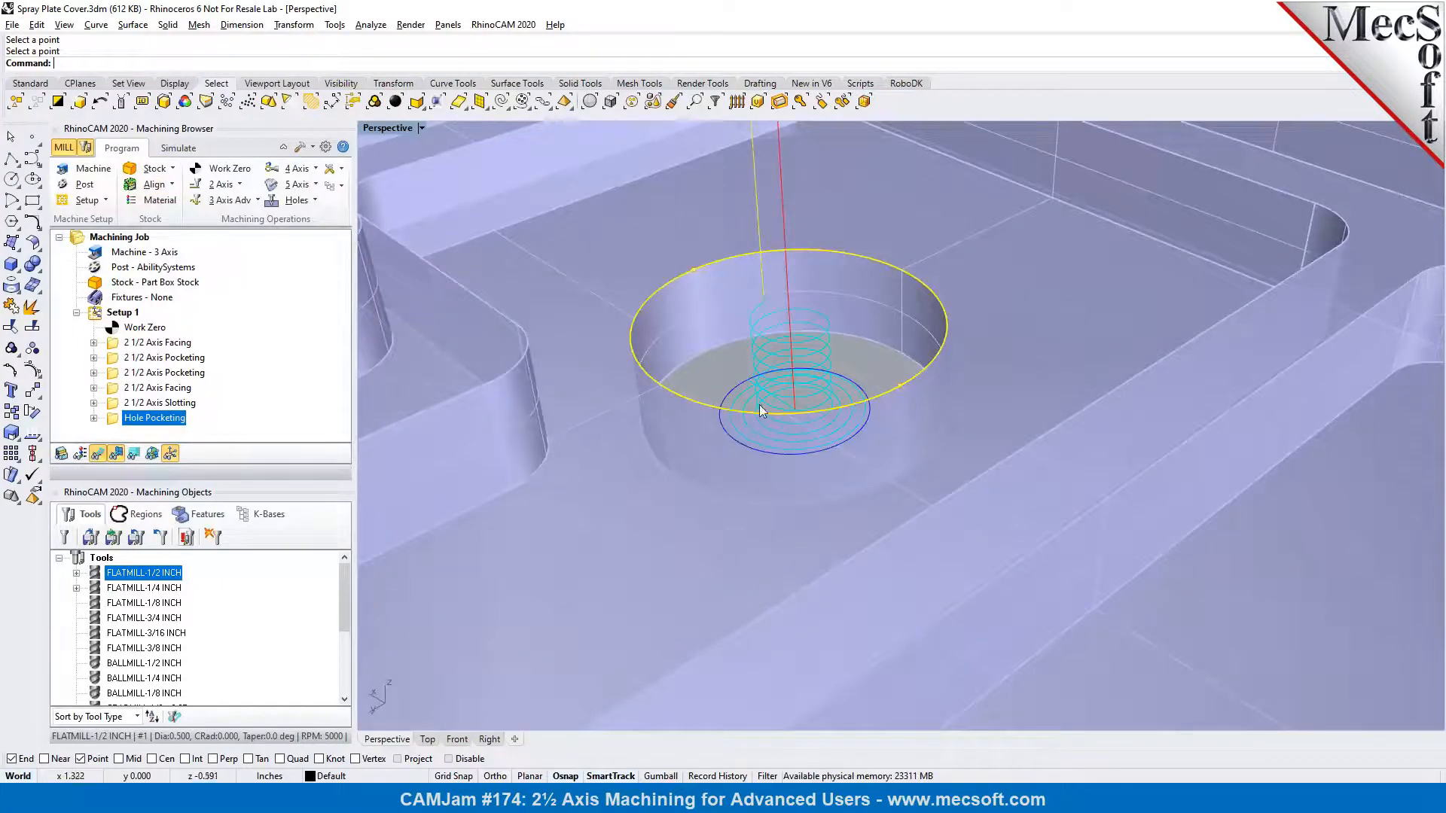
Change the number of stepdown levels of the hole pocketing operation to 2 and generate its toolpath again
double_click(119, 418)
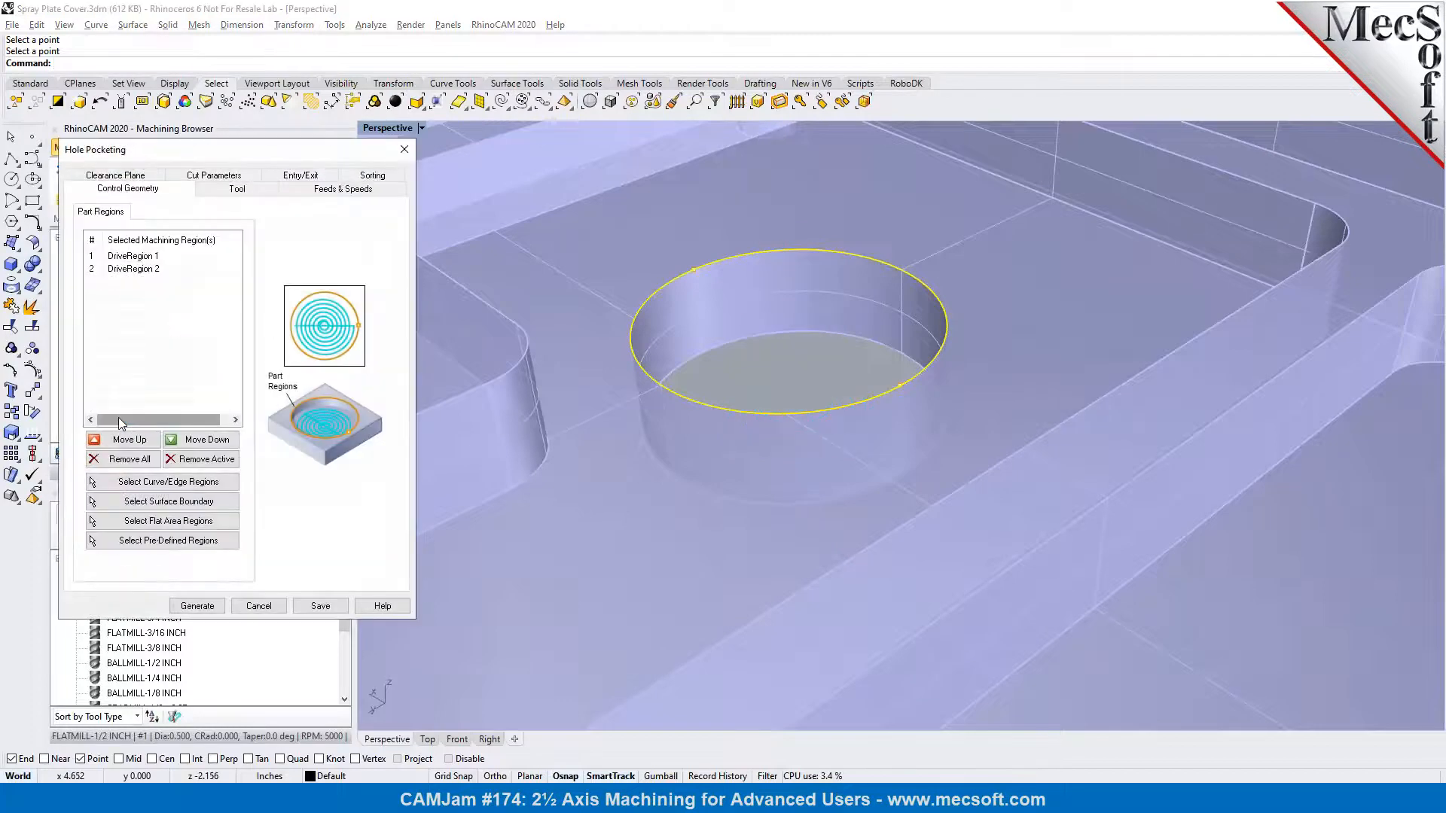
left_click(204, 183)
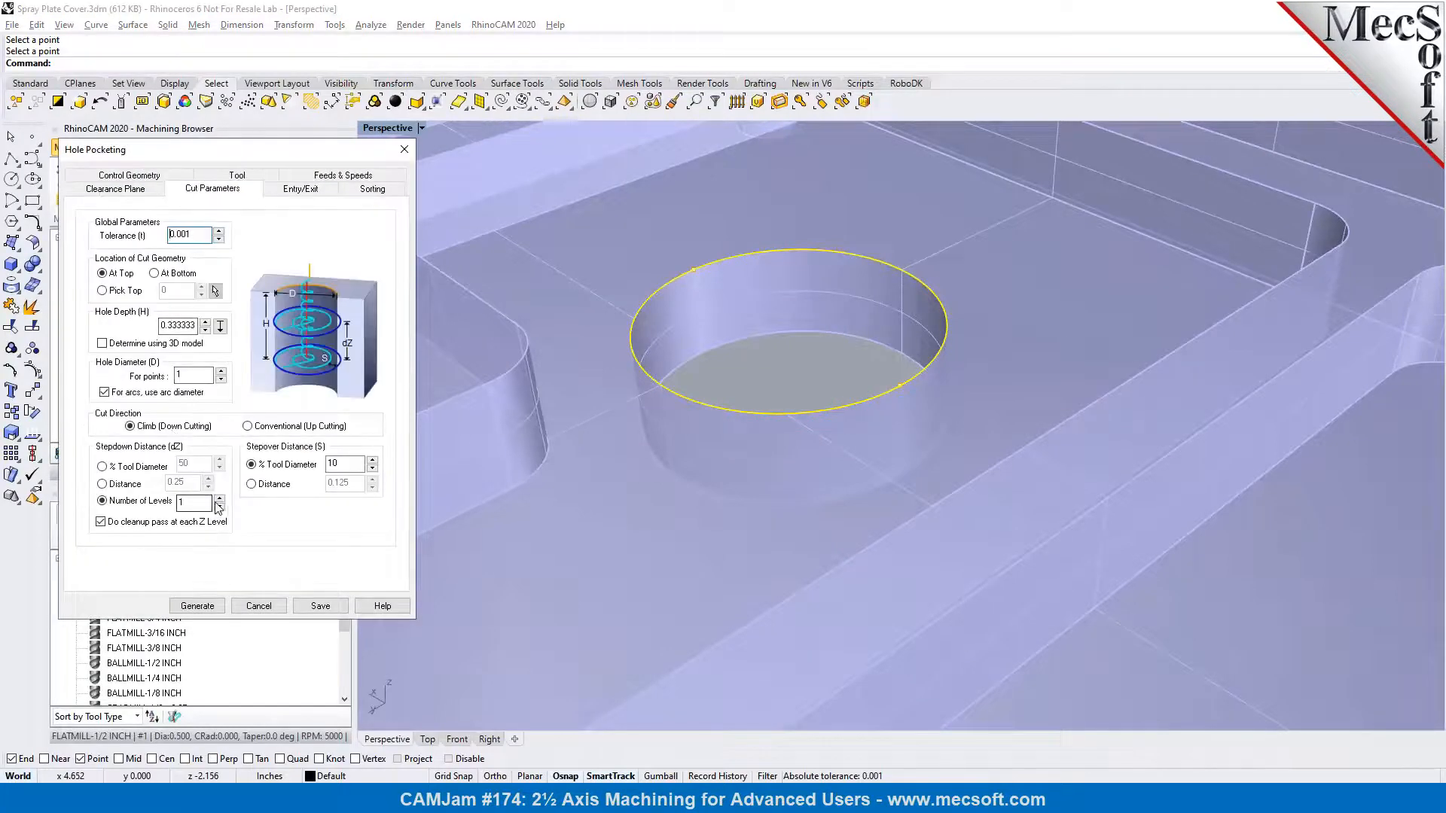
left_click(211, 607)
right_click_drag(874, 469, 877, 443)
Simulate the two-level hole pocketing and return to programming
left_click(179, 148)
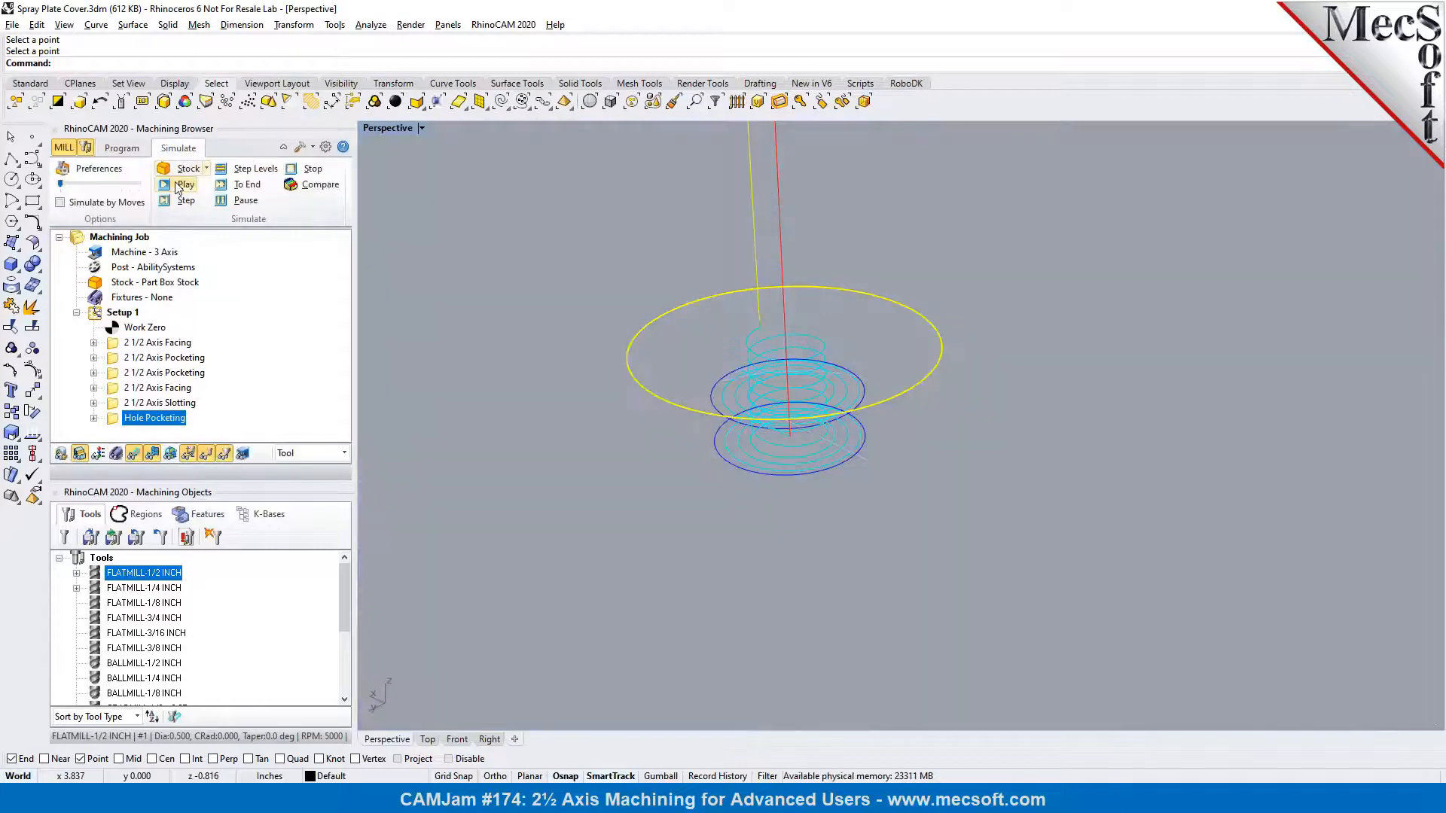
left_click(178, 185)
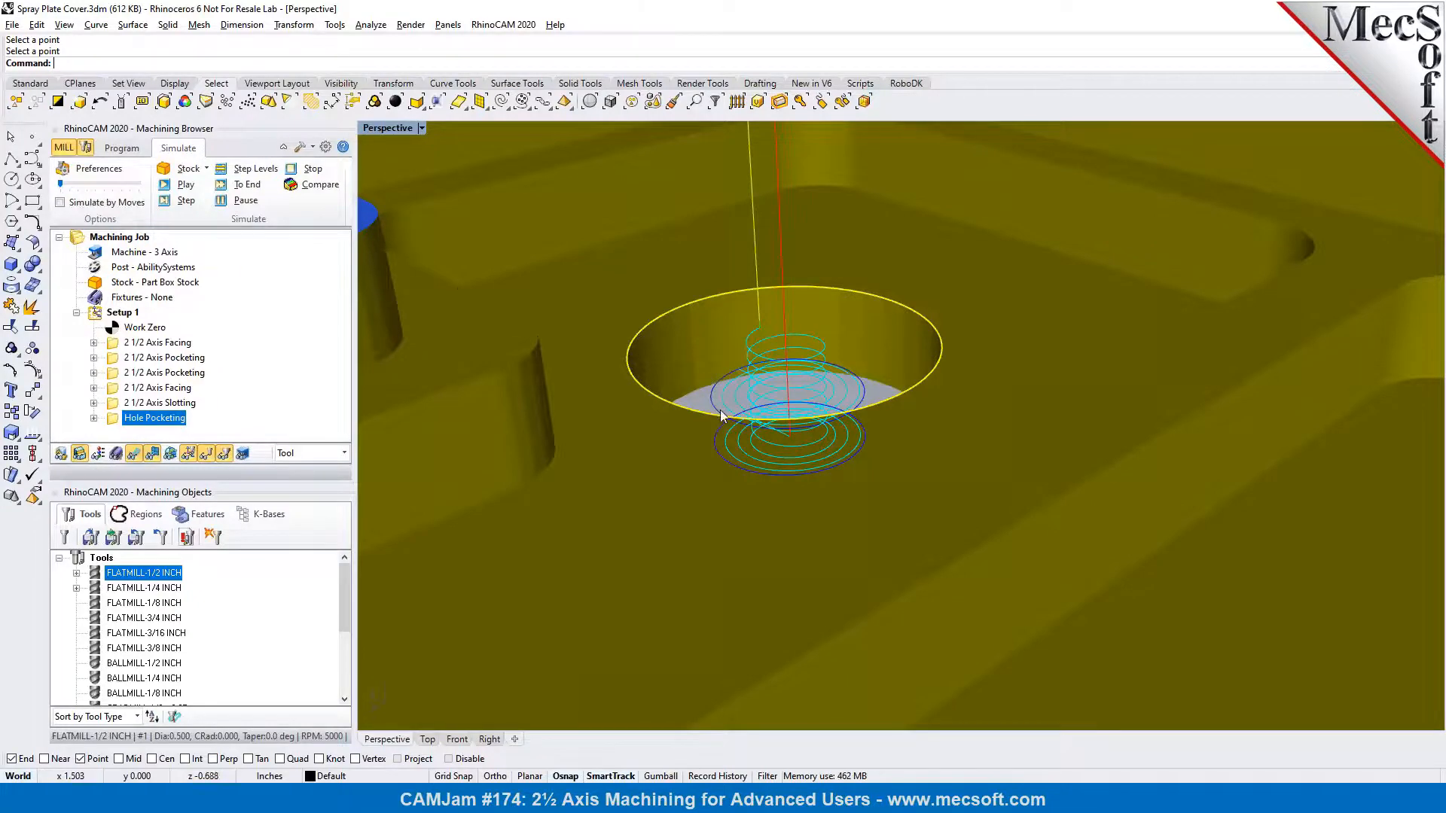
left_click(121, 148)
Examine the whole plate and the small through holes at its corners
right_click_drag(940, 334, 955, 364)
scroll(866, 363, "down", 3)
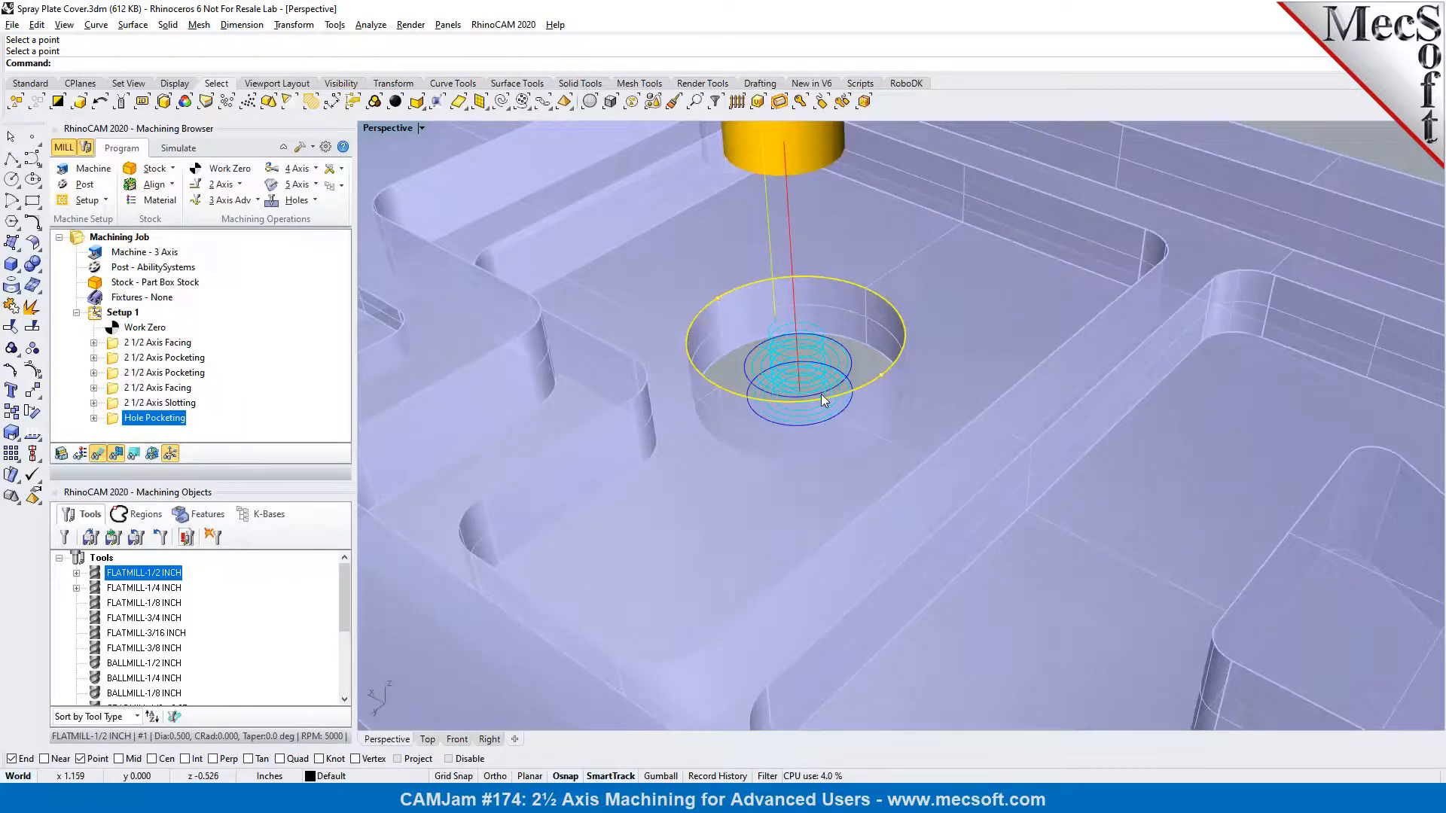
scroll(822, 403, "down", 2)
right_click_drag(843, 431, 820, 412)
scroll(777, 414, "down", 3)
scroll(821, 402, "down", 4)
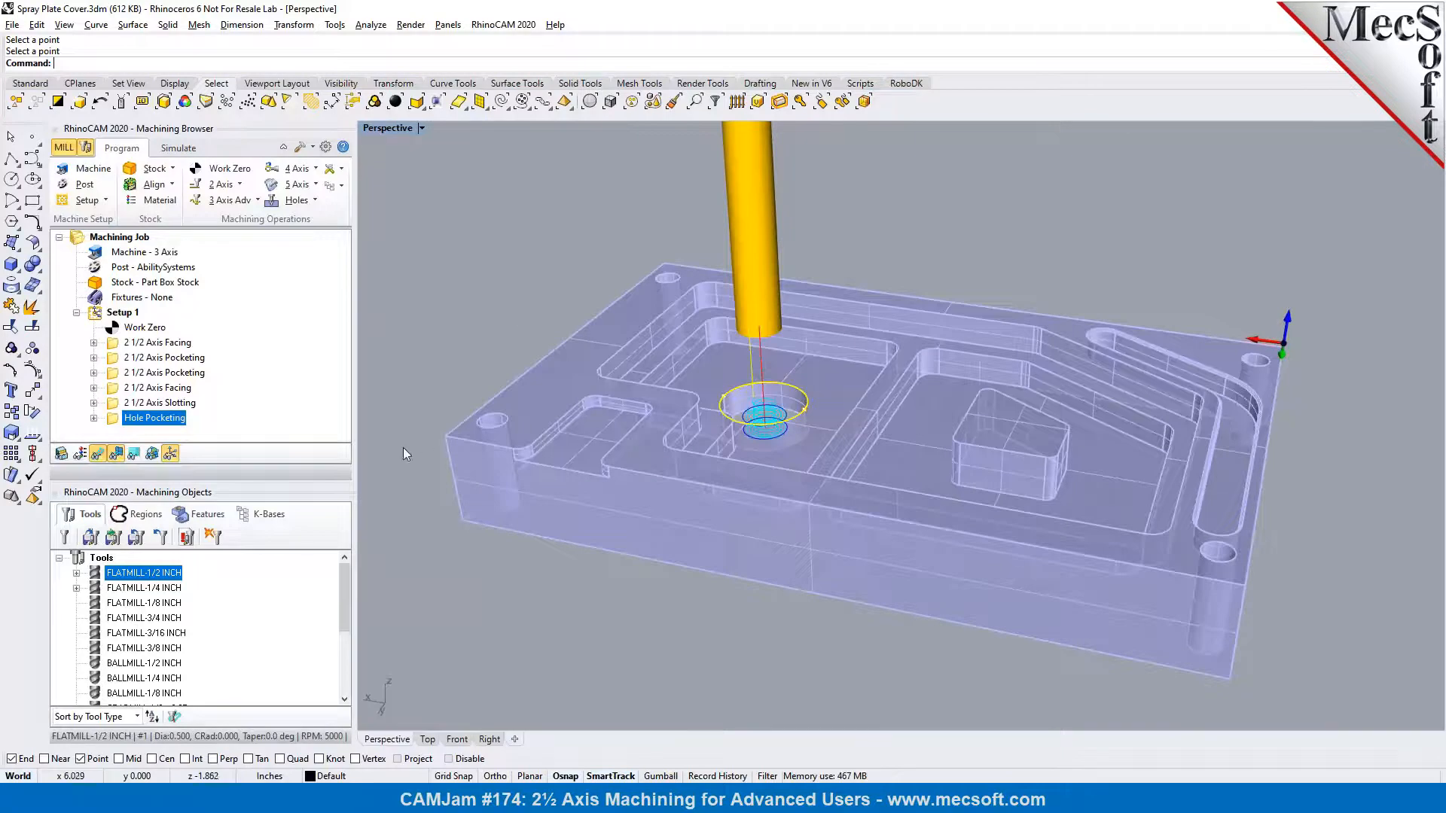
scroll(428, 434, "up", 3)
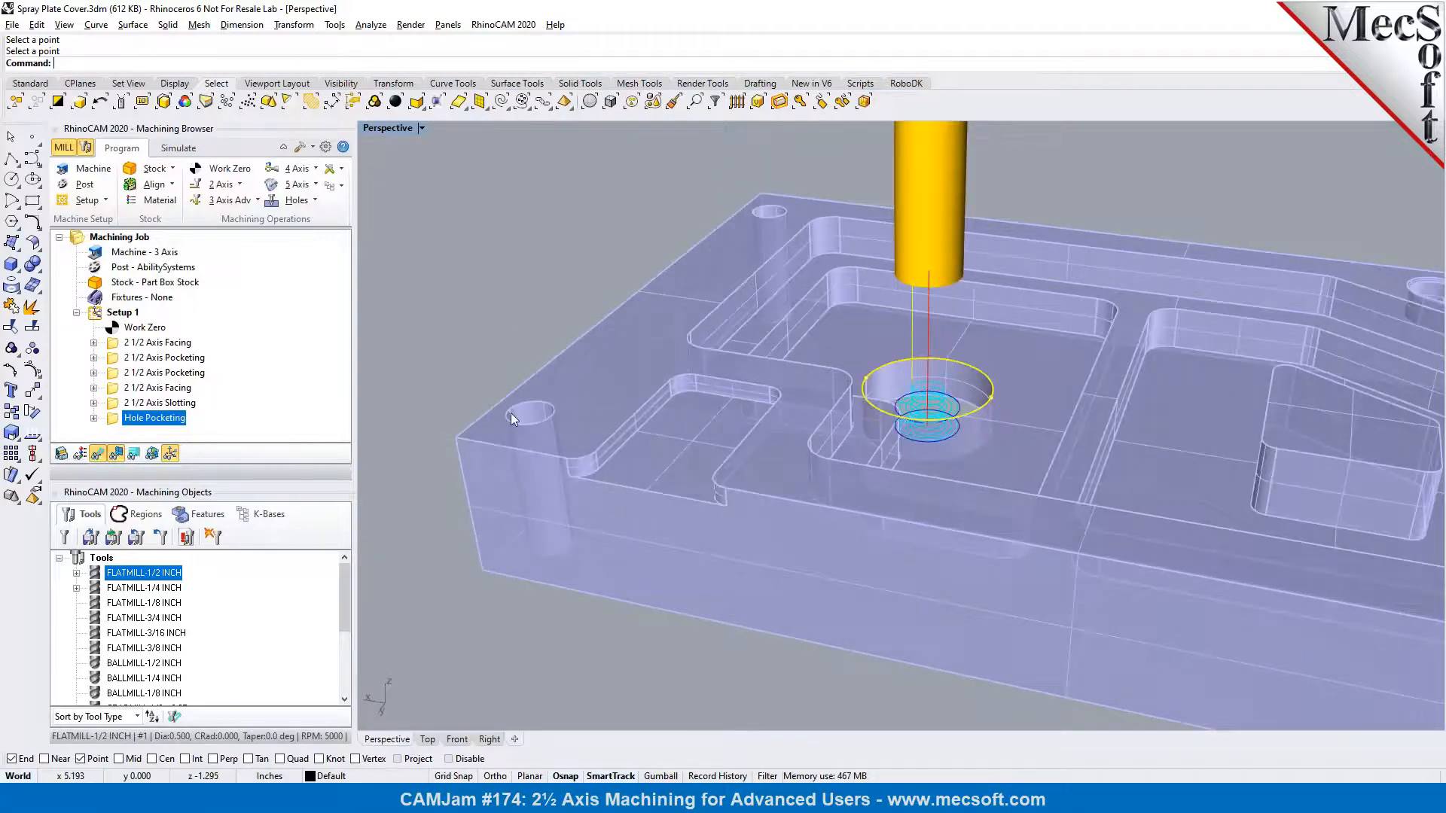
scroll(754, 218, "down", 3)
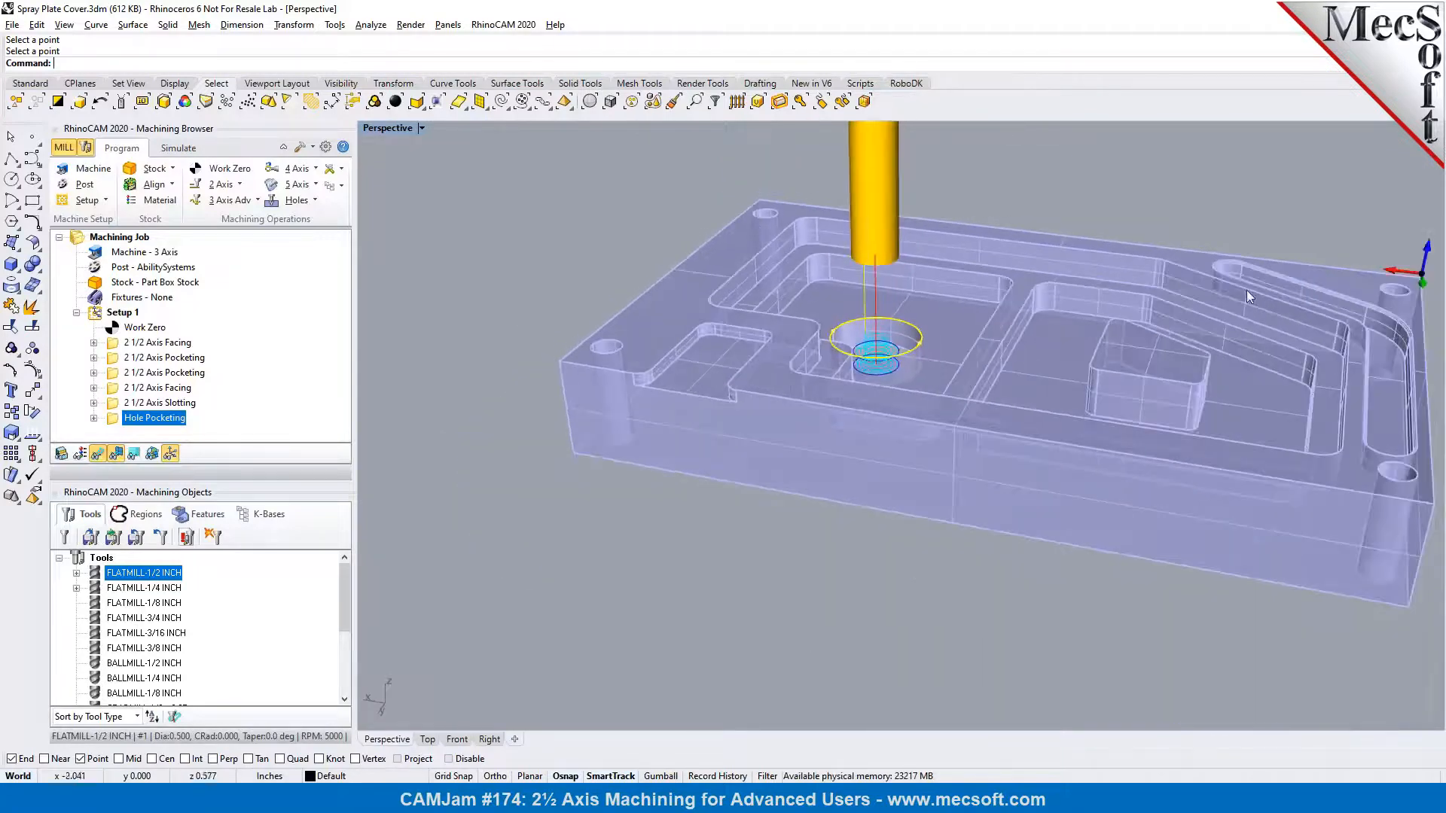
scroll(651, 331, "up", 3)
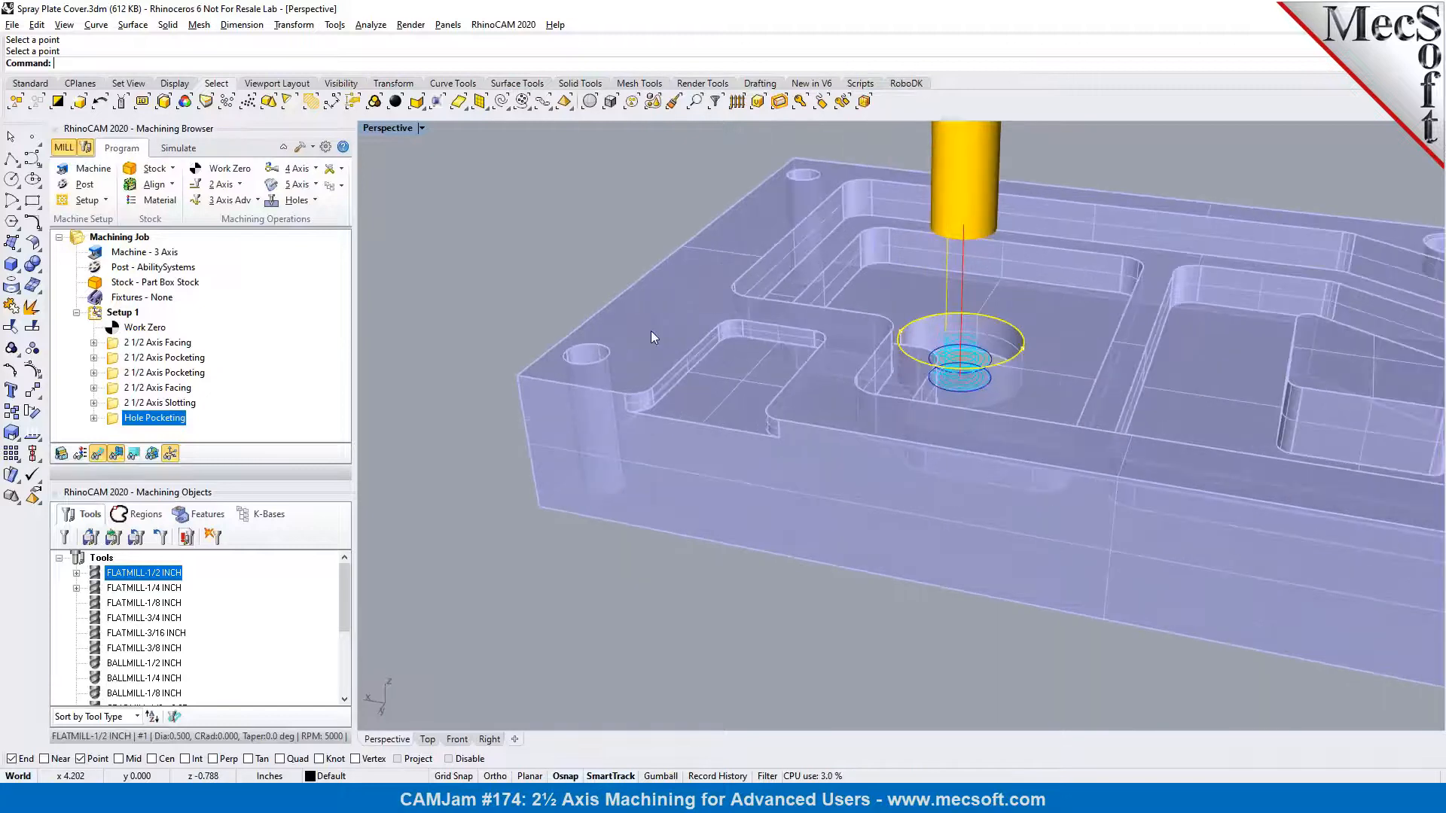
scroll(561, 316, "up", 2)
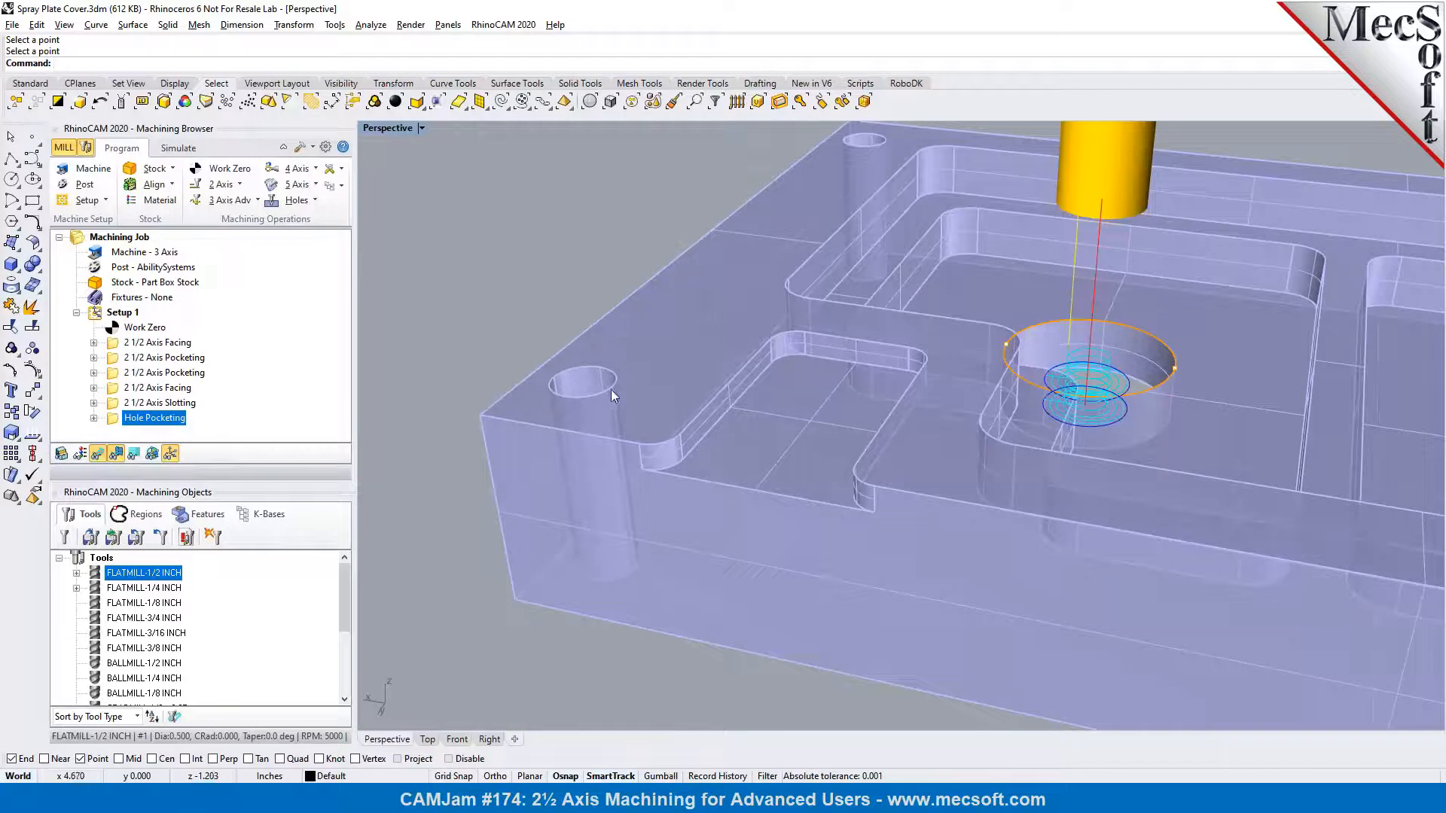
Measure the diameter of the corner hole nearest the small stepped pocket
left_click(370, 25)
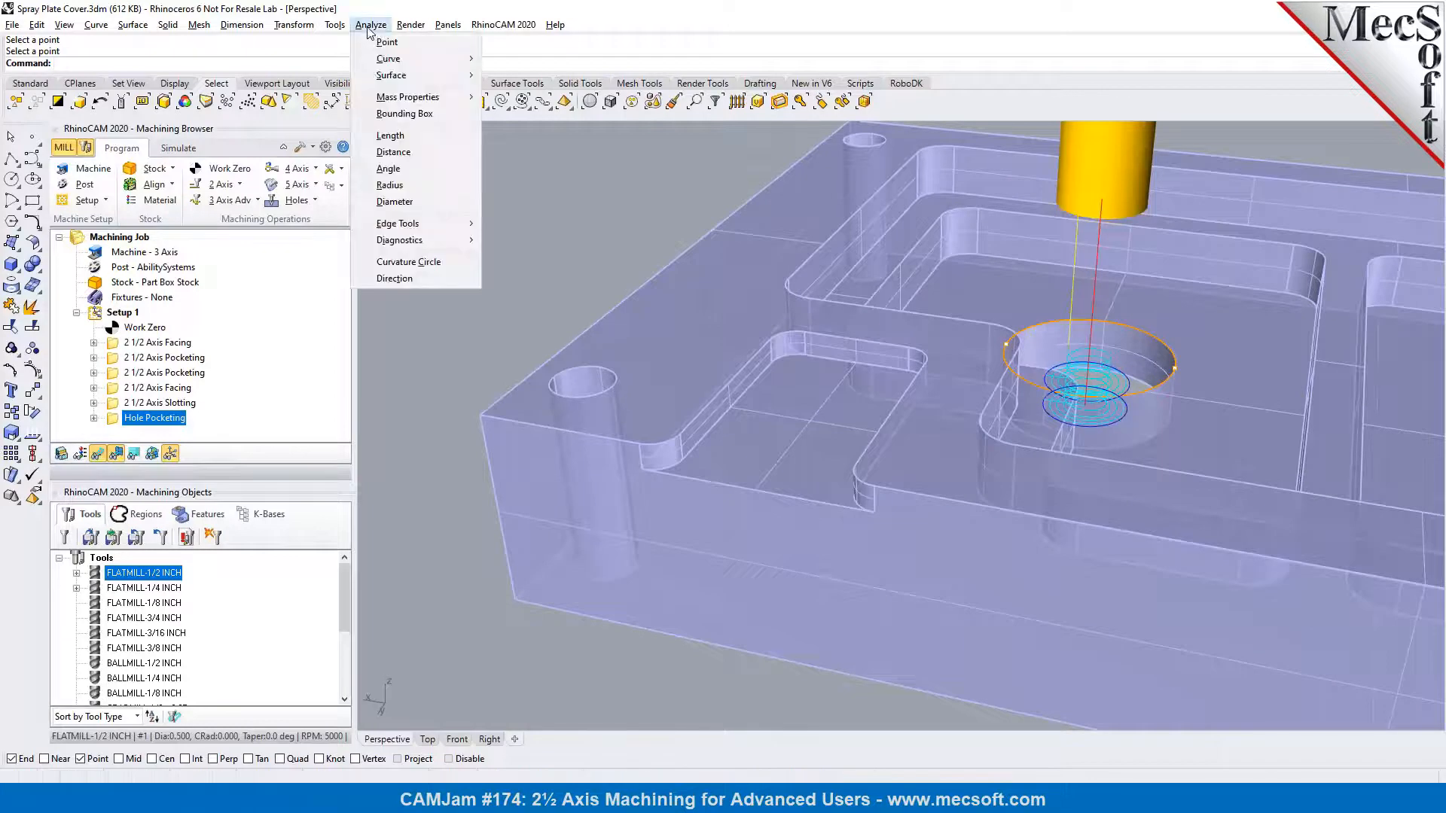
left_click(398, 202)
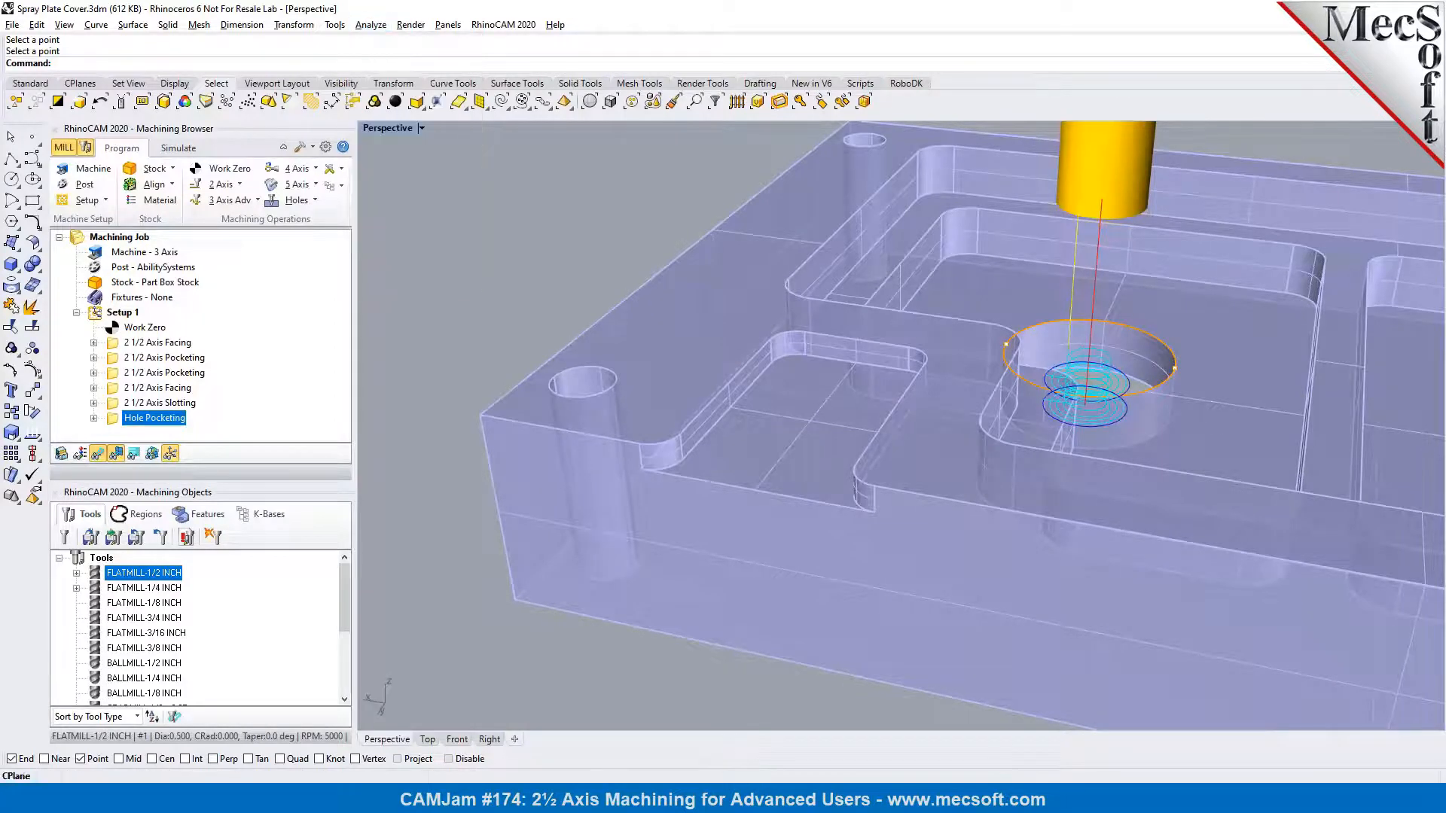
left_click(565, 376)
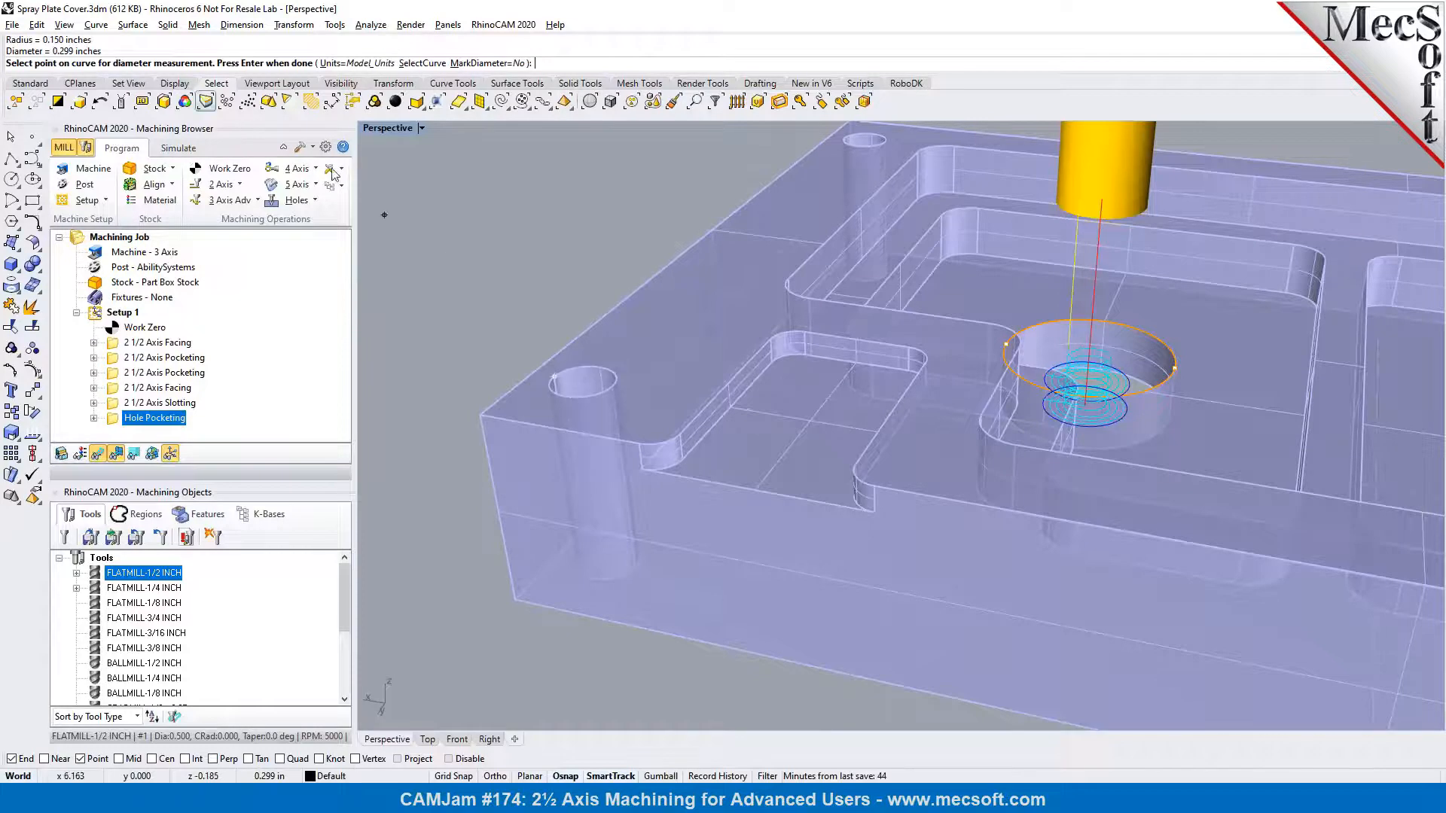
key("Return")
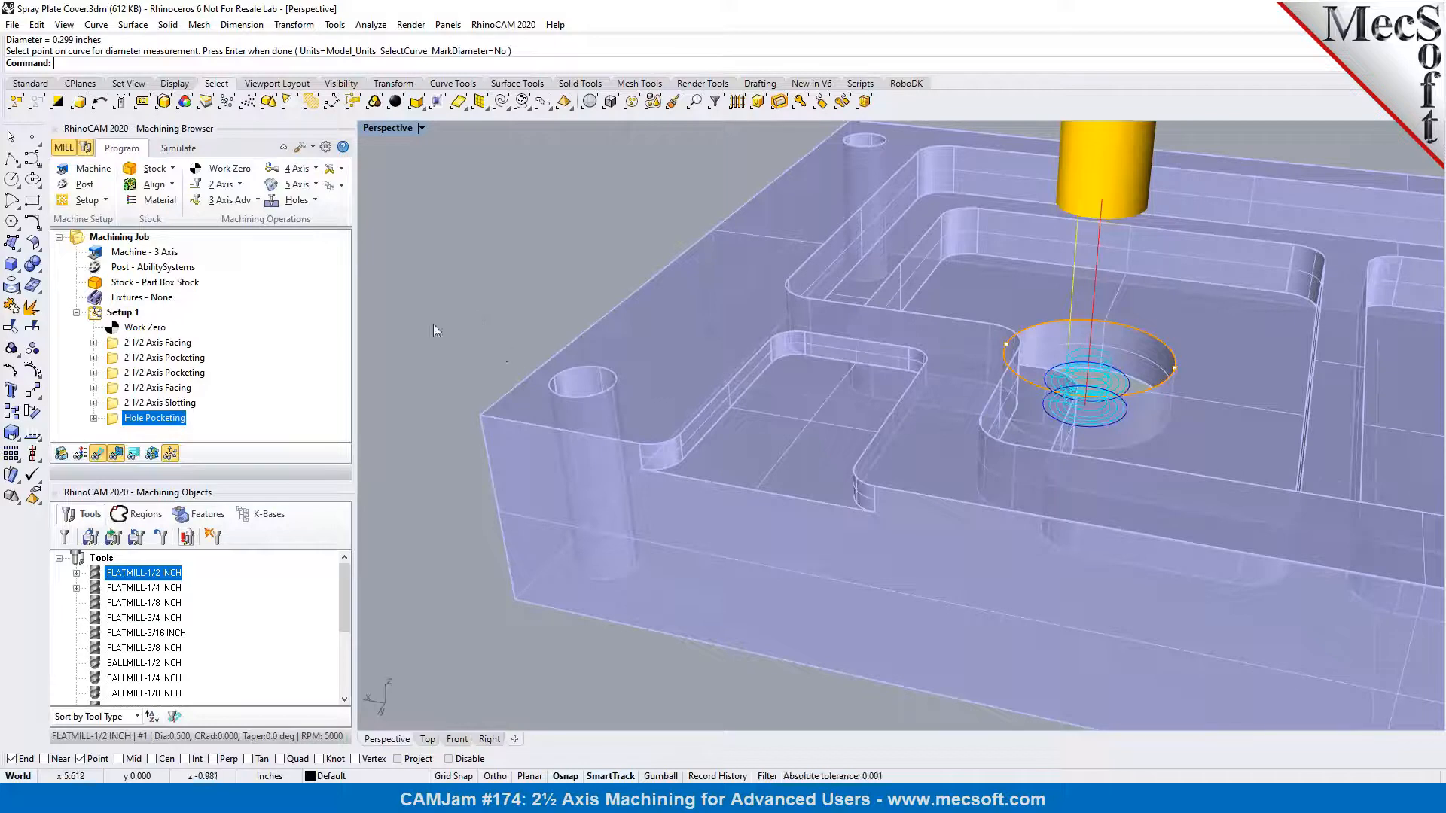
Start a Hole Profiling operation and select the top edges of the four corner holes as its machining regions
left_click(239, 185)
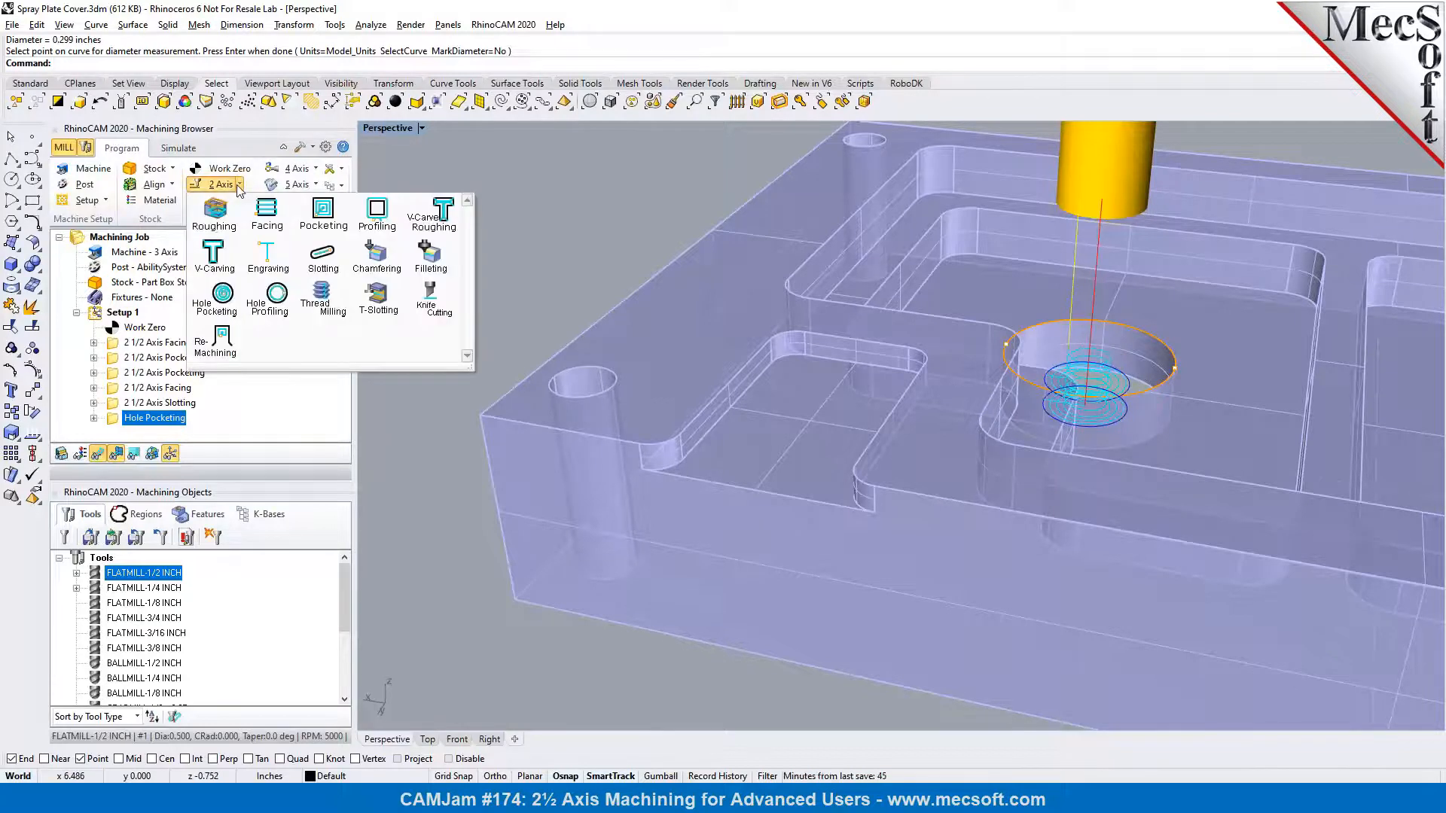
left_click(266, 318)
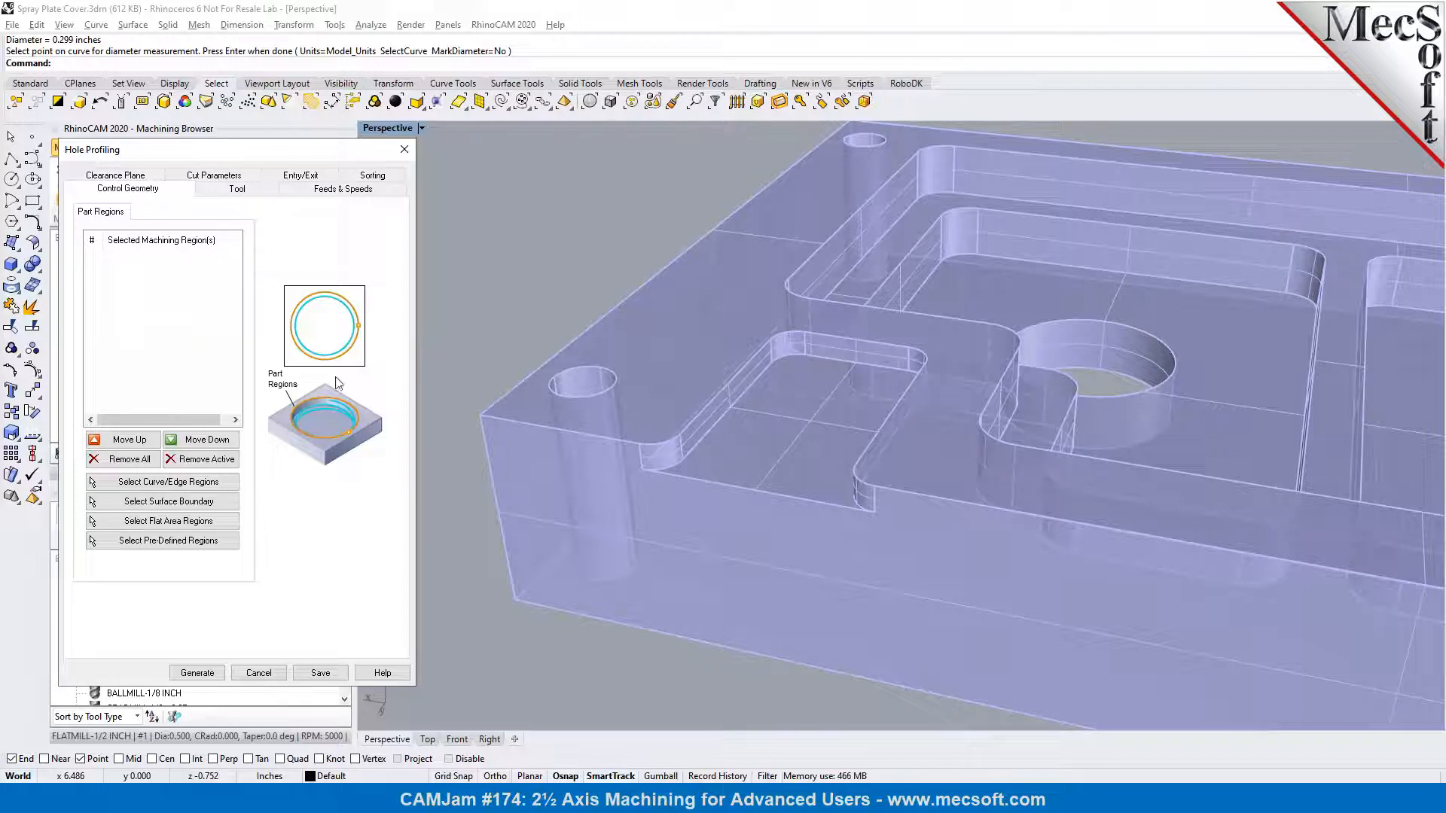
left_click(171, 485)
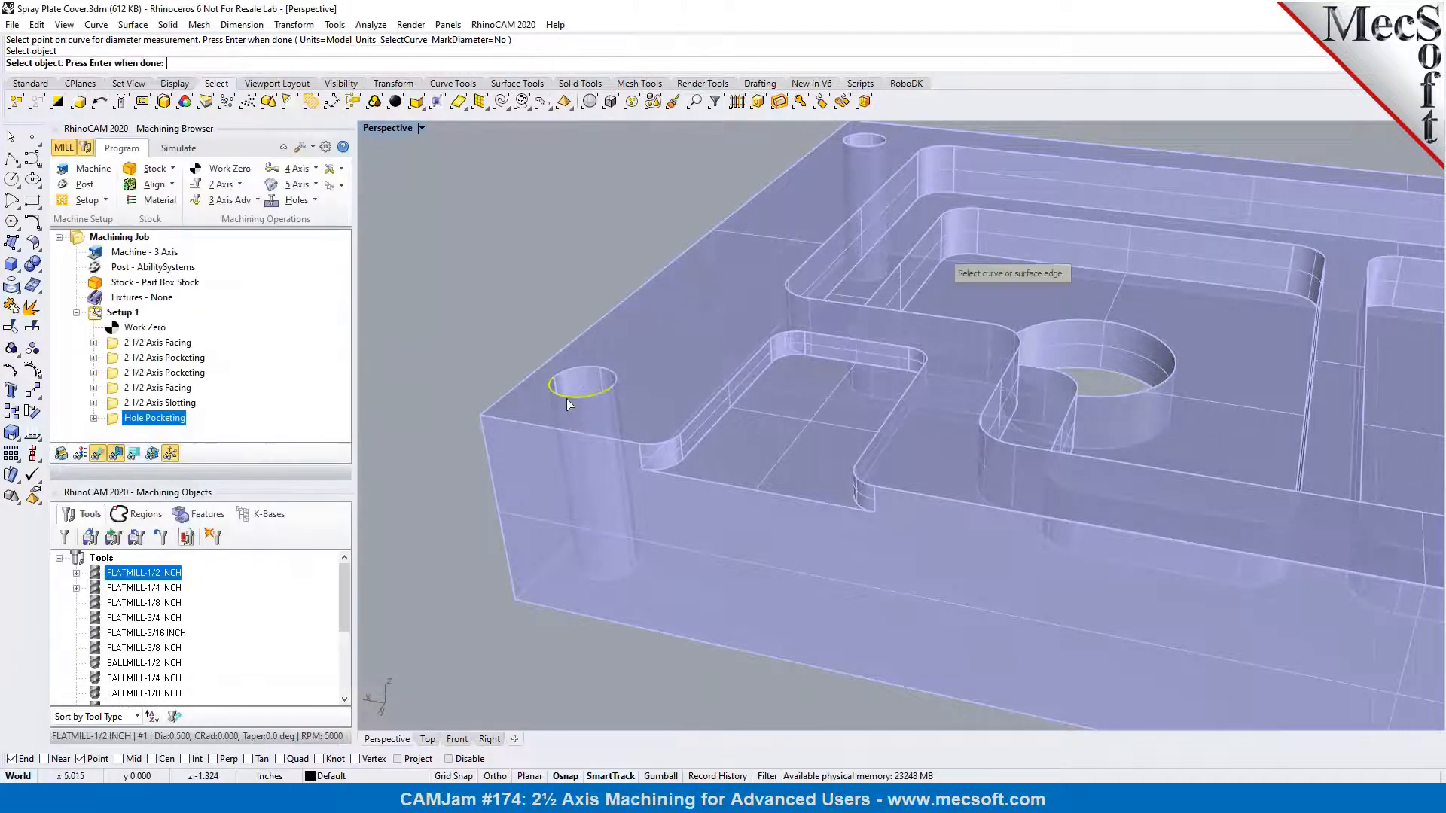
left_click(581, 372)
scroll(580, 372, "down", 5)
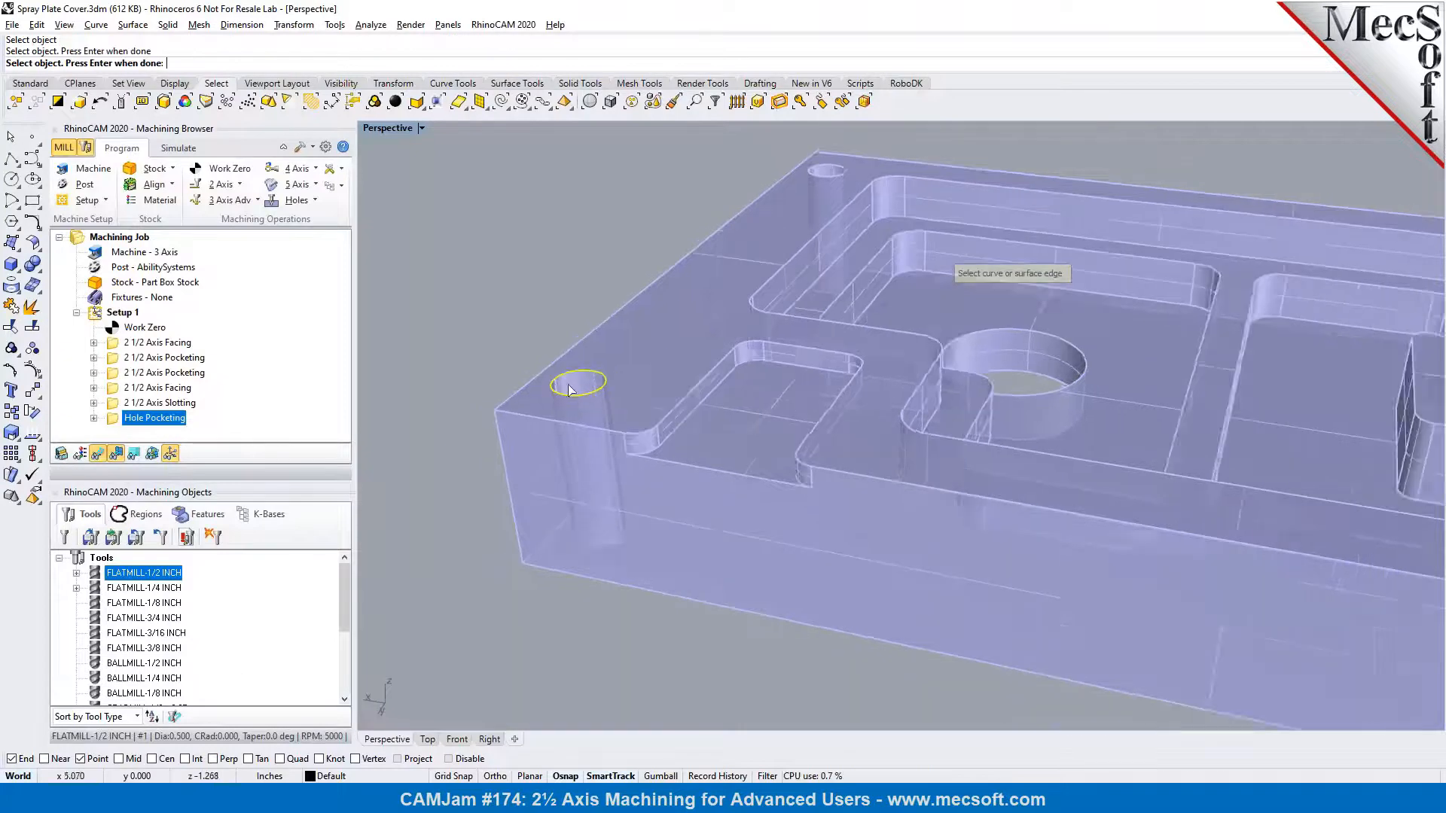
scroll(724, 247, "up", 6)
left_click(662, 256)
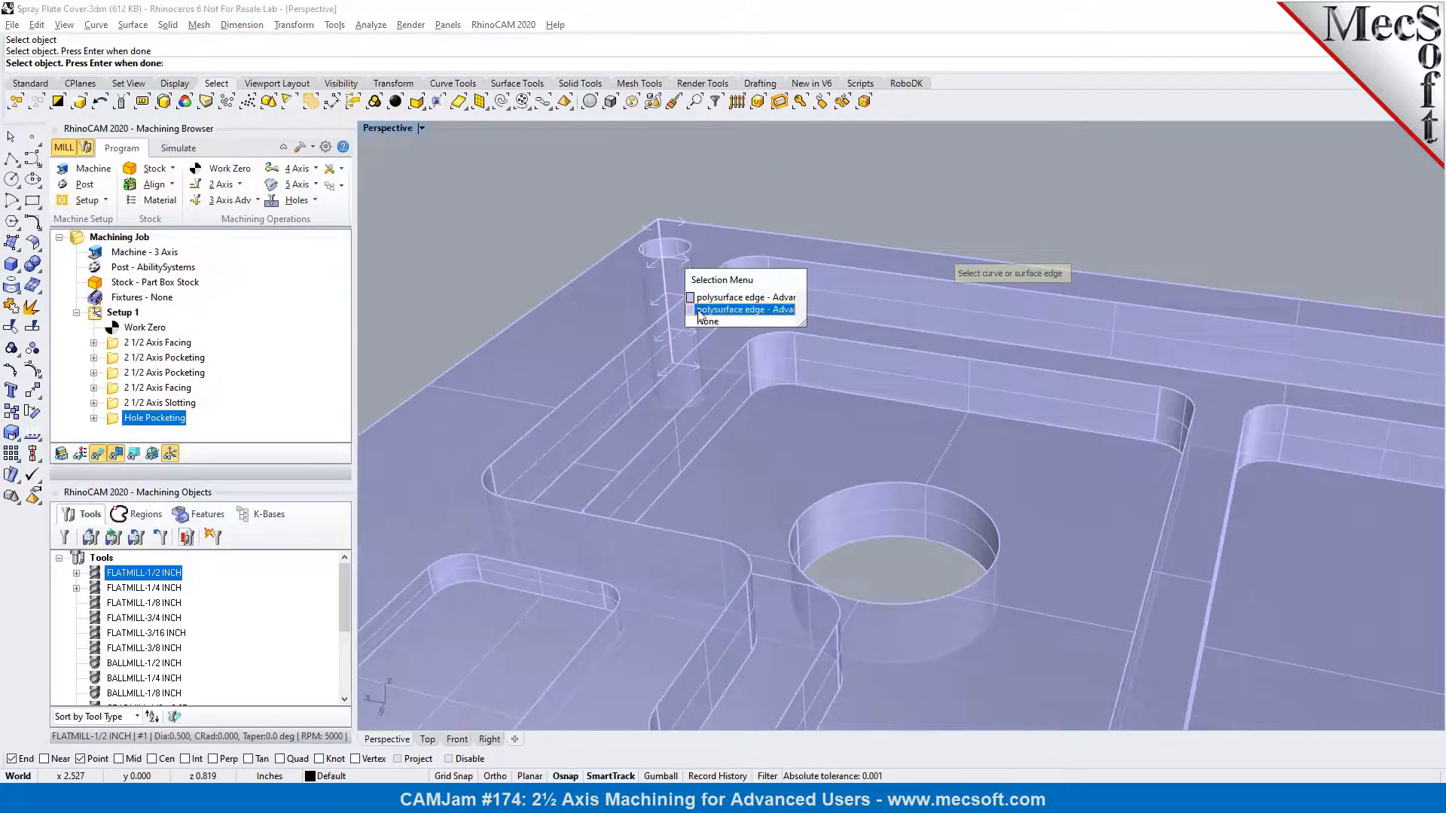
left_click(699, 299)
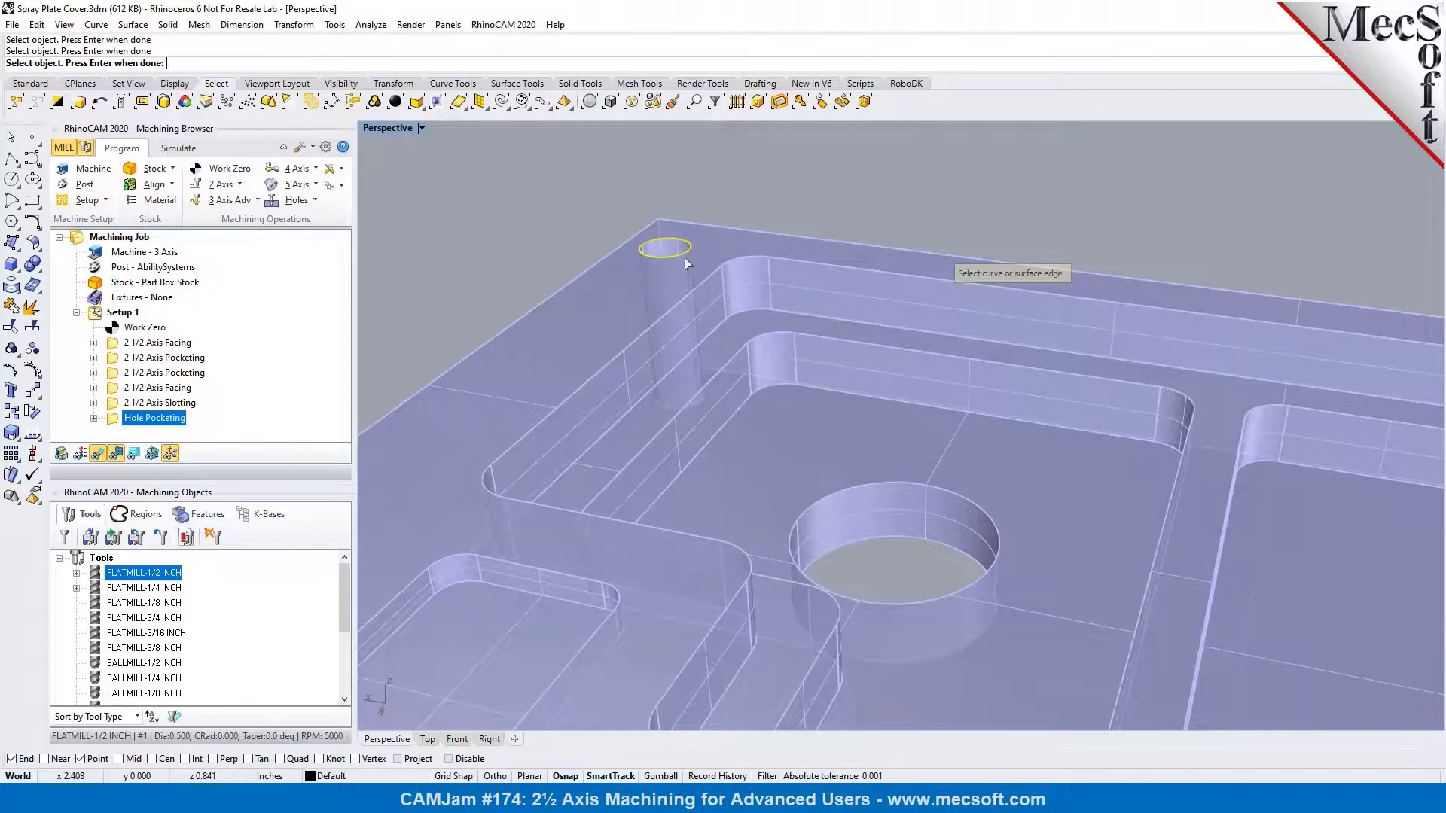
scroll(617, 265, "down", 5)
scroll(1089, 310, "up", 5)
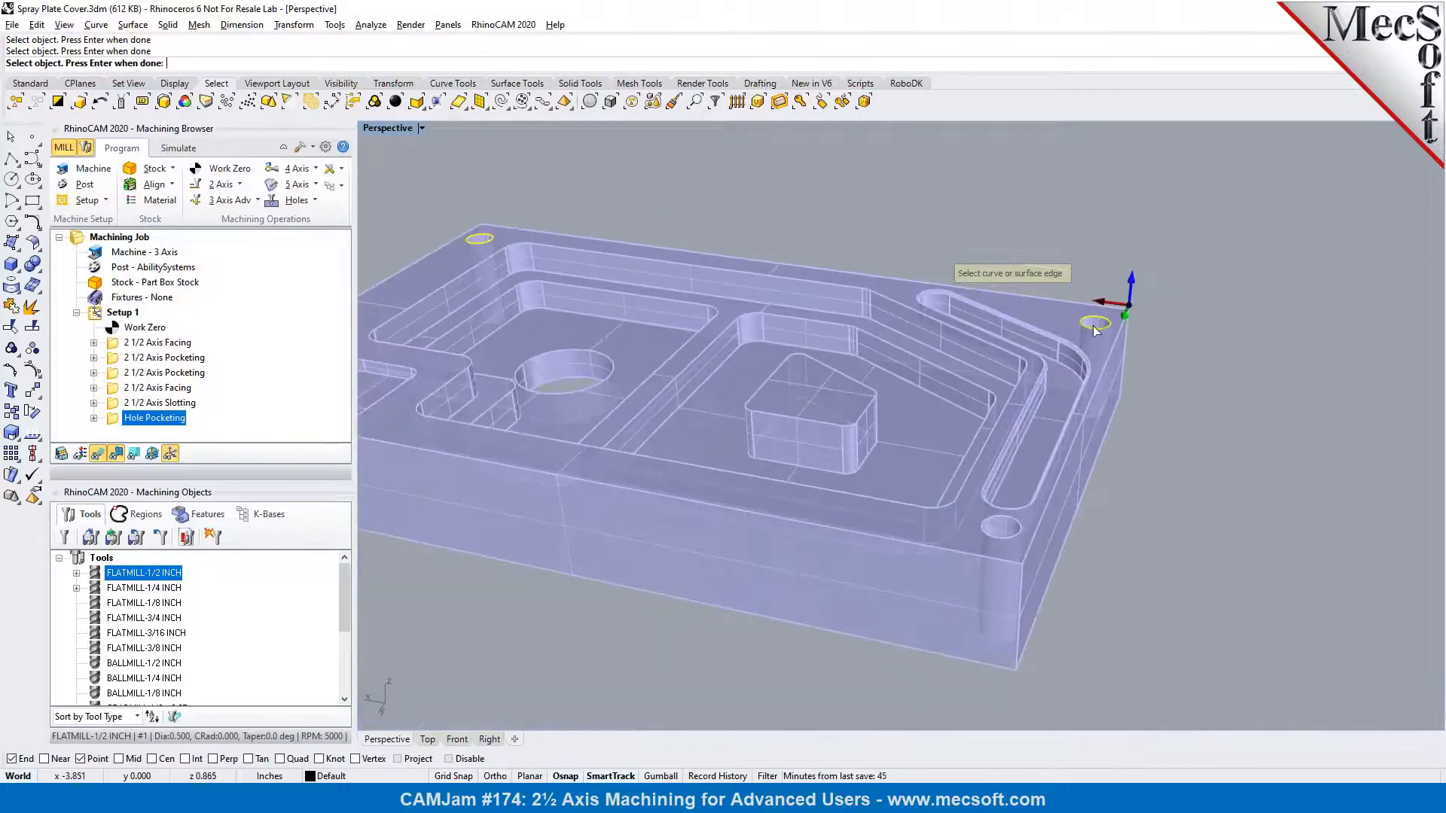
left_click(1012, 522)
key("Return")
scroll(1171, 467, "down", 2)
scroll(1180, 466, "down", 2)
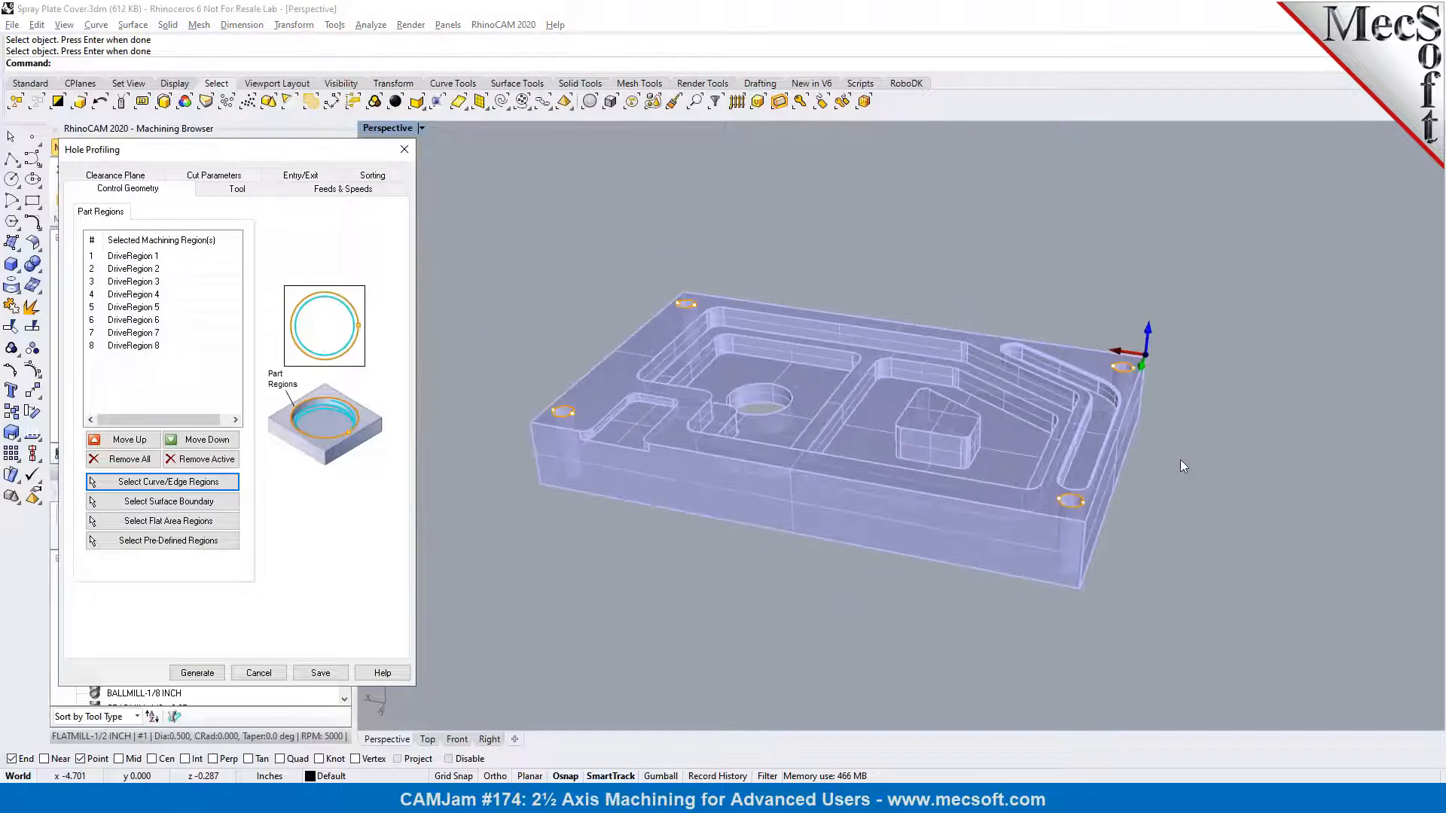
Assign the FLATMILL-3/16 INCH tool to the hole profiling and review its feeds, speeds and clearance plane
left_click(218, 190)
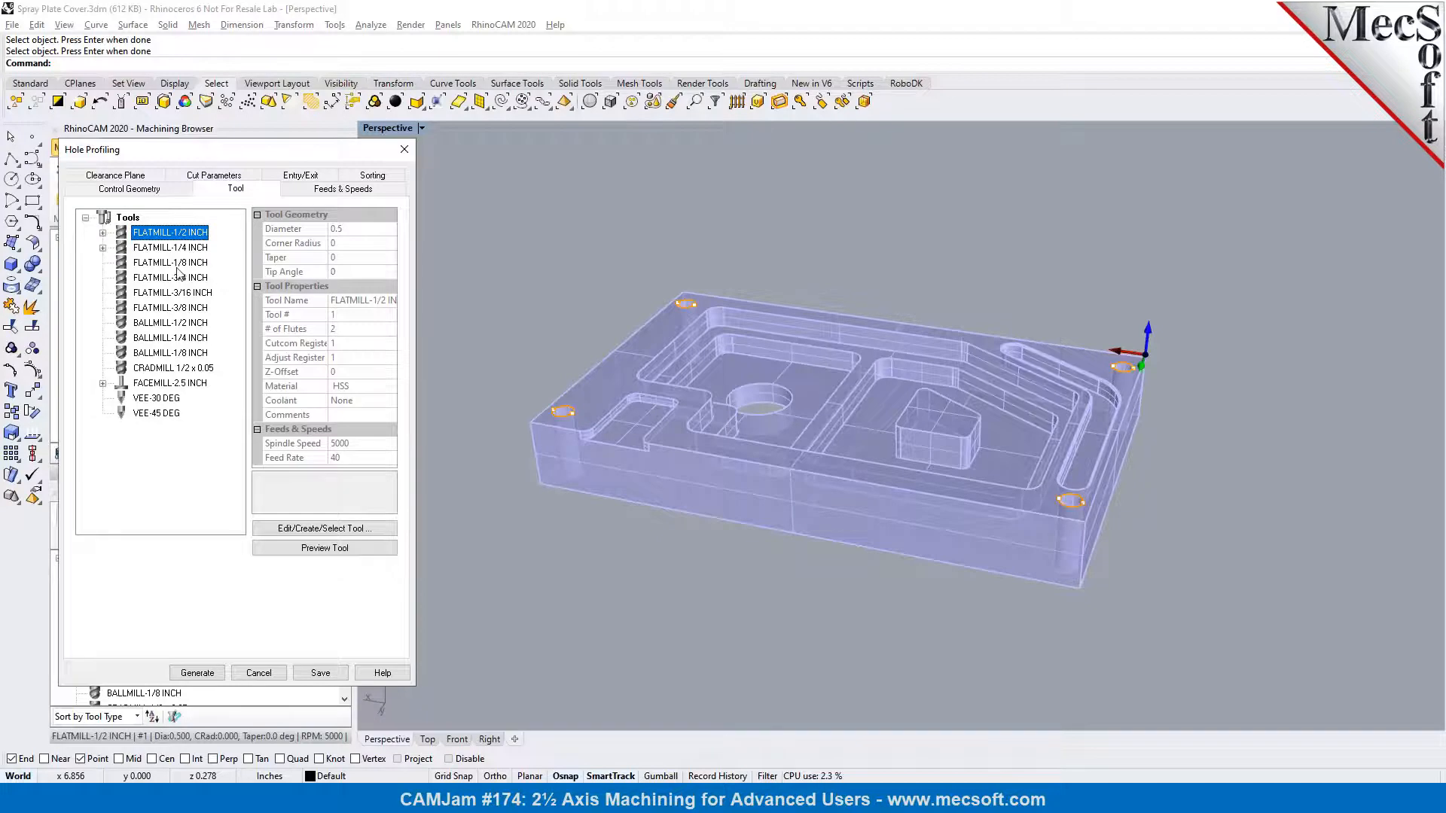
left_click(190, 294)
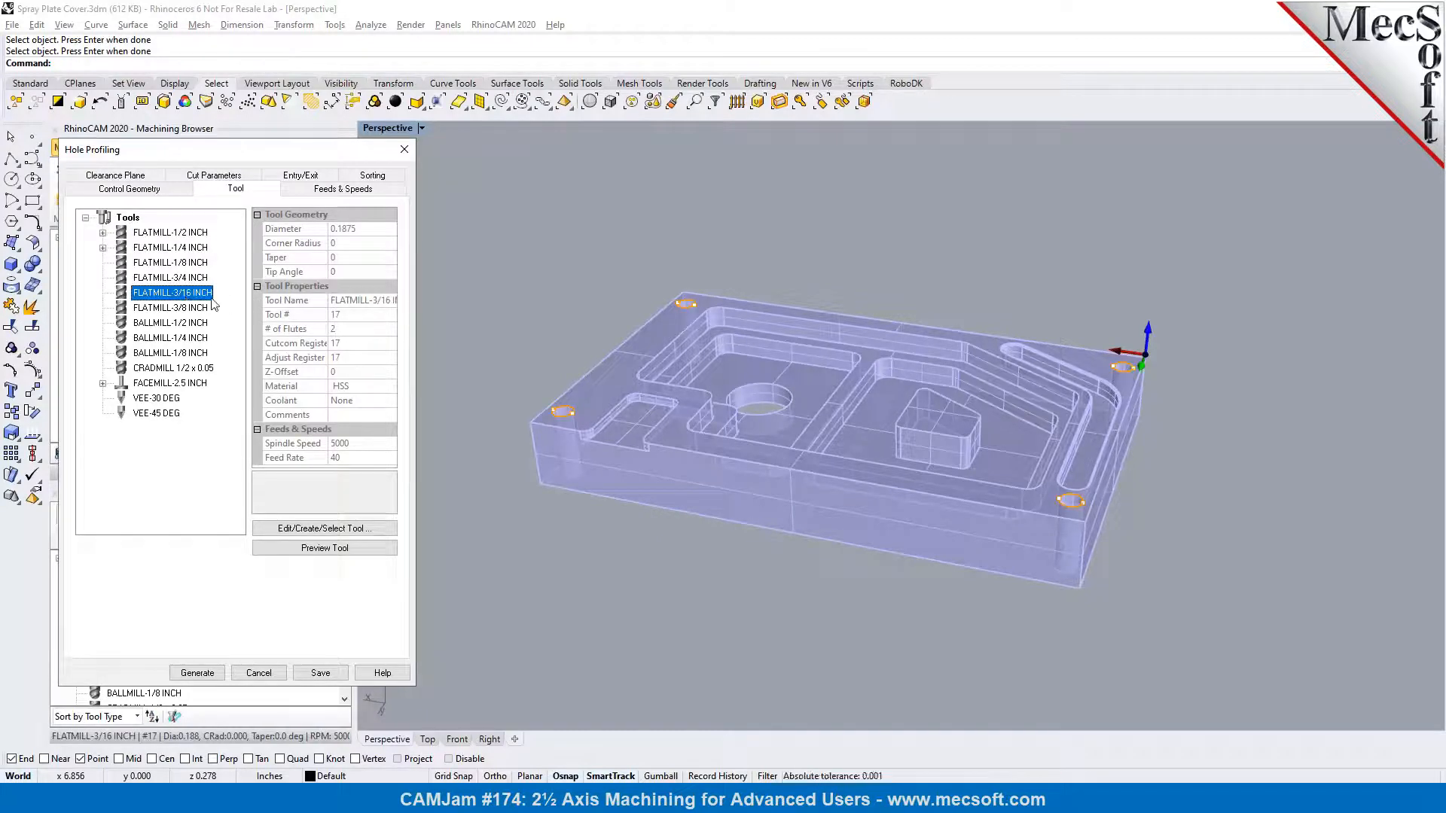
left_click(359, 193)
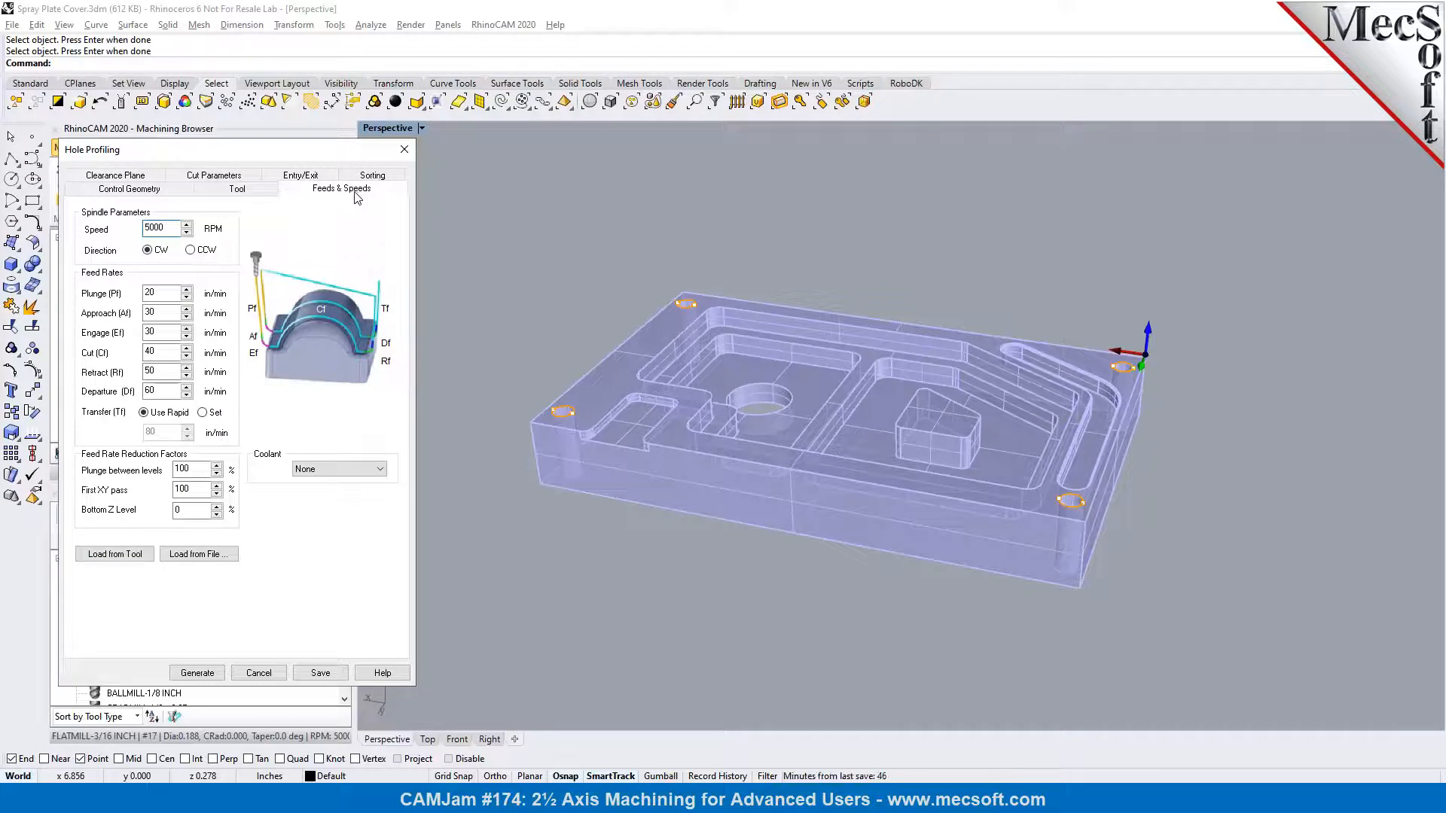
left_click(148, 181)
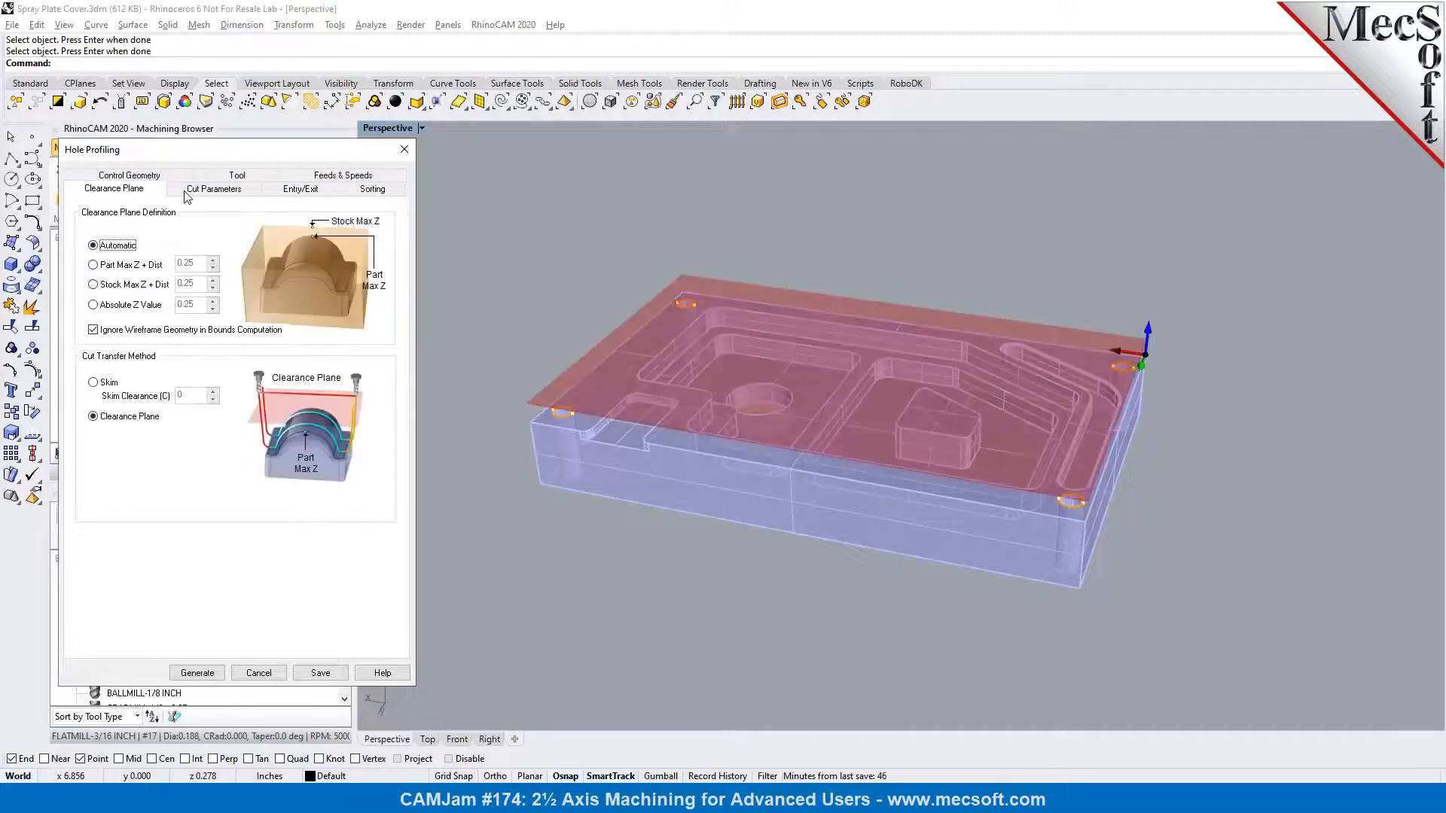
Check the hole depth and diameter cut parameters, switching the use of arc diameters off and back on
left_click(188, 195)
scroll(565, 422, "up", 5)
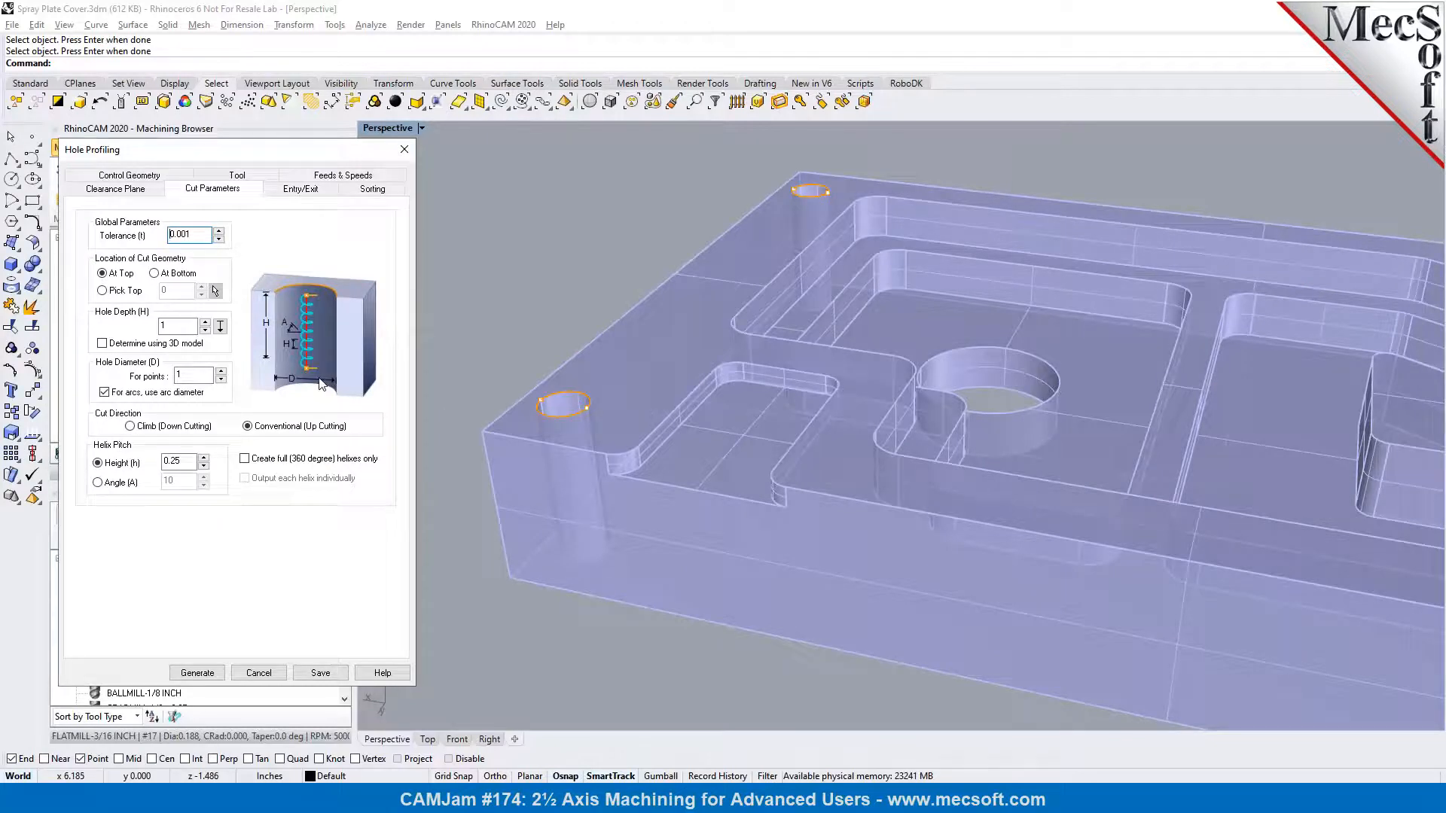
double_click(167, 327)
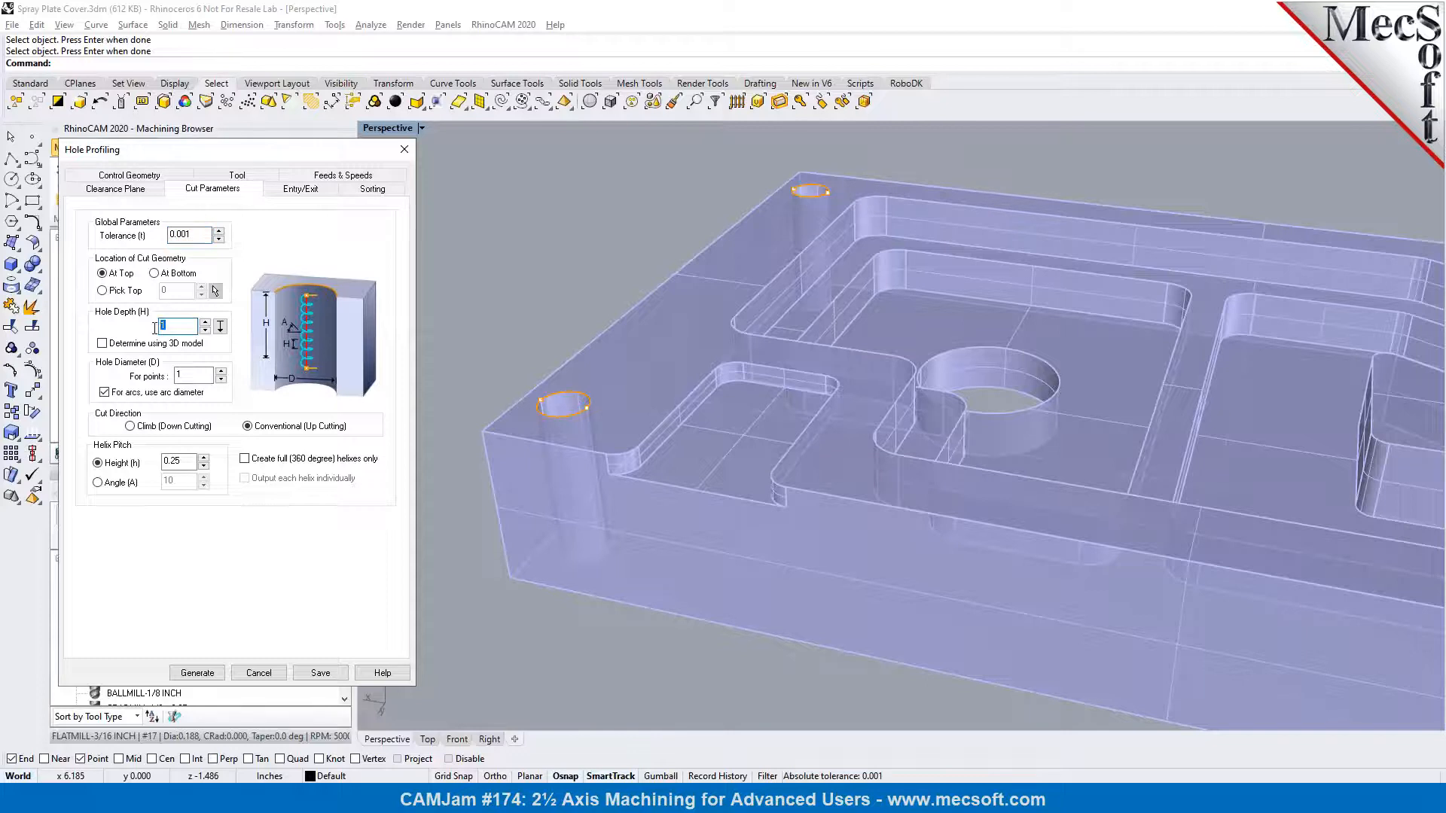
double_click(175, 376)
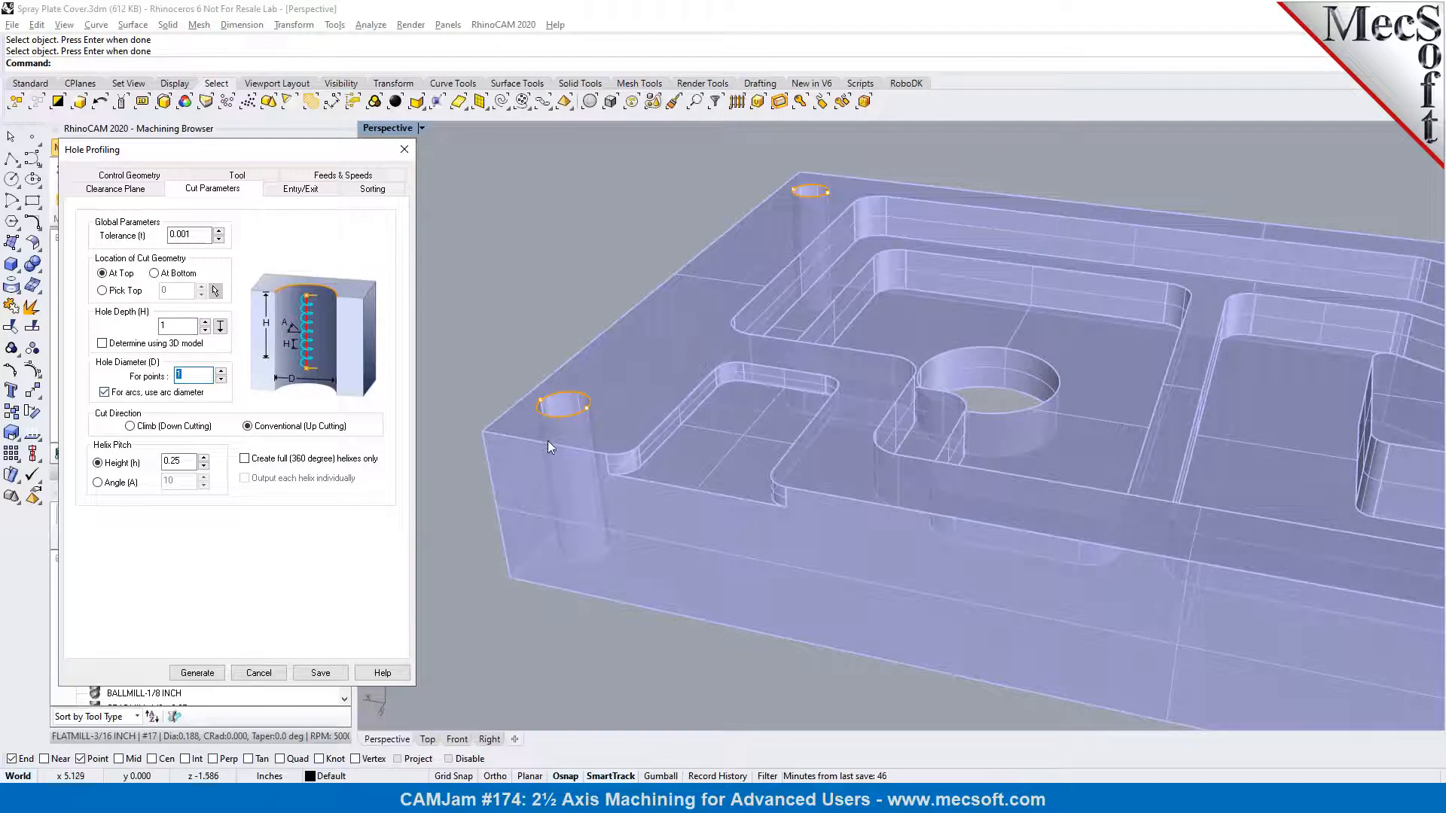
scroll(553, 435, "up", 3)
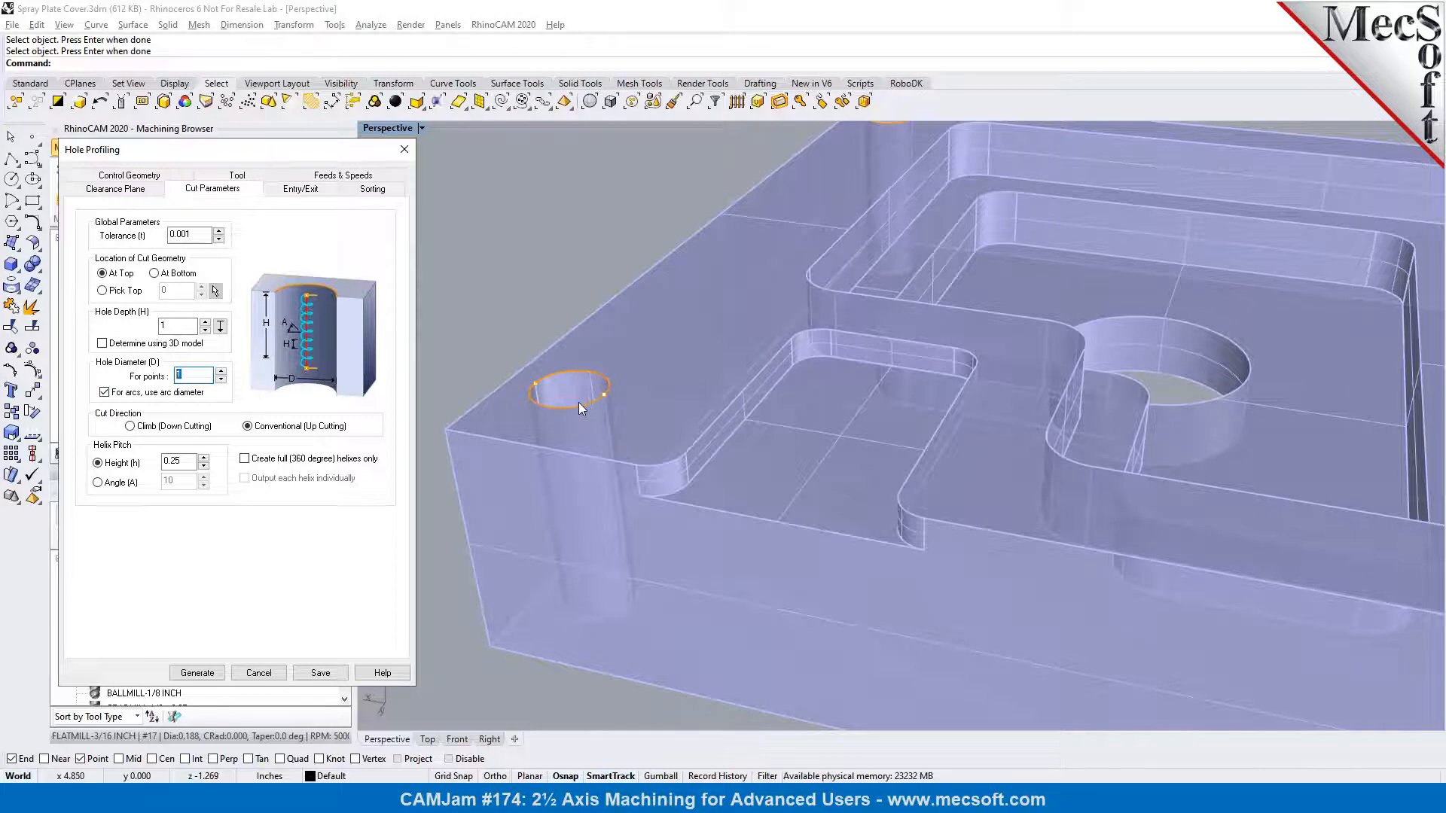
left_click(110, 396)
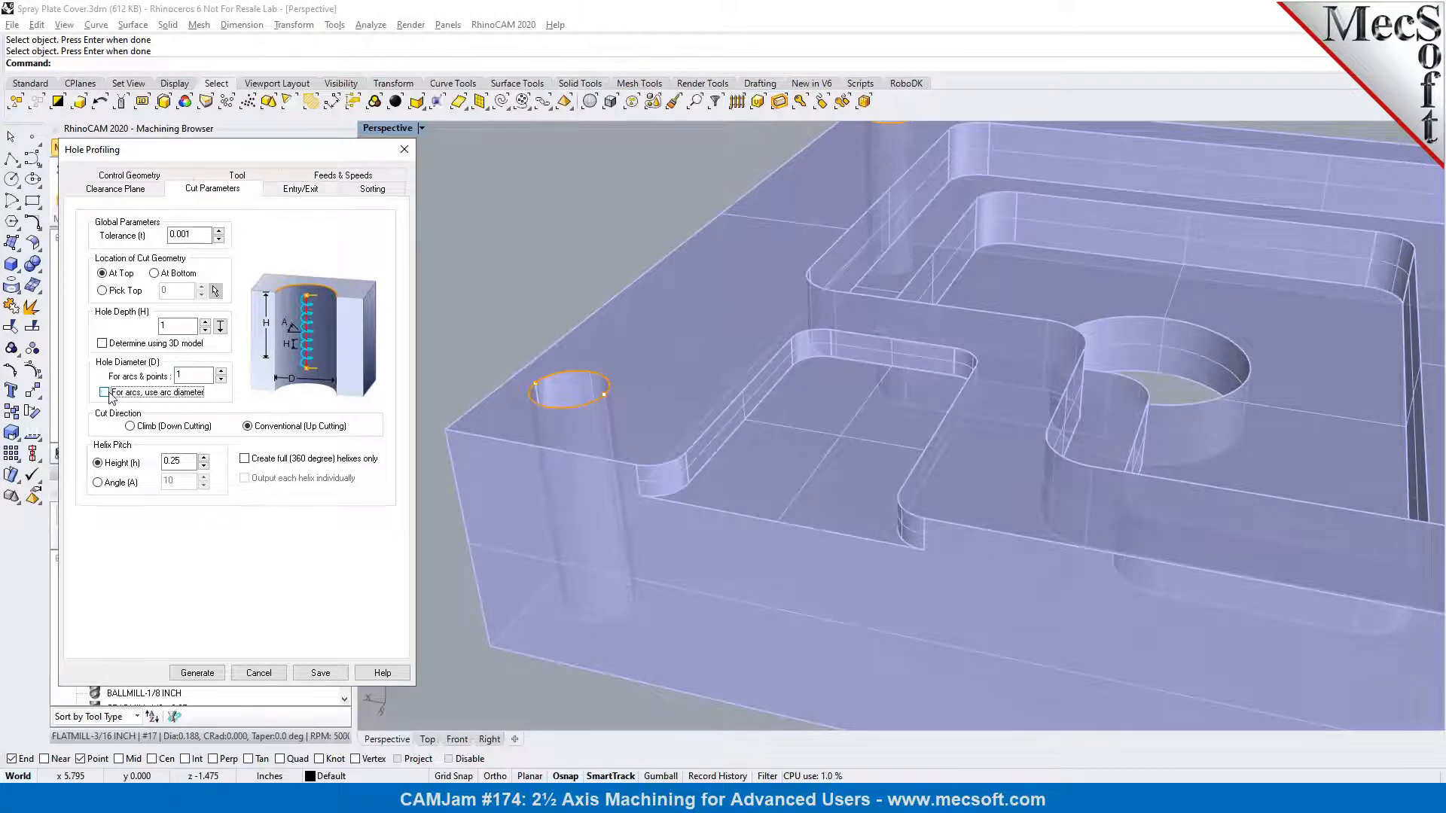
left_click(195, 377)
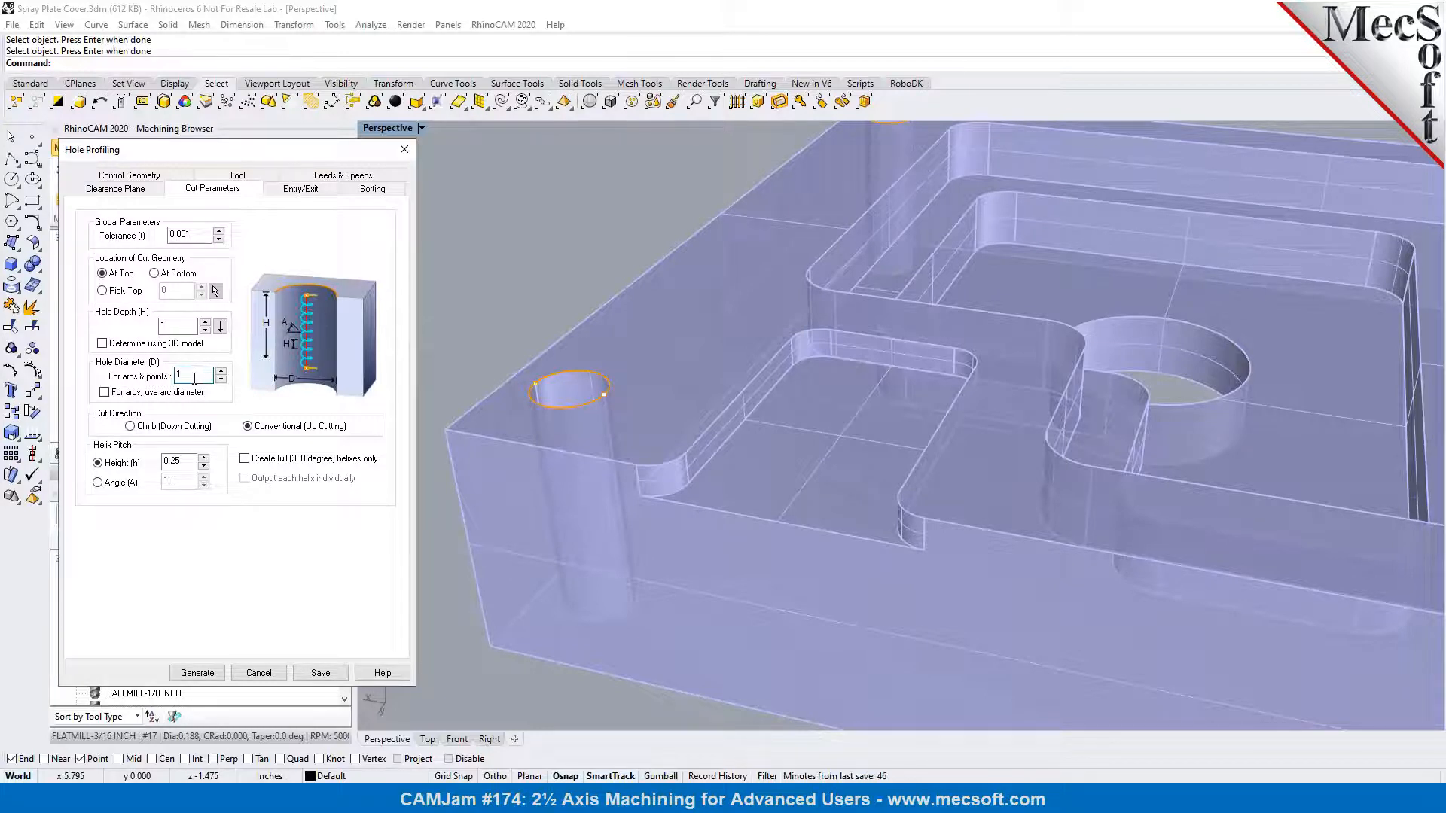
left_click(176, 395)
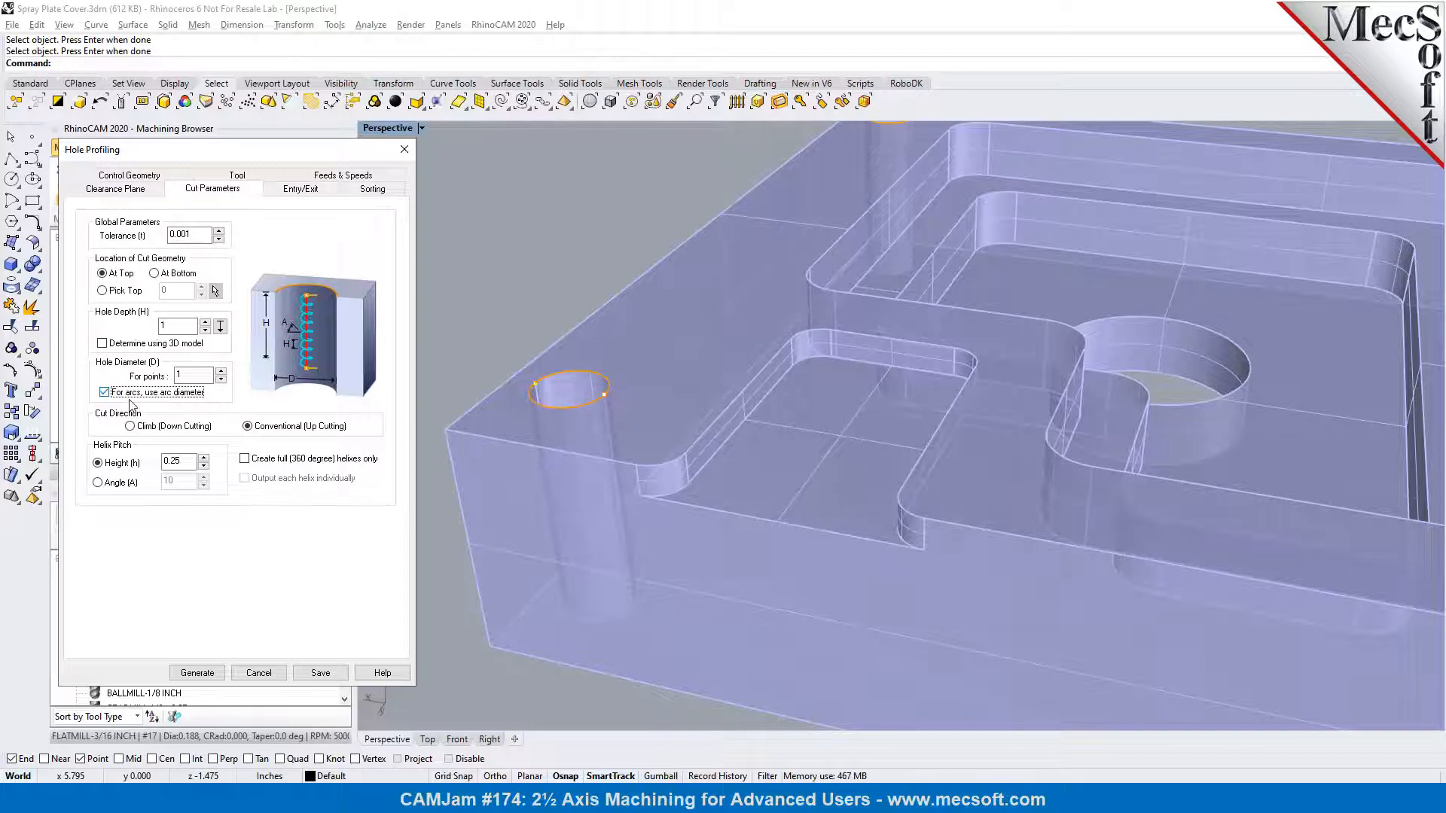
Set the helix pitch height to 0.05, enable full 360 degree helixes only and individual helix output, and generate the toolpath
left_click_drag(169, 461, 175, 462)
left_click(244, 459)
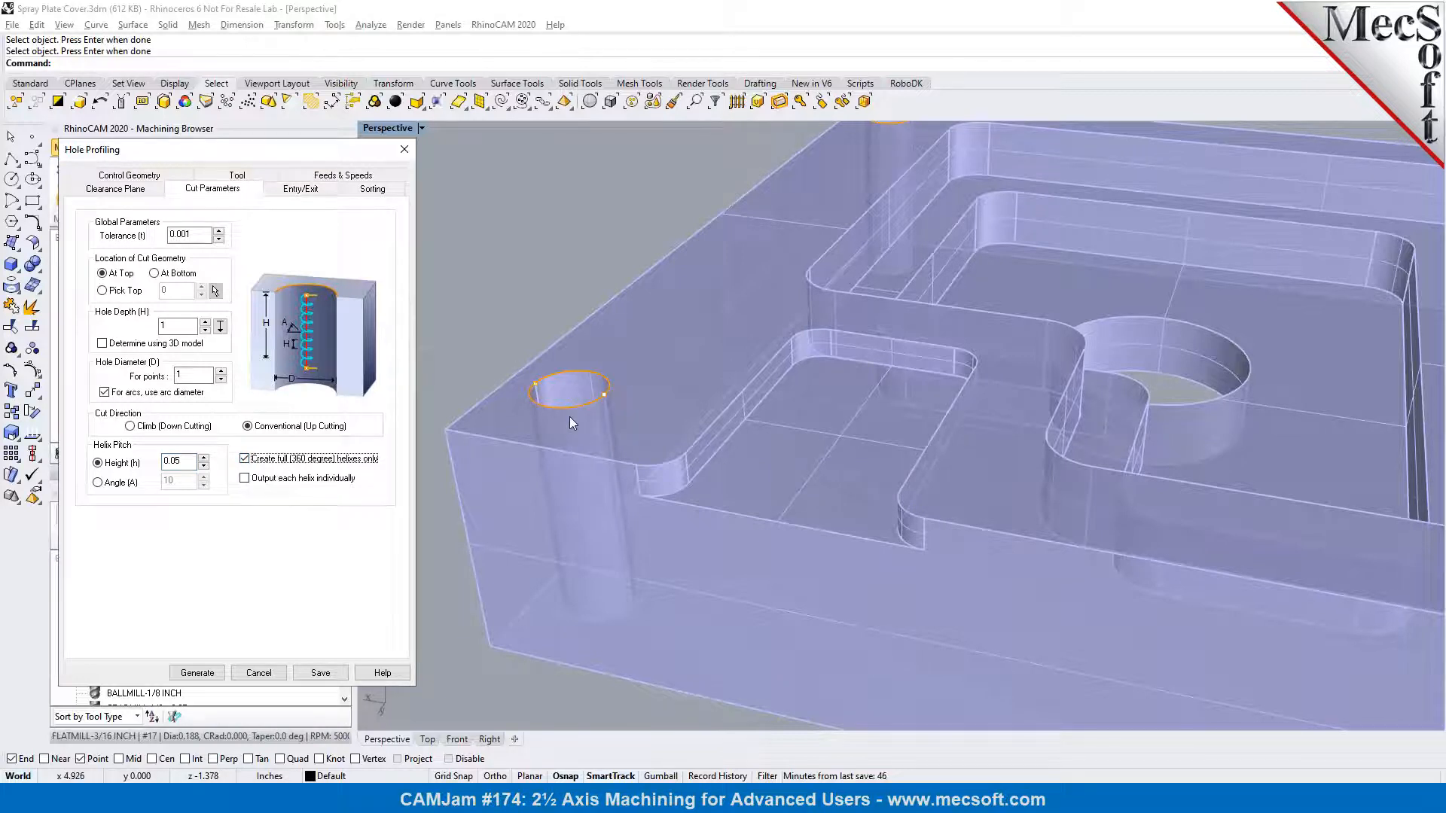
left_click(245, 480)
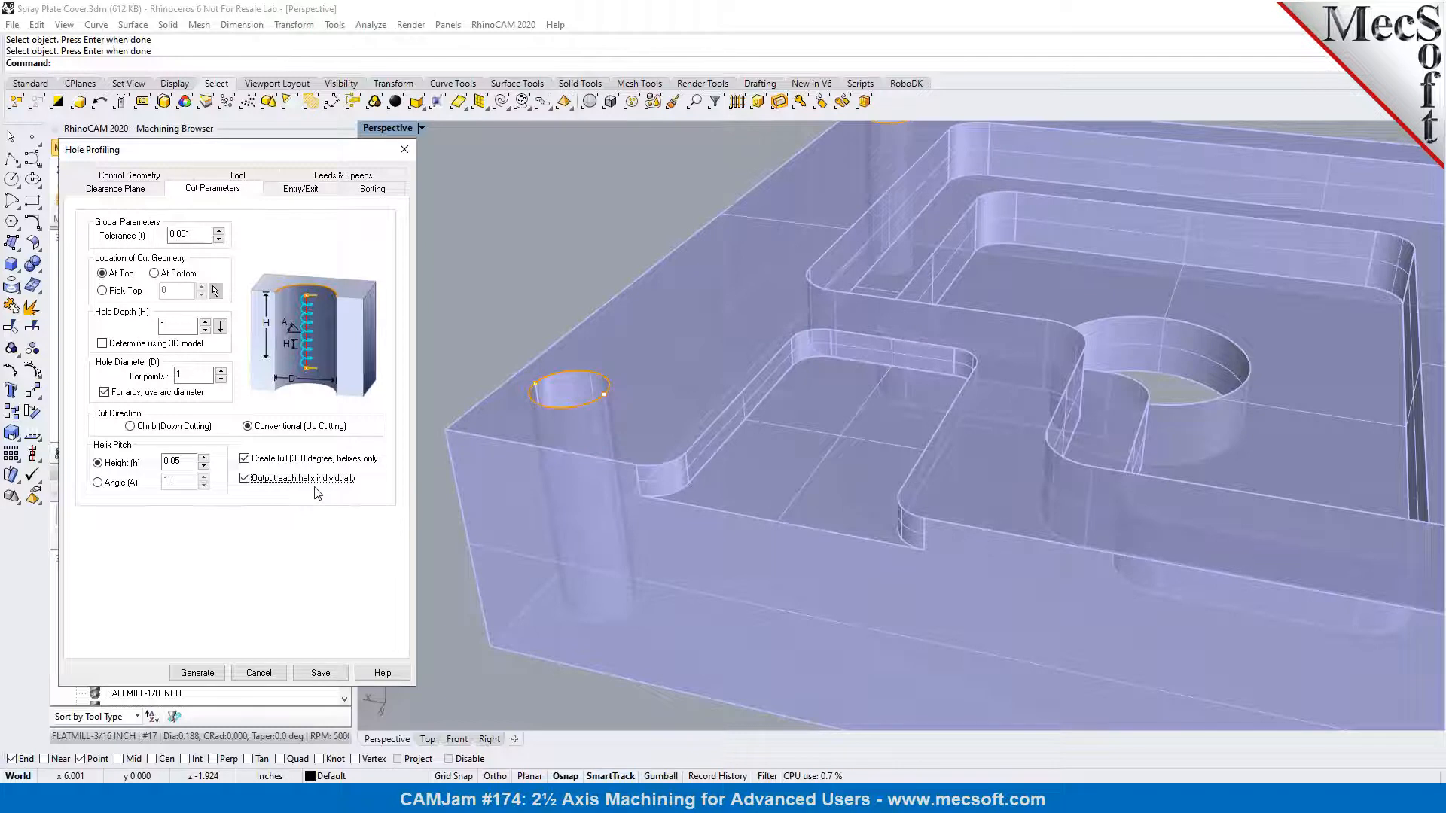
left_click(197, 673)
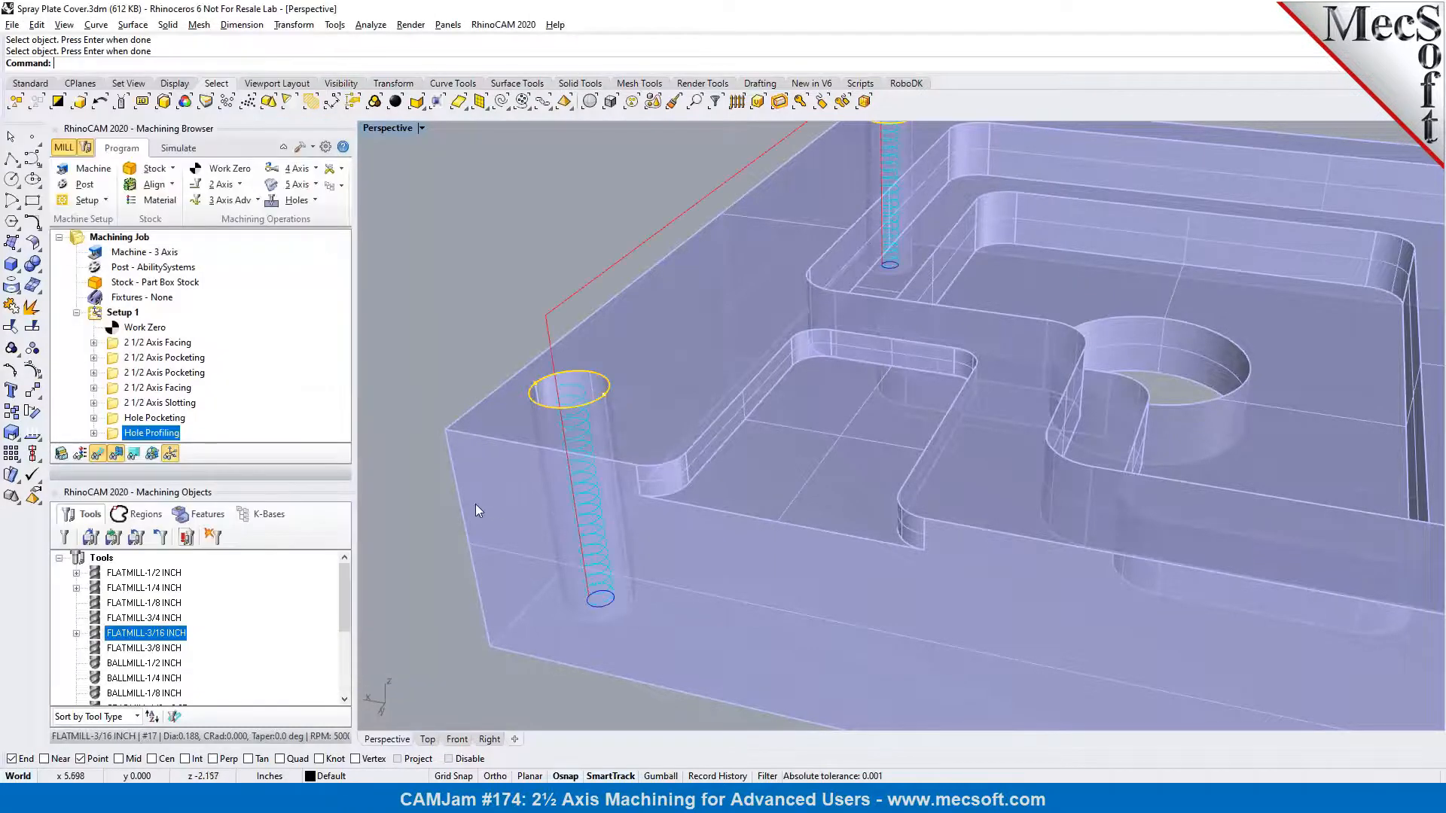
Examine the helical hole profiling toolpaths at the corner holes, including the bottom pass and the transfers between holes
scroll(439, 435, "down", 5)
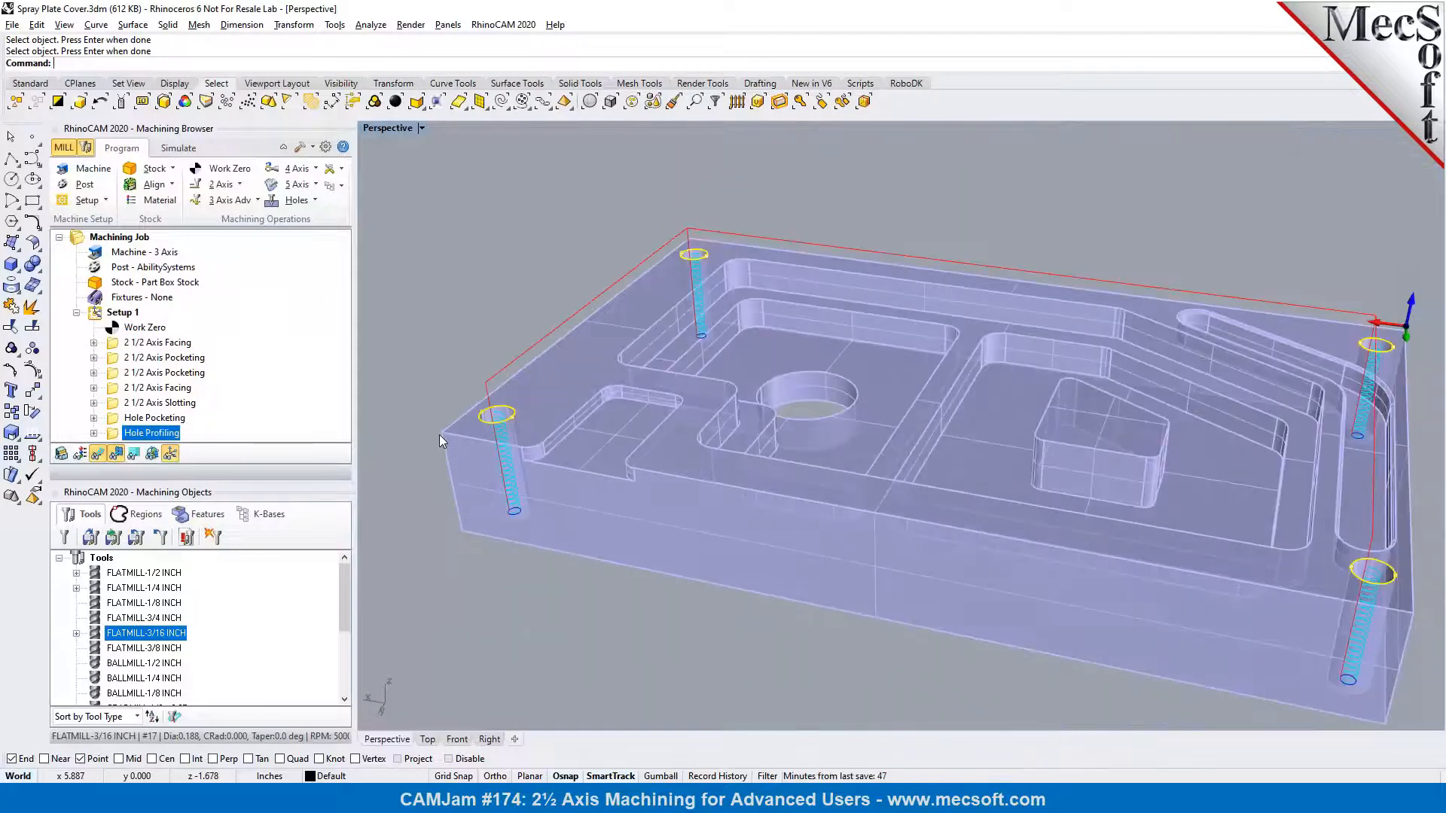
scroll(438, 417, "down", 2)
right_click_drag(931, 600, 913, 576)
scroll(1096, 535, "up", 2)
scroll(1164, 473, "up", 2)
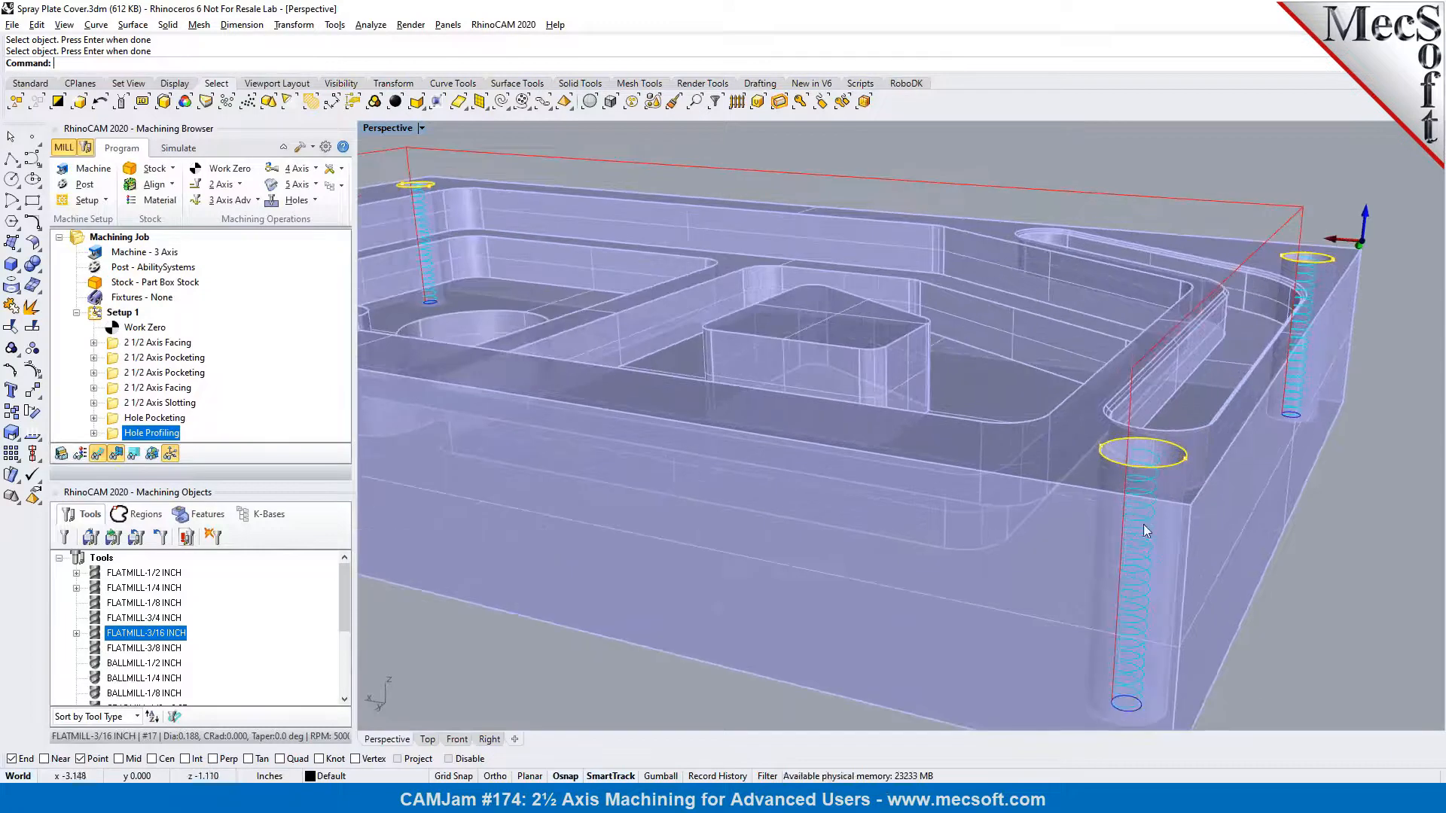
scroll(1147, 474, "down", 1)
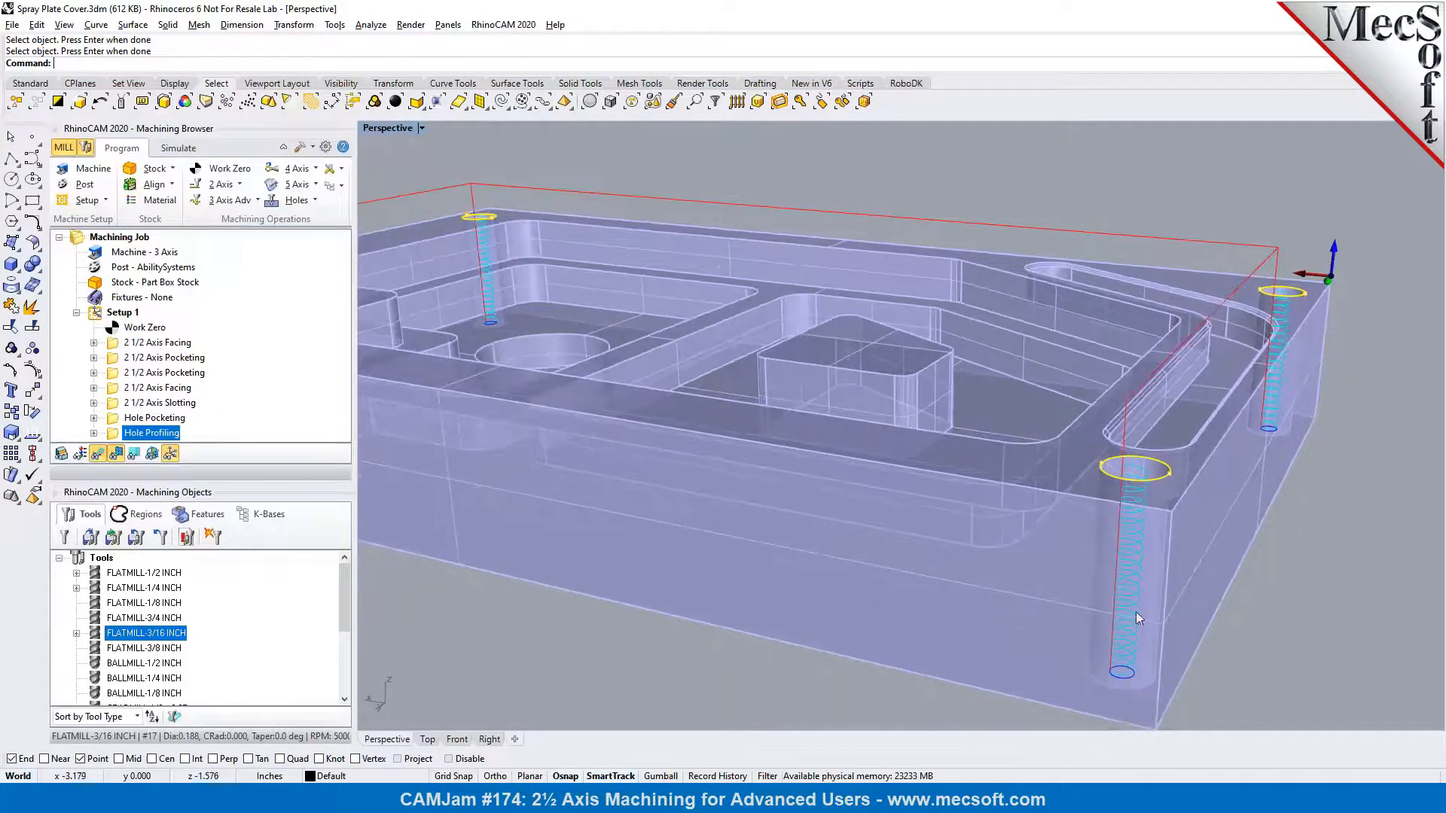
scroll(1130, 676, "up", 5)
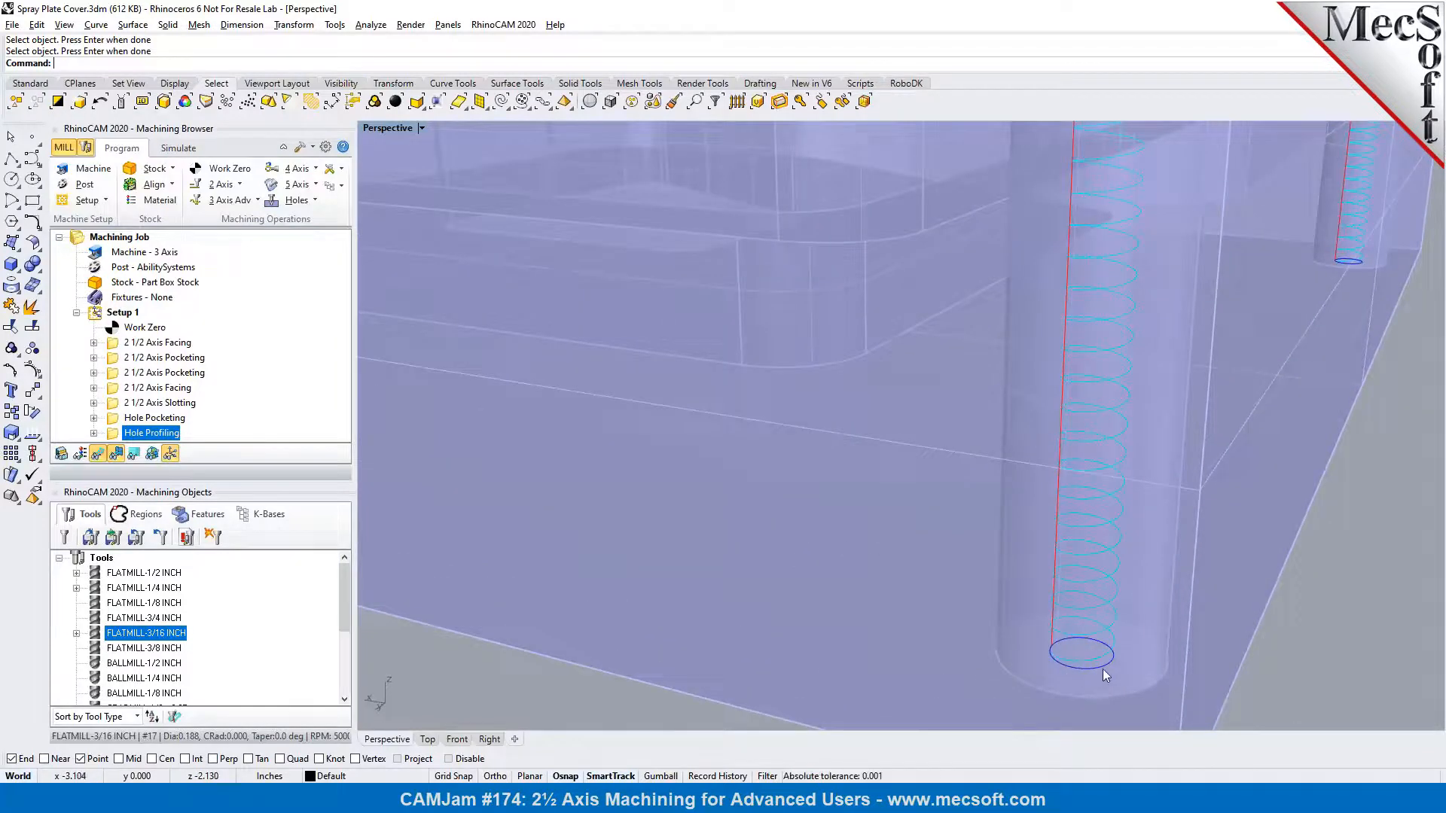
scroll(1052, 642, "down", 2)
scroll(1052, 642, "down", 3)
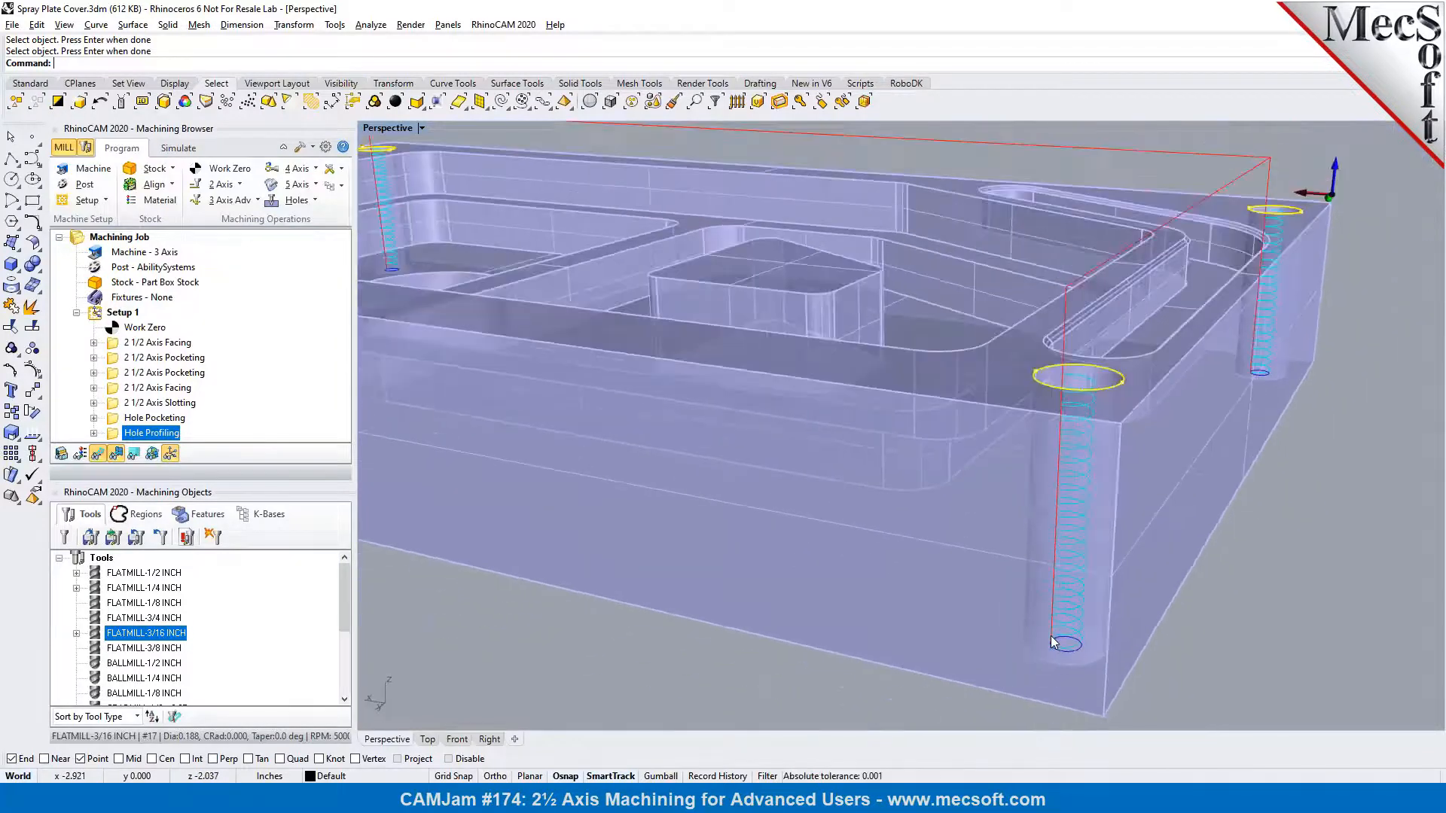
scroll(1098, 561, "down", 3)
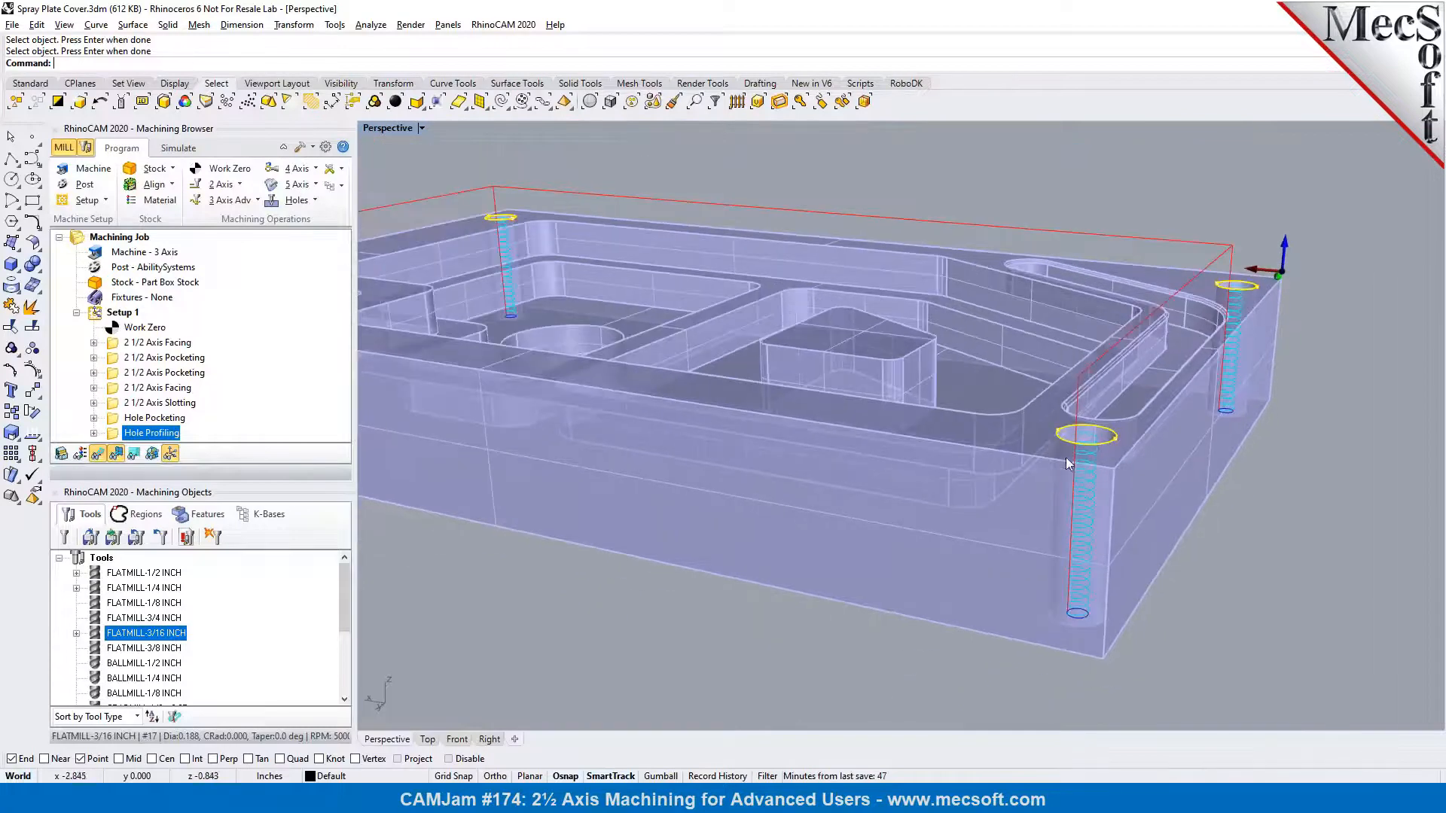
scroll(1088, 513, "down", 2)
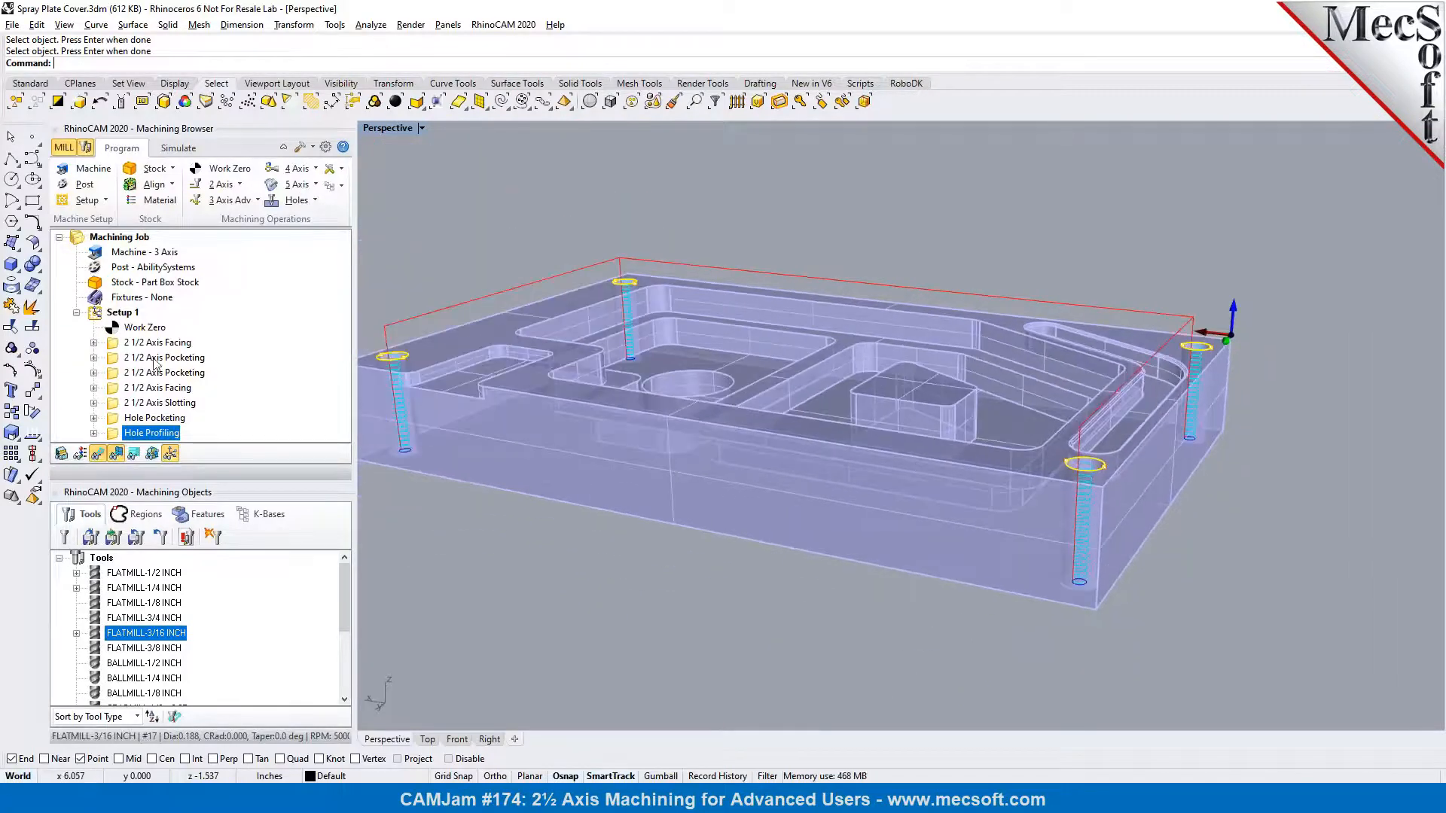
Simulate the hole profiling operation and inspect the cut corner holes around the slotted end of the plate
left_click(179, 149)
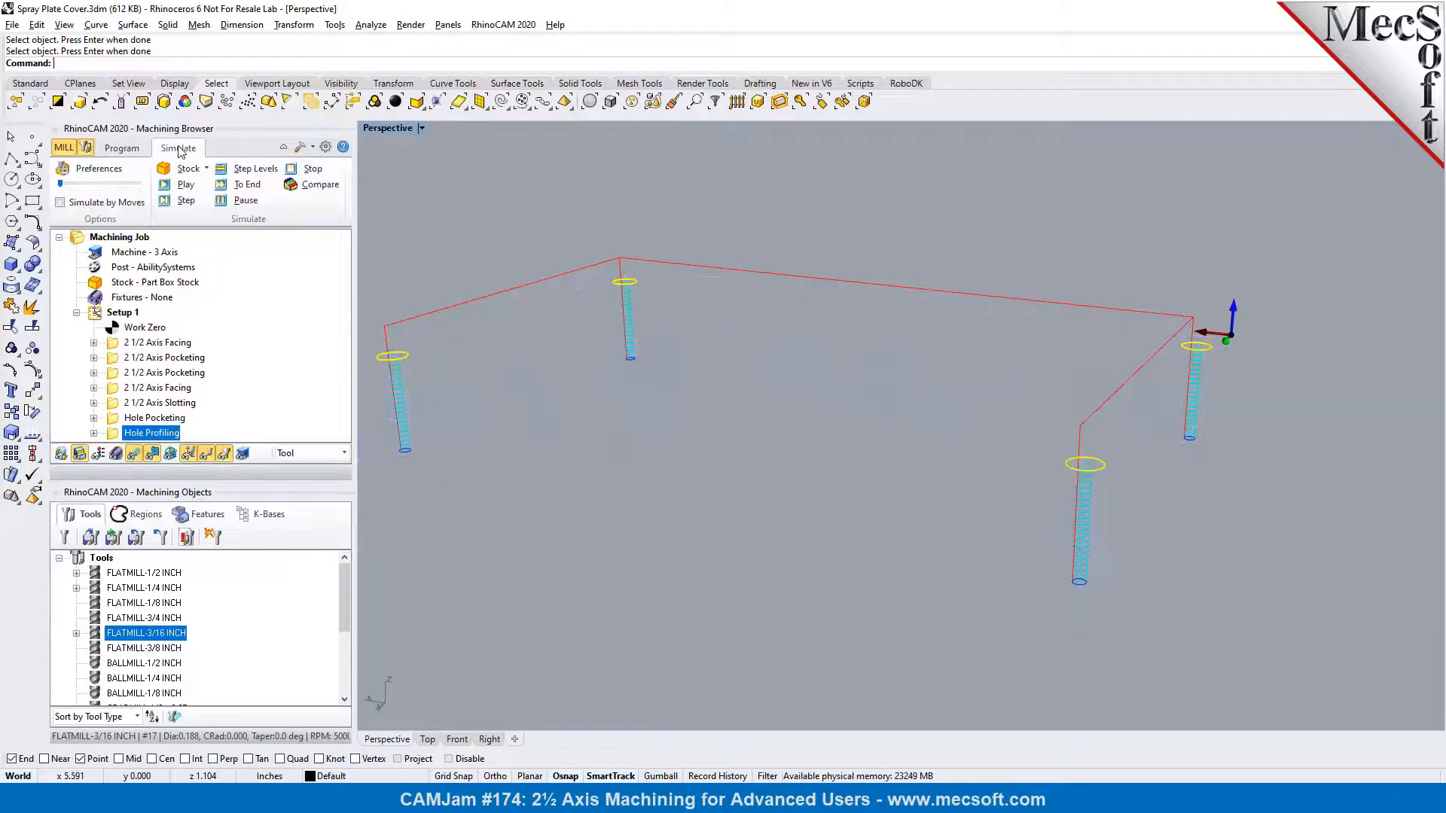
left_click(181, 184)
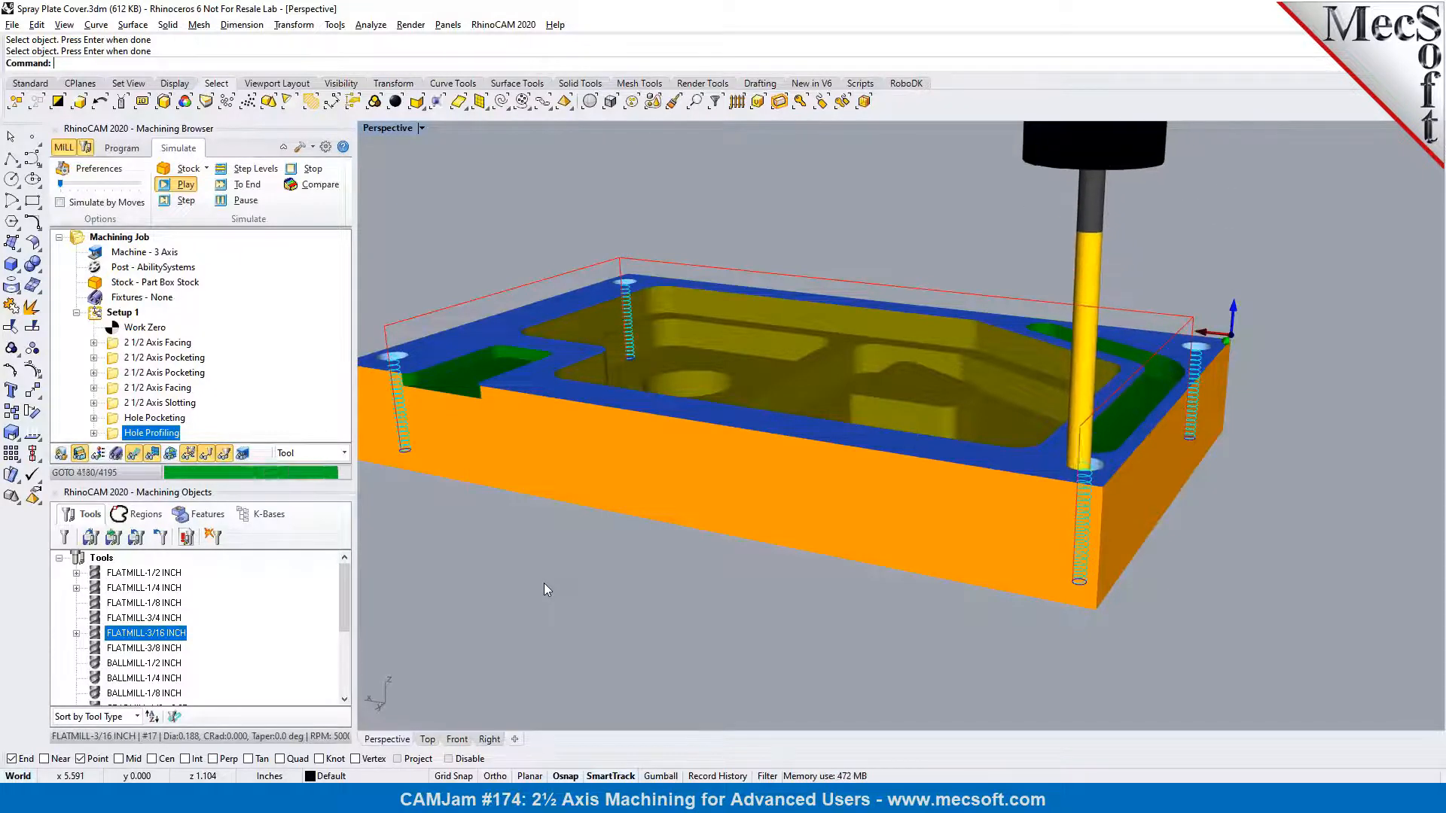
right_click_drag(1241, 528, 820, 504)
scroll(871, 429, "down", 8)
right_click_drag(871, 429, 840, 465)
scroll(638, 407, "up", 6)
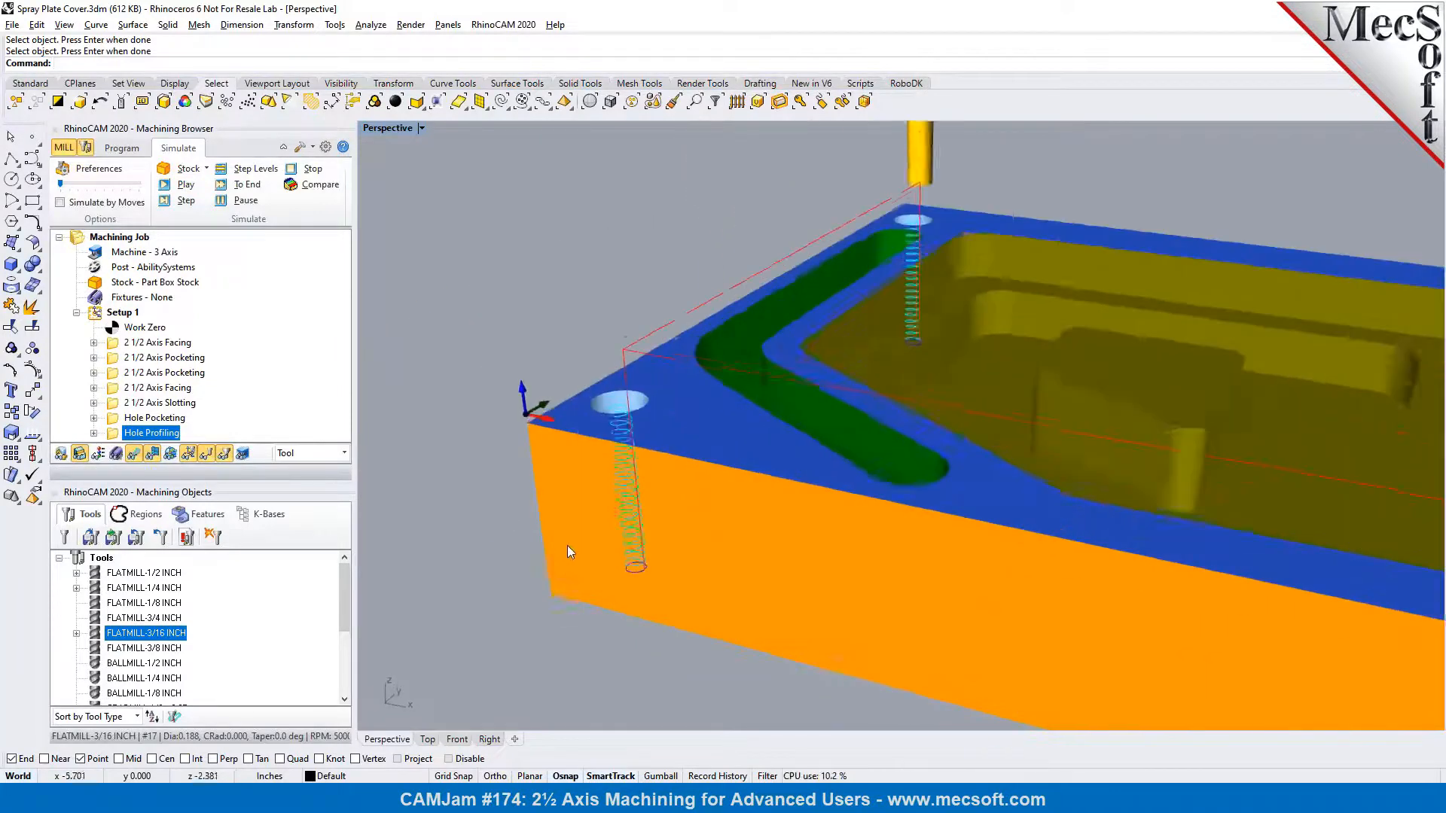
right_click_drag(646, 520, 624, 471)
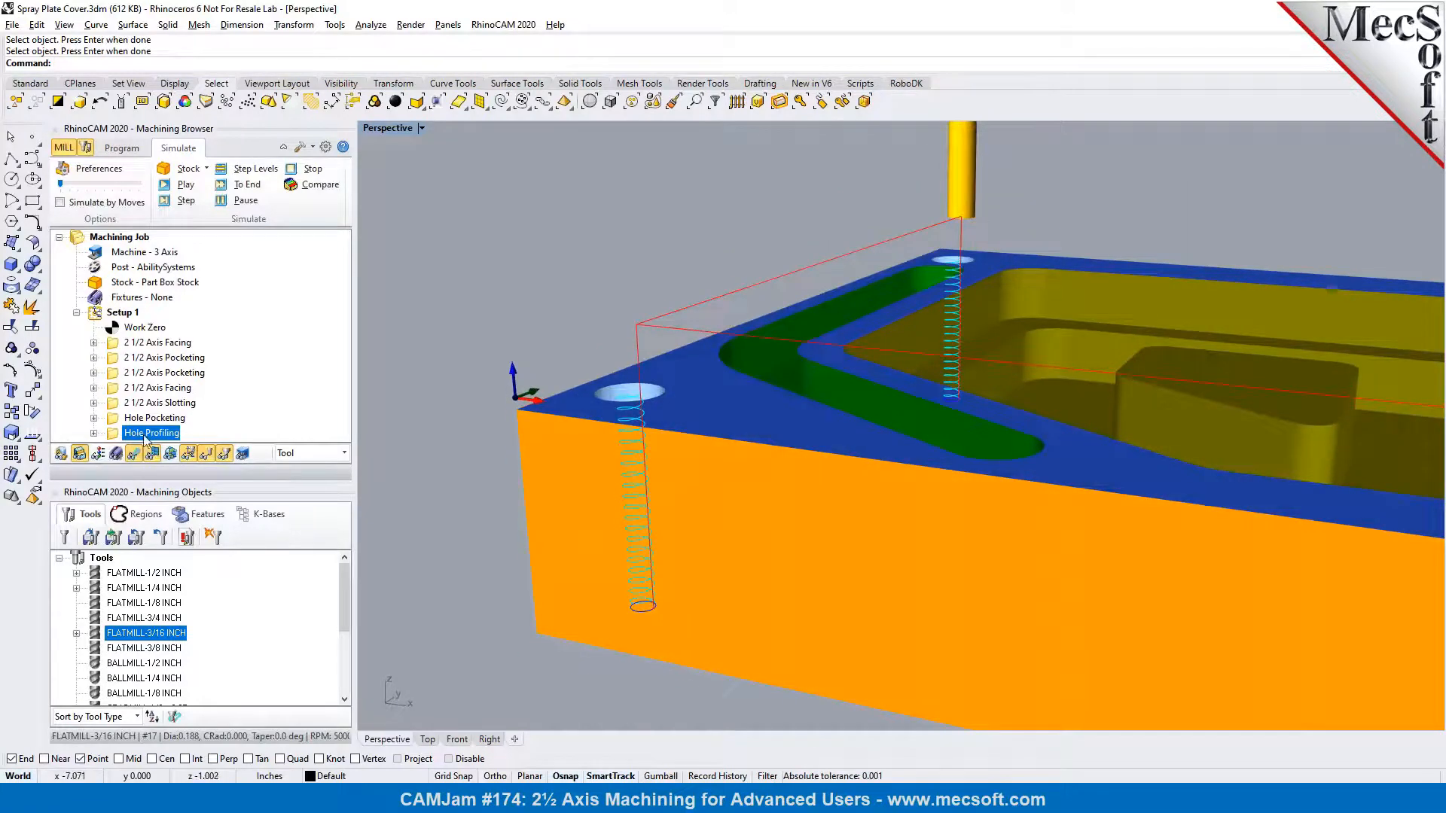
Review the hole profiling operation's cut parameters and close them without changes
double_click(113, 435)
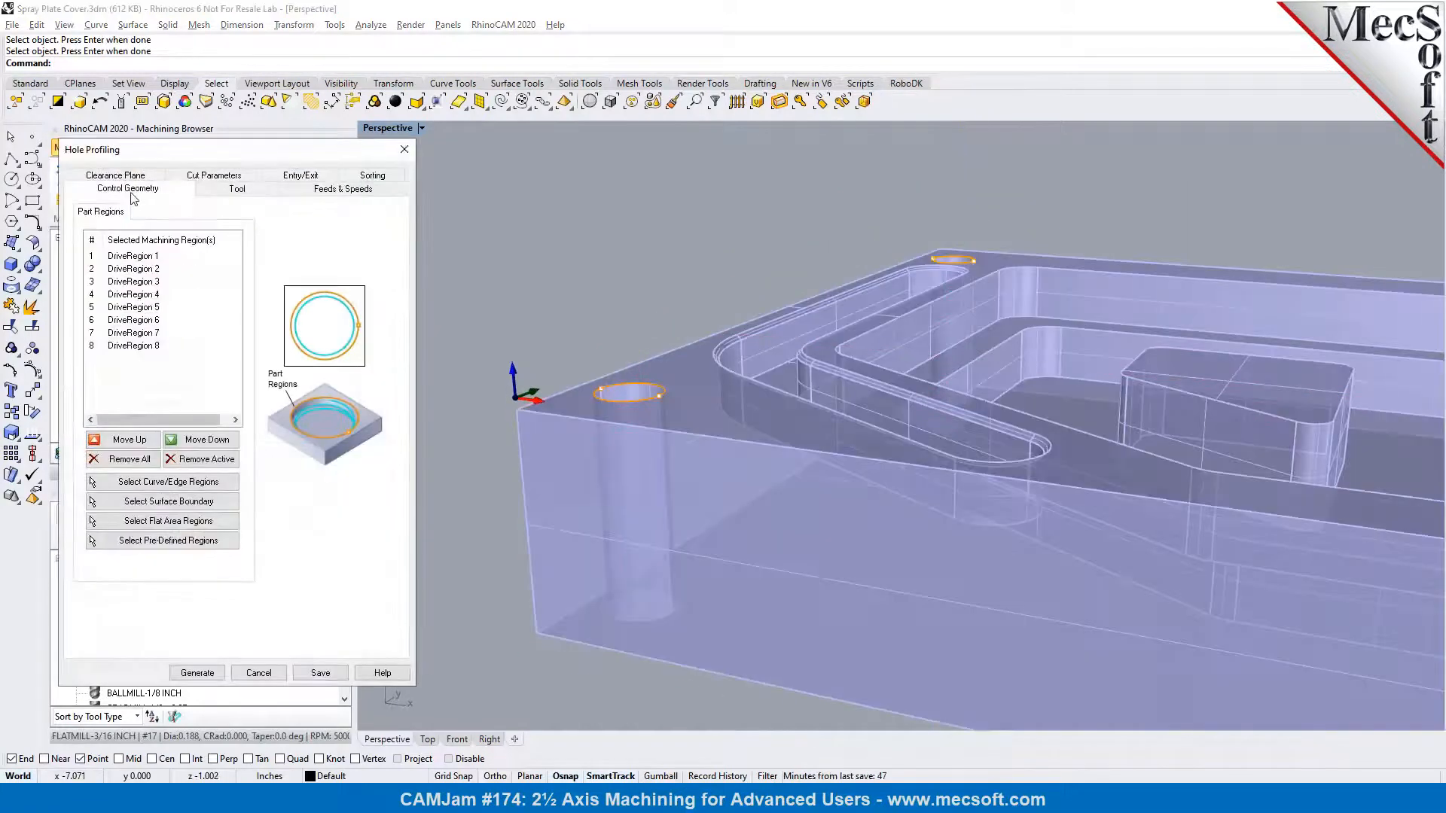
left_click(245, 180)
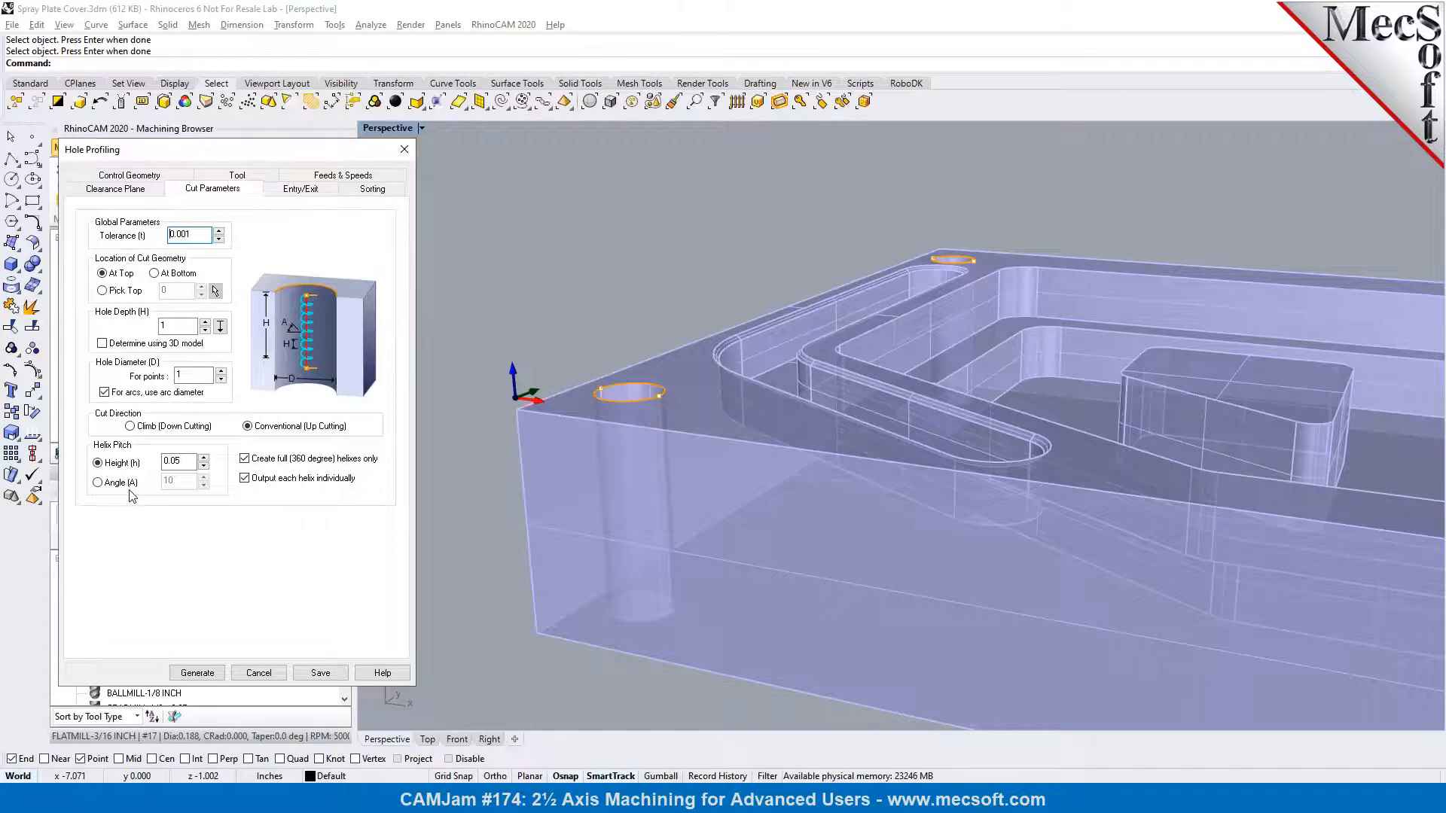
left_click(272, 674)
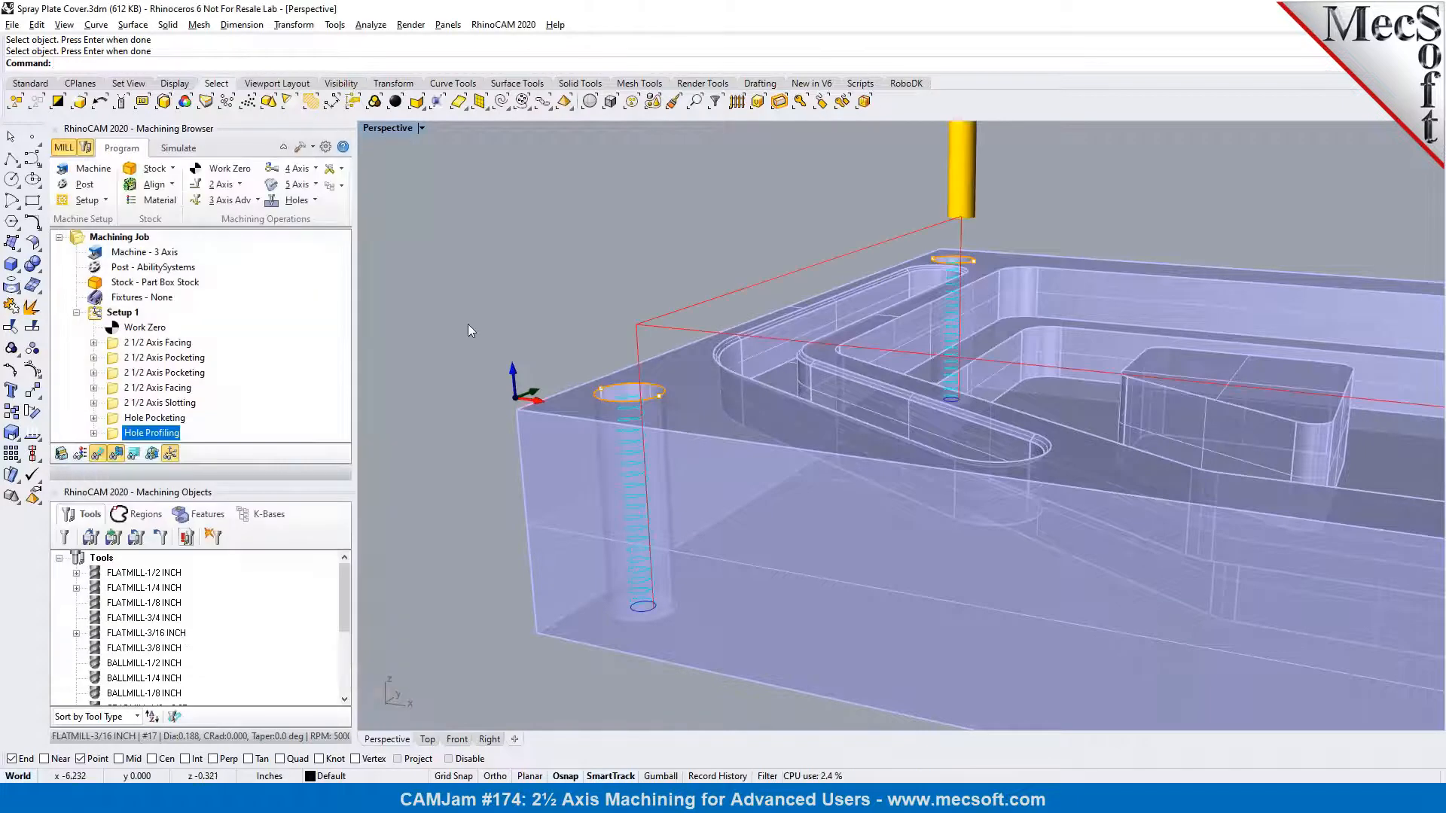
Start a new 2 1/2 axis profiling operation for the walls of the spray plate cover
scroll(462, 317, "down", 4)
right_click_drag(889, 343, 861, 410)
scroll(862, 407, "down", 3)
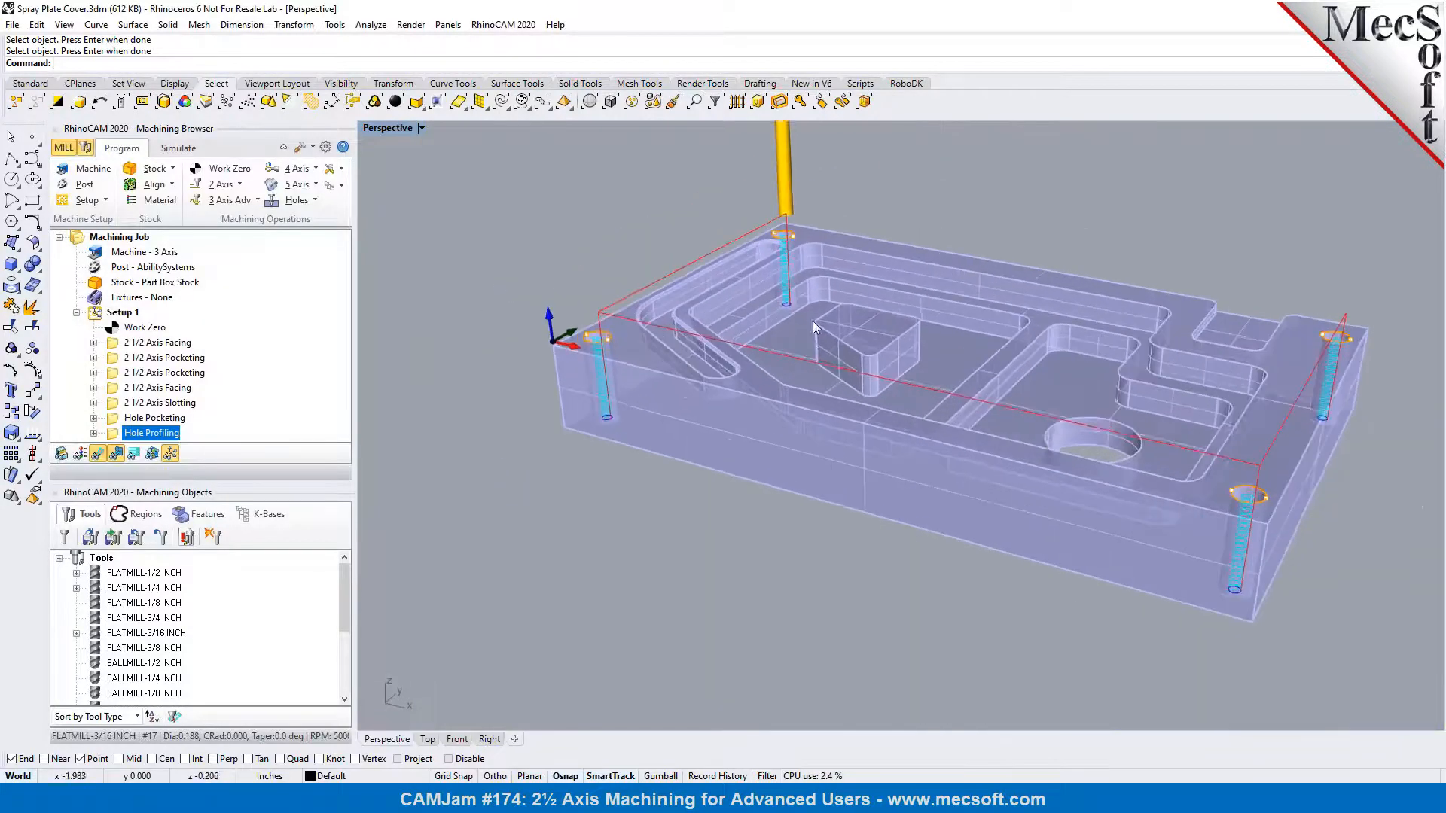
scroll(817, 328, "up", 4)
scroll(663, 363, "up", 3)
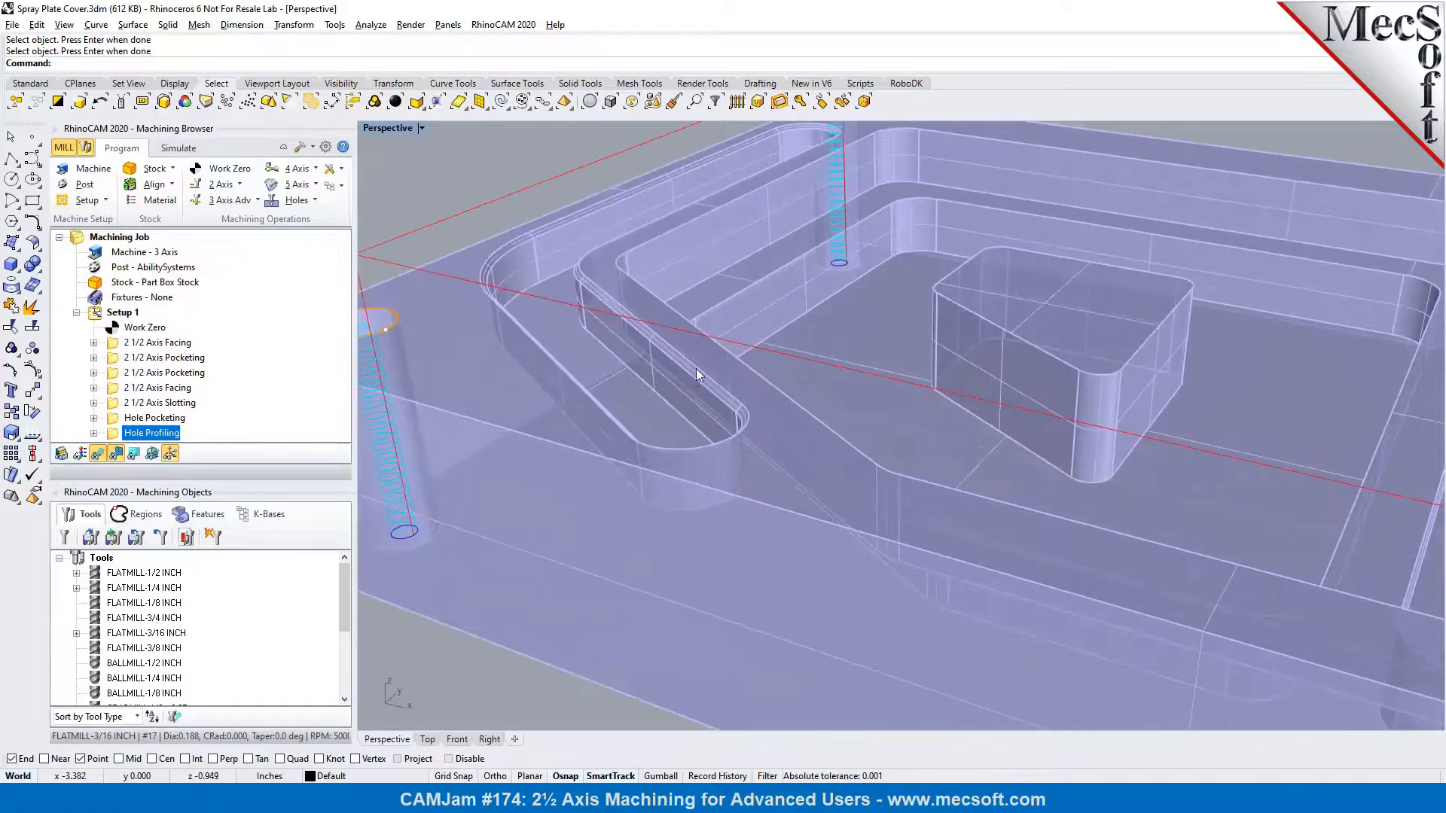
scroll(690, 374, "down", 2)
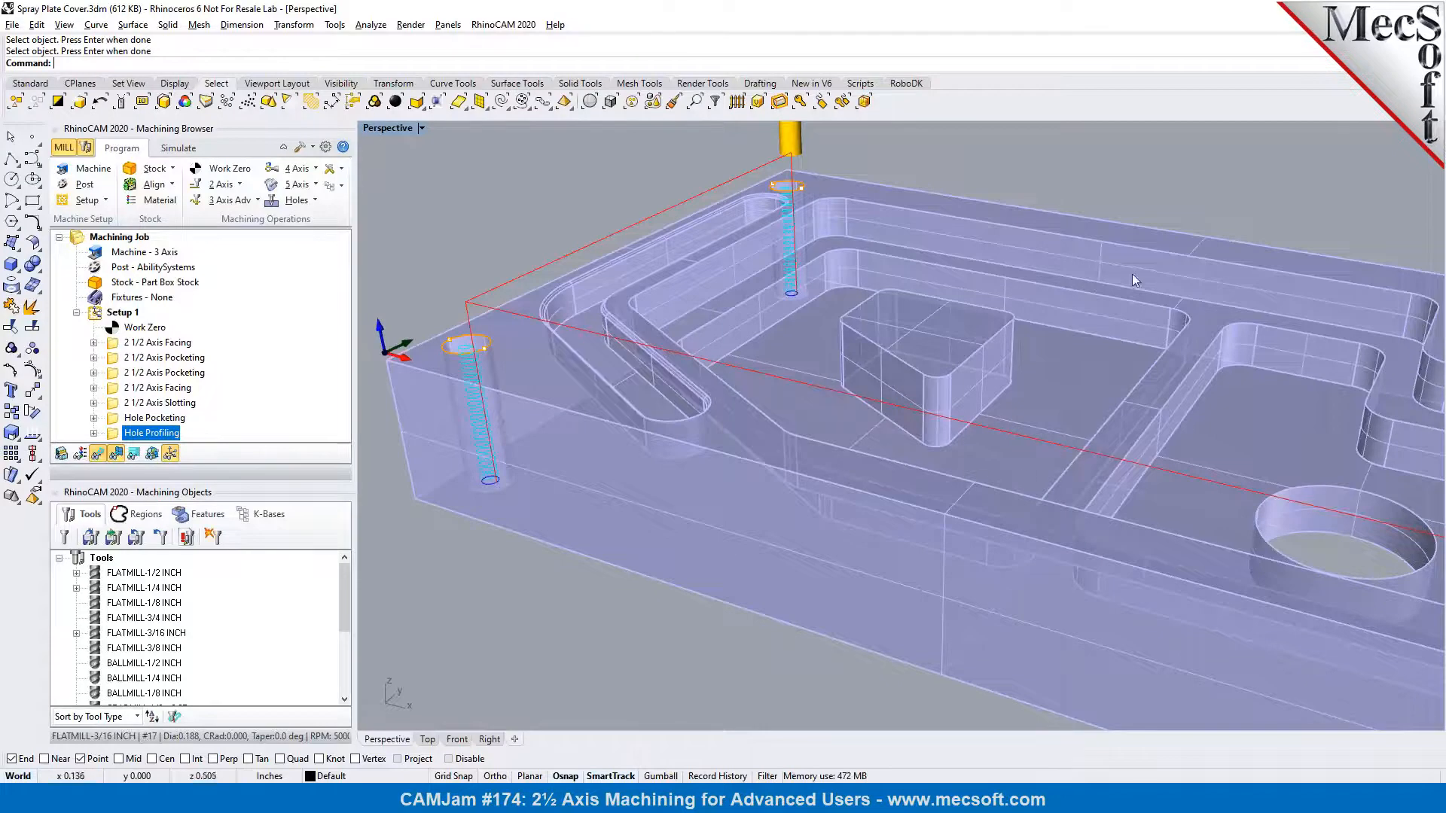
scroll(1011, 304, "down", 3)
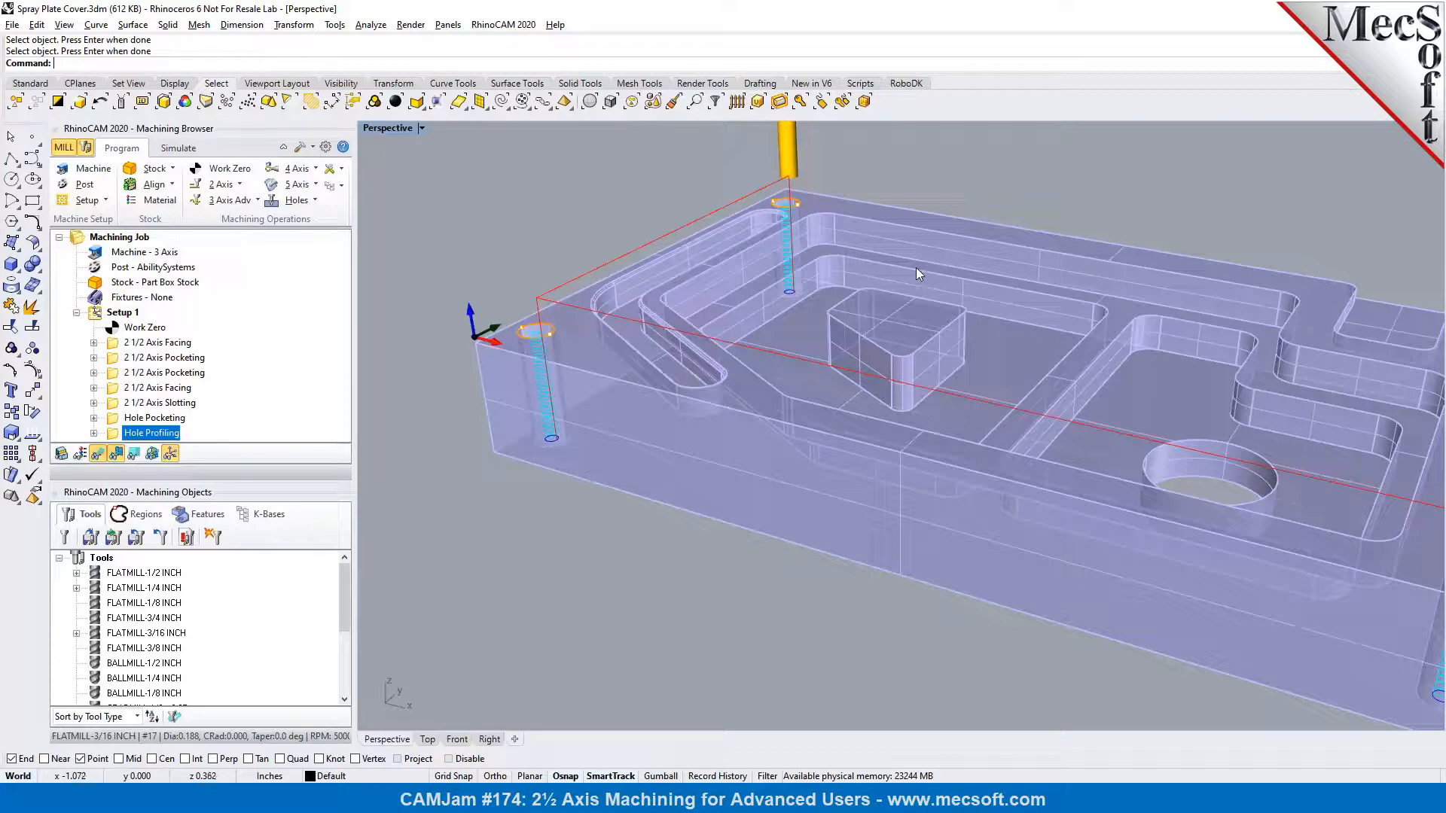
left_click(238, 186)
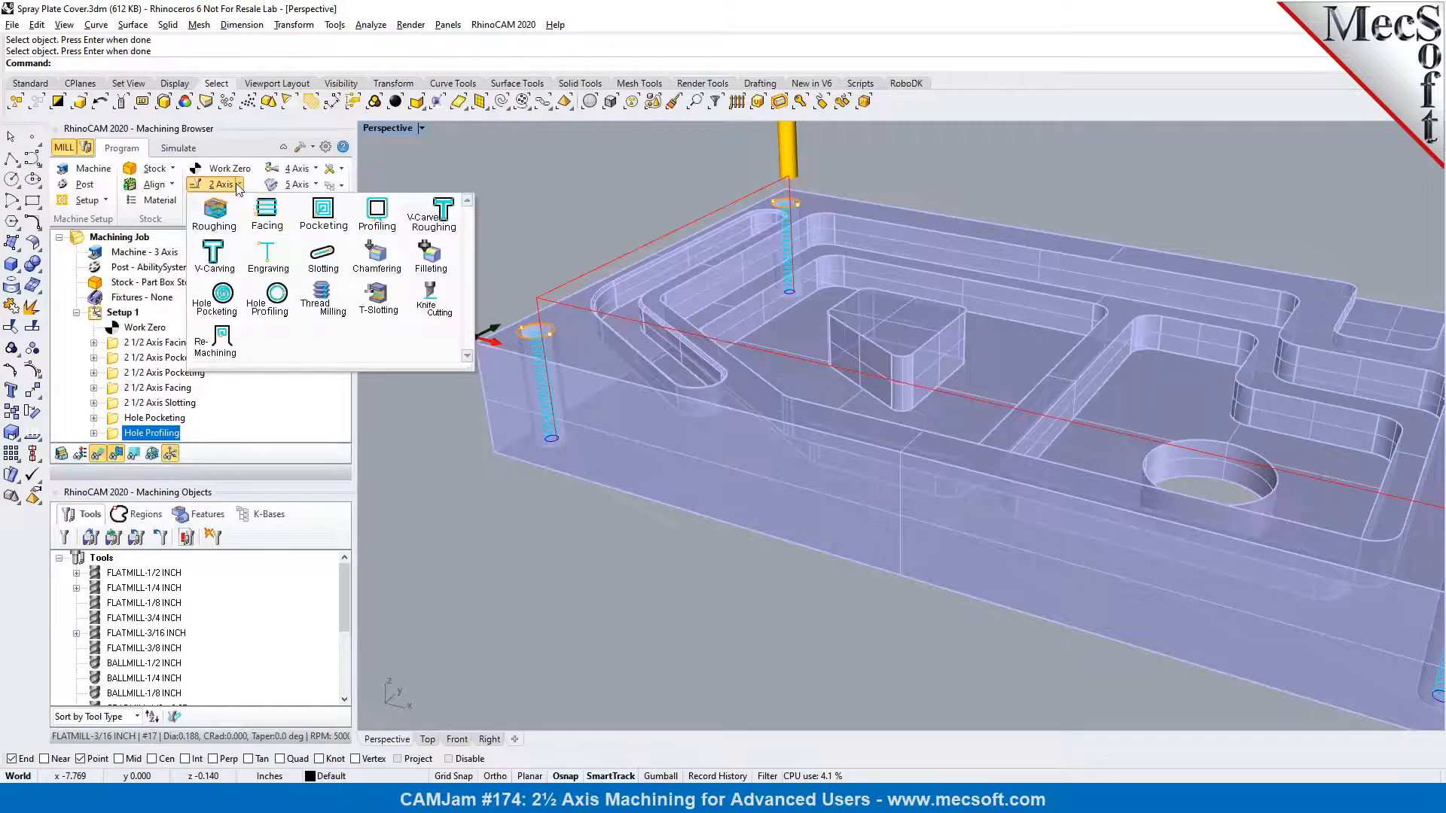
left_click(383, 213)
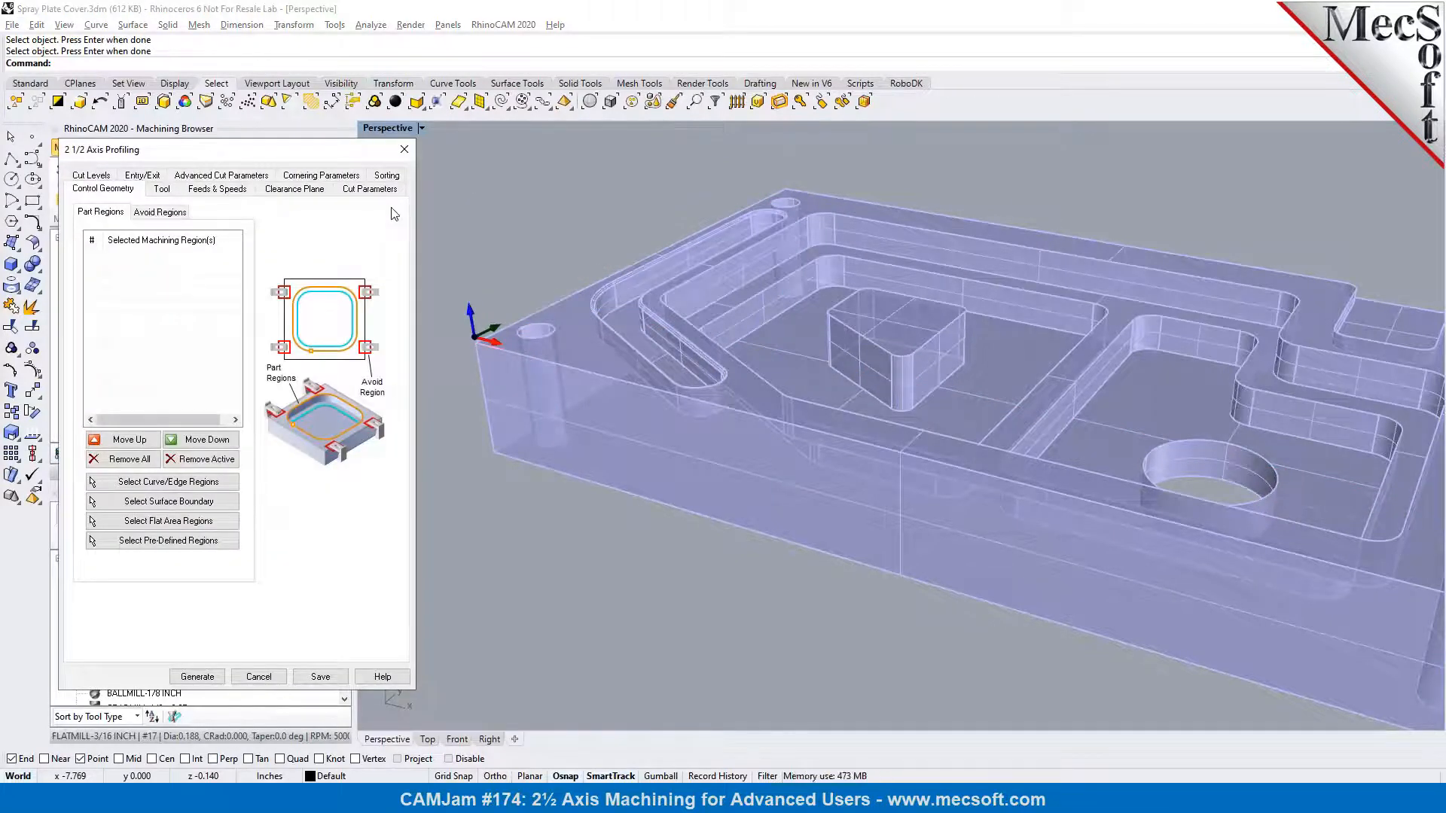
Chain-select the lower edge loop of the large outer pocket and the floor edge loop of the inner pocket around the island
left_click(160, 482)
scroll(569, 154, "up", 4)
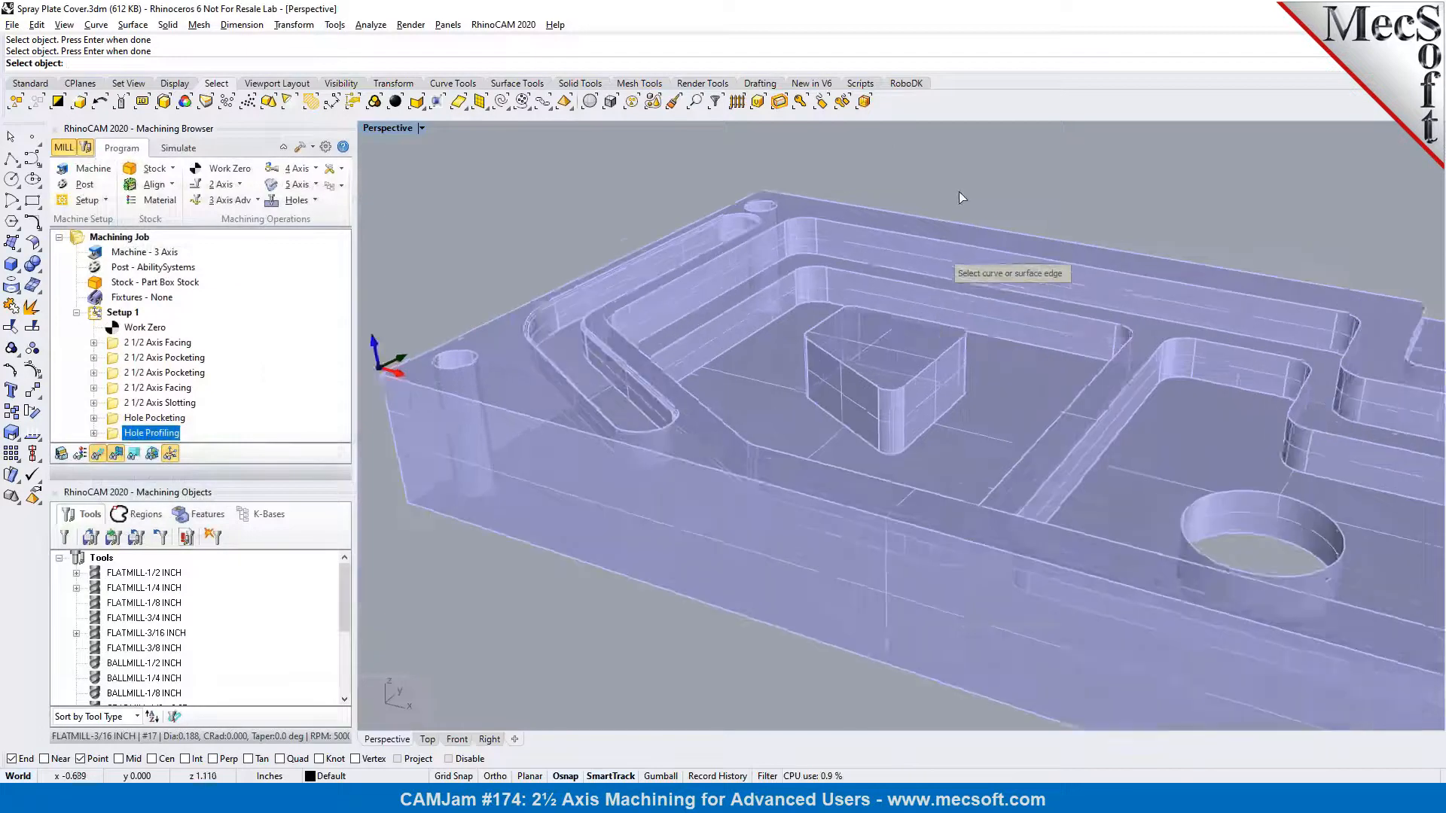
left_click(543, 101)
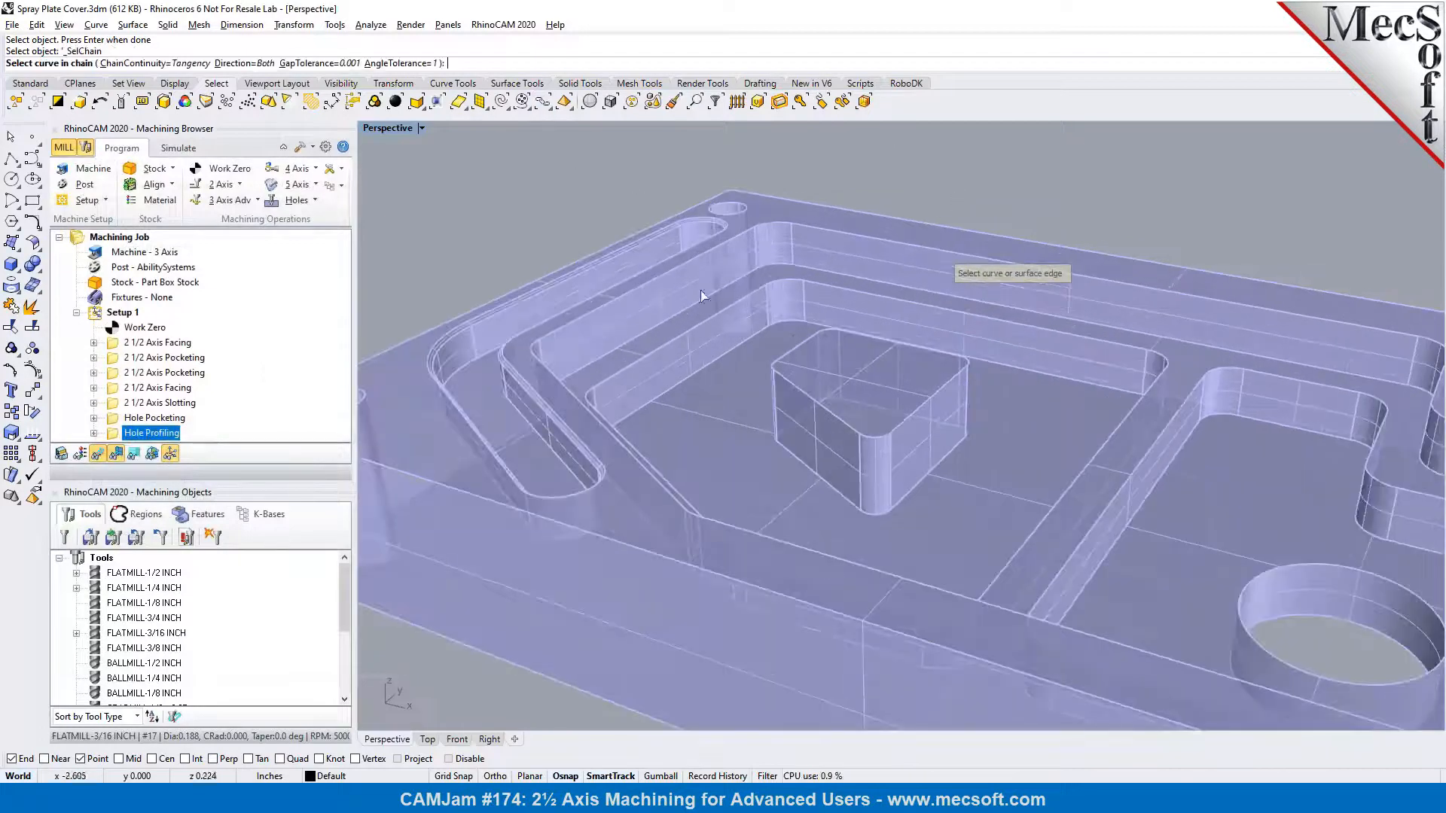
left_click(774, 264)
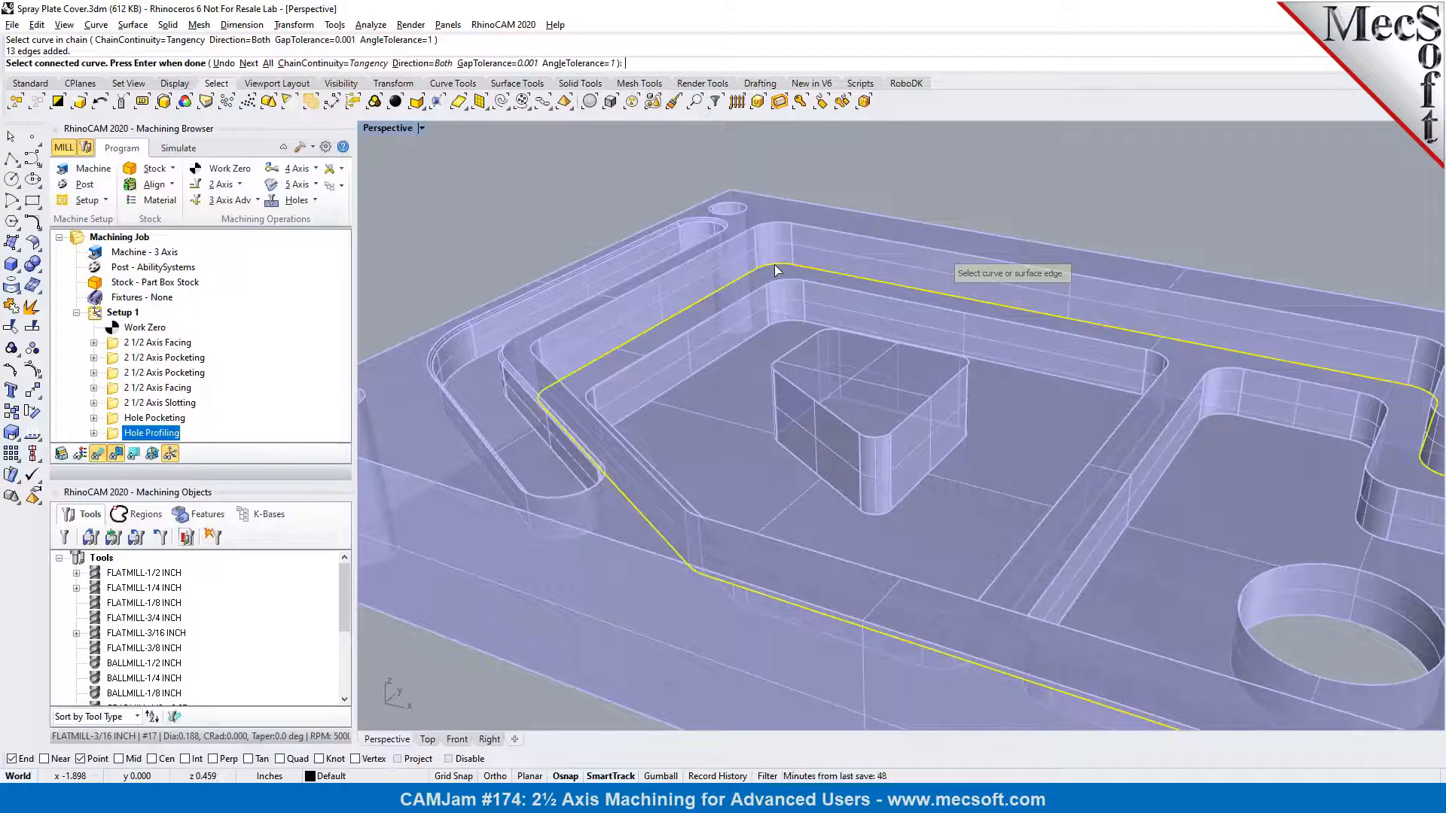
right_click(775, 264)
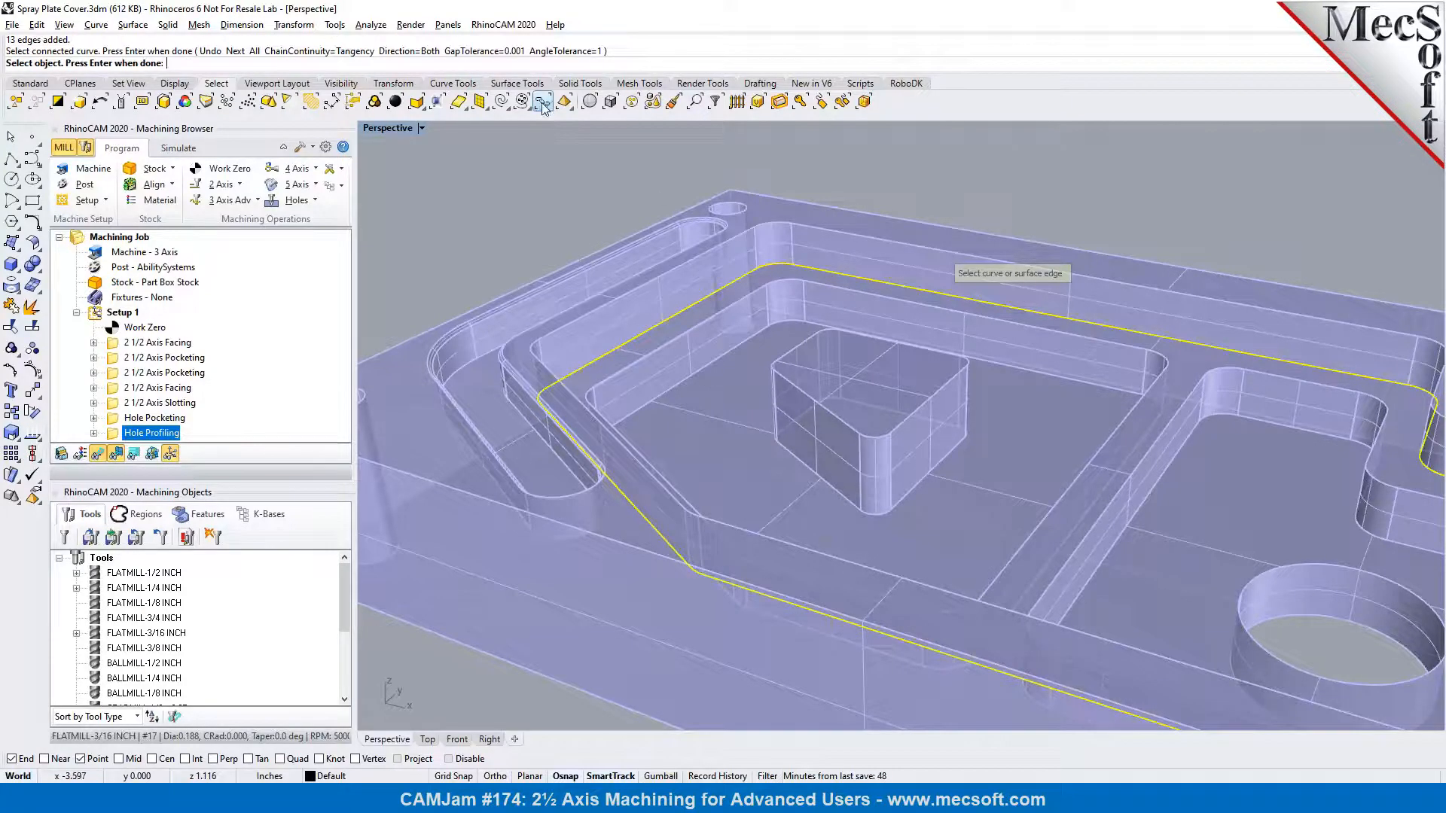
left_click(543, 101)
left_click(780, 329)
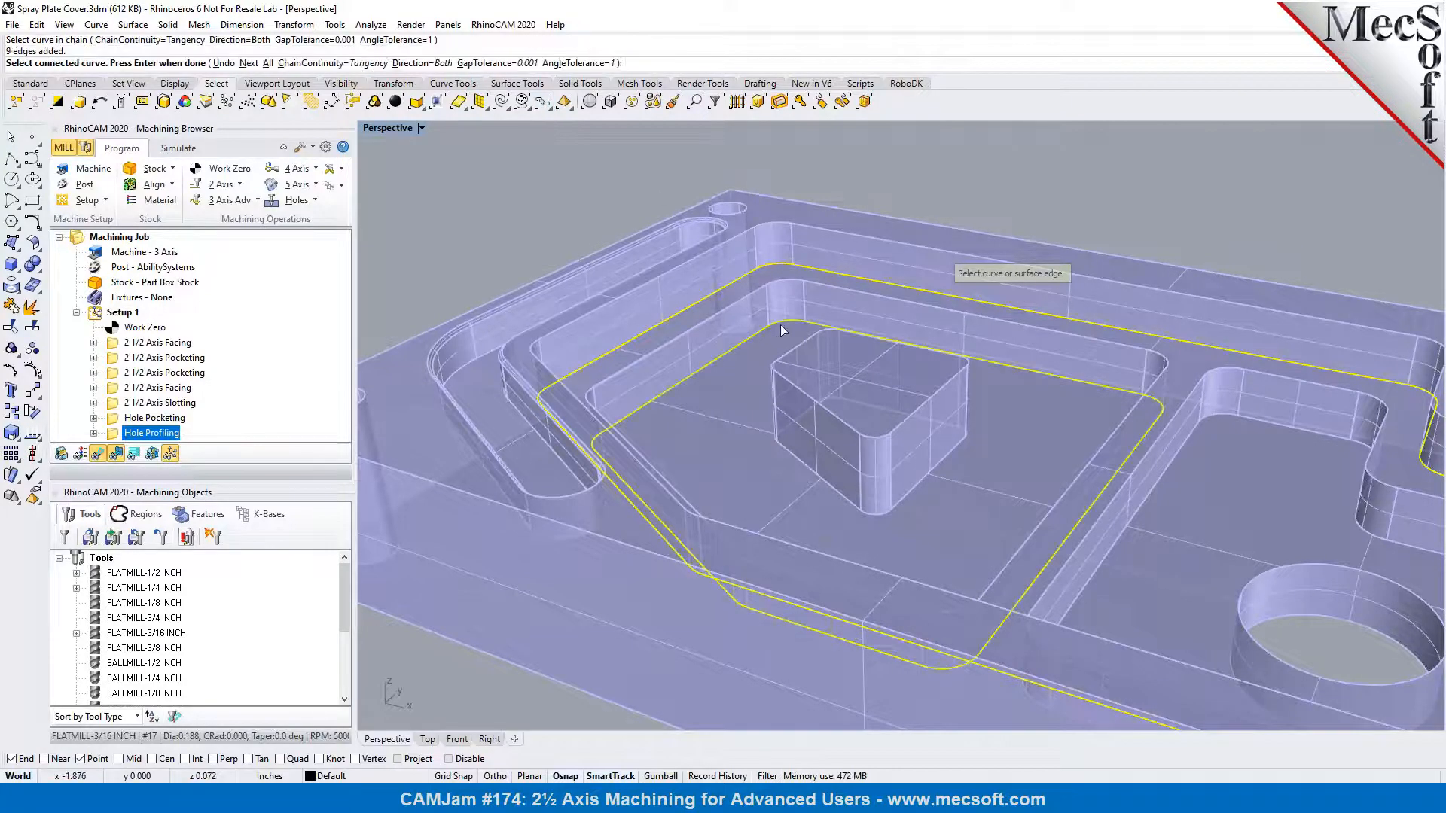
right_click(780, 328)
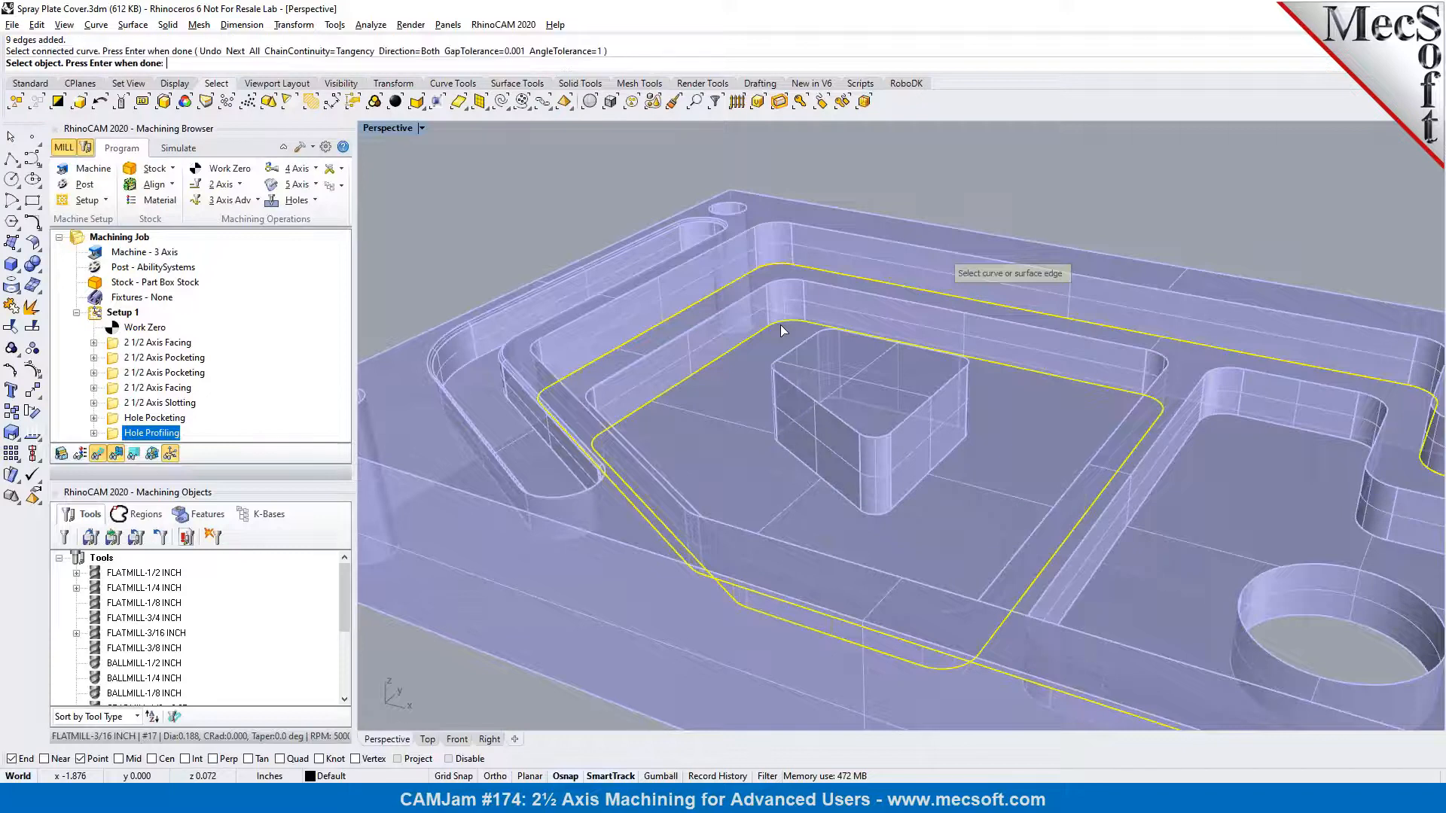
Add the island's base edges and the floor edge loop of the pocket with the round hole, and accept the machining regions
left_click(542, 102)
left_click(871, 517)
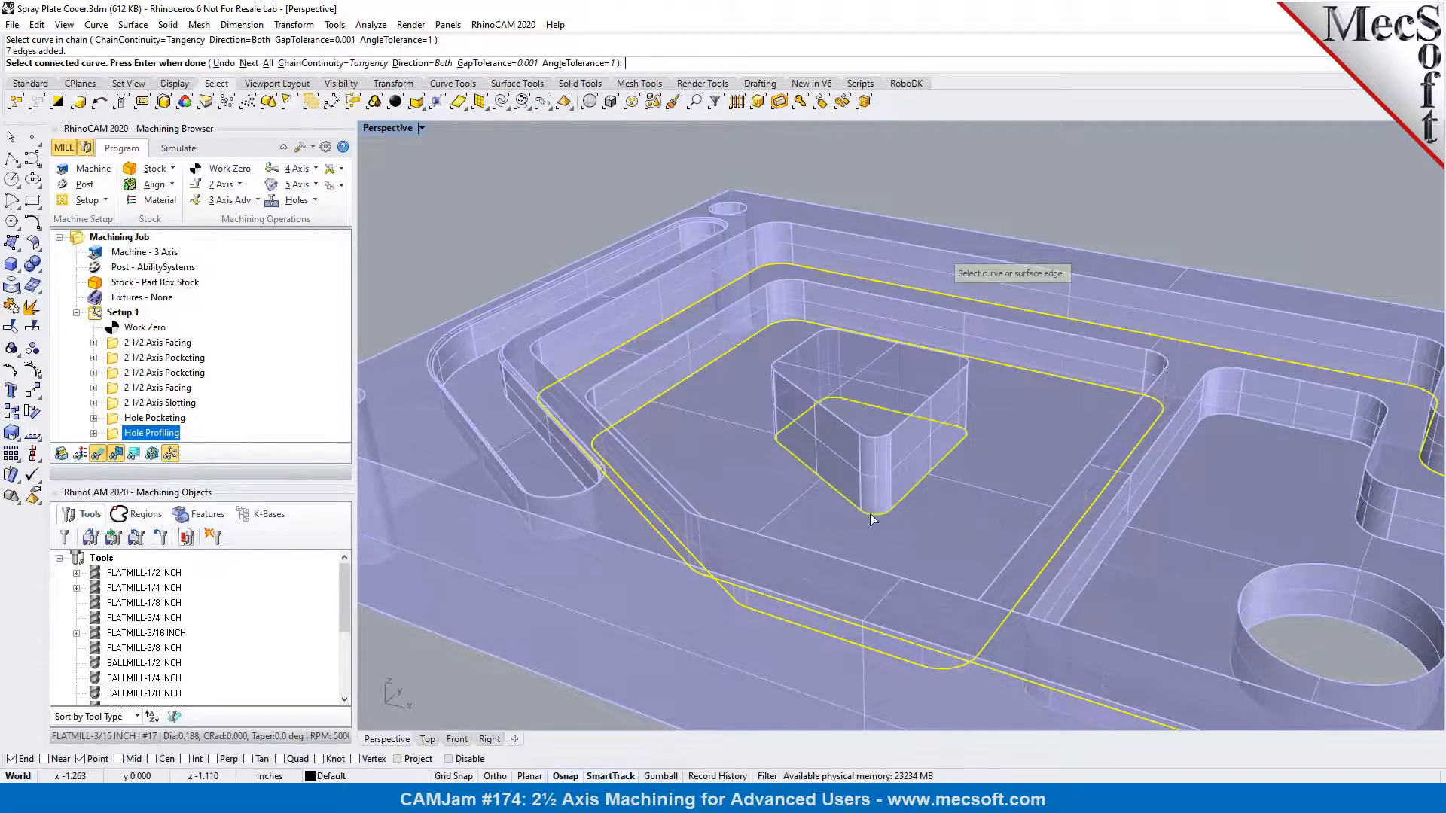
right_click(870, 518)
scroll(871, 518, "down", 4)
scroll(1280, 577, "up", 4)
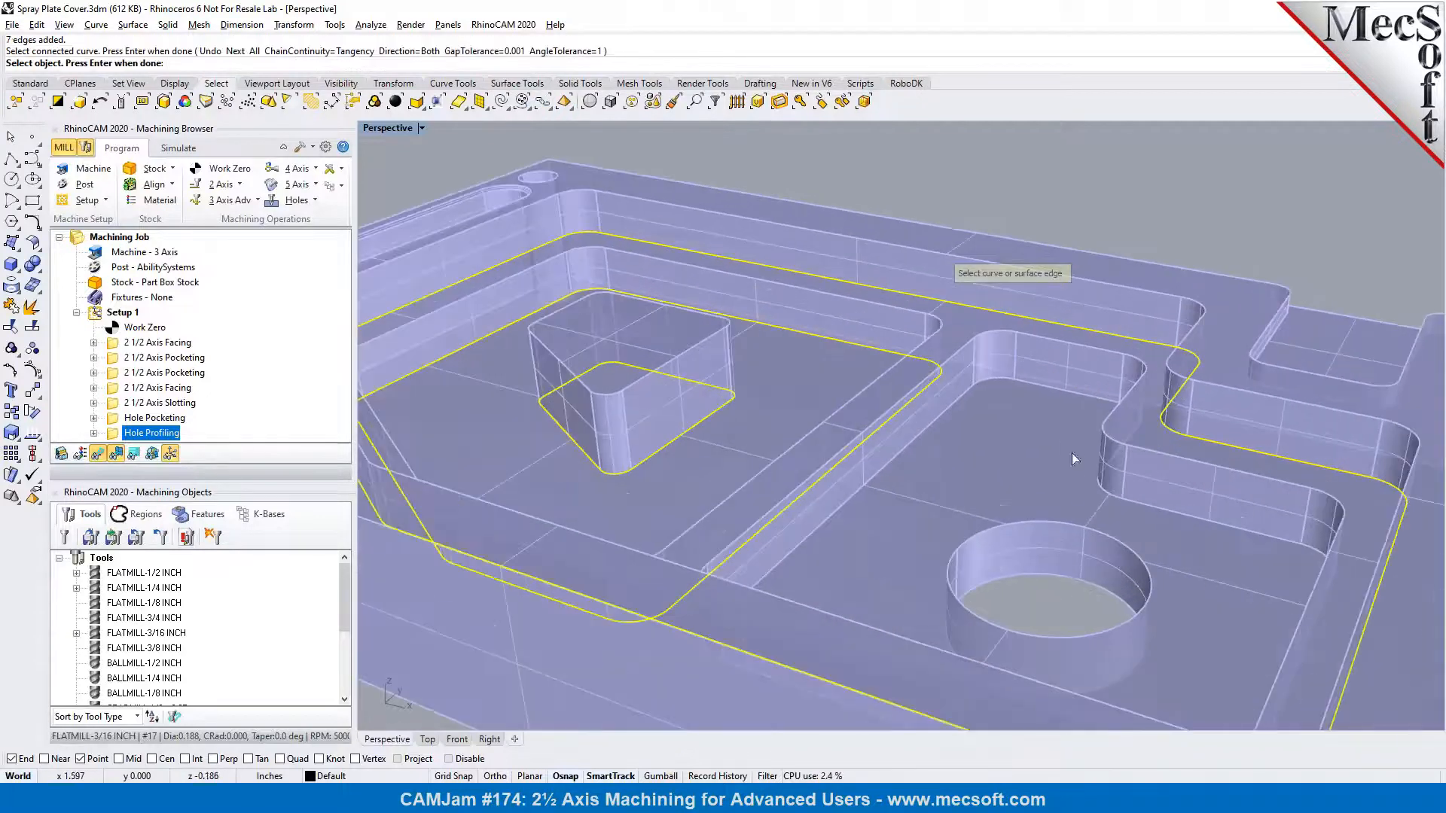
left_click(561, 104)
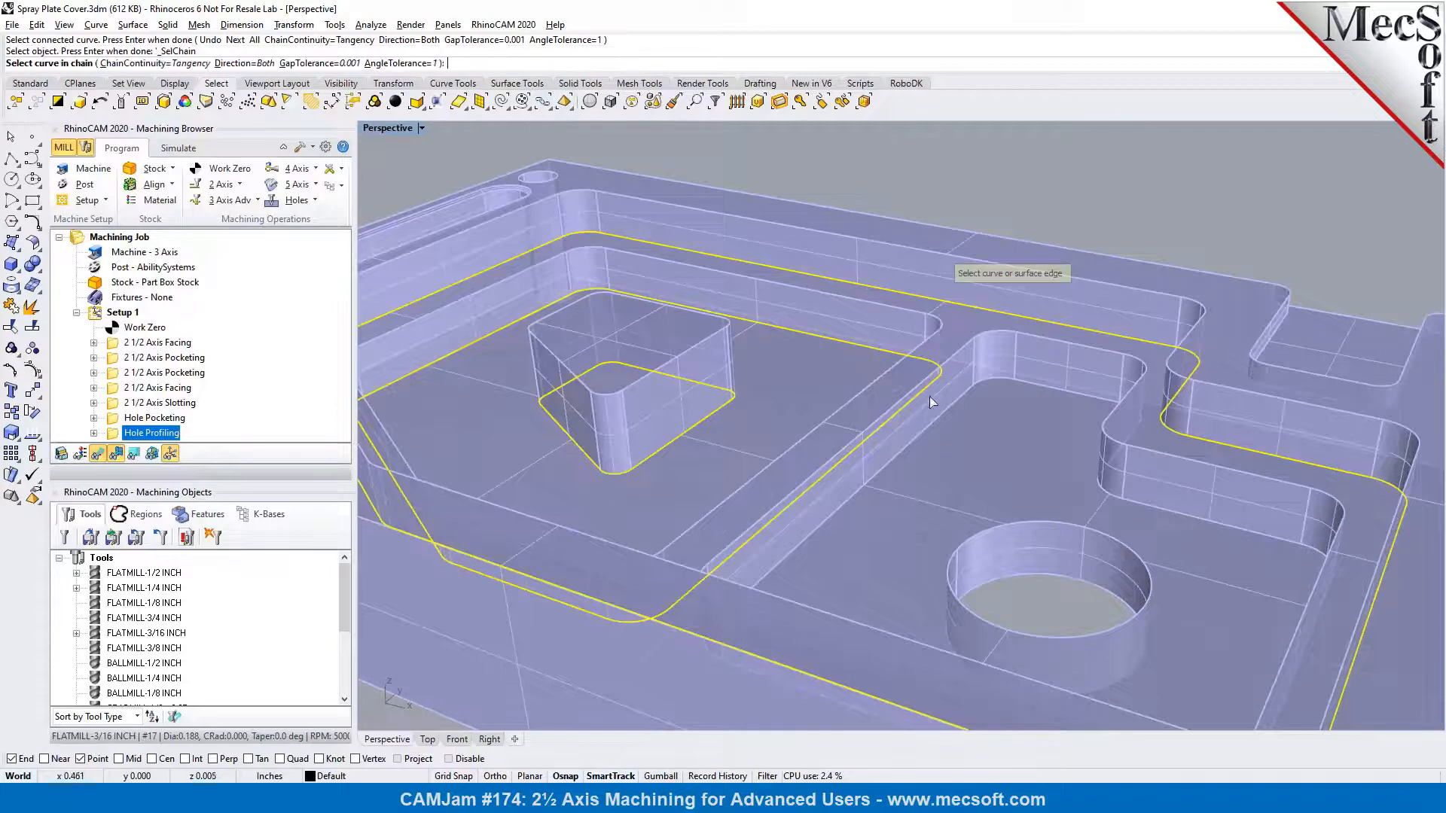
left_click(994, 385)
right_click(992, 382)
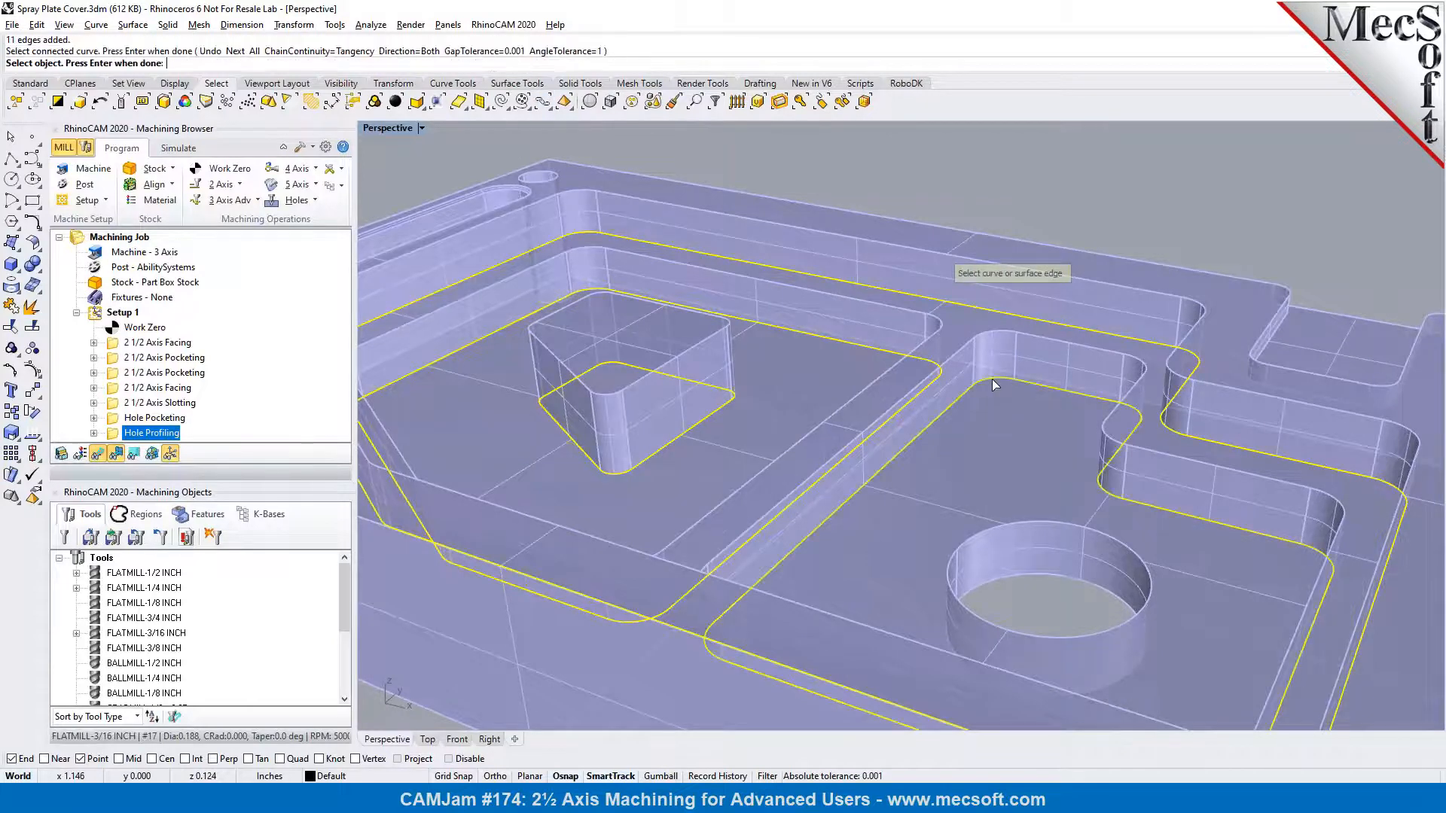
right_click(995, 400)
scroll(1173, 421, "down", 2)
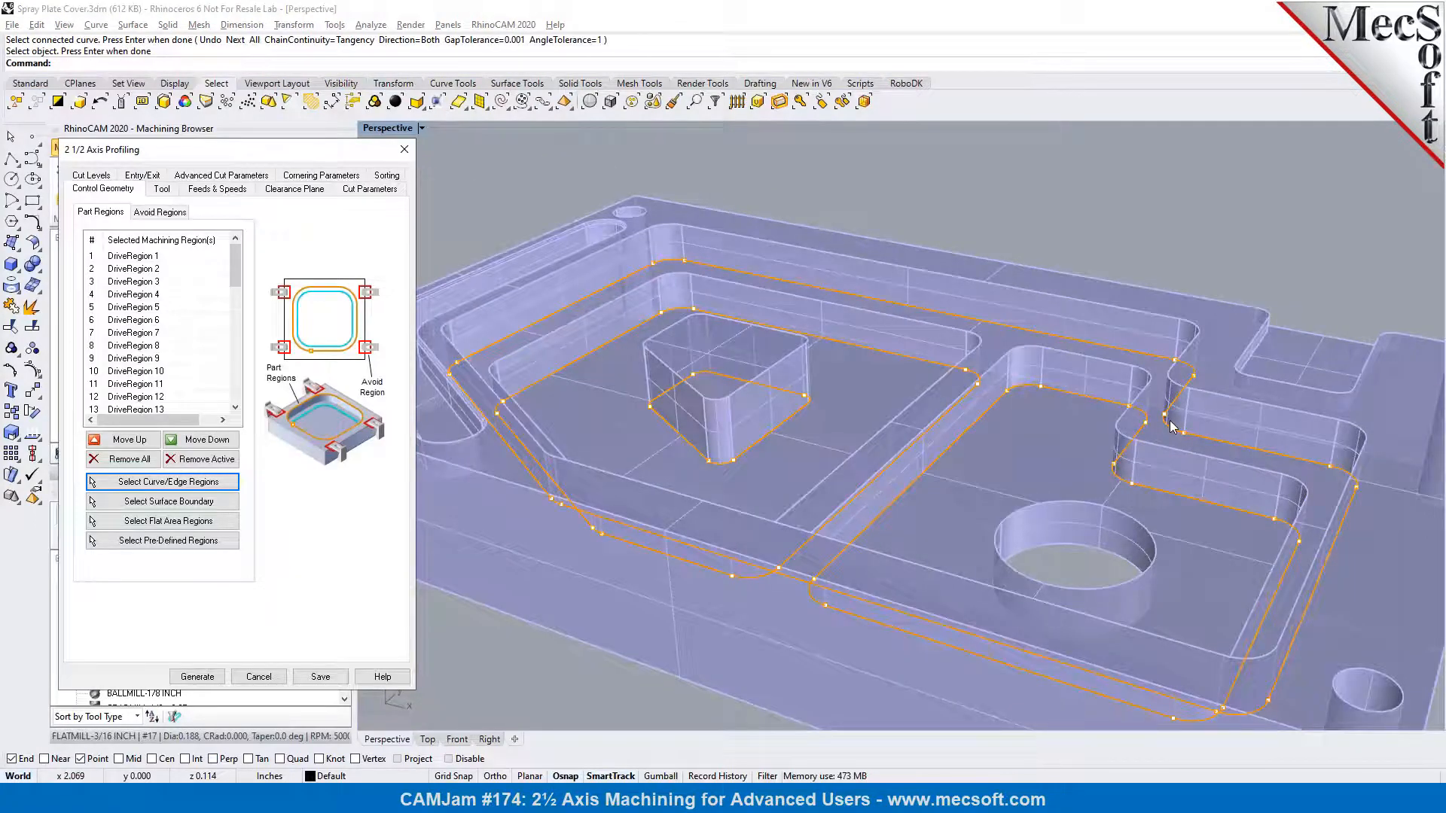
Use the FLATMILL-1/4 INCH tool with climb cutting and determine the cutting side using the 3D model
left_click(163, 190)
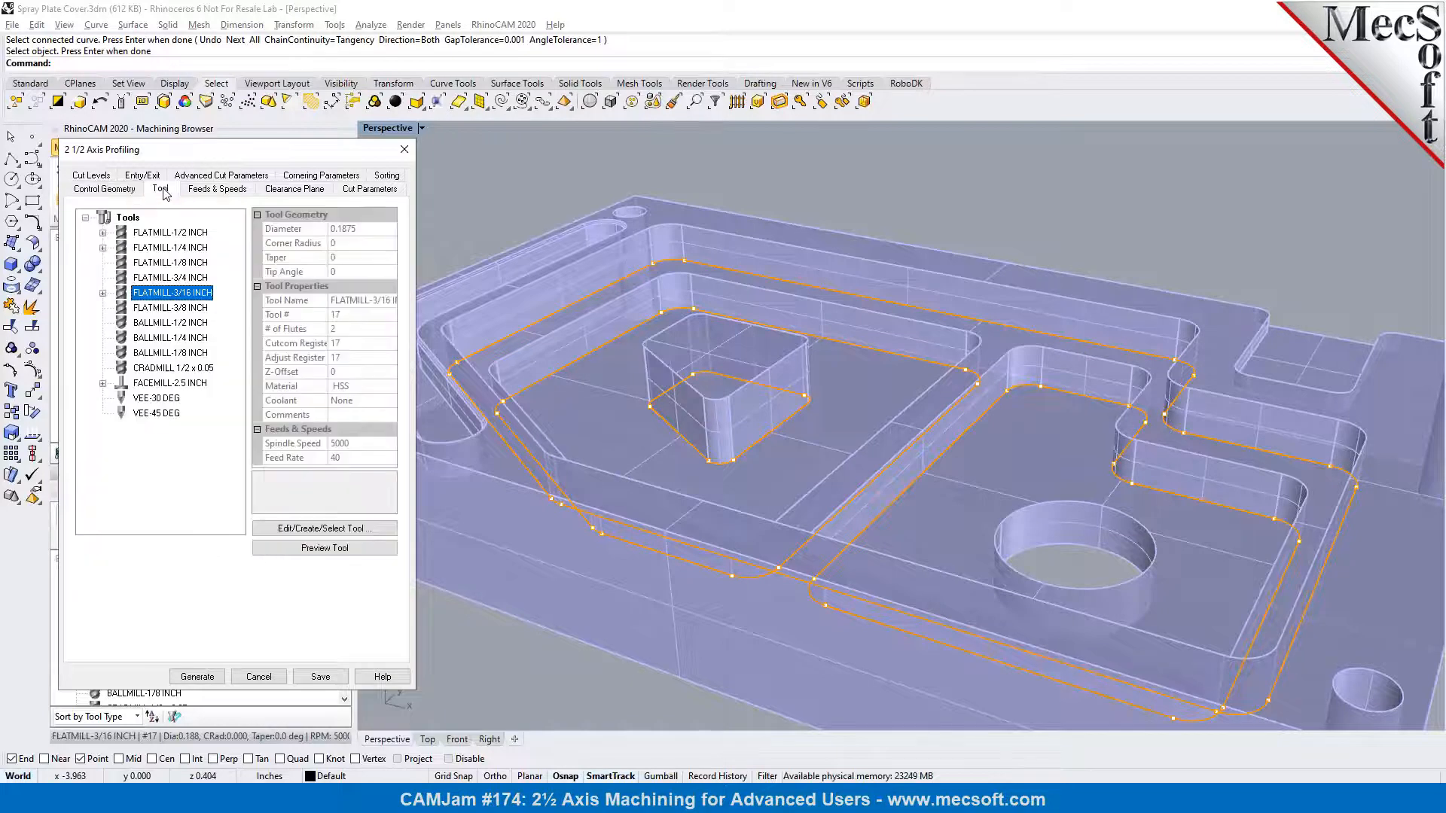
left_click(173, 248)
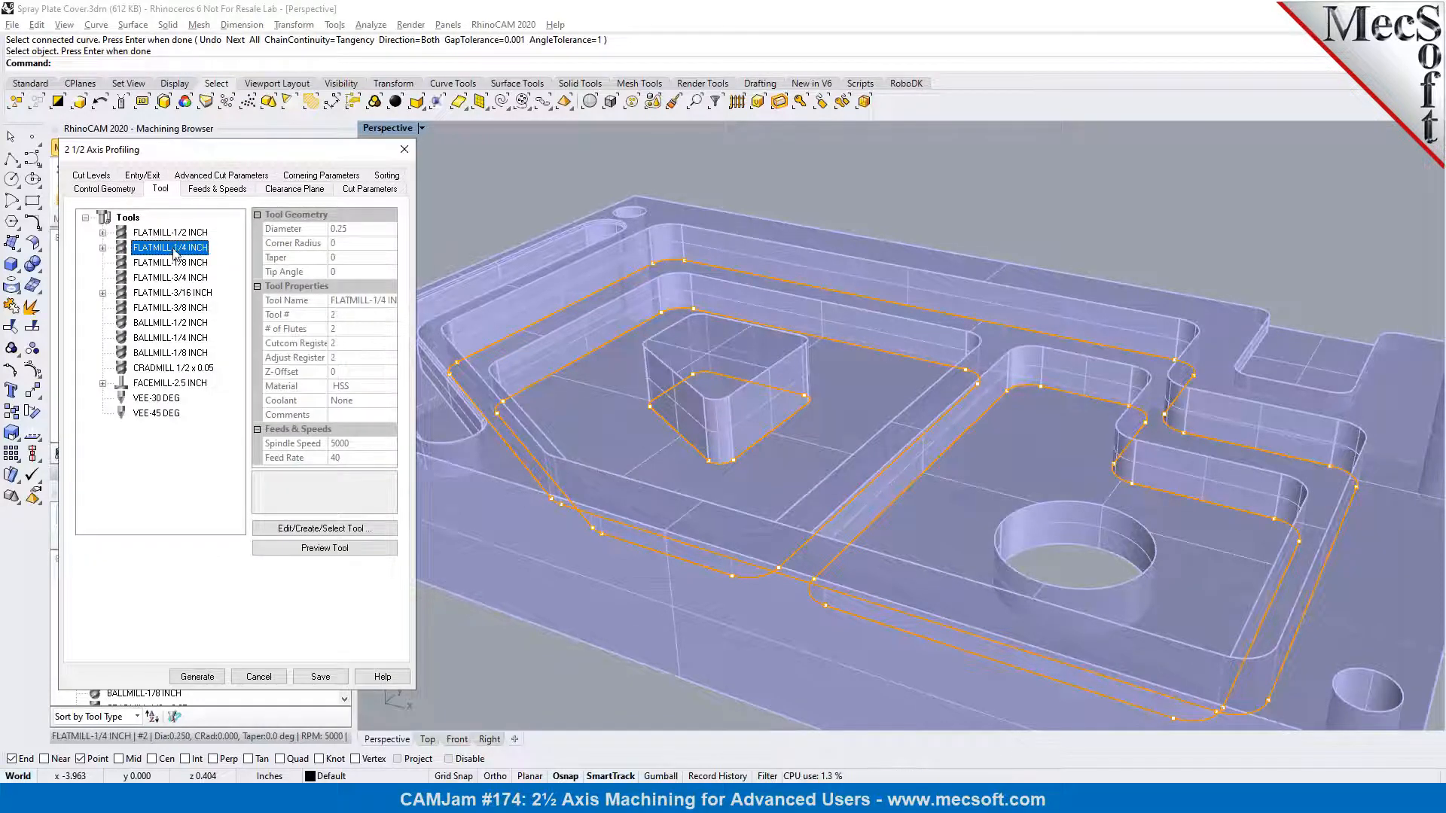
left_click(369, 190)
left_click(136, 317)
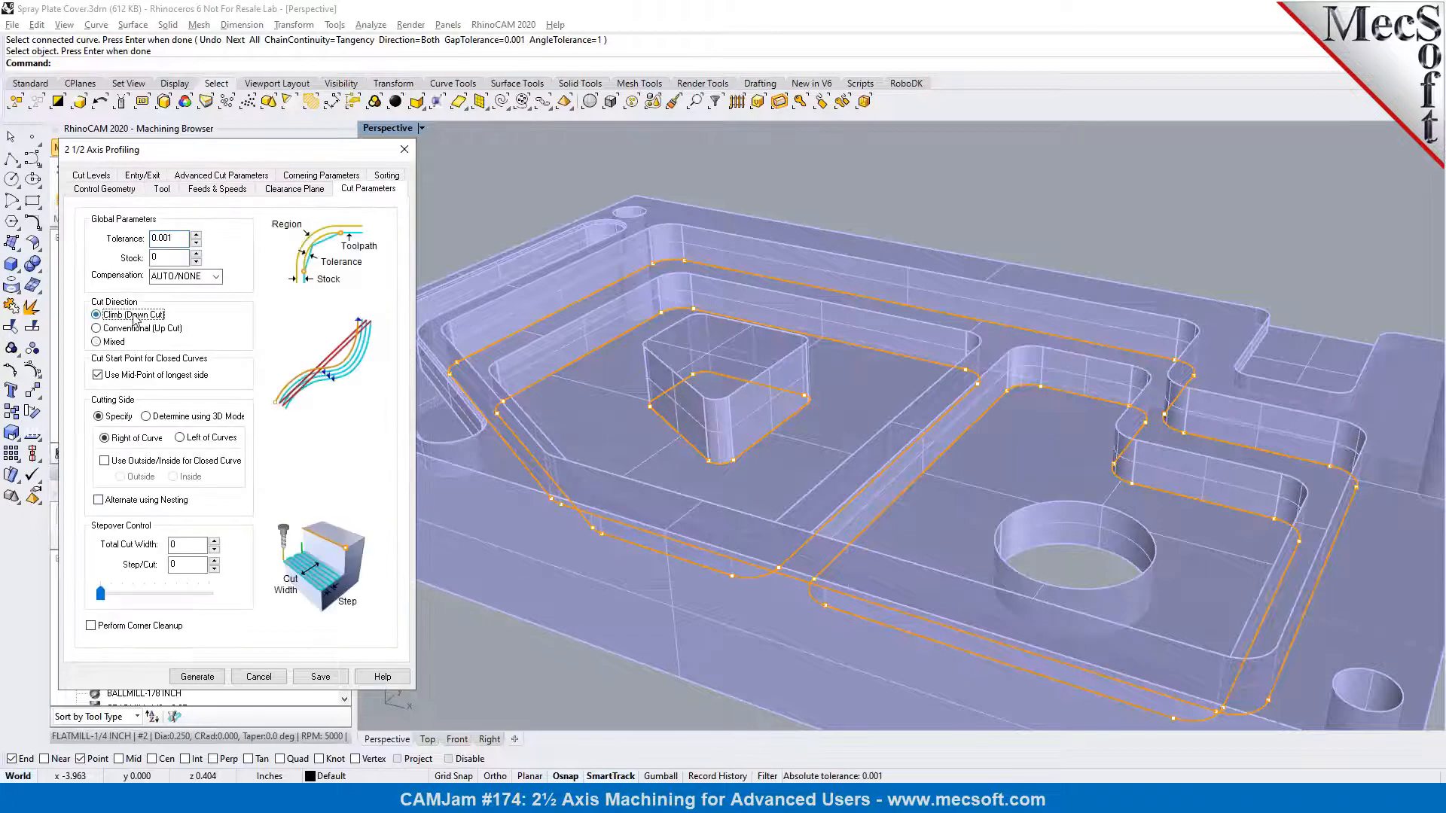
left_click(163, 420)
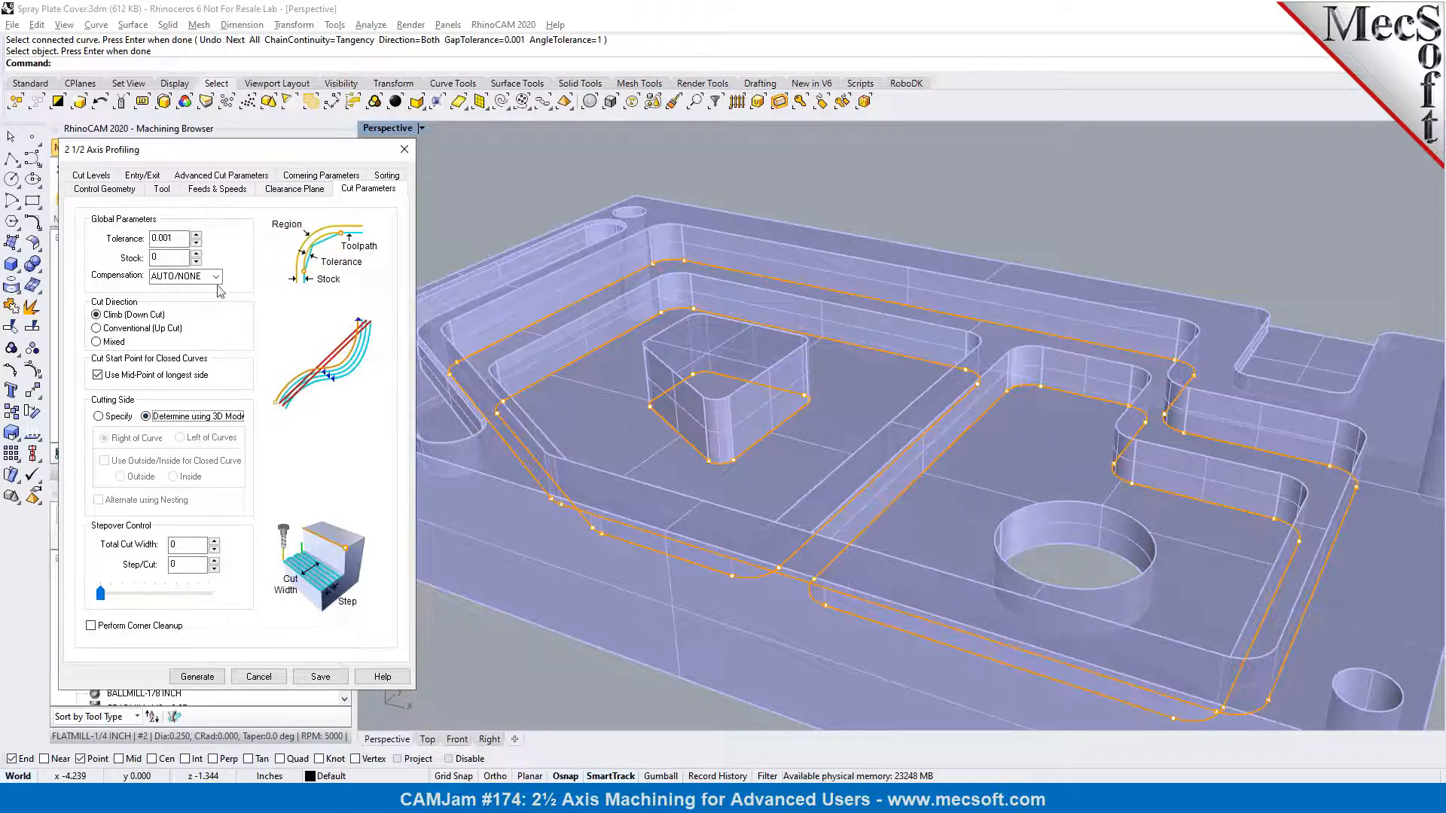
Set the cut geometry location to At Bottom and generate the profiling toolpath
left_click(106, 178)
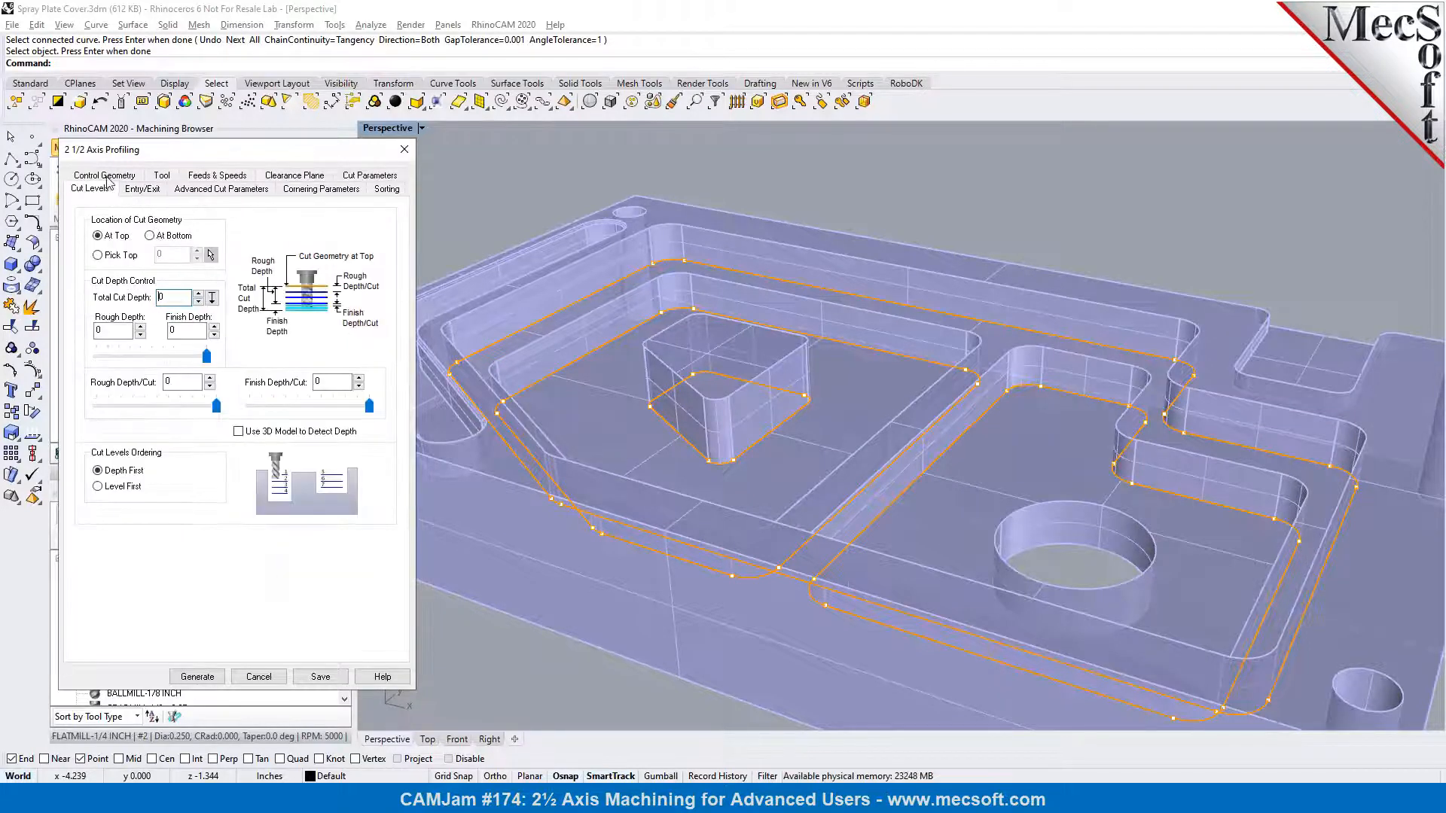
left_click(162, 238)
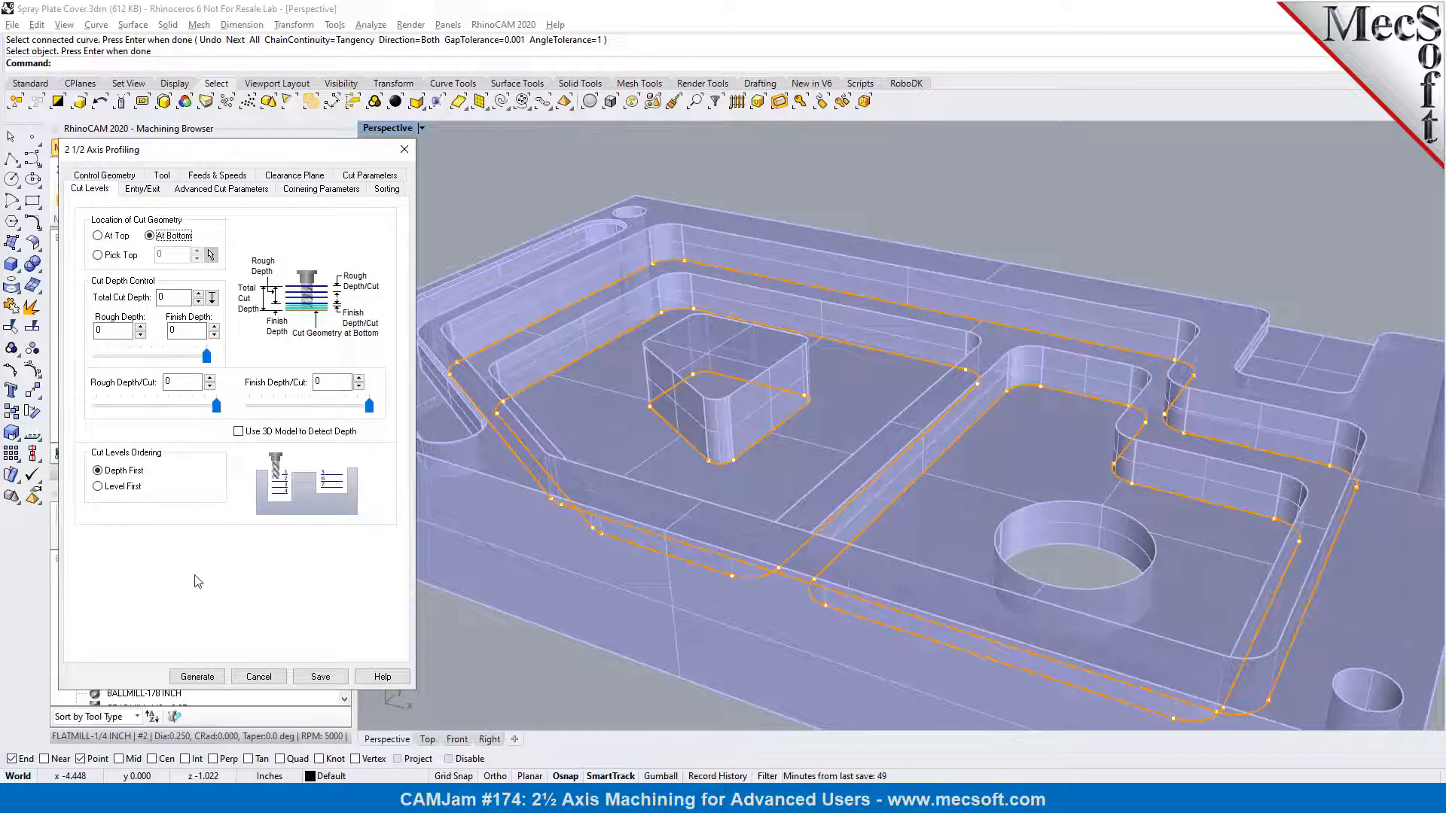
left_click(198, 677)
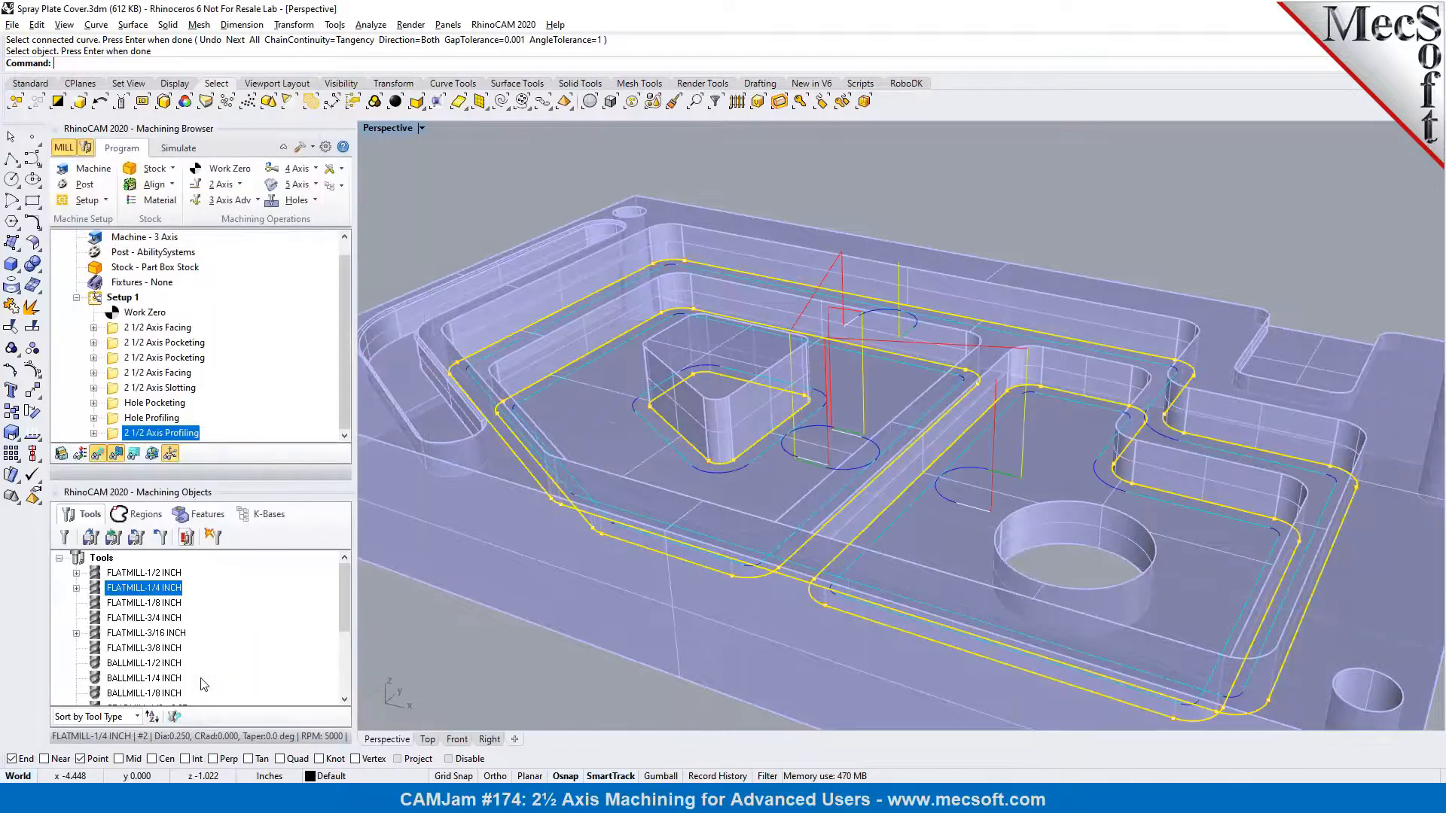
Inspect the profiling toolpath, simulate the operation, and look over the finished pocket and island walls
right_click_drag(633, 529, 780, 494)
left_click(966, 167)
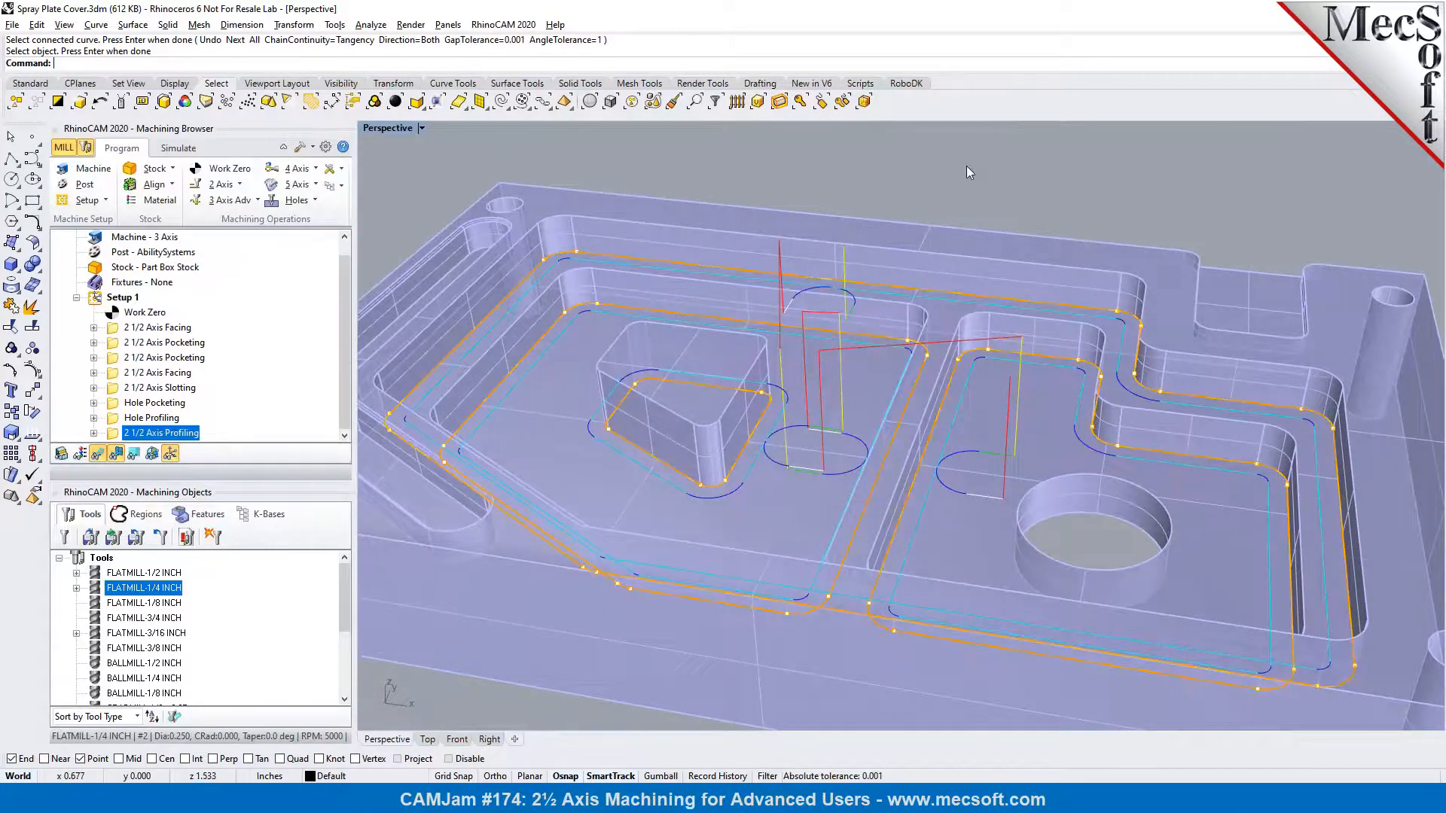
left_click(177, 148)
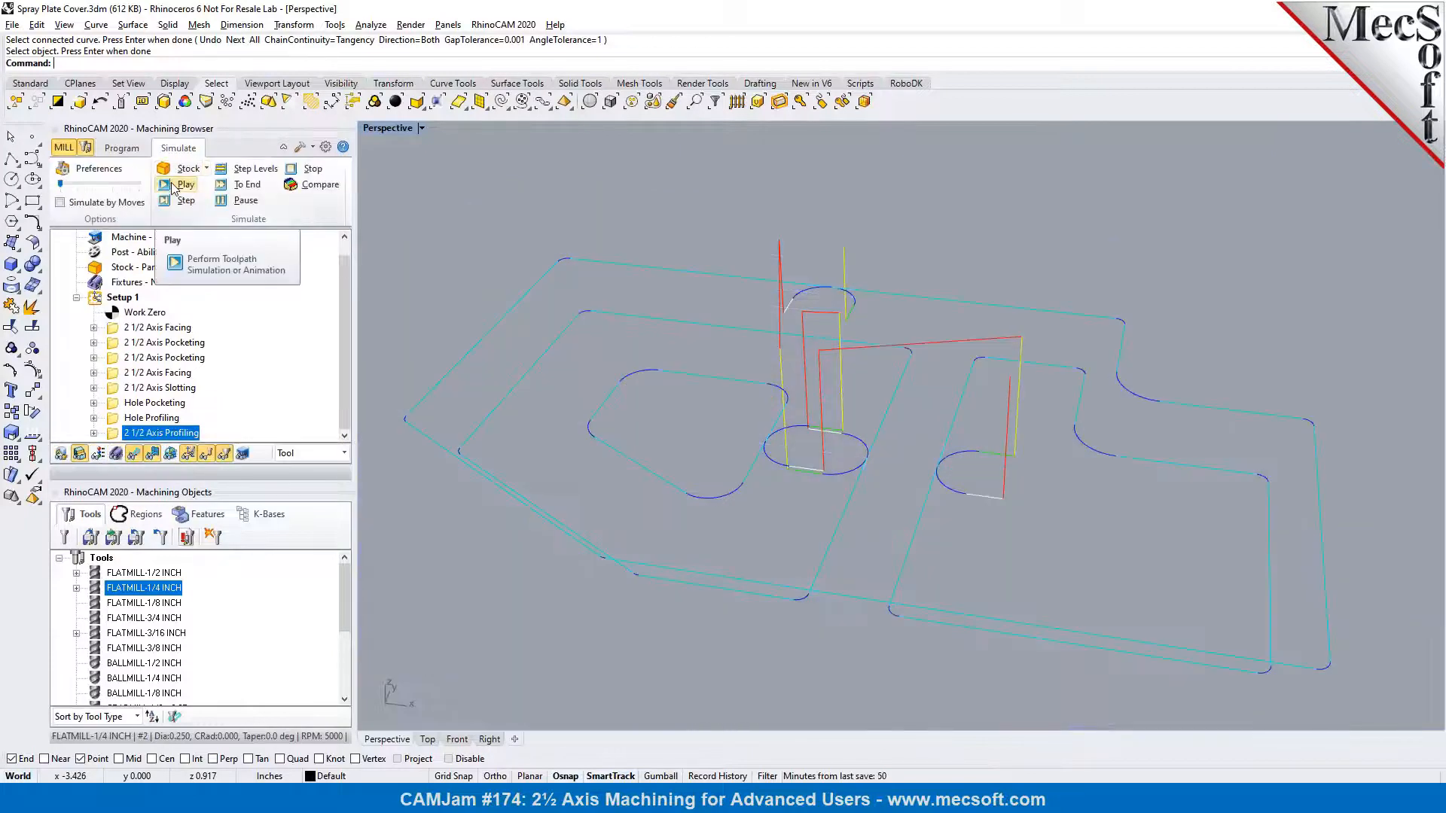
left_click(174, 186)
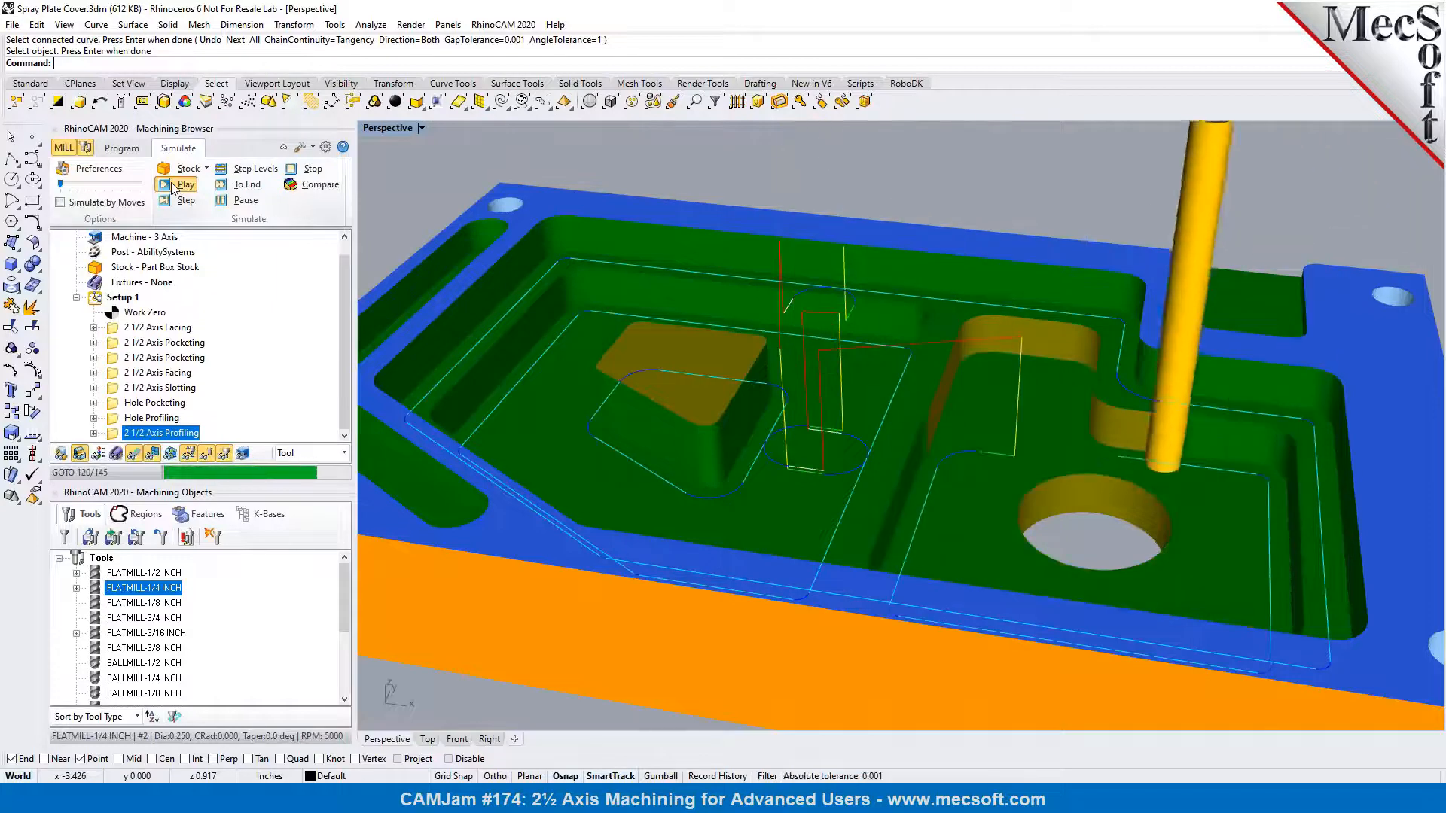
mouse_move(757, 421)
right_mouse_down()
mouse_move(693, 407)
mouse_move(708, 399)
mouse_move(678, 410)
mouse_move(731, 413)
right_mouse_up()
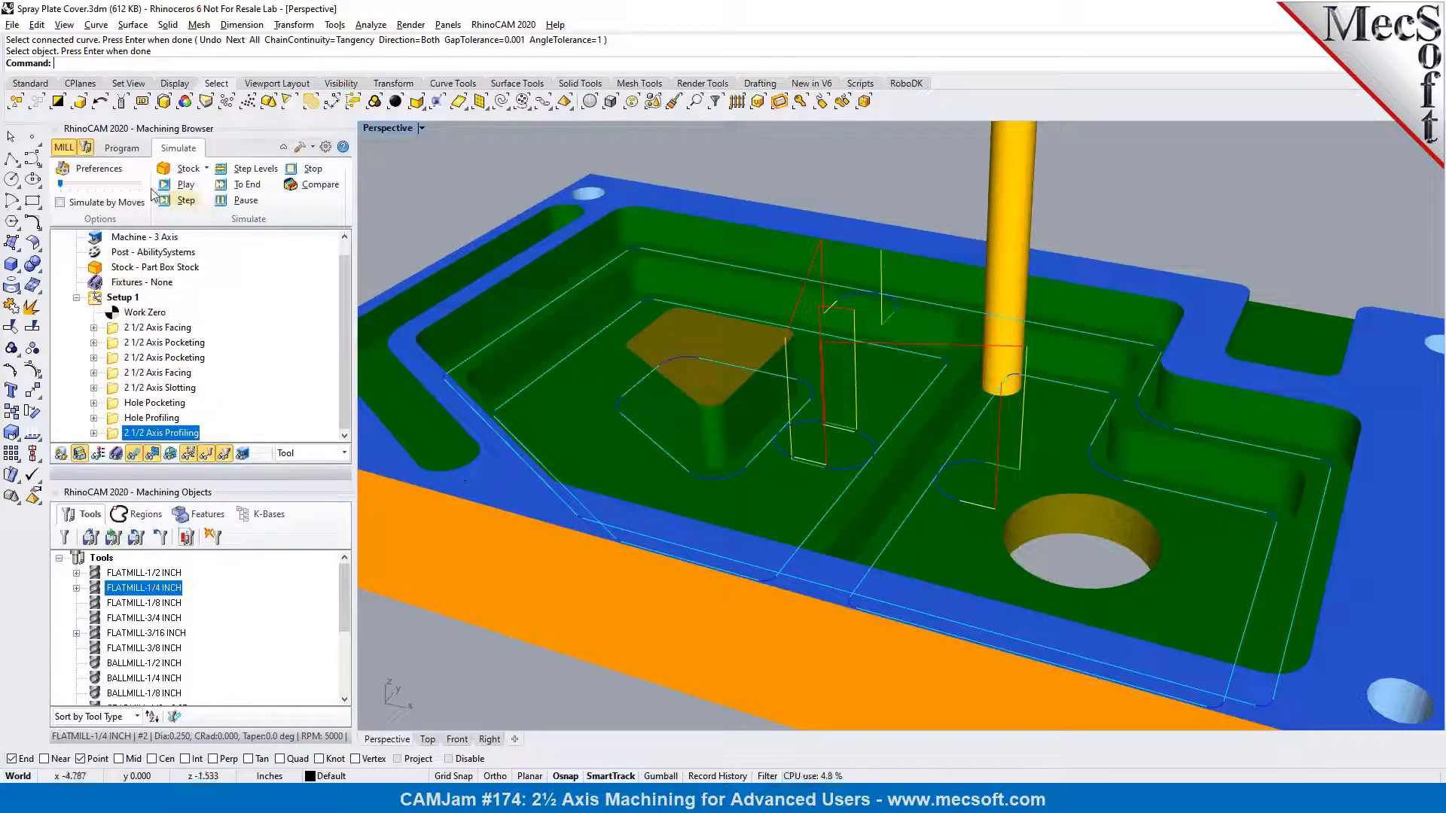
Reopen the 2 1/2 axis profiling operation for editing and set its cutter compensation to AUTO/ON
left_click(123, 148)
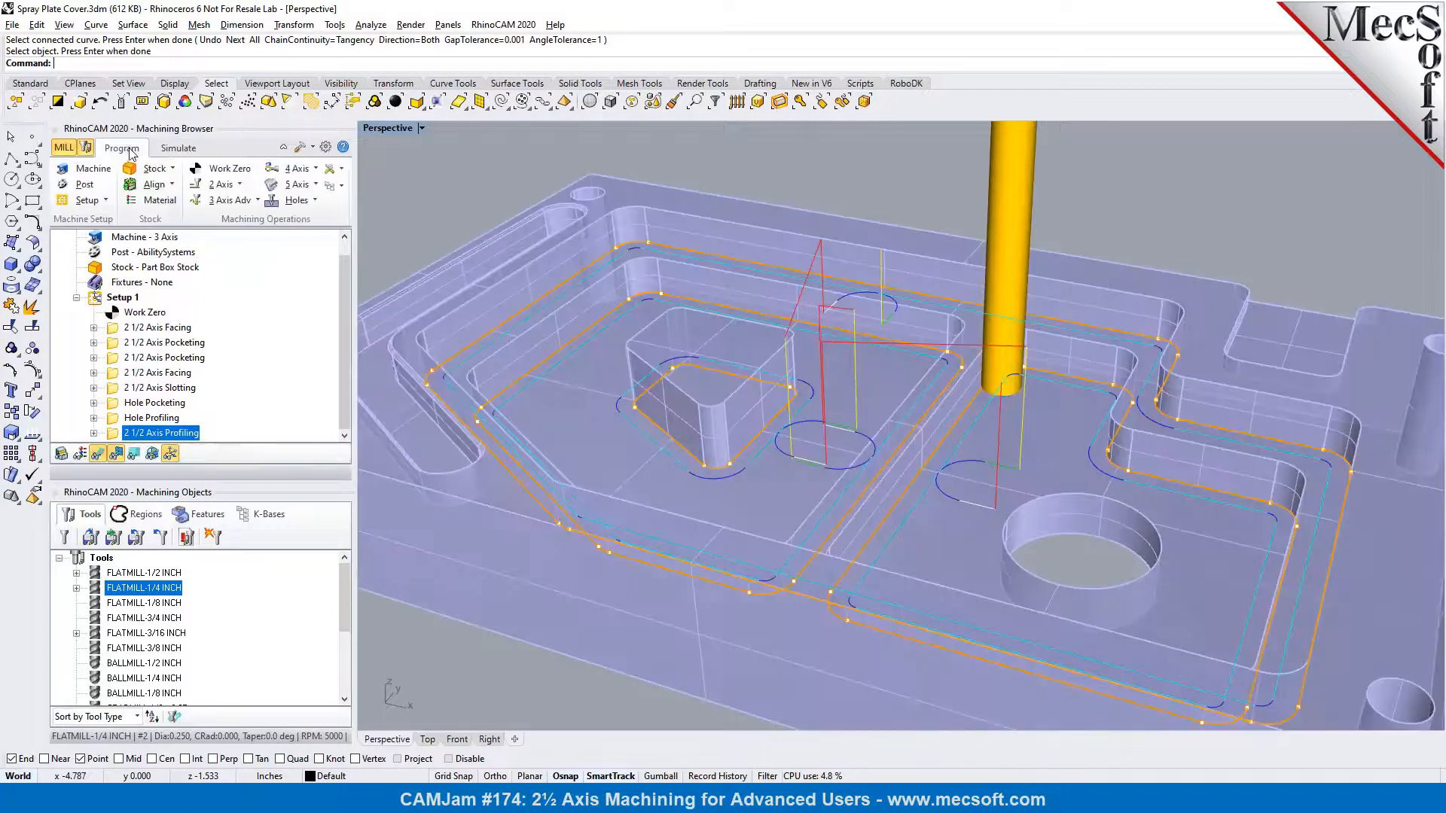
double_click(114, 436)
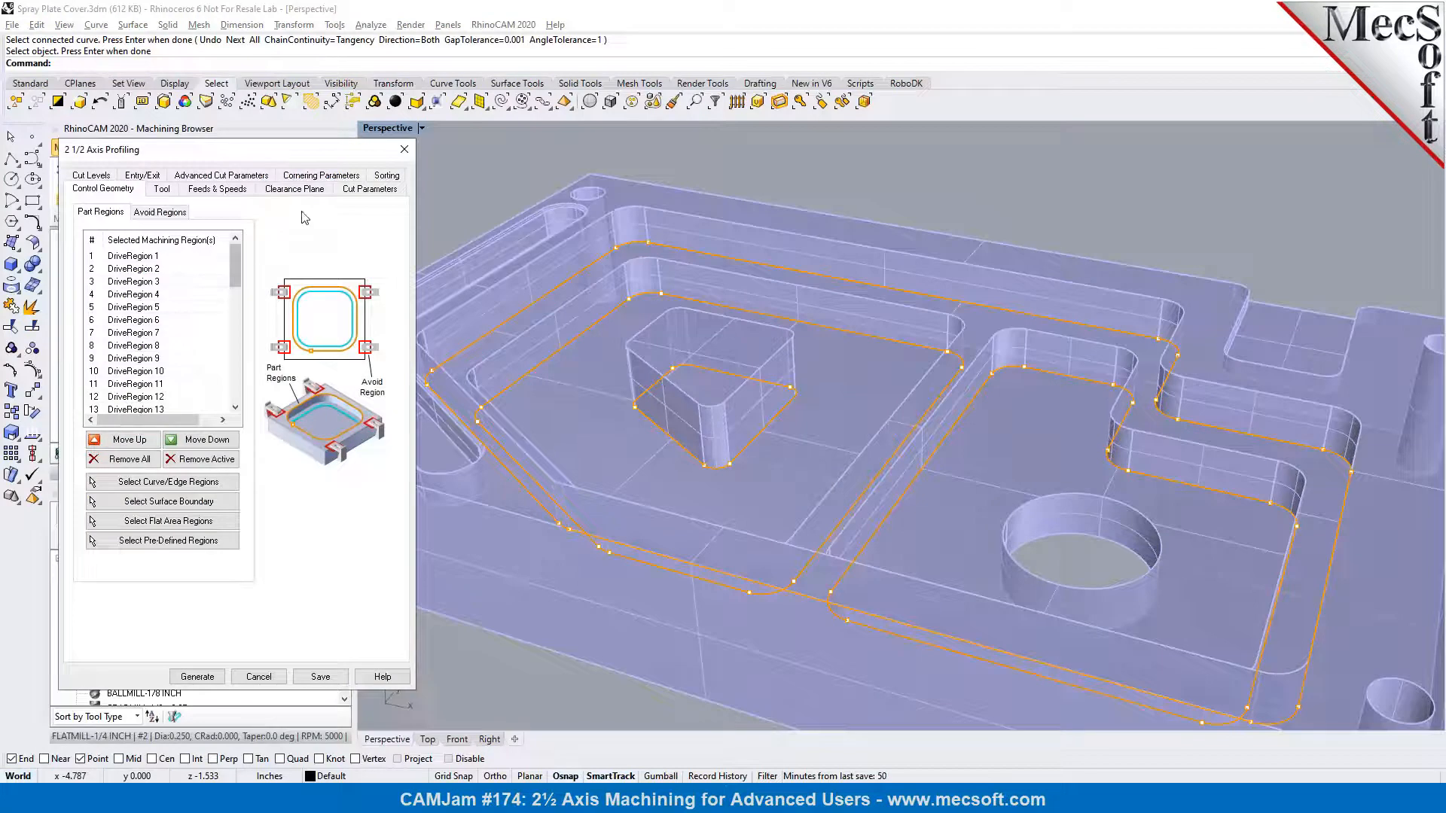
left_click(355, 192)
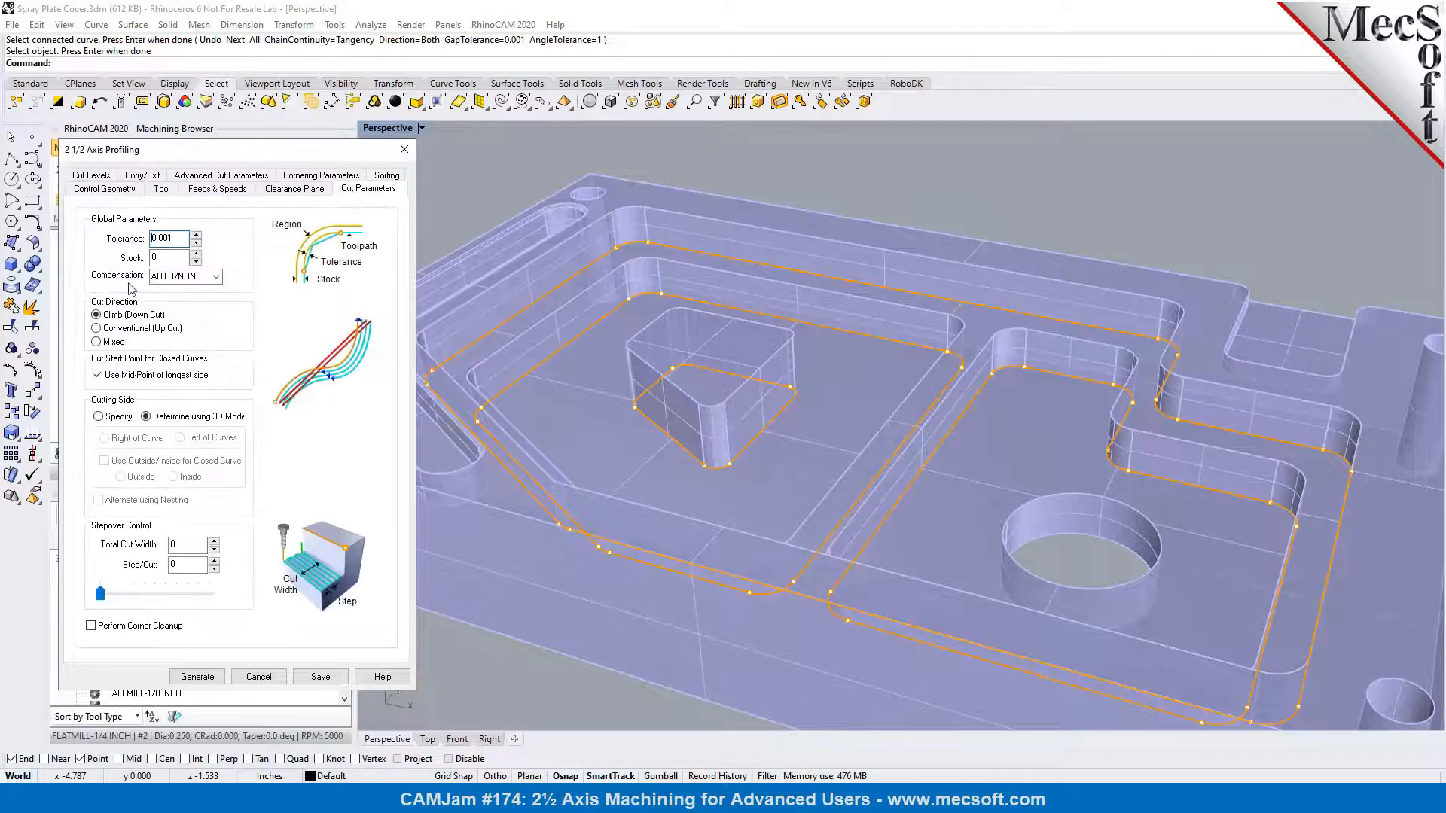
left_click(215, 278)
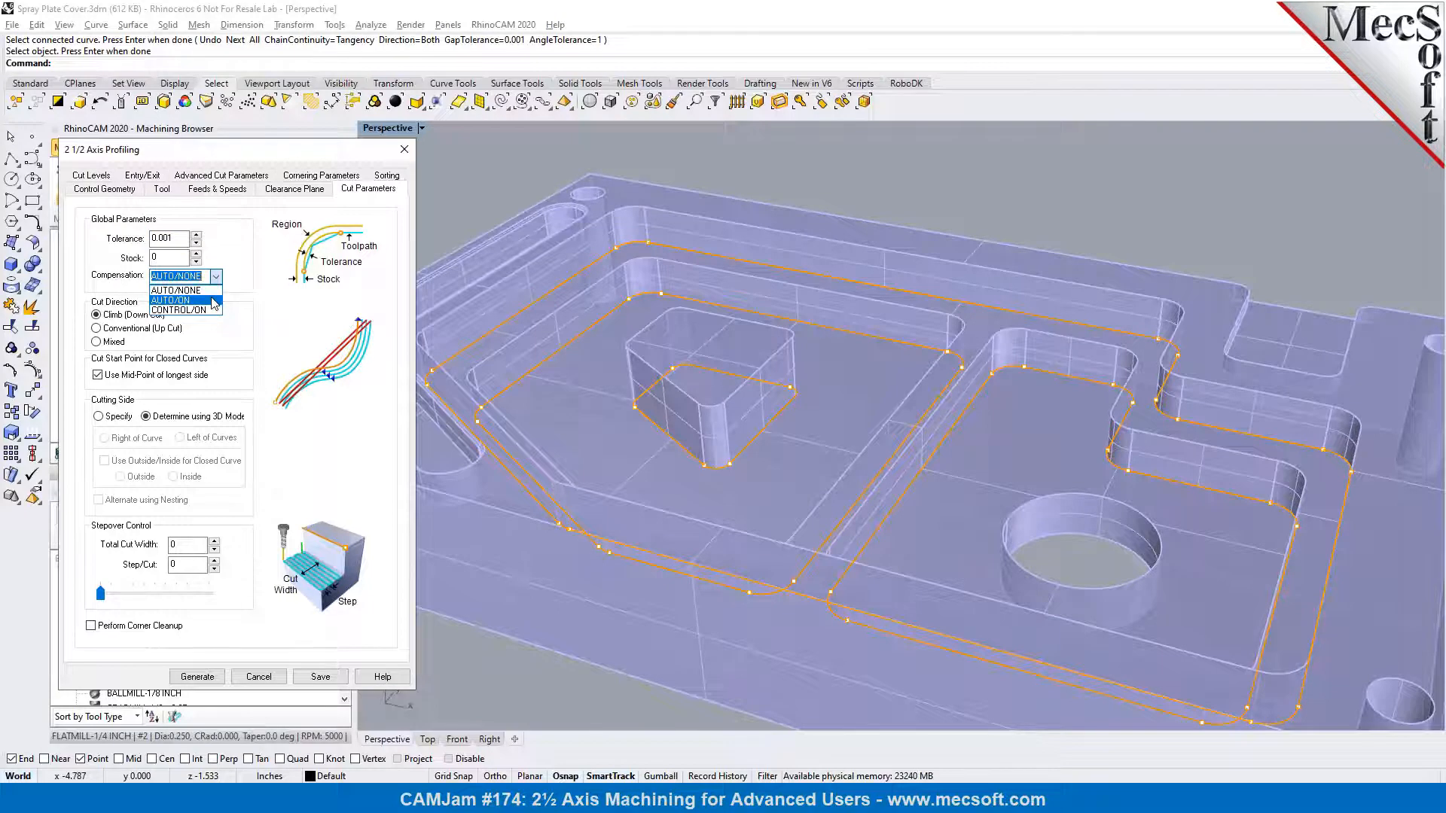
left_click(215, 301)
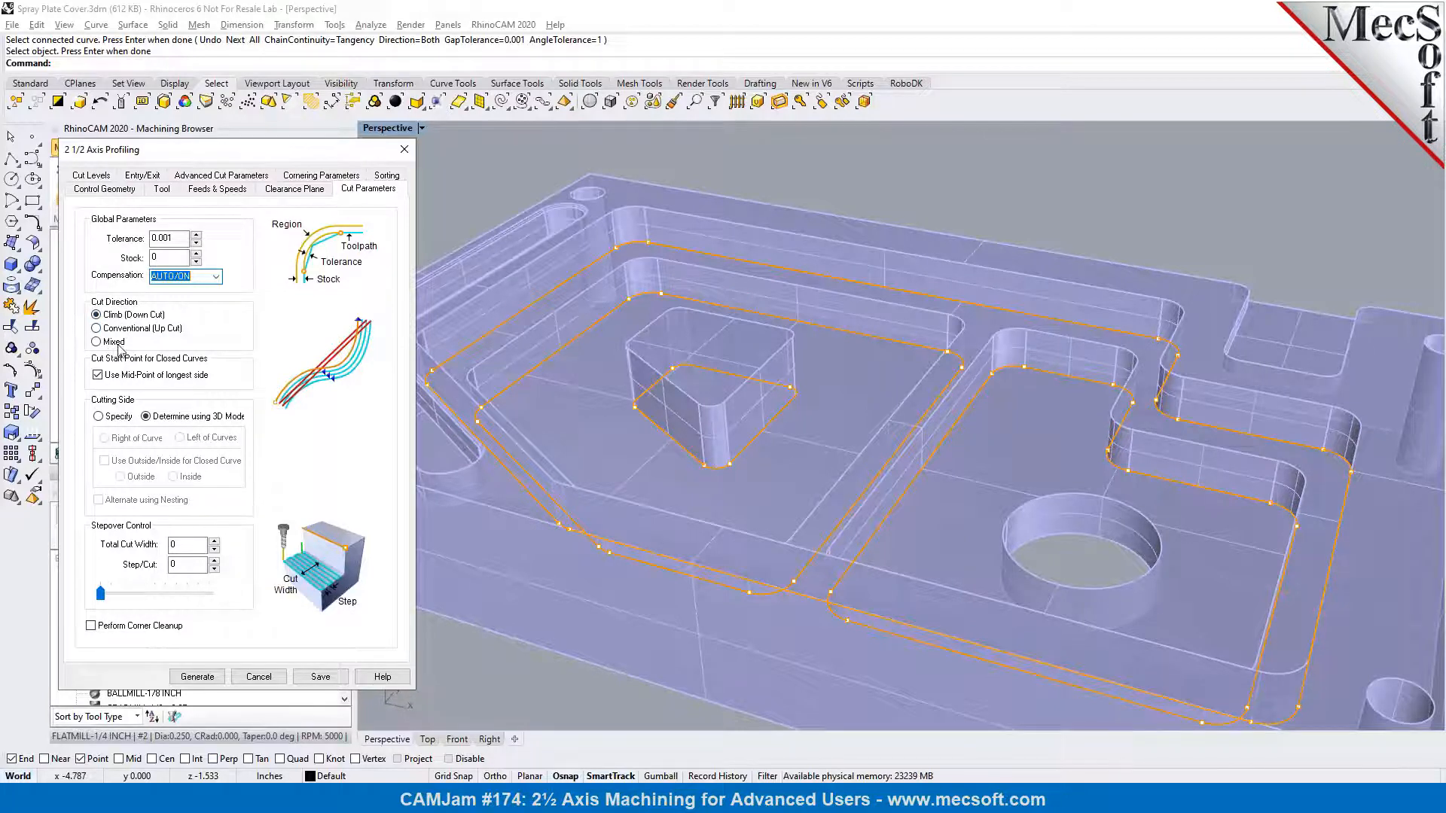
Switch the profiling engage and retract motions to linear and set the engage length to 0.25
left_click(155, 178)
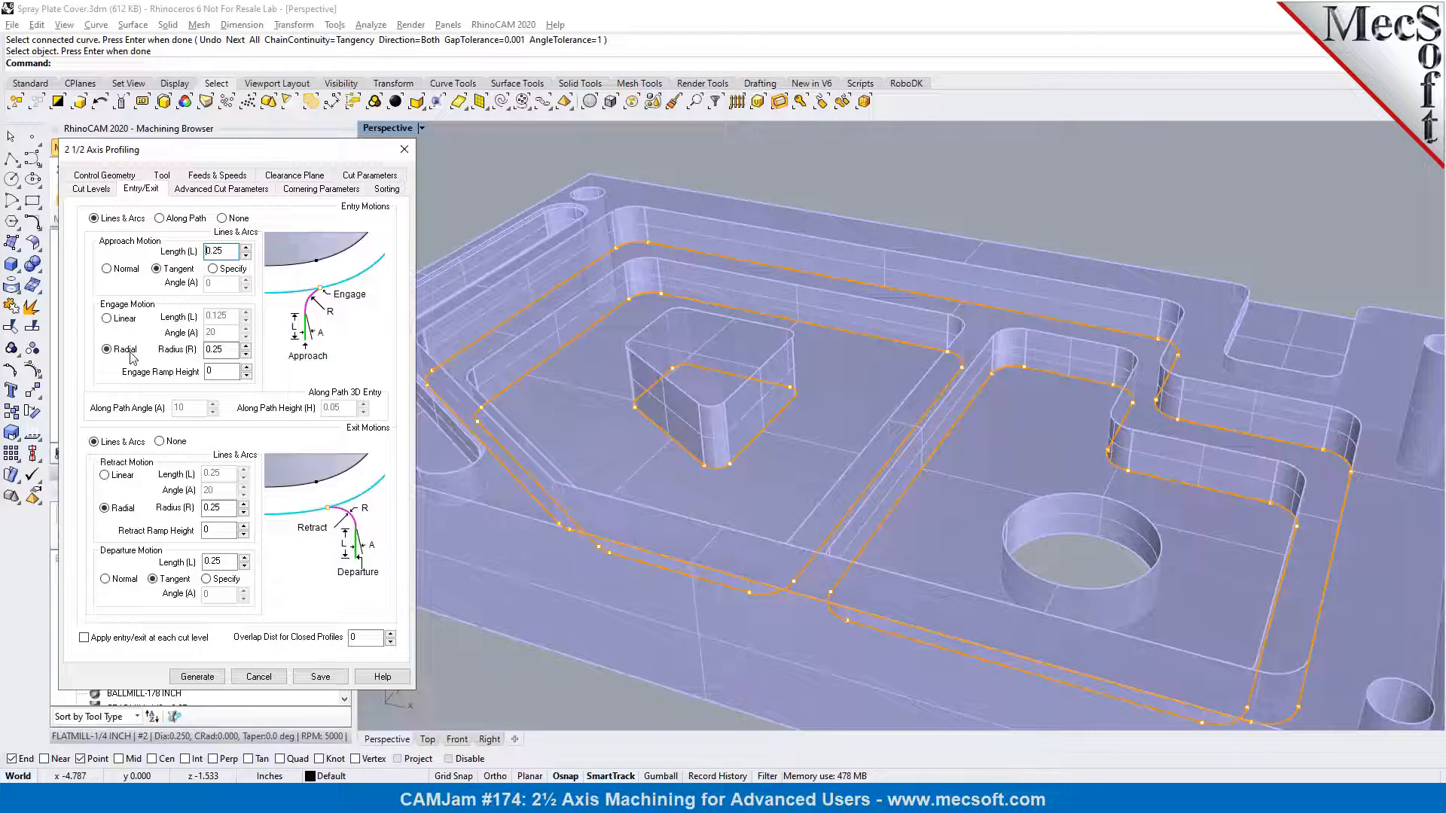
left_click(106, 317)
left_click(124, 482)
left_click(217, 316)
key("BackSpace")
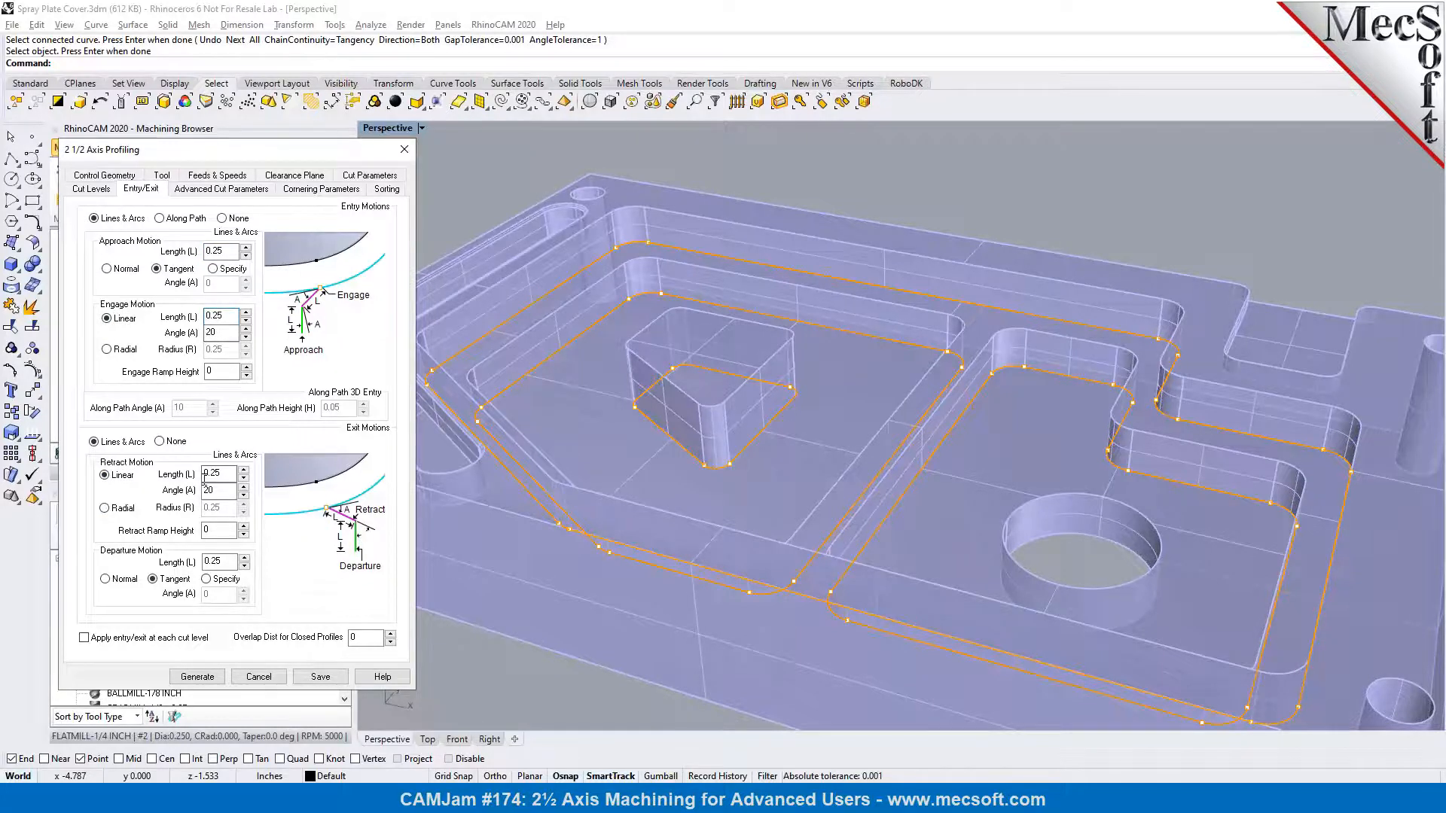
Generate the profiling toolpath, and reopen the operation to review its cutter compensation without changing it
left_click(198, 677)
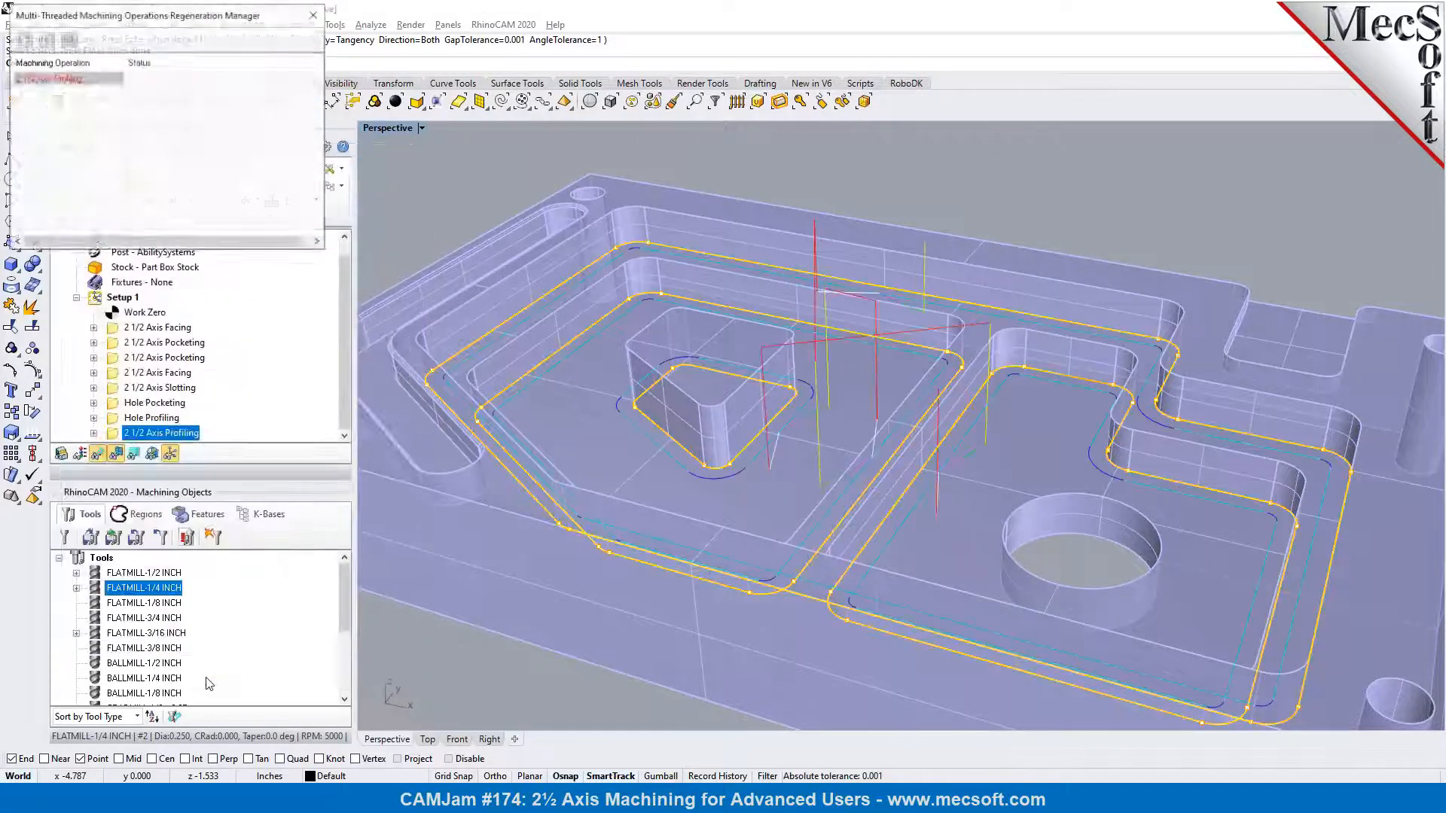
right_click_drag(805, 452, 866, 457)
double_click(112, 435)
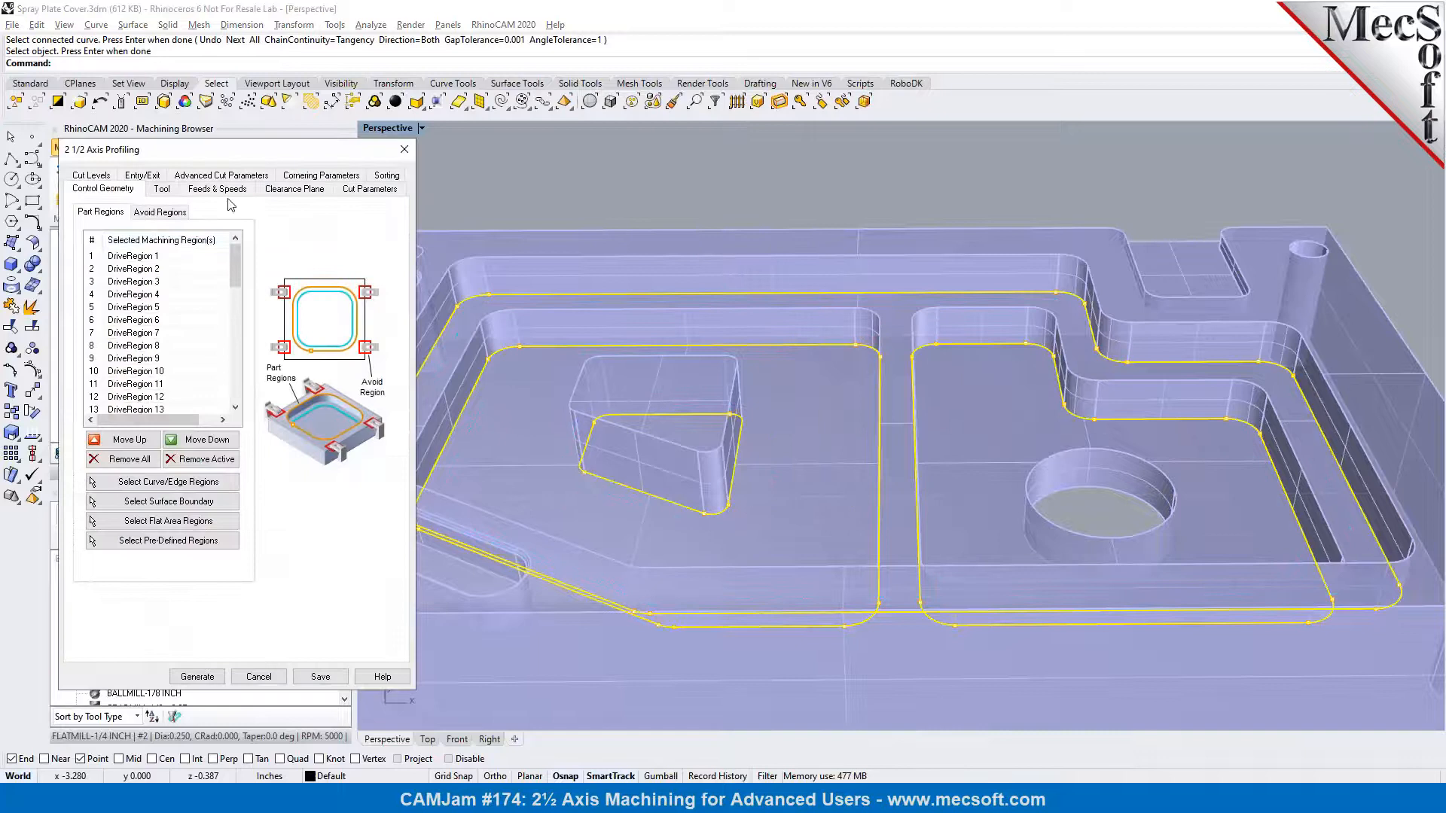
left_click(367, 190)
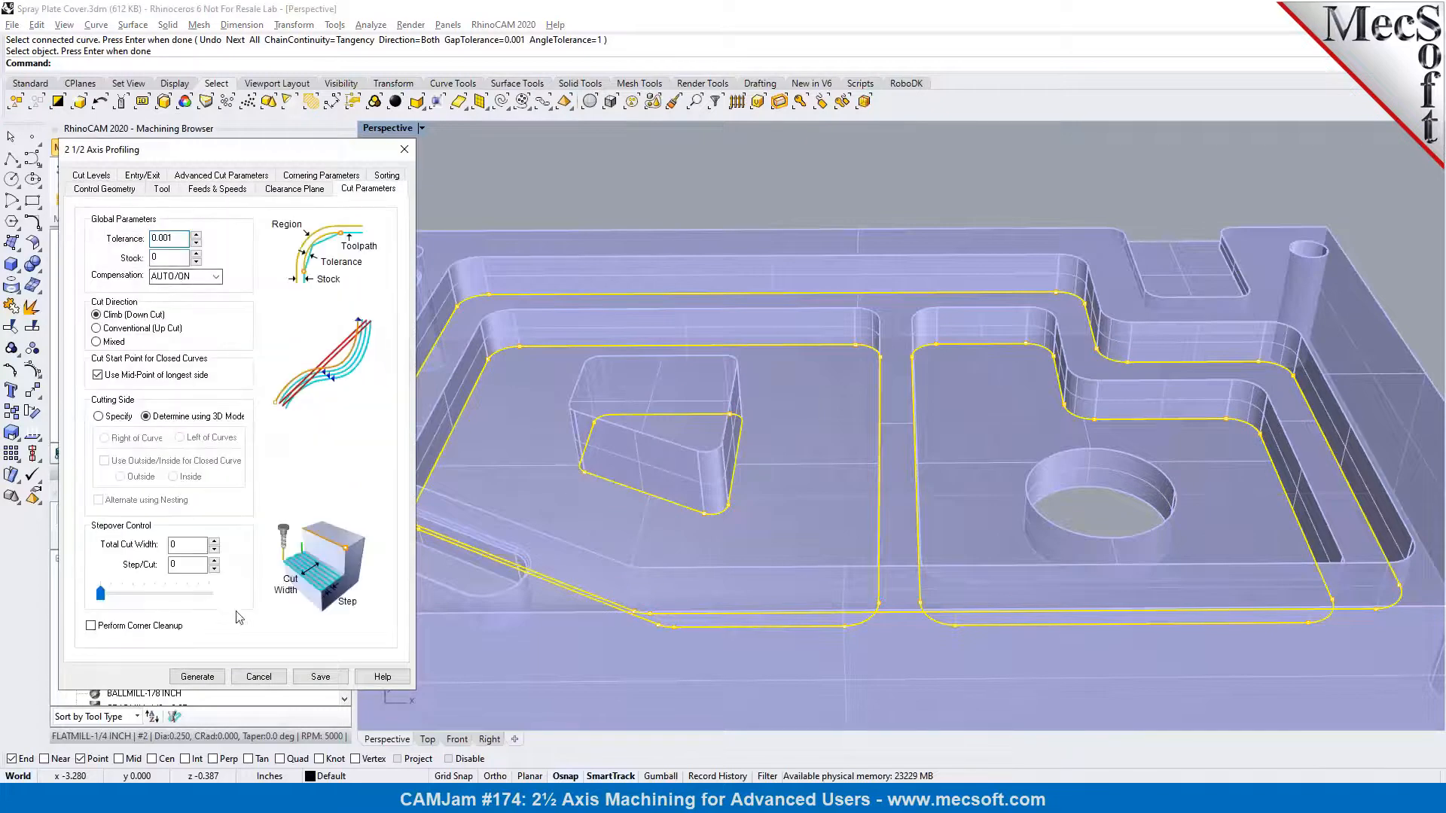
left_click(253, 678)
Post-process the 2 1/2 Axis Profiling operation with the Haas post to Spray Plate Cover_2 1_2 Axis Profiling.nc
left_click(169, 453)
left_click(182, 467)
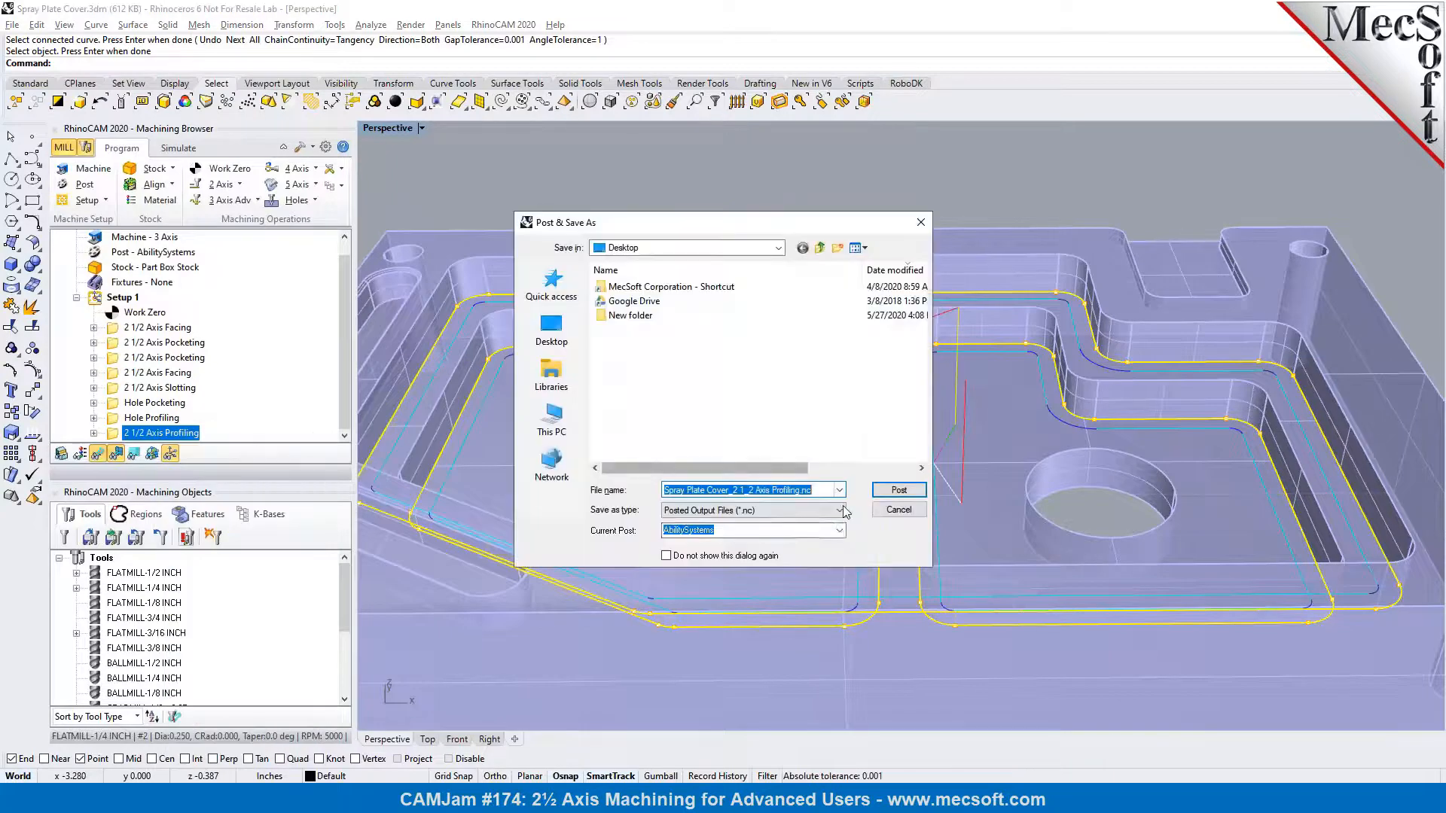
left_click(839, 531)
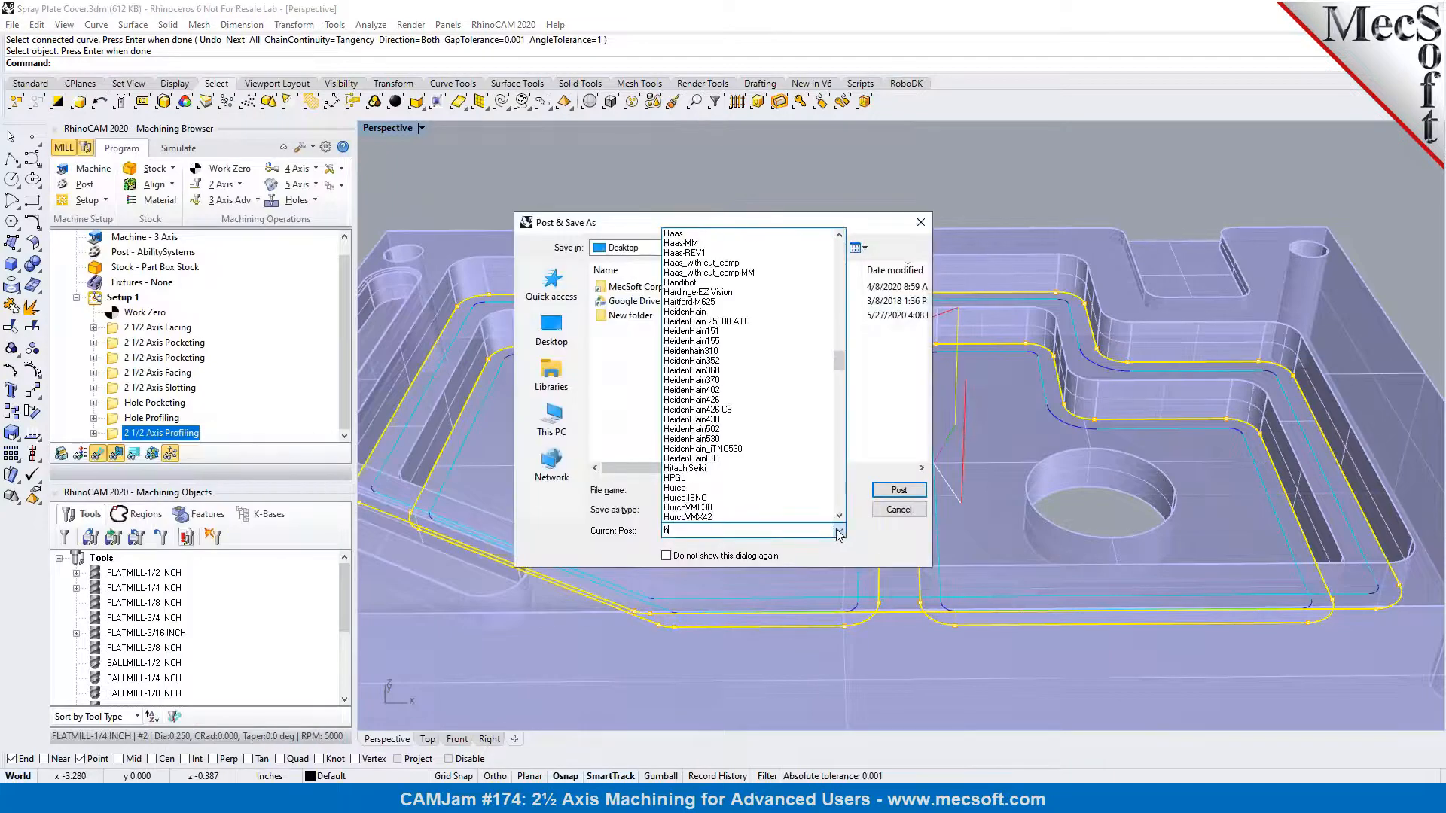
left_click(738, 234)
left_click(898, 489)
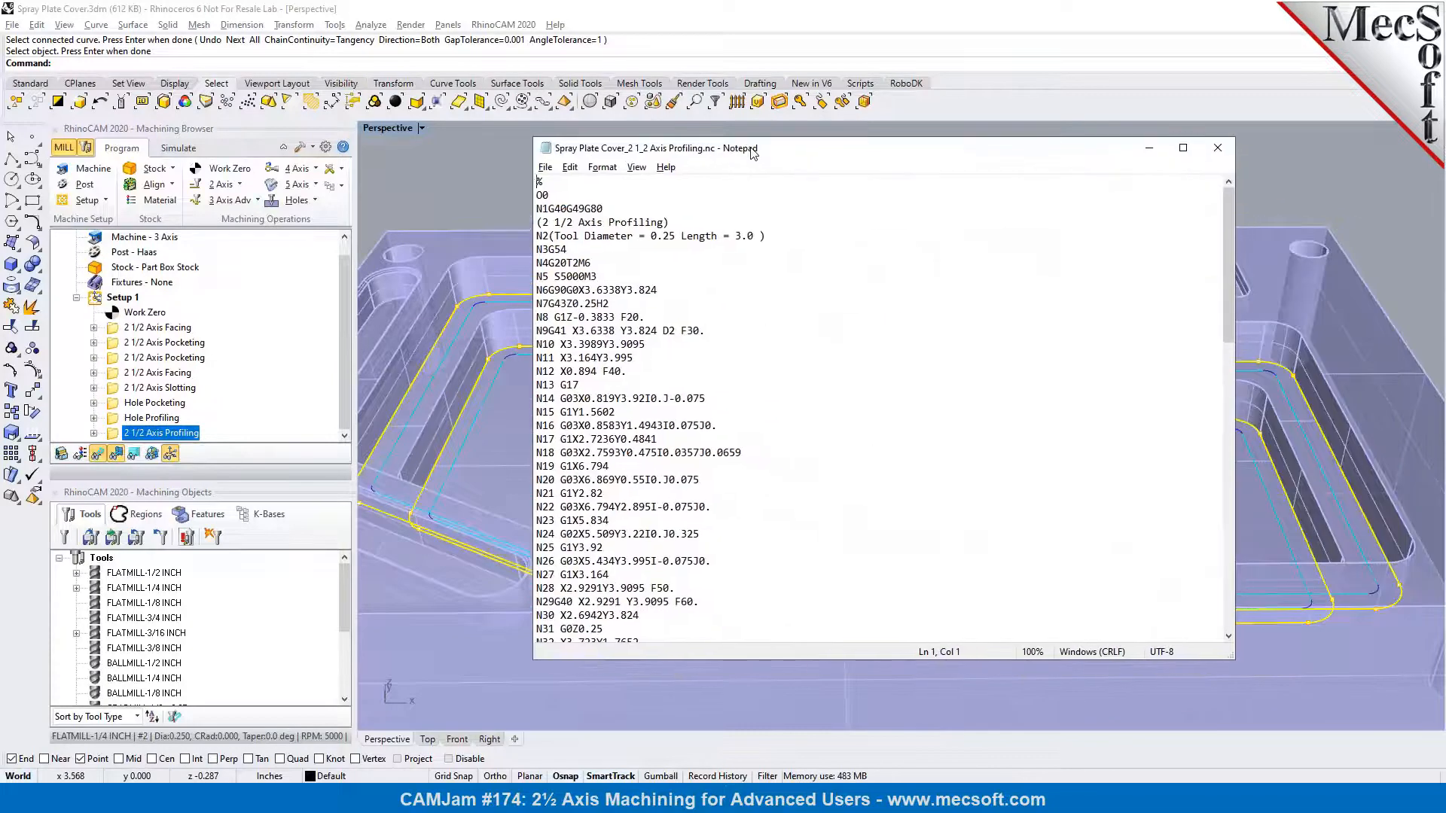
Examine the G41 and G40 cutter compensation lines in the posted G-code, and close the file
left_click_drag(556, 331, 702, 332)
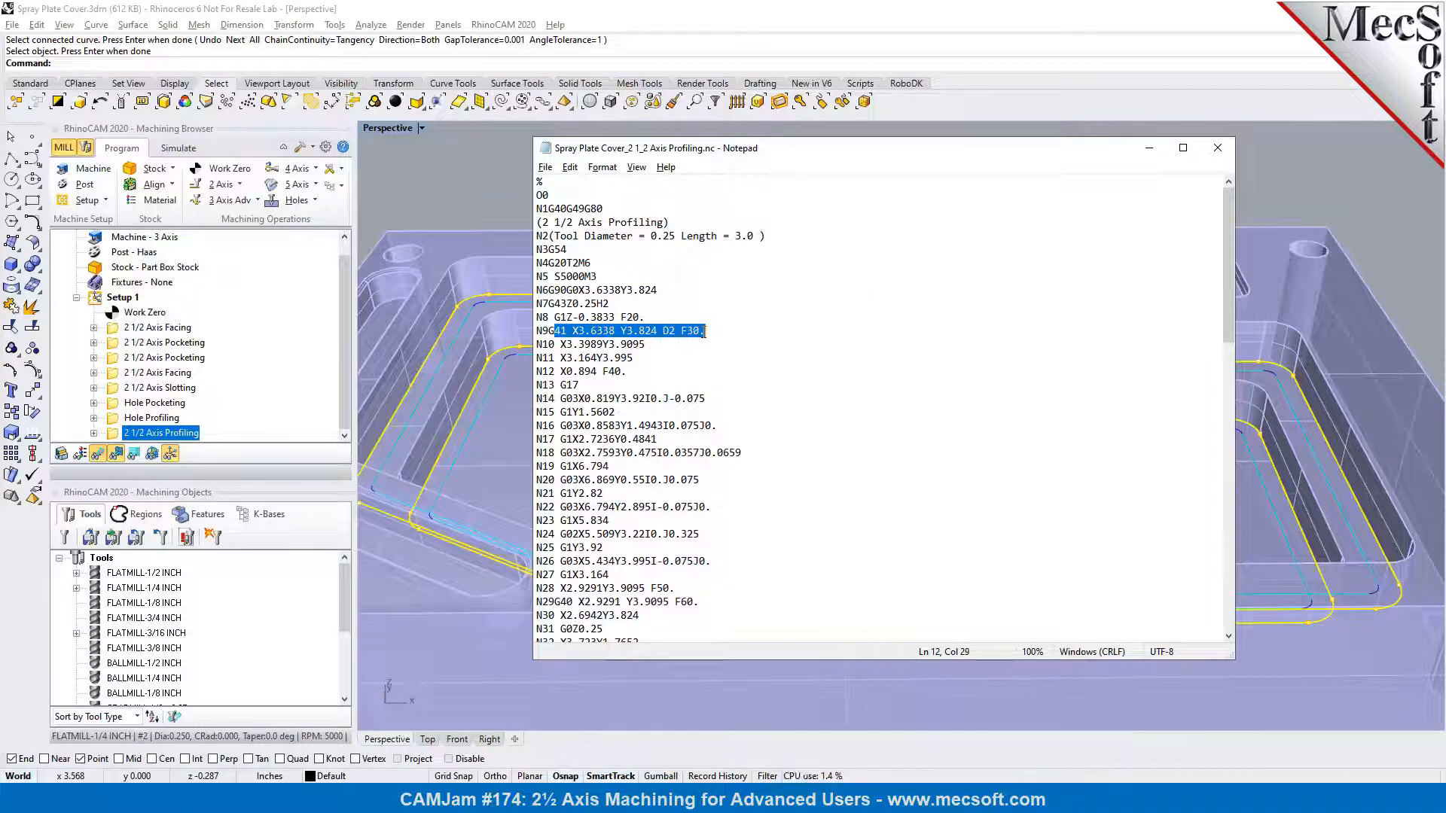
scroll(704, 332, "down", 2)
left_click_drag(558, 525, 693, 524)
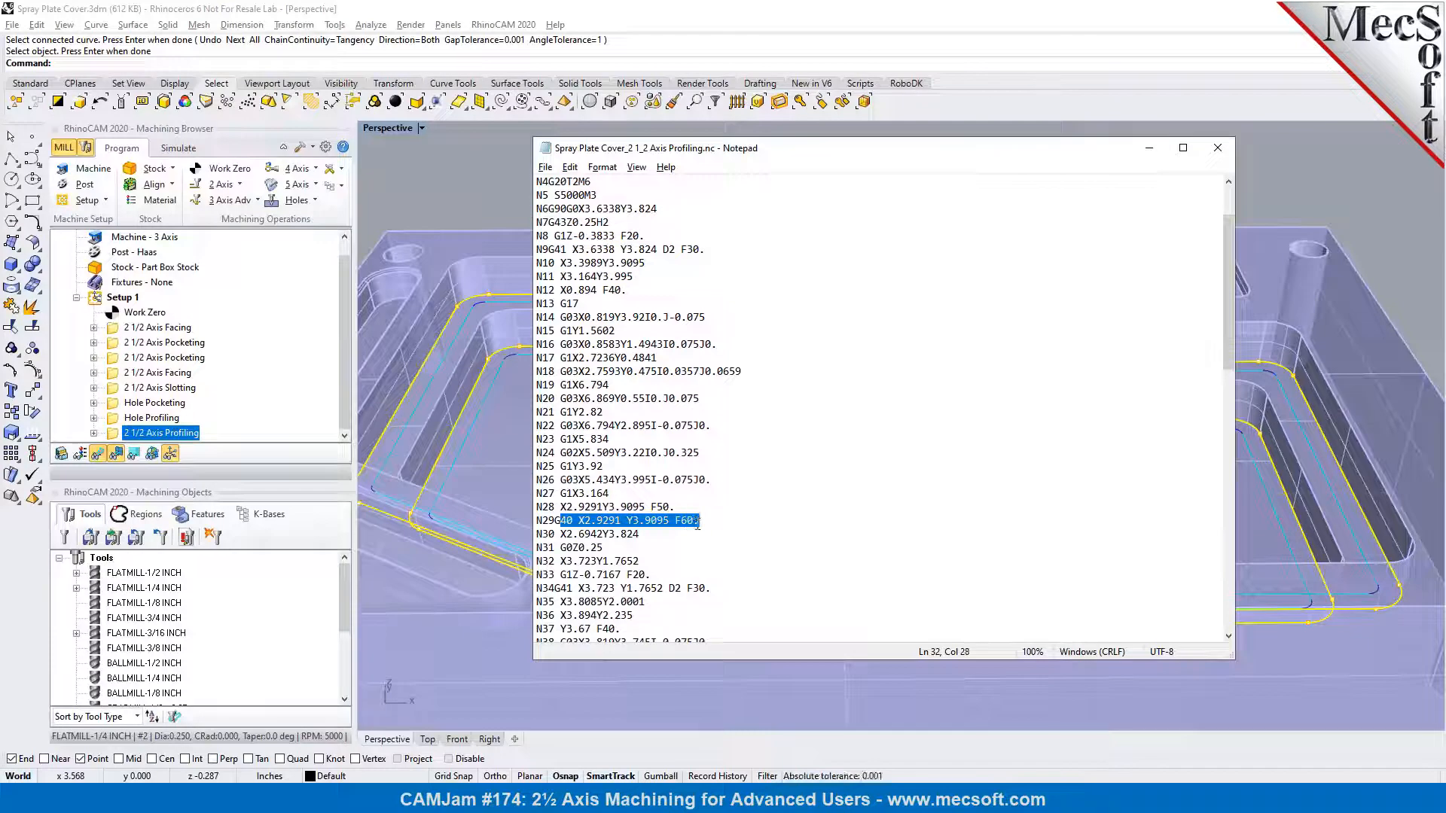
scroll(697, 523, "down", 3)
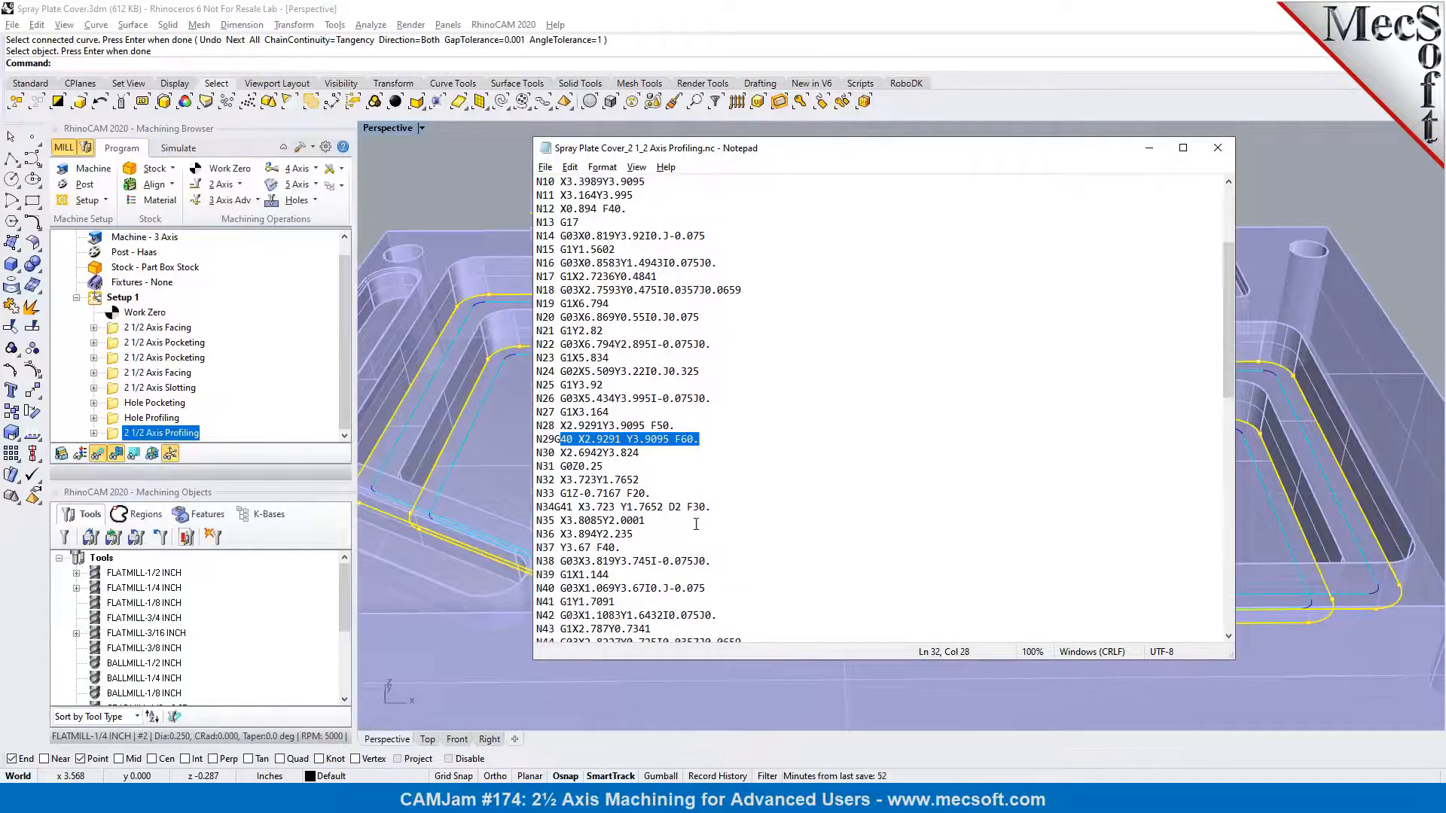
left_click_drag(556, 469, 706, 468)
scroll(707, 470, "down", 4)
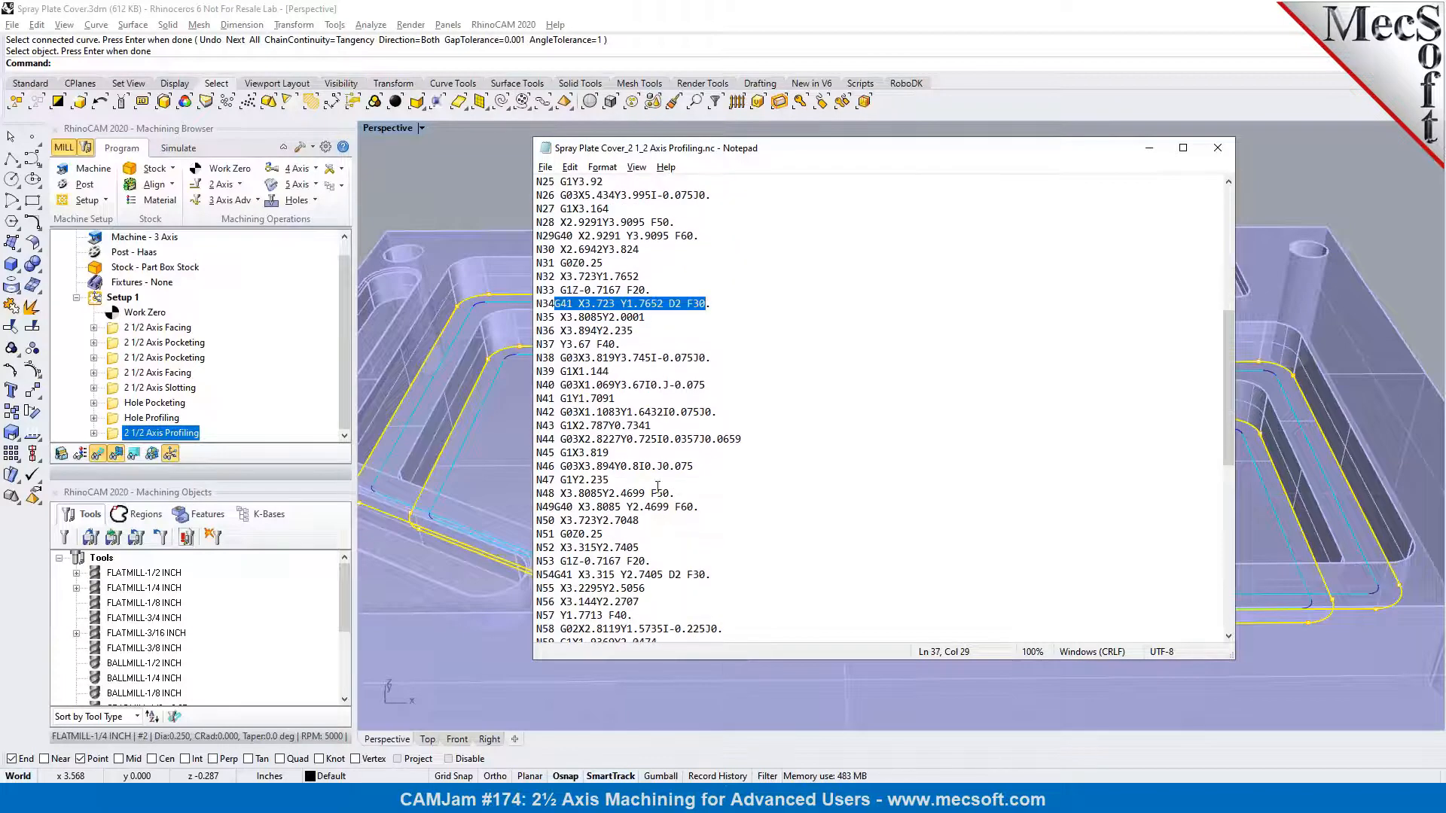
left_click_drag(555, 507, 699, 507)
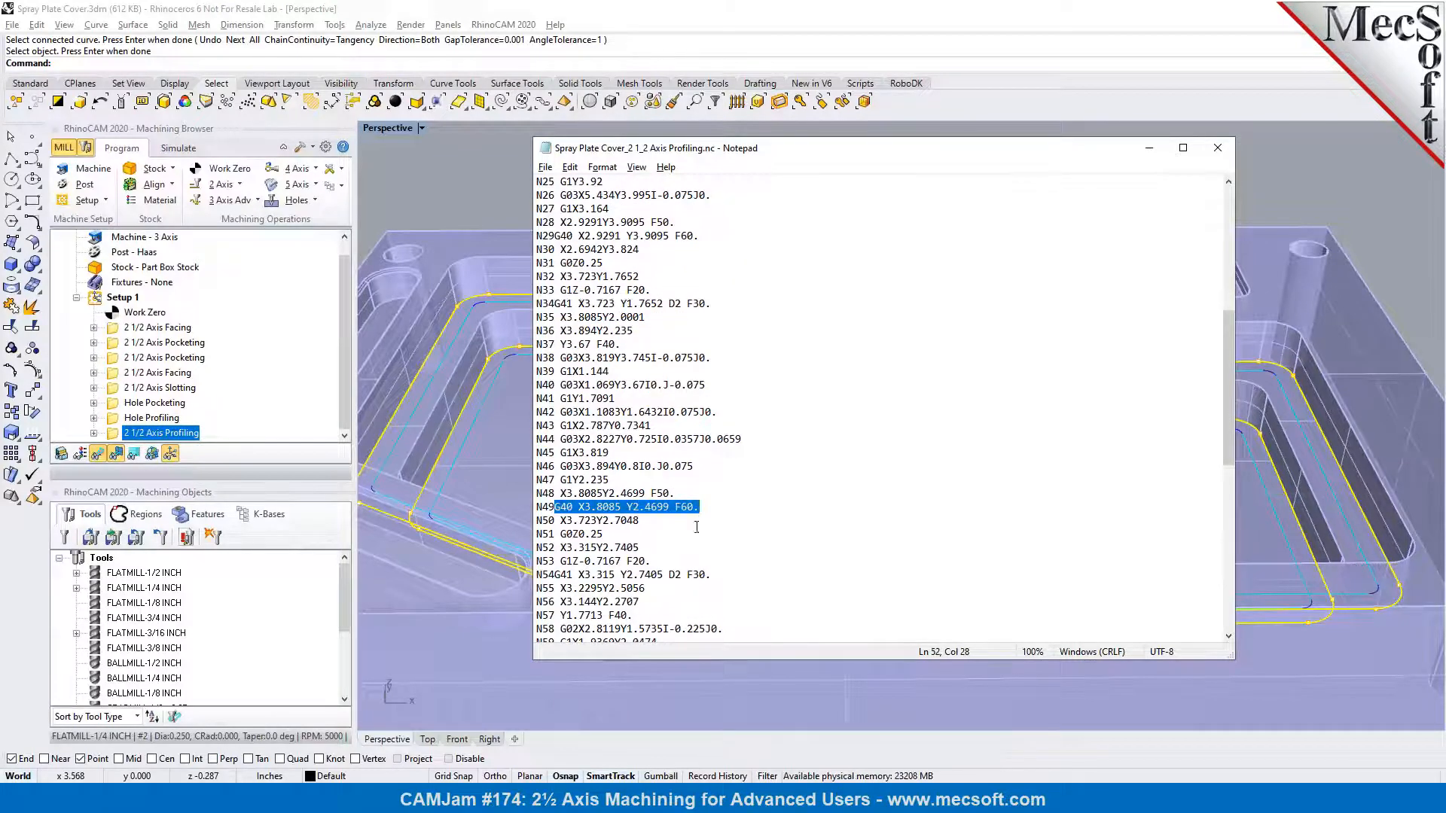
left_click(1217, 149)
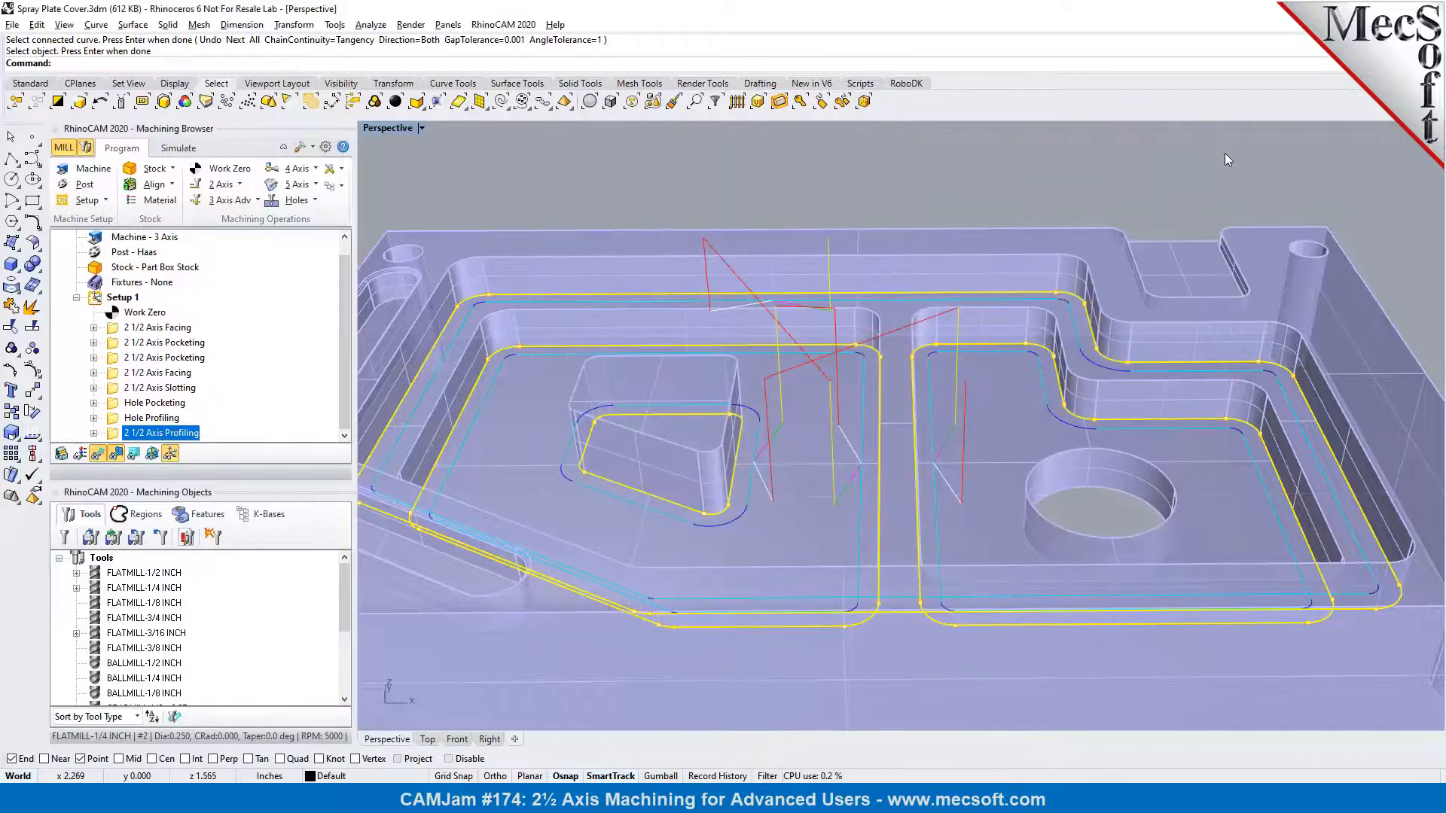
Switch the Perspective viewport to Shaded display mode
left_click(1210, 184)
scroll(972, 329, "down", 5)
right_click_drag(988, 390, 896, 388)
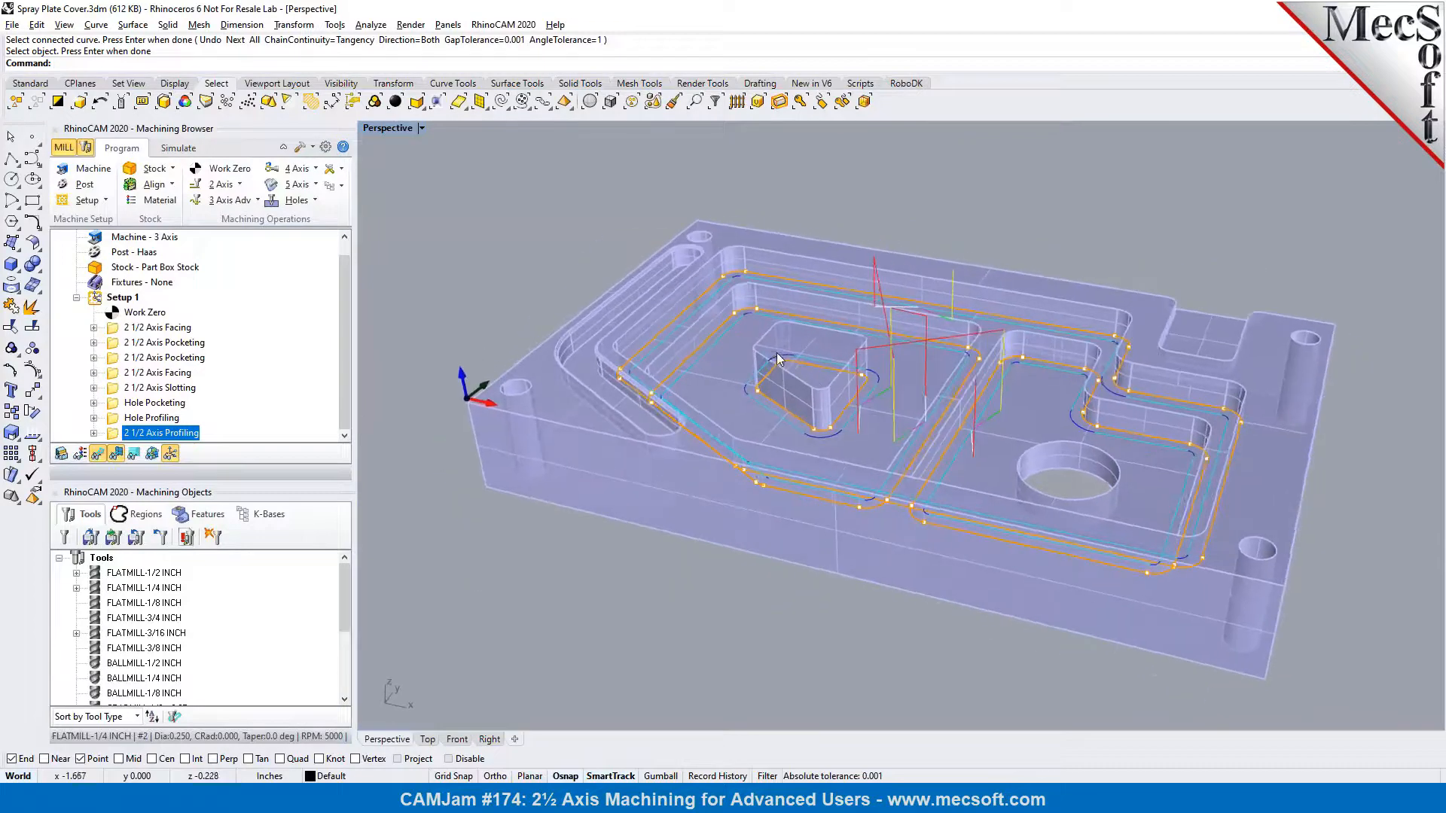
scroll(778, 359, "up", 3)
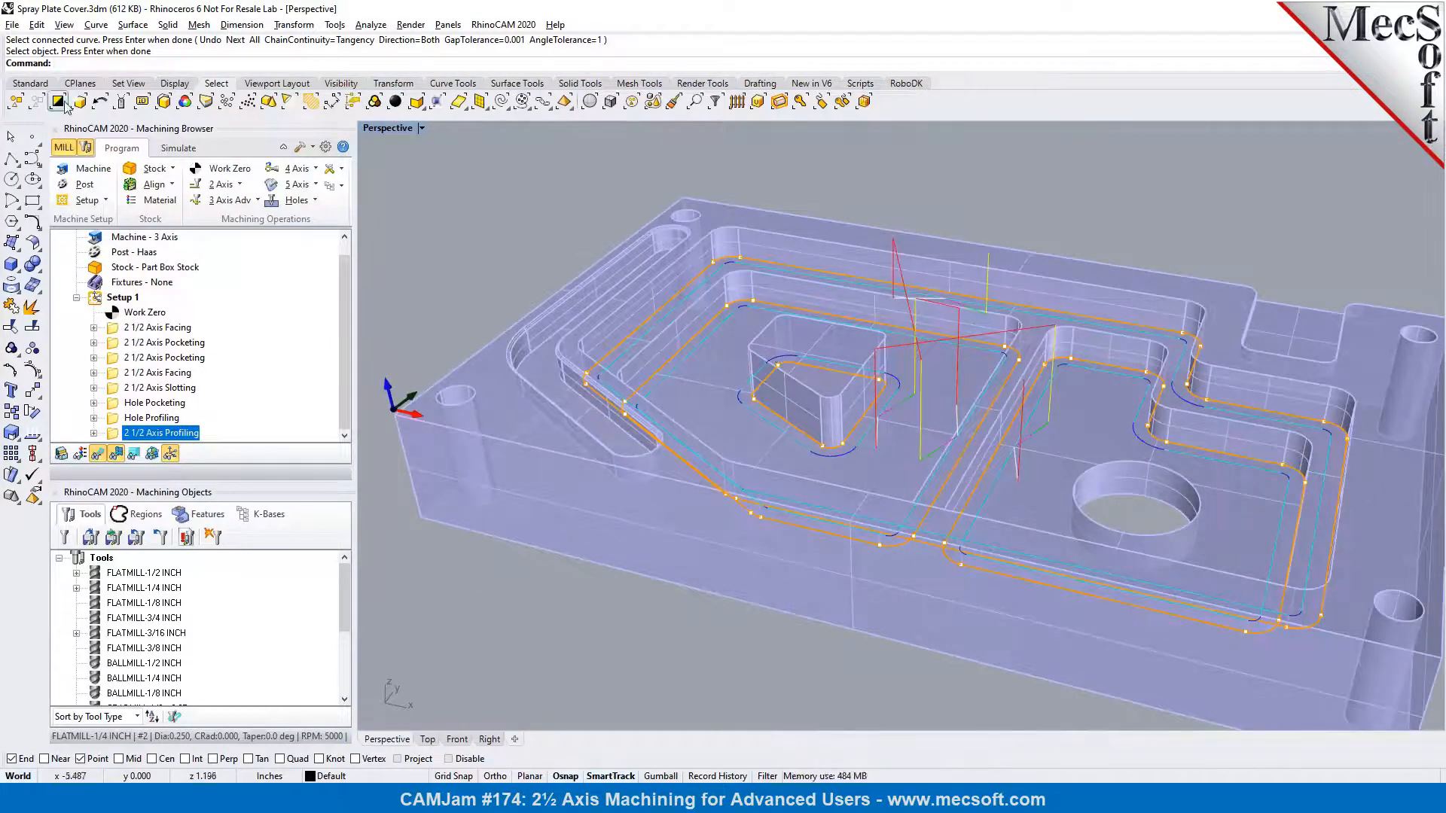
left_click(28, 86)
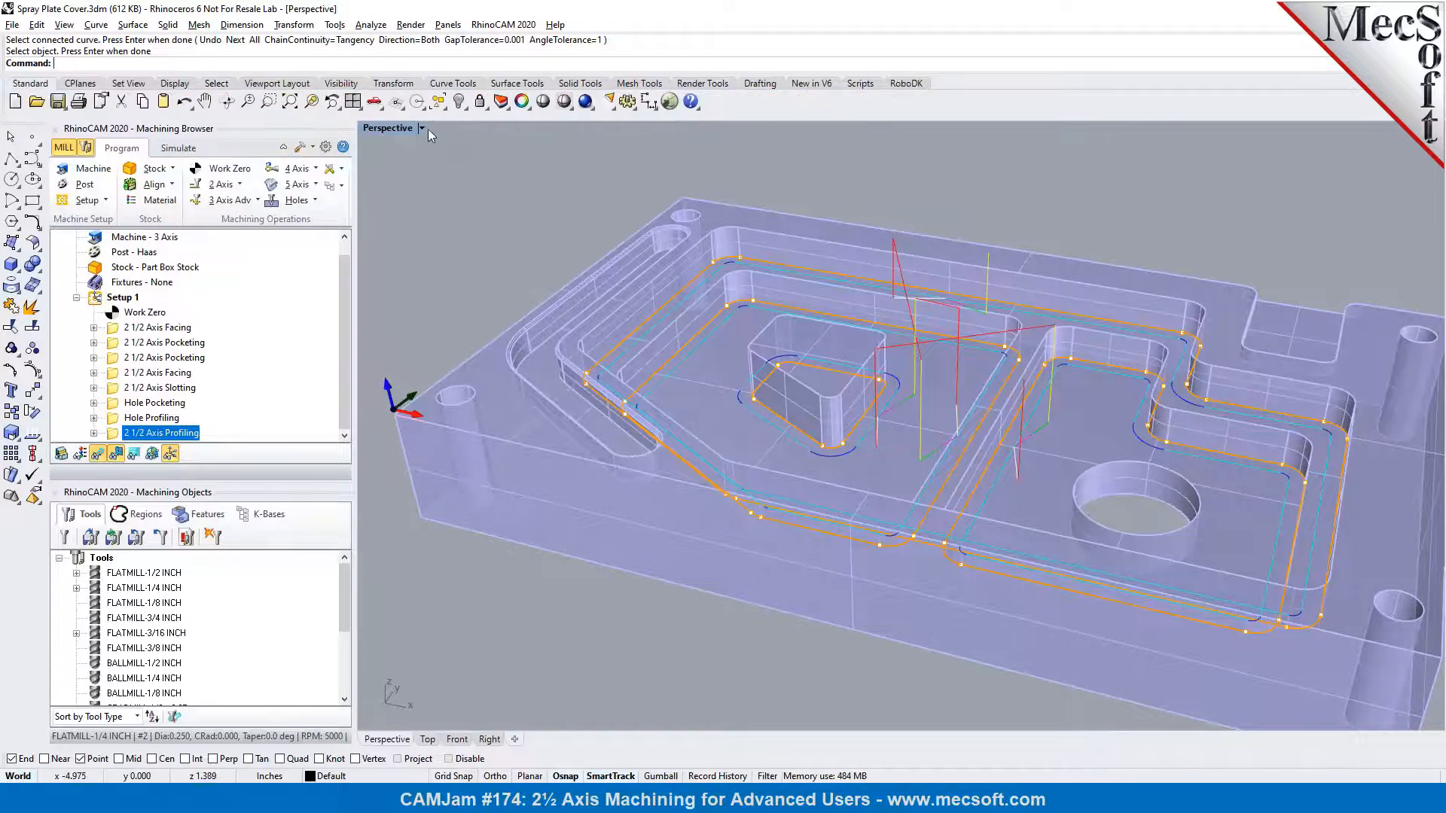
left_click(543, 101)
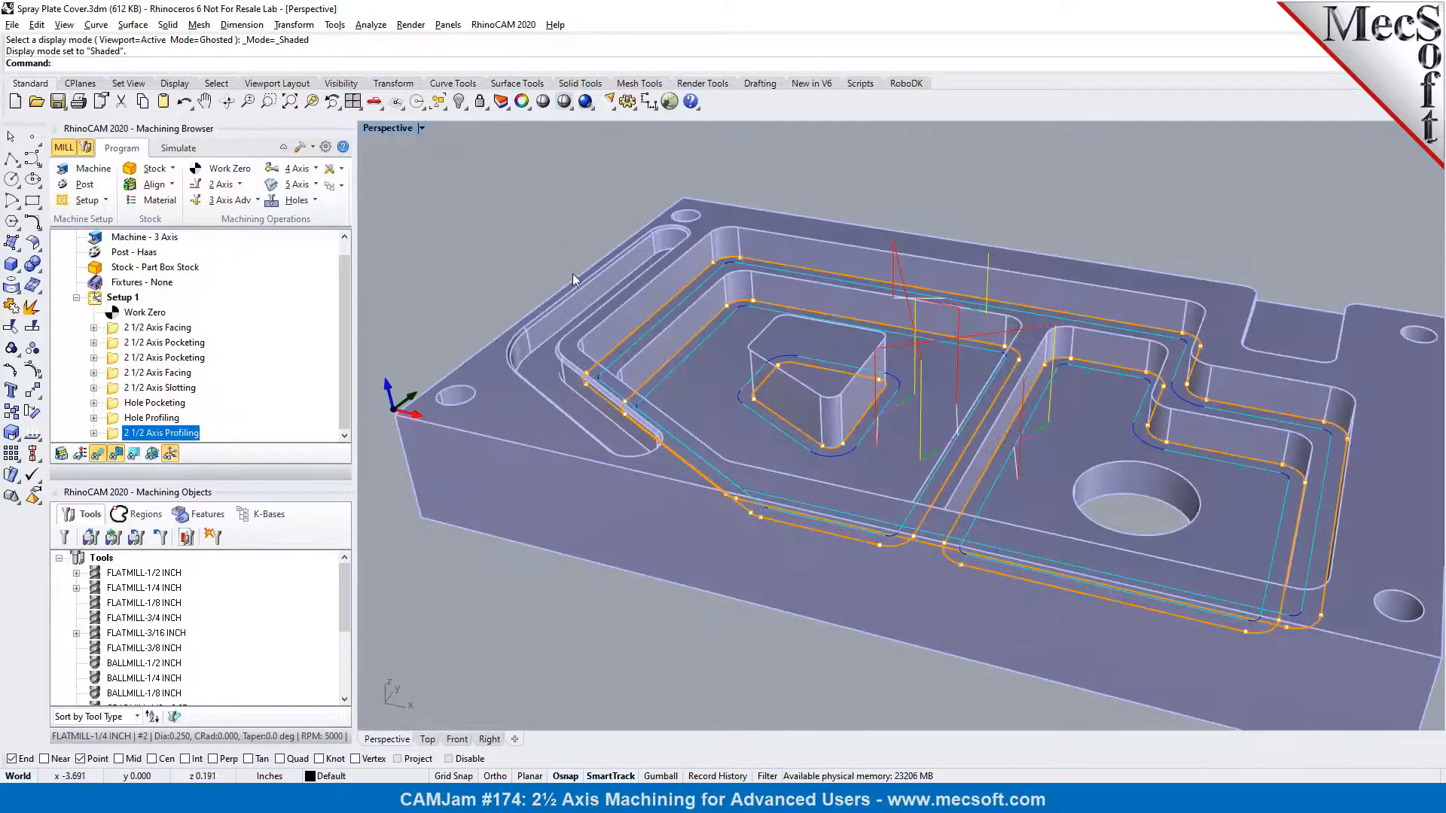
Start a new 2 1/2 axis Chamfering operation for the chamfered edge of the long slot
scroll(667, 235, "up", 3)
scroll(707, 209, "up", 2)
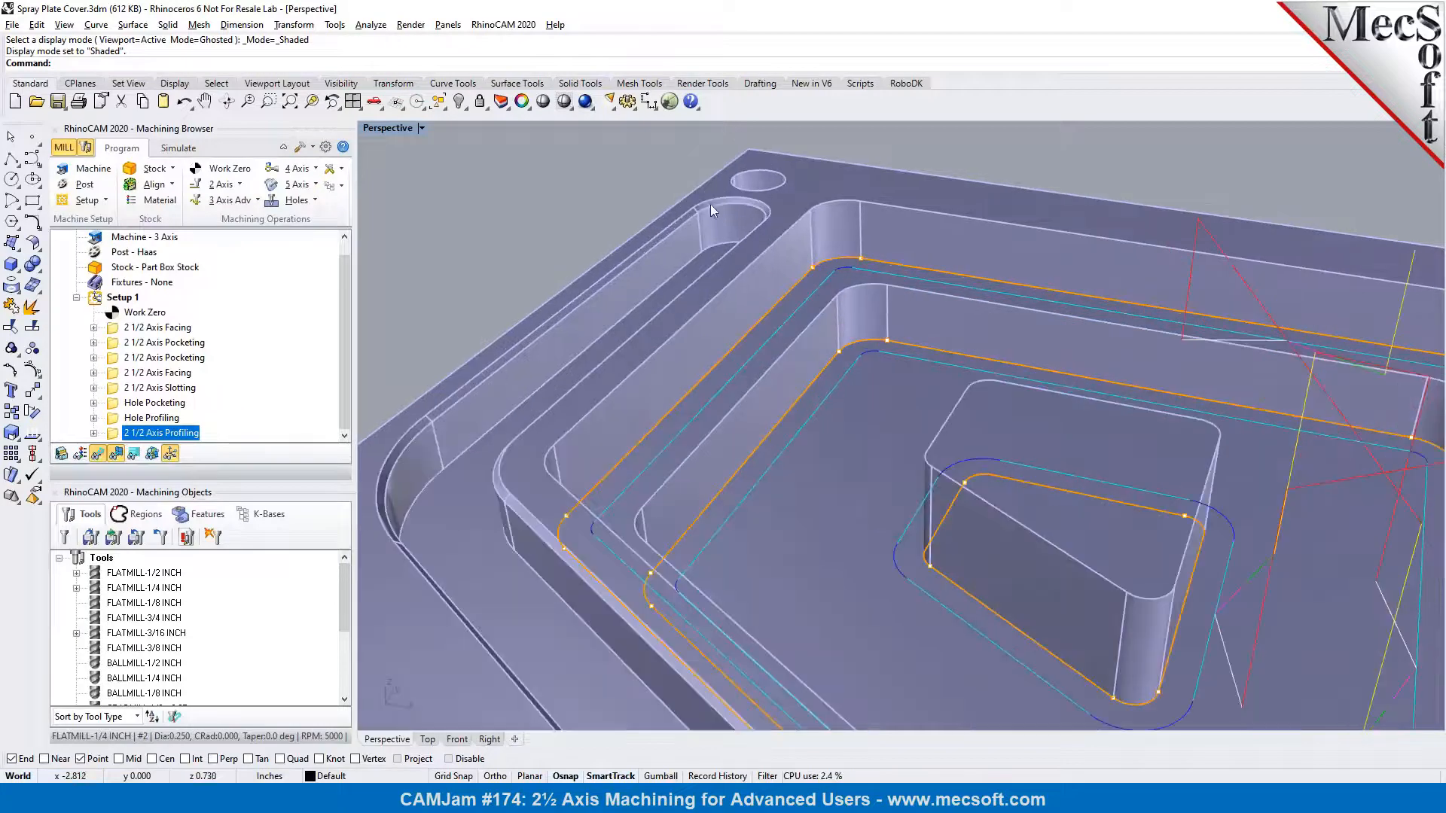
right_click_drag(609, 352, 678, 329)
scroll(652, 285, "up", 2)
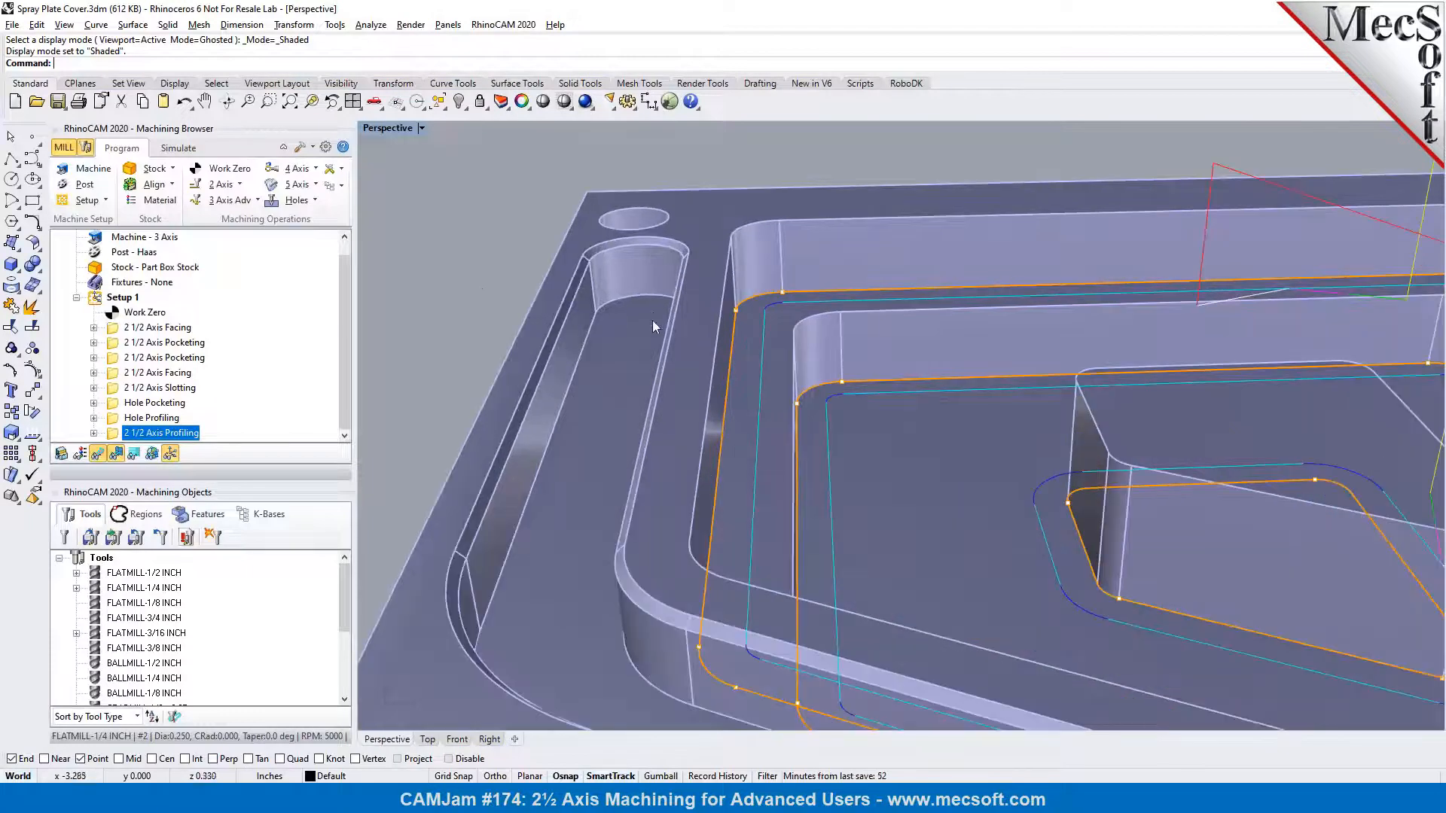
left_click(238, 185)
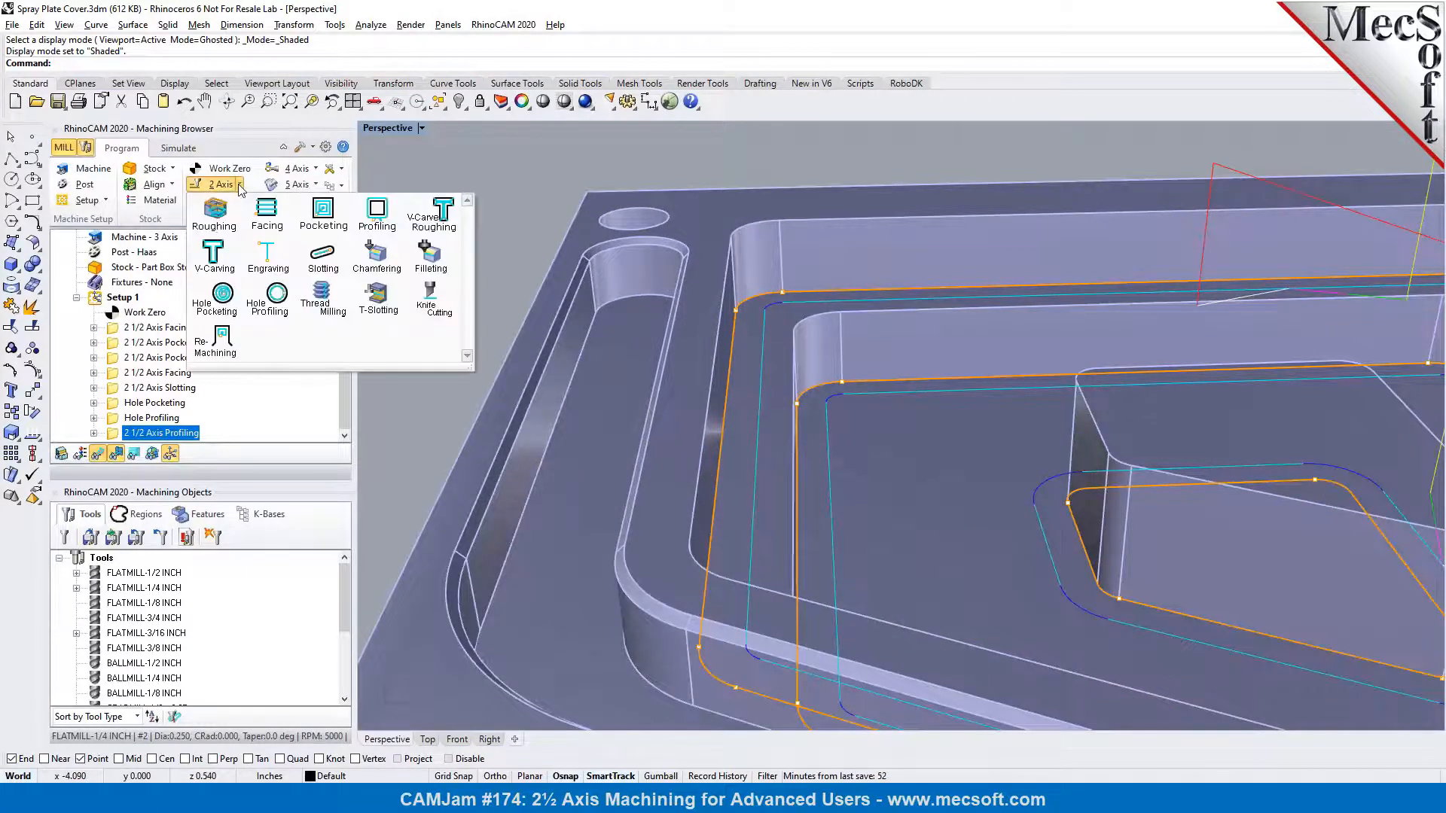
left_click(379, 256)
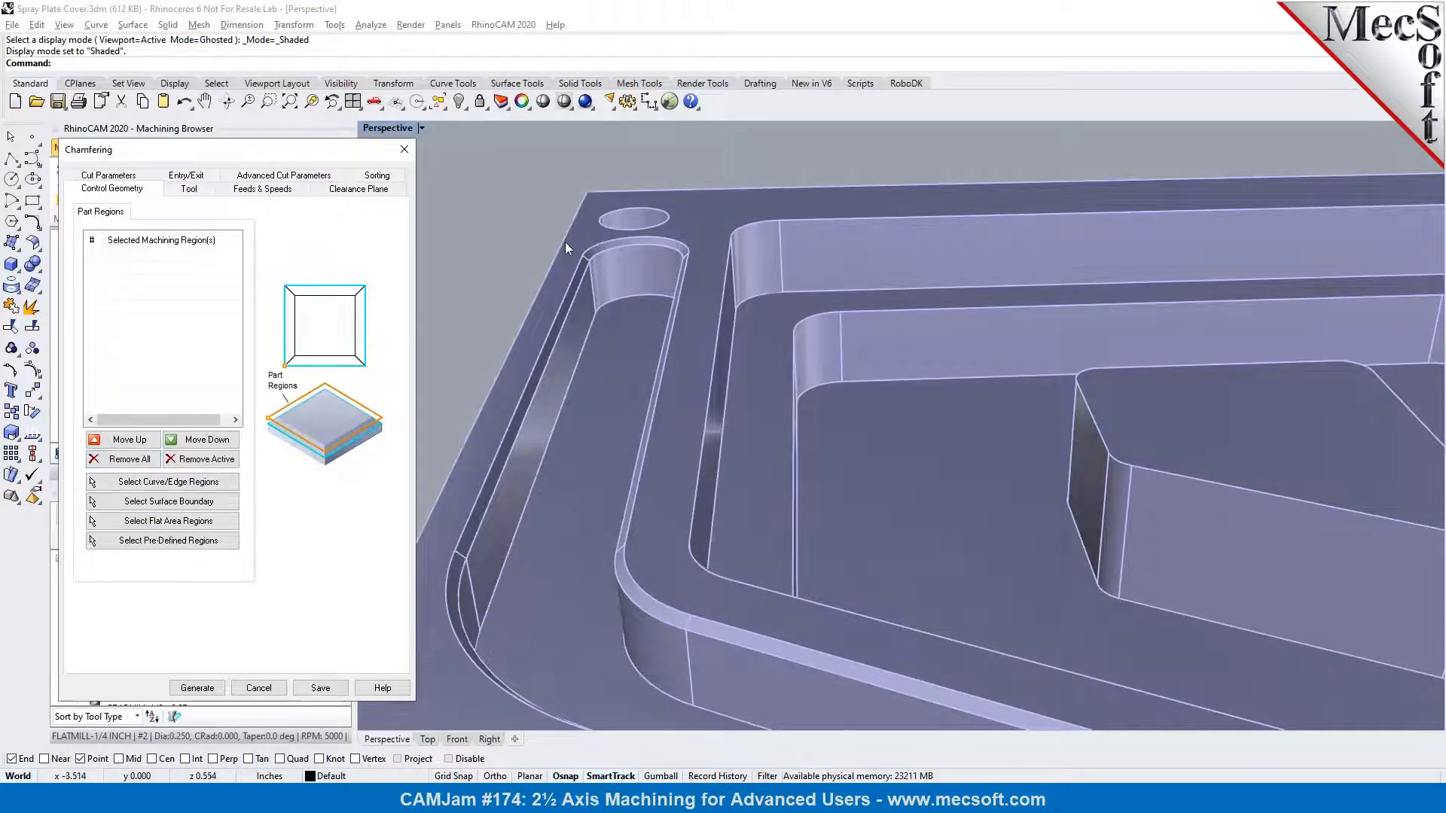
Add the slot's lower chamfer edge loop as the chamfering region using a tangency chain selection
scroll(565, 241, "up", 5)
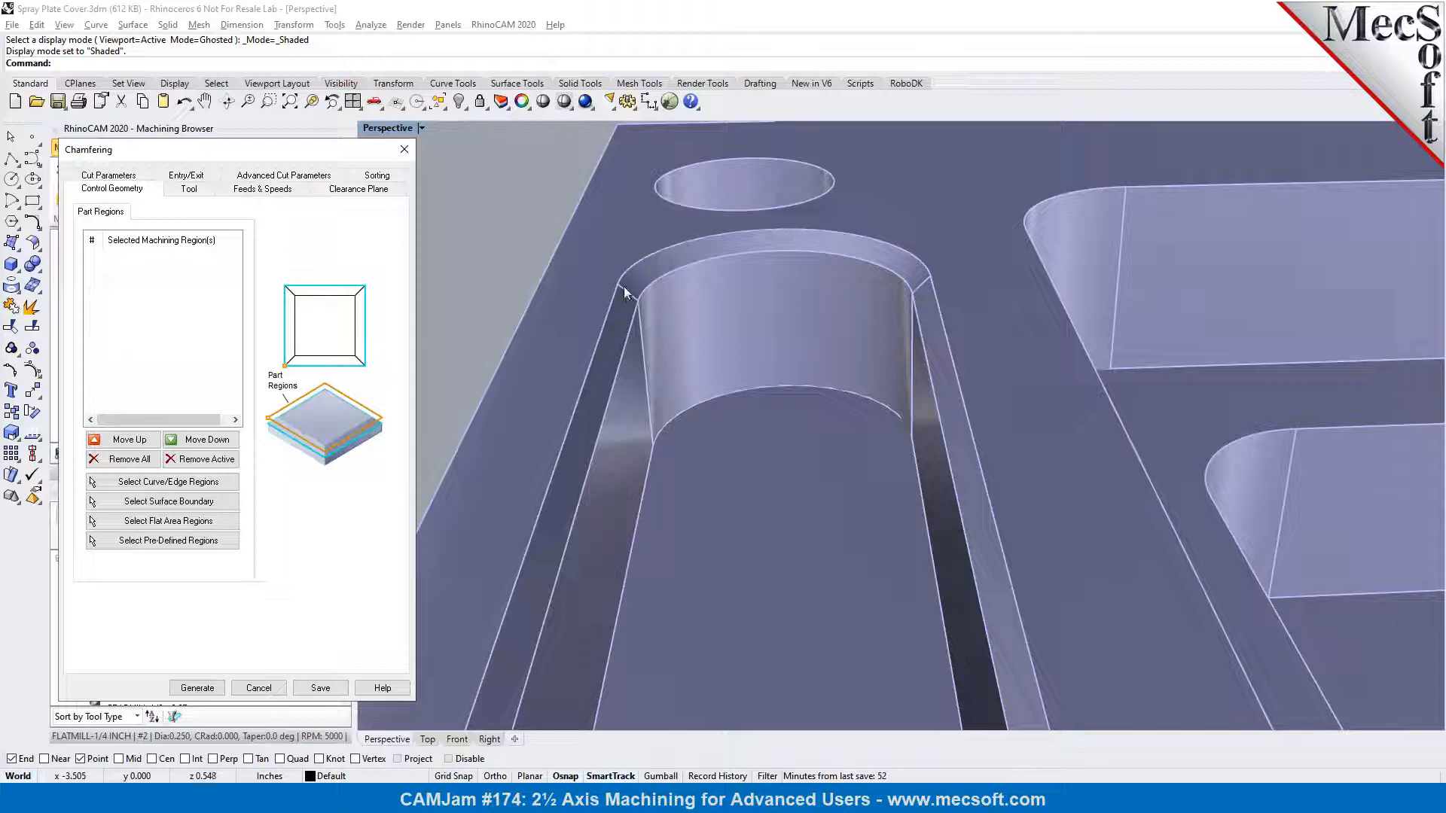
left_click(168, 481)
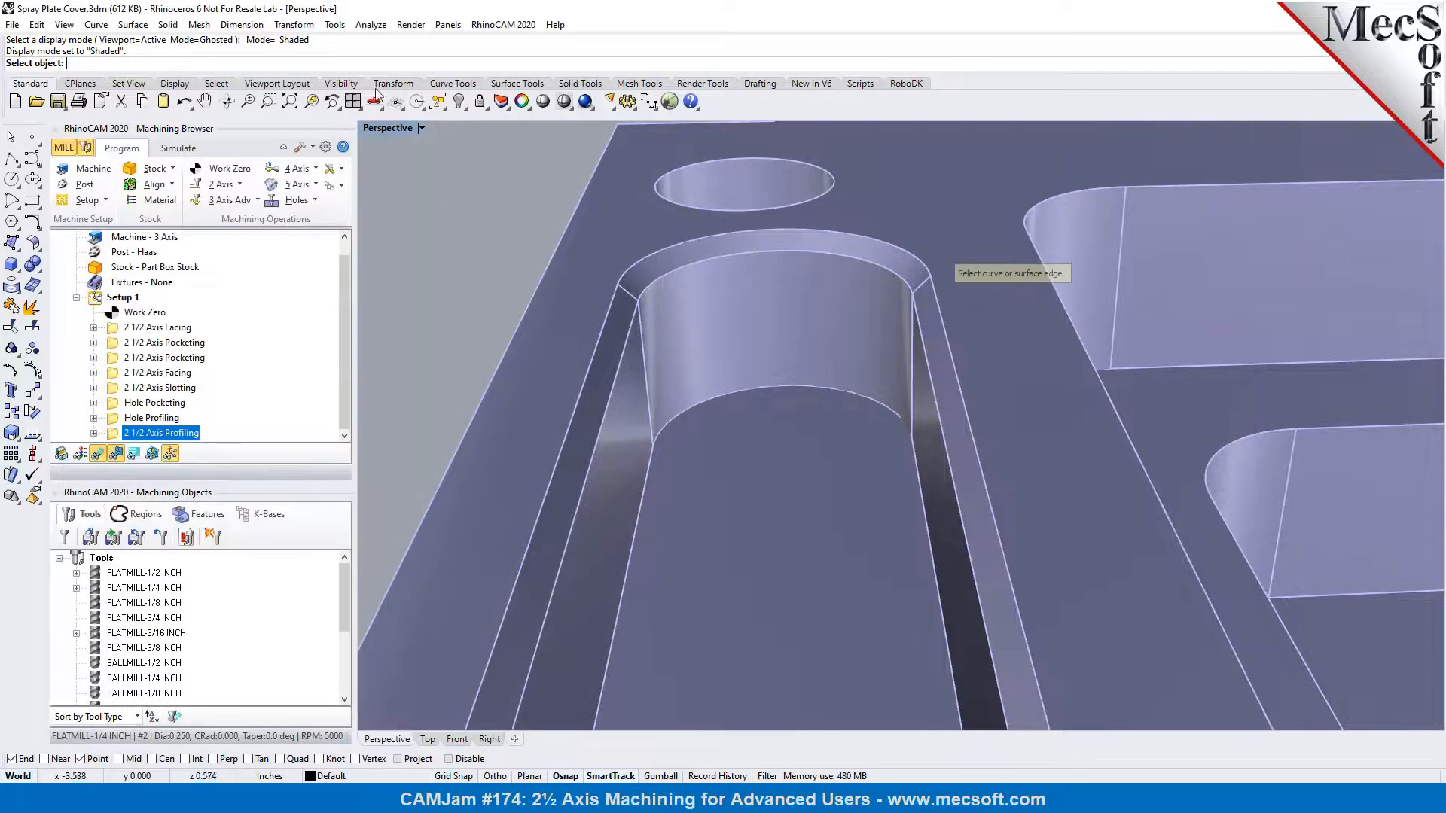
left_click(217, 83)
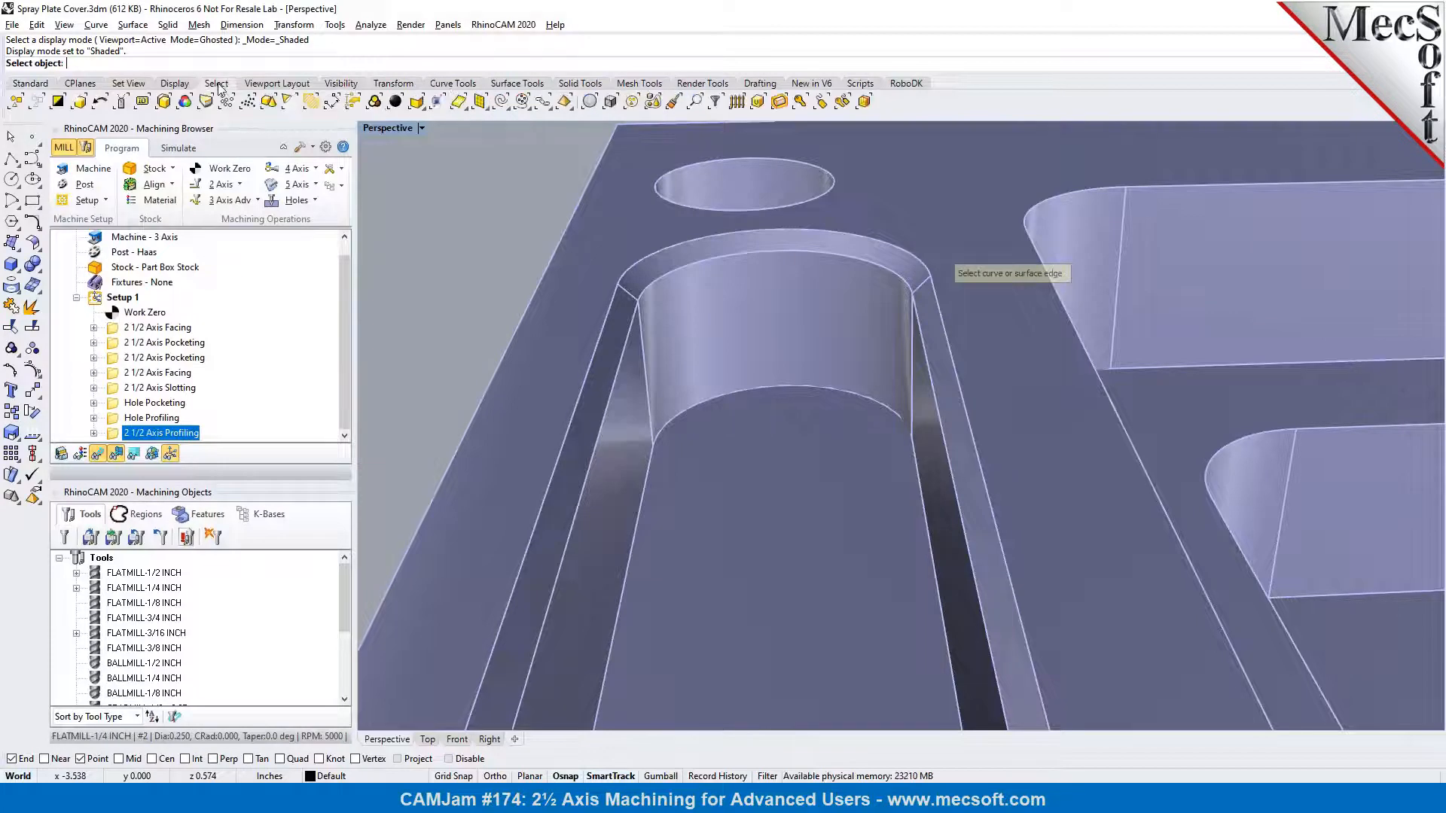
left_click(536, 104)
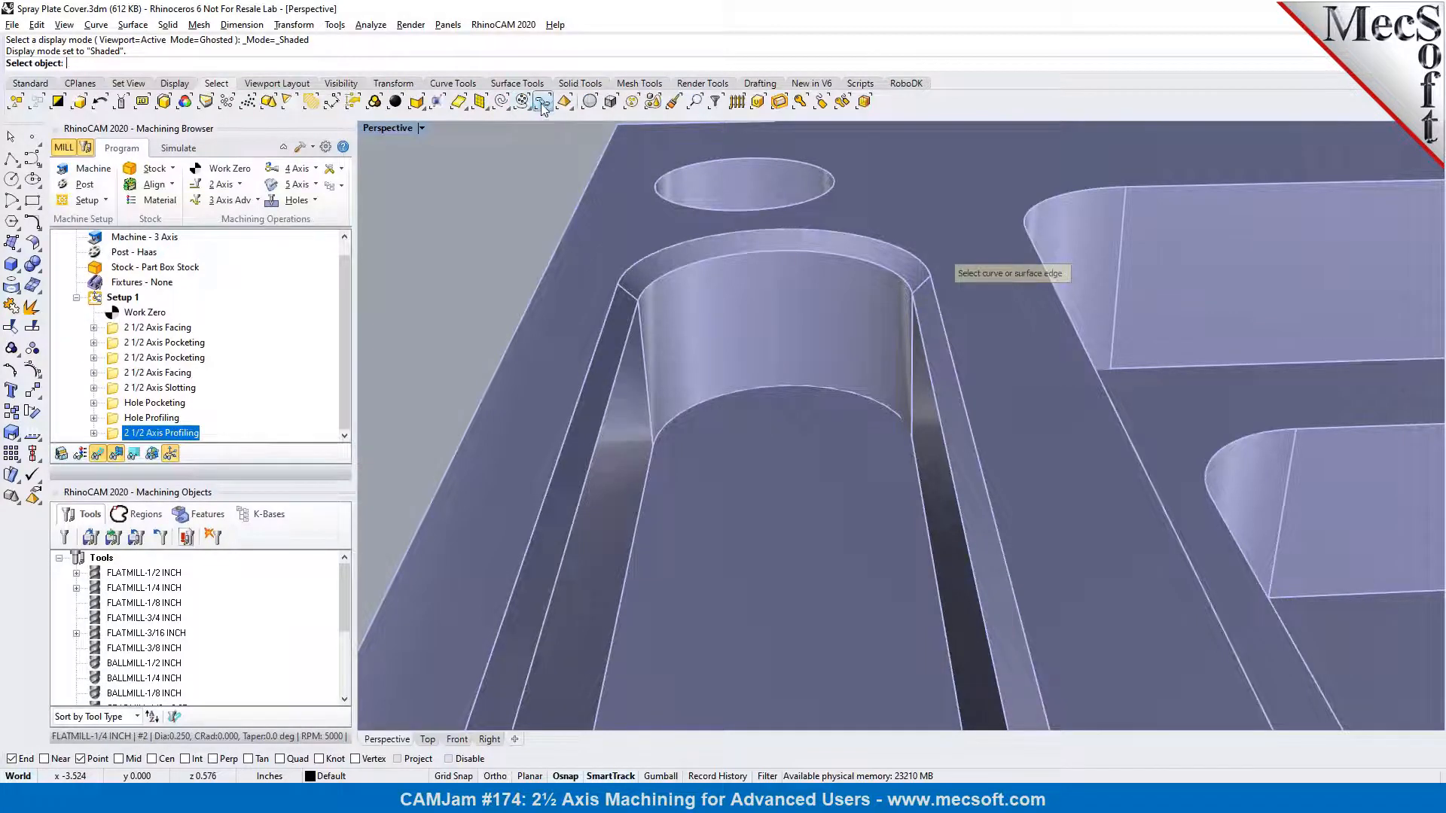
left_click(694, 264)
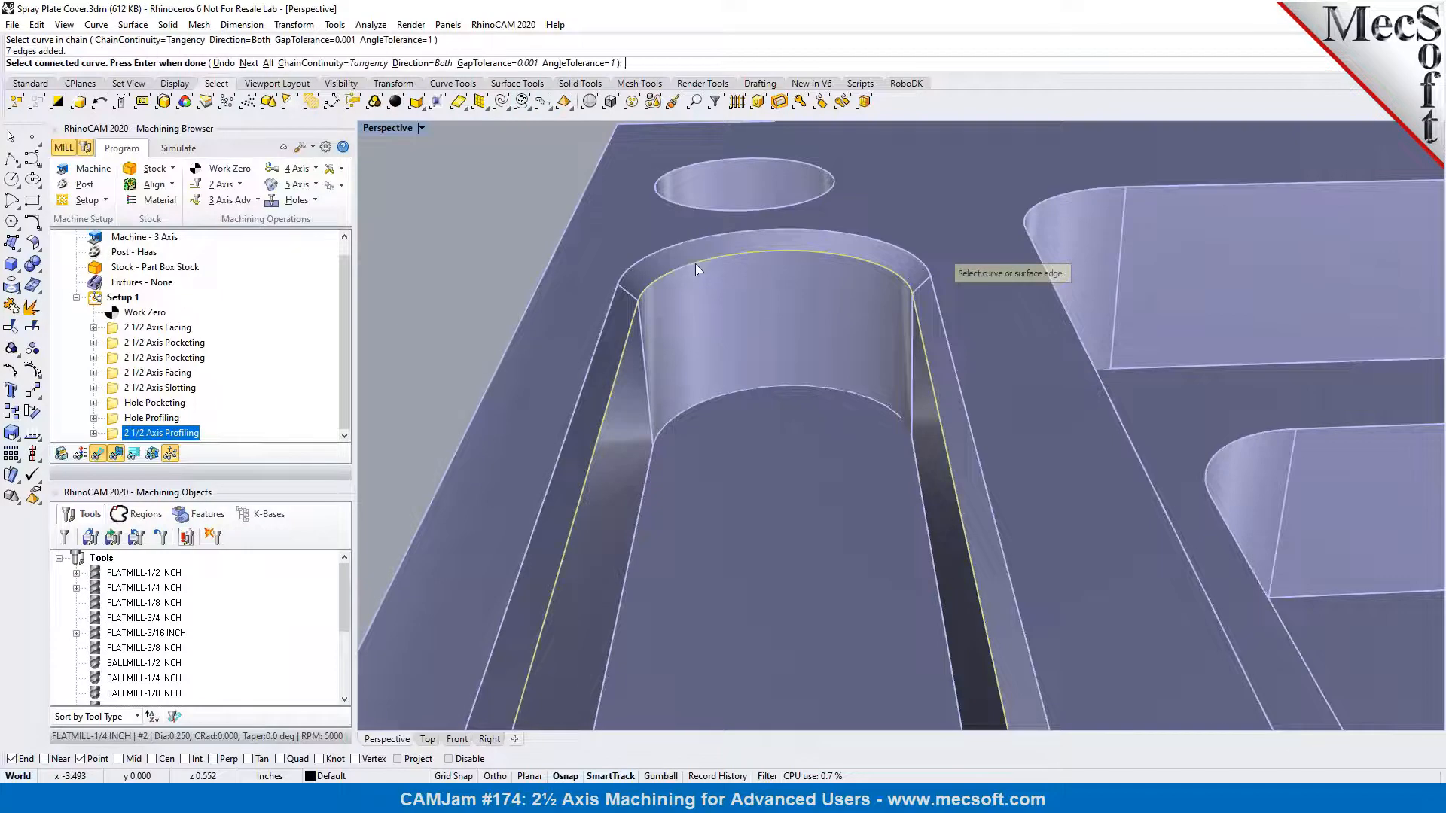
scroll(682, 259, "down", 4)
scroll(639, 266, "up", 5)
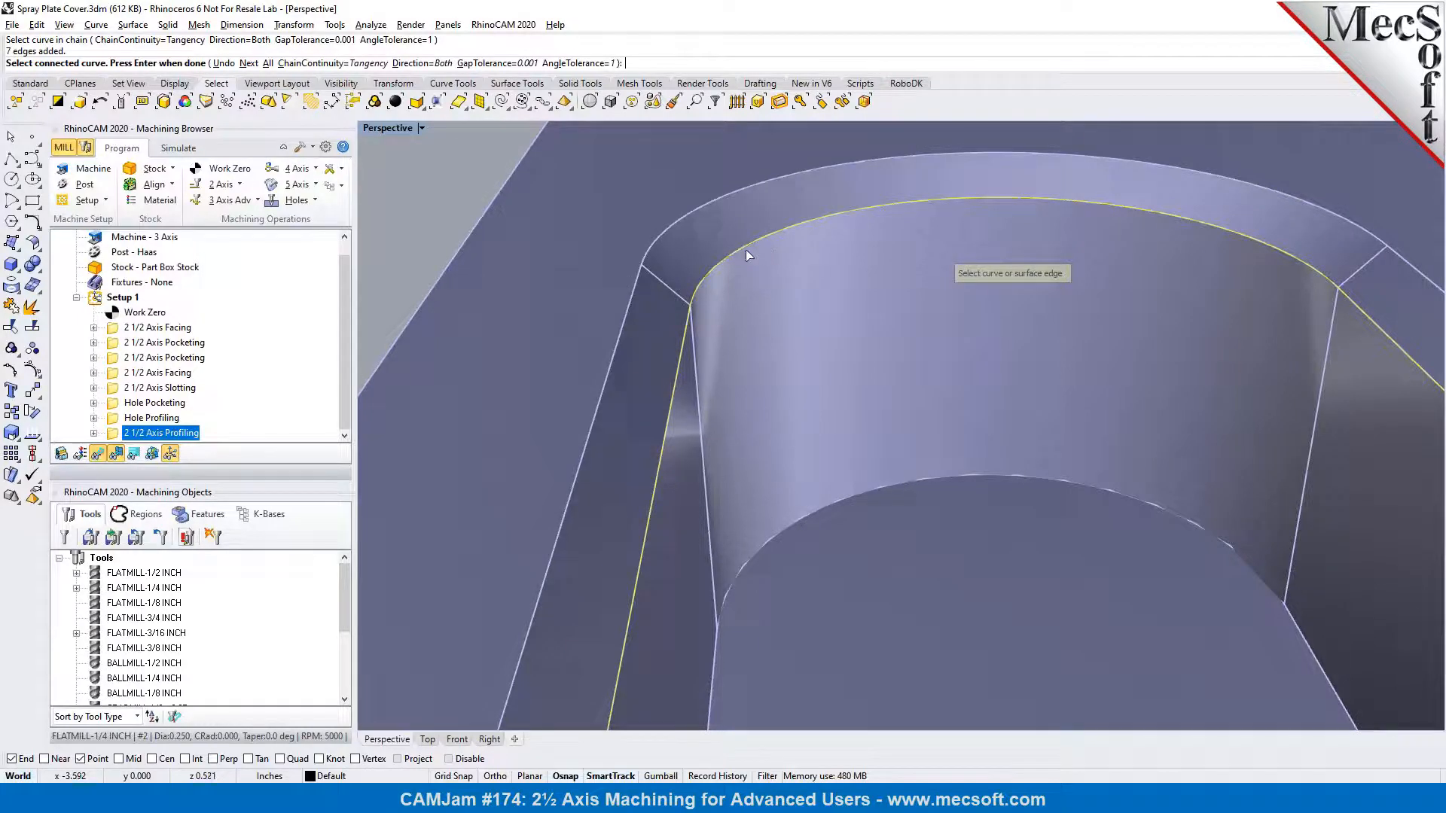
key("Return")
key("Return")
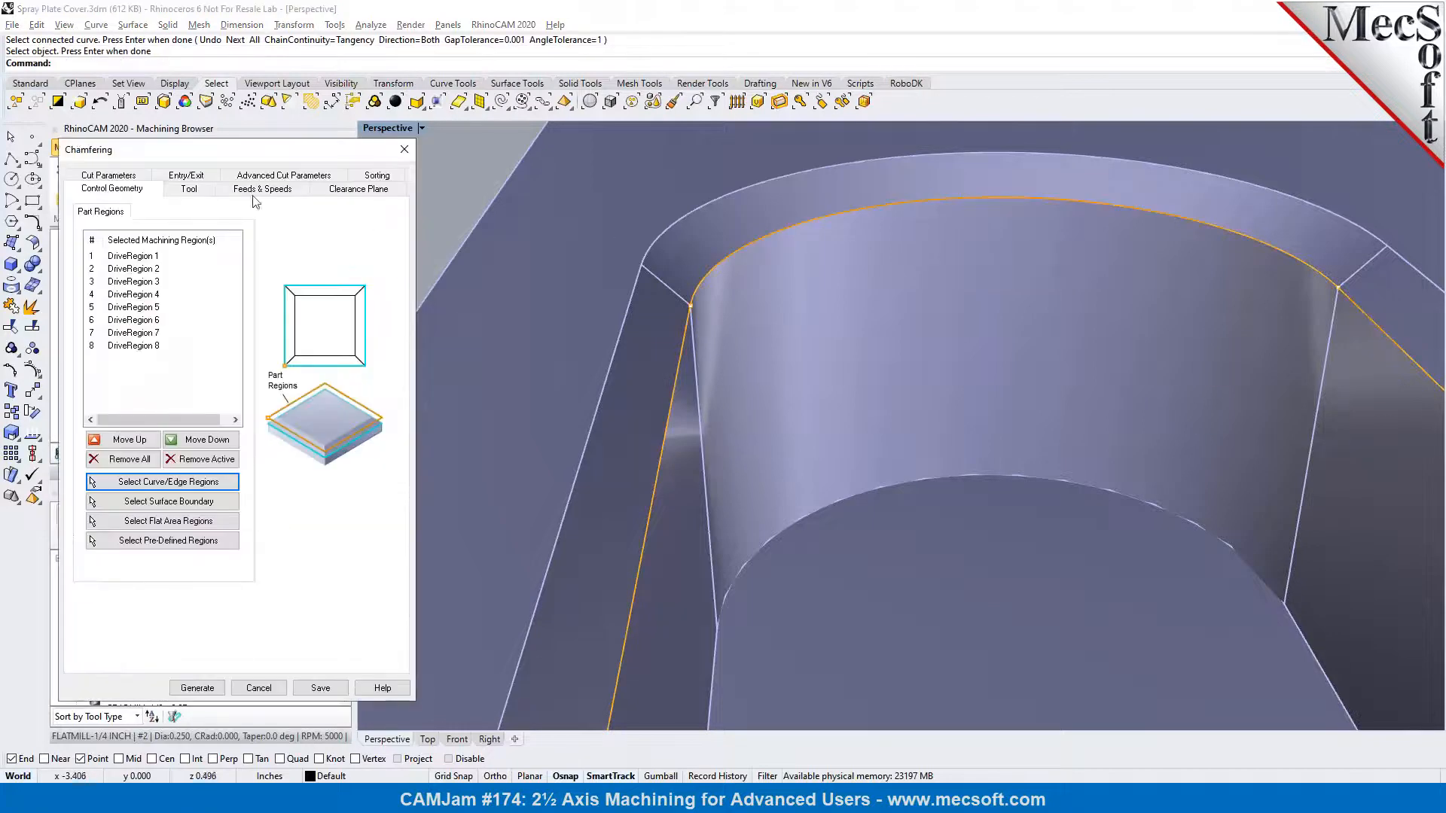
Assign the VEE-45 DEG tool to the chamfering operation and check its definition without editing it
left_click(182, 189)
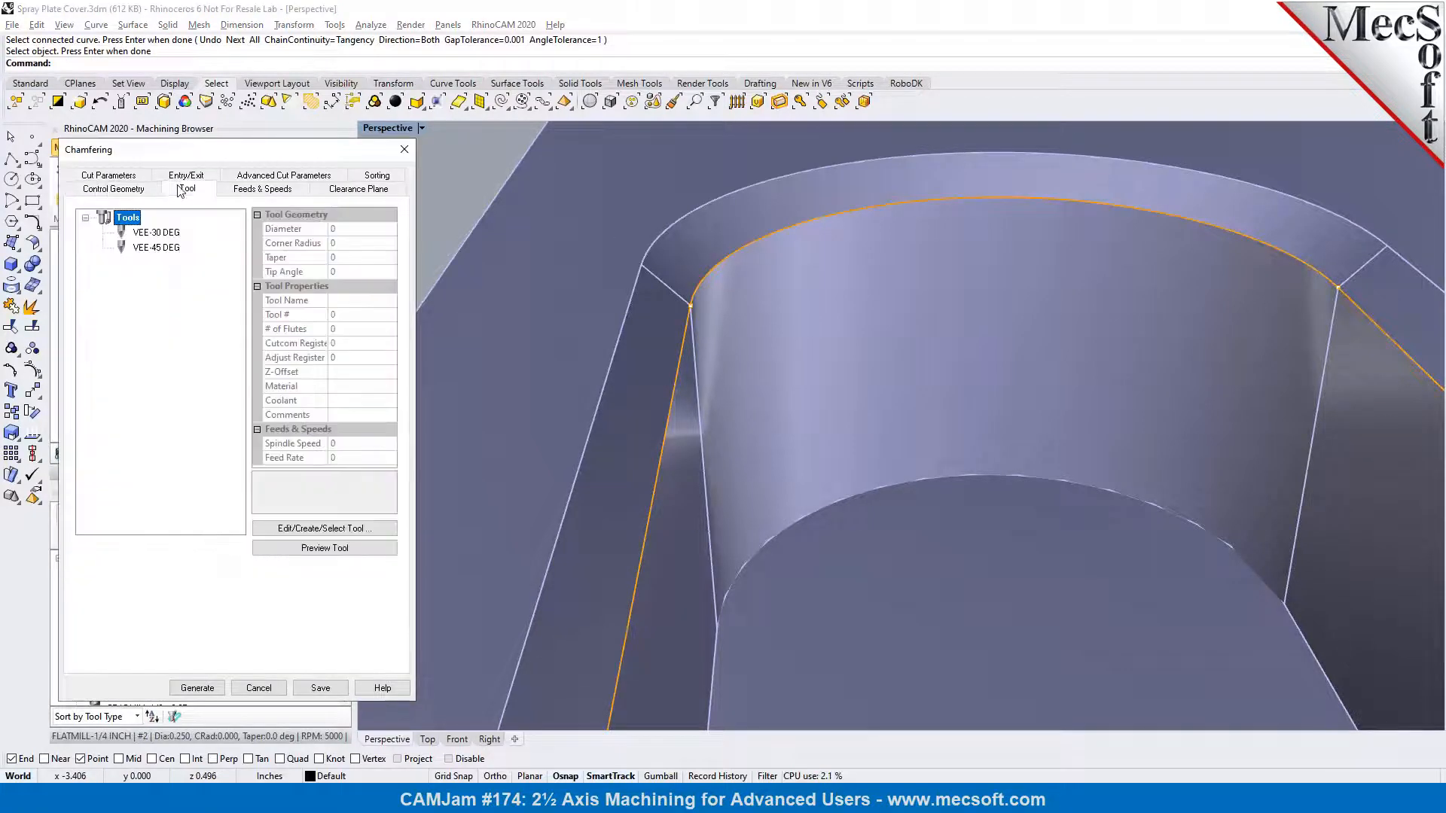
left_click(143, 249)
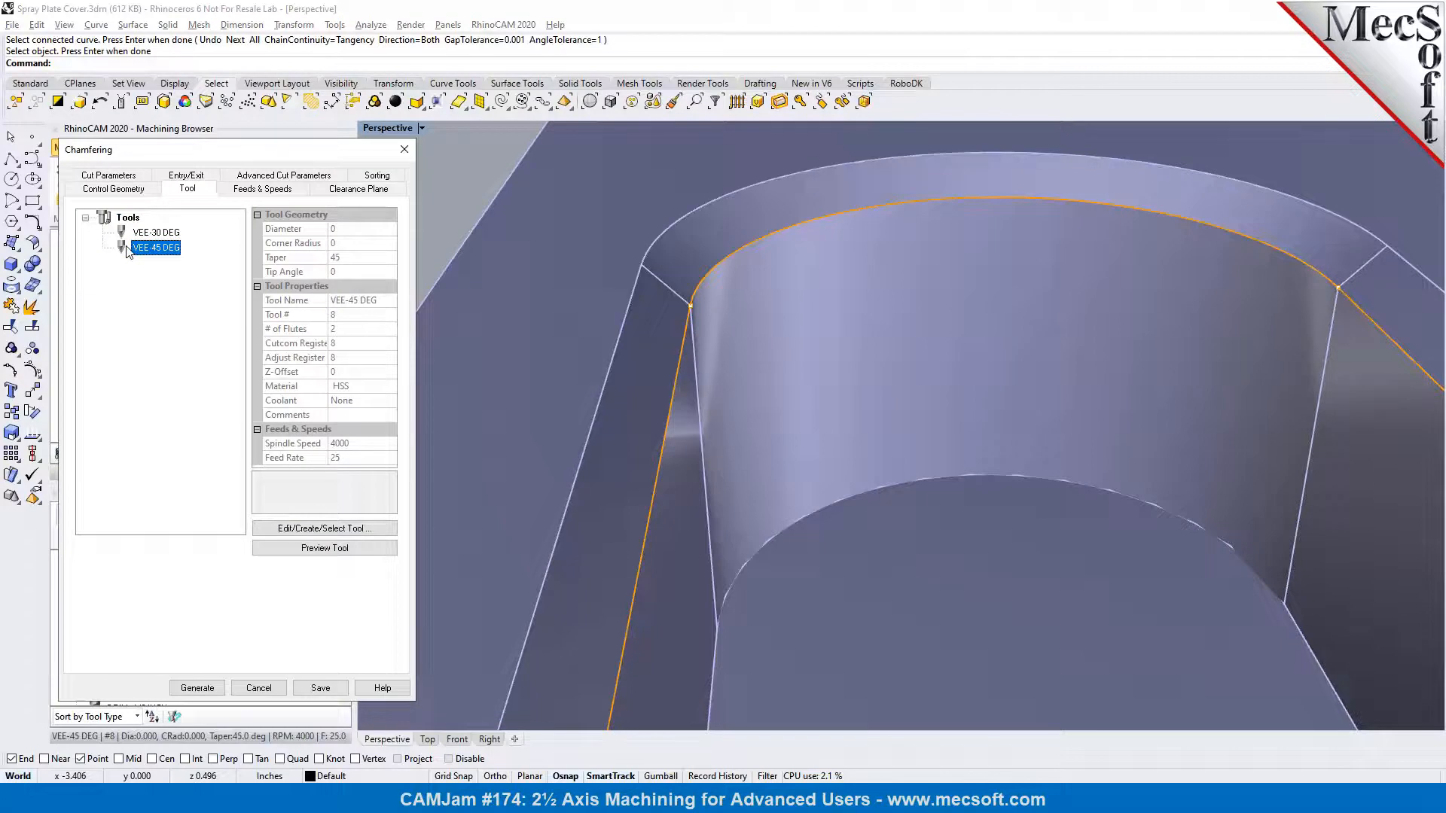
double_click(127, 250)
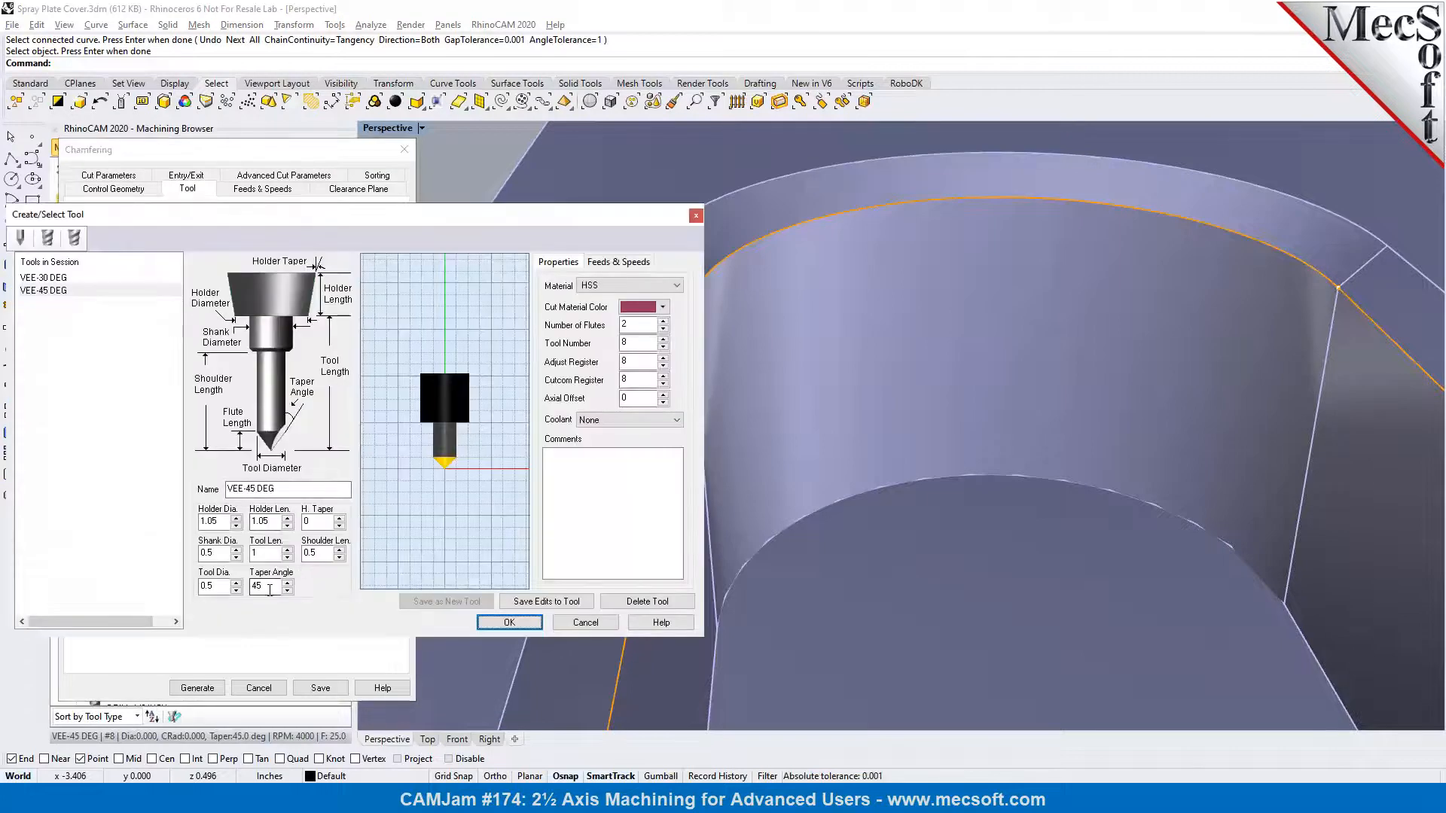
left_click(602, 625)
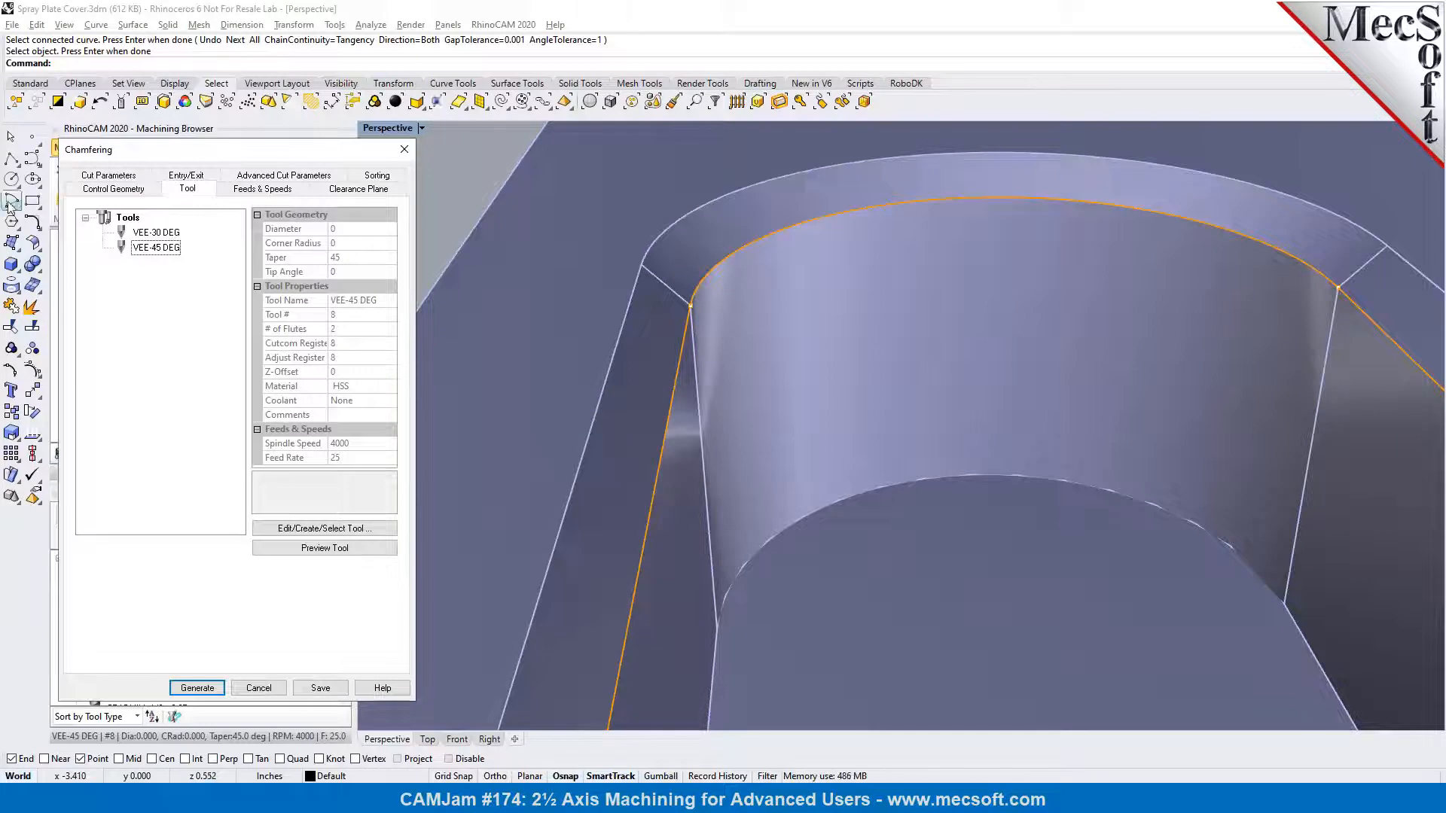
Set the chamfer parameters to Geom. at Bottom with a width of 0.025
left_click(97, 179)
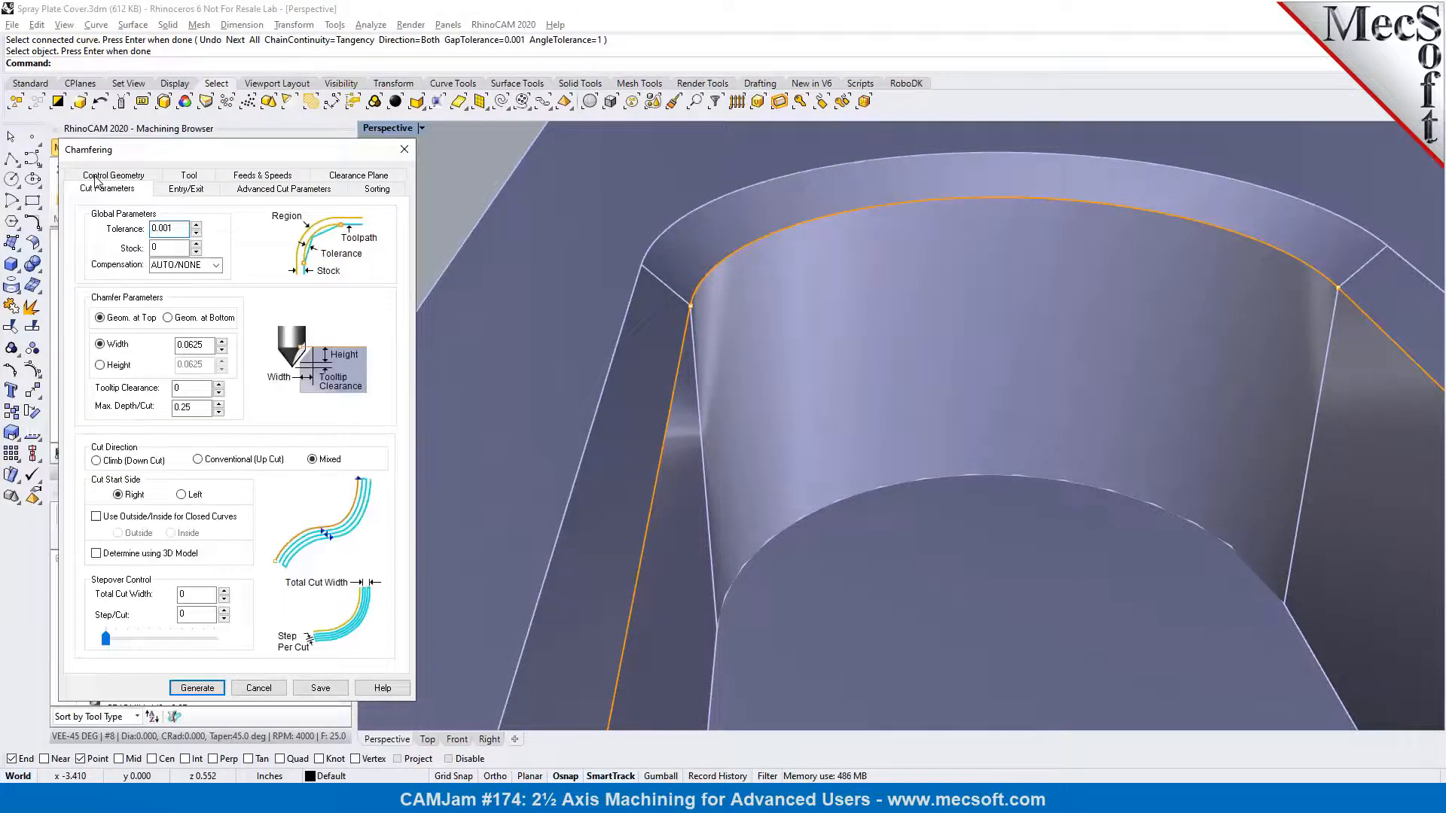
left_click(168, 317)
right_click_drag(843, 400, 839, 374)
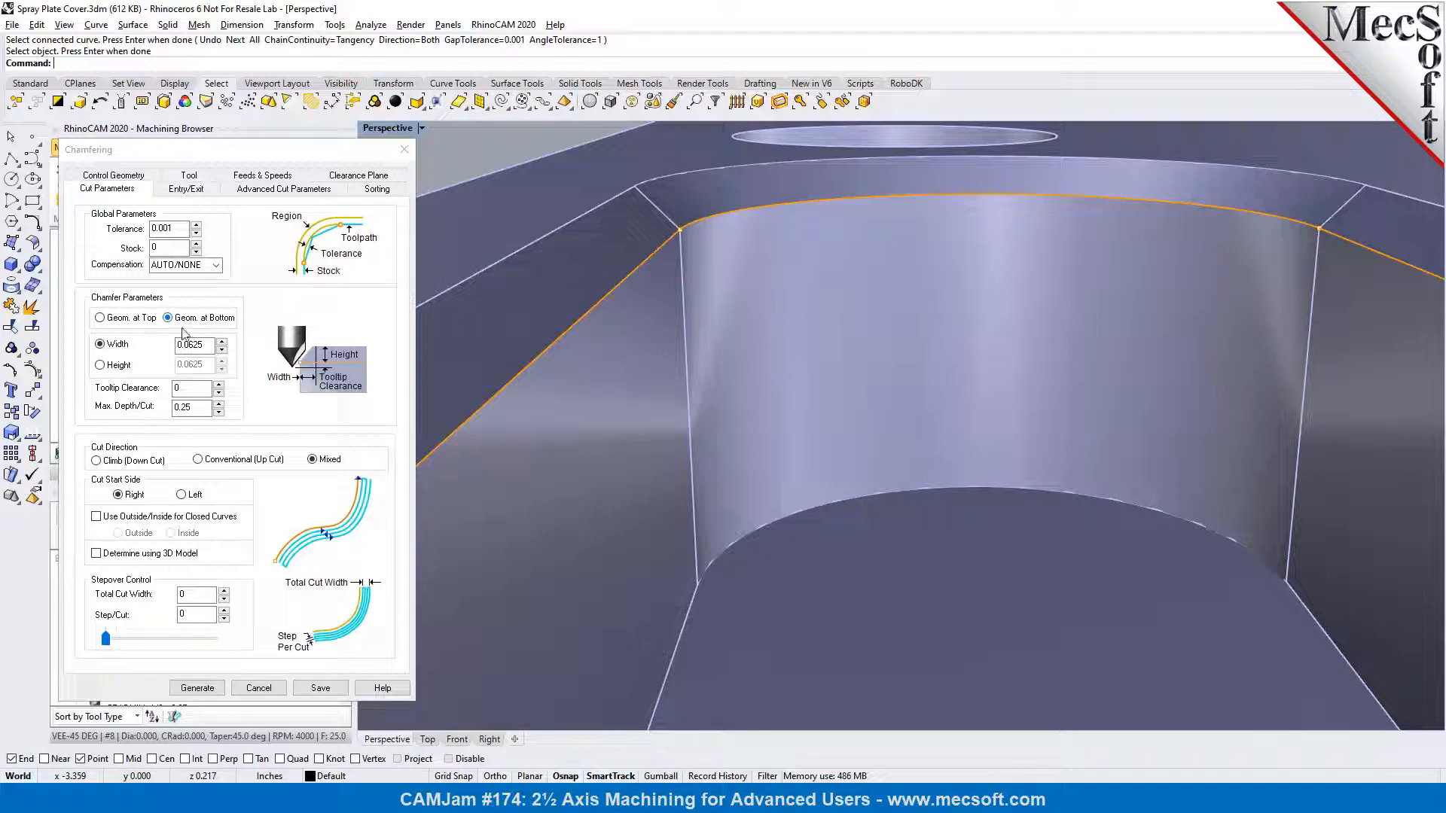
left_click(191, 347)
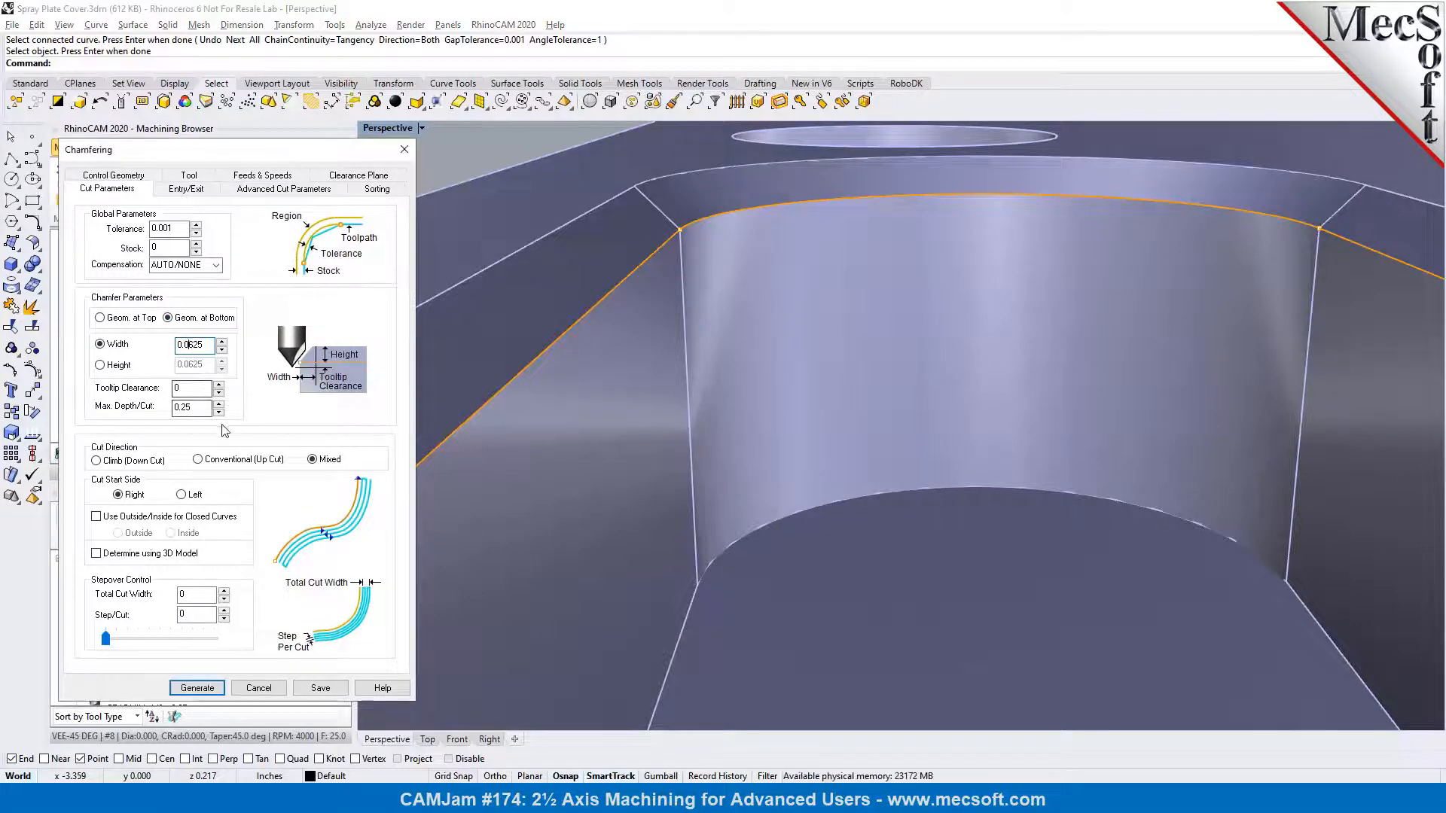
key("Tab")
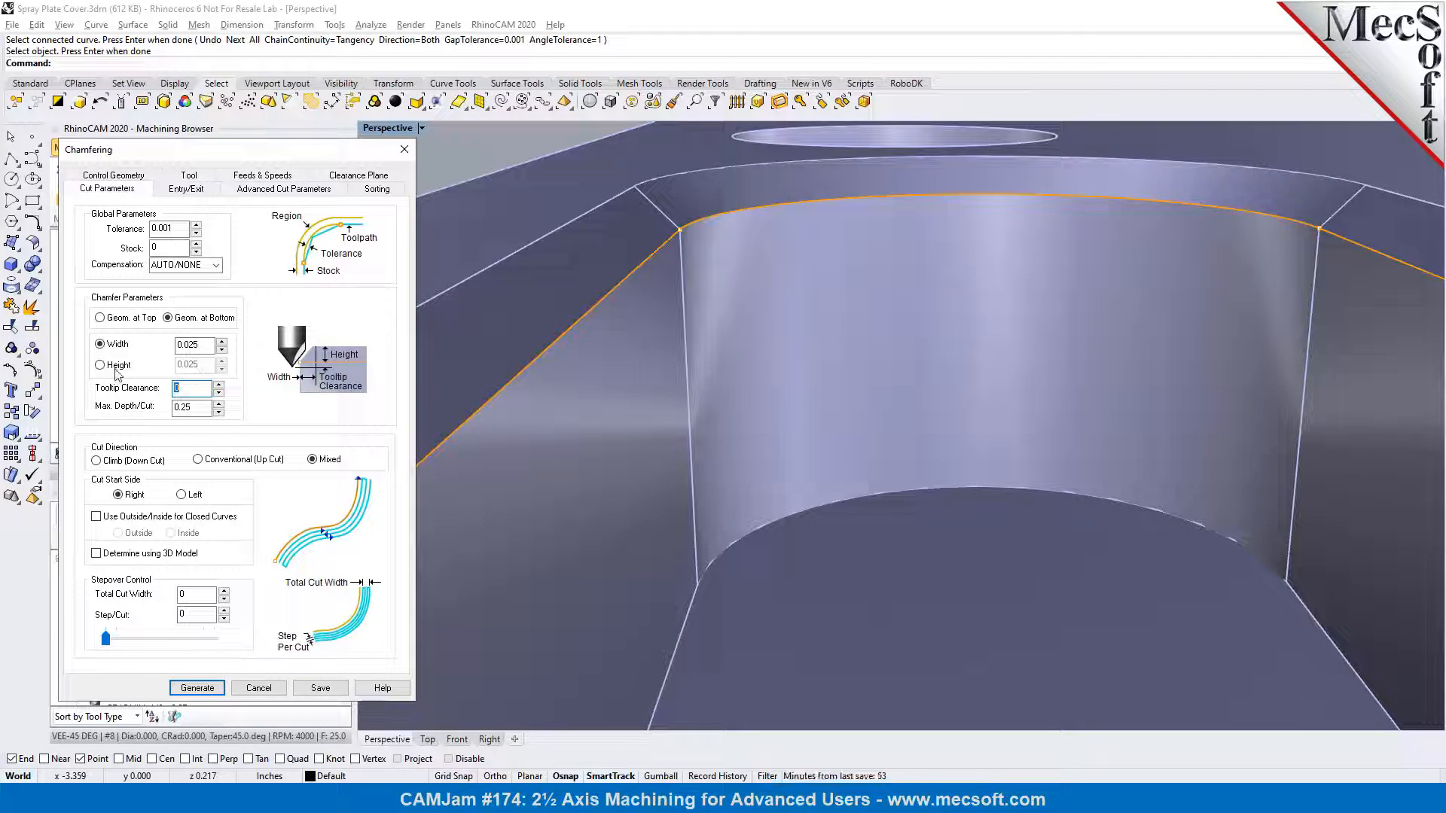
Set the tooltip clearance to 0.01, the cut direction to Climb (Down Cut), and cut on the Inside for closed curves
left_click(117, 367)
left_click(116, 345)
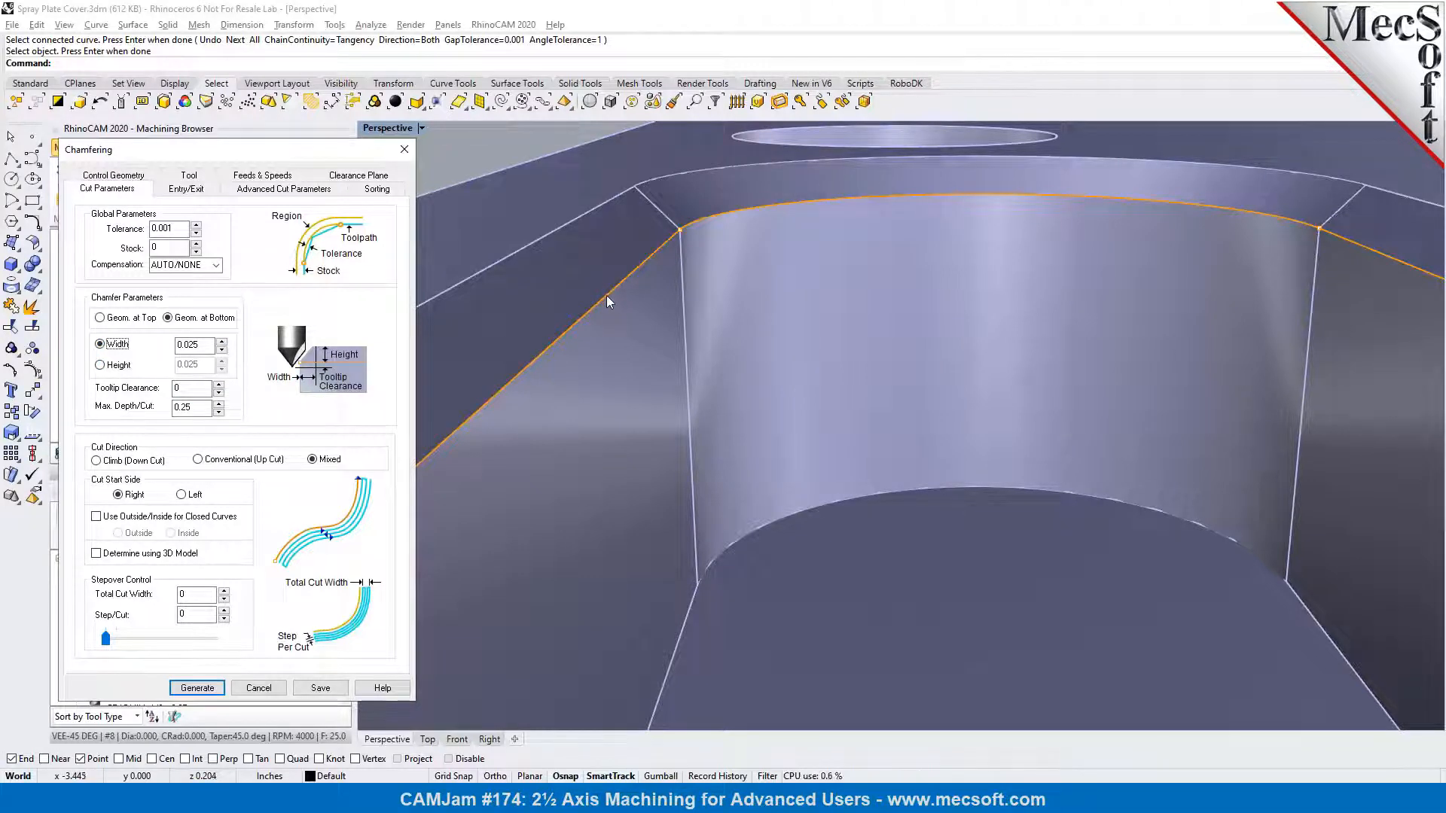
left_click(196, 391)
type(".01")
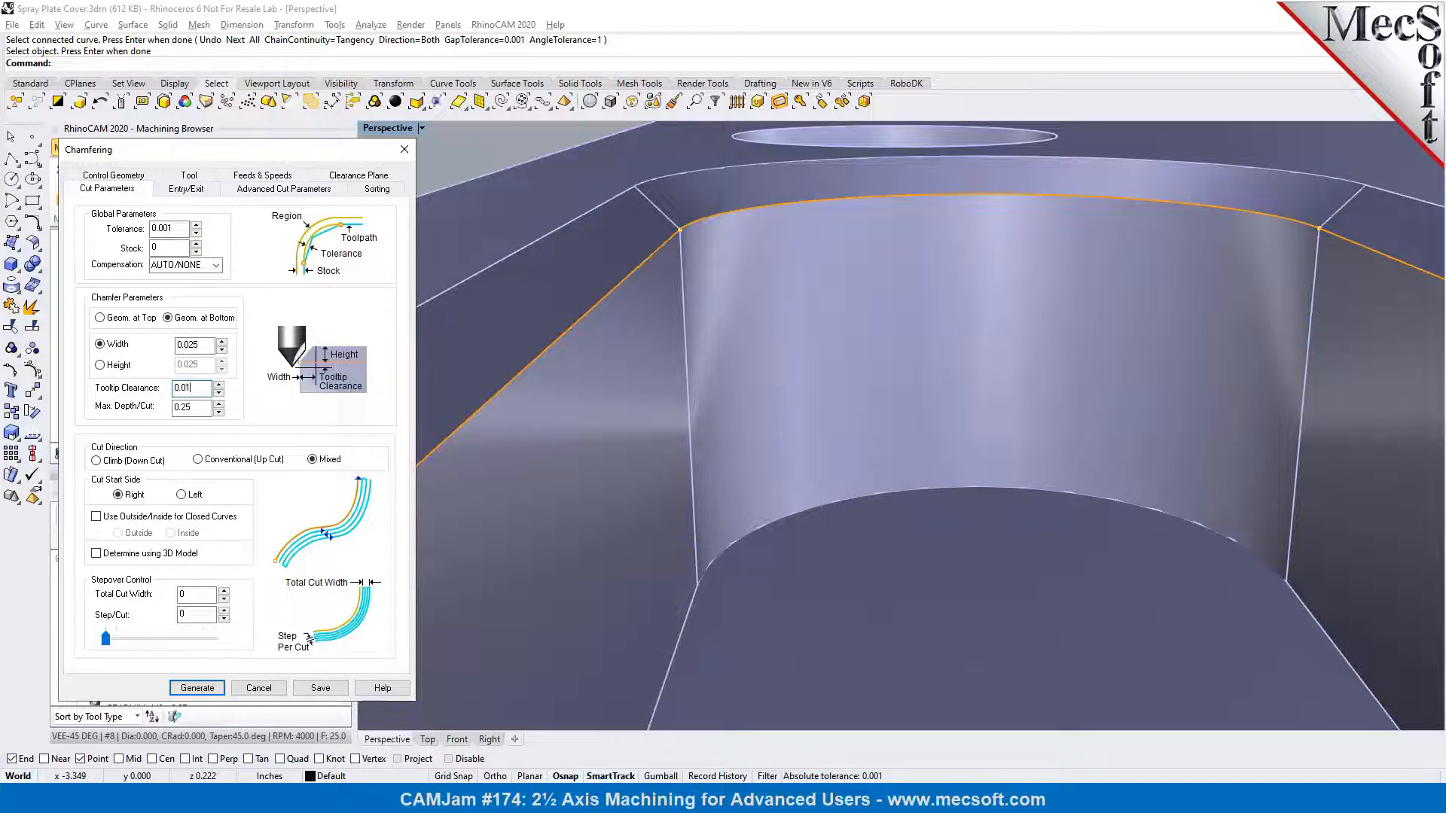
key("Tab")
left_click(129, 463)
left_click(173, 518)
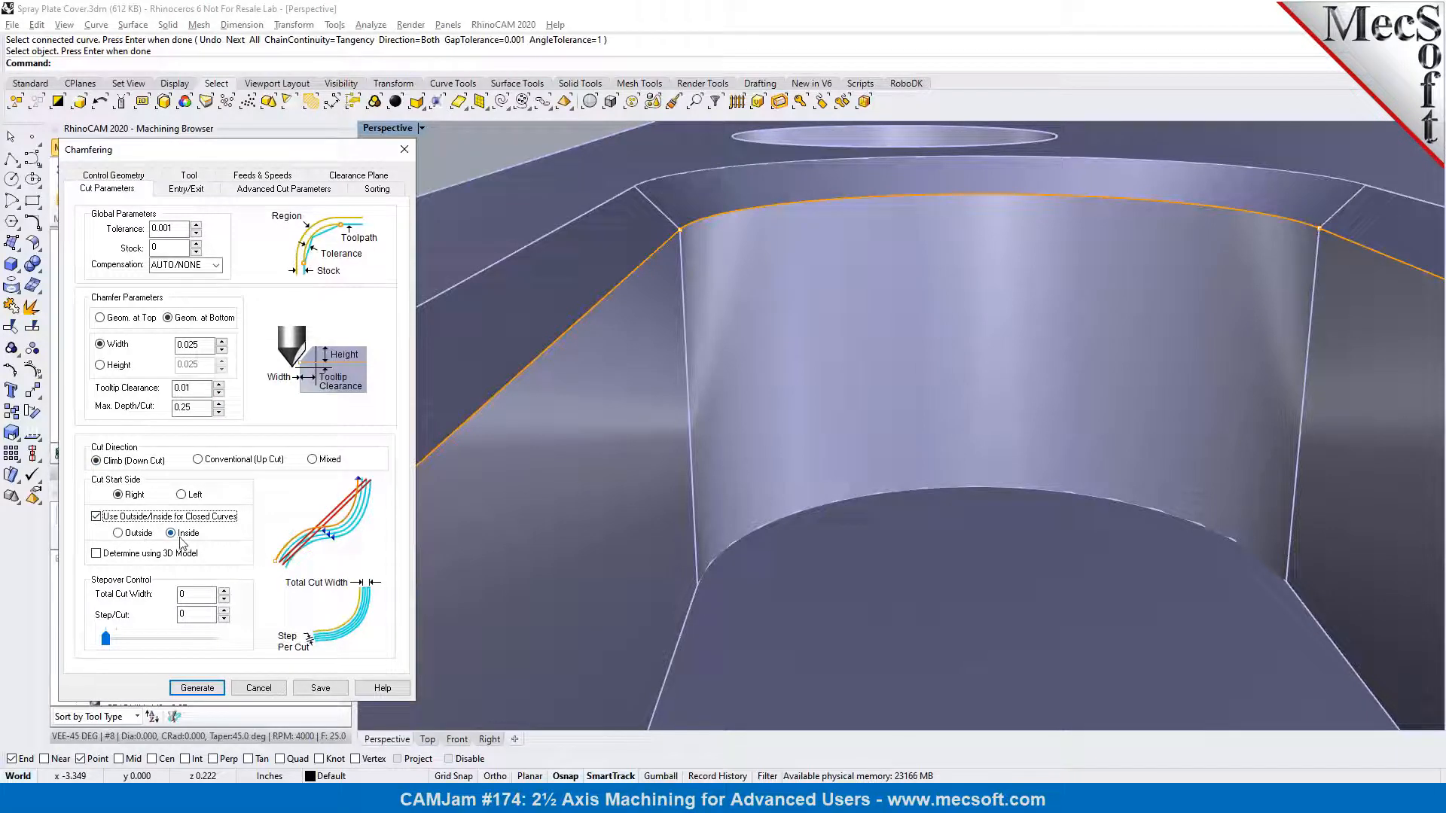
Set both the entry and exit motions to None and generate the chamfering toolpath
left_click(188, 192)
scroll(699, 305, "down", 10)
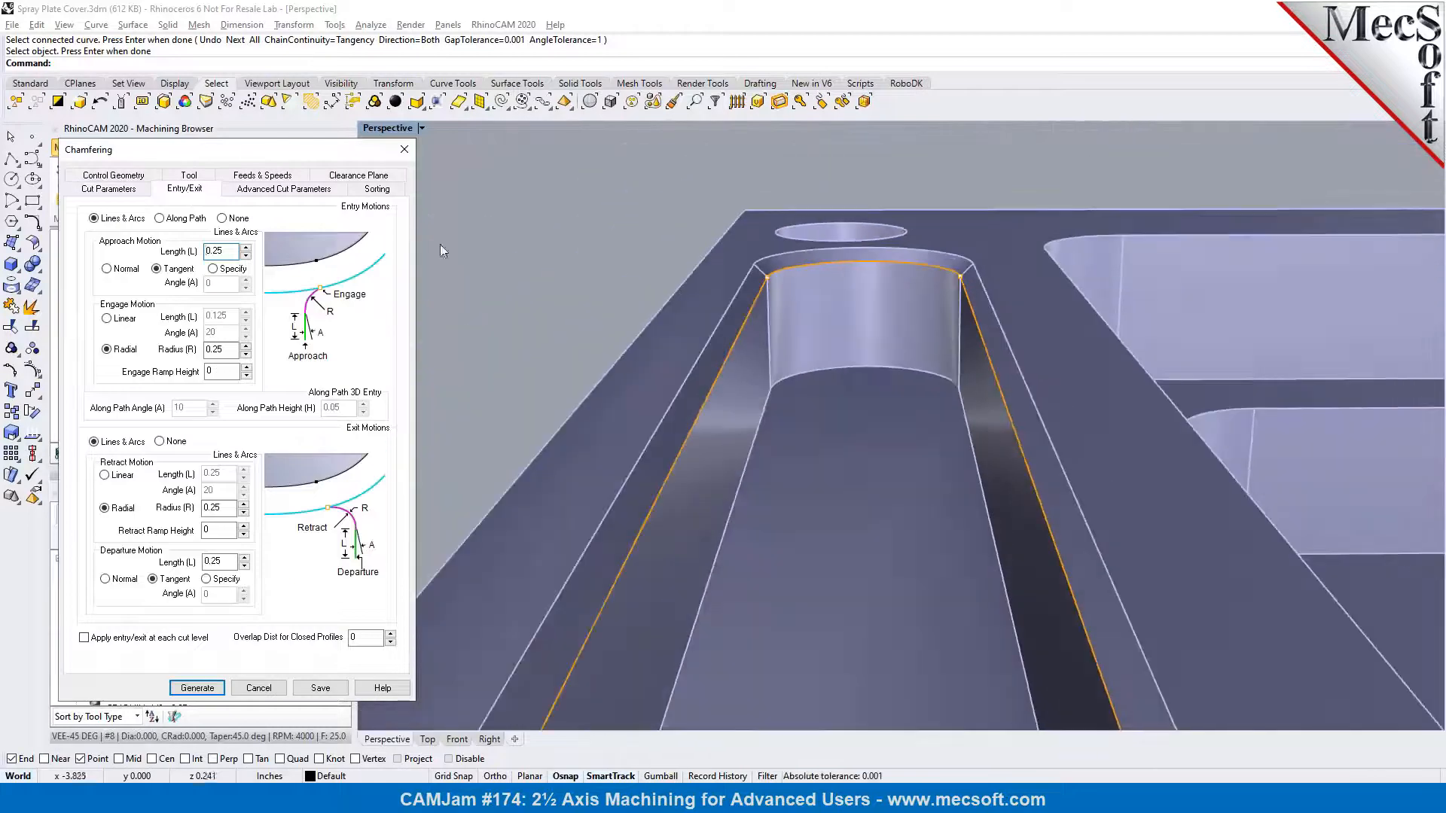
left_click(222, 219)
left_click(160, 442)
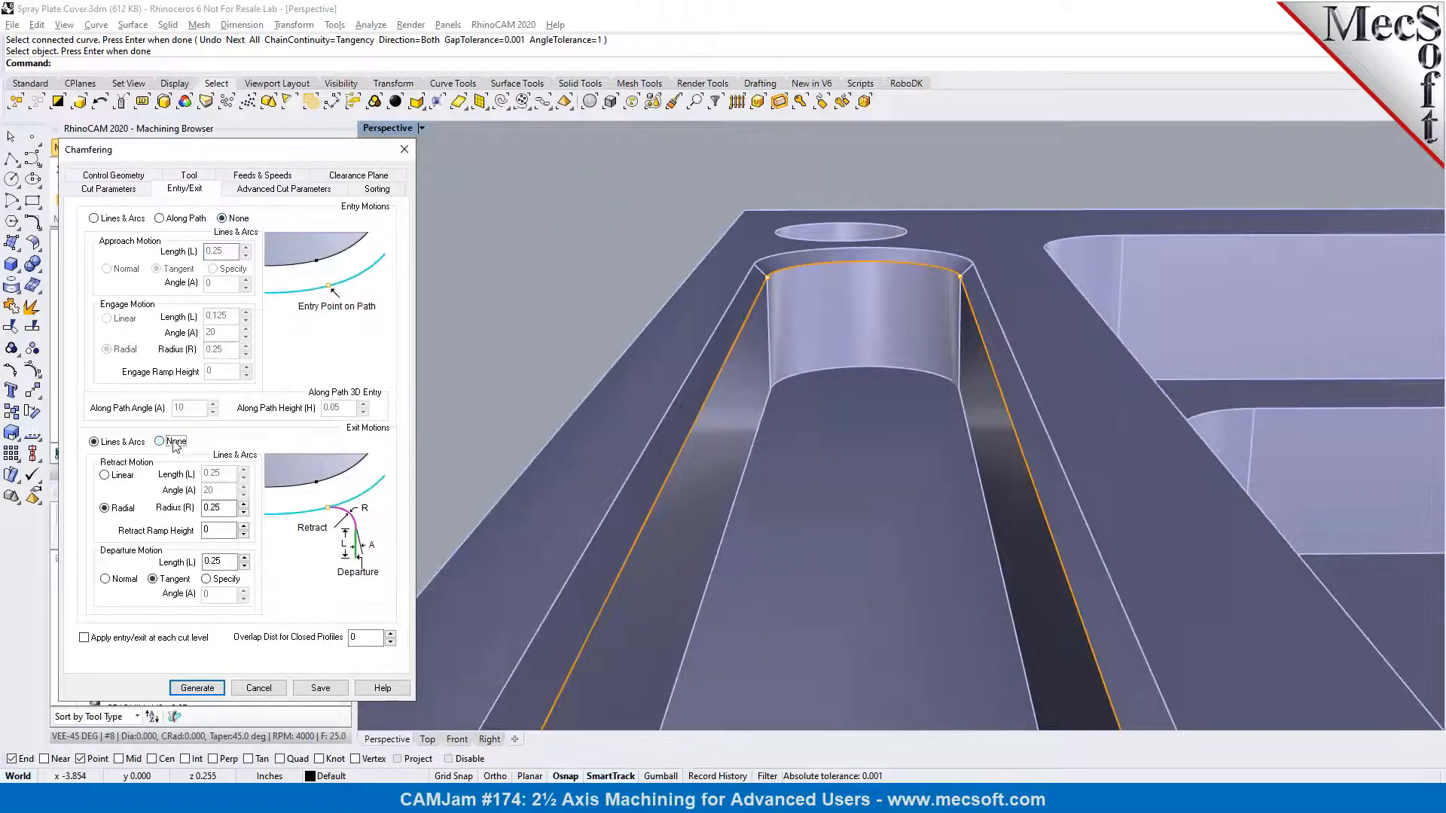
left_click(197, 688)
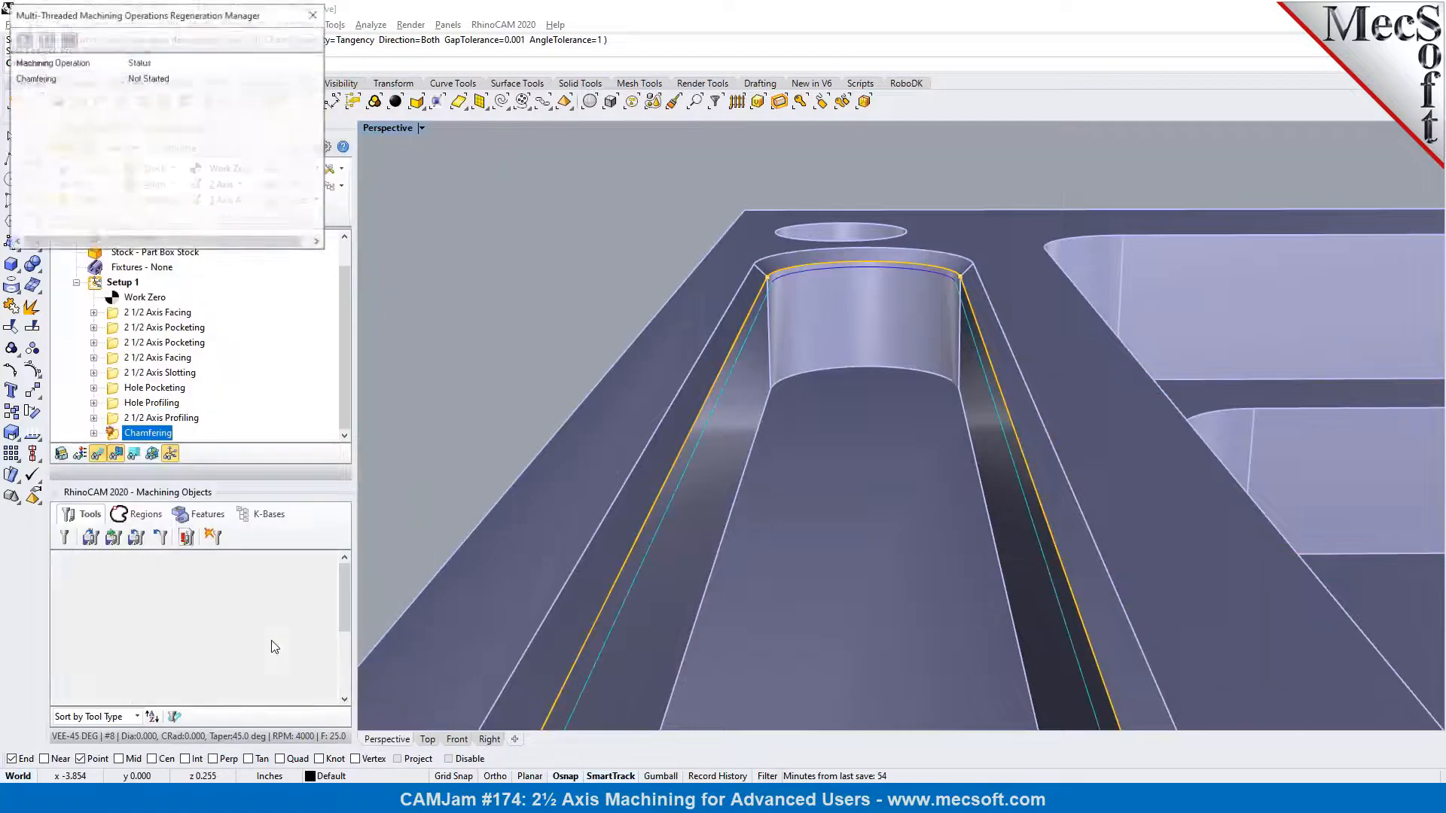
Inspect the generated chamfer toolpath along the slot edge and run the Chamfering operation's material removal simulation
right_click_drag(621, 506, 801, 454)
scroll(848, 245, "down", 4)
right_click_drag(868, 415, 945, 411)
scroll(640, 482, "up", 3)
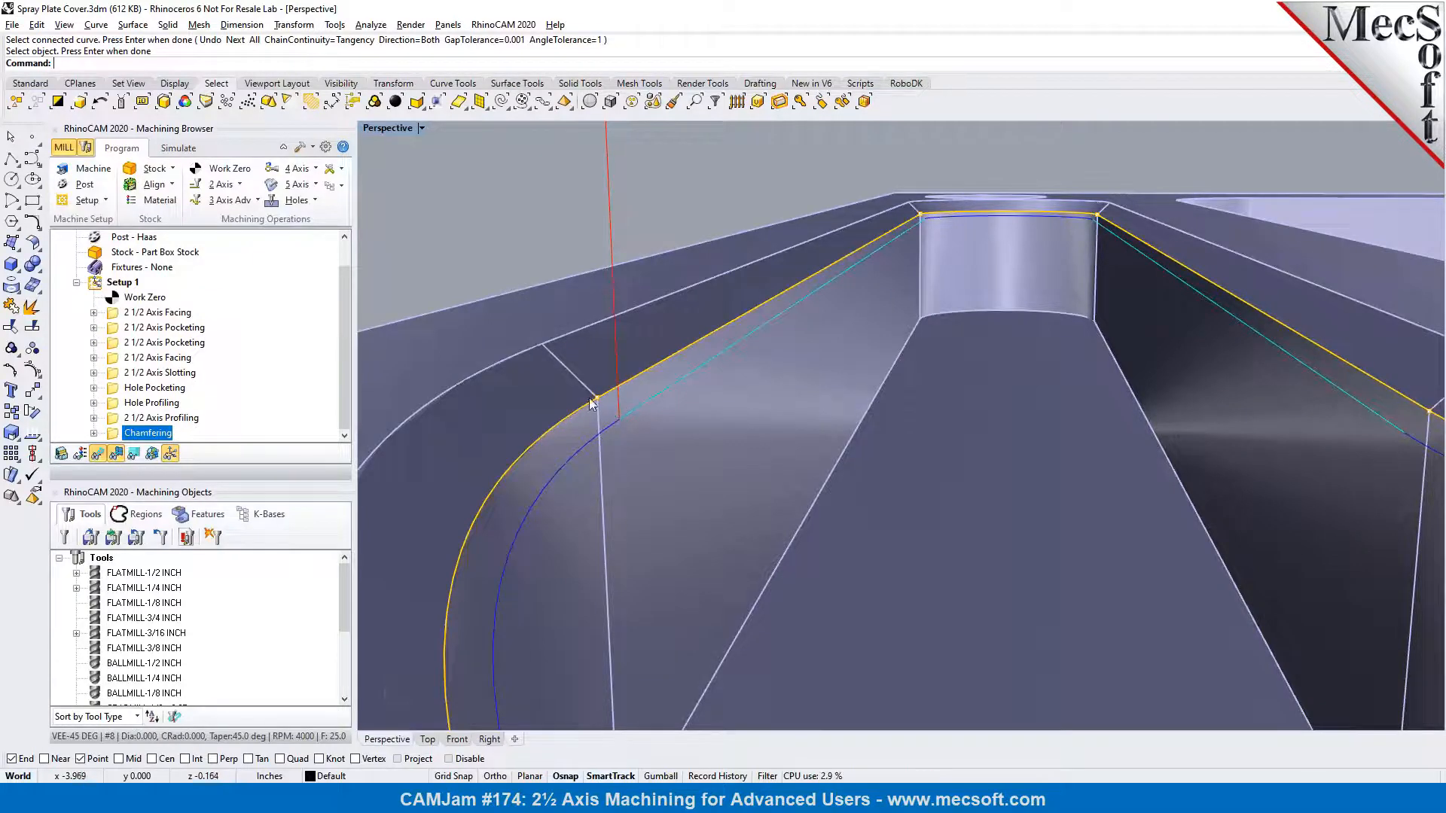
right_click_drag(631, 403, 697, 403)
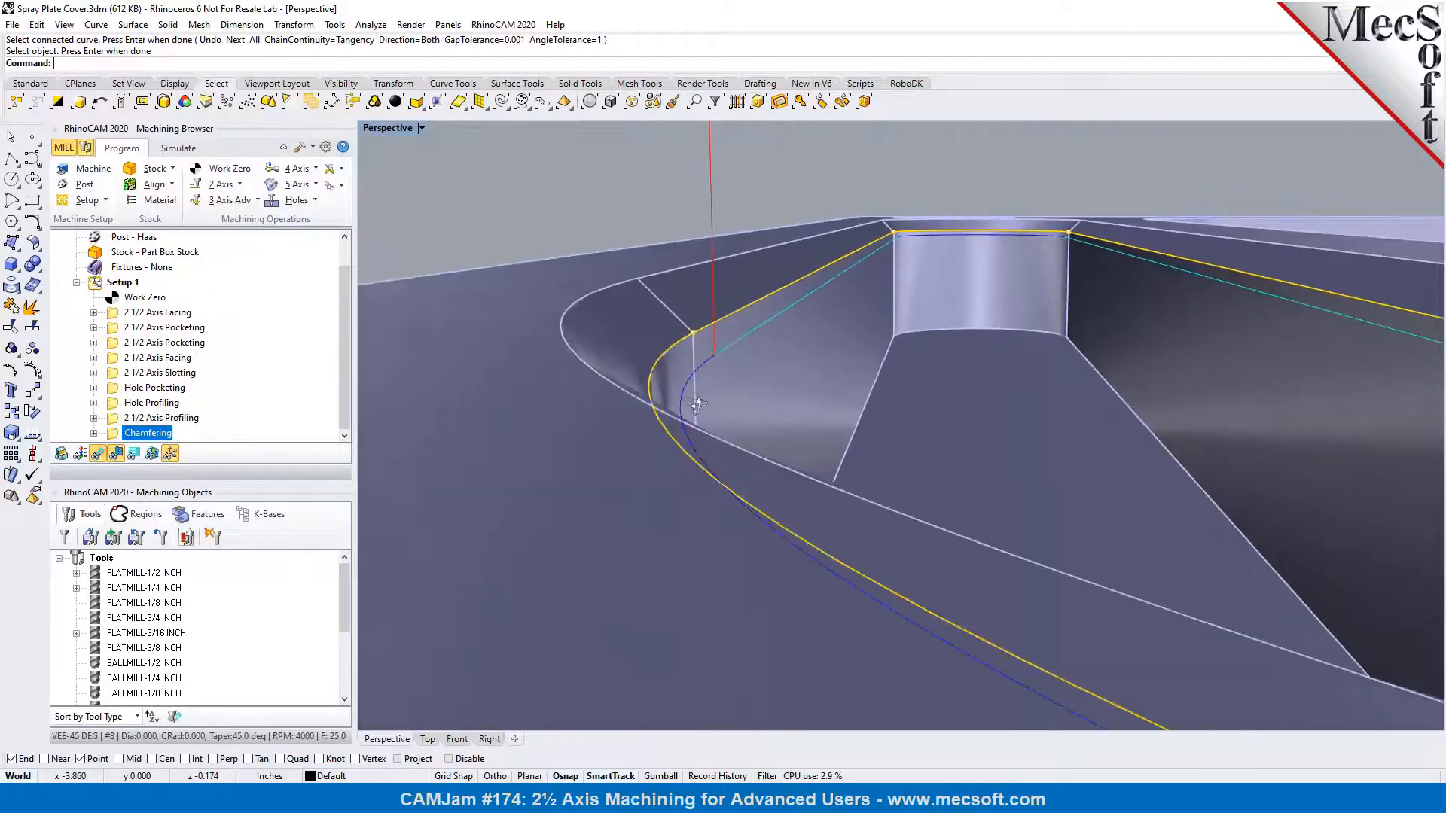
scroll(676, 336, "down", 8)
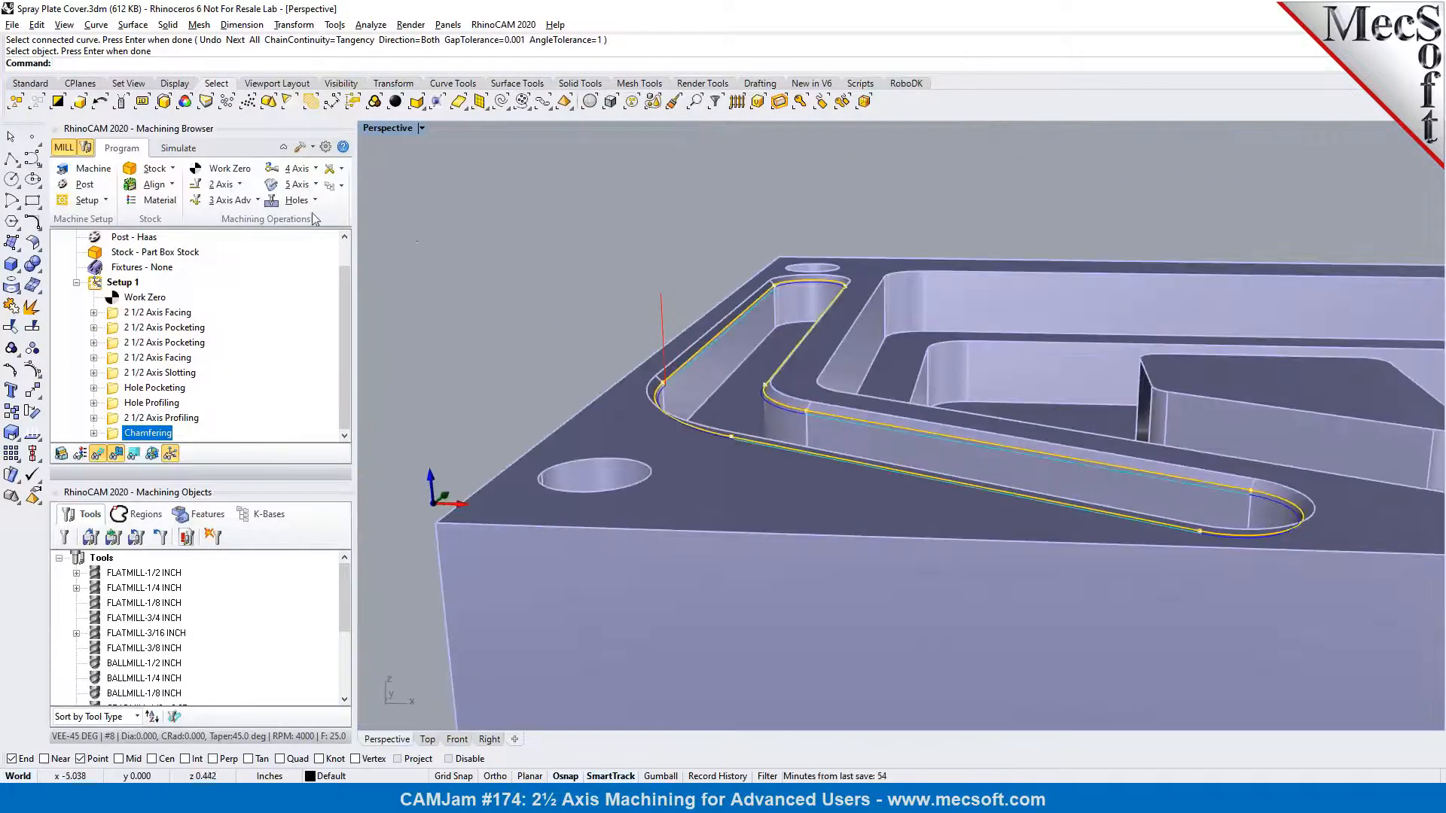
left_click(178, 147)
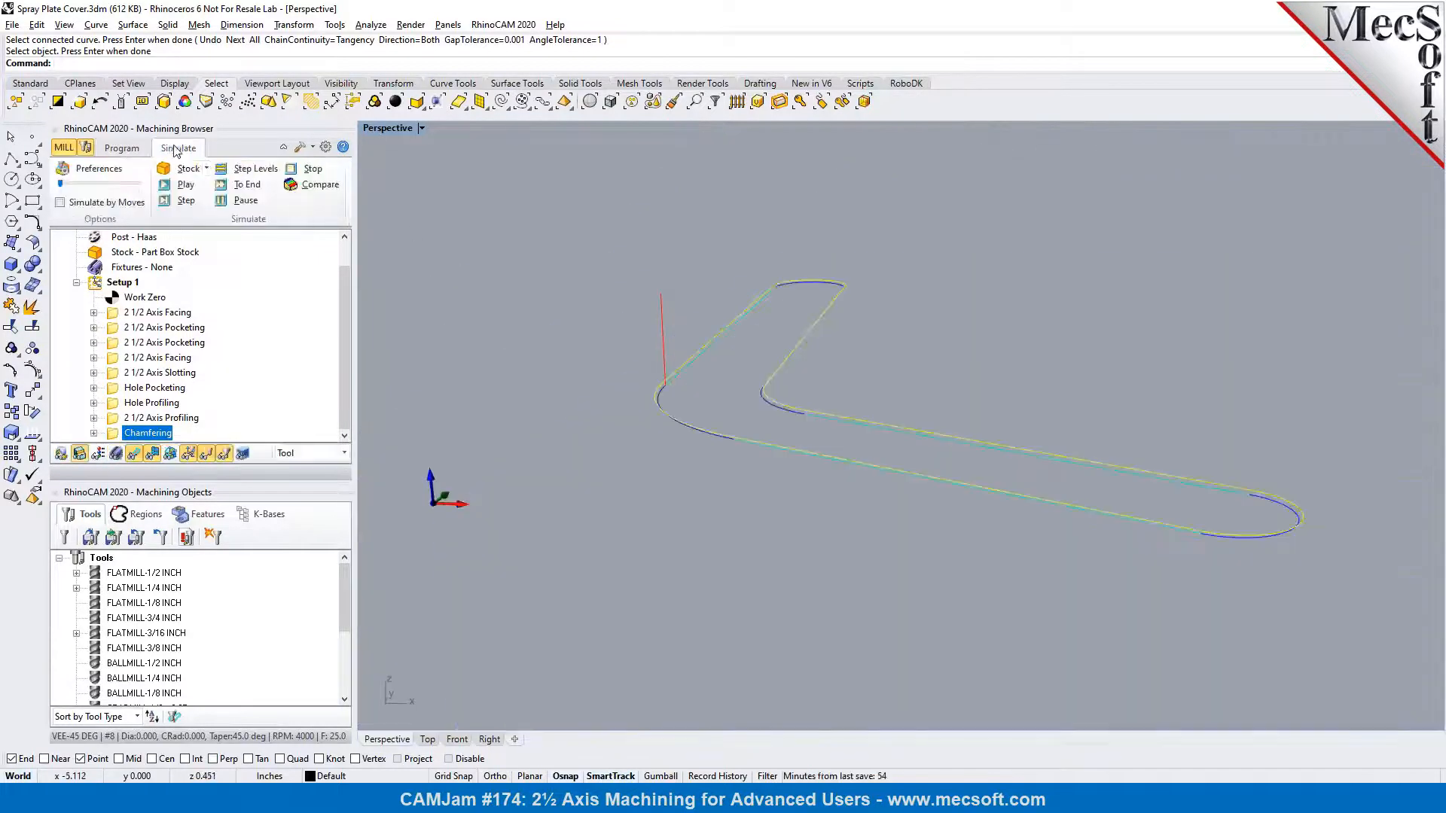
left_click(171, 188)
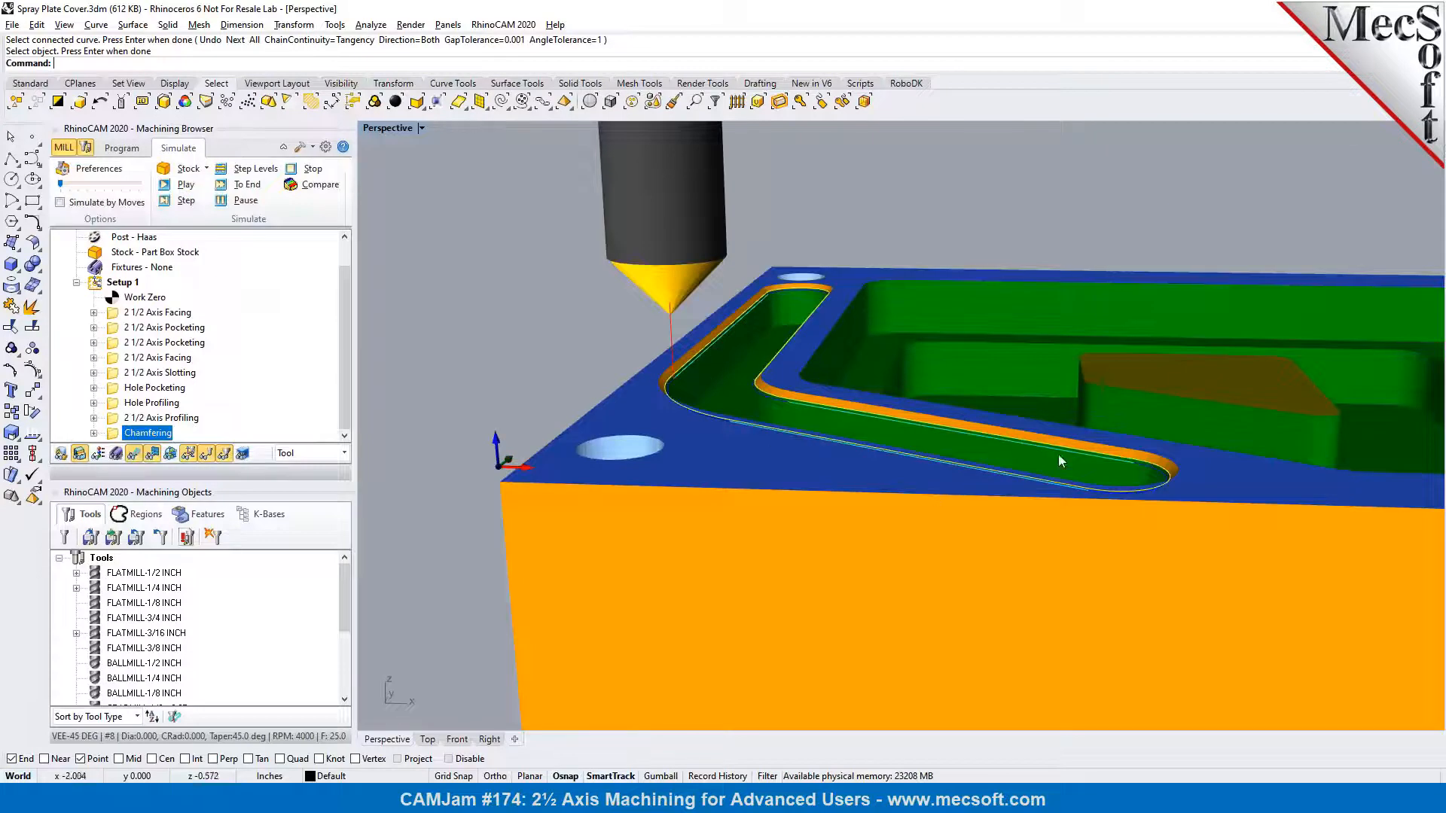
scroll(598, 402, "down", 2)
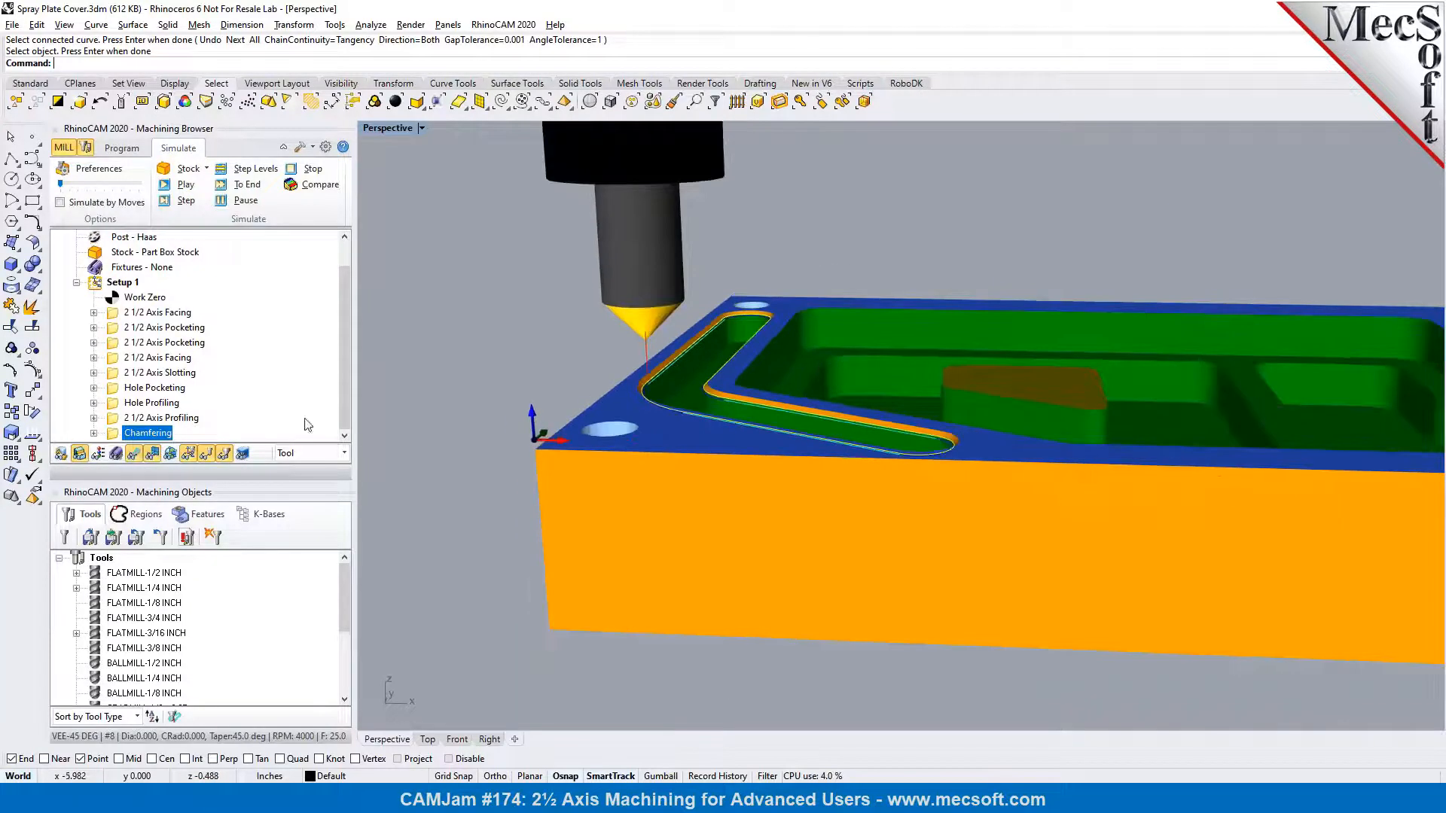
Expand the 2 1/2 Axis Profiling operation and close the Machining Objects browser to make room for the job tree
left_click(93, 418)
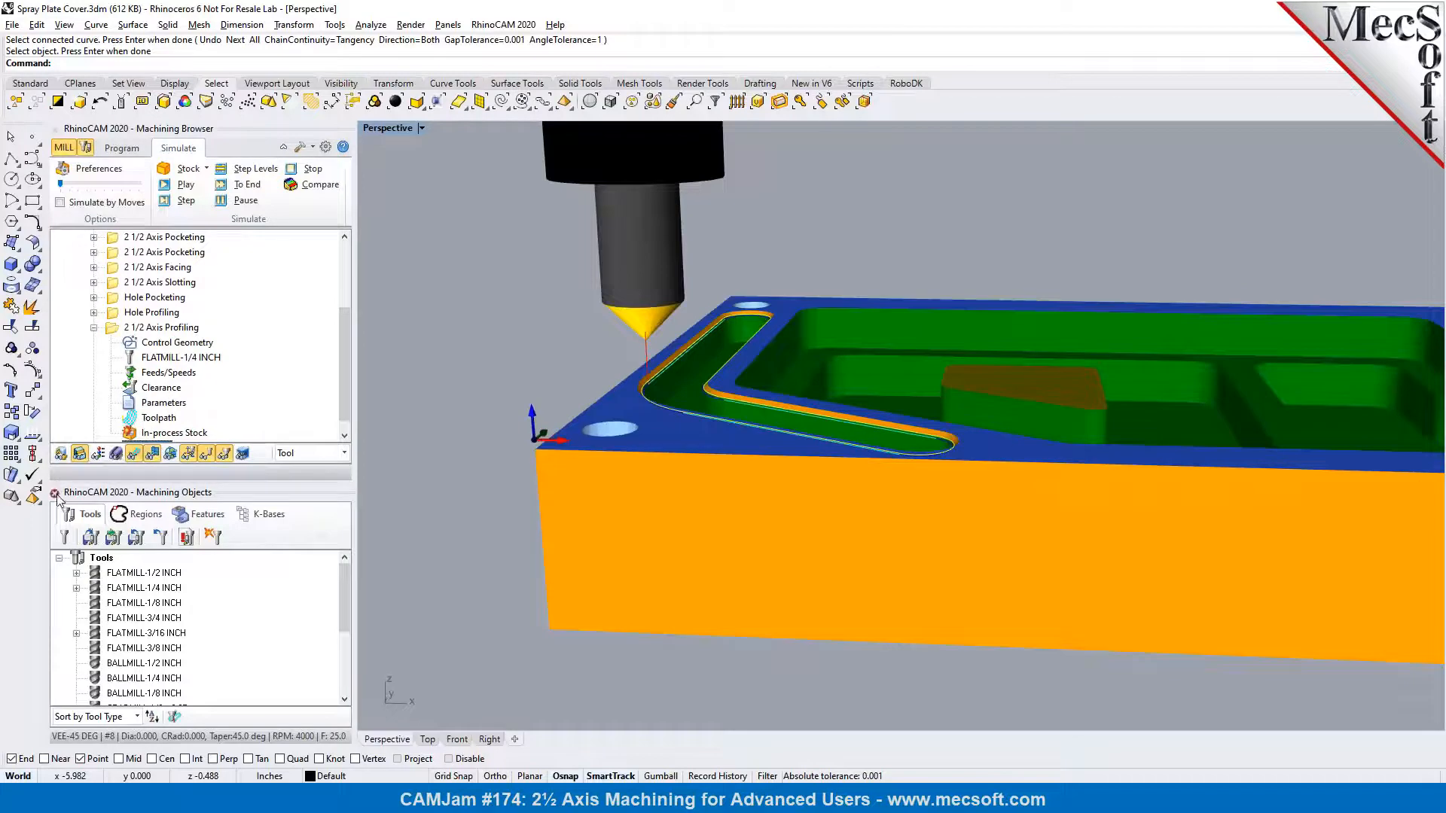
left_click(58, 494)
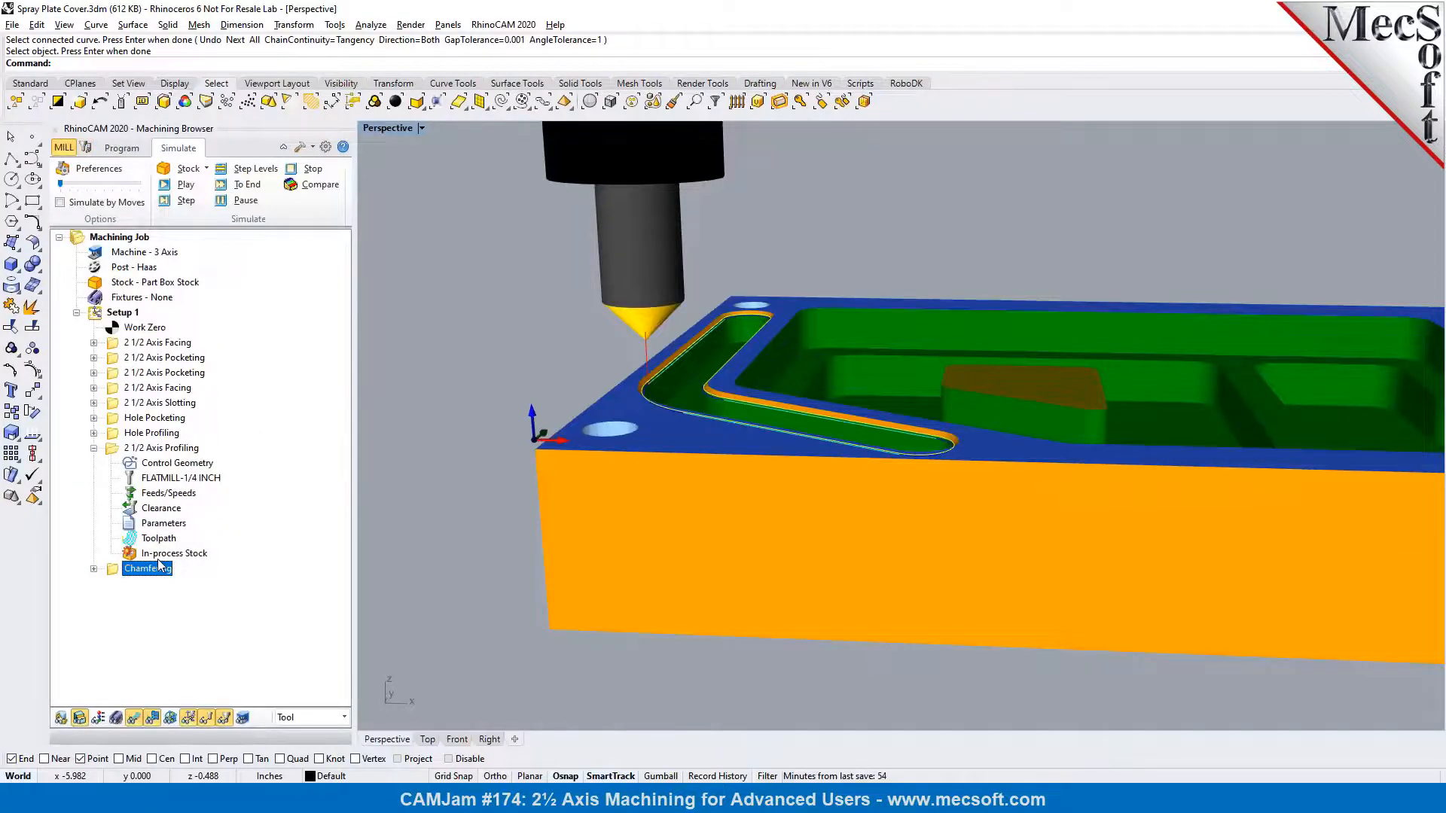
right_click_drag(625, 438, 623, 470)
scroll(573, 480, "down", 5)
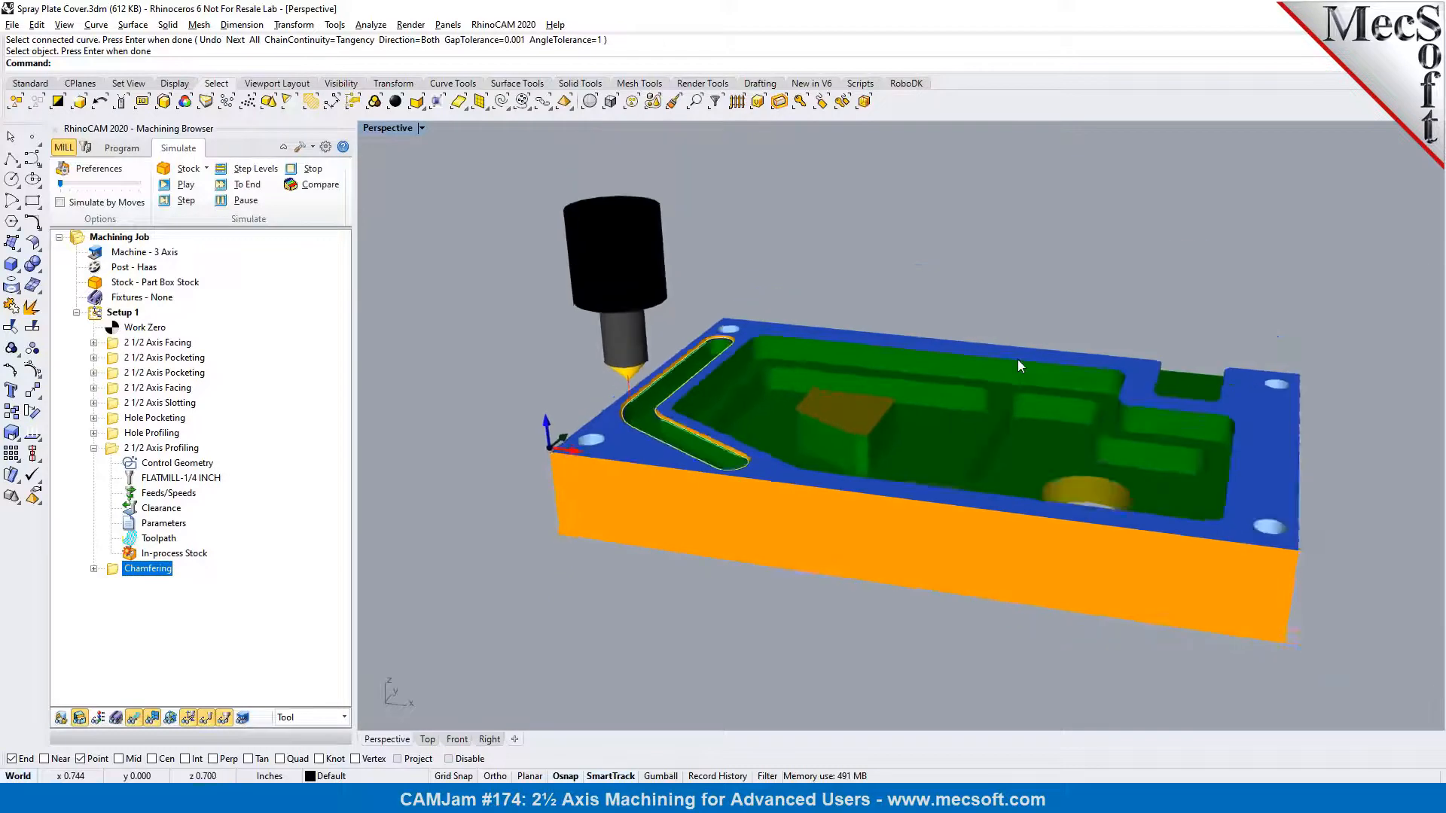
scroll(1018, 366, "up", 3)
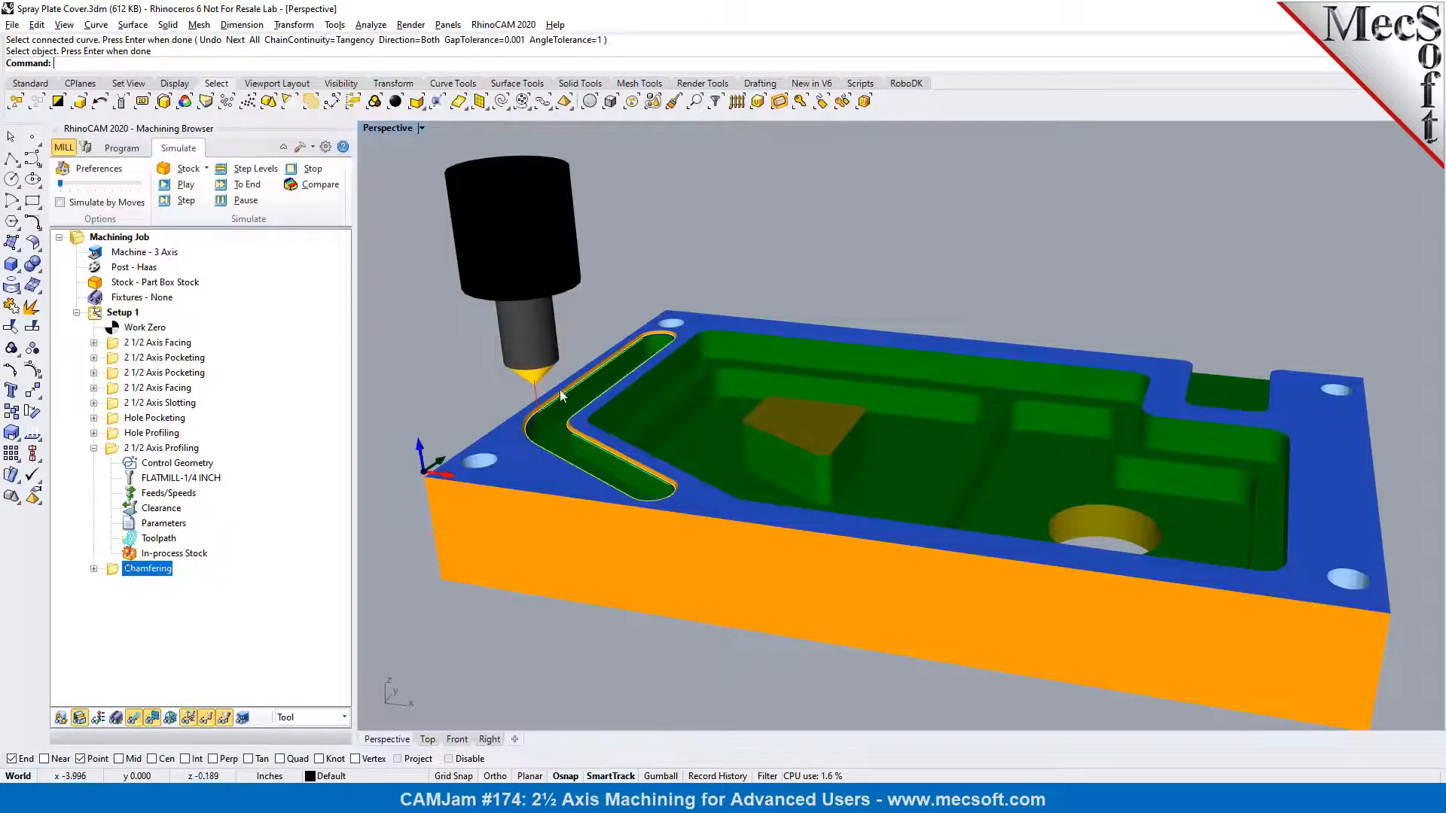
Simulate the 2 1/2 Axis Profiling operation through to its end
left_click(143, 448)
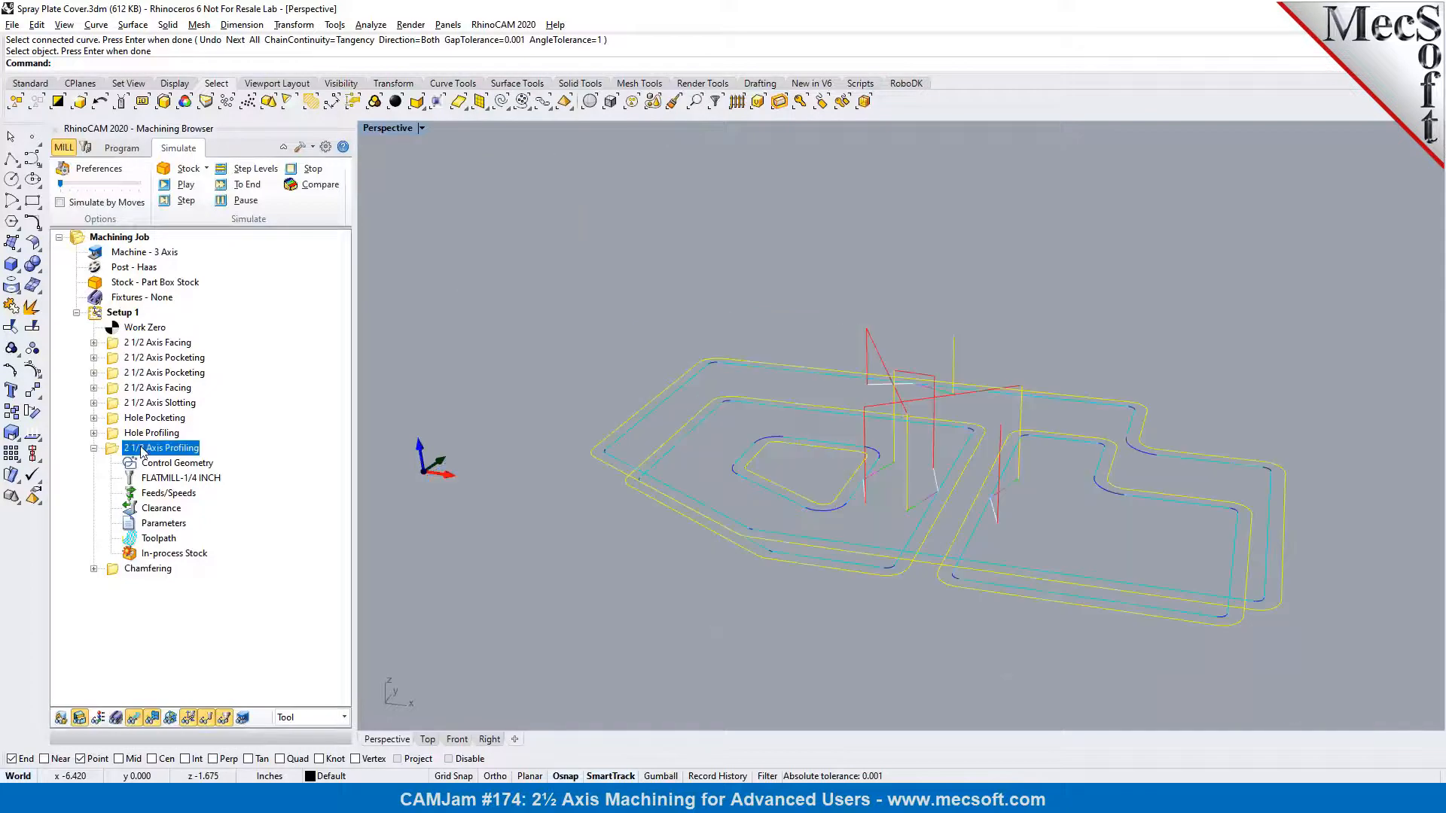
left_click(166, 187)
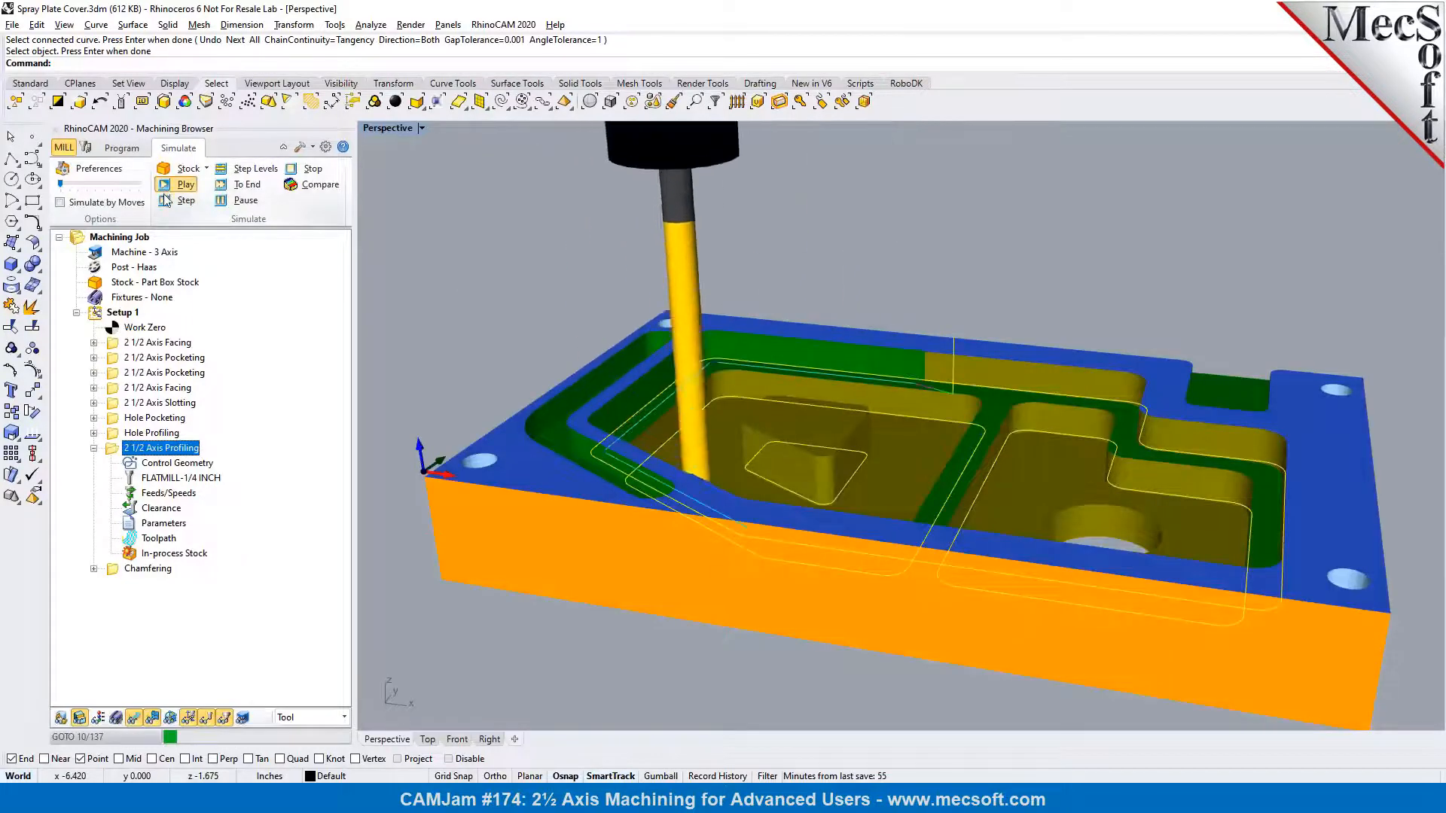
left_click(238, 188)
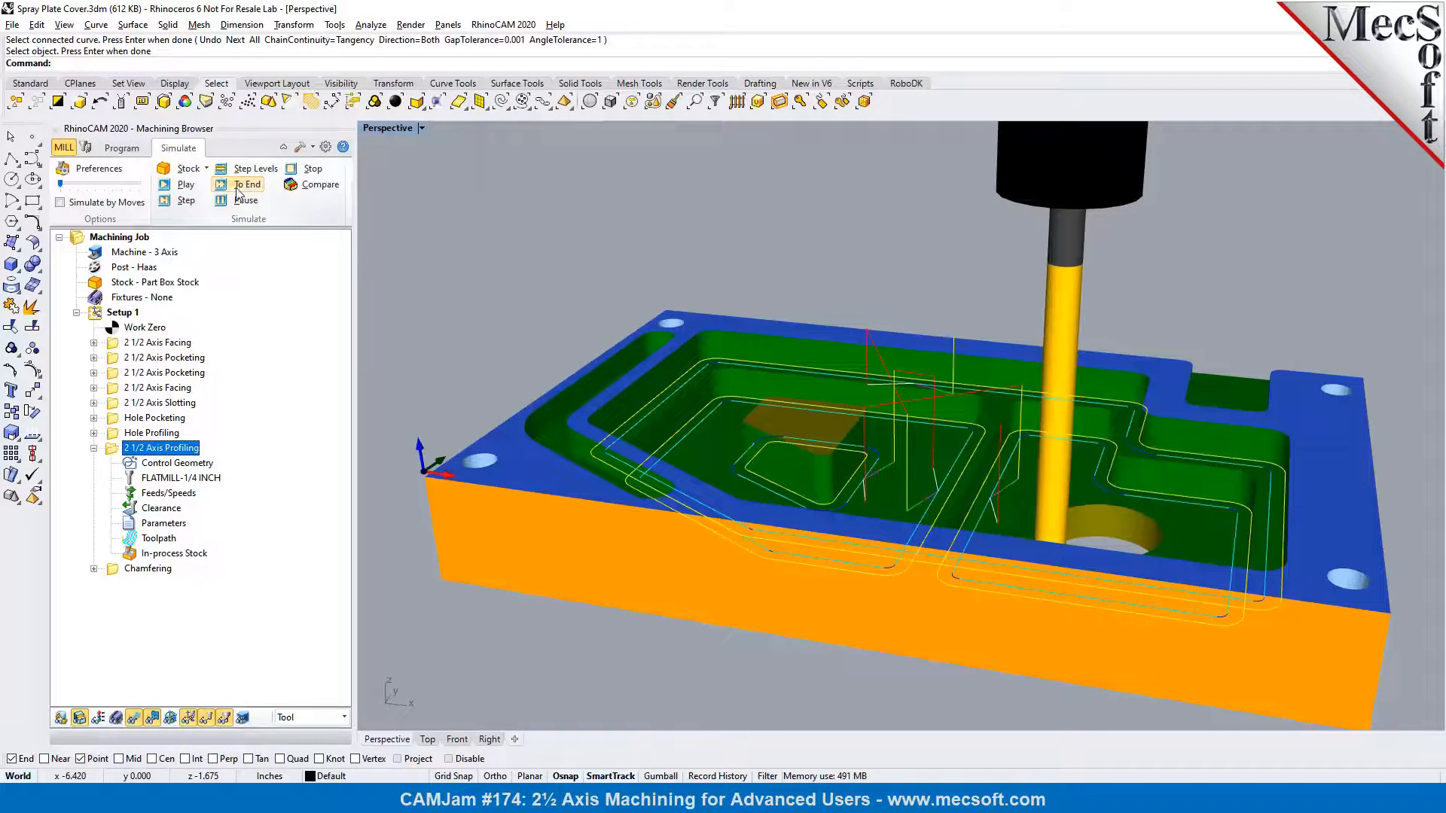
Simulate the Chamfering operation again, examine the cut chamfer around the slot, and collapse the profiling operation
left_click(128, 570)
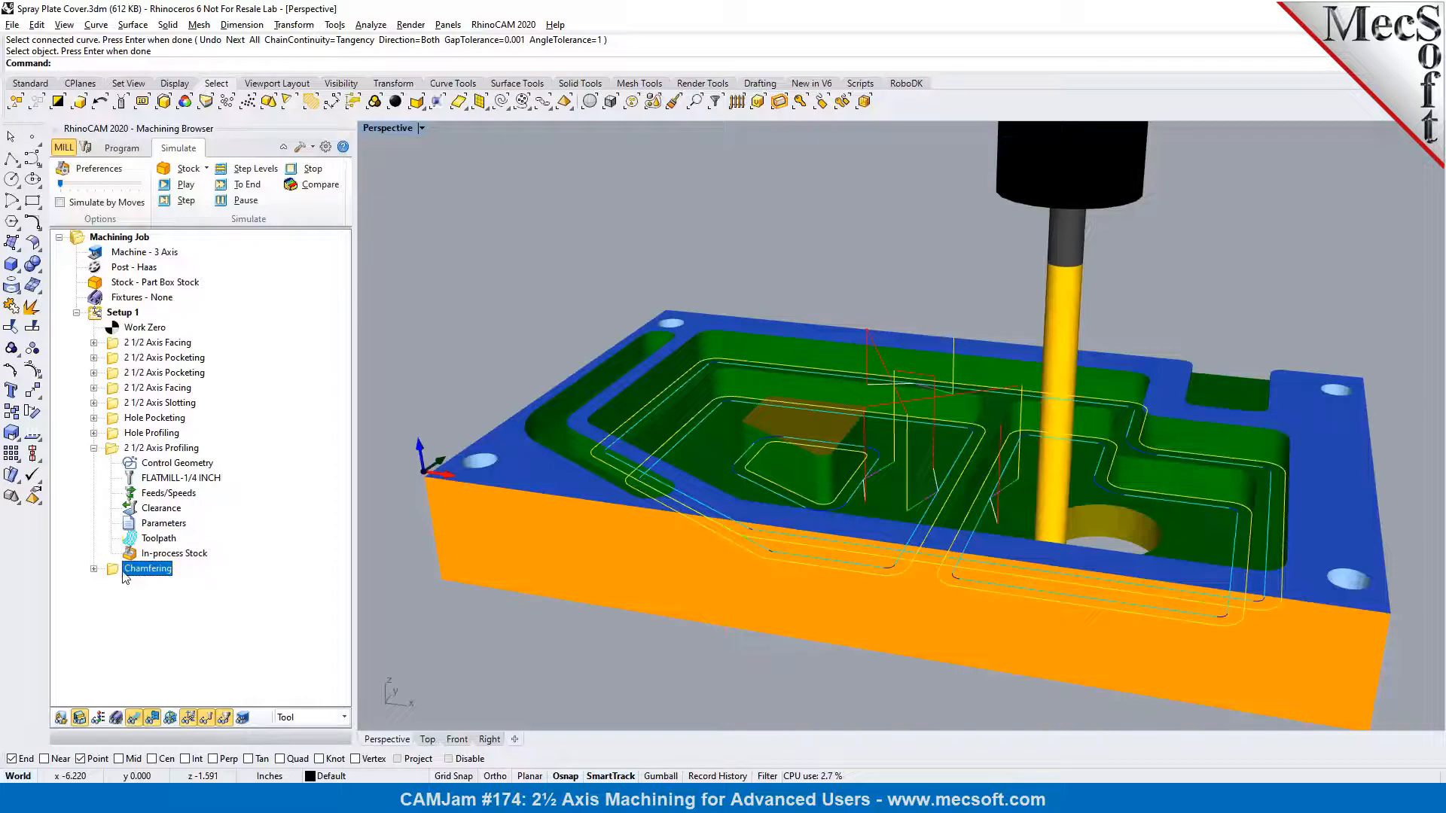
left_click(170, 185)
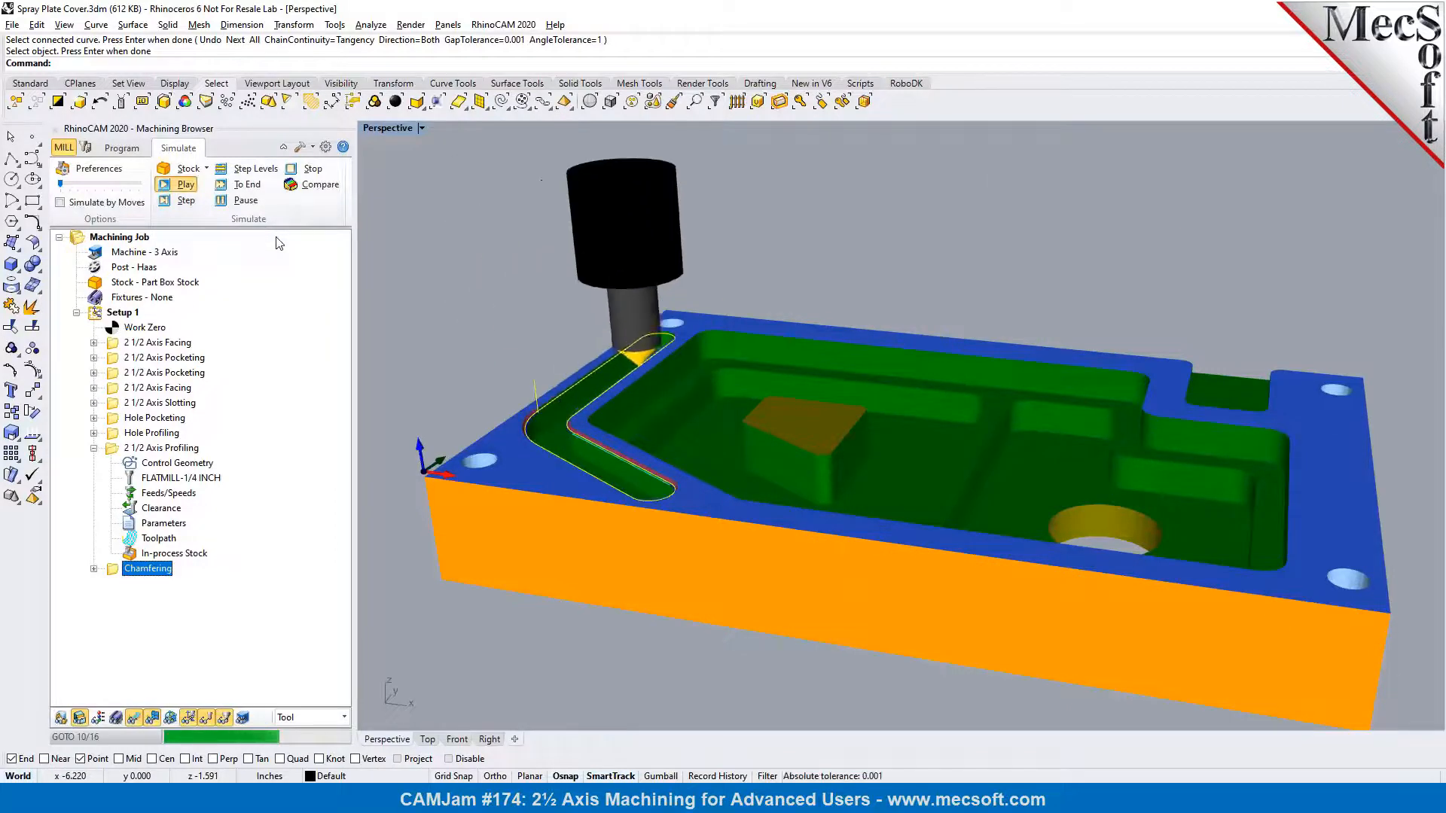
scroll(608, 461, "up", 10)
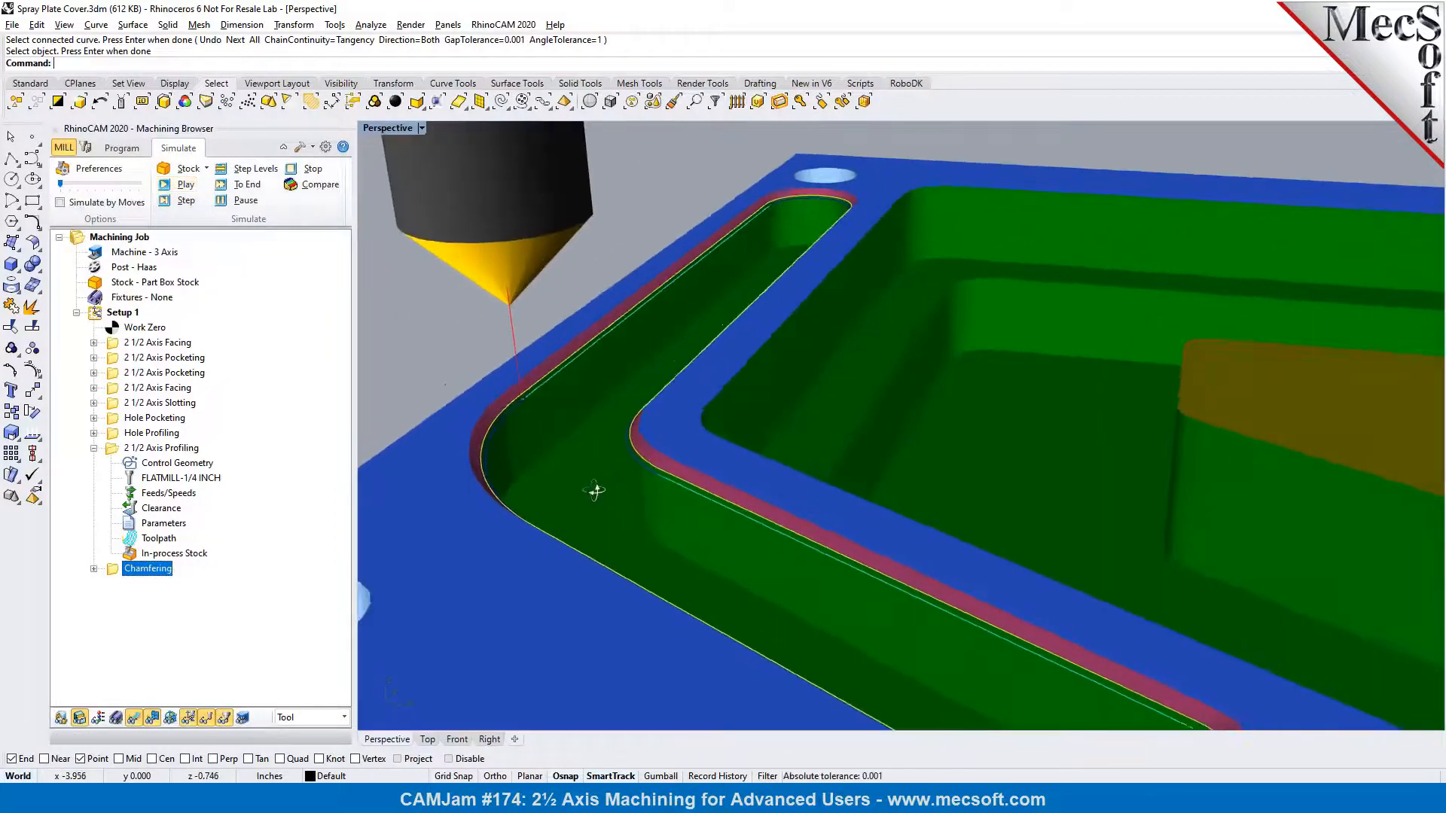
right_click_drag(620, 490, 623, 486)
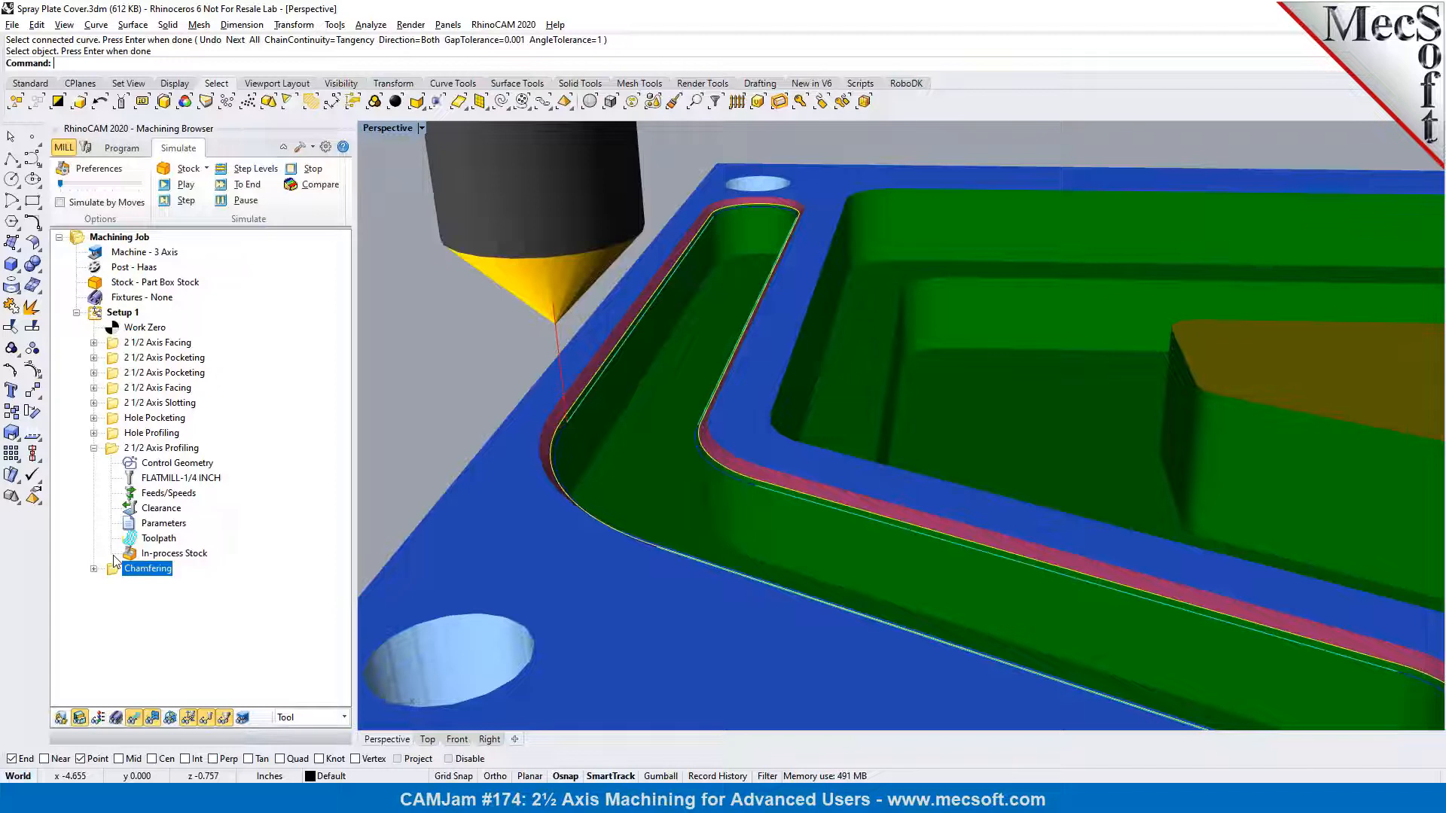
left_click(93, 449)
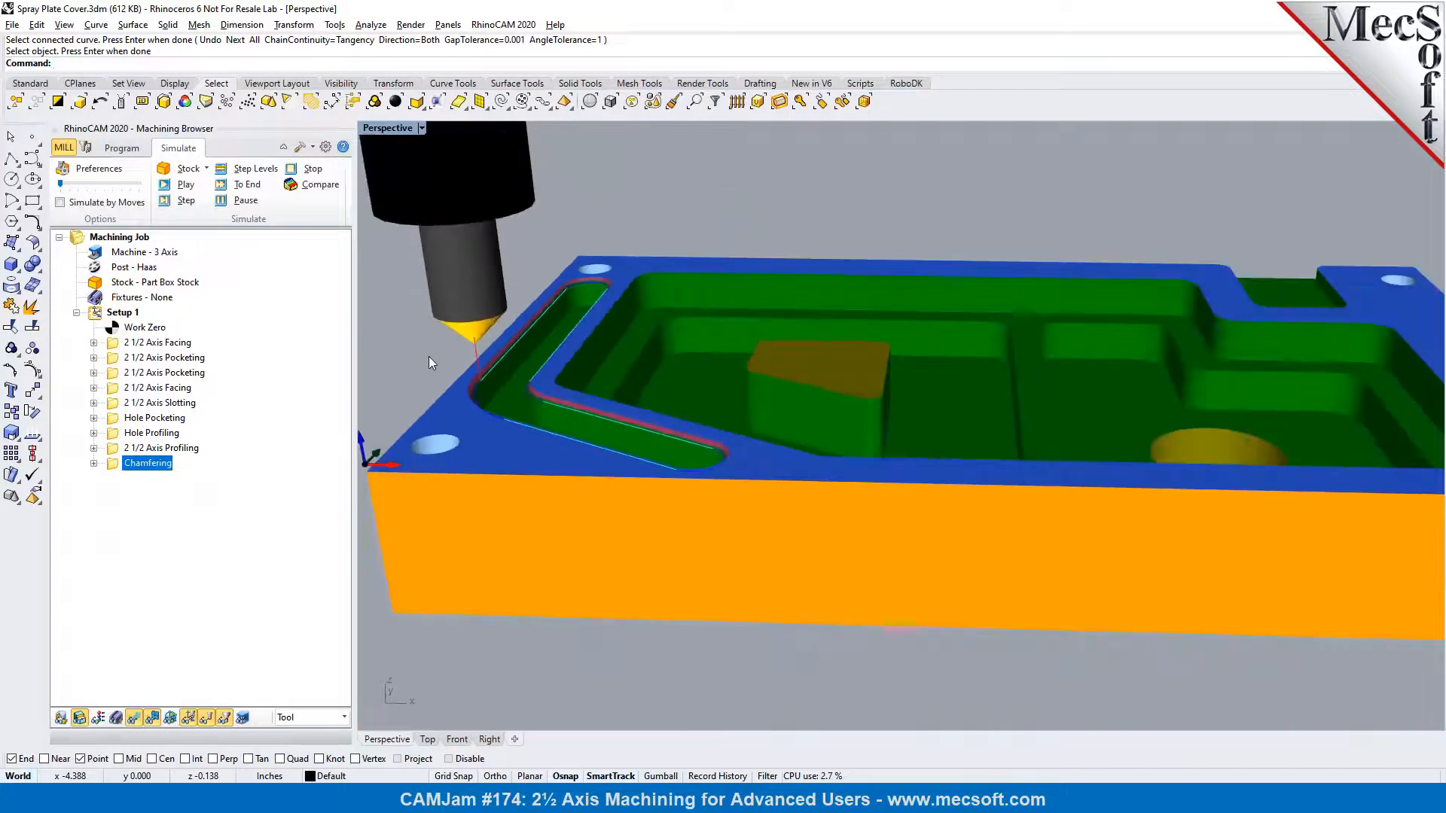
right_click_drag(736, 433, 708, 458)
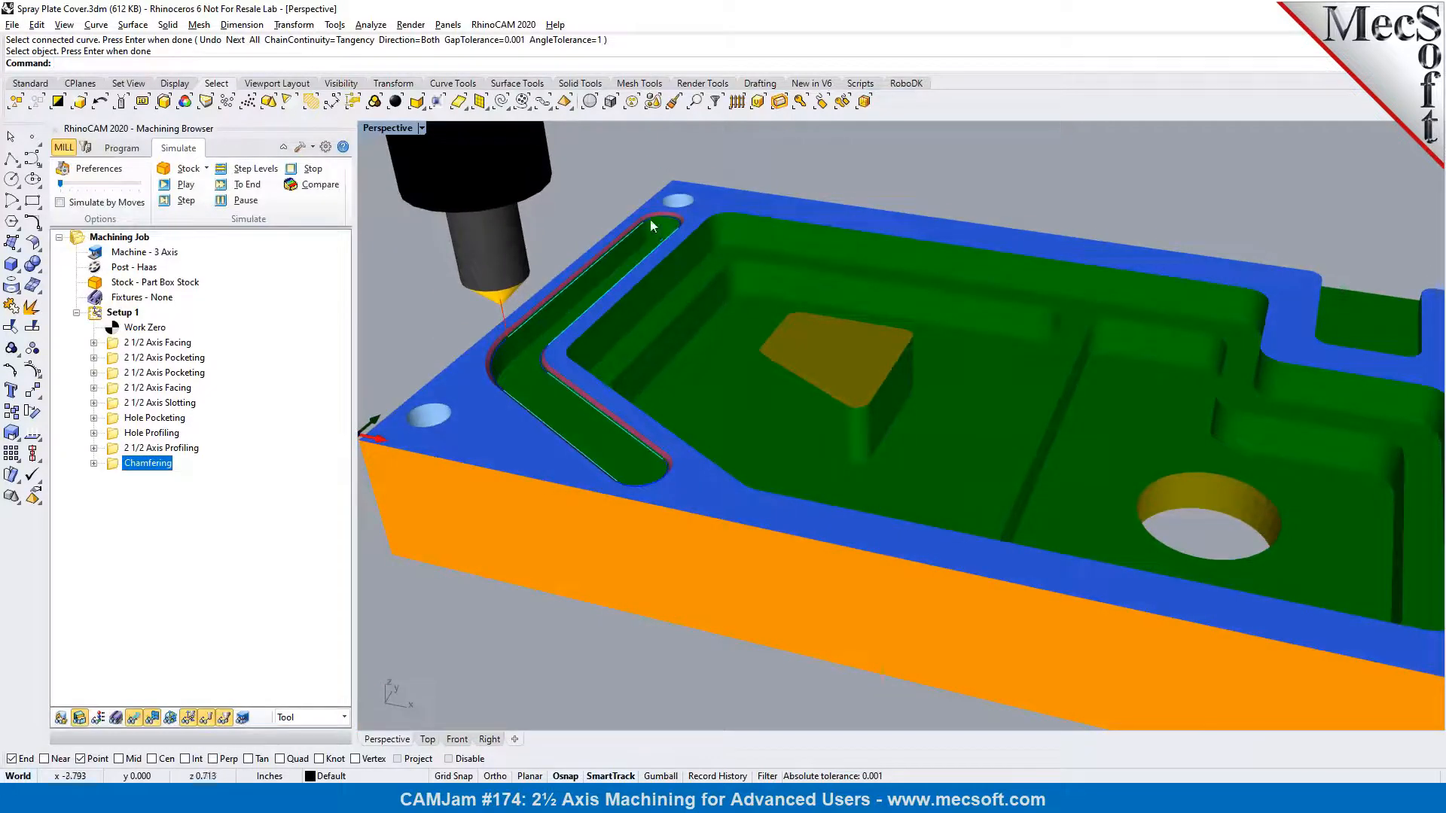
Return to programming and duplicate the Chamfering operation in Setup 1 by copying and pasting it
left_click(122, 148)
scroll(717, 186, "up", 5)
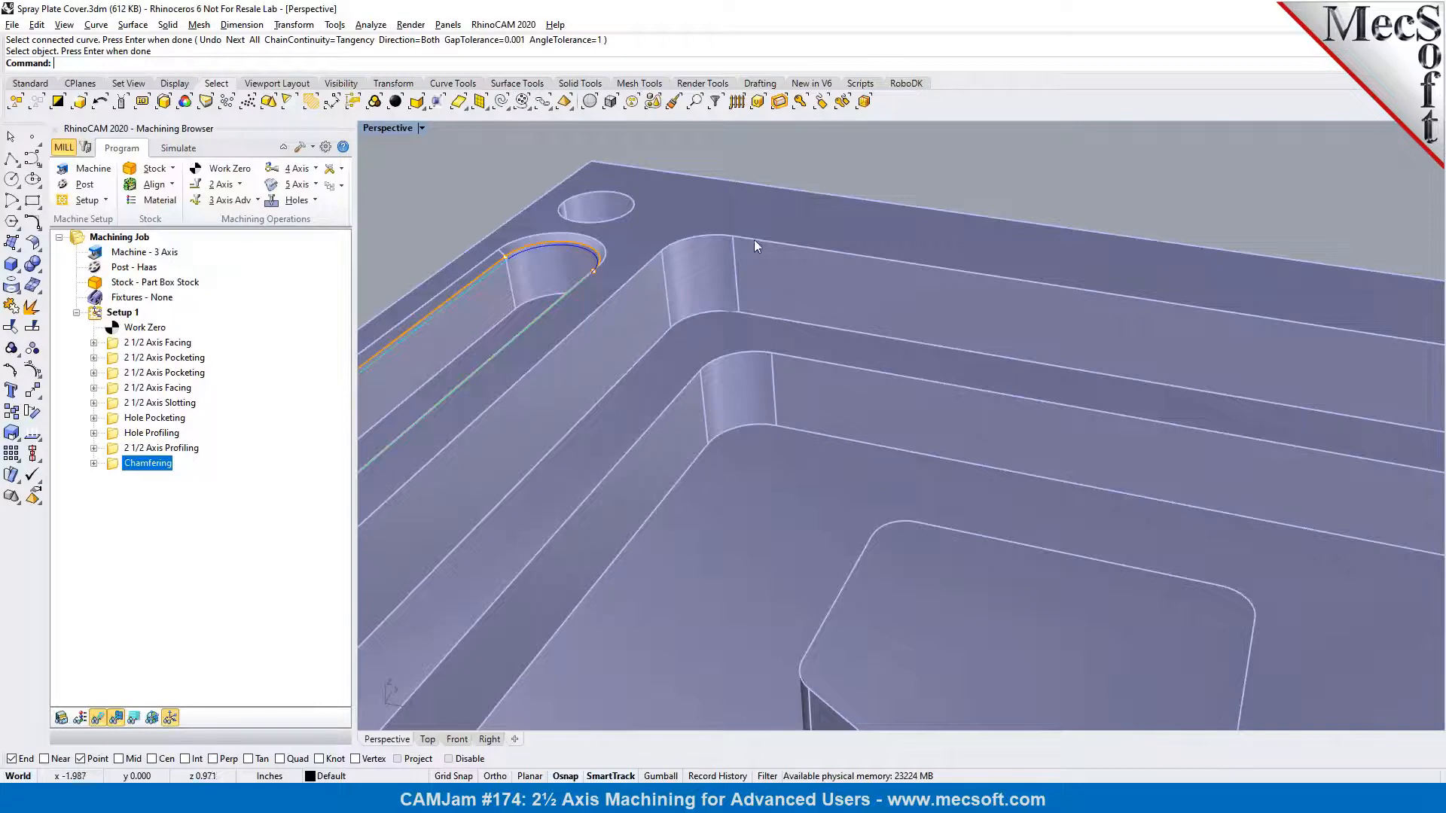
scroll(670, 265, "up", 4)
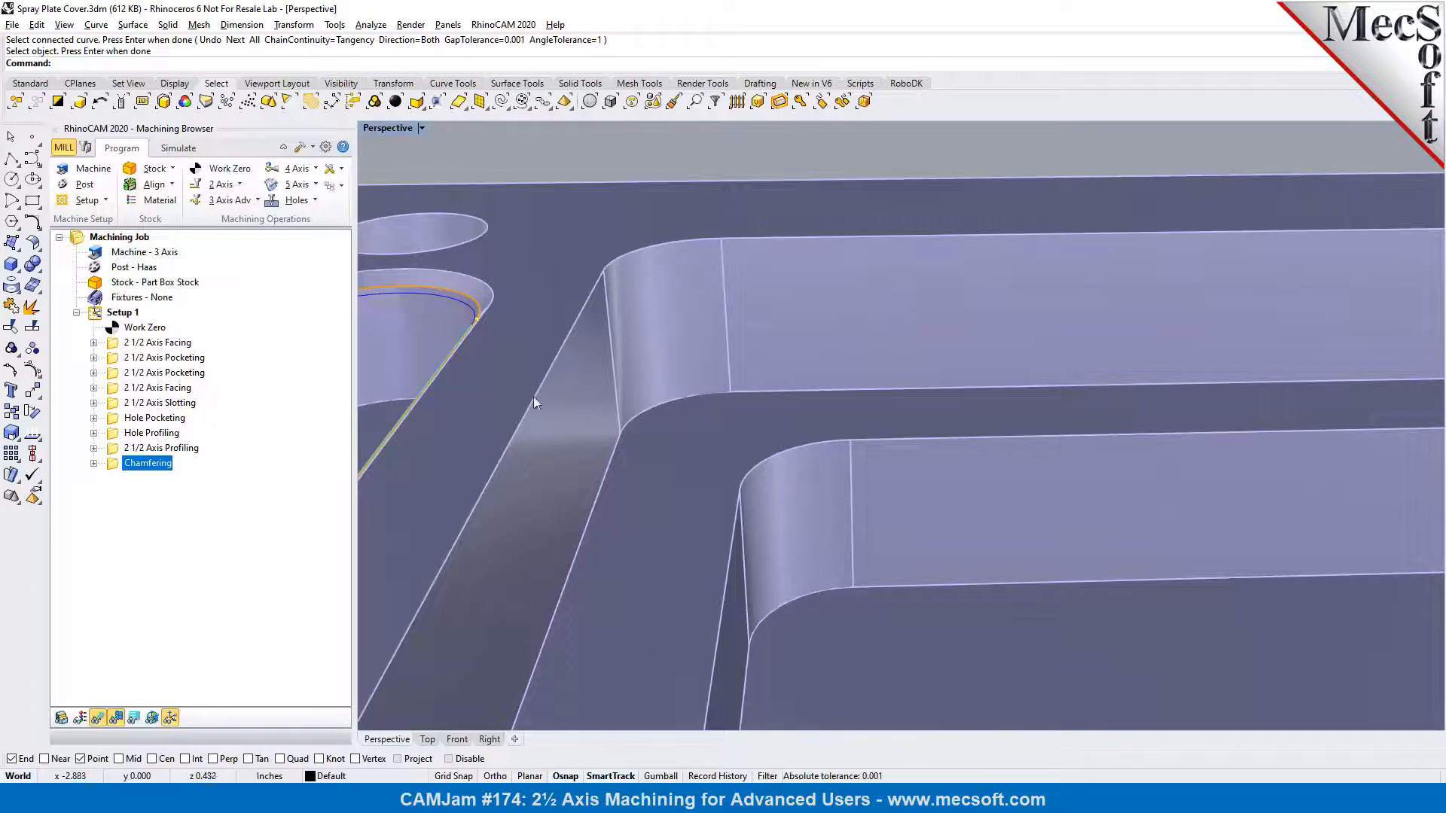
right_click(111, 466)
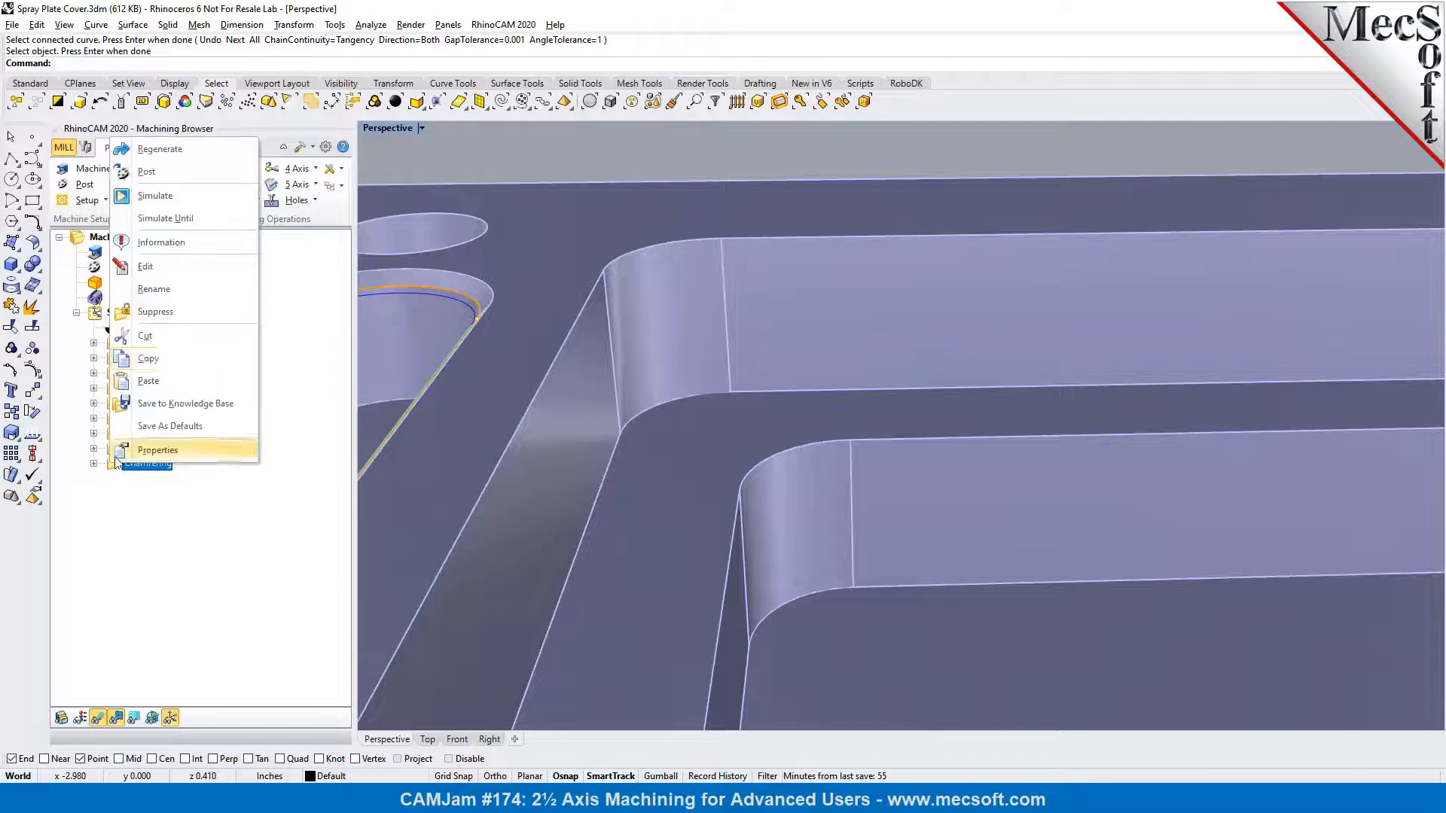
left_click(162, 356)
right_click(120, 461)
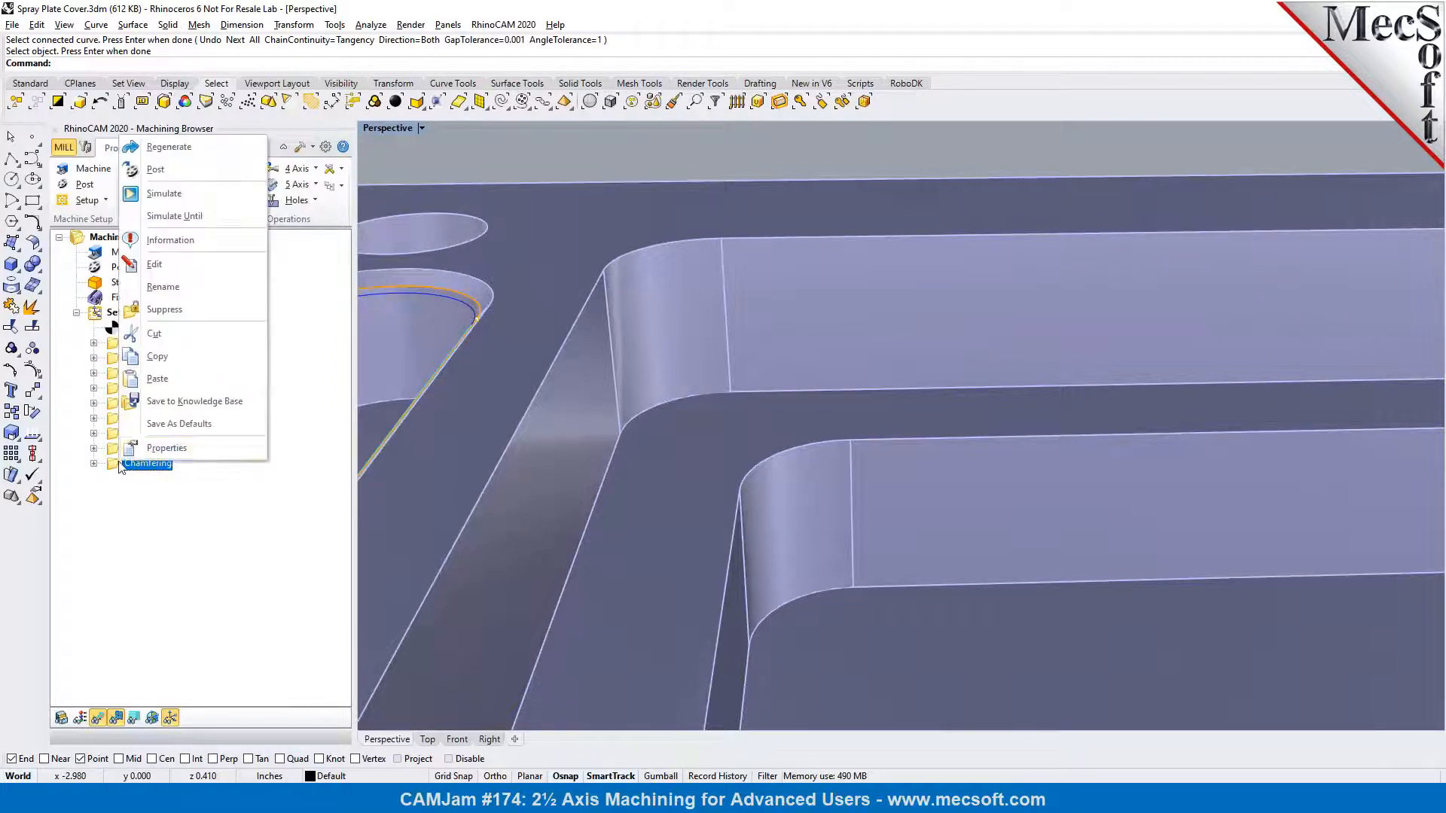
left_click(166, 378)
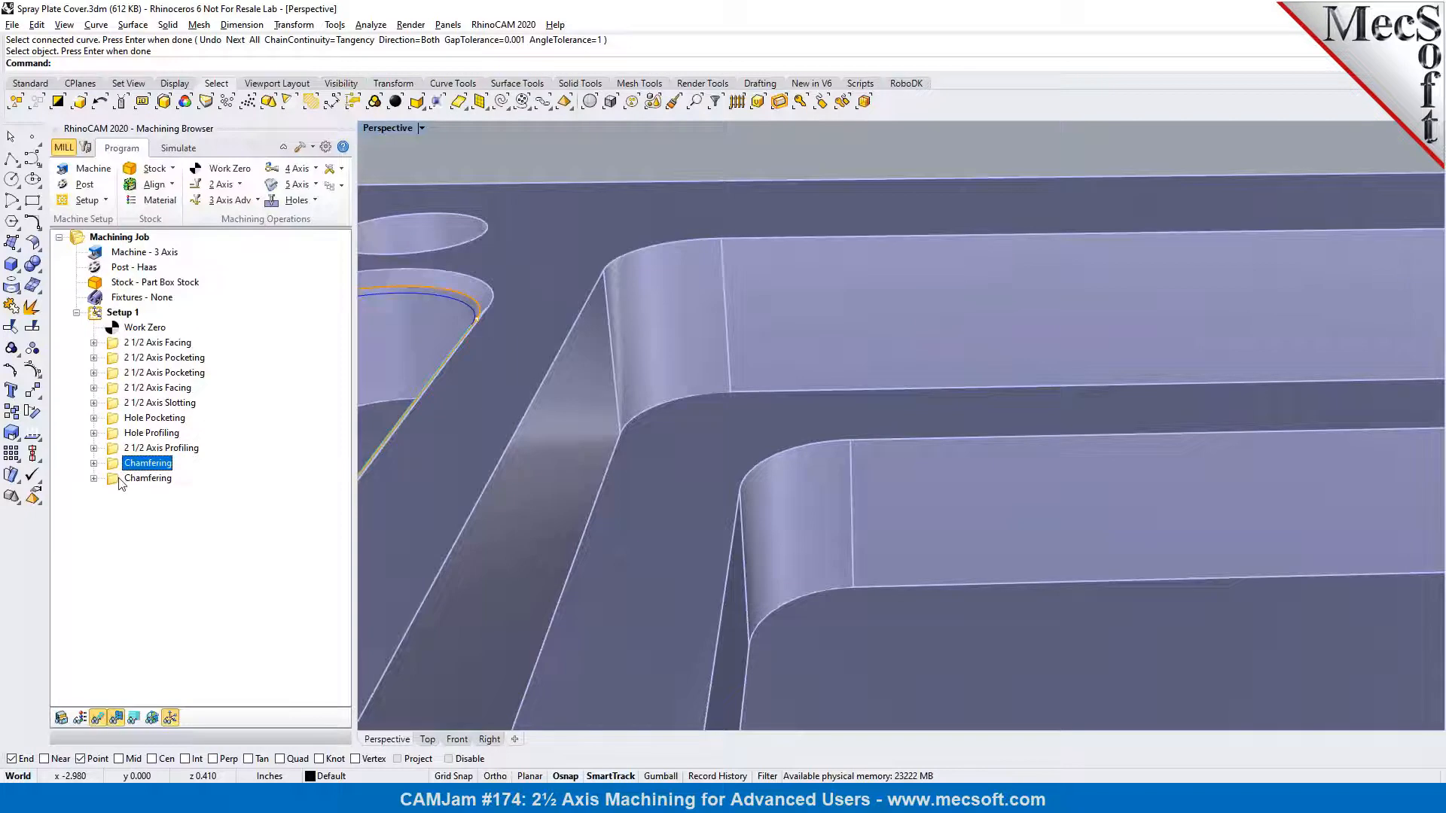
Replace all regions of the copied Chamfering operation with the large pocket's top edge loop, using a tangency chain selection
double_click(117, 482)
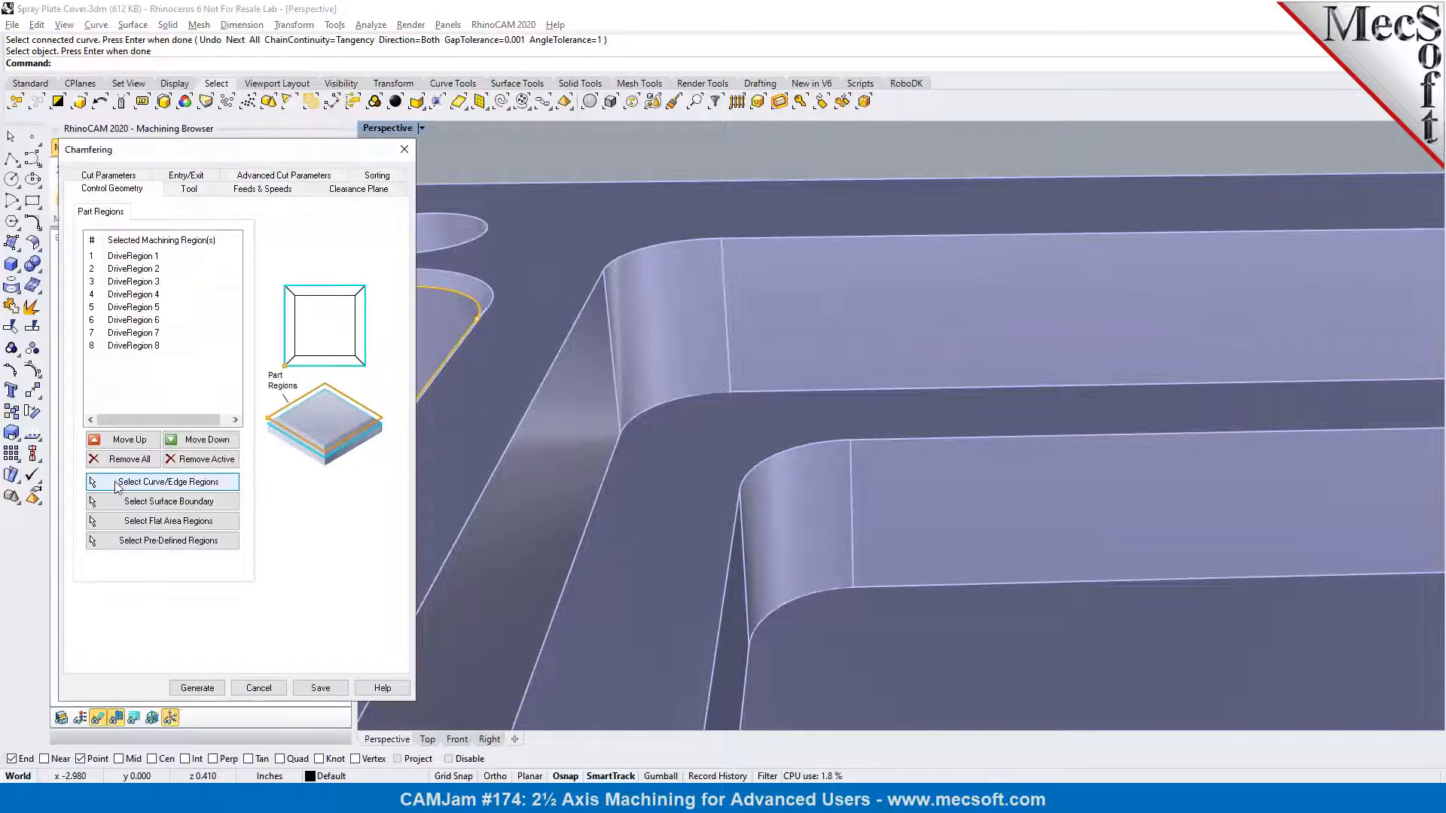
left_click(125, 461)
left_click(132, 483)
left_click(542, 101)
left_click(655, 244)
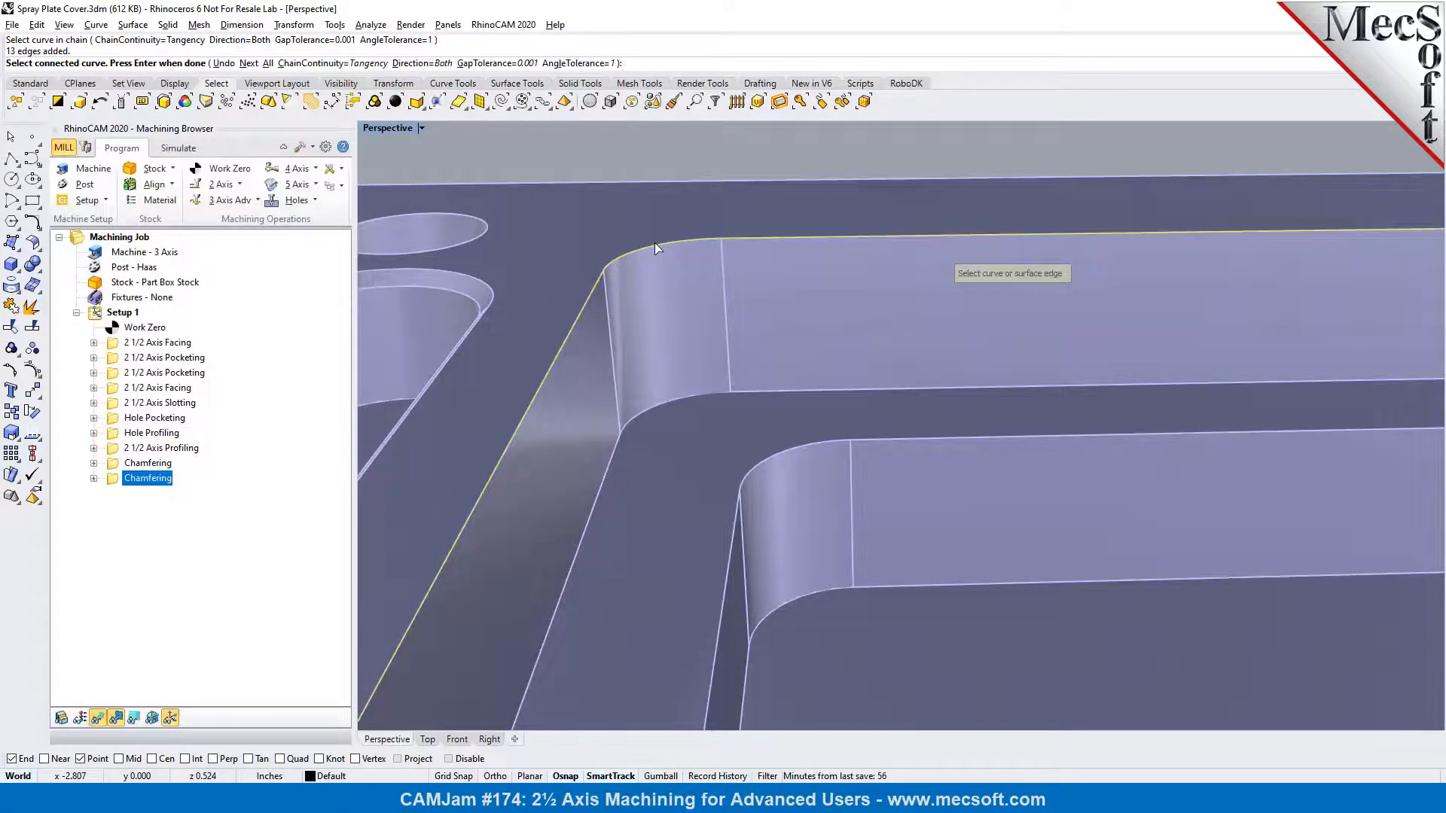
key("Return")
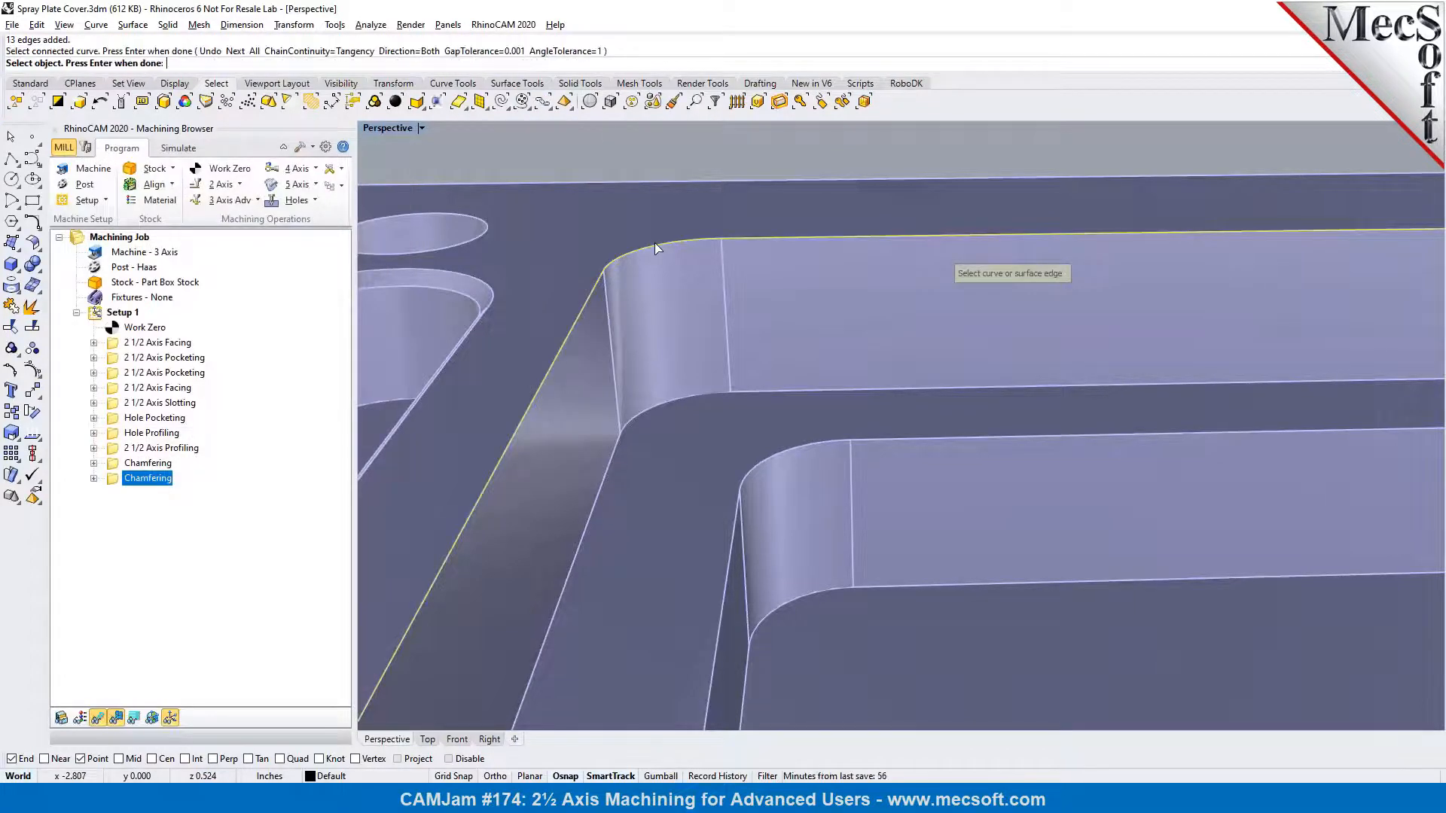
key("Return")
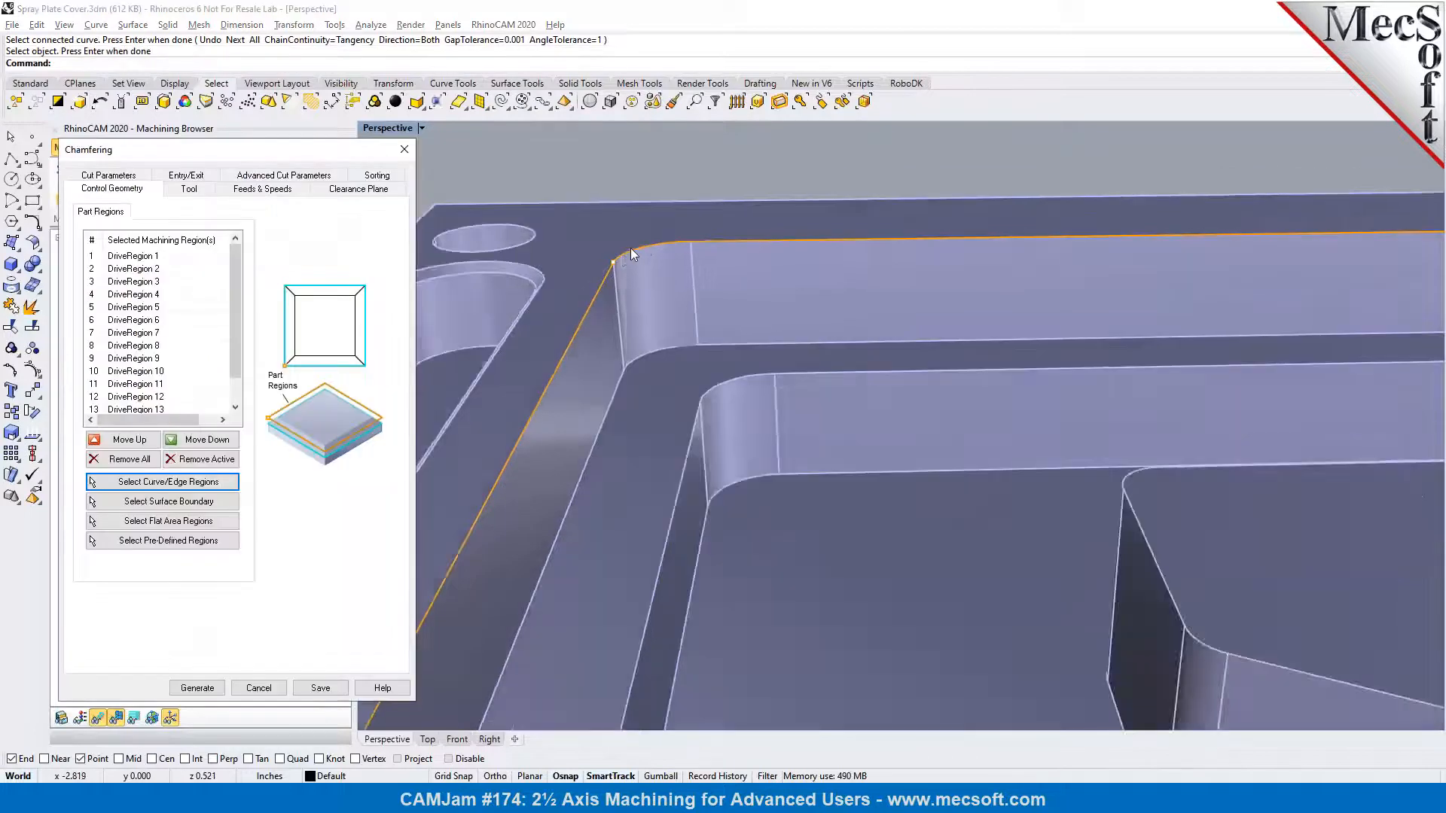
scroll(617, 252, "down", 2)
scroll(607, 255, "down", 3)
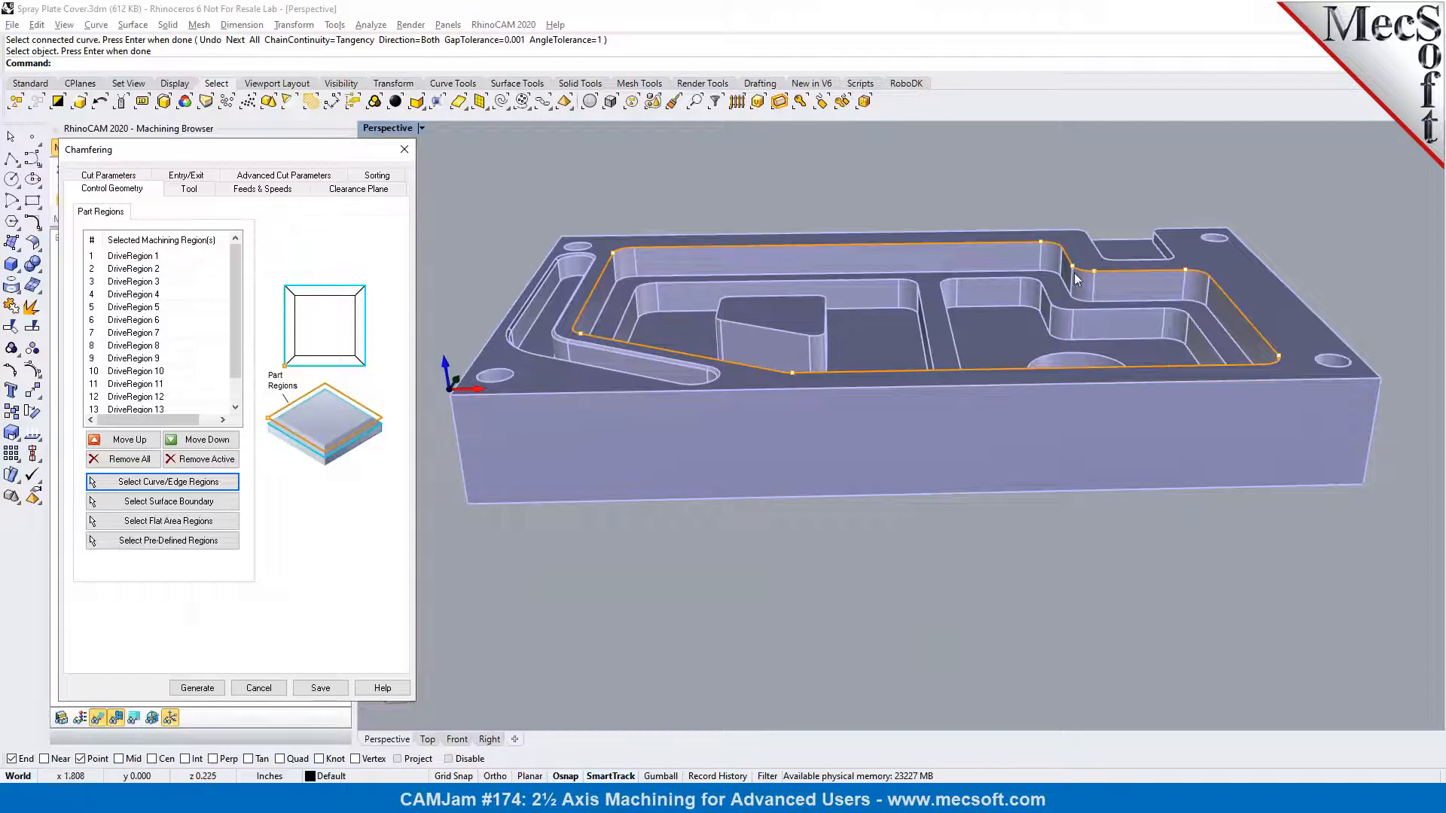
Place the copied chamfer's geometry at the top, define it by height at 0.025, and generate the toolpath
scroll(597, 257, "up", 3)
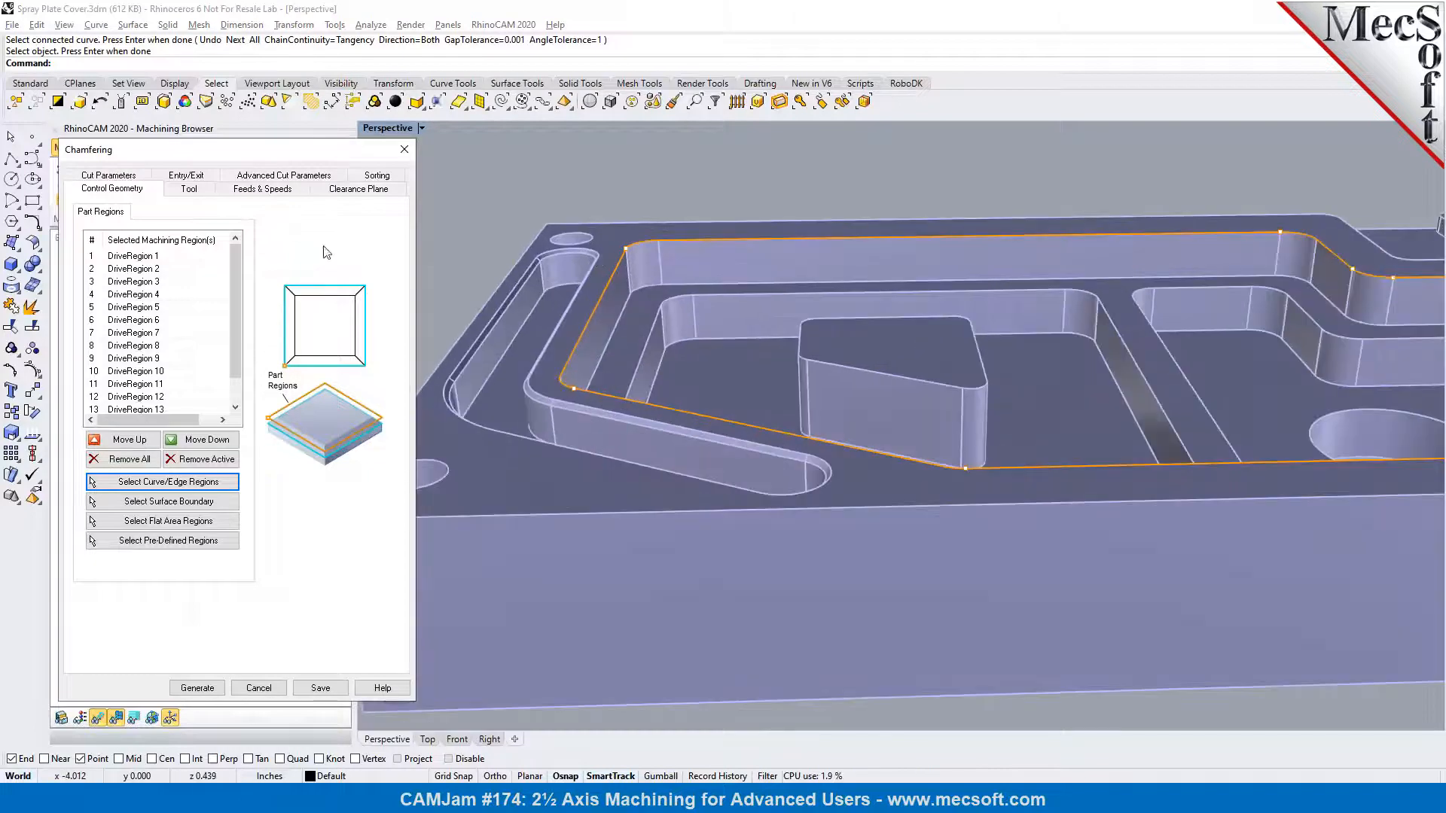
left_click(188, 190)
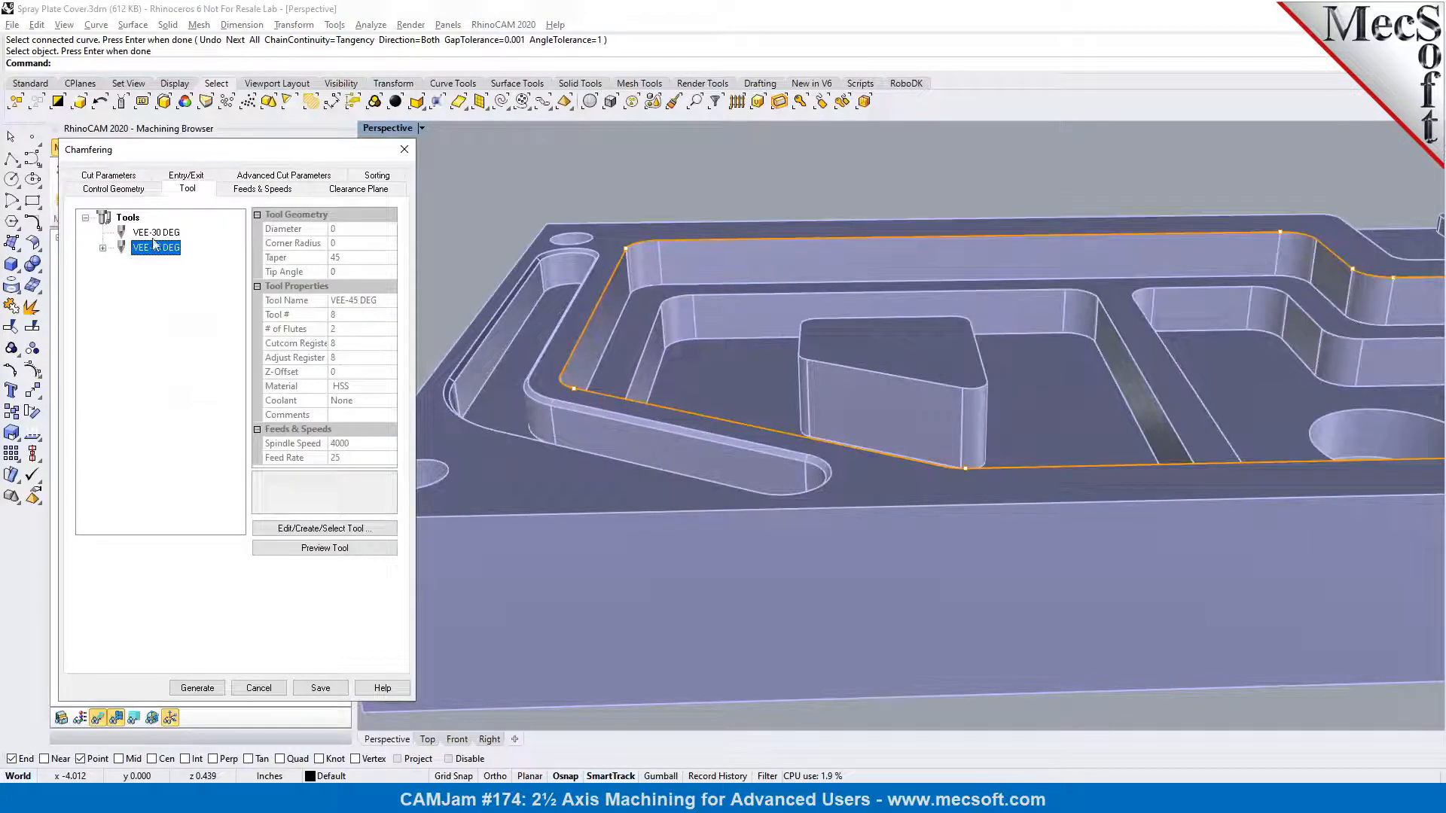
left_click(122, 176)
scroll(580, 300, "up", 4)
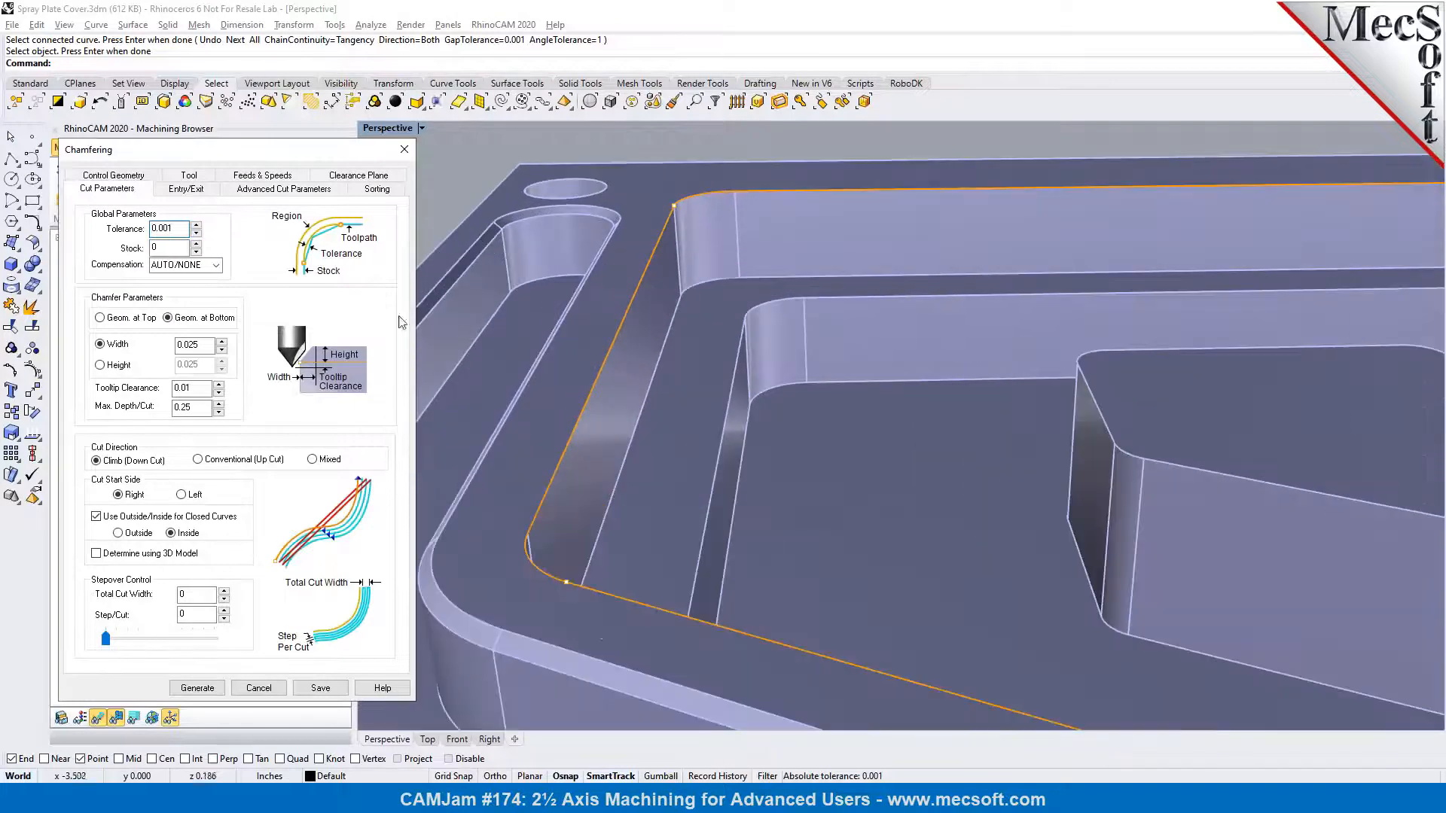
left_click(122, 325)
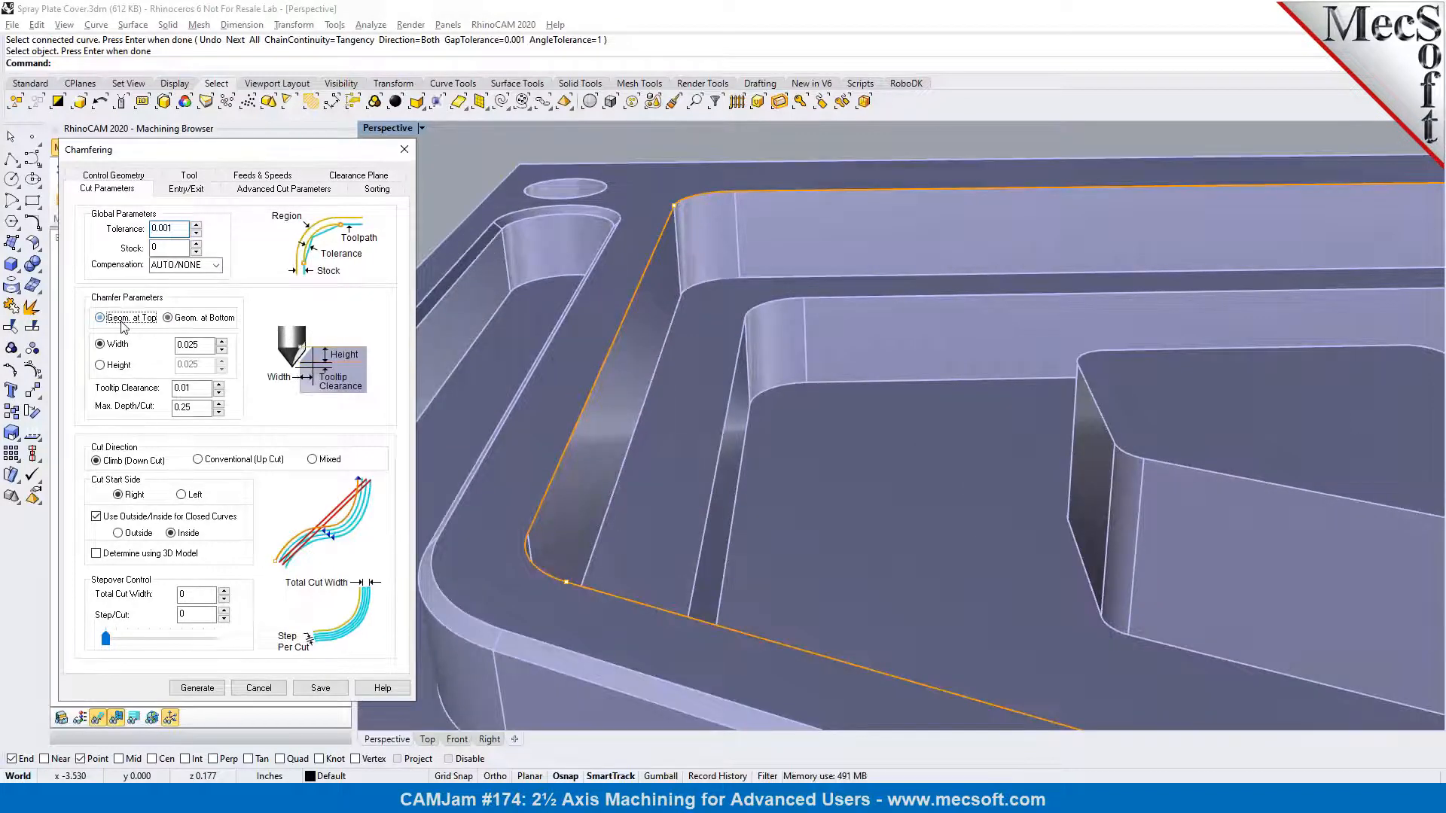
scroll(670, 211, "up", 2)
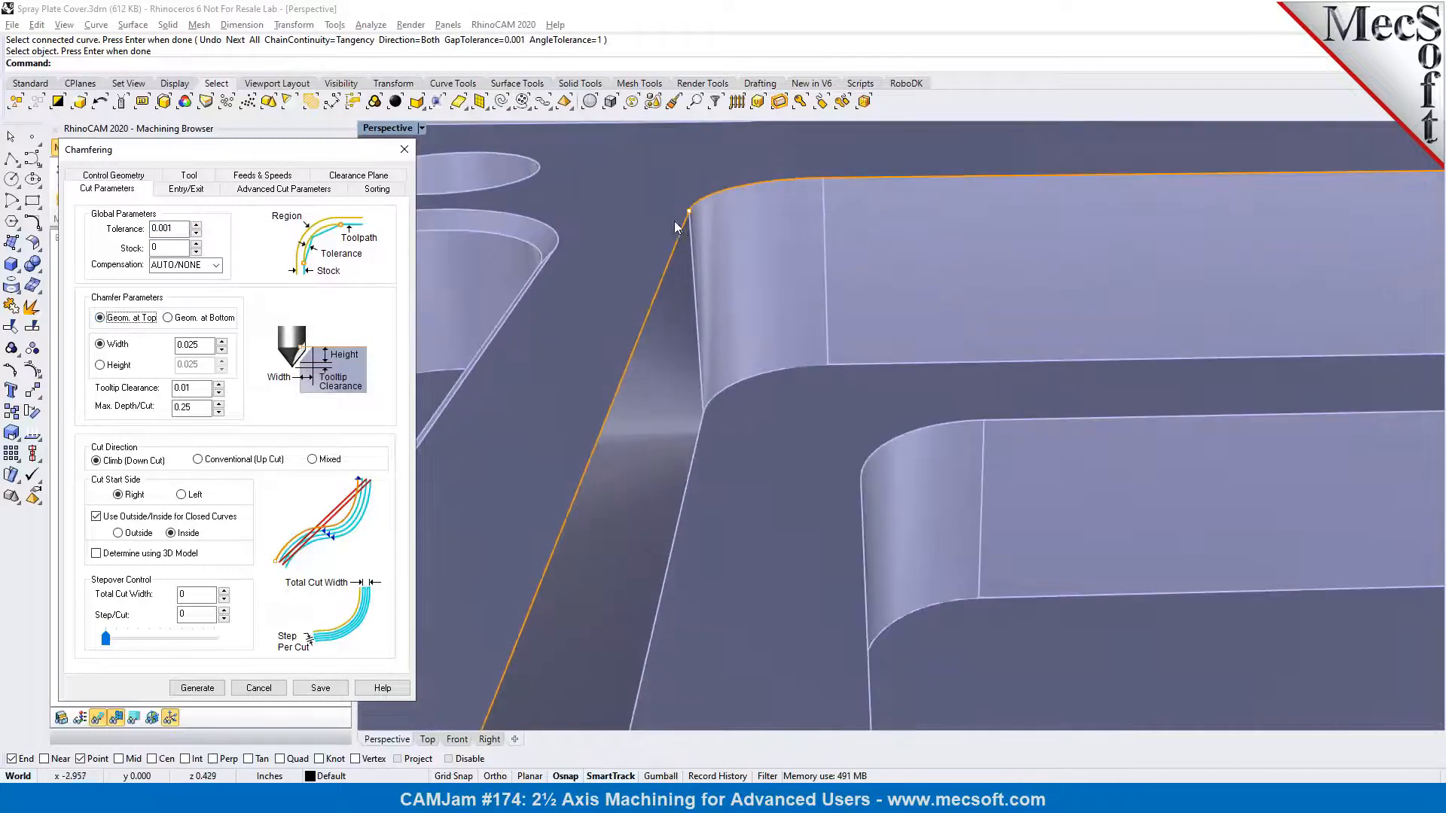
right_click_drag(677, 269, 692, 240)
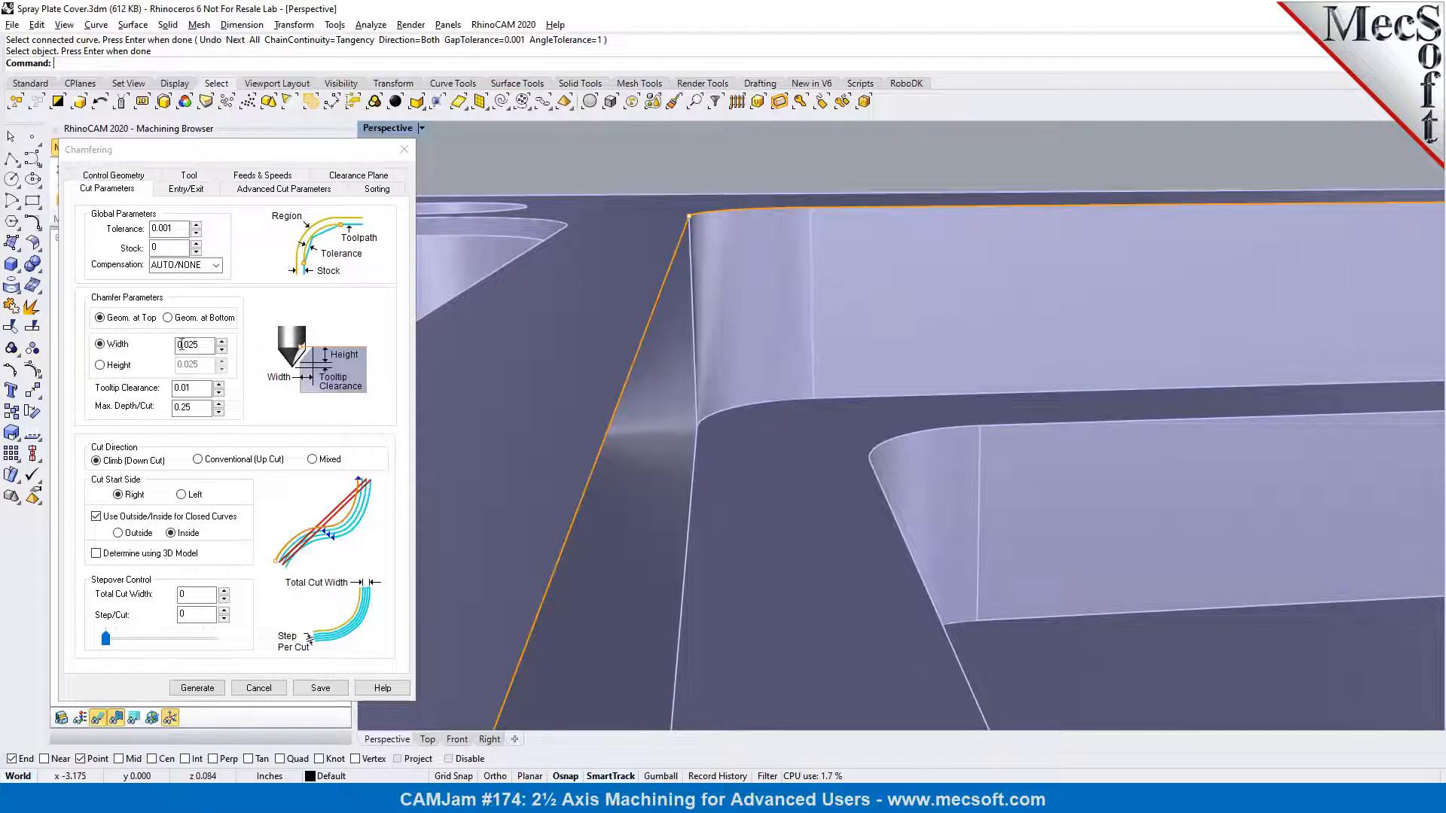
left_click(114, 368)
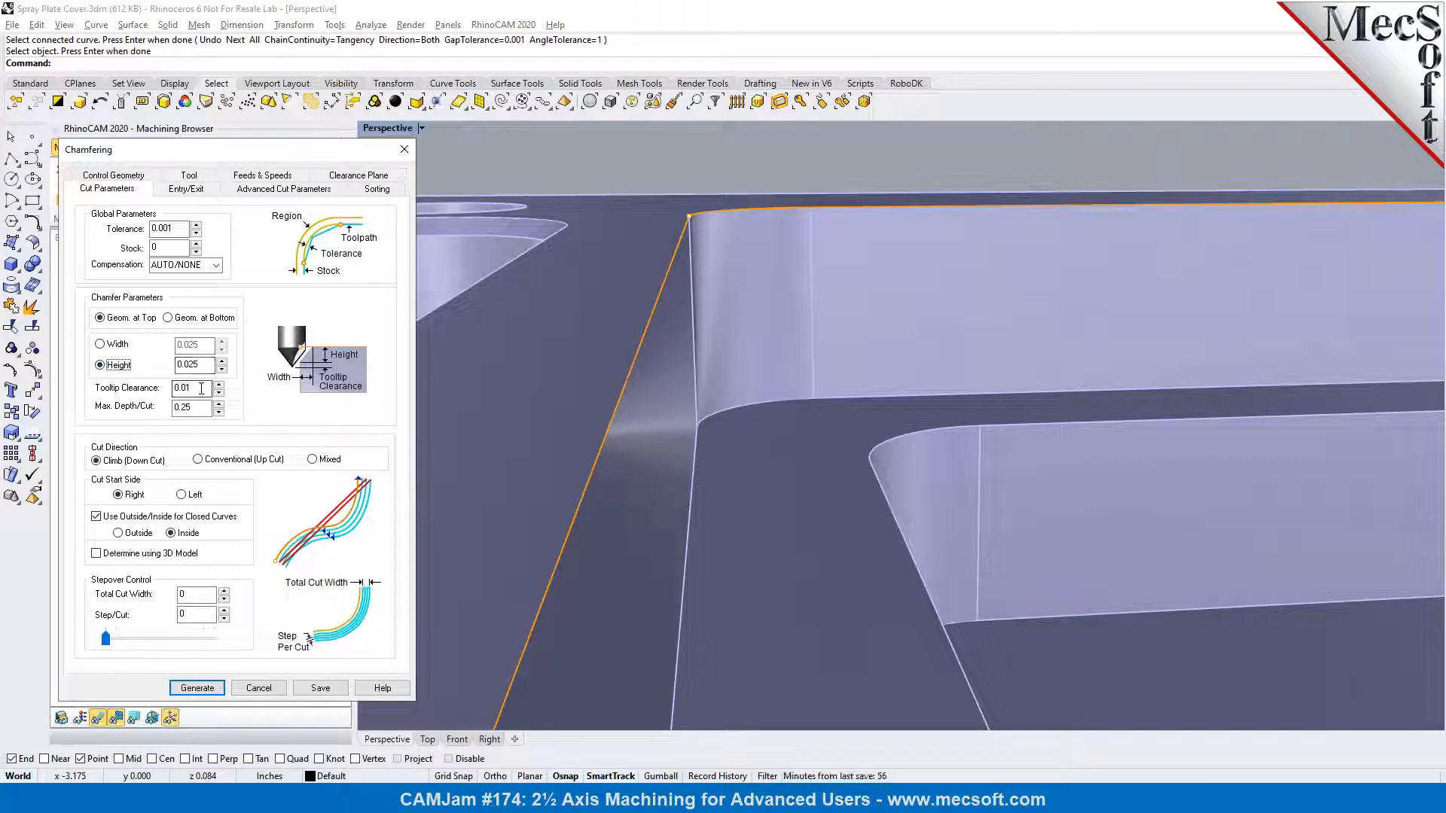
left_click(198, 688)
Simulate the copied Chamfering operation on the large pocket and hide its toolpath display
scroll(642, 315, "down", 6)
right_click_drag(644, 316, 684, 381)
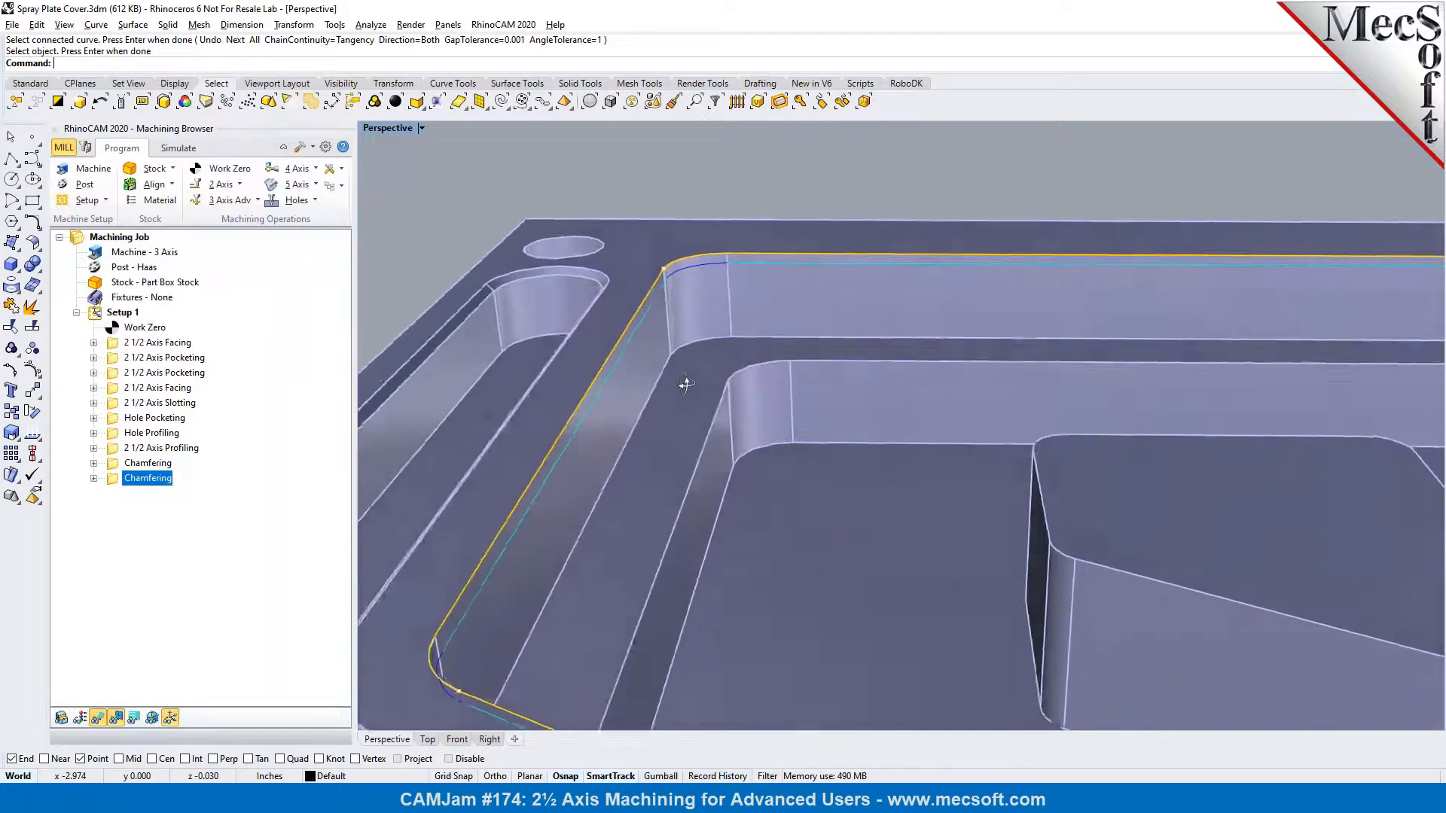
left_click(178, 148)
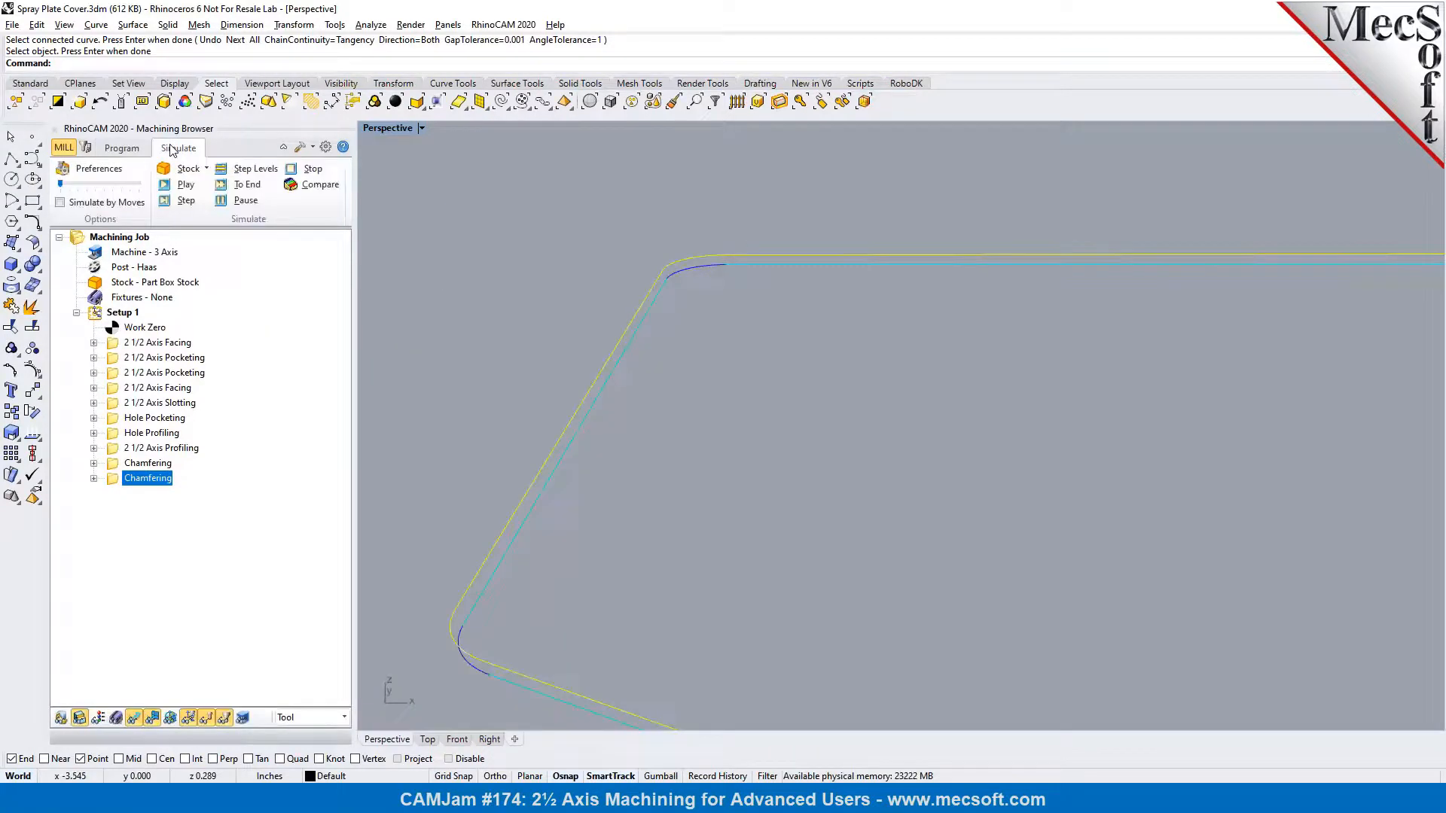
left_click(164, 186)
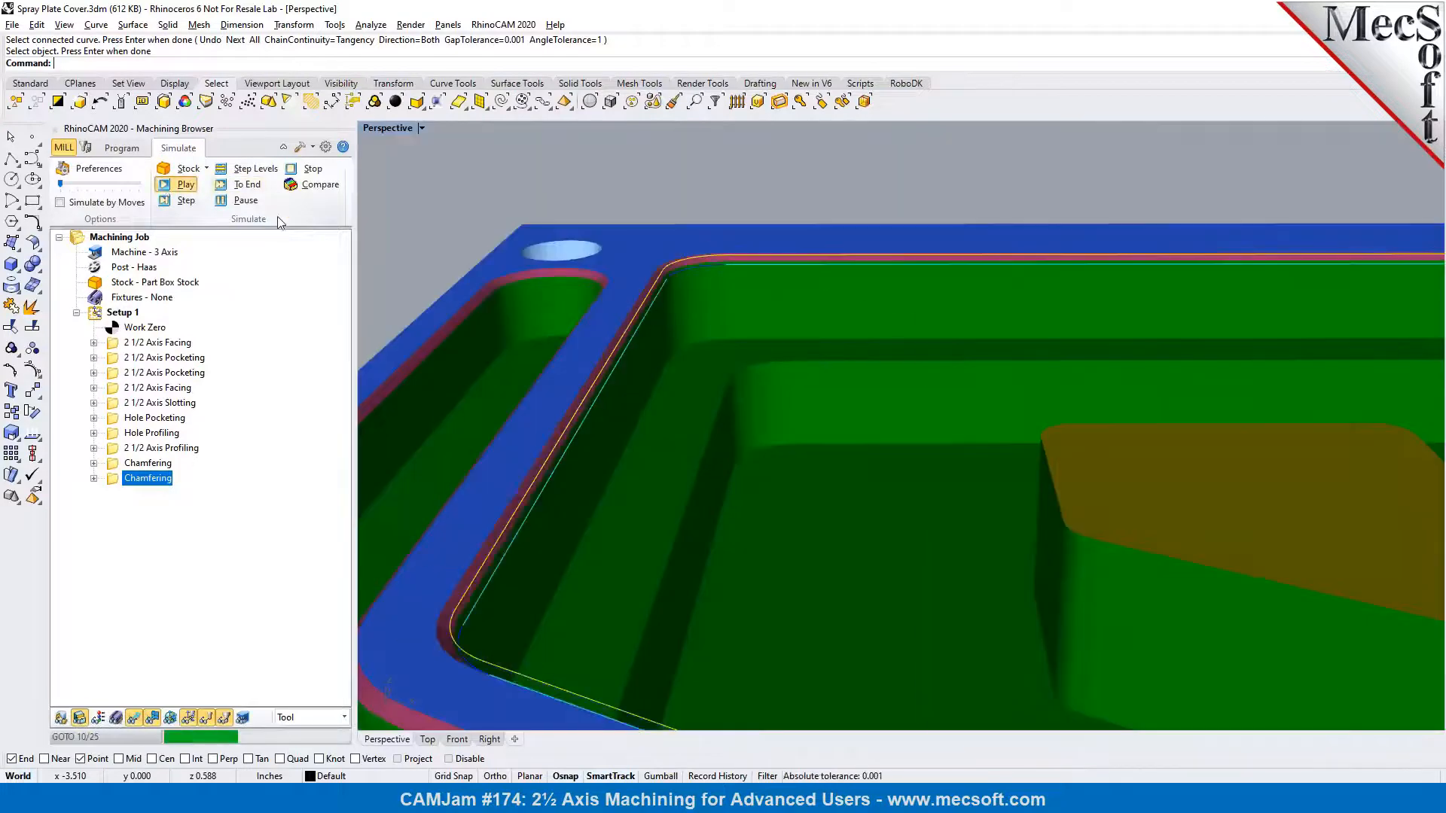
left_click(134, 719)
Examine the simulated chamfer around the large pocket's top edge, including the corners near the open notch
right_click_drag(500, 508, 520, 493)
left_click(445, 225)
right_click_drag(714, 378, 635, 400)
scroll(595, 310, "down", 4)
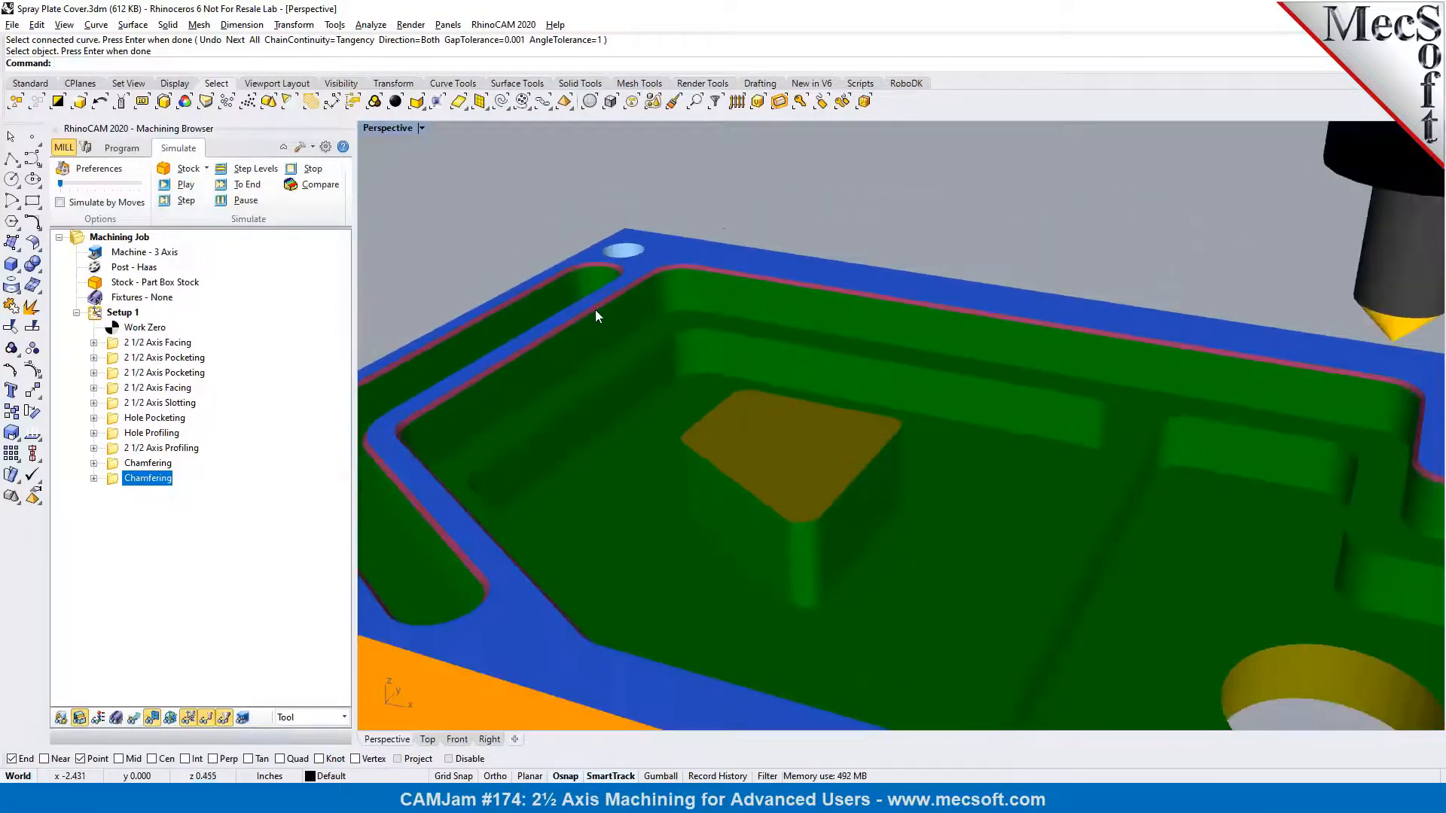
scroll(595, 309, "down", 3)
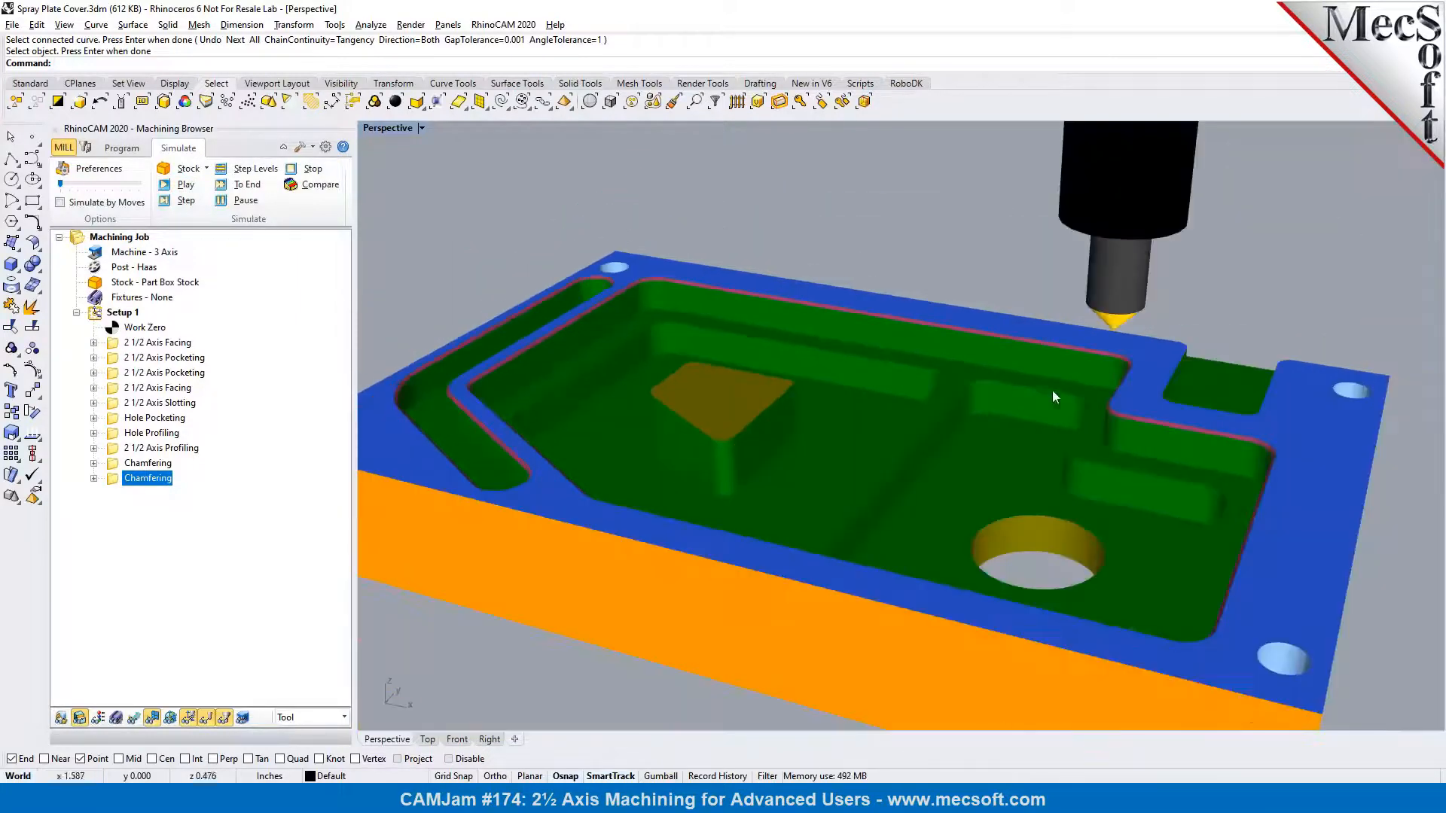
scroll(1134, 401, "up", 4)
scroll(1119, 444, "up", 5)
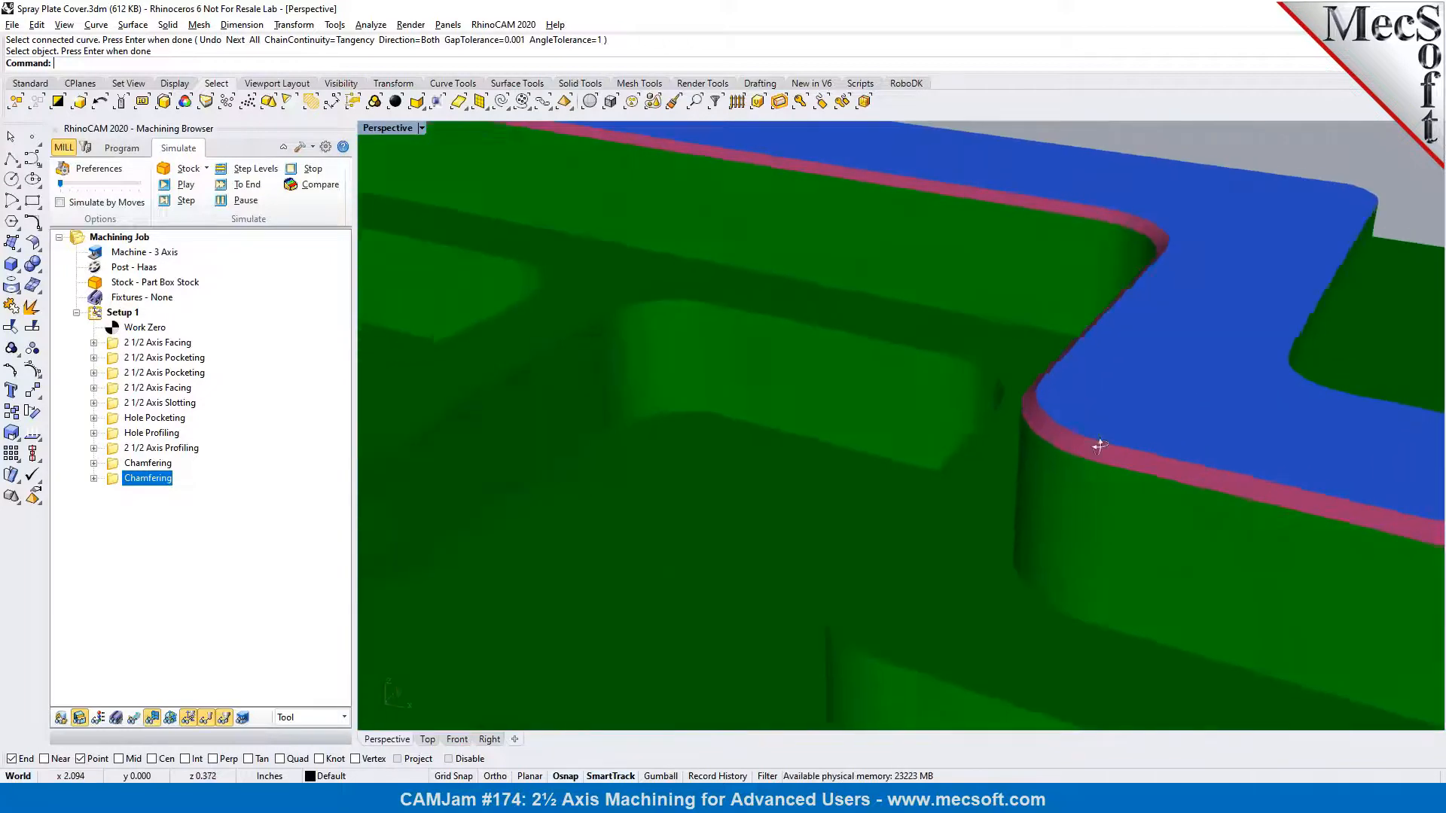
scroll(1087, 442, "down", 2)
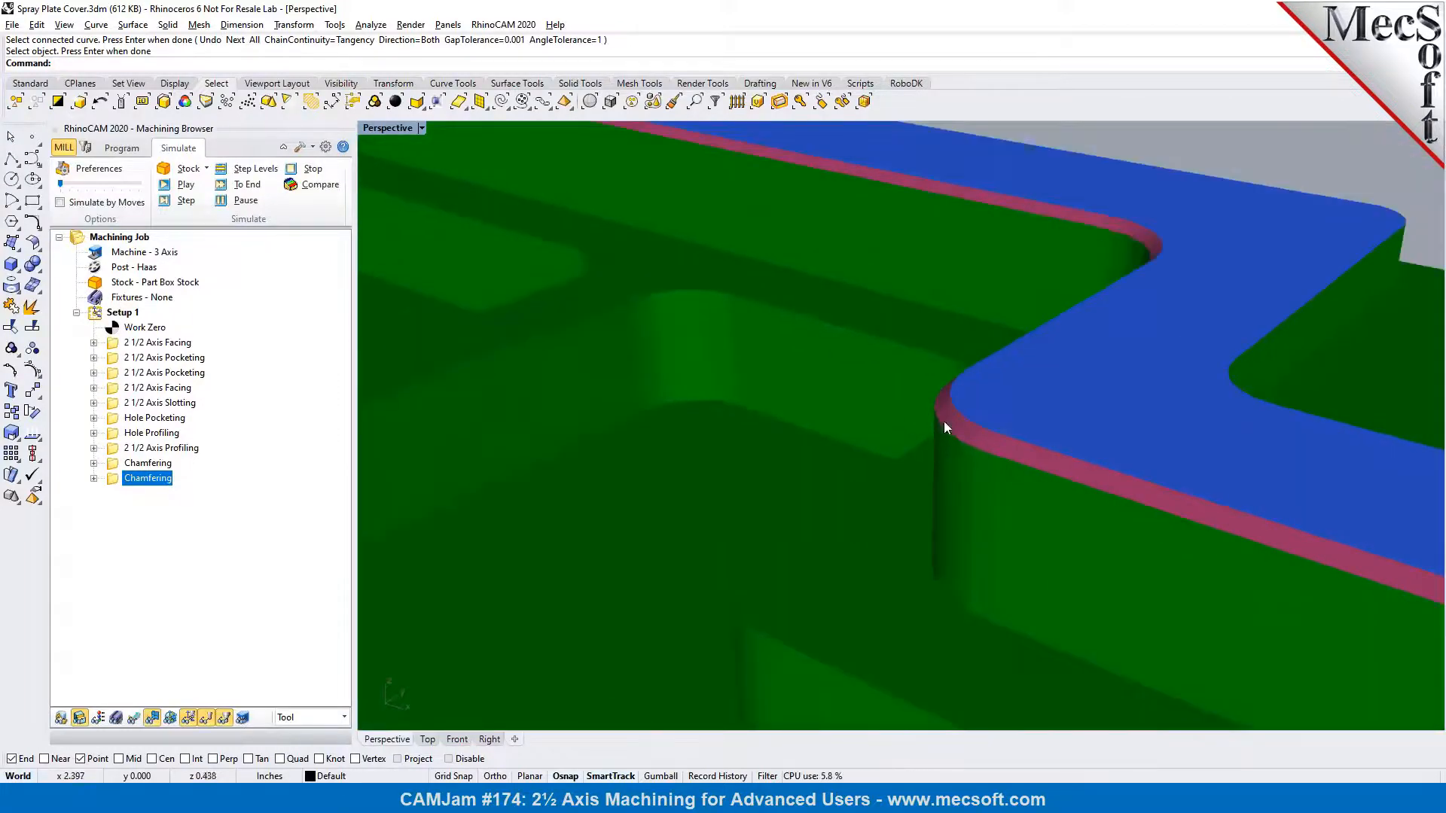
scroll(1033, 300, "down", 8)
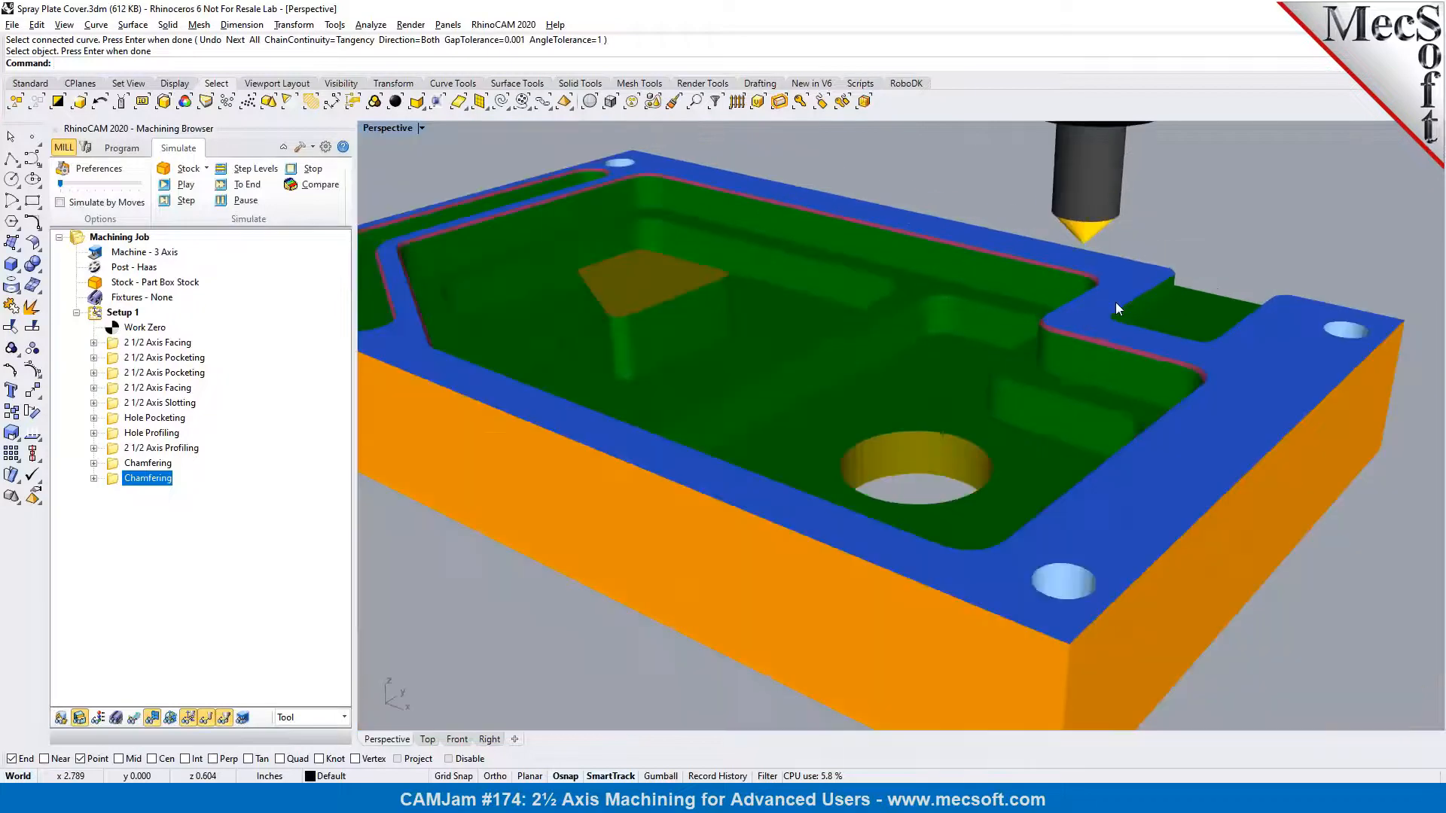
right_click_drag(1041, 332, 900, 315)
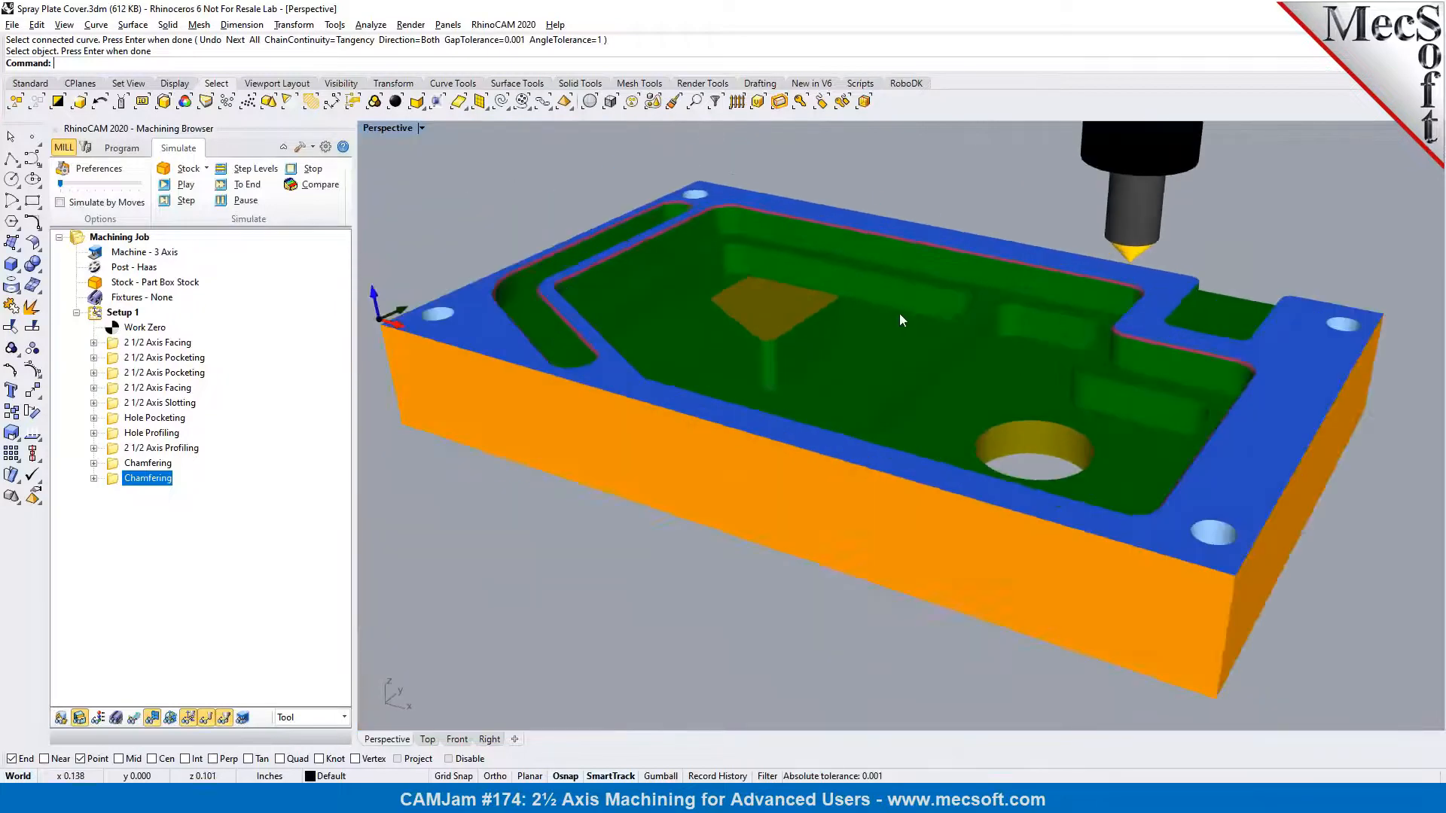
Return to programming and duplicate the 2 1/2 Axis Profiling operation after the last Chamfering operation
left_click(122, 148)
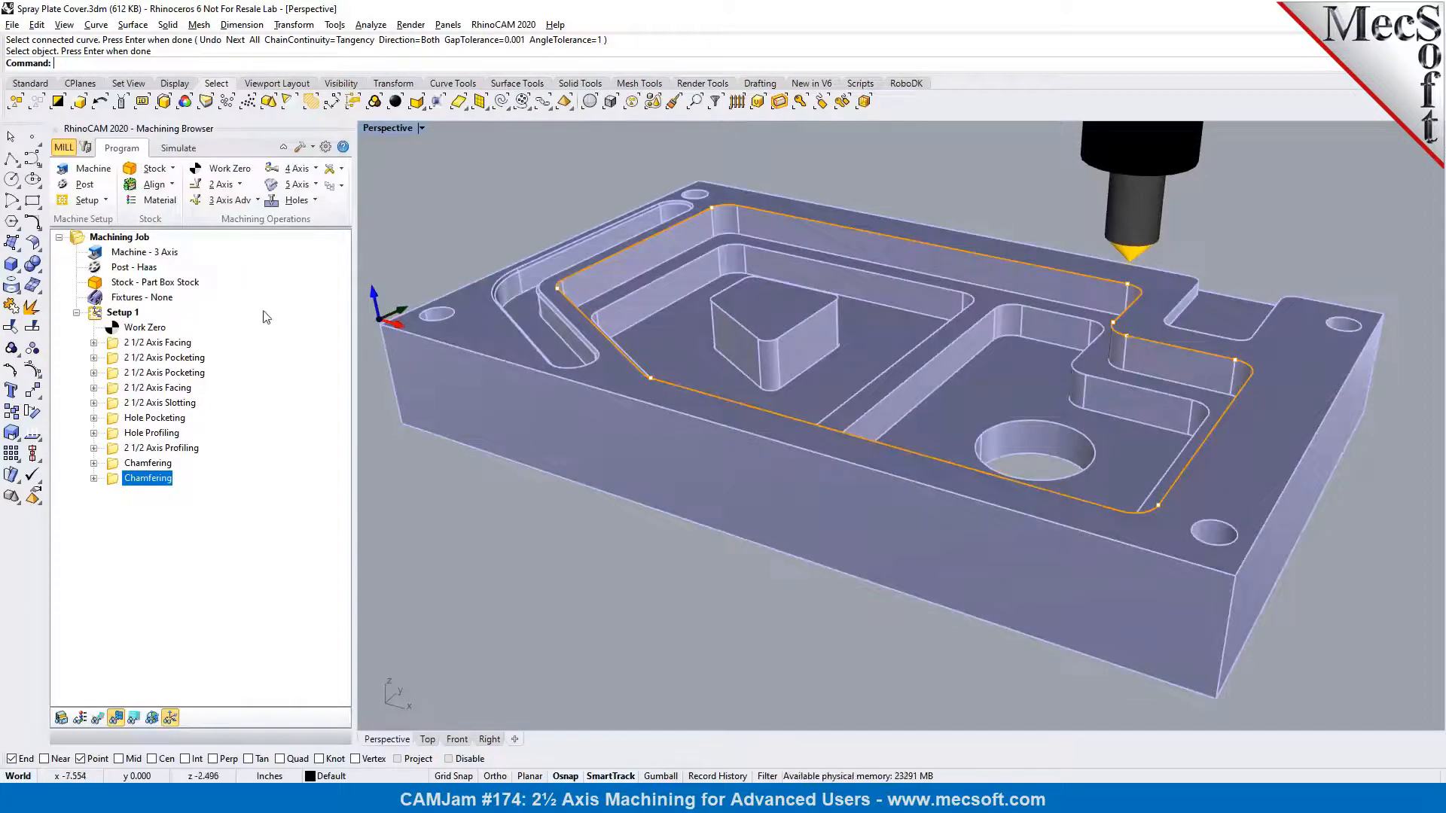
left_click(125, 451)
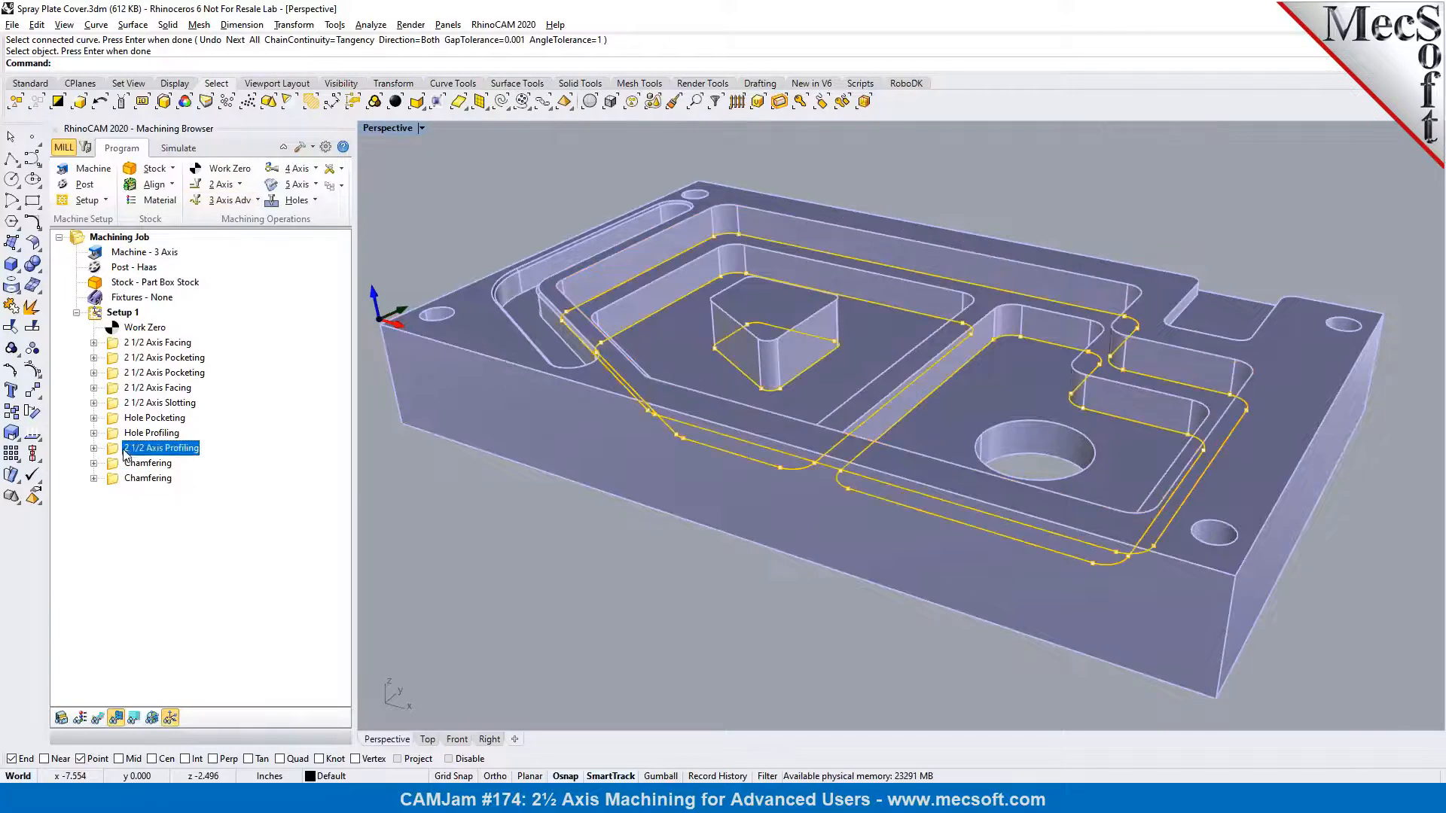
right_click(125, 450)
left_click(162, 671)
left_click(137, 478)
right_click(134, 478)
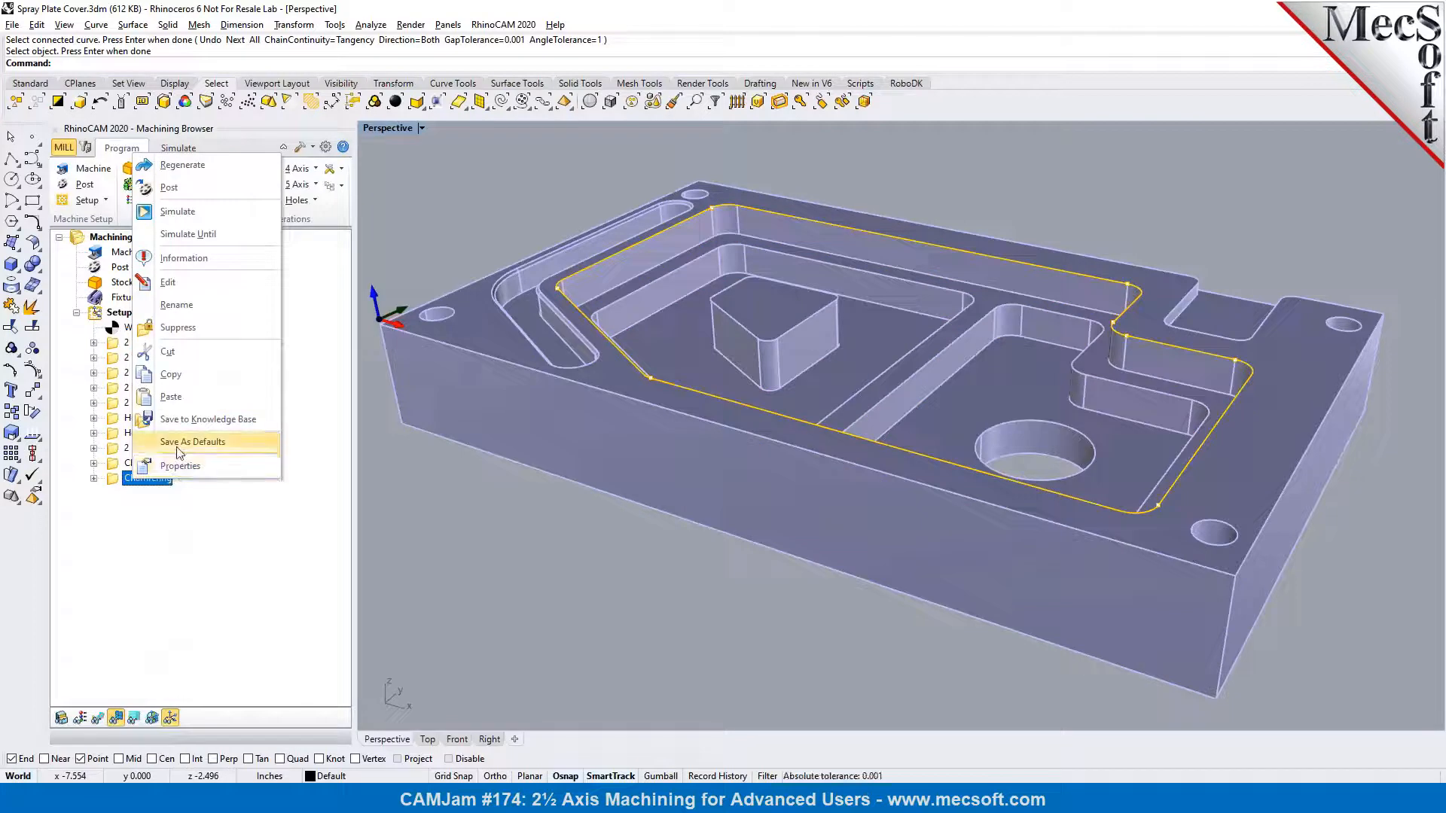
left_click(171, 397)
left_click(124, 497)
Replace all regions of the copied 2 1/2 Axis Profiling operation with the part's four outer bottom edges
right_click_drag(846, 483, 506, 424)
right_click_drag(1142, 483, 526, 496)
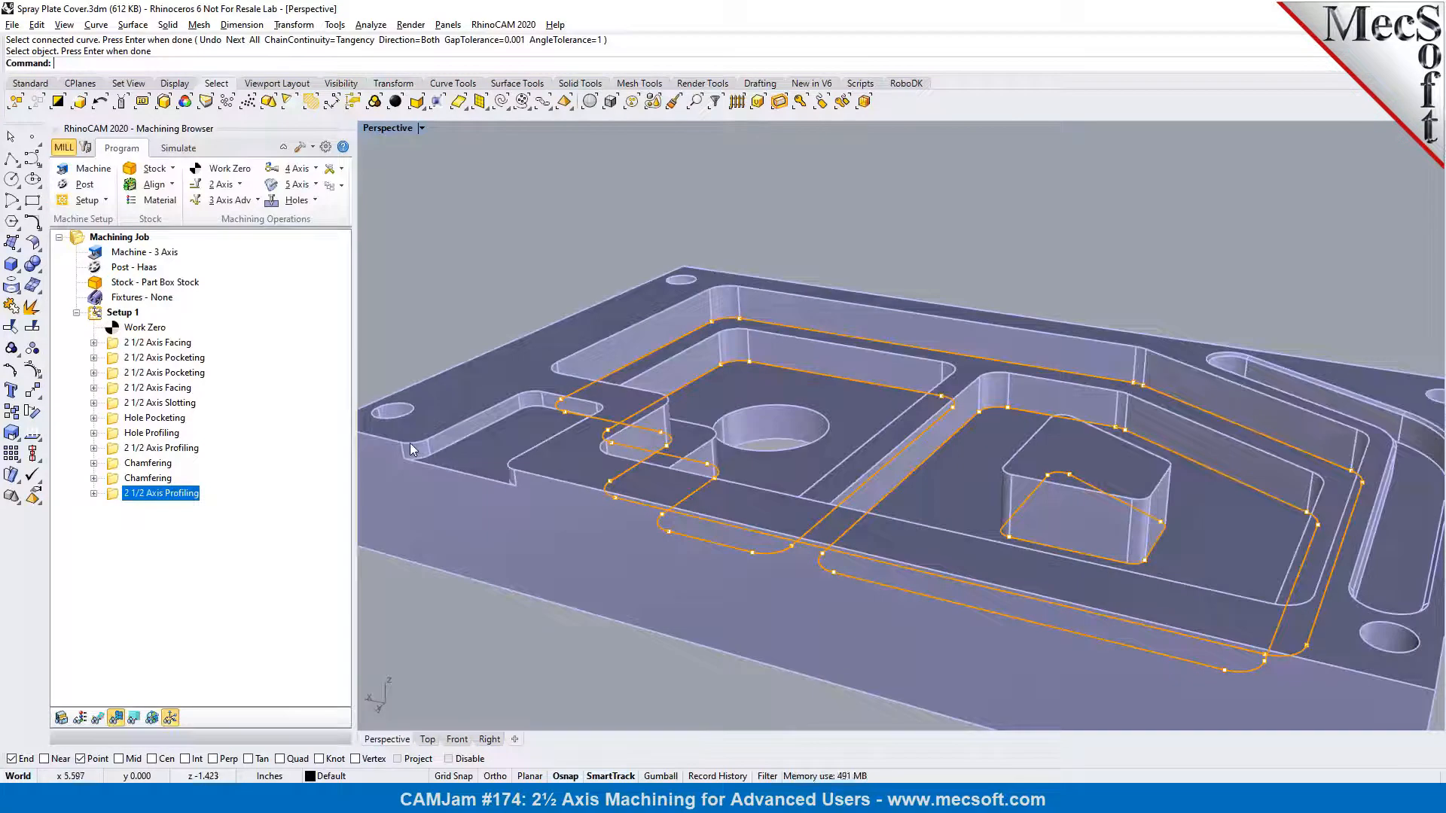
scroll(546, 460, "down", 2)
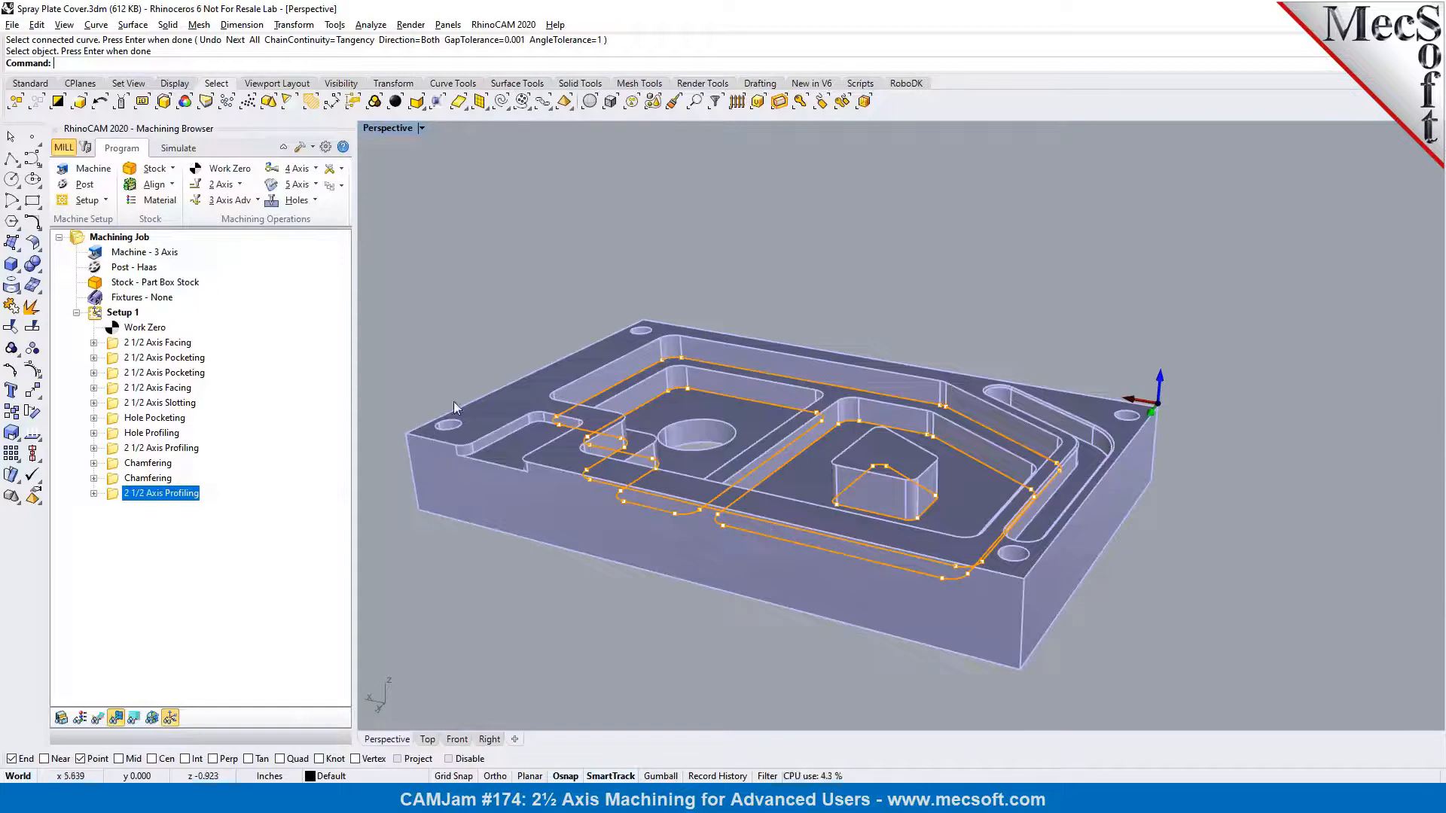
double_click(115, 495)
left_click(124, 459)
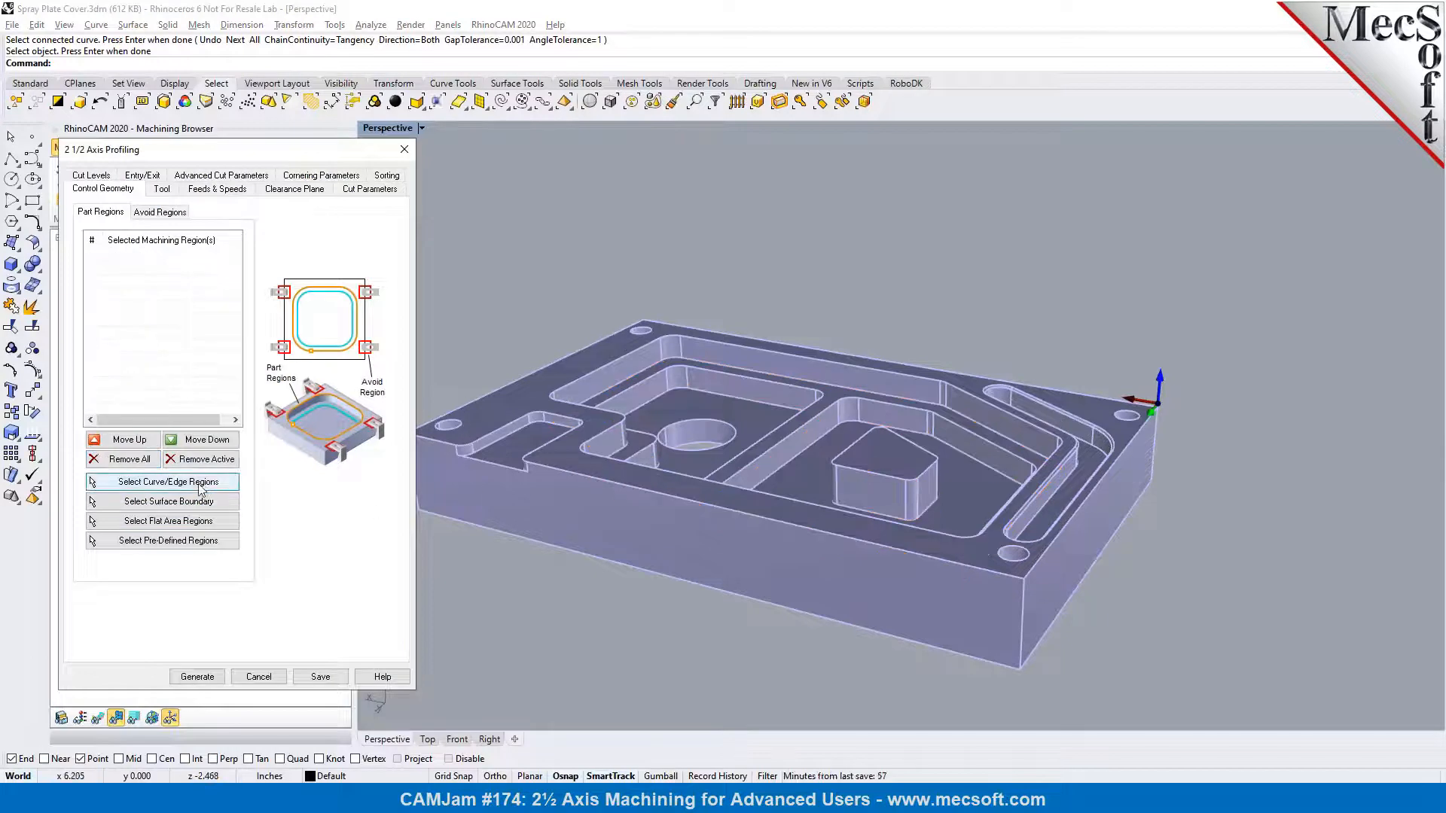
left_click(162, 482)
left_click(430, 513)
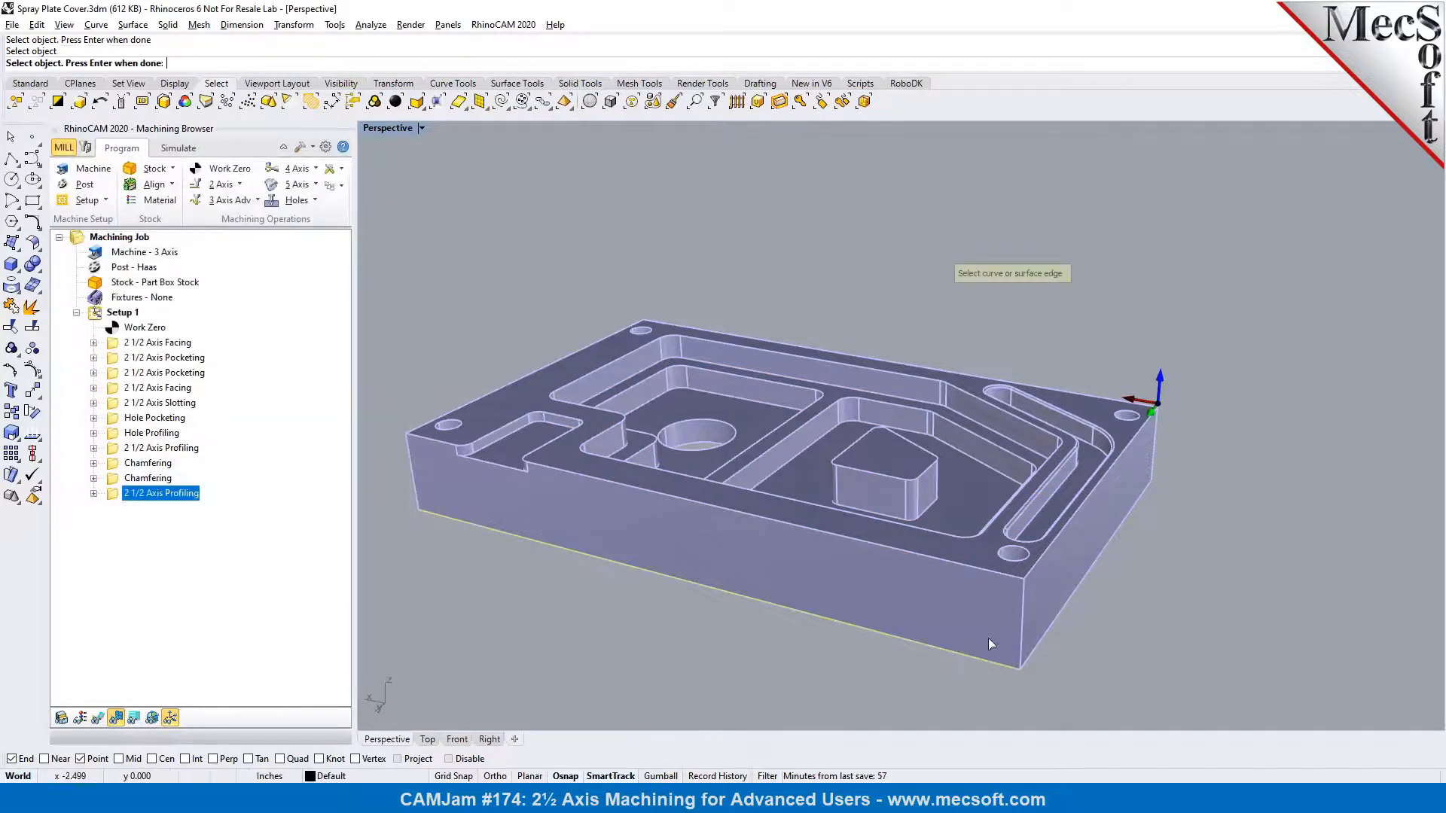
right_click_drag(1038, 646, 504, 593)
right_click(899, 593)
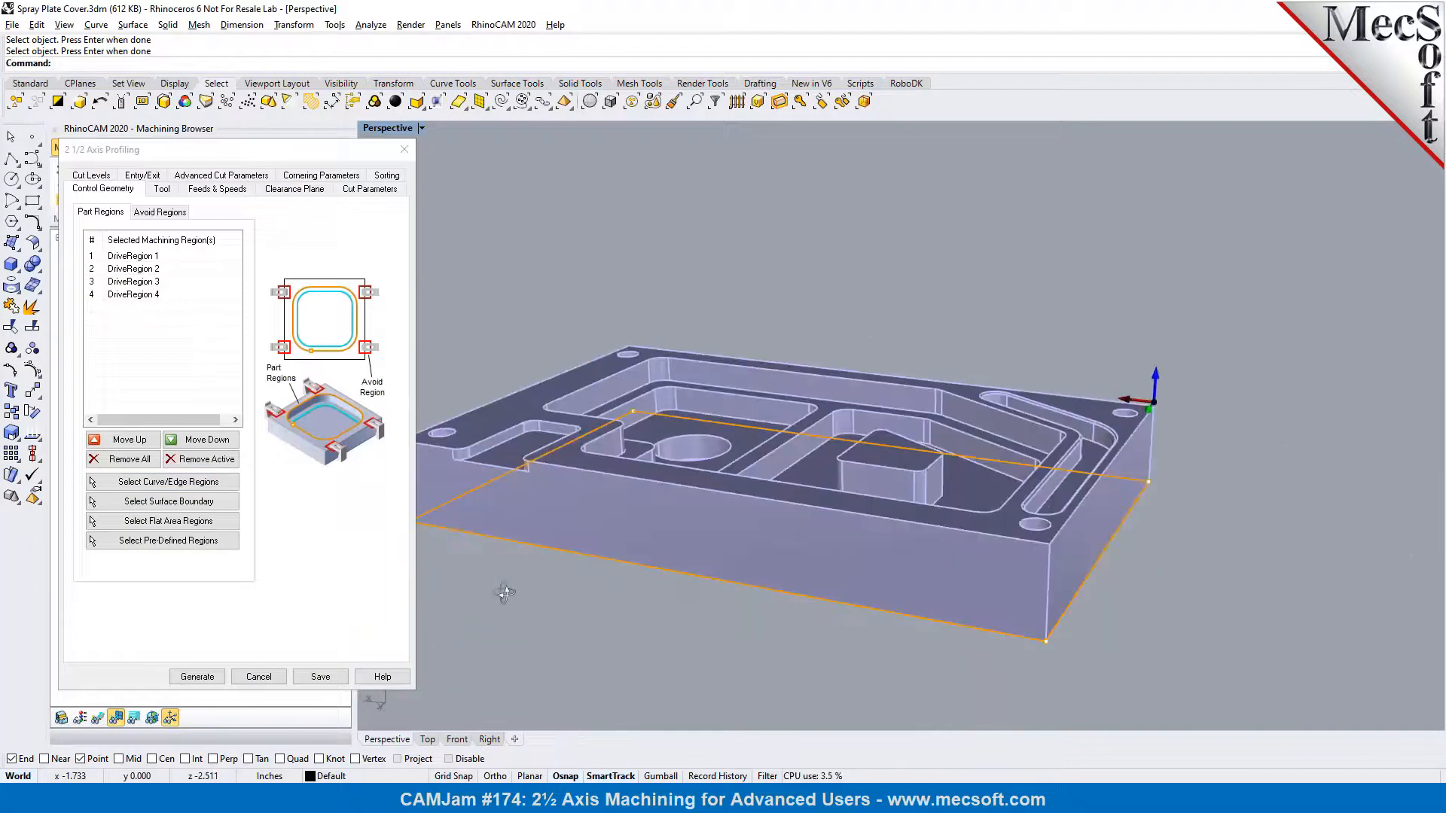
Review the copied profiling's tool and parameters, pick points for a total cut depth of 1, set rough depth per cut to 0.25, and generate it
left_click(163, 193)
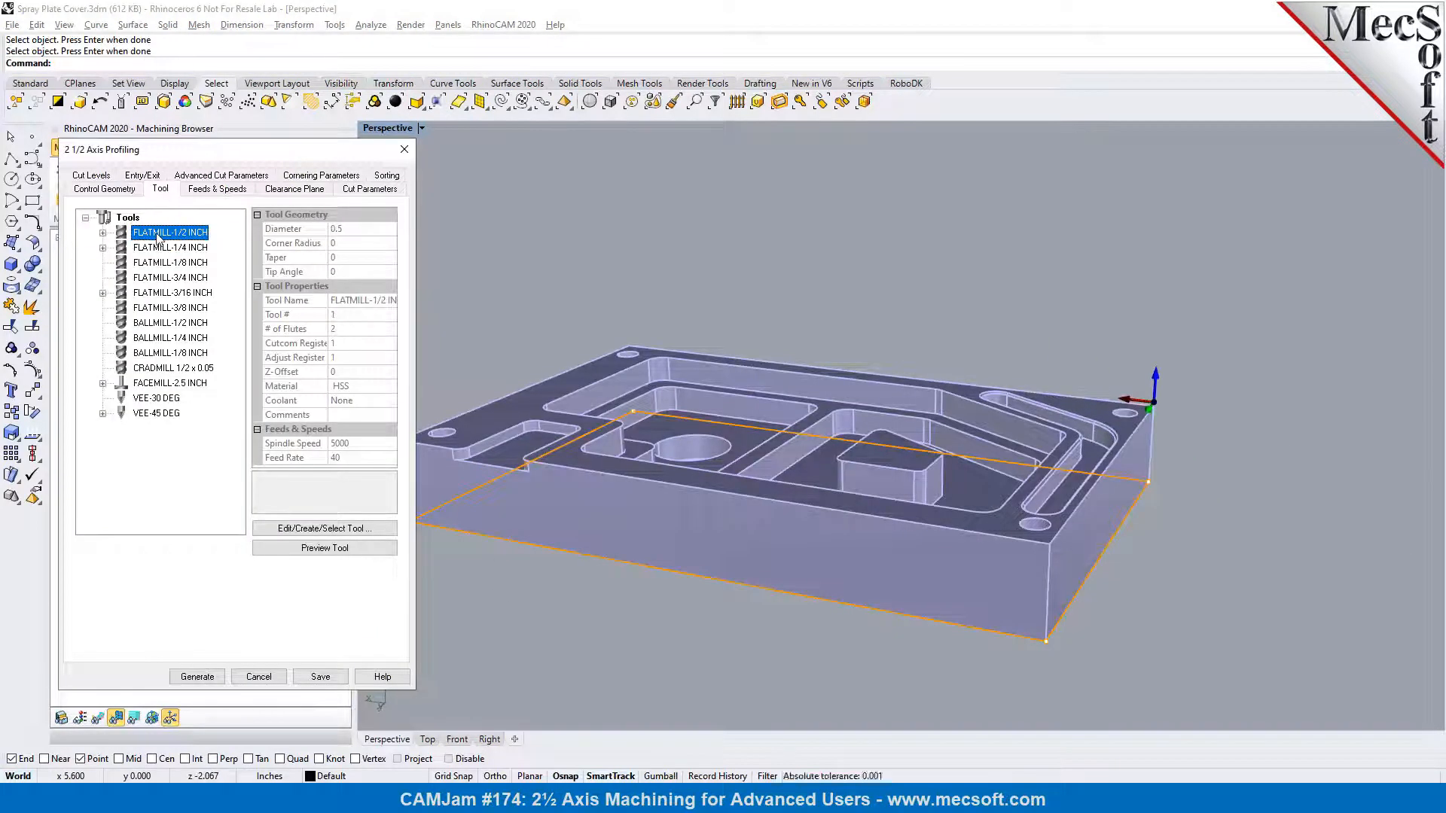
left_click(350, 181)
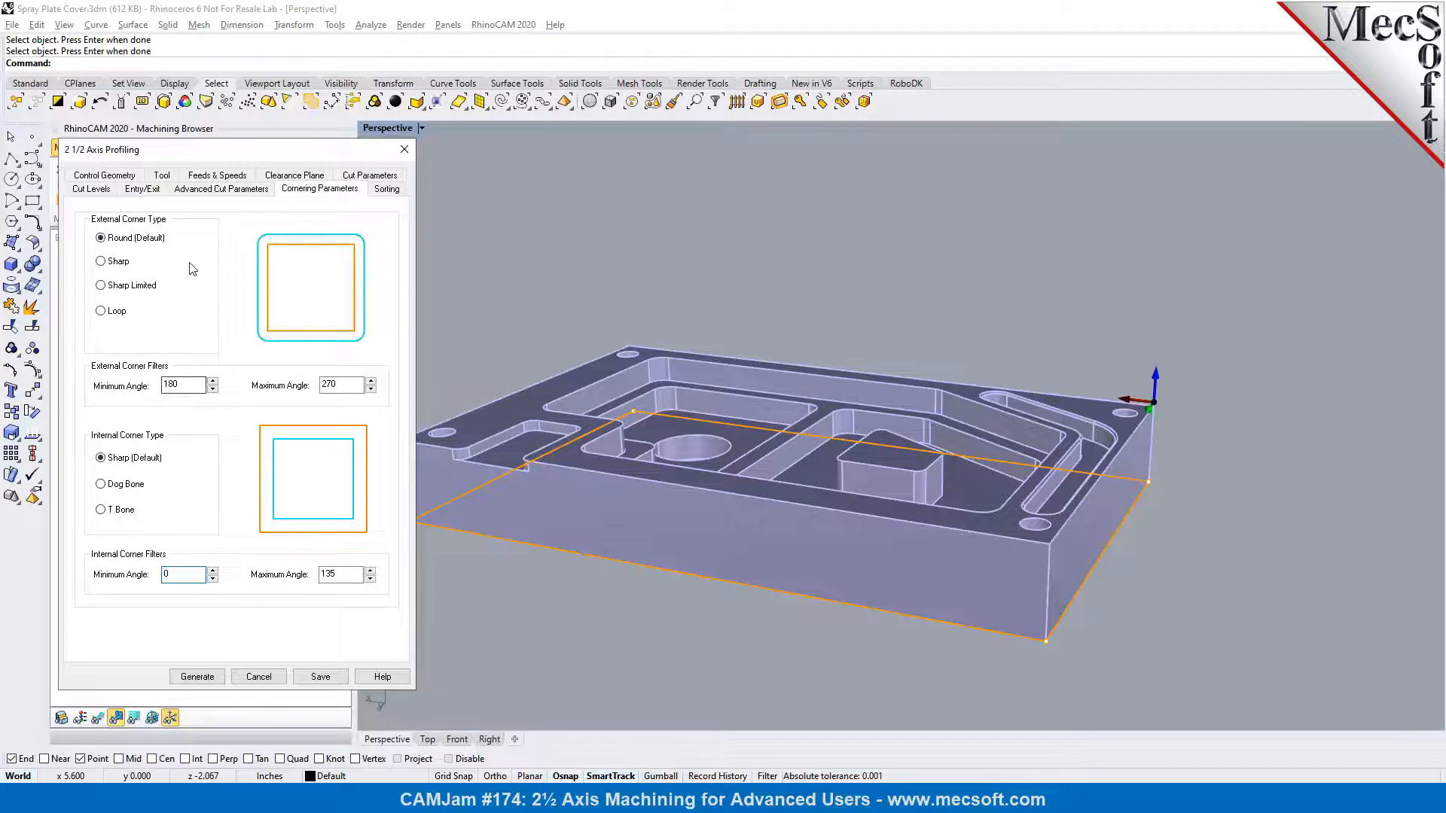
left_click(361, 175)
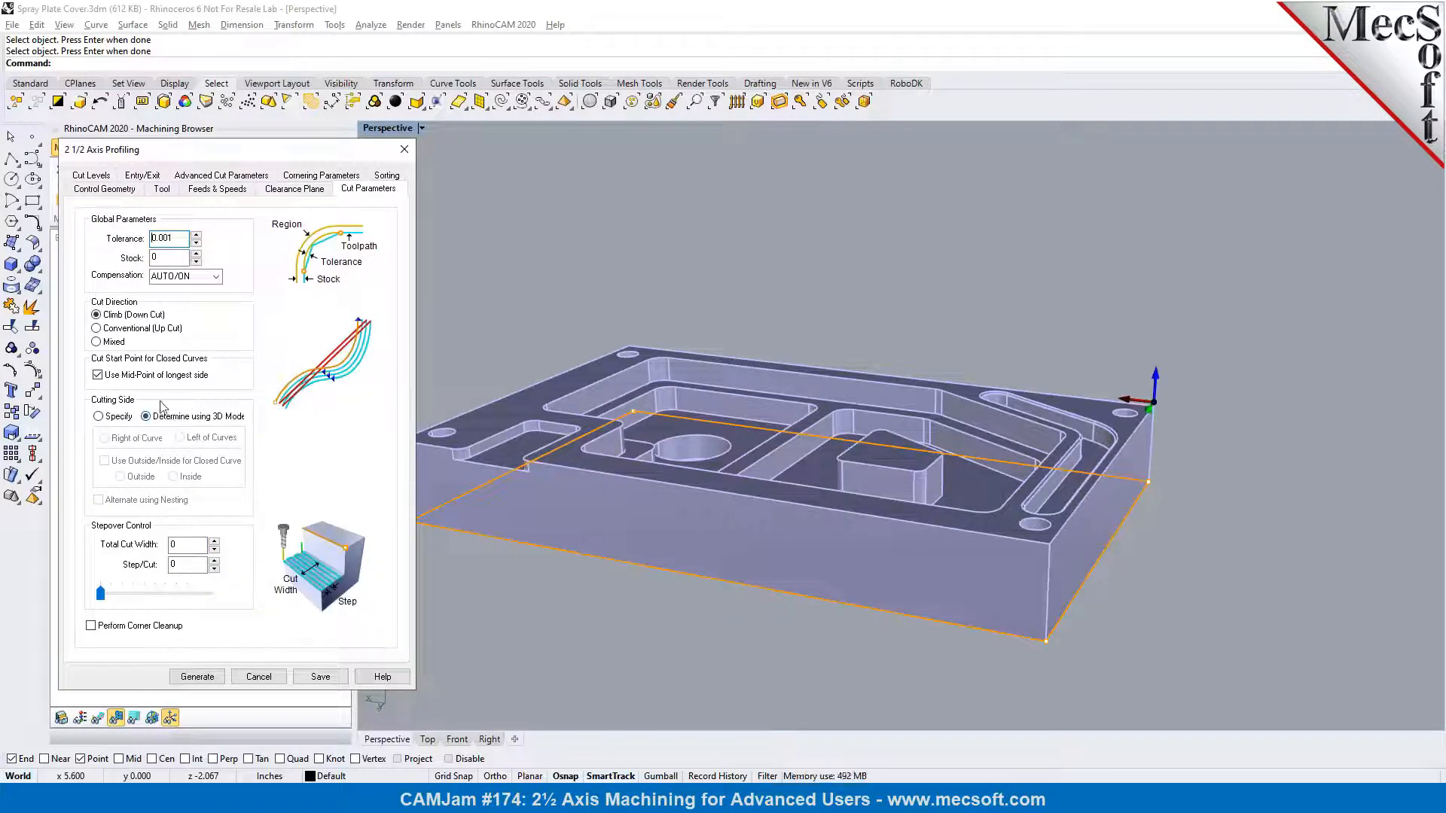
left_click(104, 177)
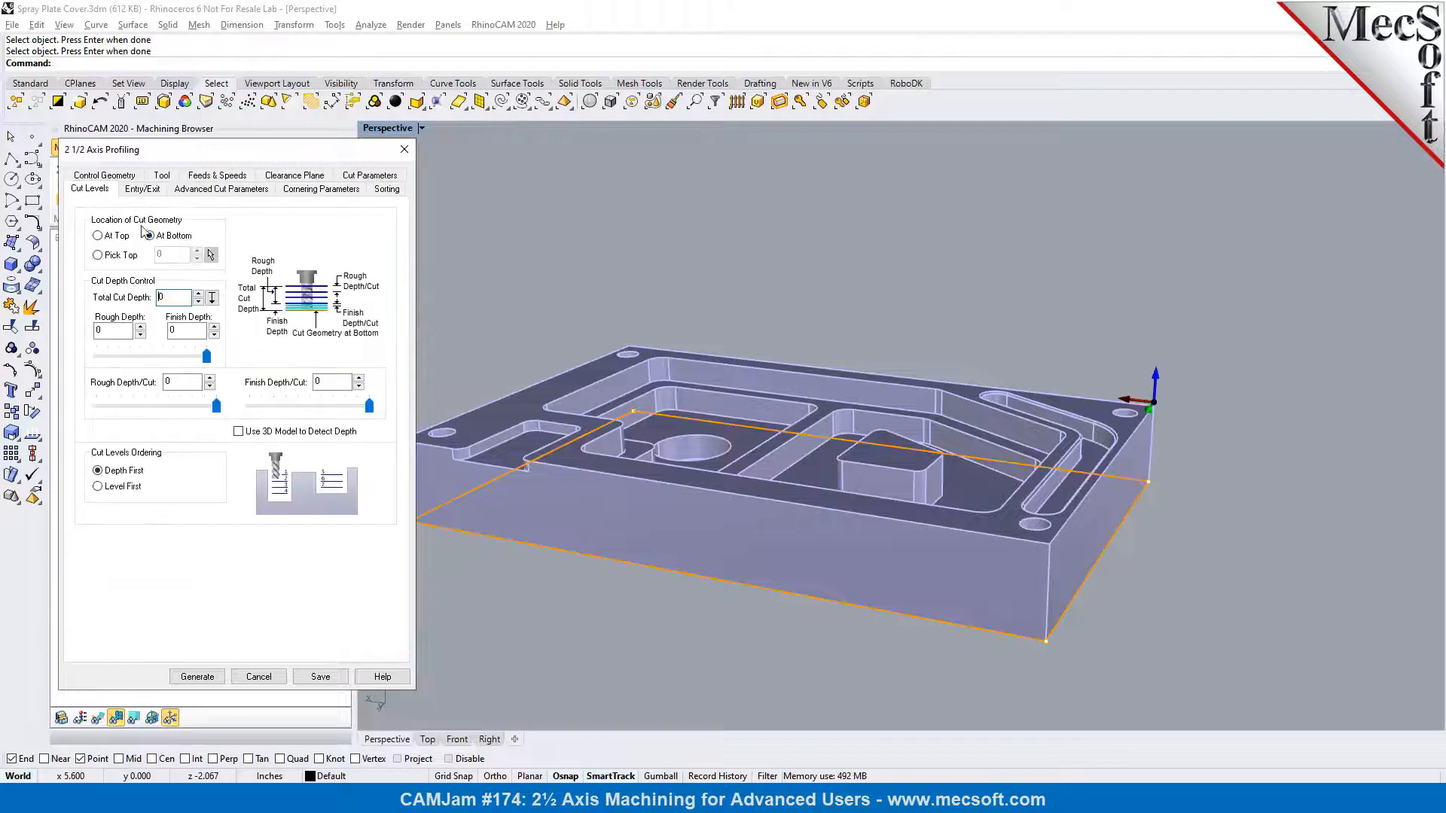
left_click(212, 298)
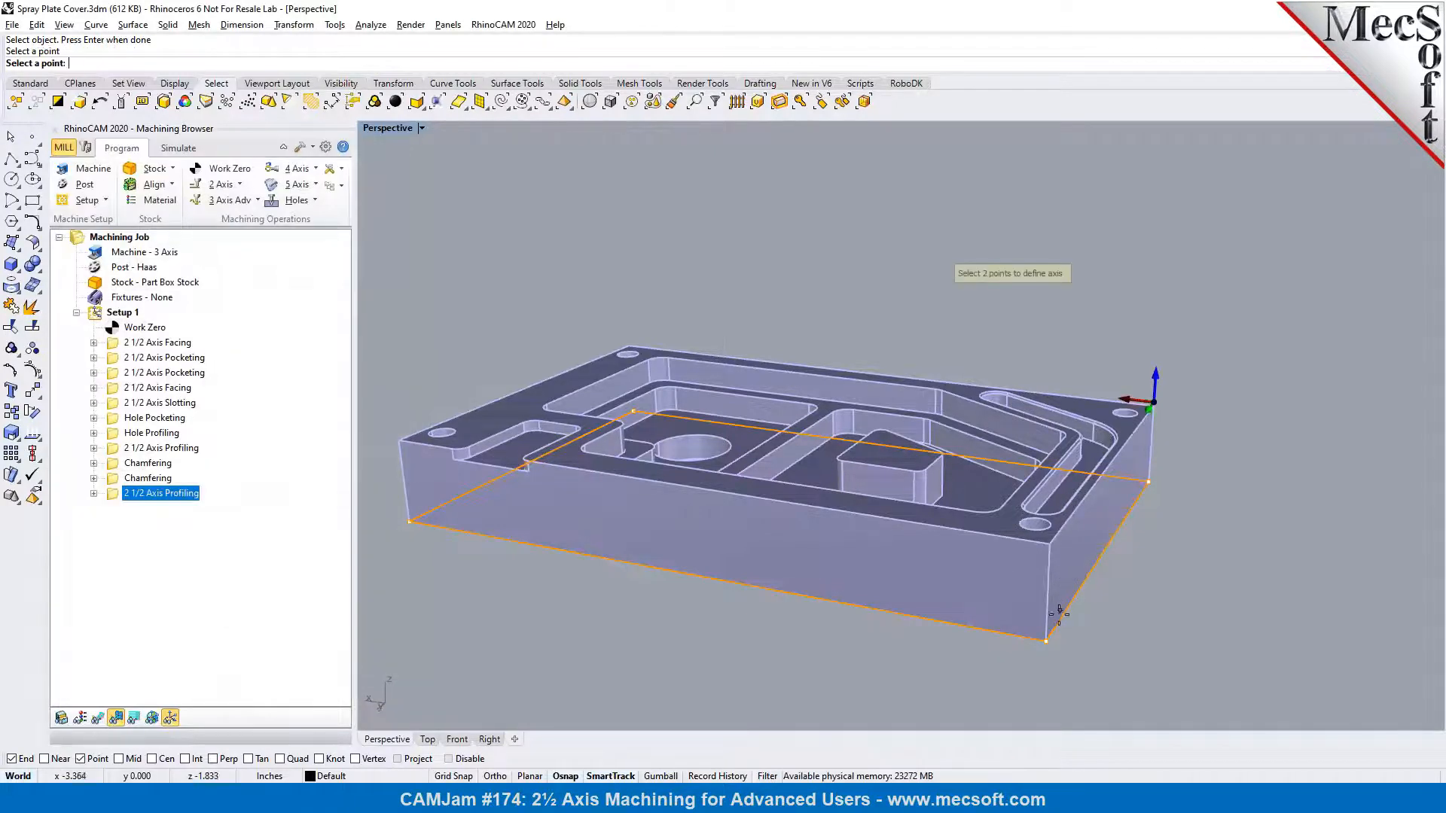
left_click(1048, 640)
double_click(167, 383)
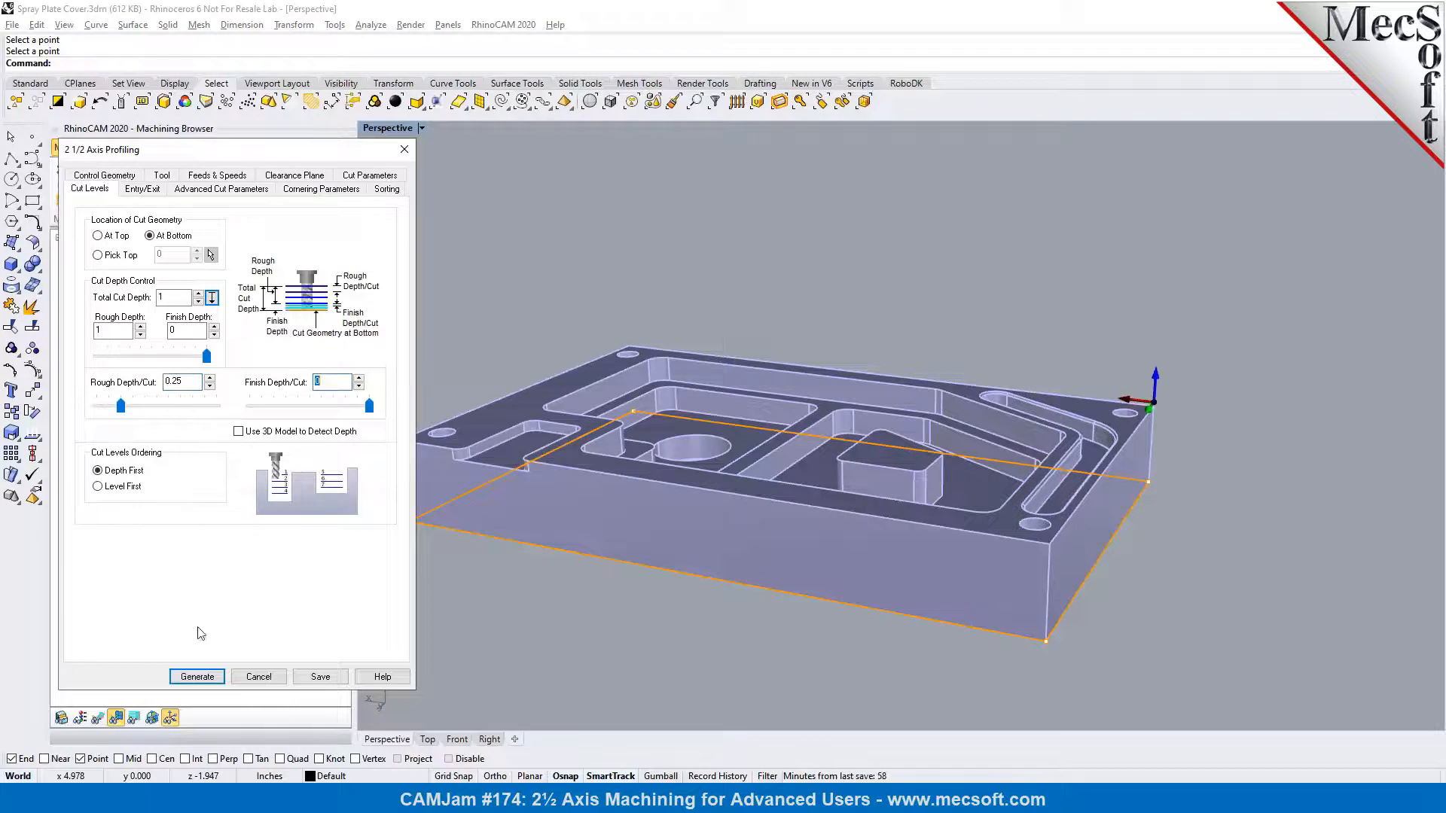
left_click(199, 679)
Display the outer profiling toolpath and simulate the operation, setting the simulation speed to about mid-range
left_click(97, 718)
right_click_drag(971, 565, 816, 560)
left_click(179, 147)
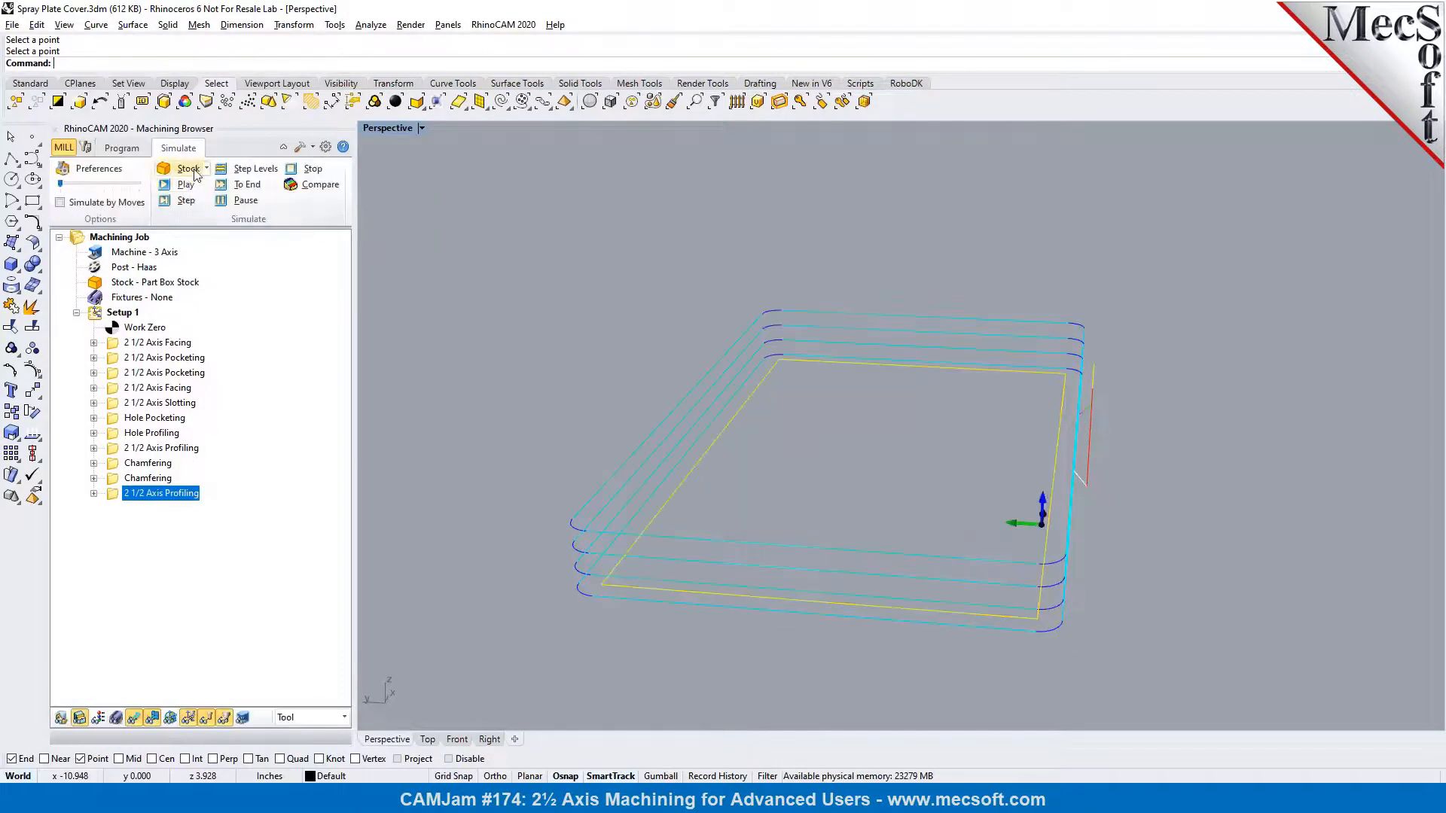
left_click(186, 187)
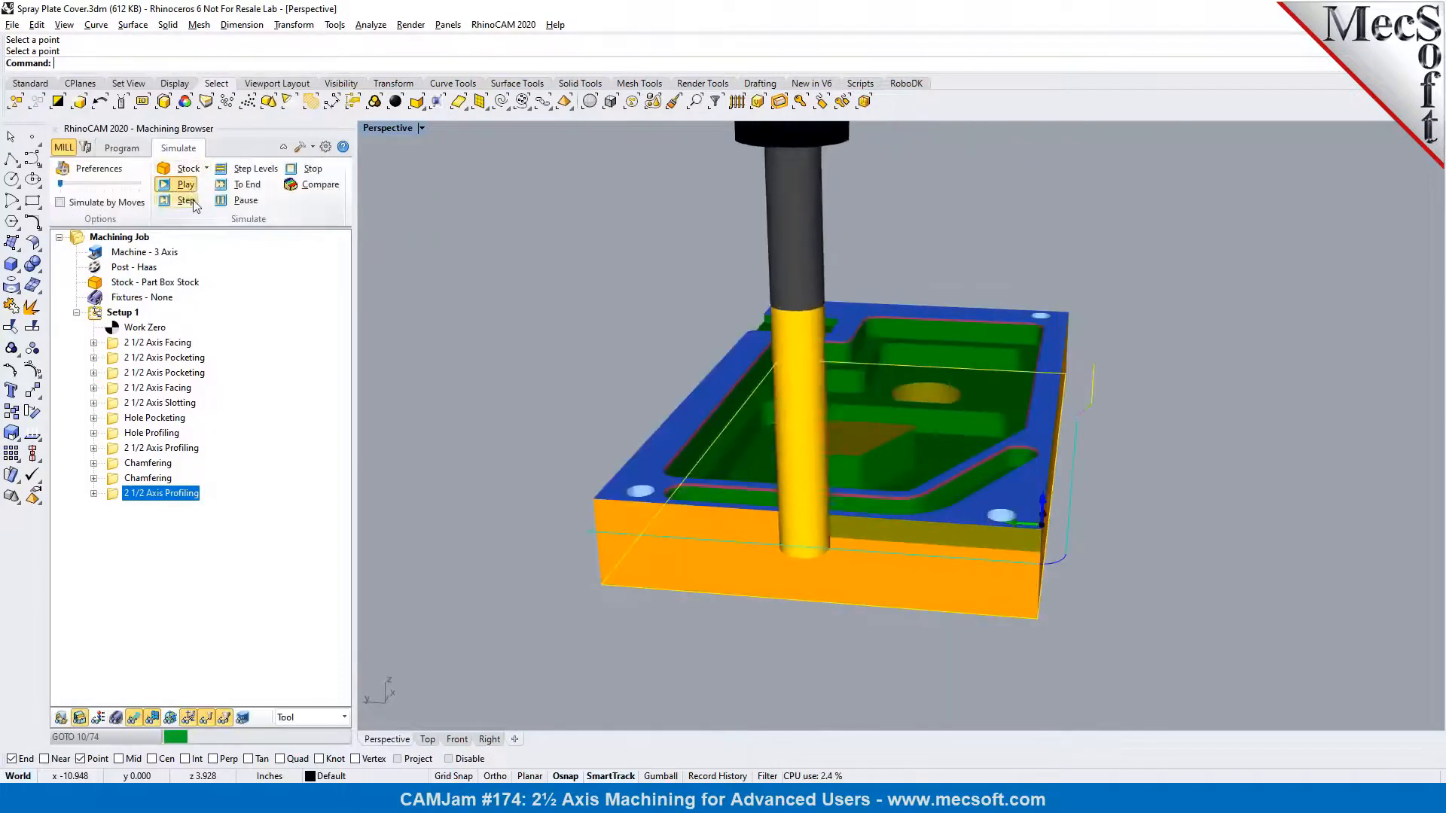
right_click_drag(520, 305, 625, 301)
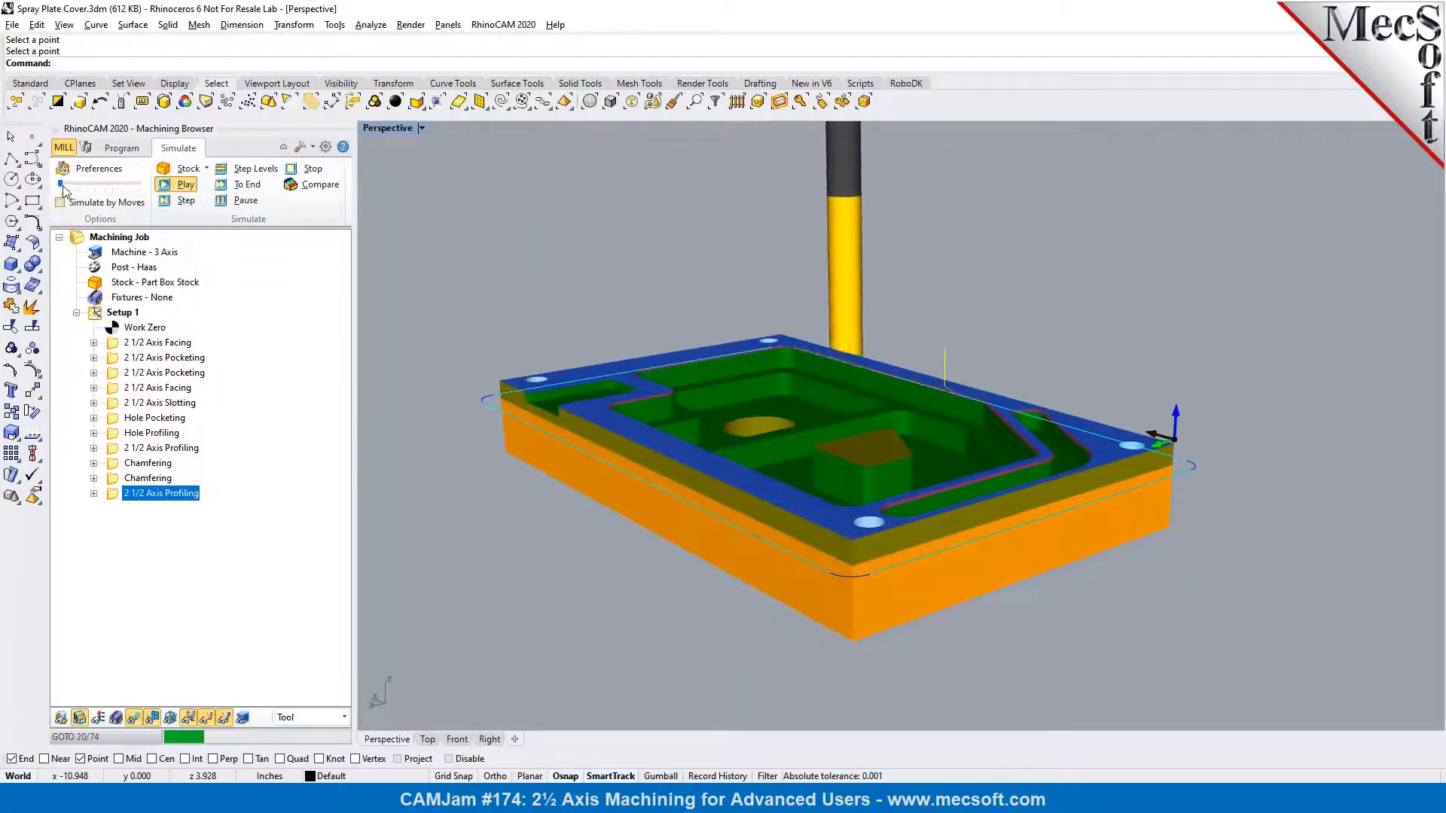
left_click_drag(60, 183, 96, 185)
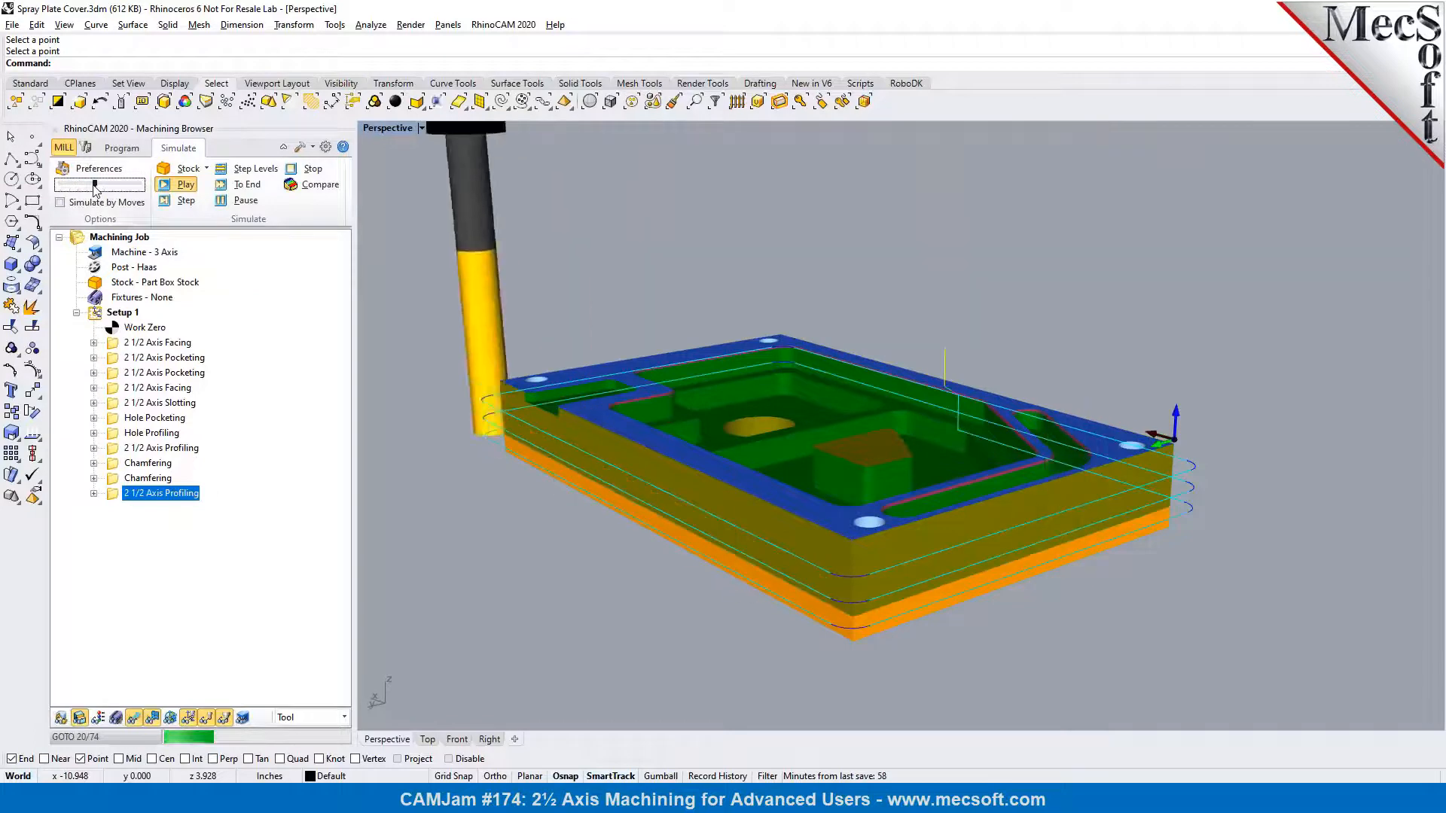
right_click_drag(545, 330, 588, 343)
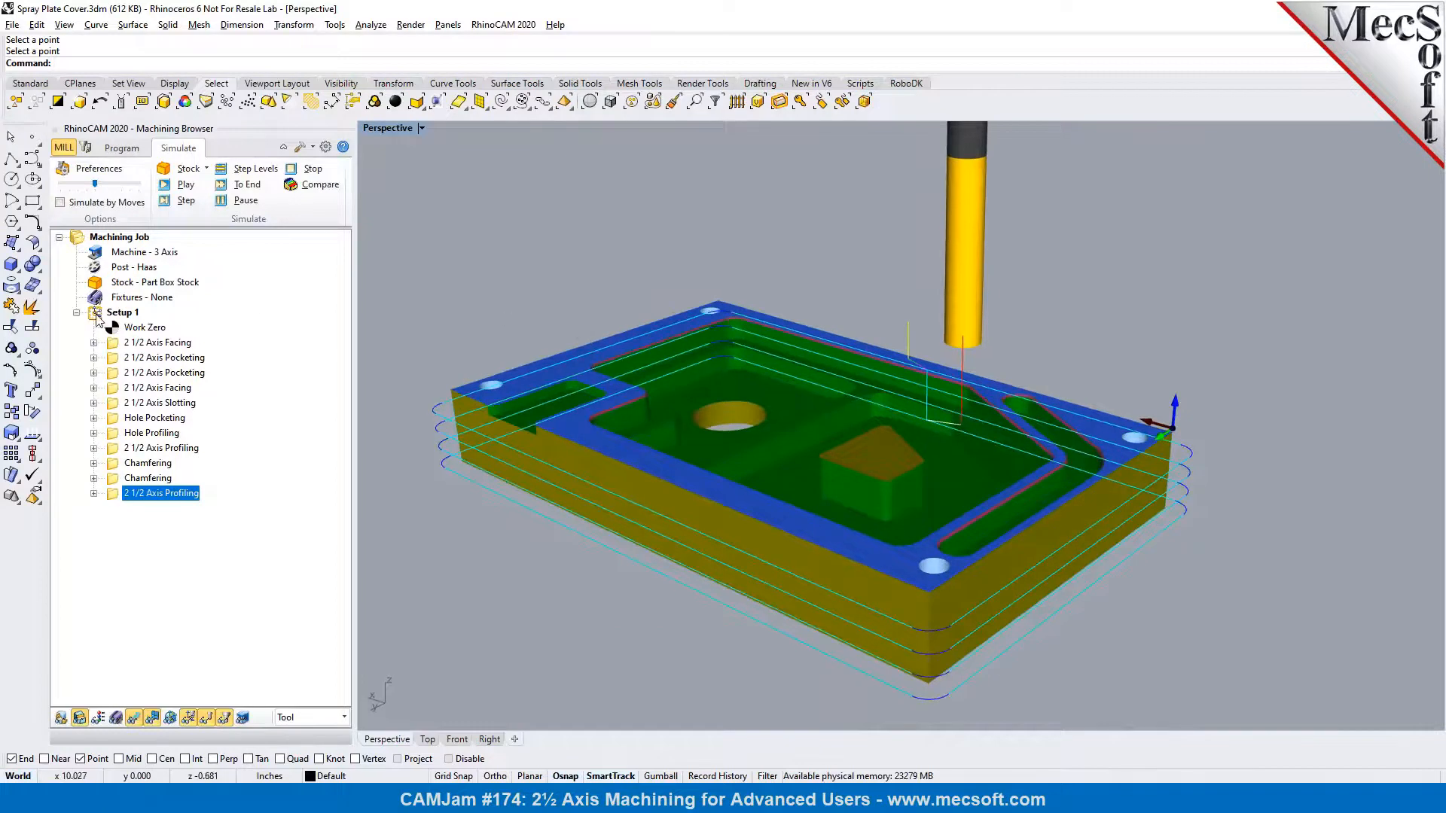
Return to programming and review the machining operations information for Setup 1, including tools, feeds and machine times
left_click(98, 316)
left_click(122, 148)
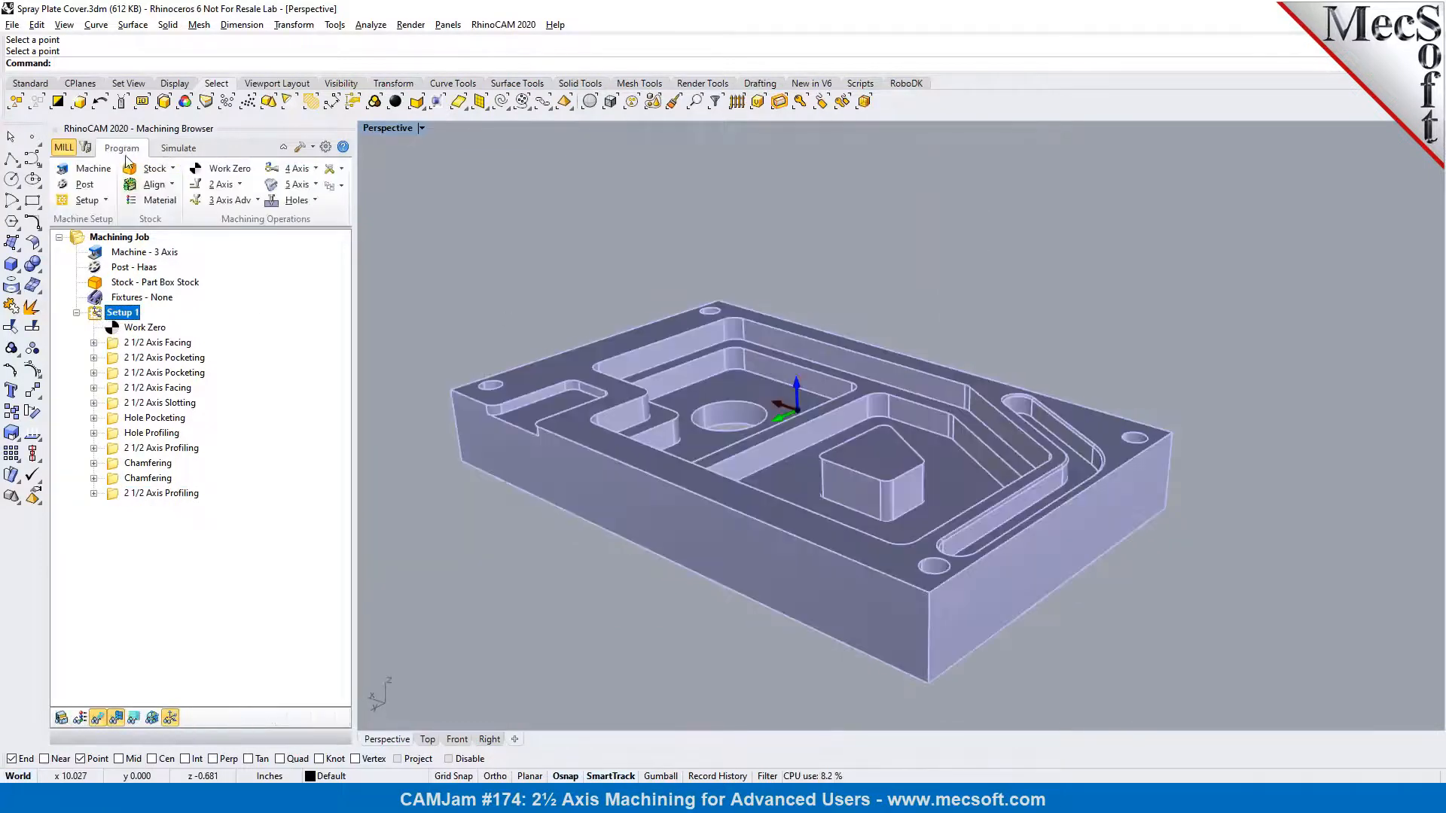
right_click(128, 308)
left_click(165, 395)
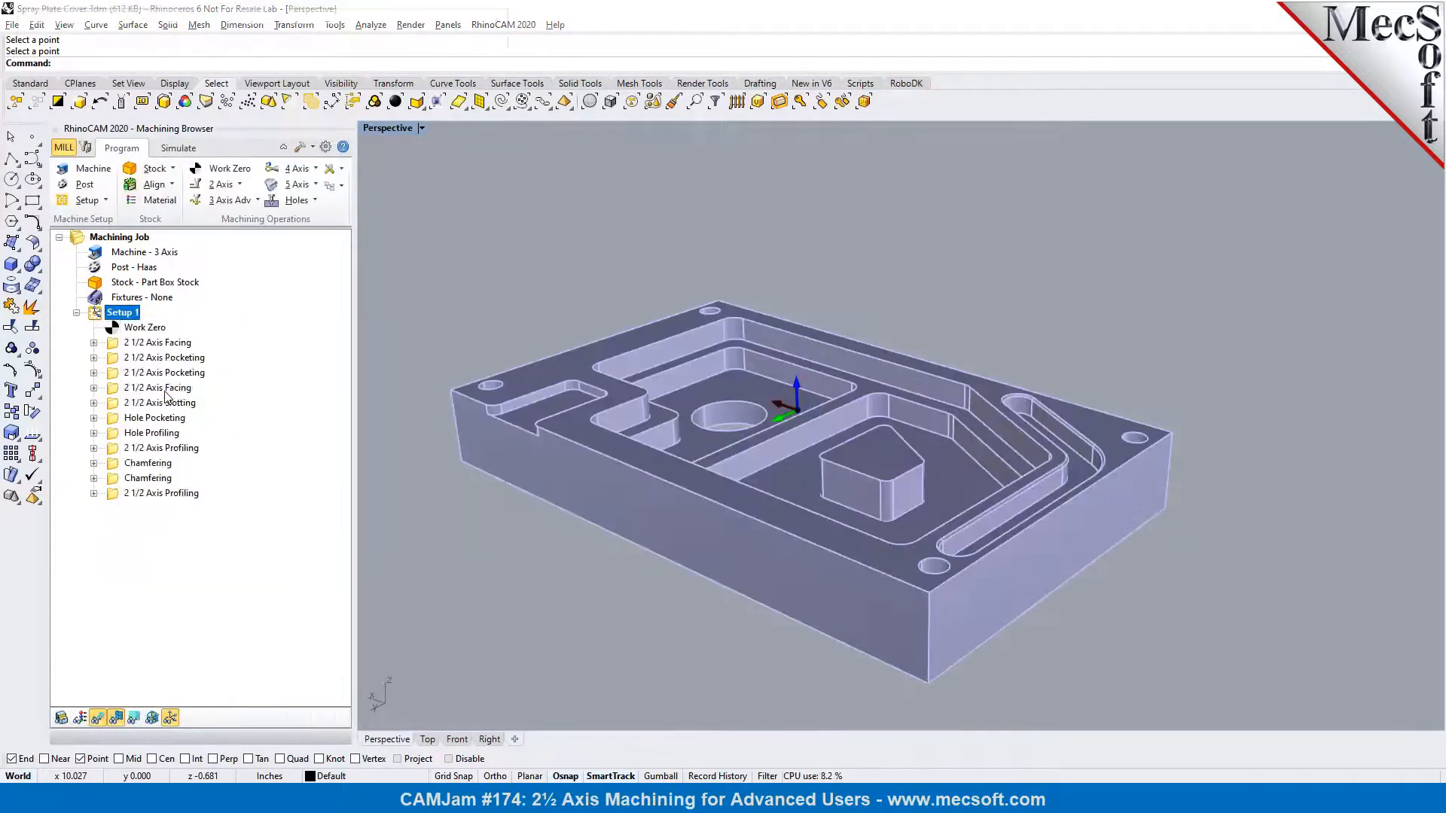
left_click_drag(495, 138, 496, 175)
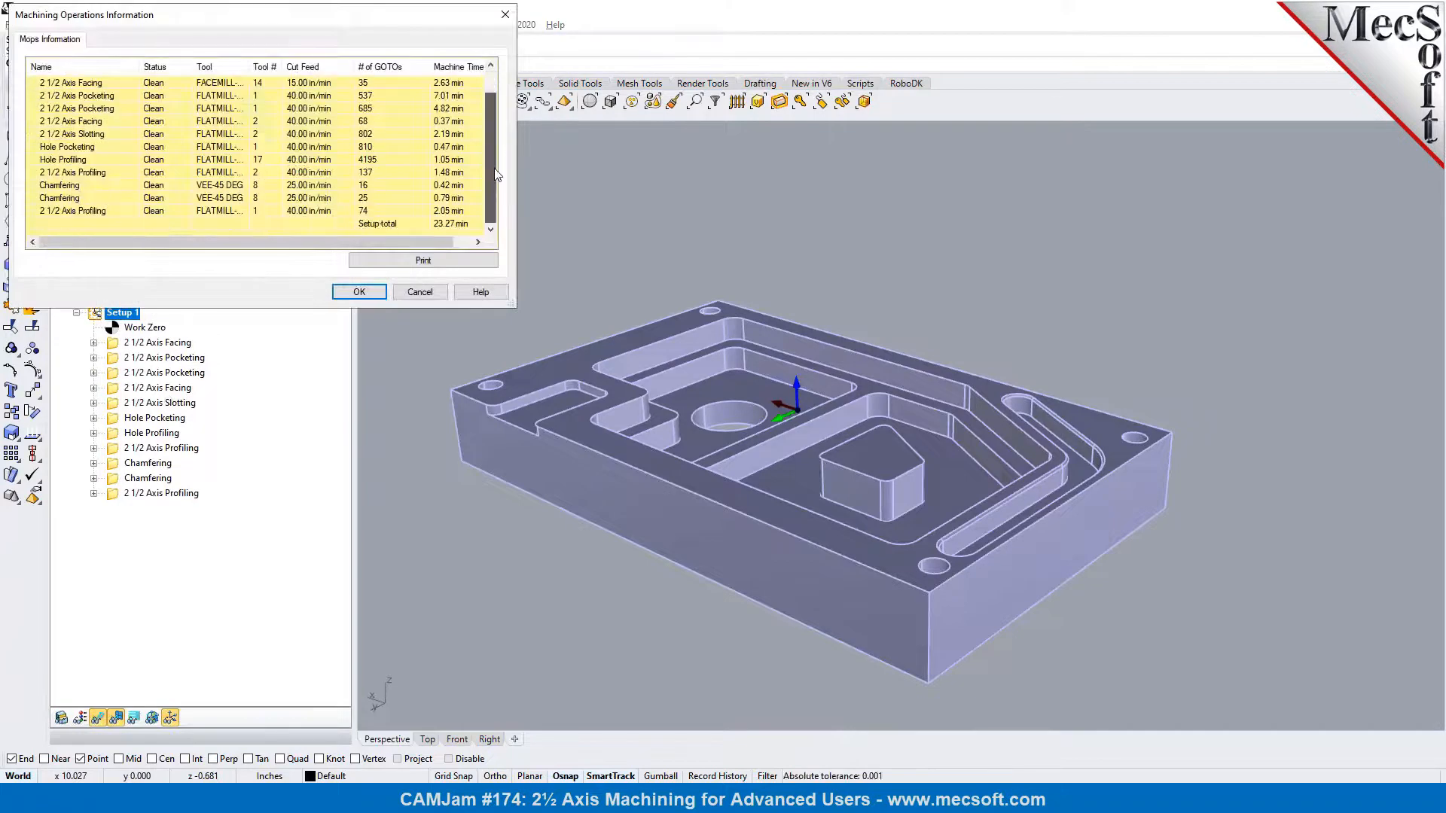
left_click(380, 294)
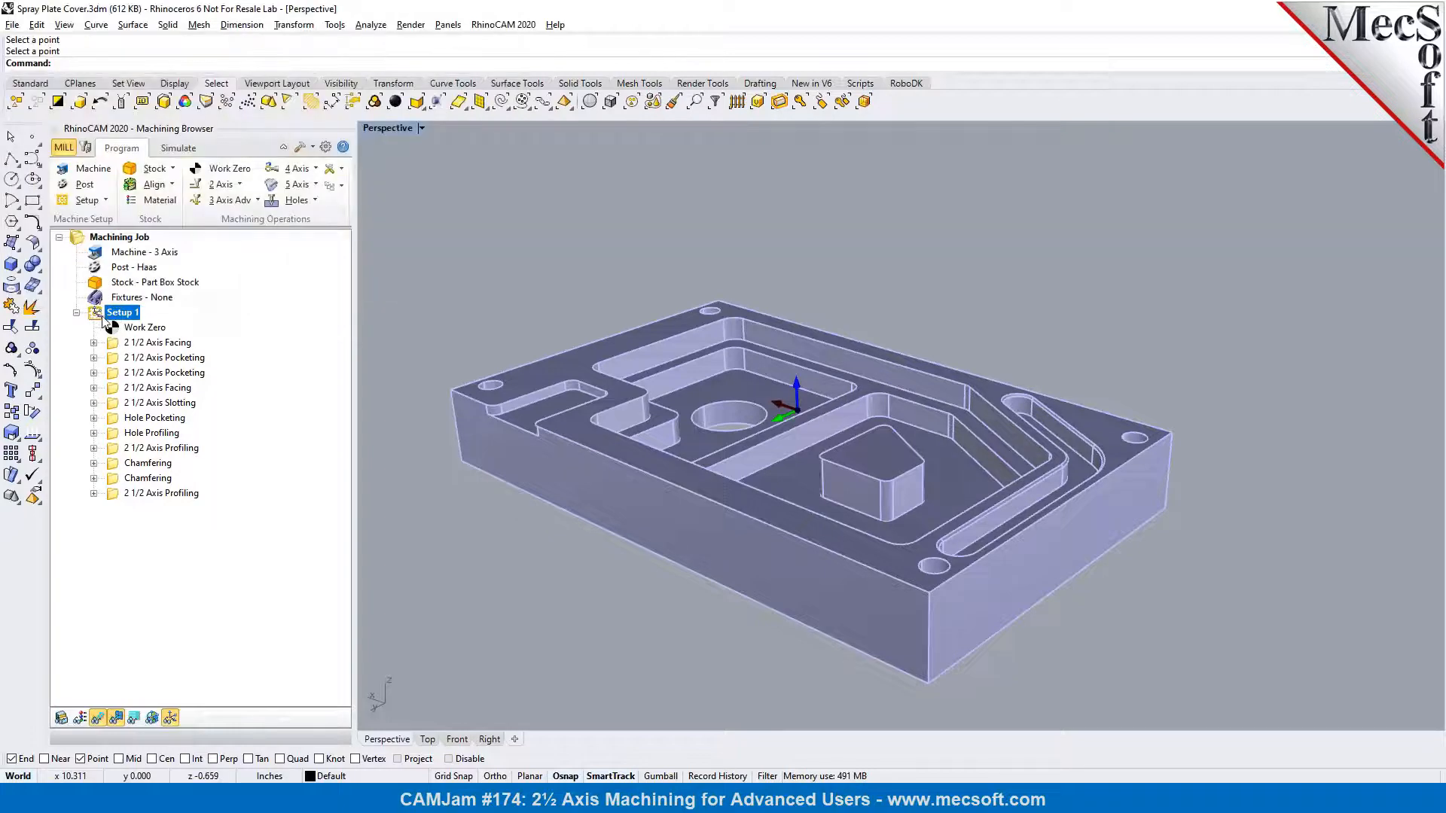
Generate shop documentation for Setup 1 as Spray Plate Cover on the Desktop using Template3, and review its setup sheet, tool list and operations
right_click(103, 317)
left_click(142, 426)
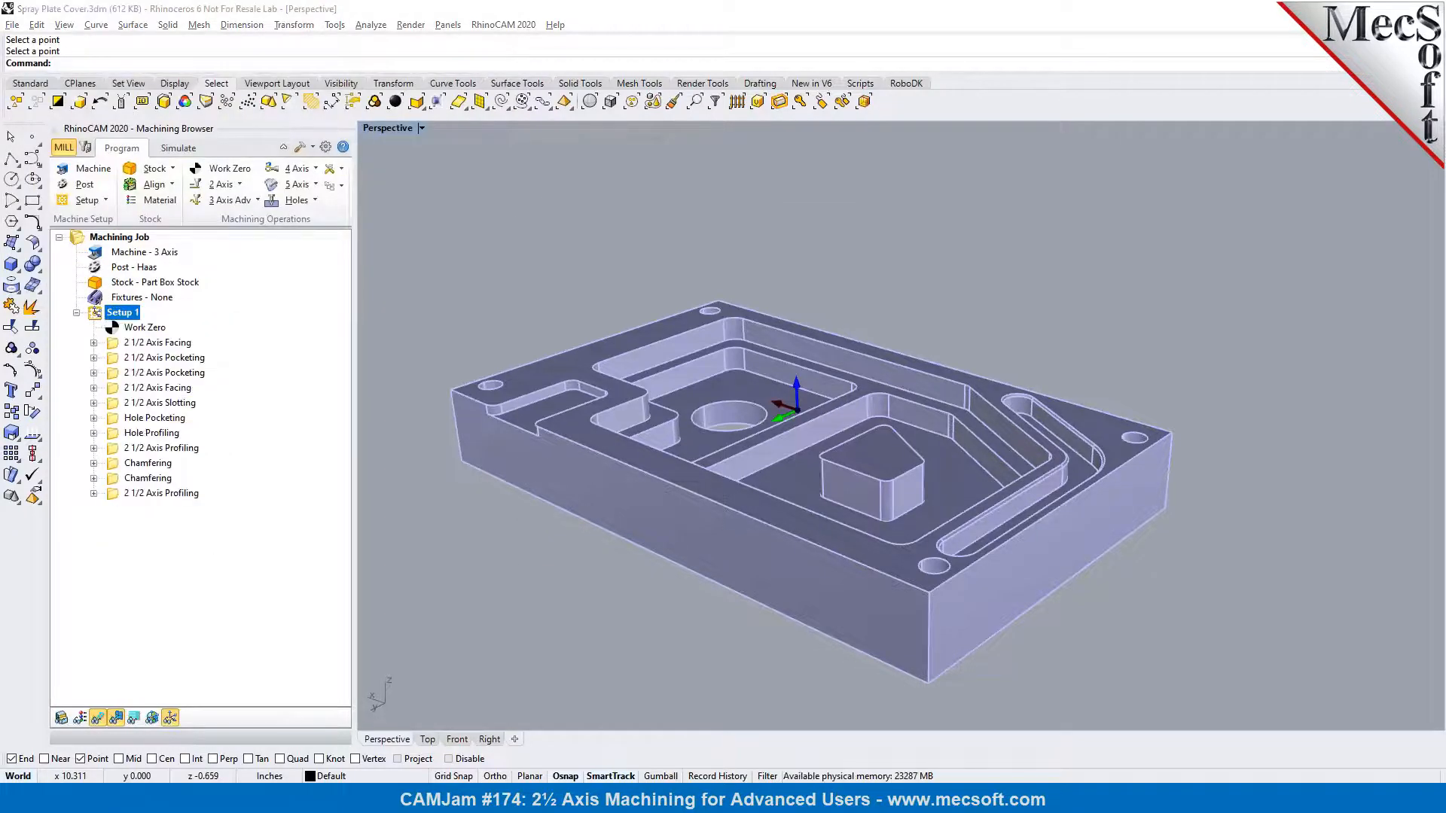
left_click(552, 338)
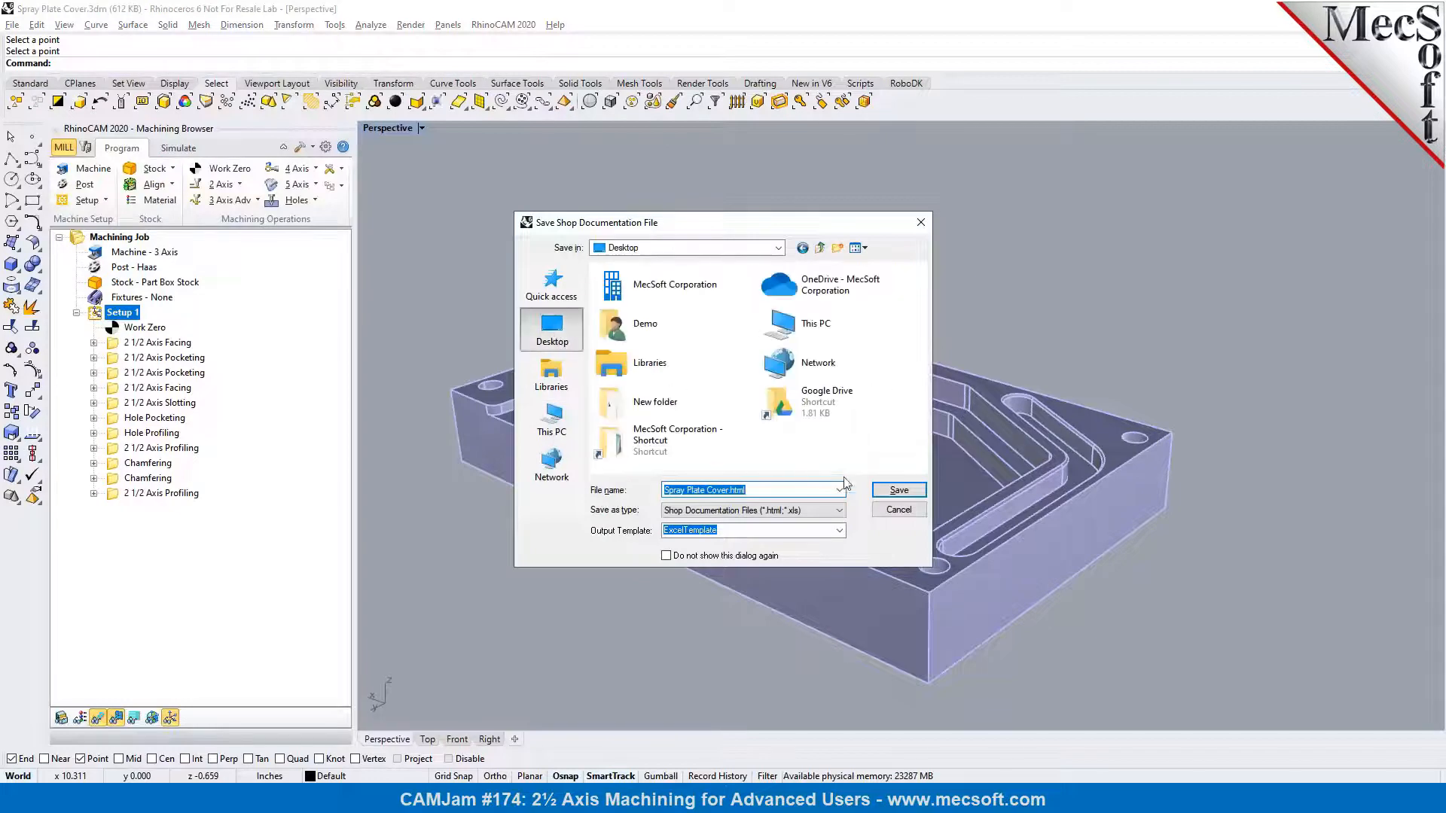
left_click(840, 532)
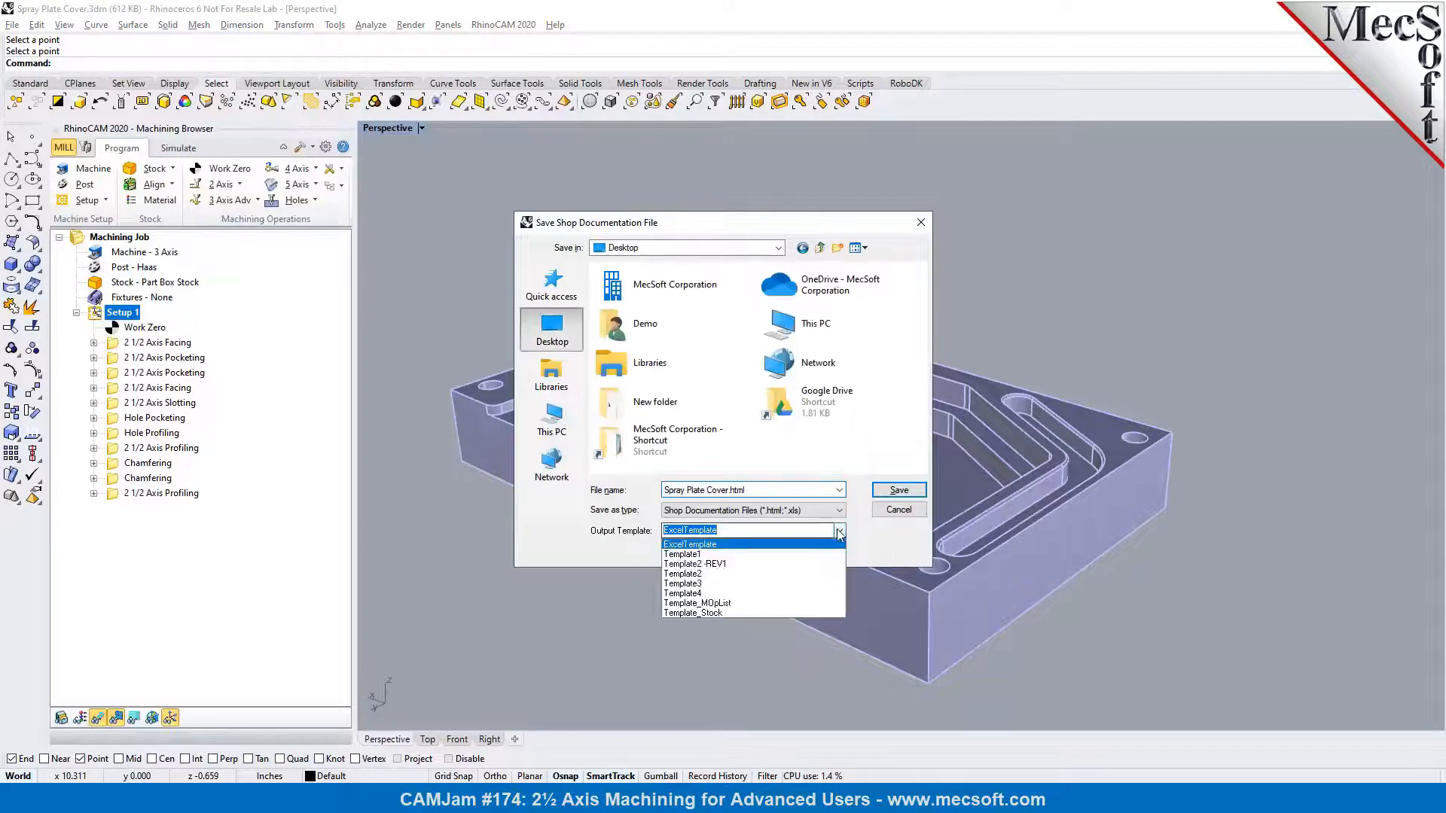
left_click(833, 584)
left_click(899, 491)
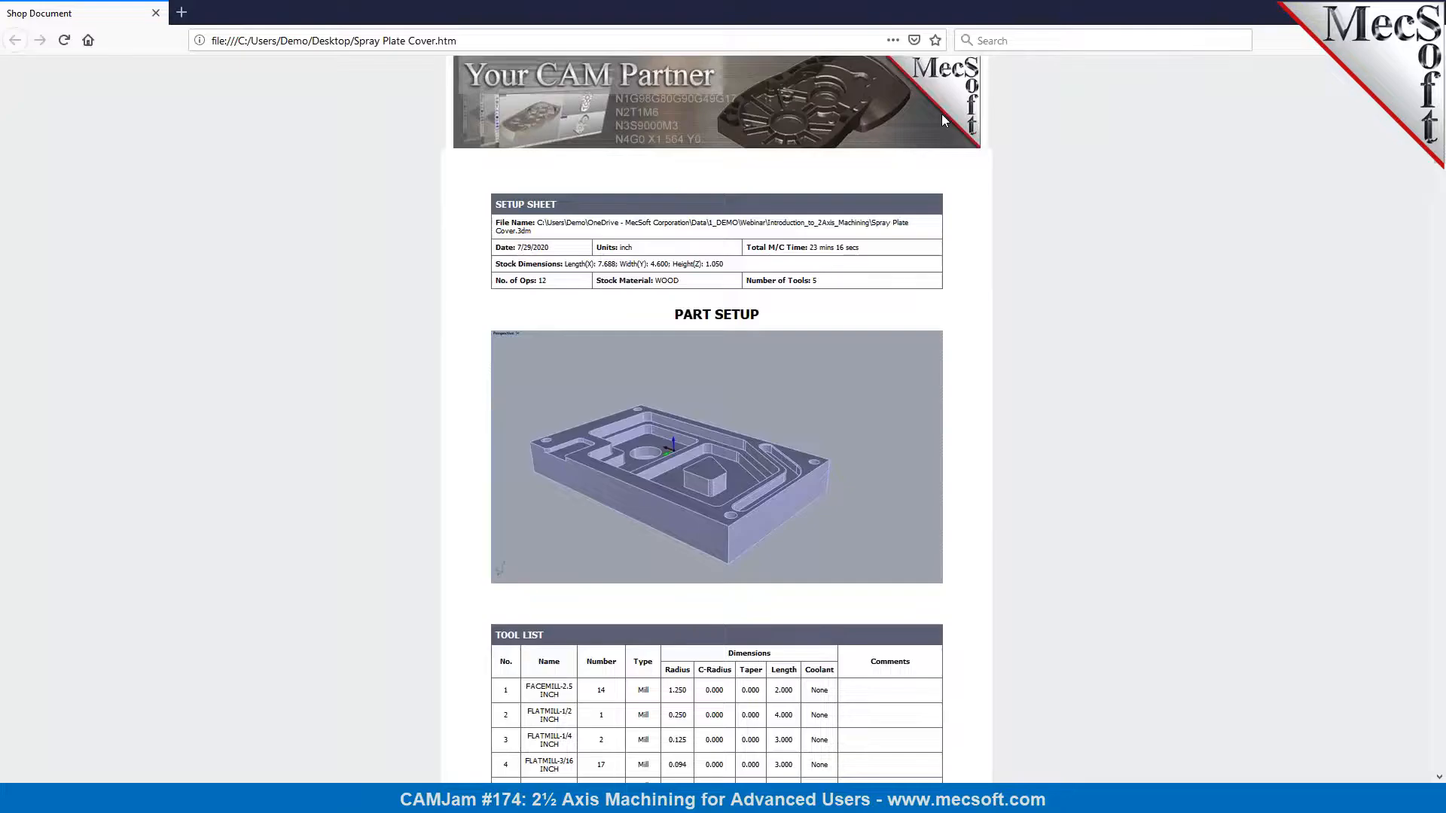
scroll(767, 400, "down", 4)
scroll(769, 402, "down", 15)
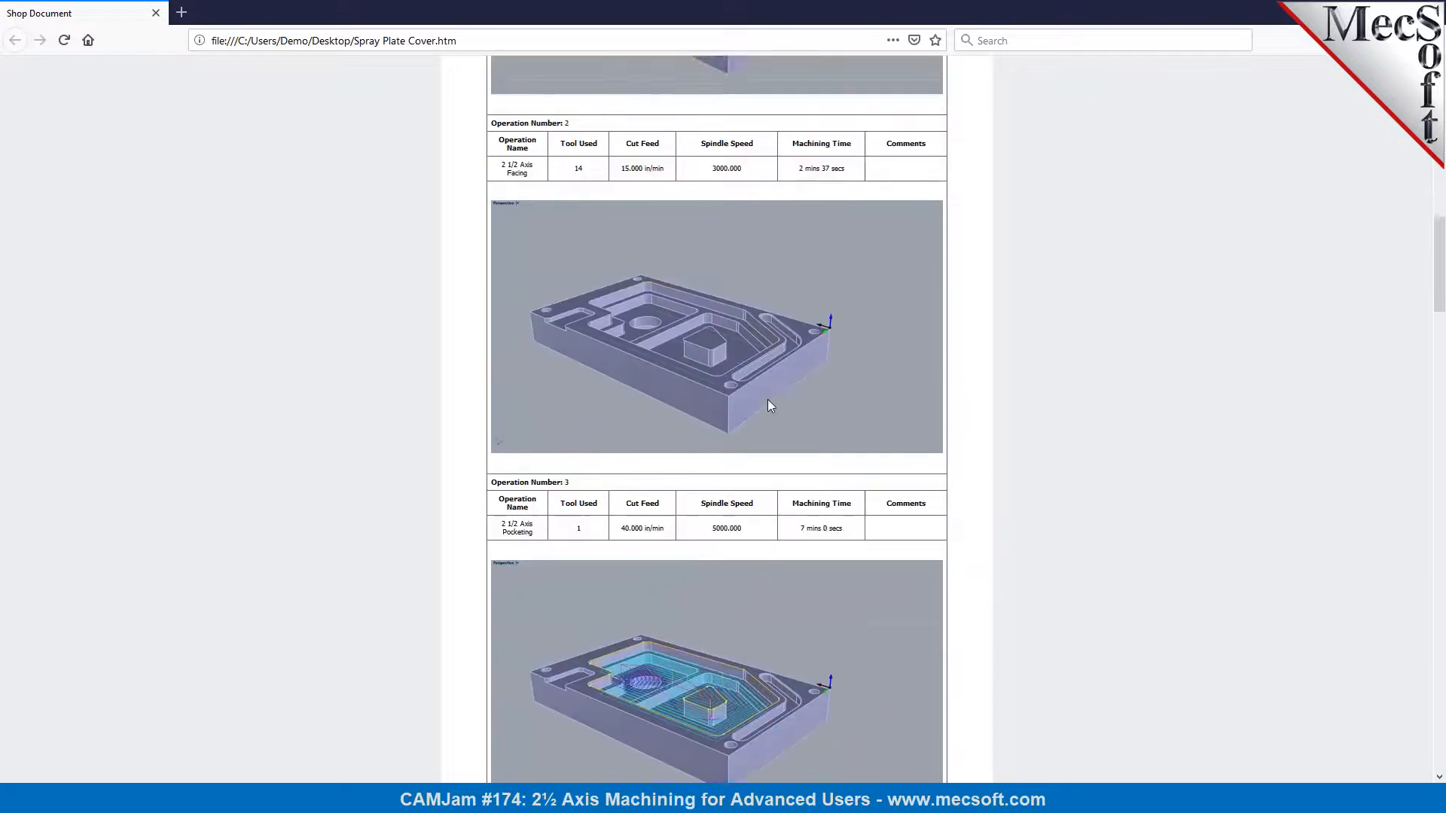
scroll(768, 401, "down", 20)
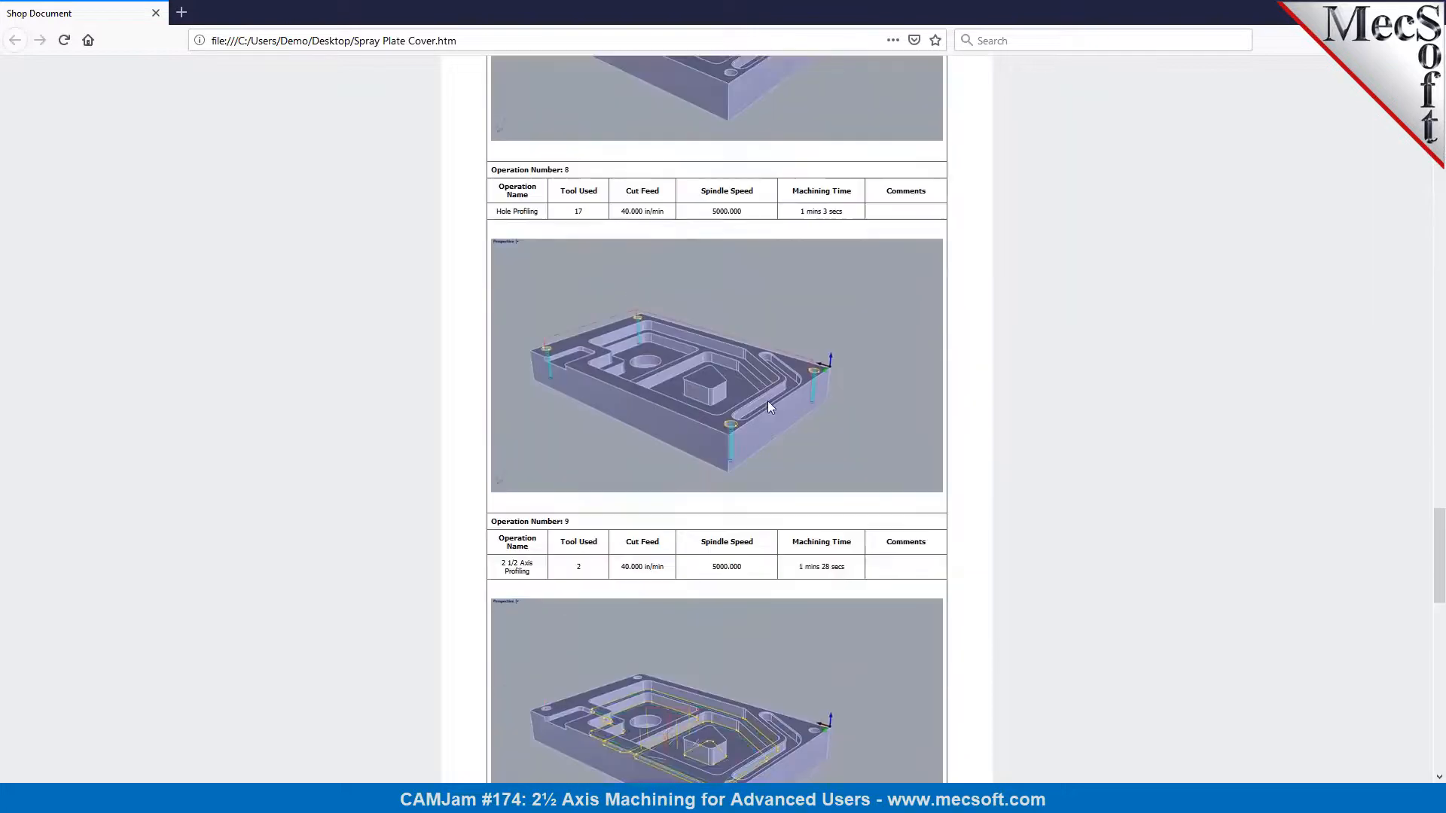
scroll(768, 410, "down", 5)
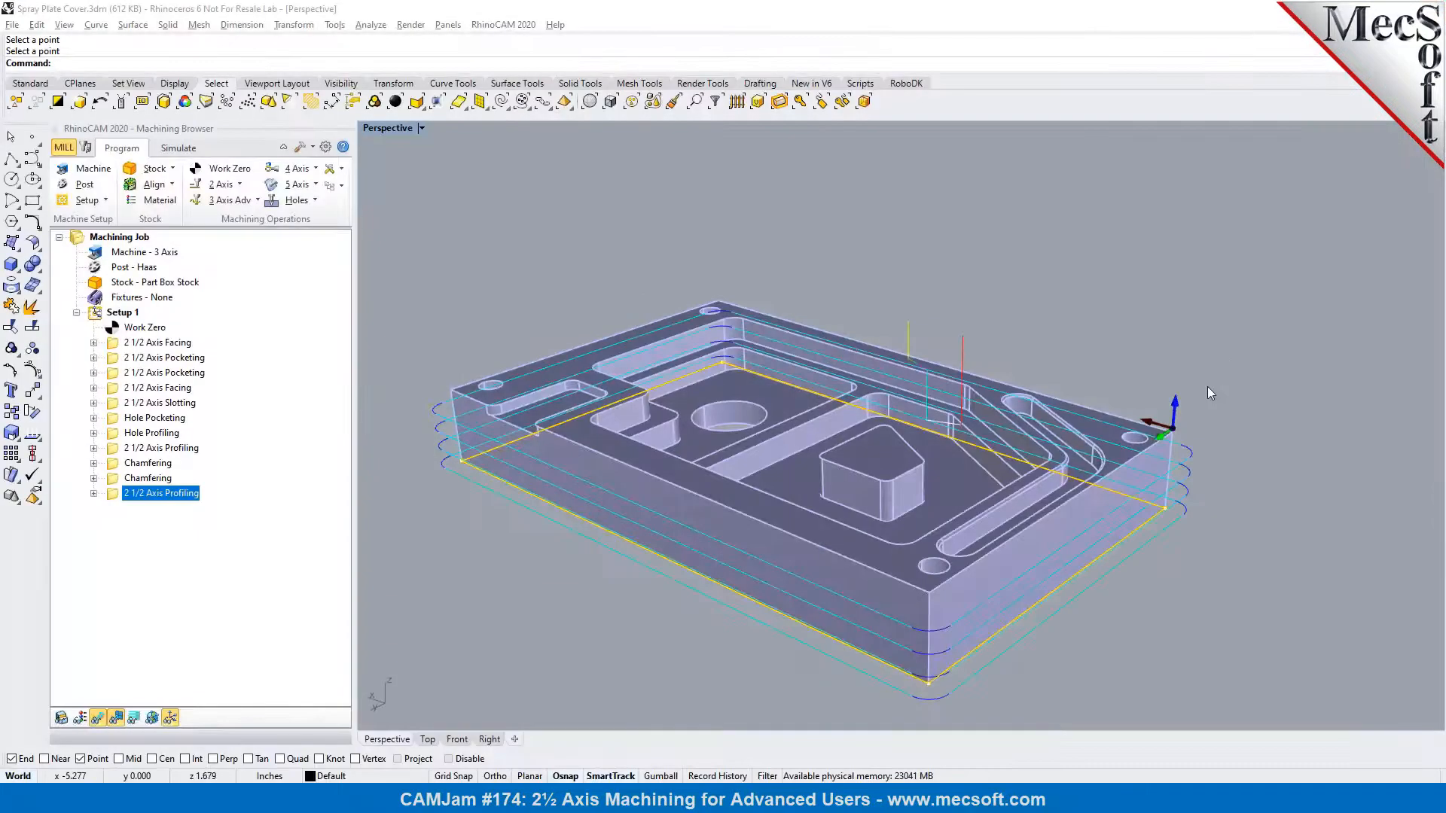
Hide the outer profiling toolpath on the part
scroll(707, 440, "up", 2)
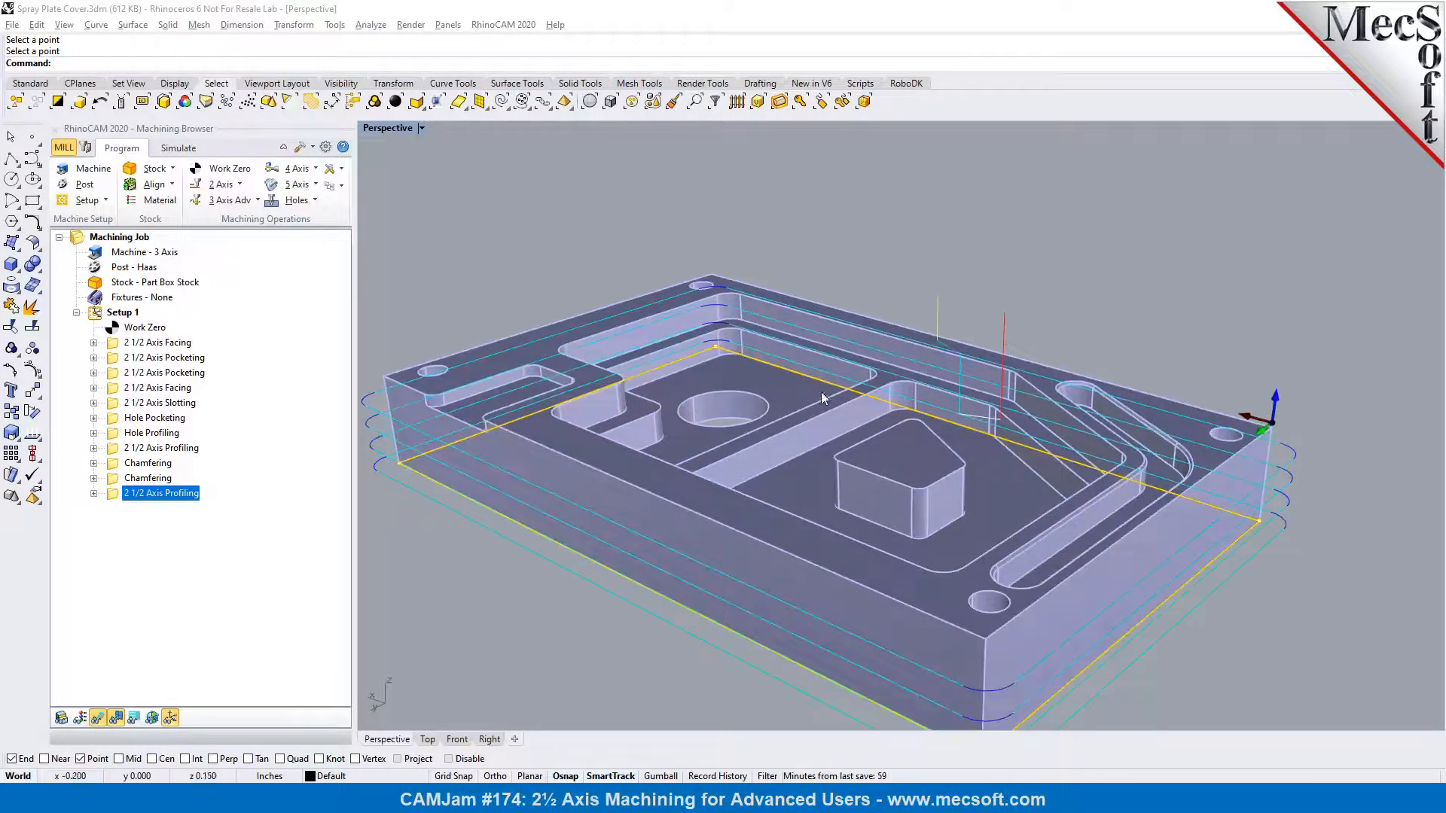
scroll(824, 398, "down", 2)
left_click(103, 718)
right_click_drag(636, 502, 680, 509)
scroll(531, 450, "up", 3)
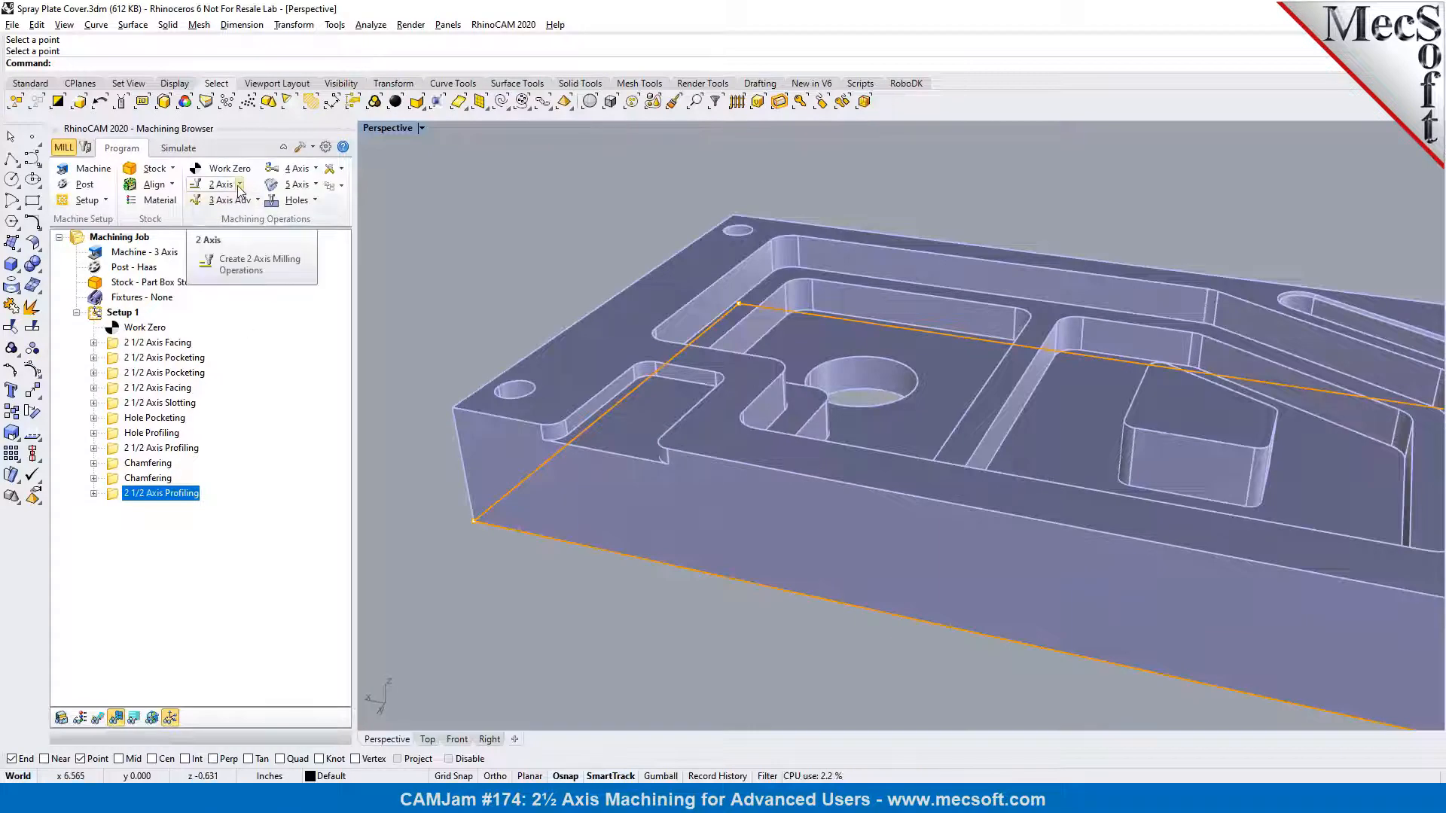
Create a Drilling operation and select the circular top edges of the four corner holes as drill features
left_click(301, 200)
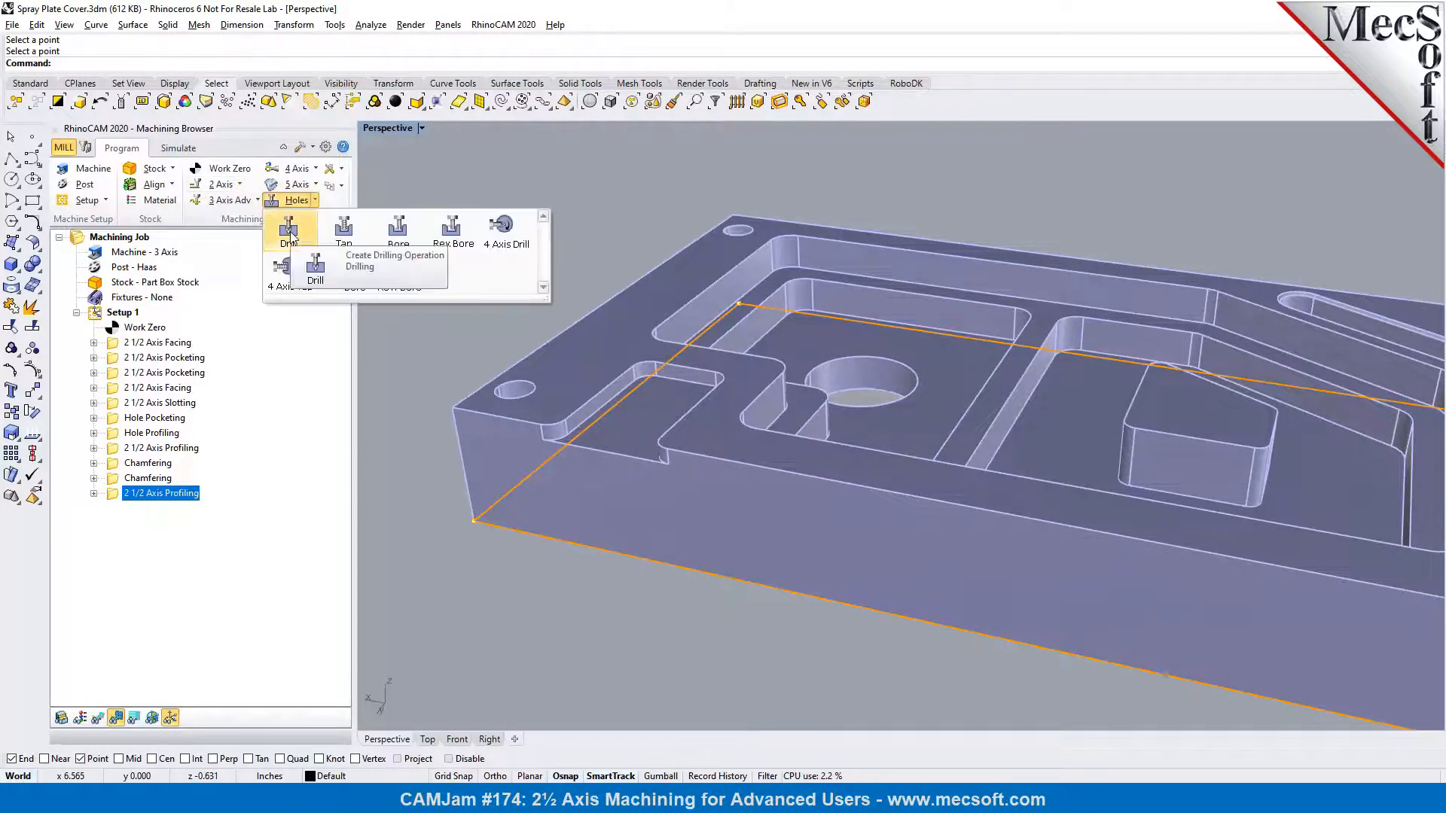
left_click(292, 237)
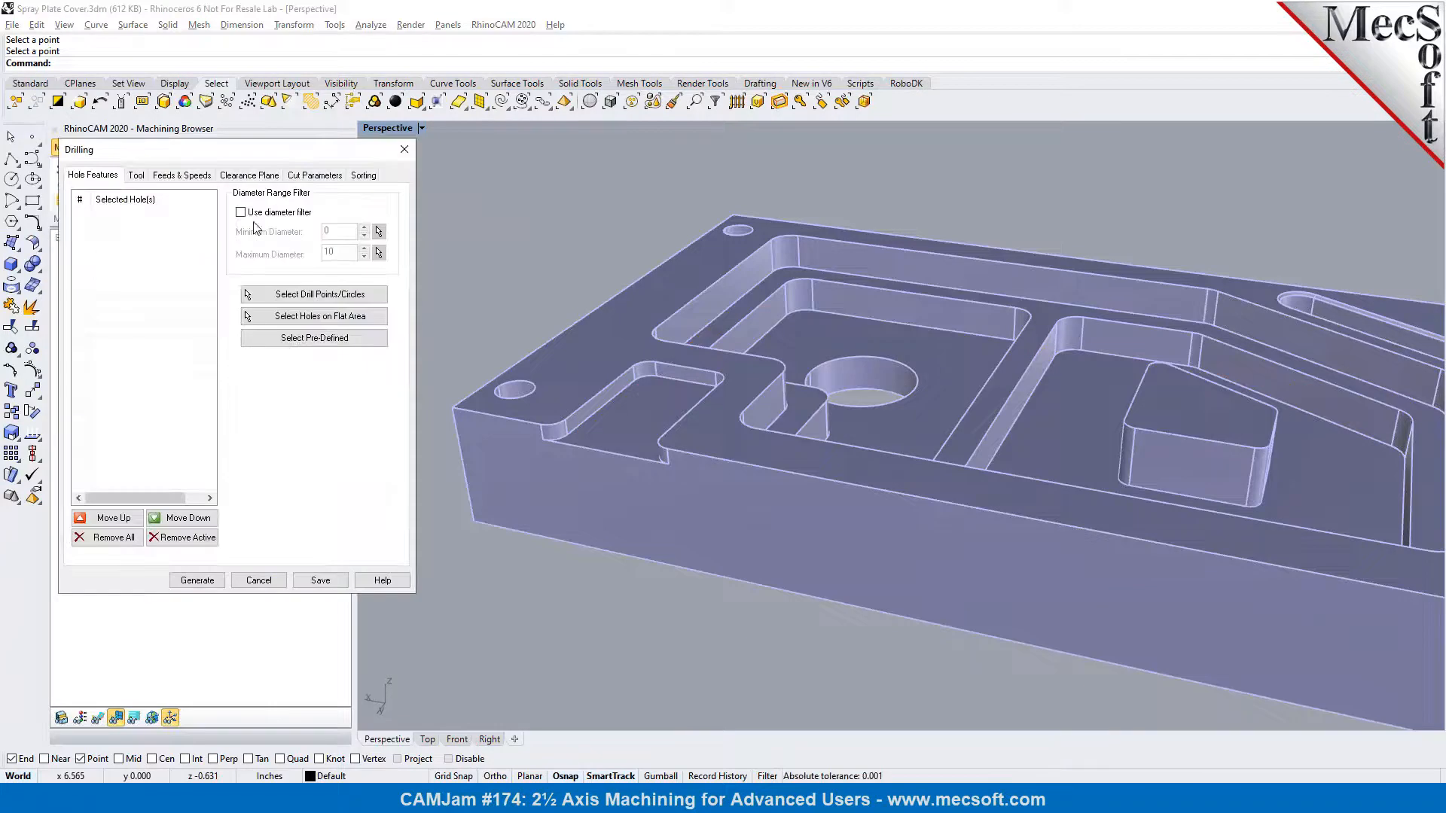
left_click(260, 295)
left_click(514, 387)
left_click(734, 230)
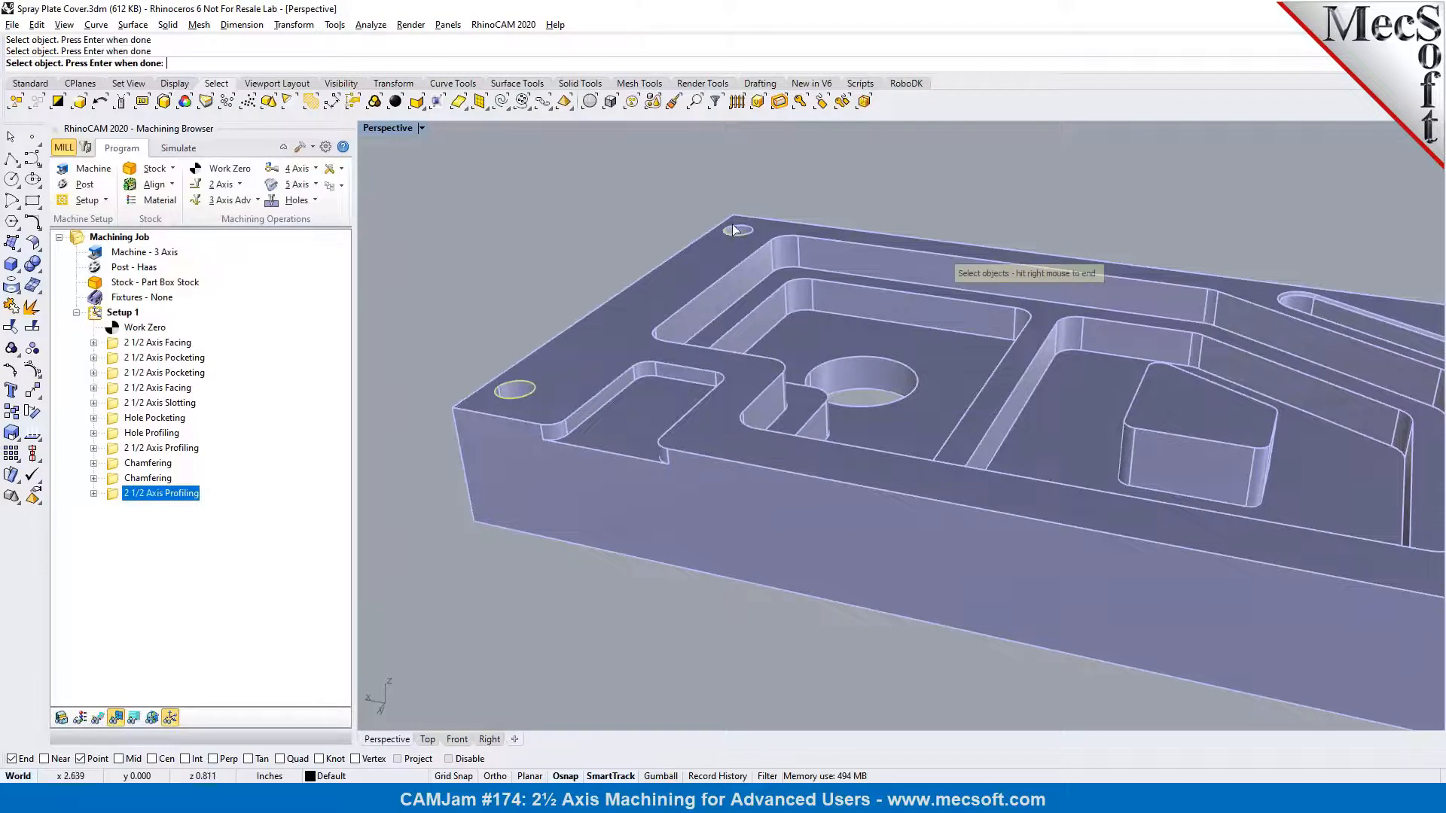
scroll(724, 231, "down", 5)
scroll(1180, 297, "up", 5)
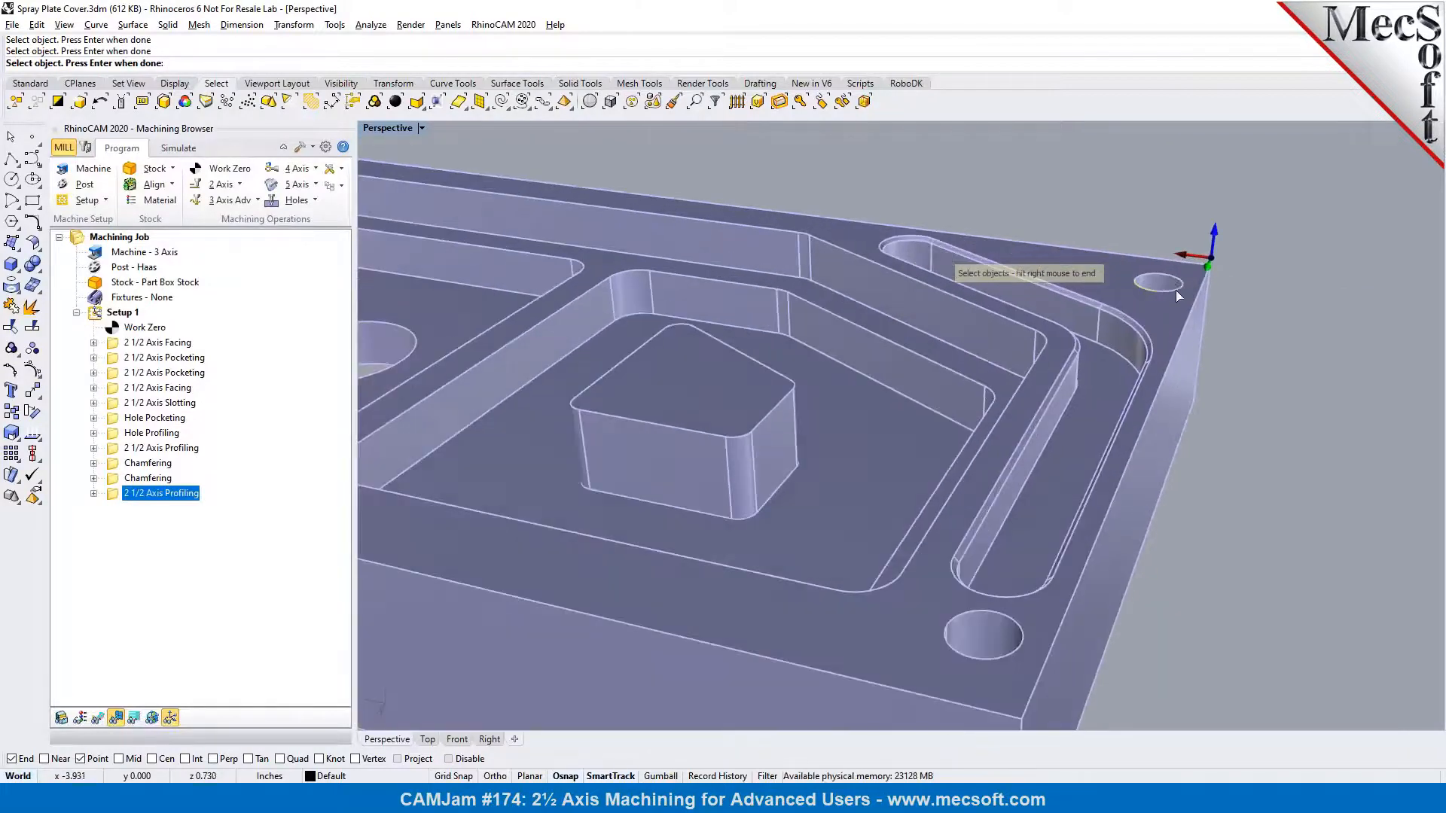
right_click(1001, 657)
scroll(1119, 548, "down", 5)
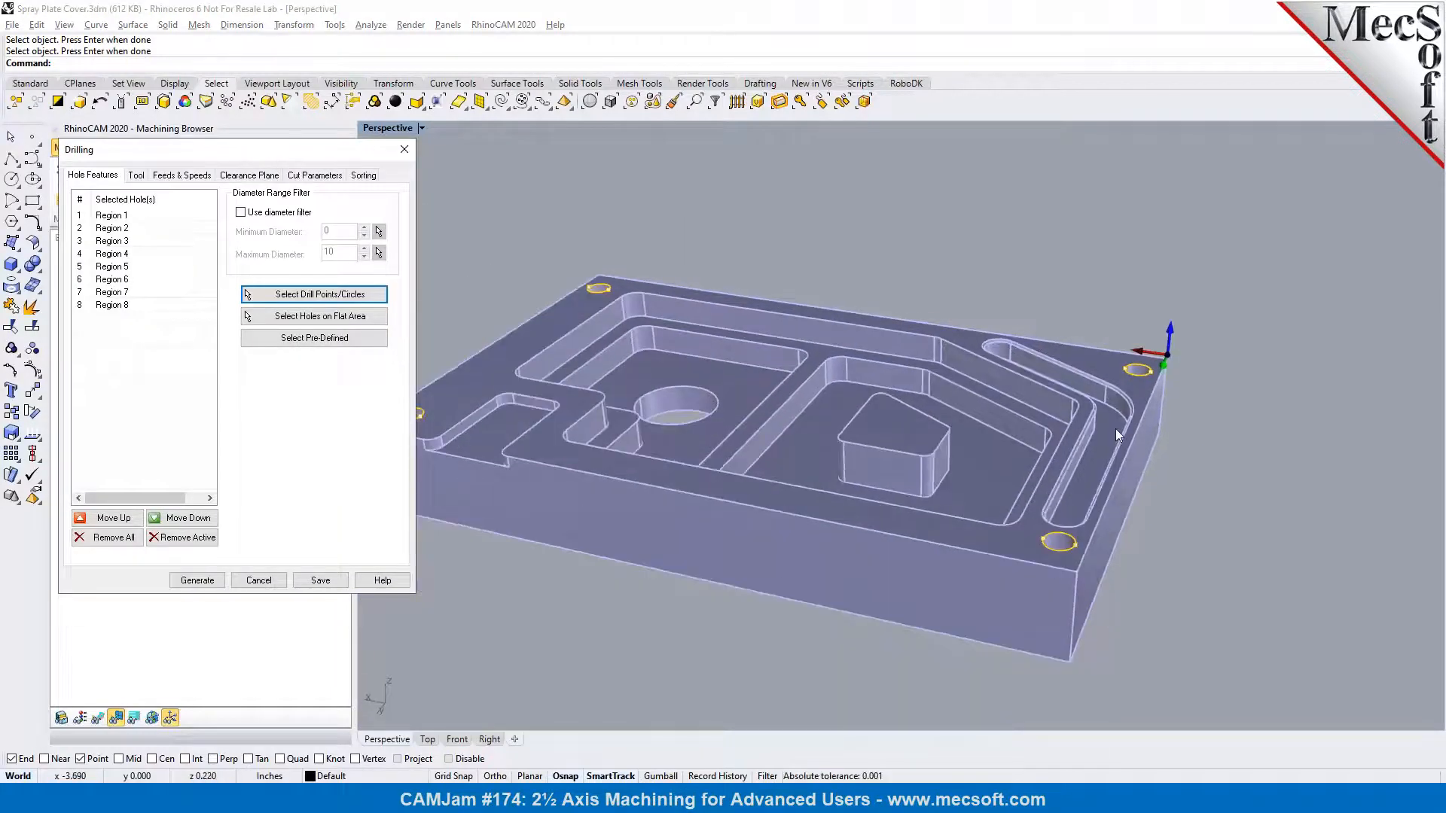
Review the available drilling tools and open the tool editor for the Drilling operation
left_click(136, 175)
scroll(793, 318, "up", 3)
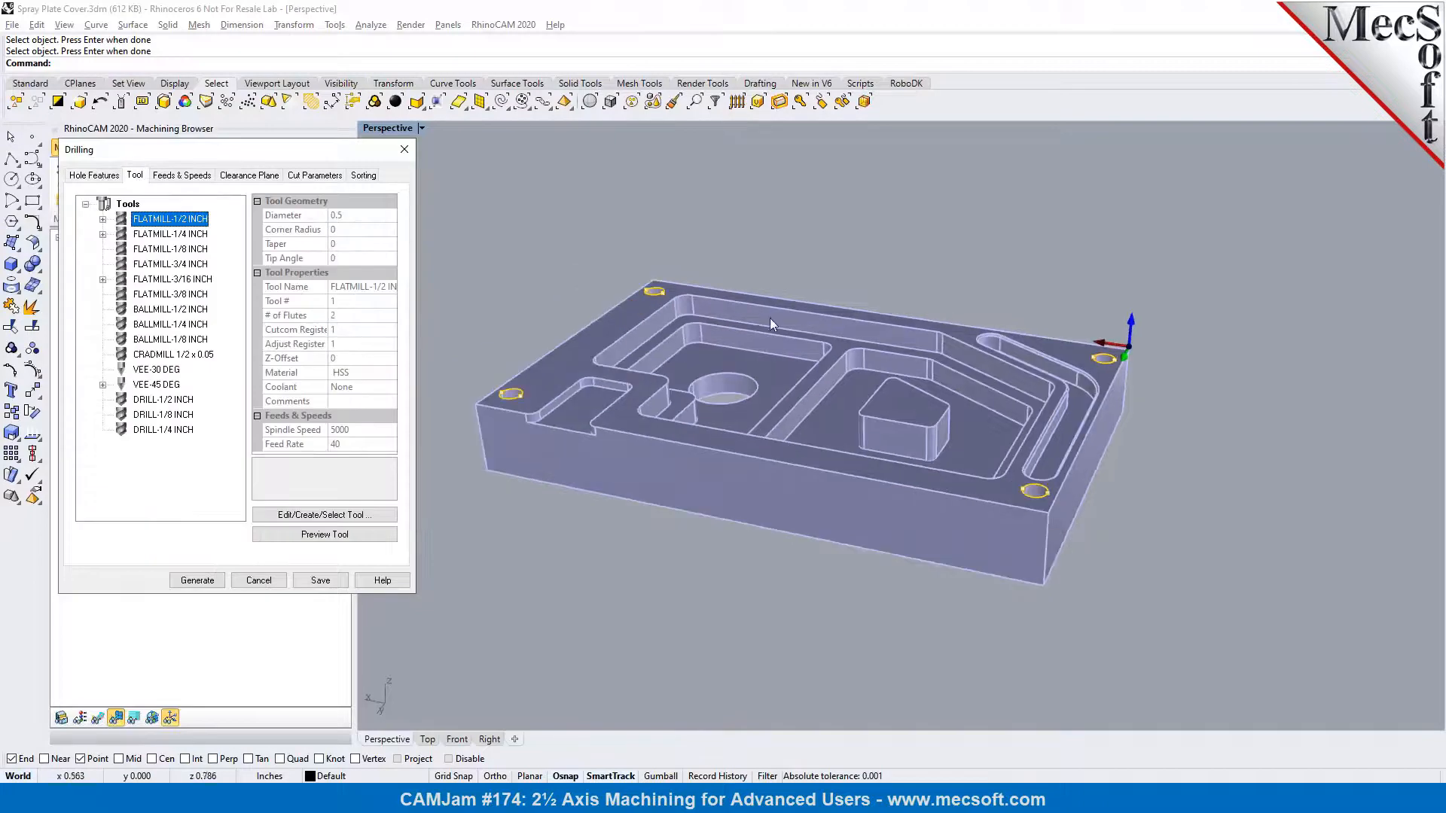
scroll(542, 393, "up", 3)
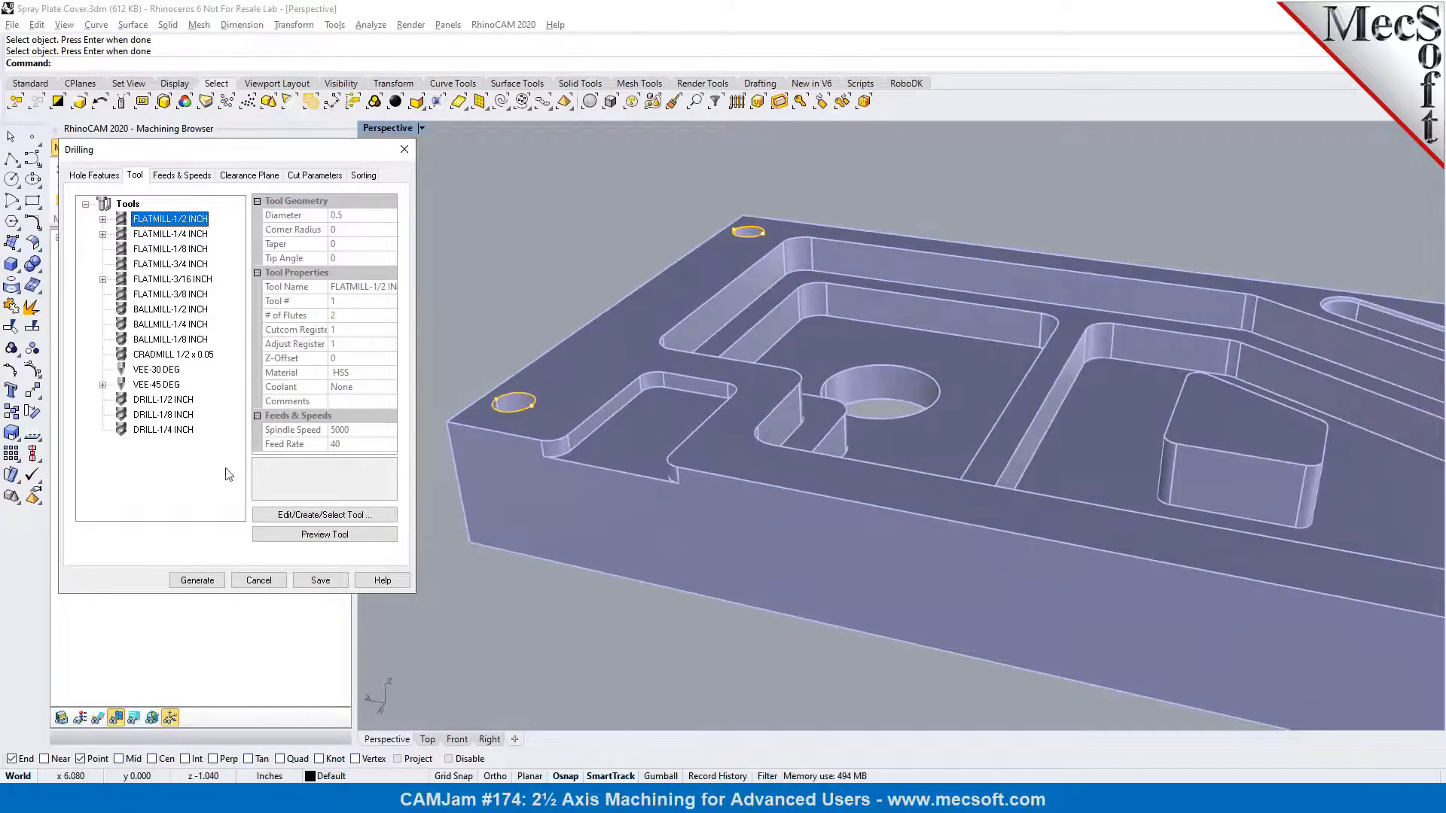
left_click(307, 515)
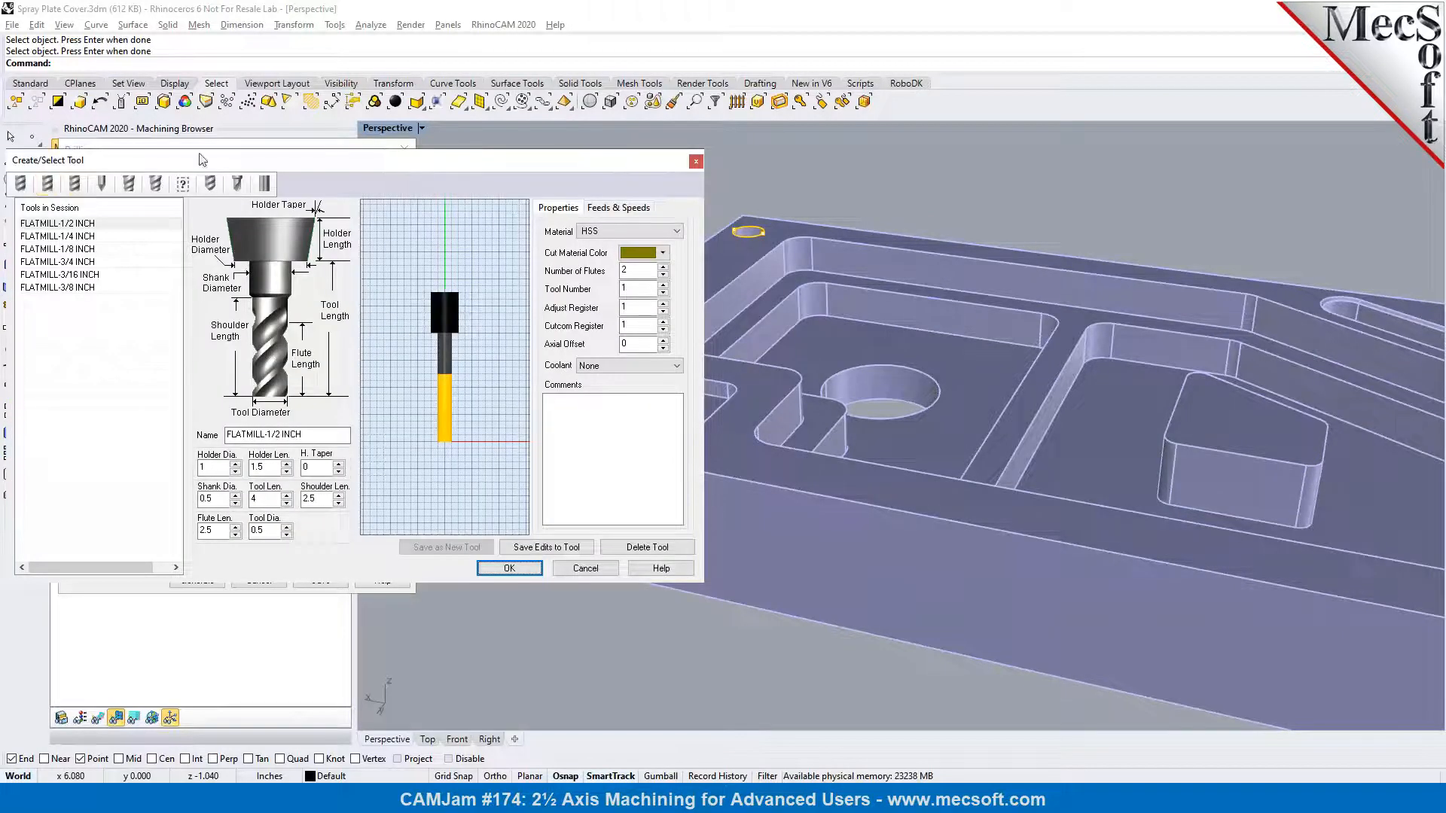
Try a tip angle of 180 on the DRILL-1/2 INCH tool
left_click(211, 186)
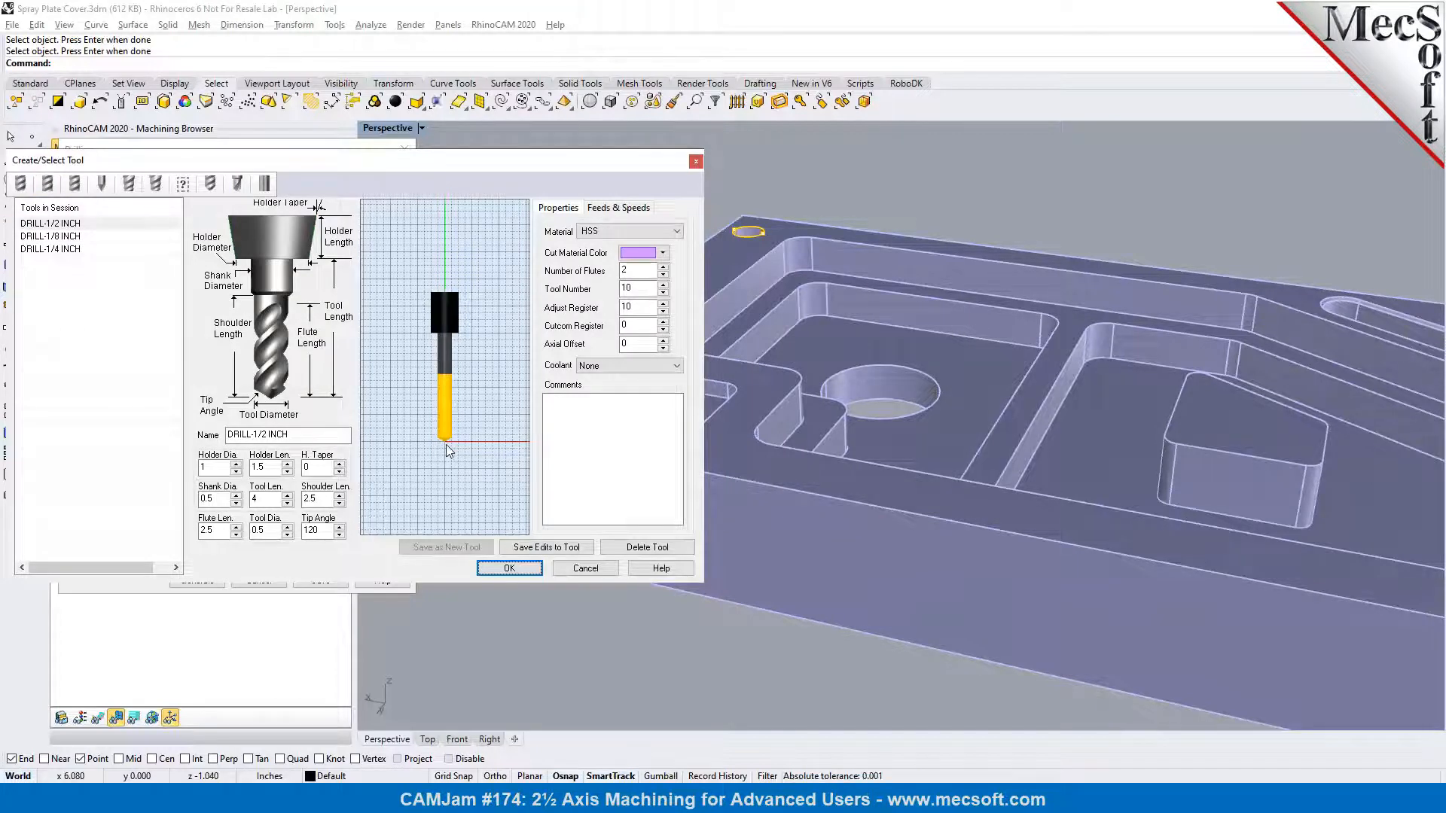
left_click_drag(317, 531, 295, 530)
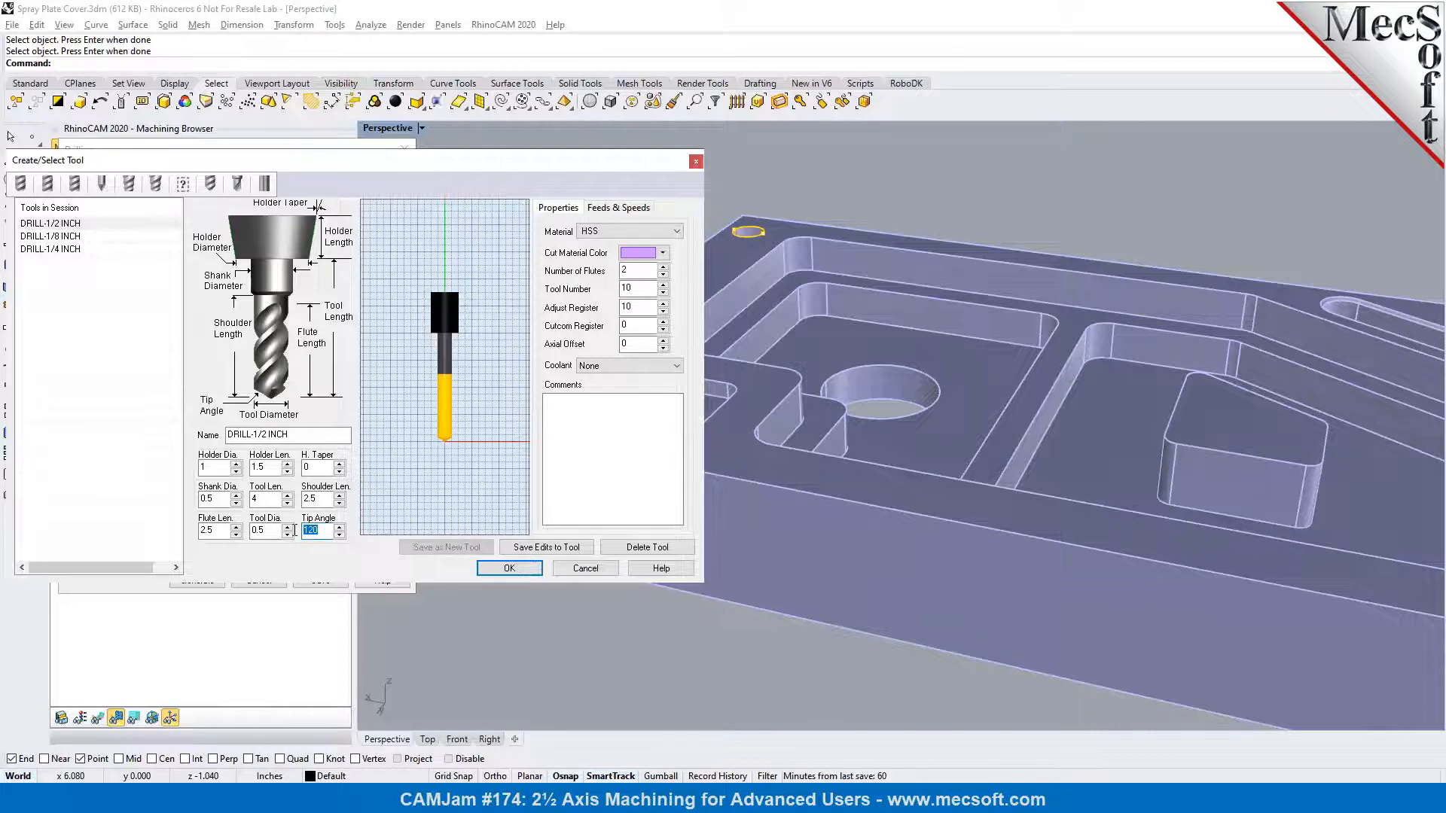
type("180")
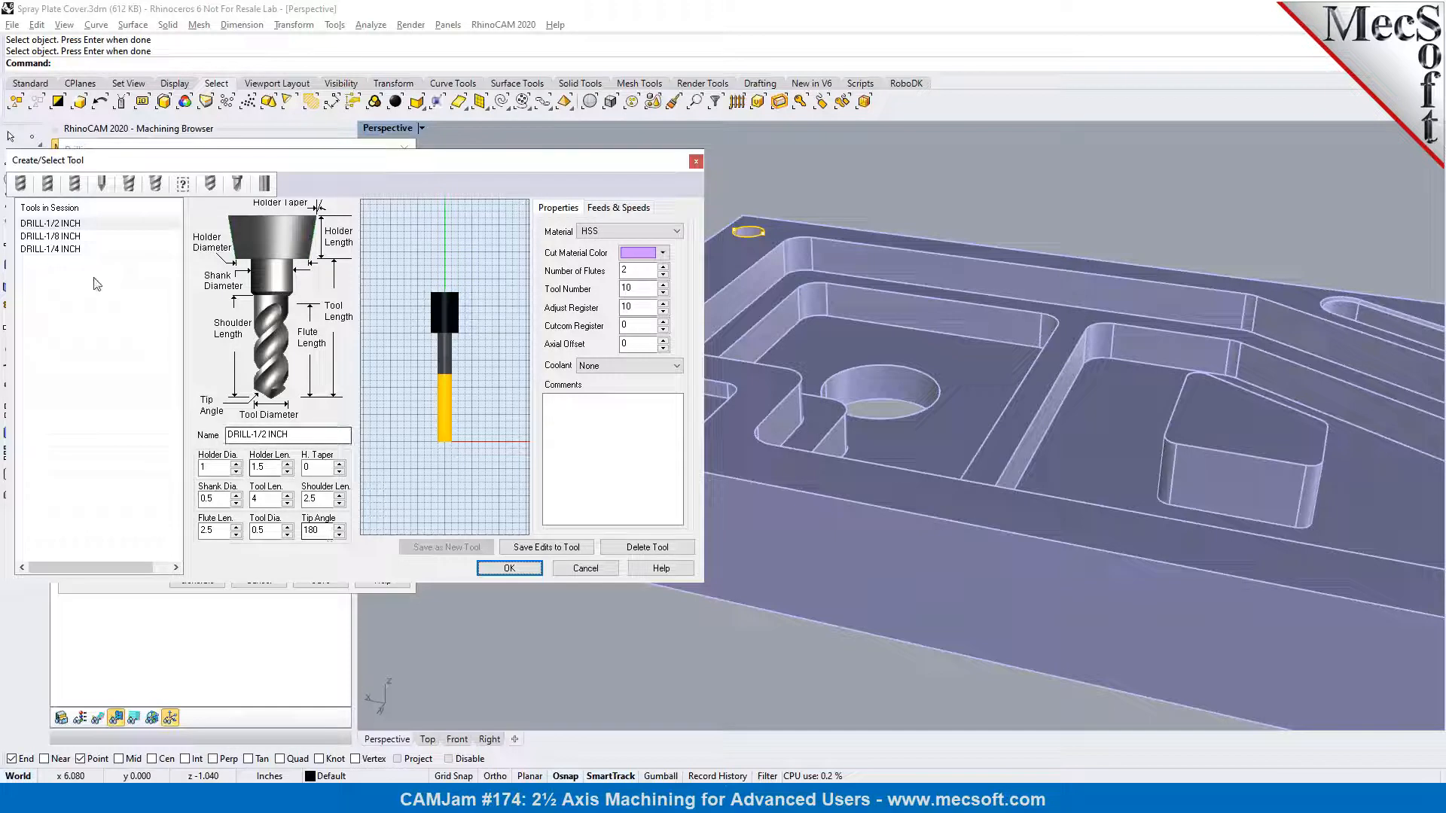
Select FLATMILL-3/16 INCH as the drilling tool and review the operation's feeds, speeds and clearance plane
left_click(45, 183)
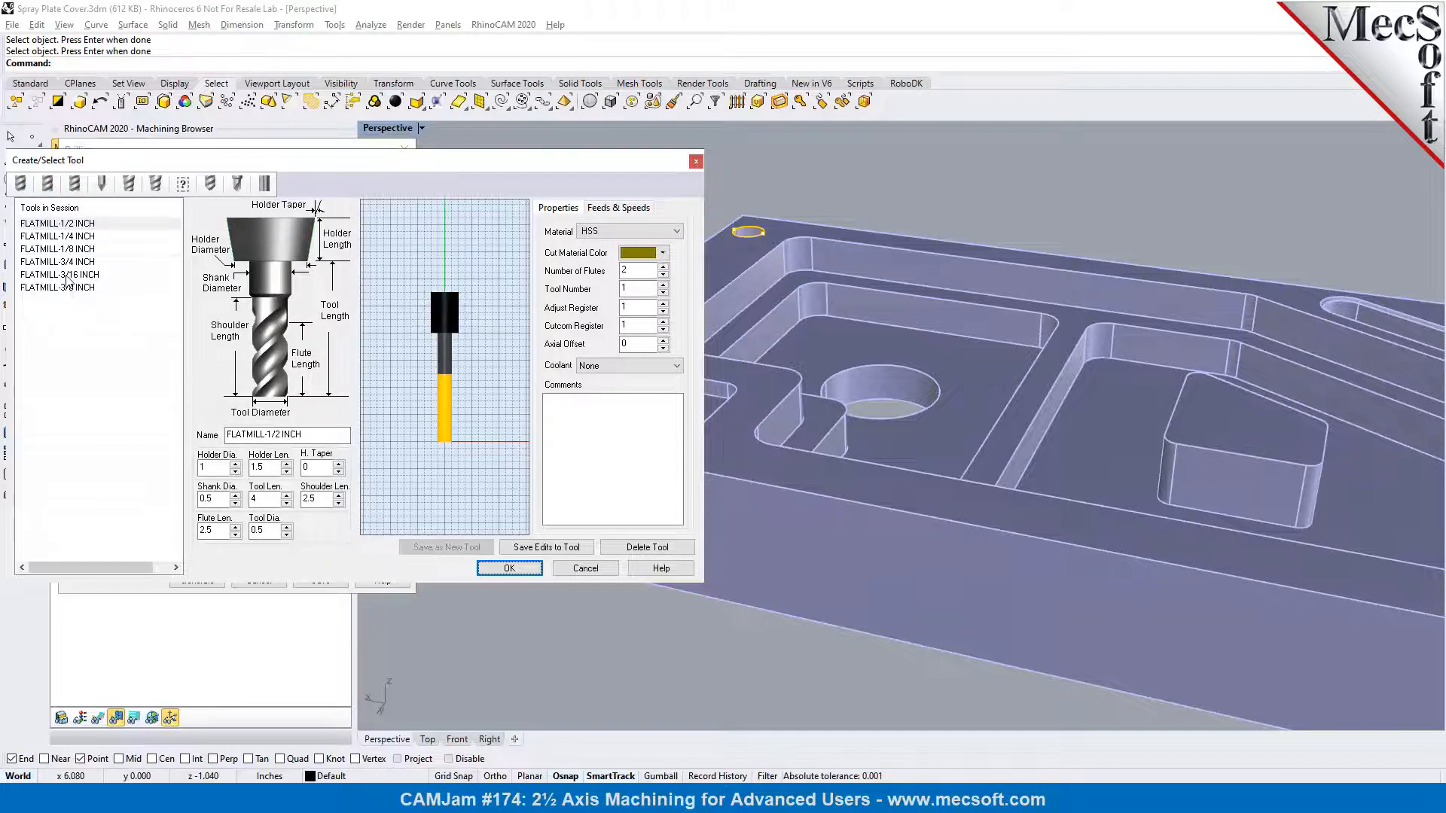
left_click(66, 275)
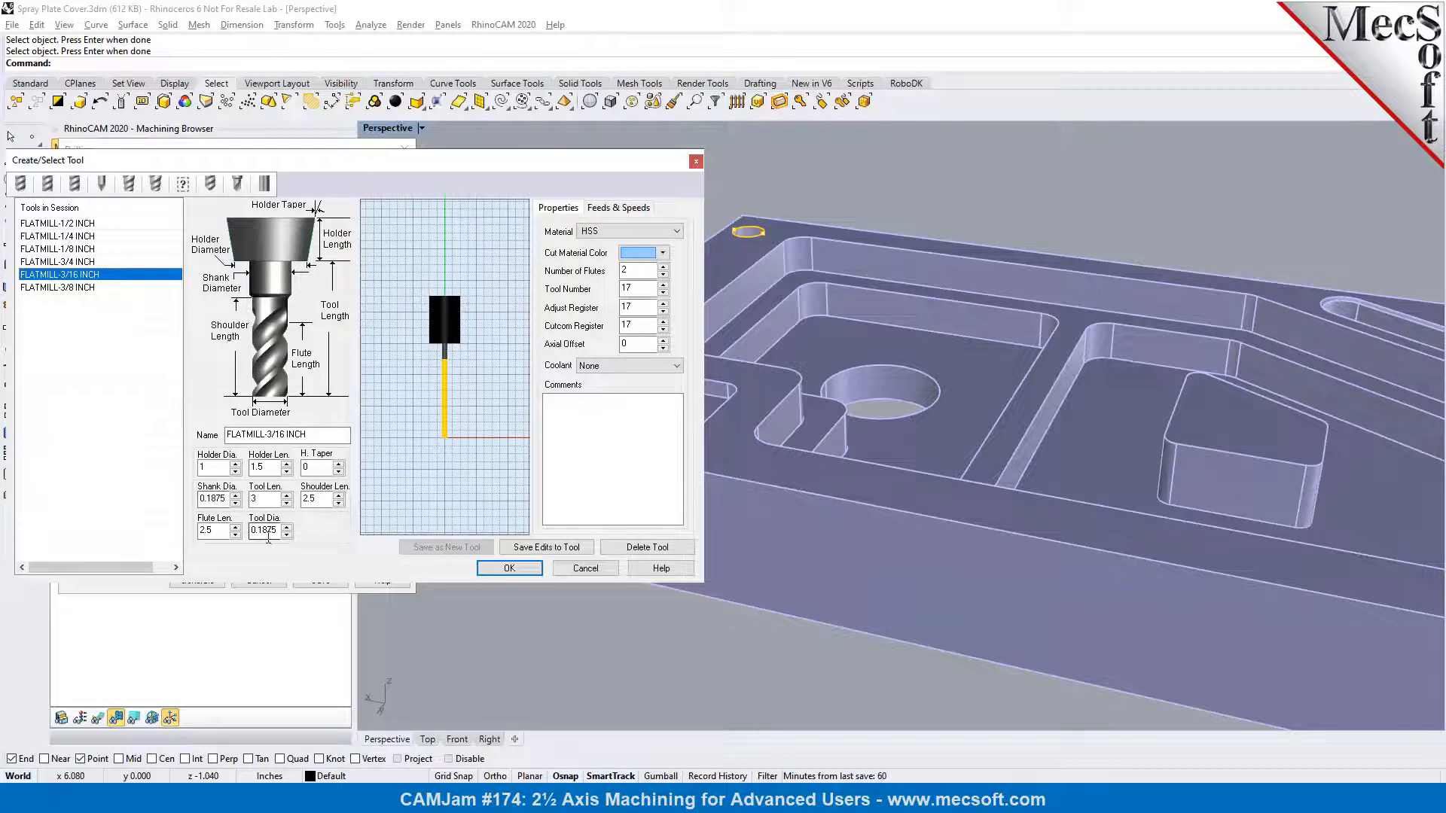
left_click(531, 572)
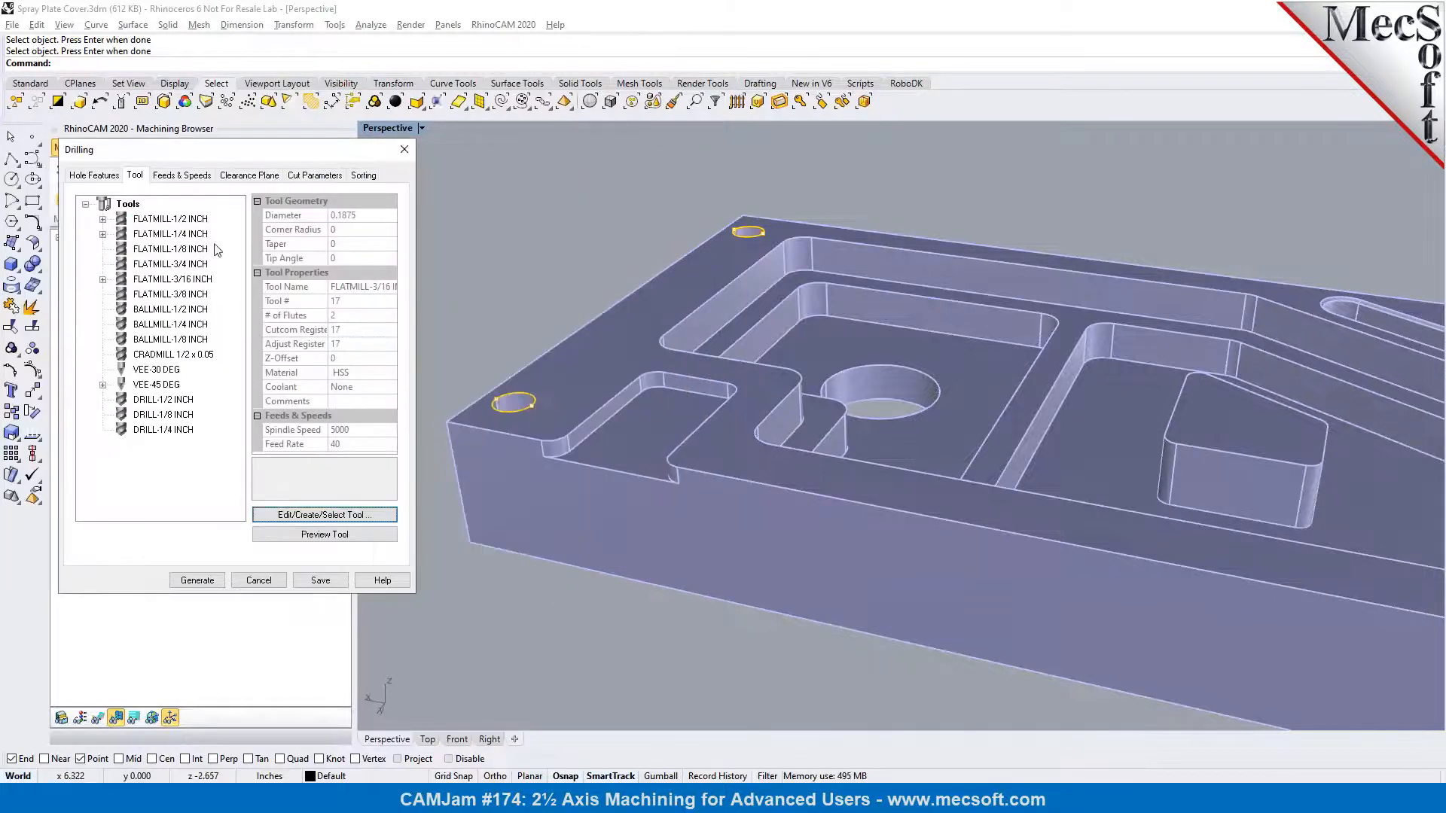
left_click(194, 175)
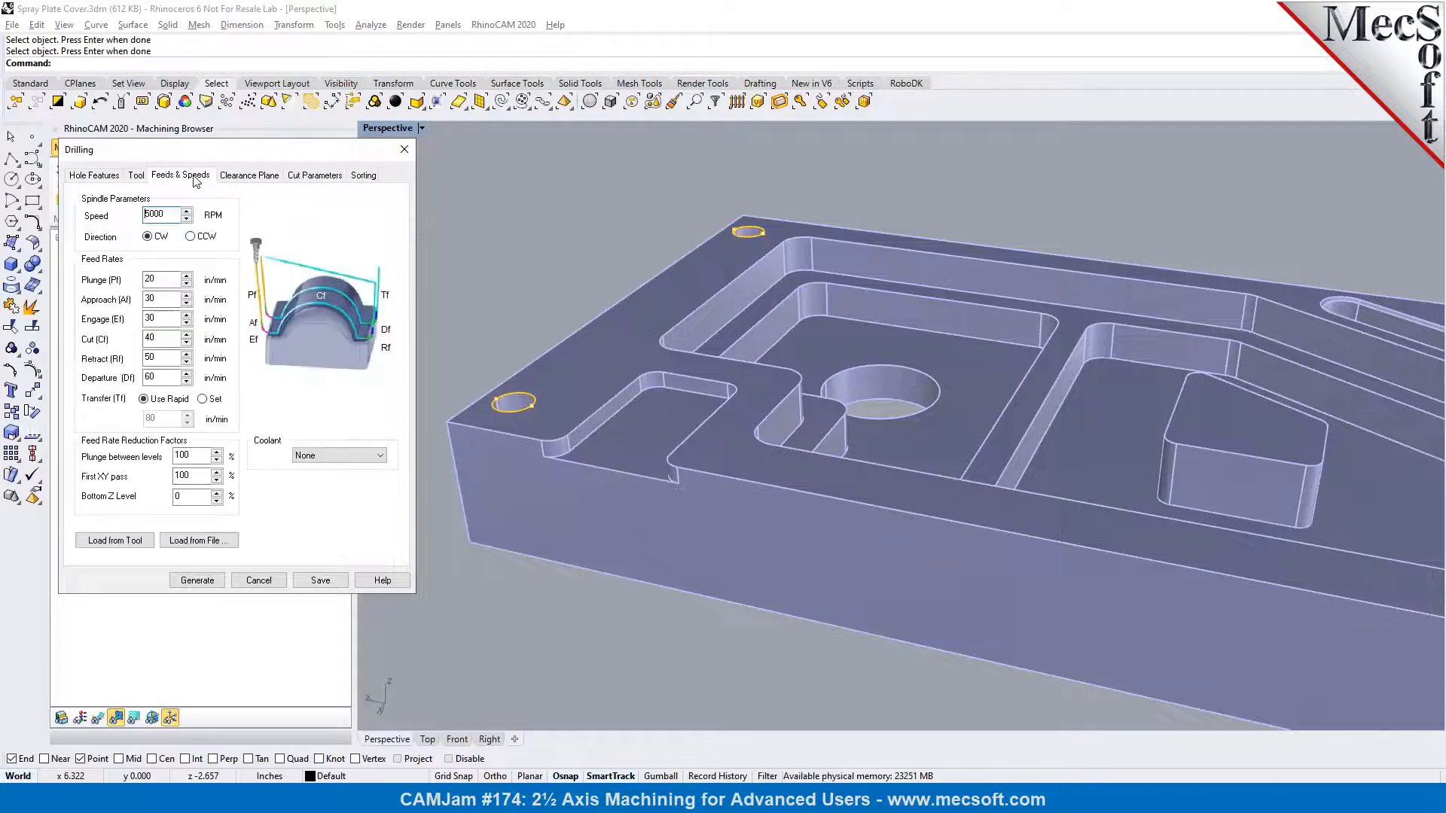
left_click(243, 178)
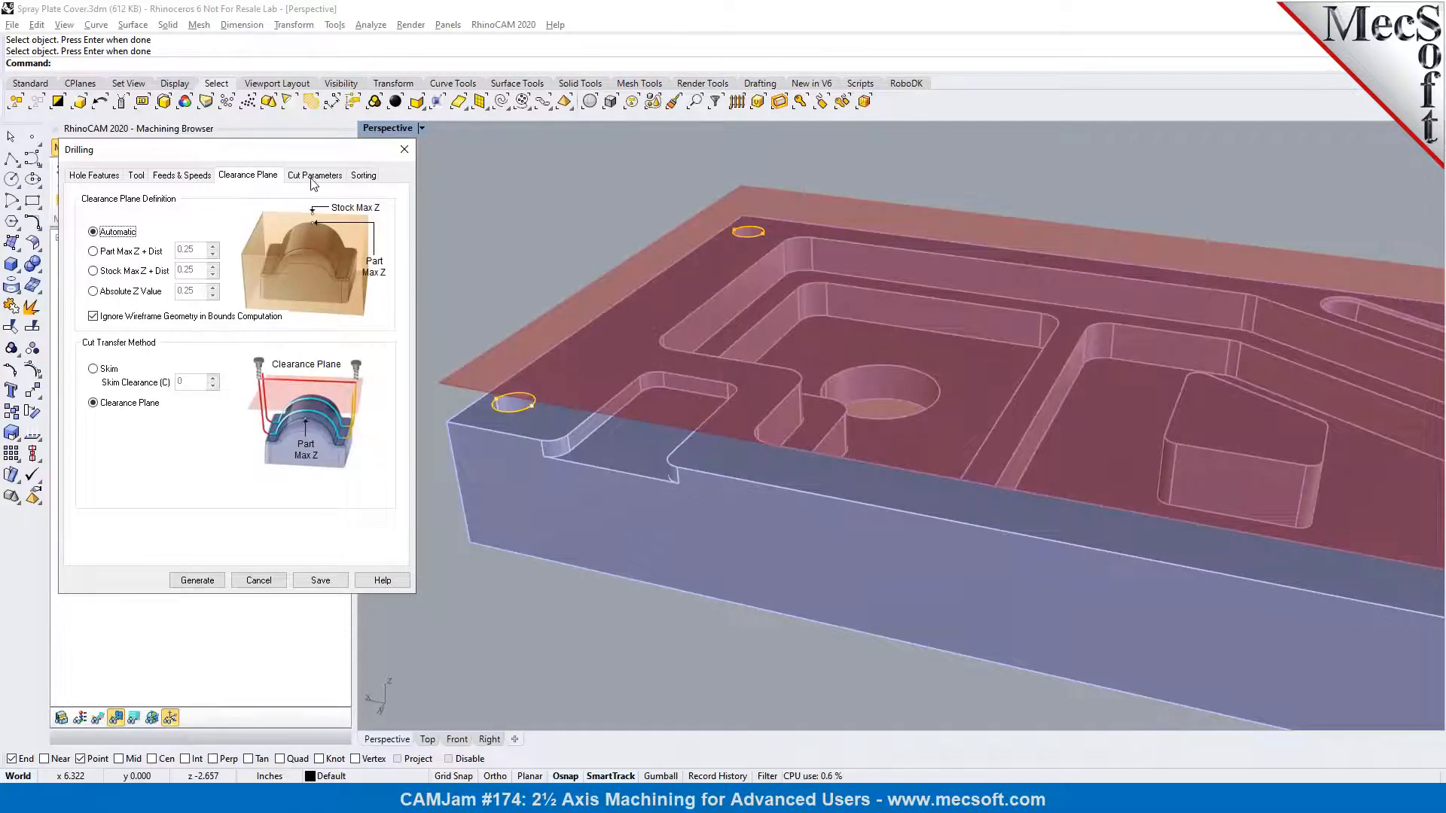
Set the drill type to Deep Drill with a step increment of 0.125 and a drill depth of 1, and generate the operation
left_click(313, 178)
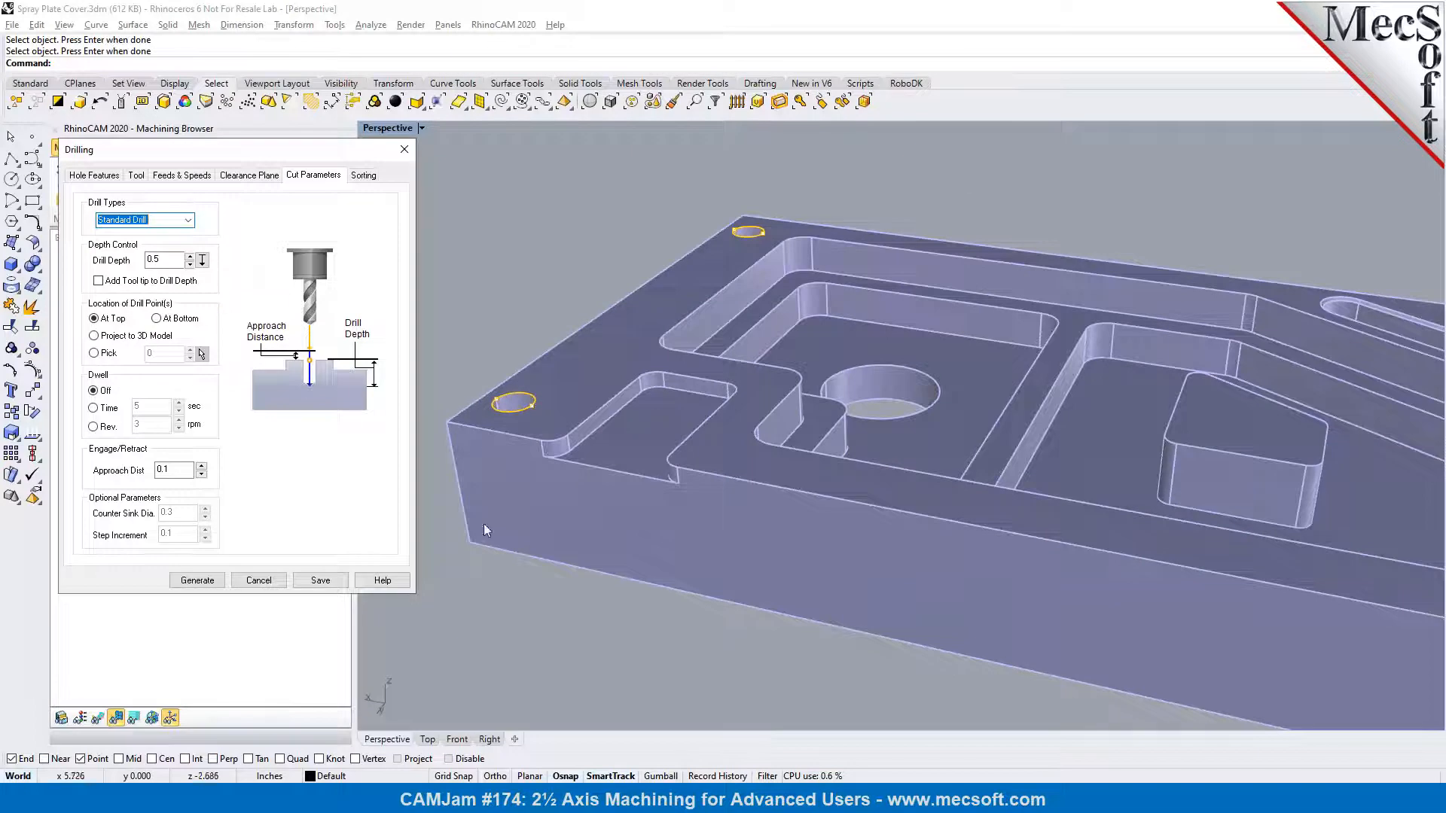
left_click(188, 221)
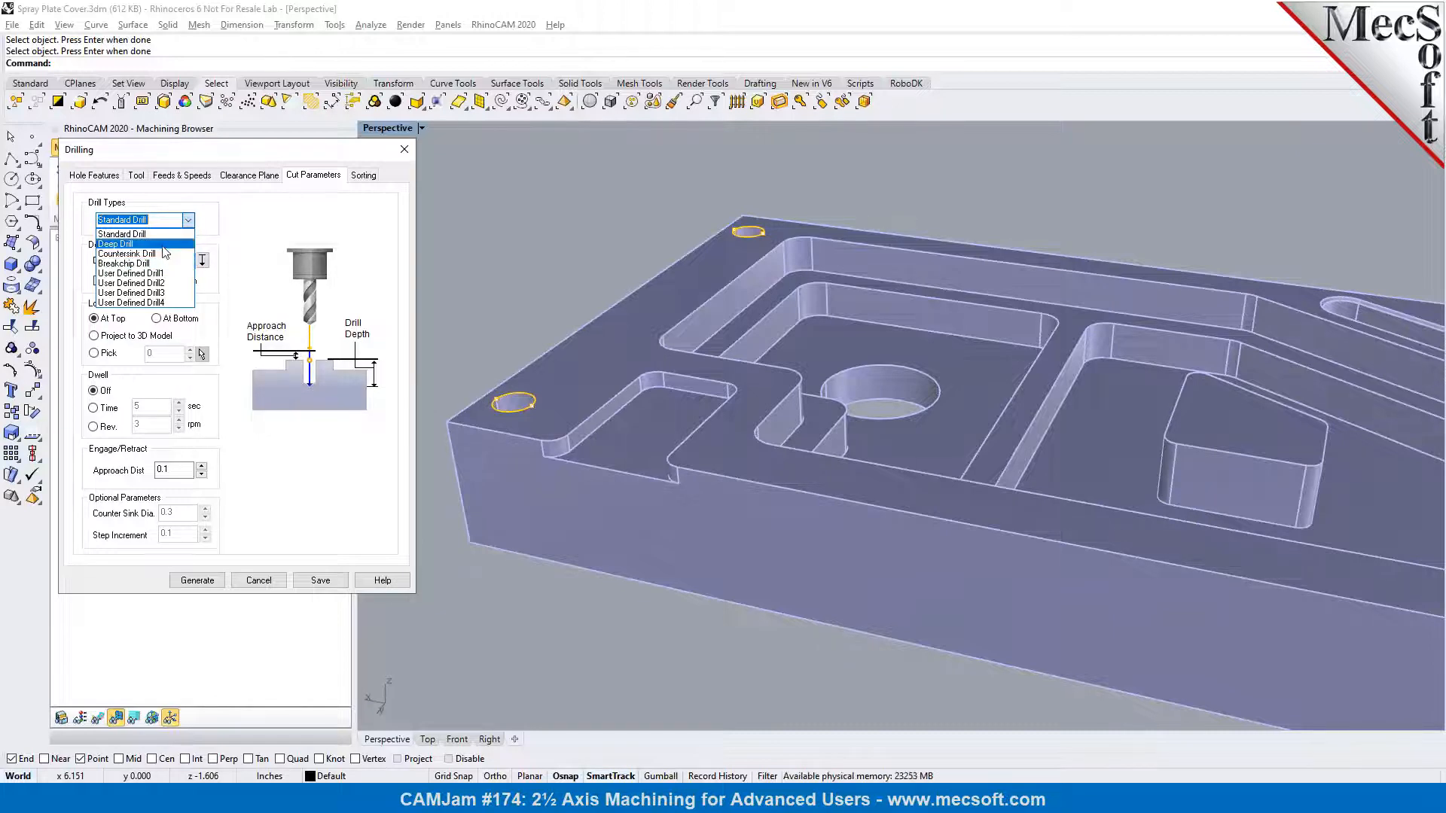
left_click(162, 248)
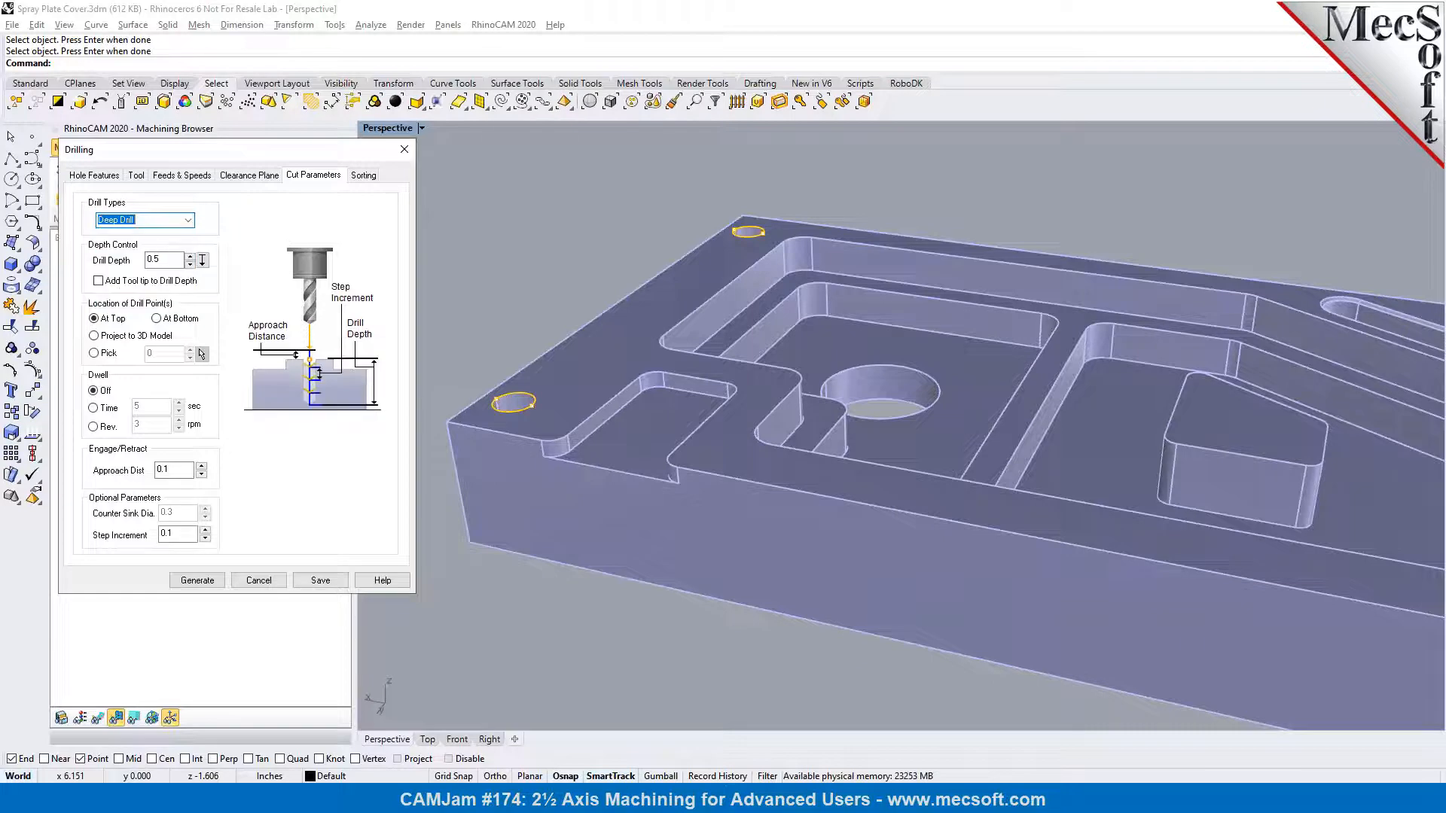
left_click(191, 537)
type("25")
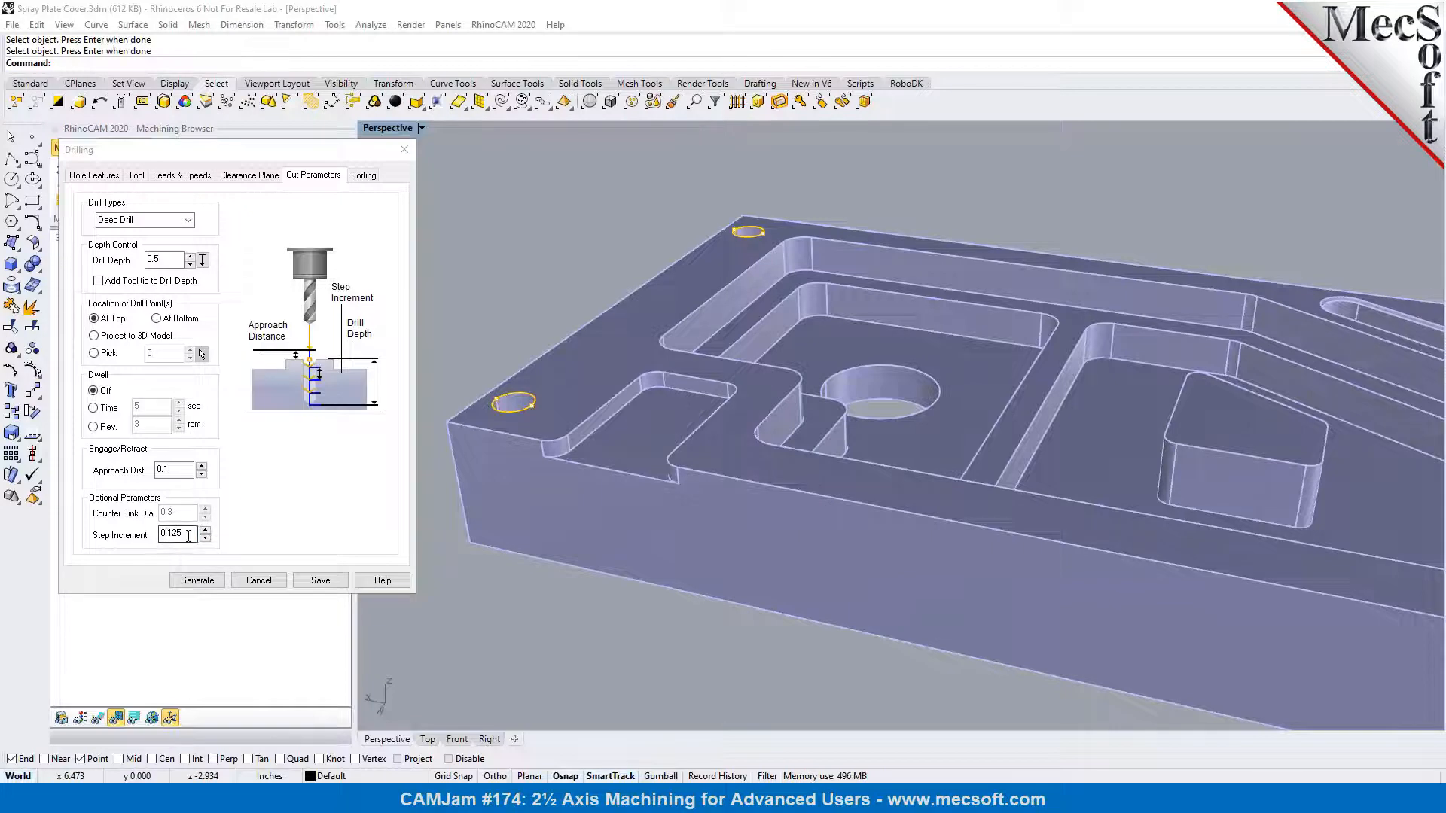
left_click(137, 260)
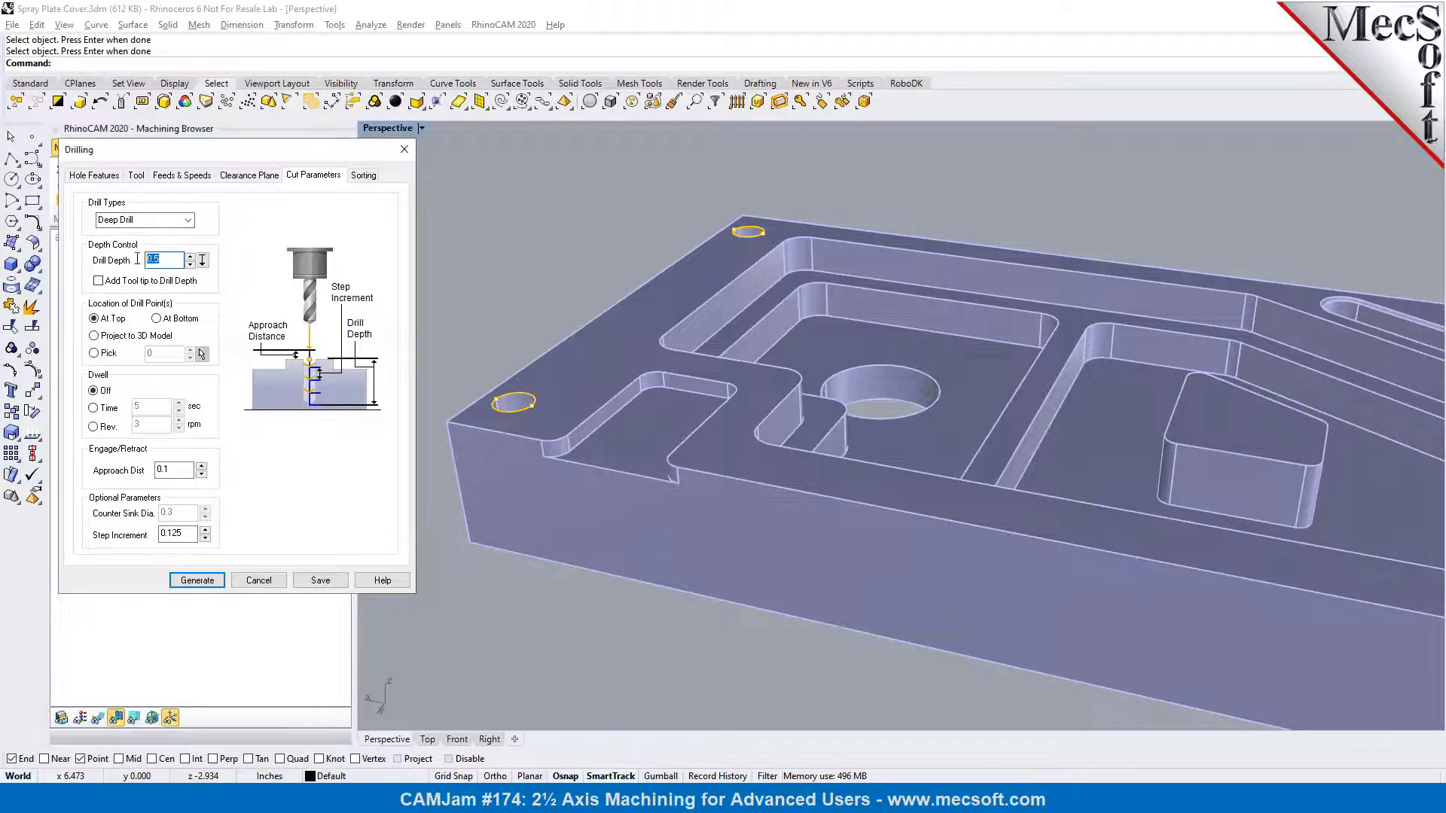
type("1")
left_click(197, 582)
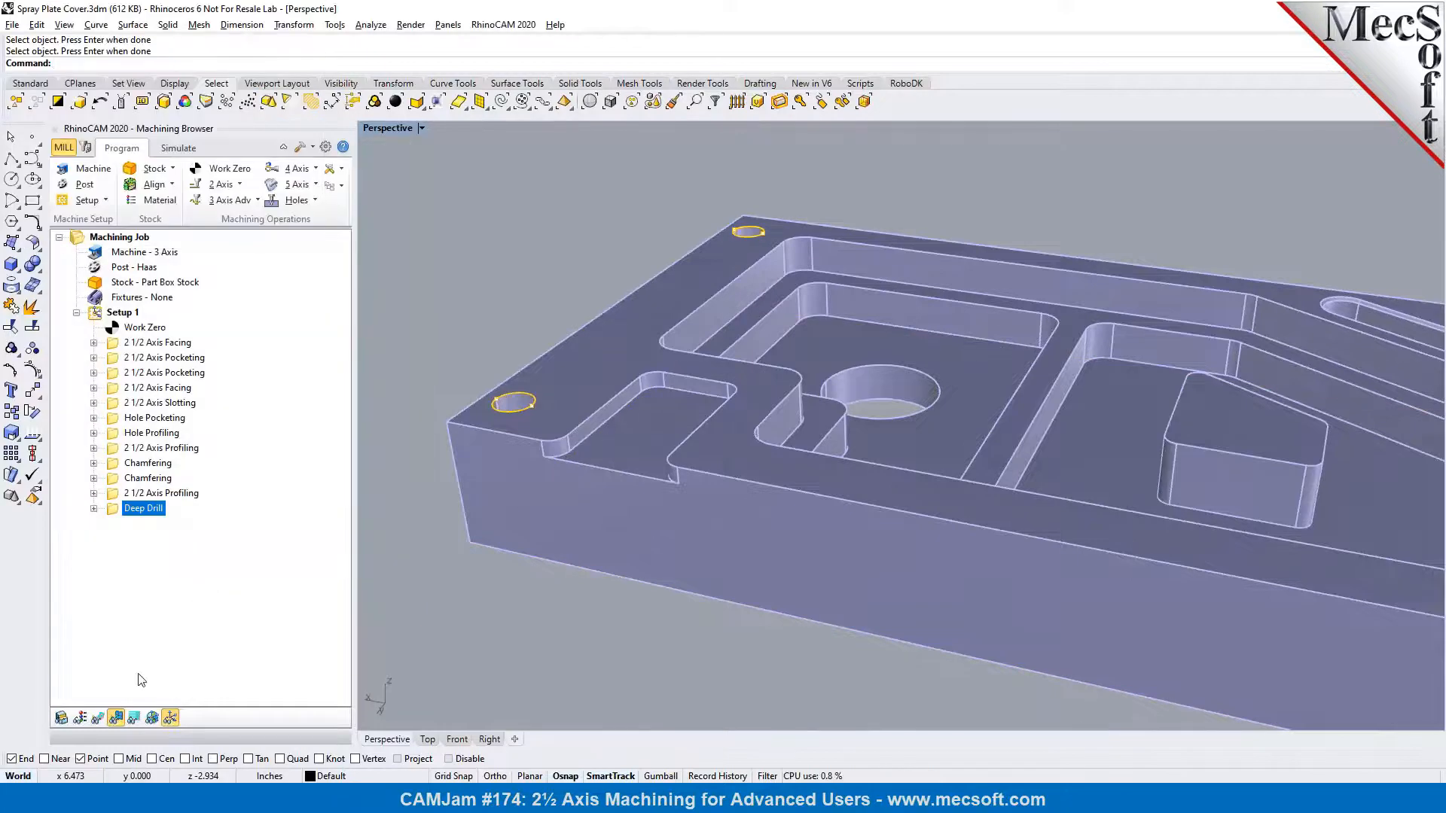
Simulate the Deep Drill operation, slowing the simulation to its lowest speed and replaying it over the four corner holes
left_click(98, 718)
left_click(113, 719)
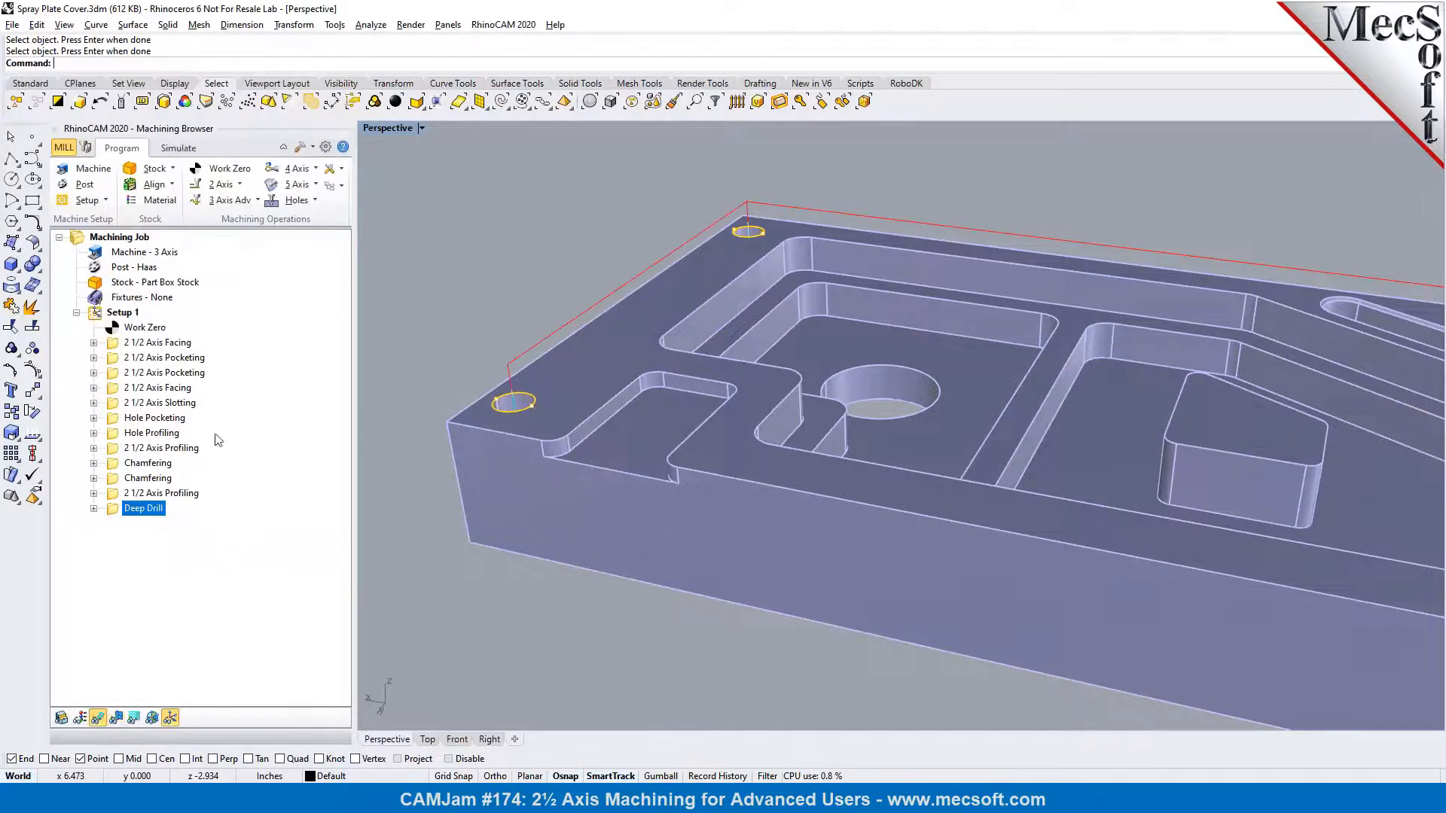
left_click(186, 150)
right_click_drag(590, 436, 580, 410)
scroll(506, 390, "down", 3)
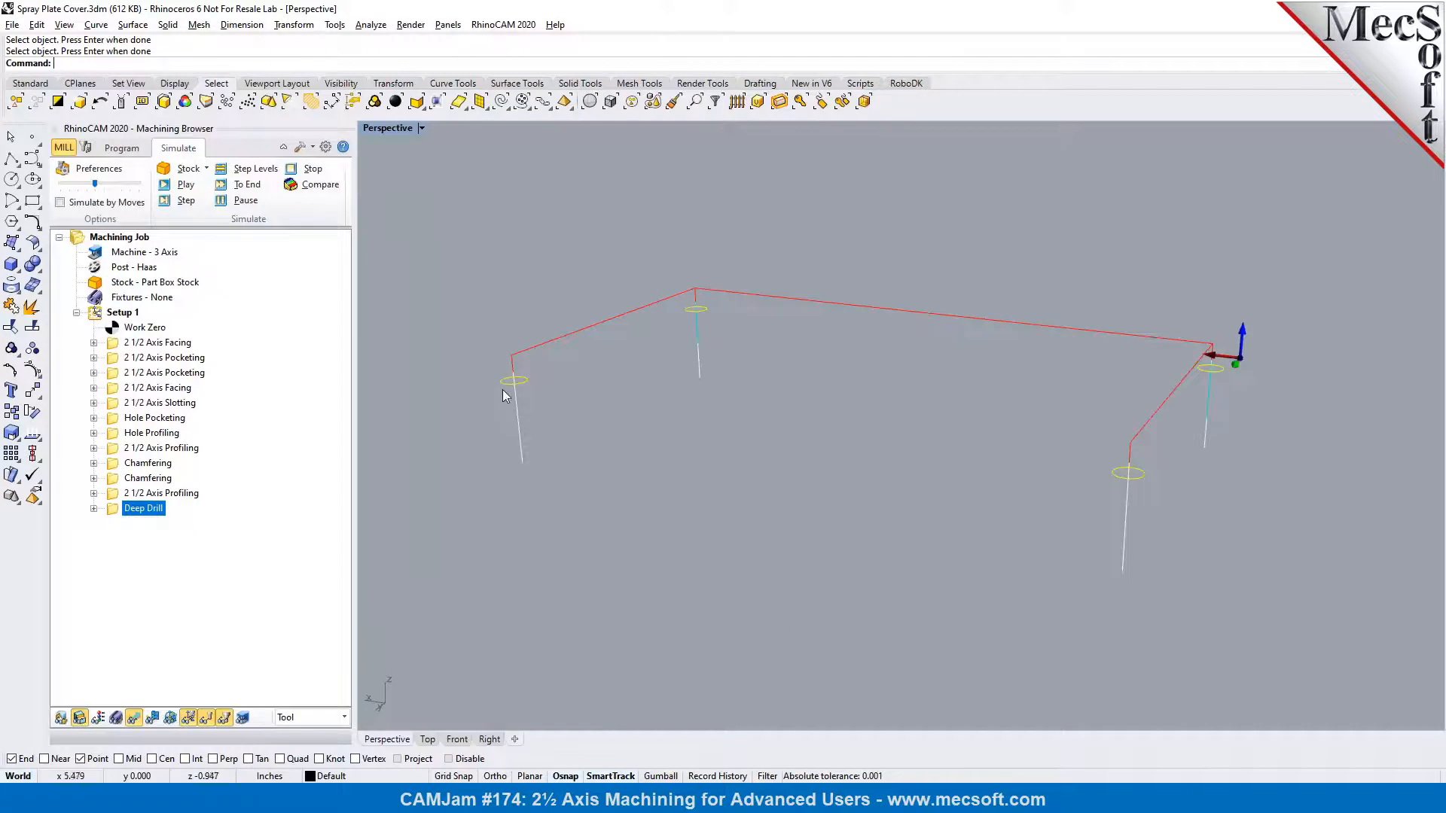
left_click(173, 189)
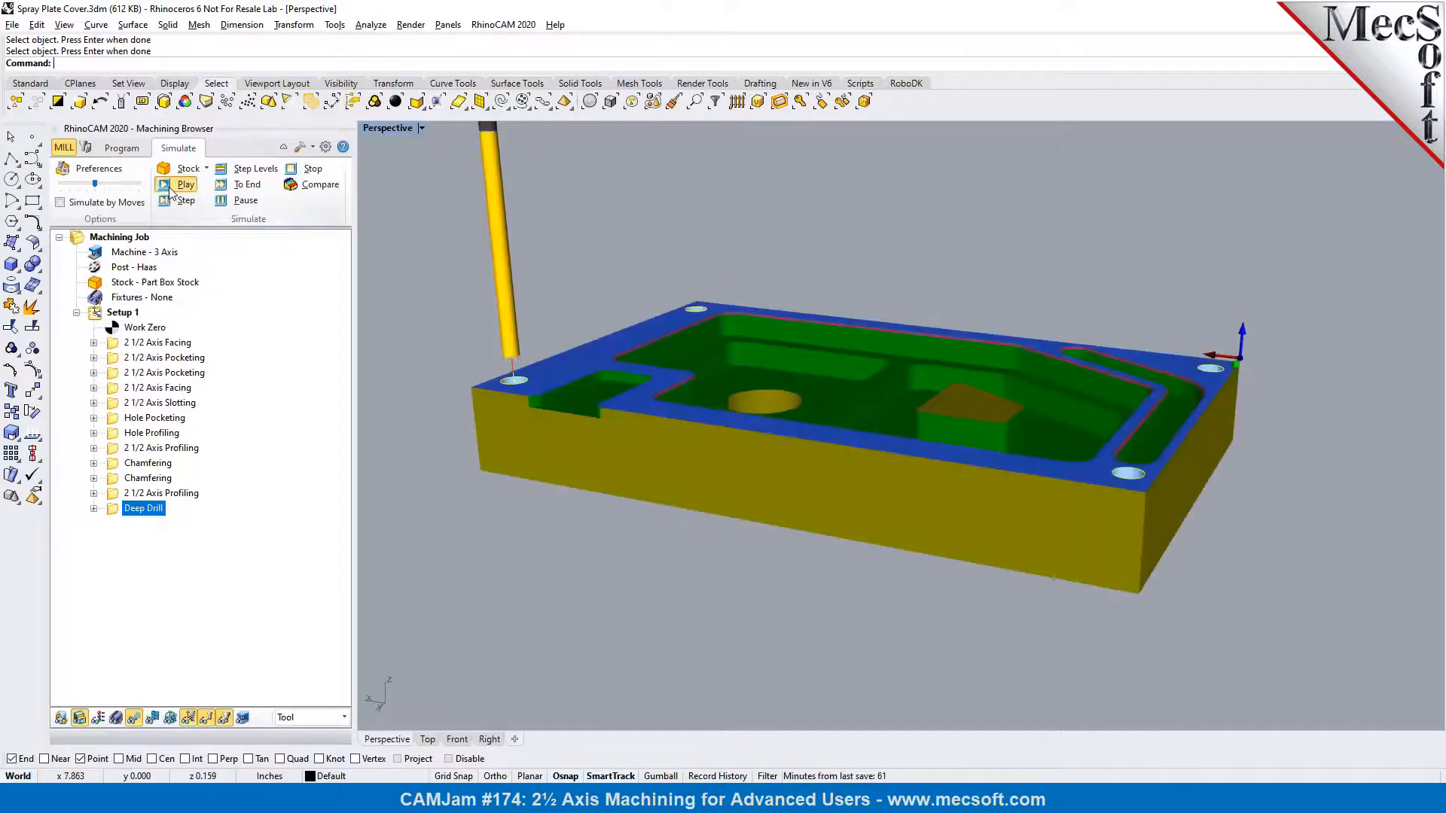
left_click_drag(99, 187, 59, 185)
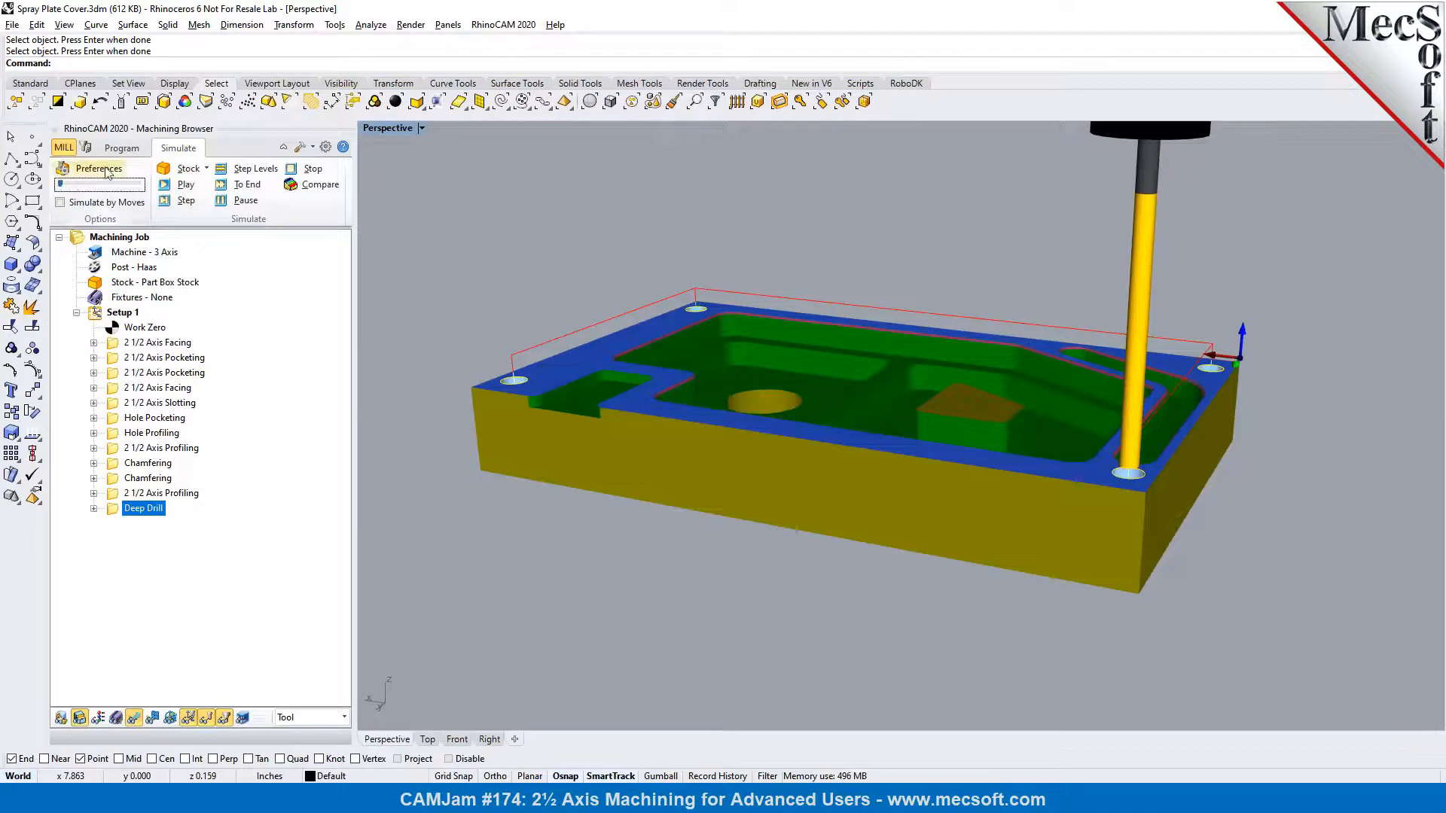
left_click(163, 187)
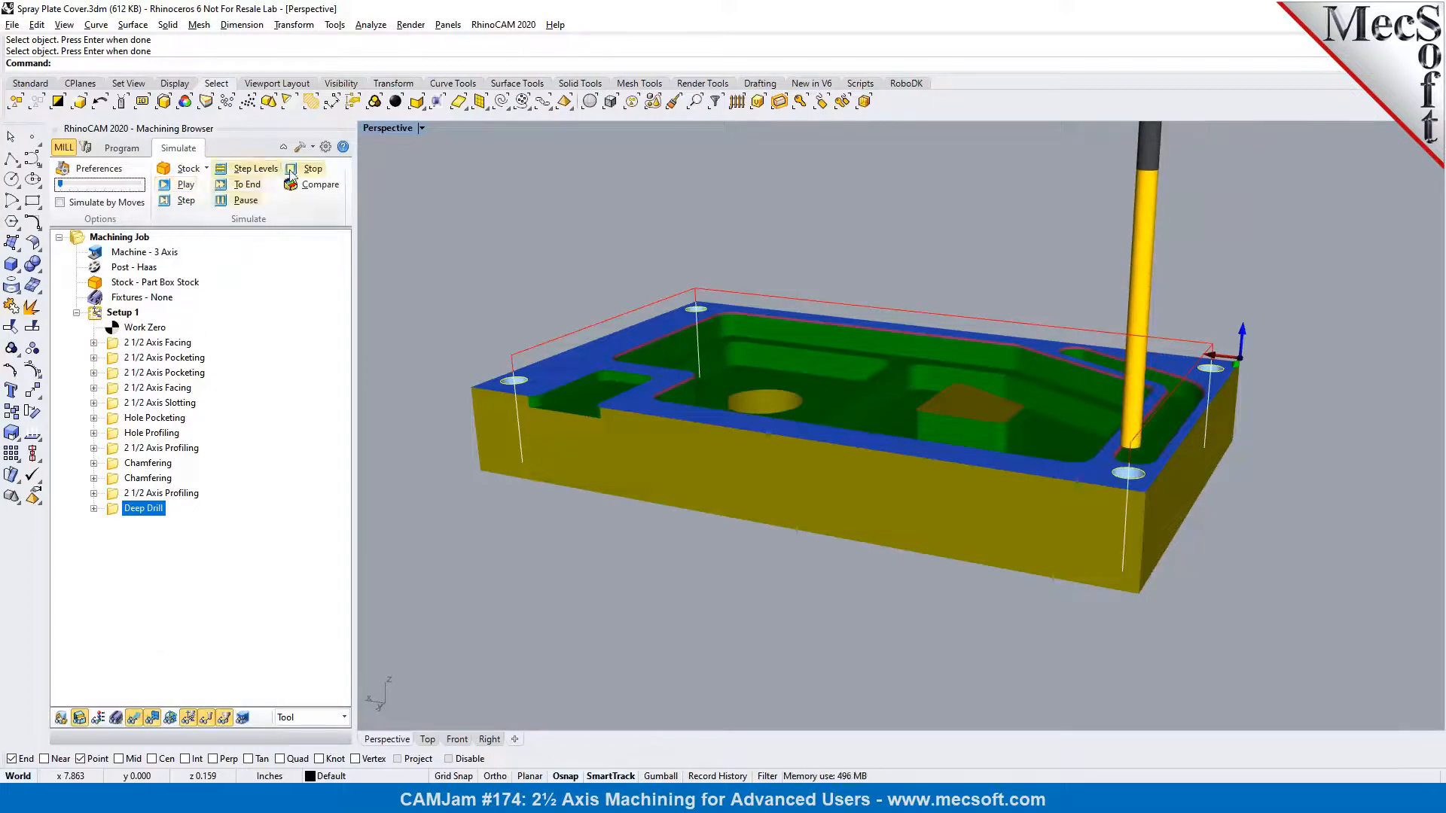
Set the machining preferences to always output drill cycles as linear motions
left_click(326, 148)
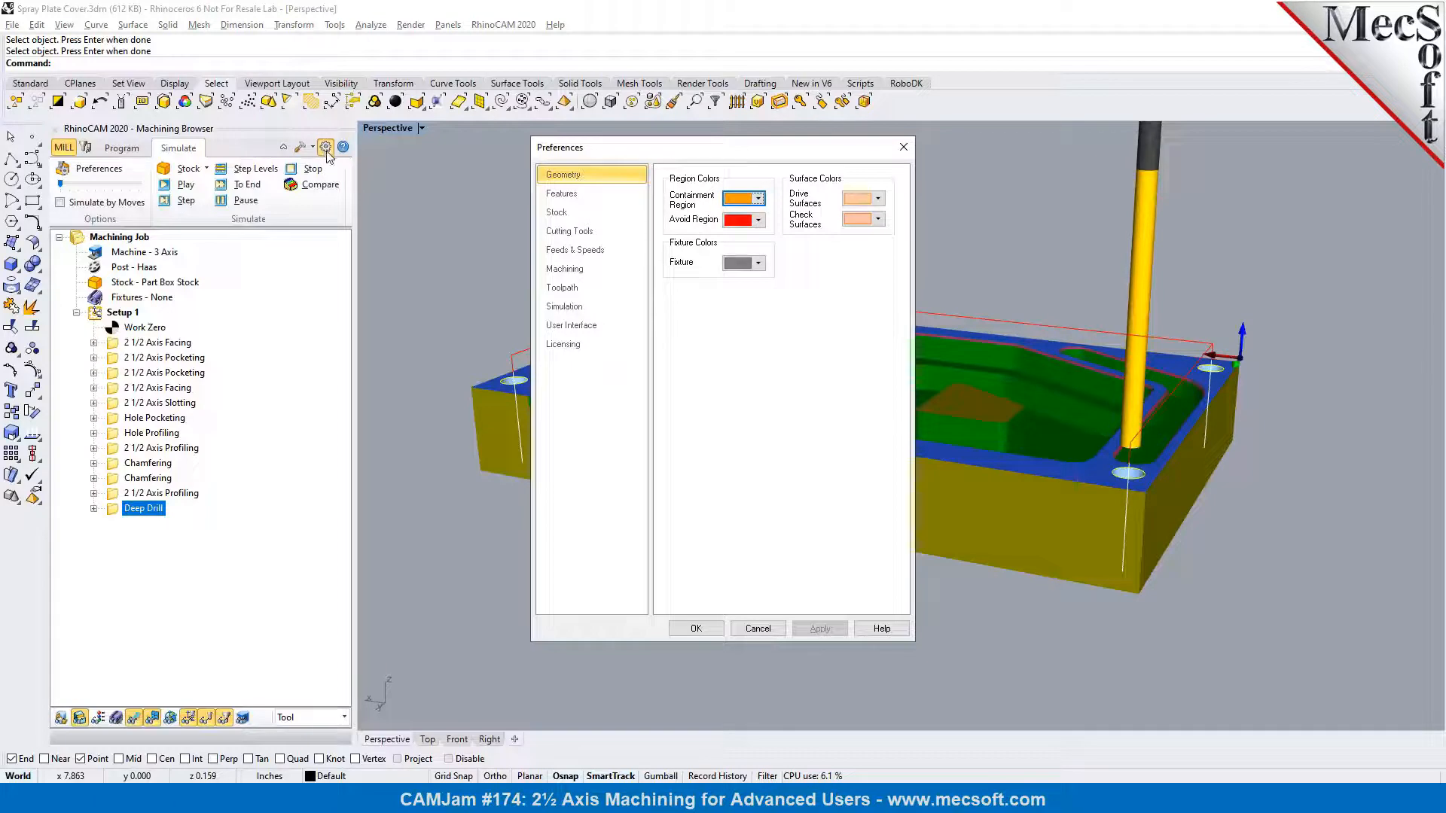
left_click(573, 270)
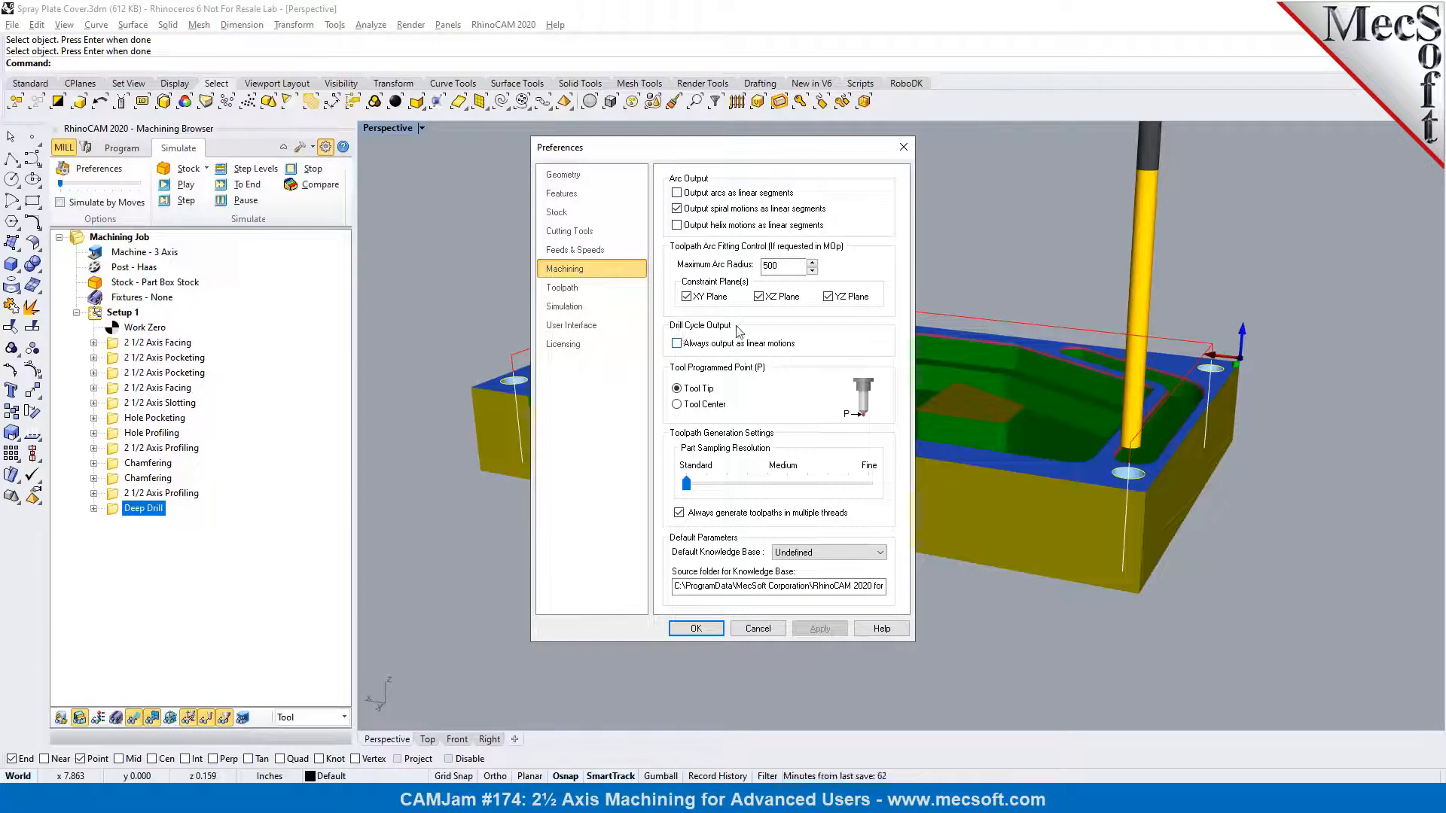
left_click(677, 345)
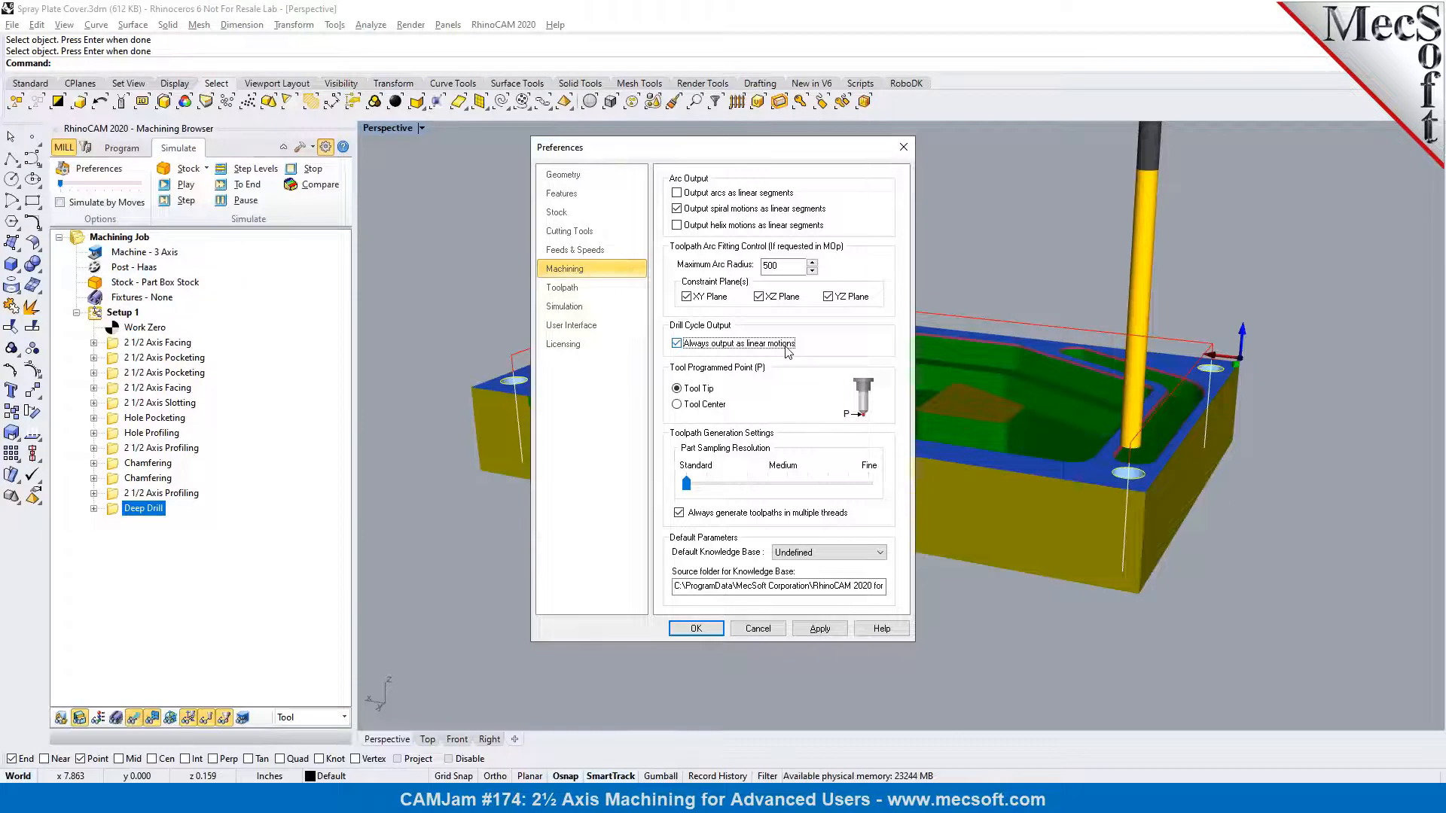
left_click(714, 629)
Post the Deep Drill operation with the Haas post to the desktop as Spray Plate Cover_Deep Drill.nc
right_click(155, 509)
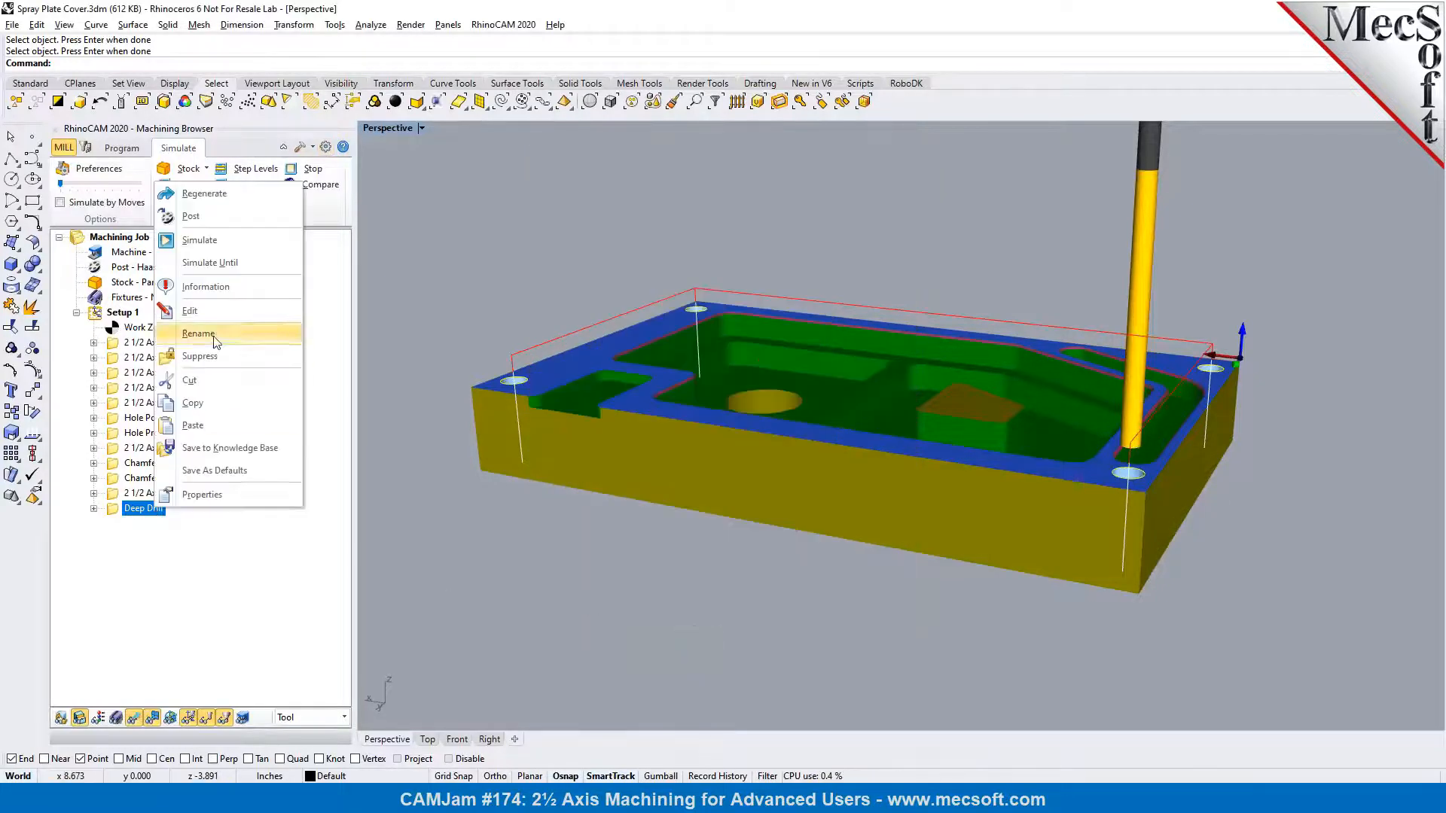
left_click(210, 218)
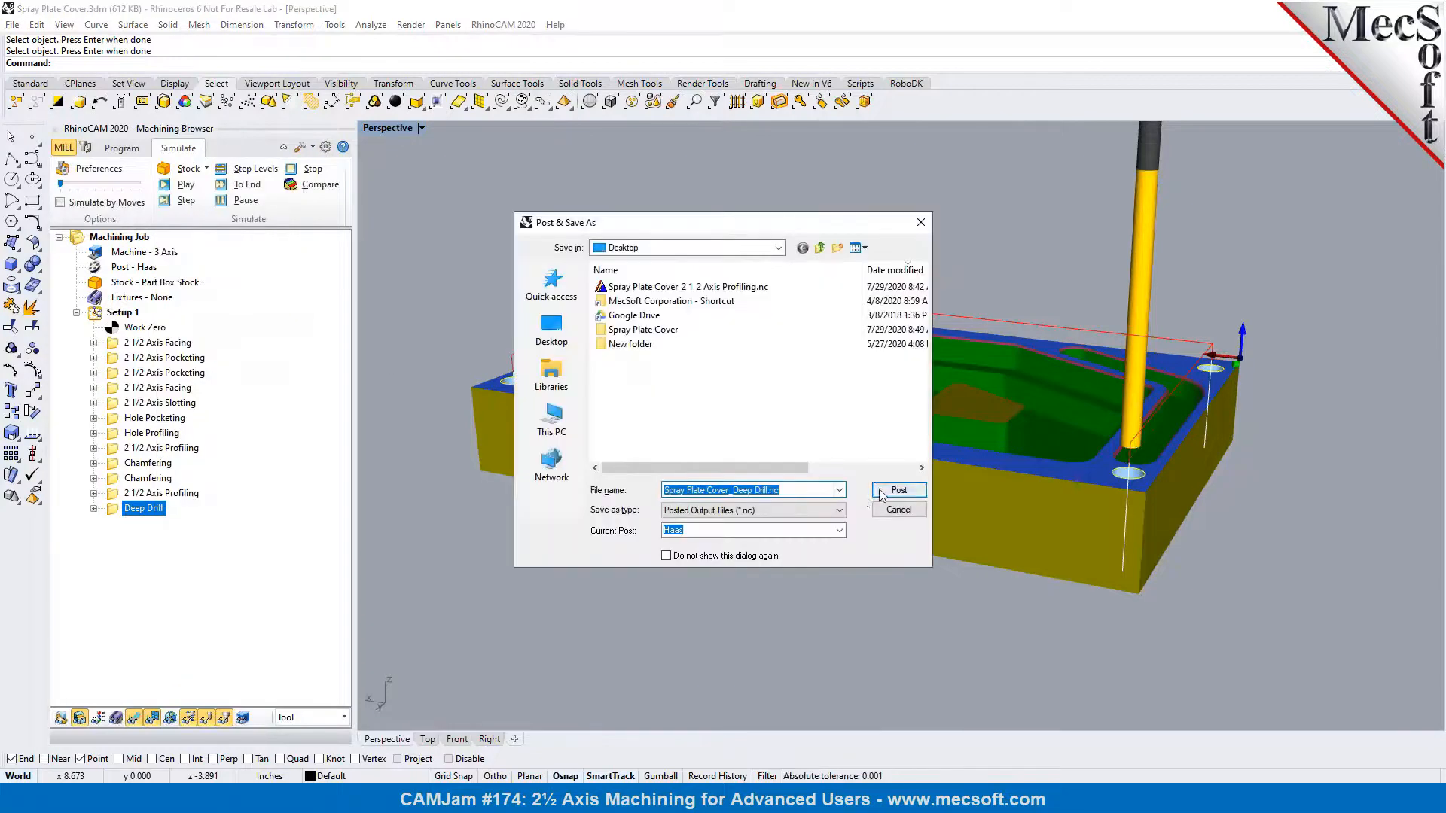
left_click(881, 493)
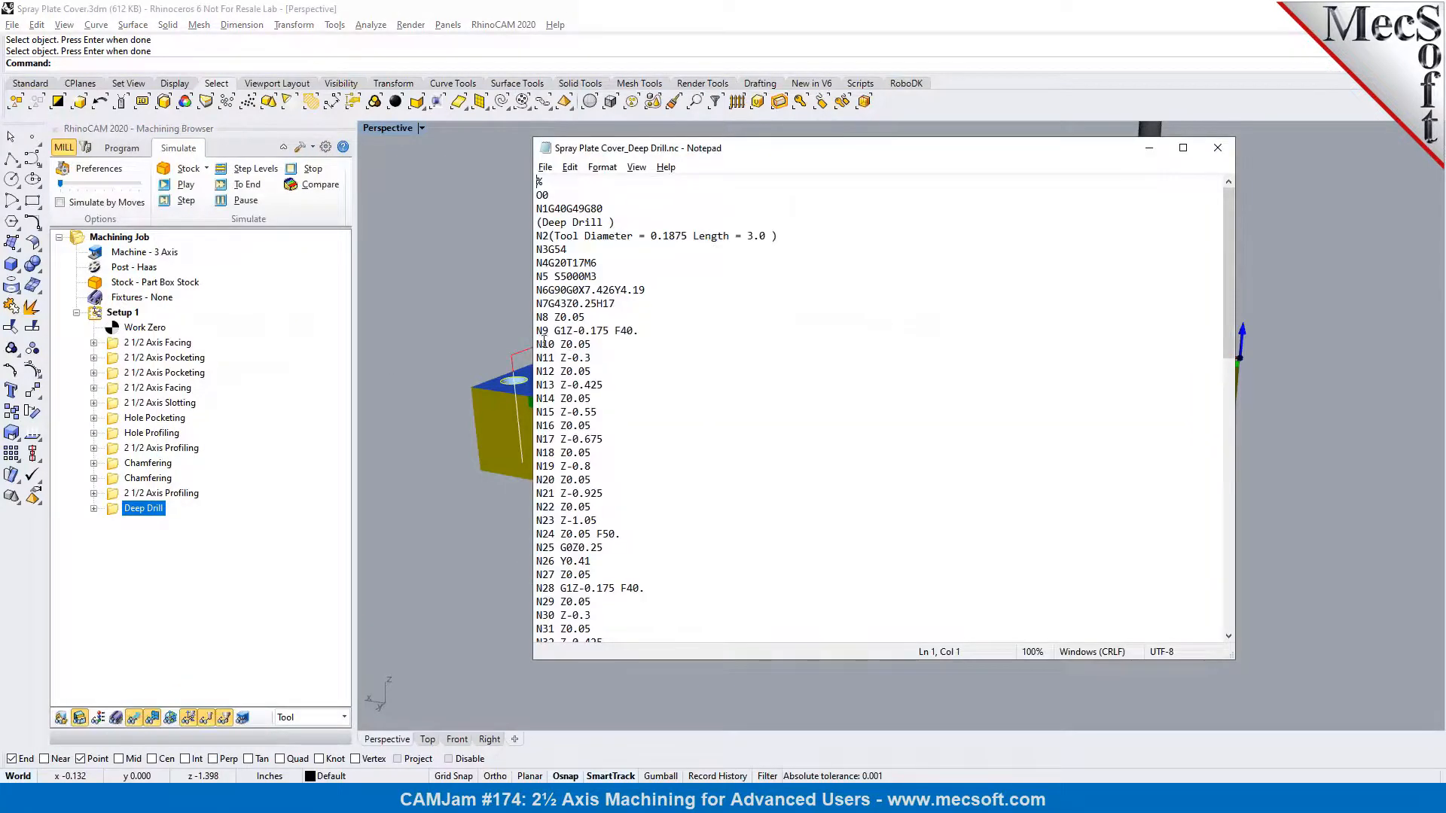
Review the incremental Z moves in the posted Deep Drill code and close the file
triple_click(593, 359)
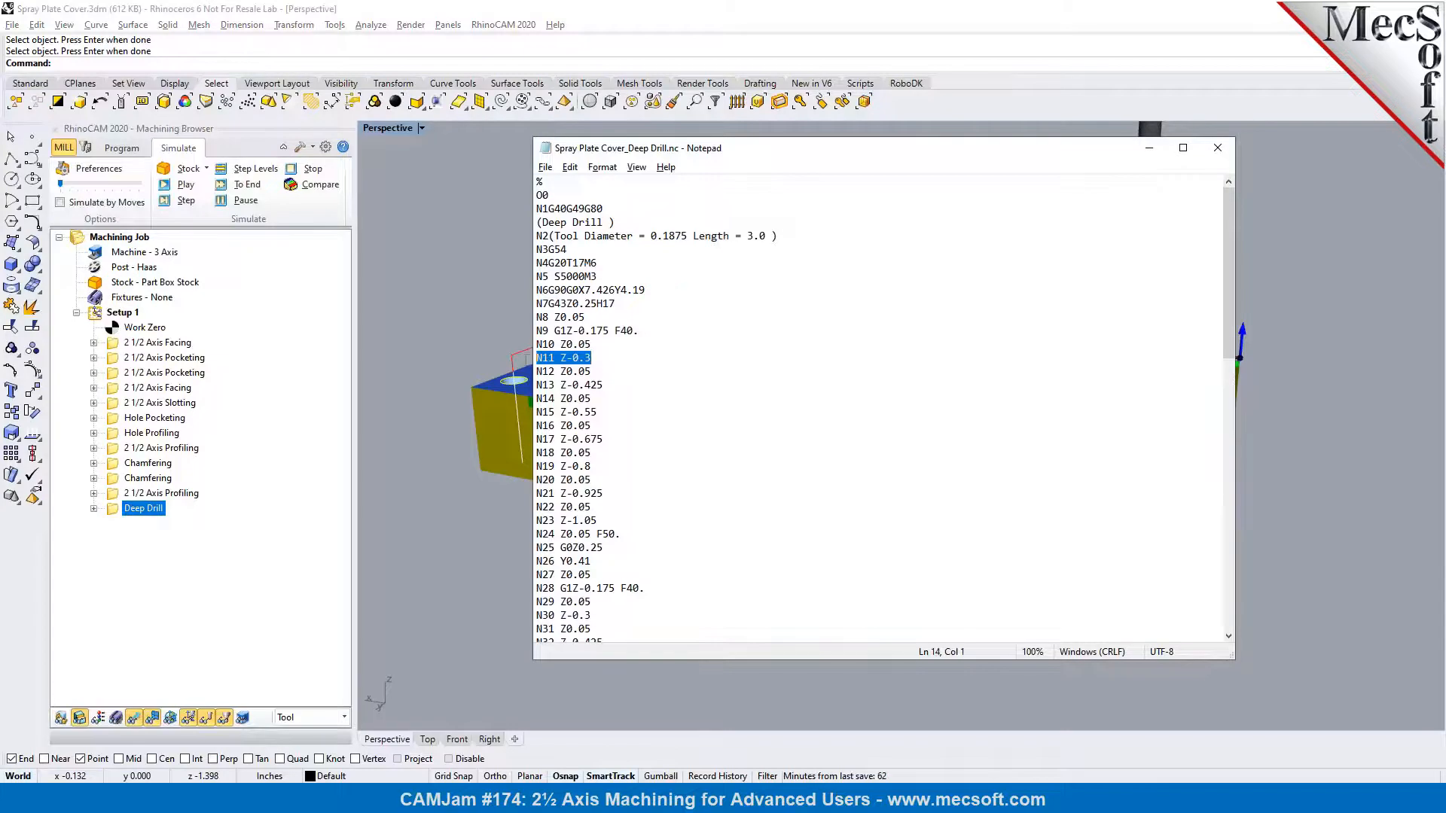
left_click(613, 341)
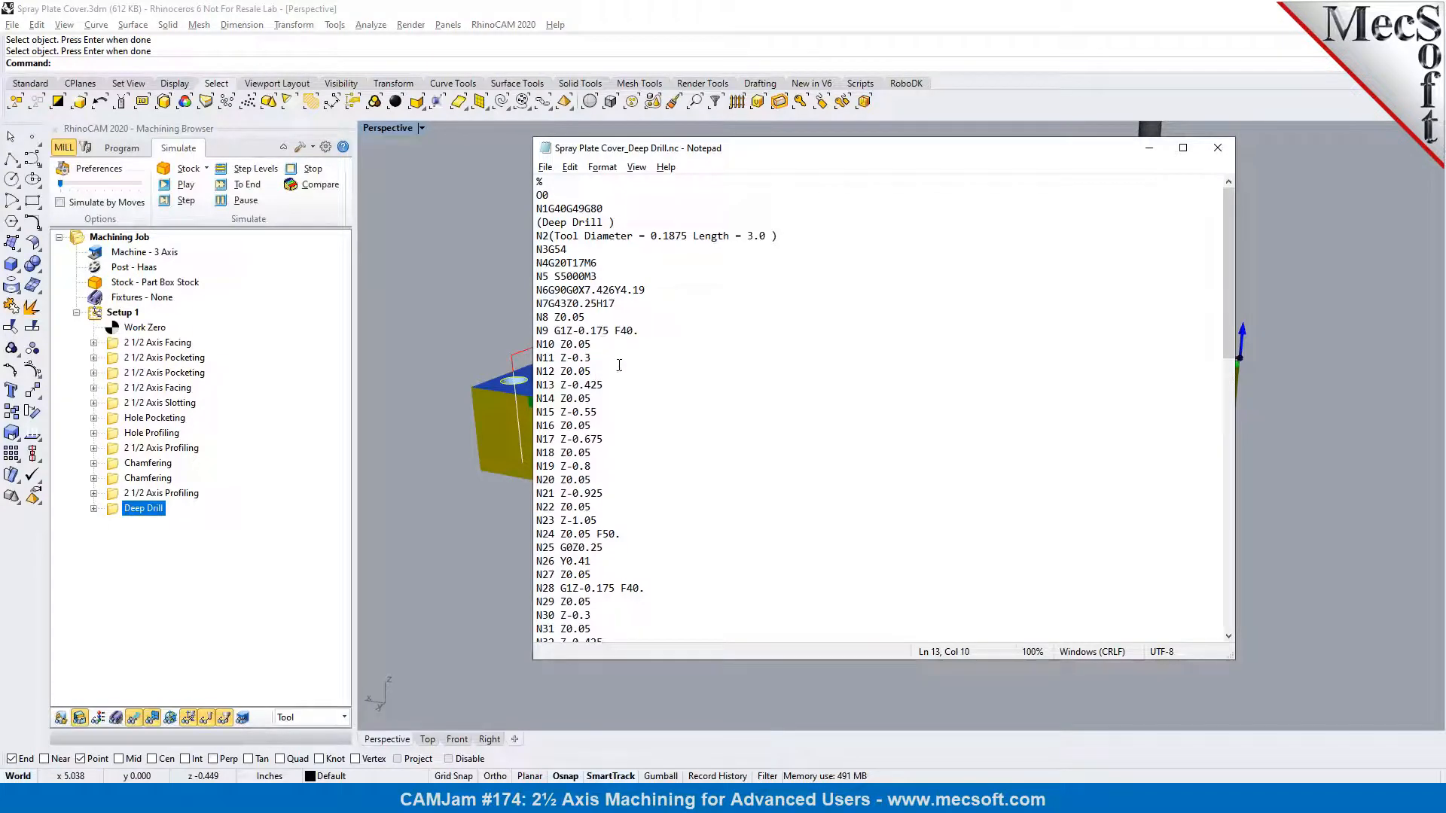
left_click_drag(1229, 263, 1228, 271)
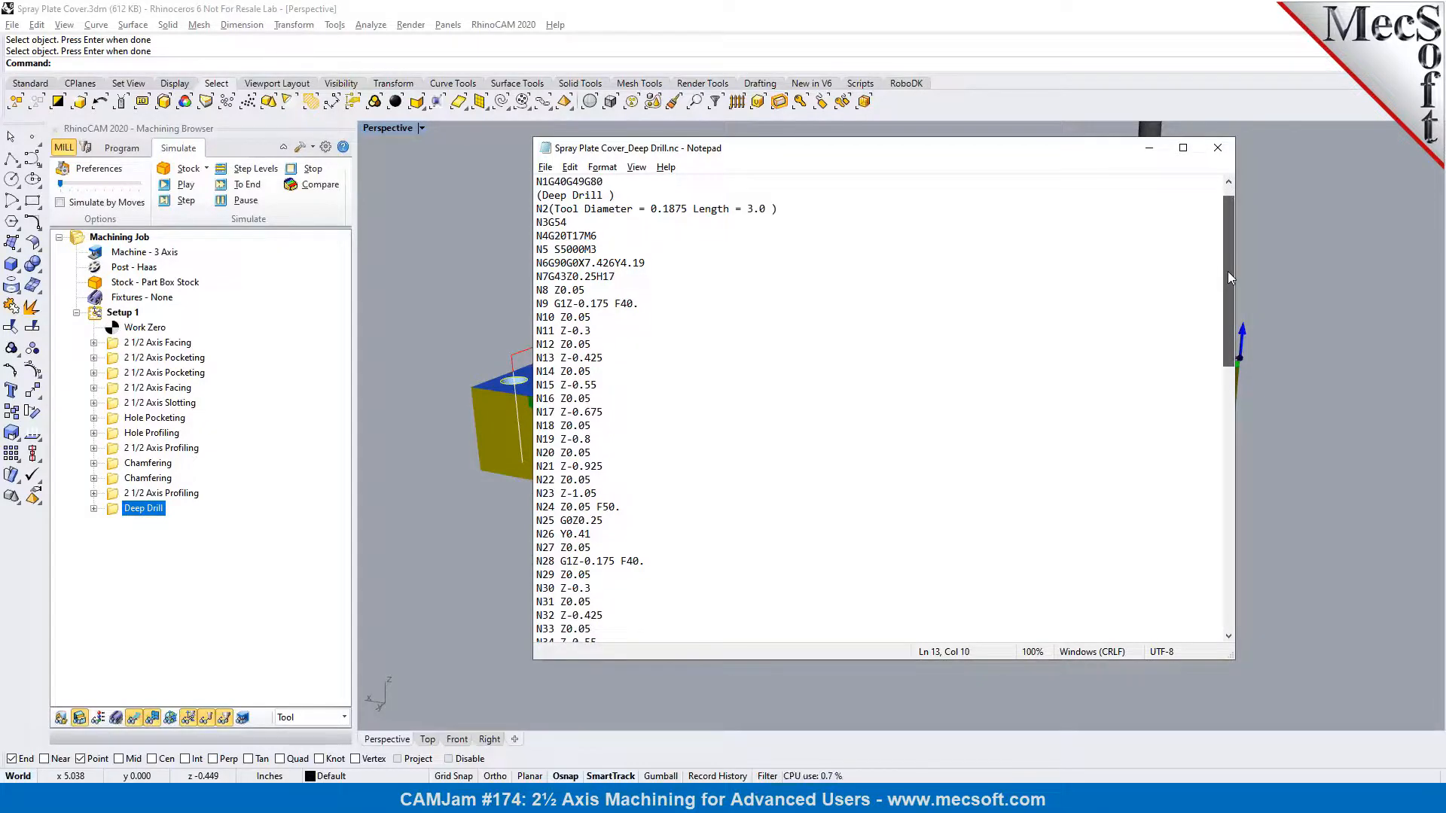
mouse_move(1228, 273)
left_mouse_down()
mouse_move(1221, 529)
mouse_move(1227, 255)
left_mouse_up()
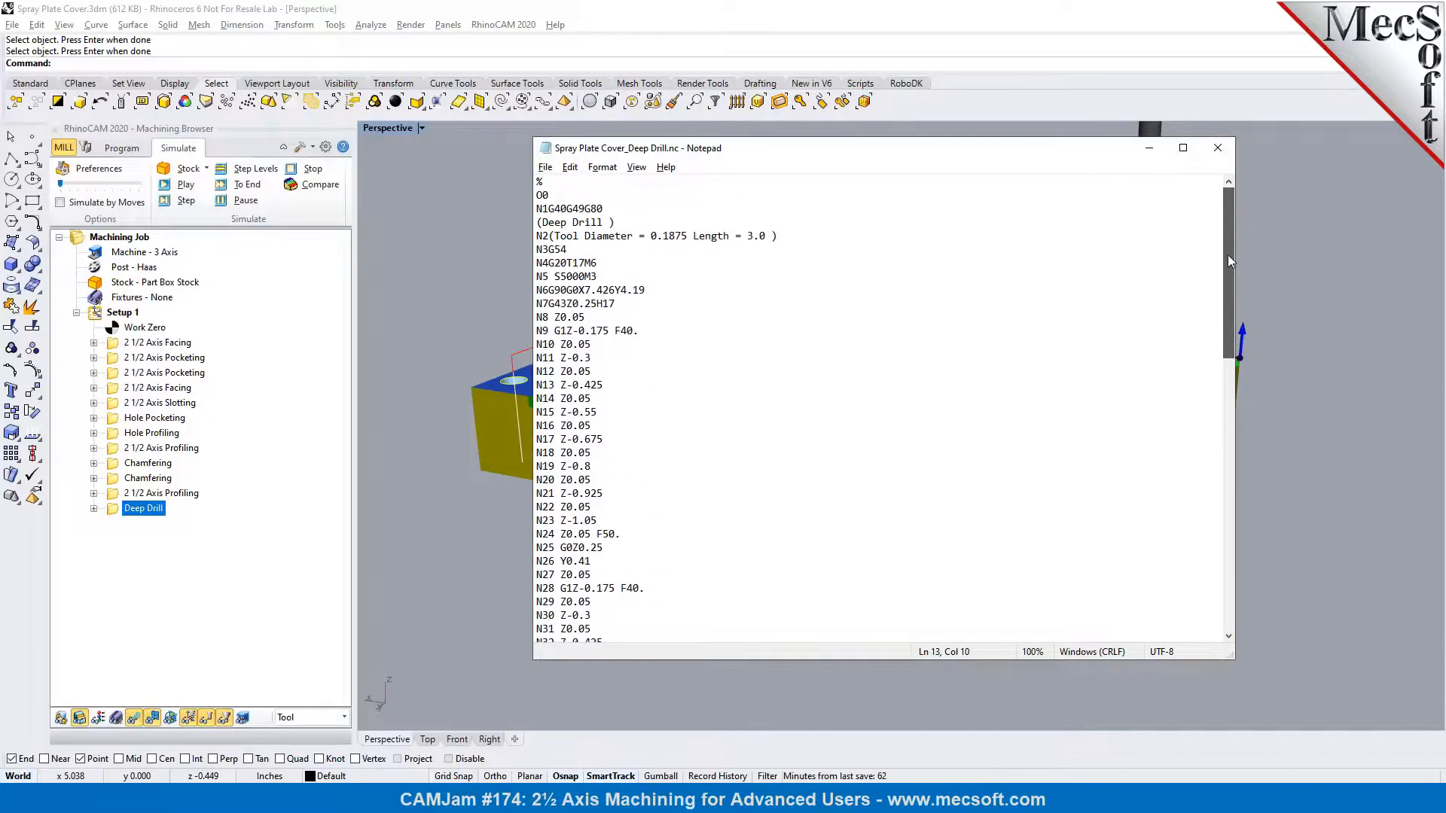
left_click(1217, 147)
Start a 2 1/2 Axis Pocketing operation using the connected top edges of the pocket around the large round hole as its region
scroll(1193, 223, "up", 3)
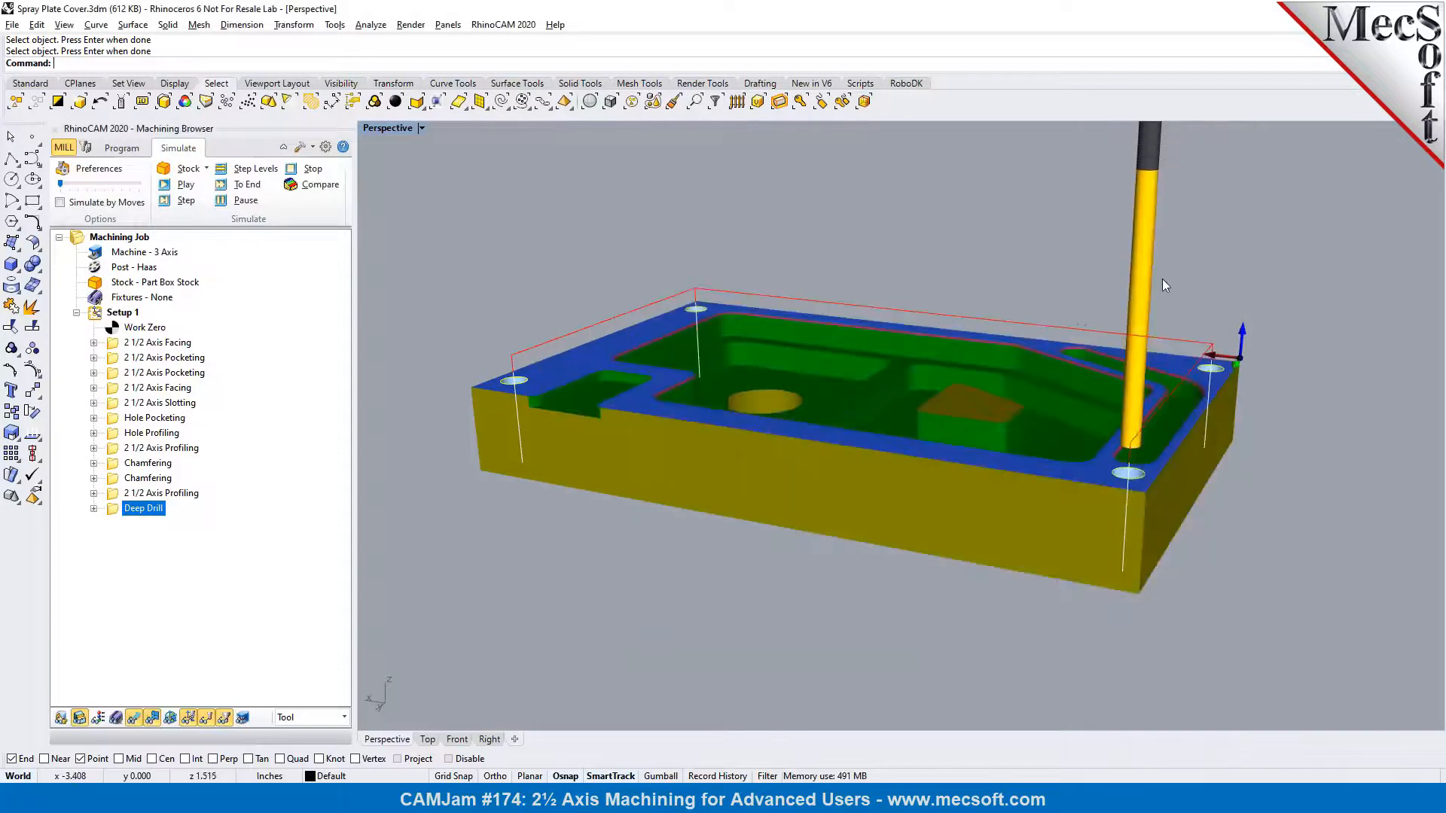
scroll(892, 360, "up", 5)
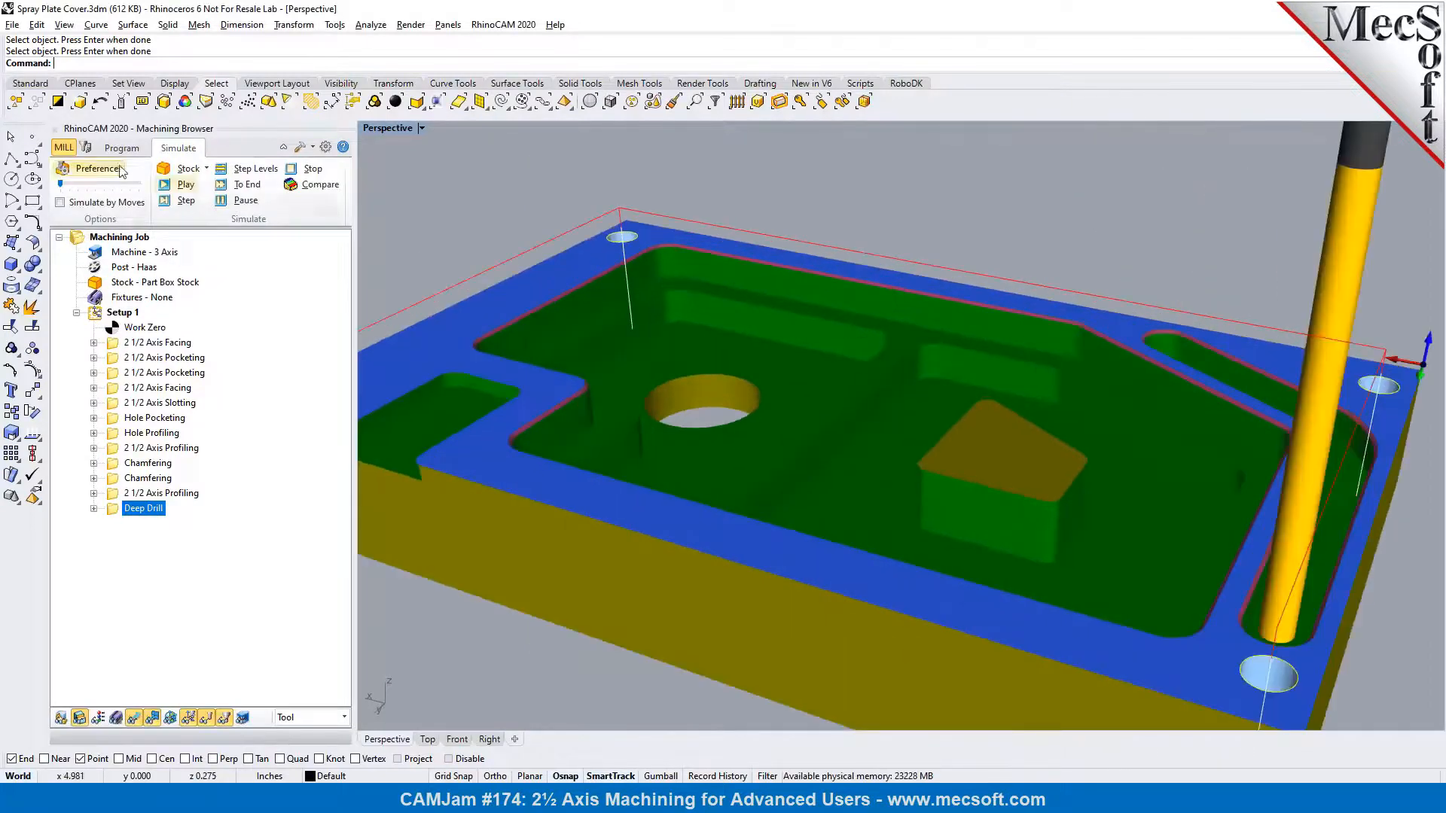
left_click(118, 149)
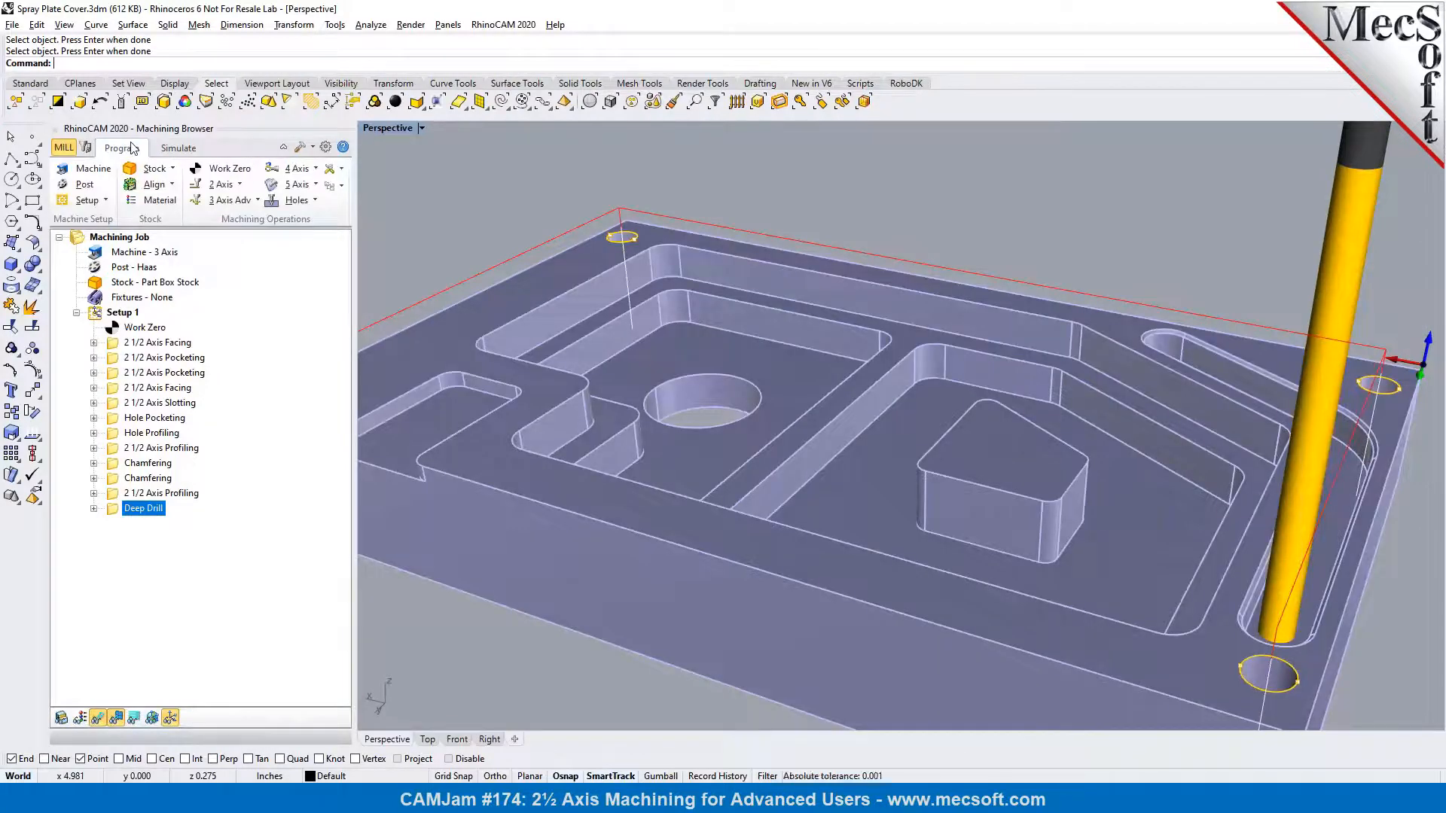
right_click_drag(705, 279, 1118, 304)
scroll(1348, 510, "up", 5)
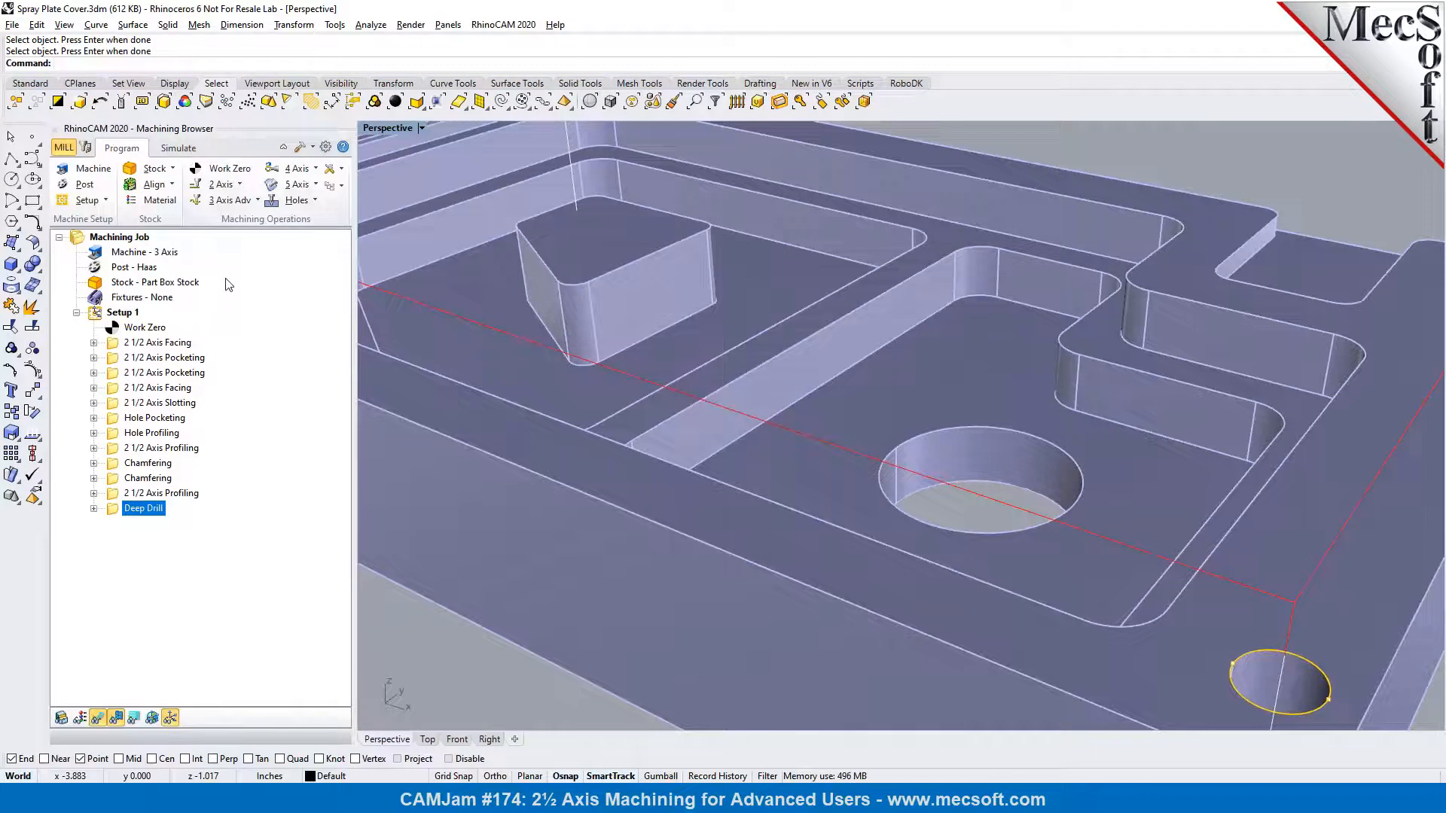
left_click(239, 185)
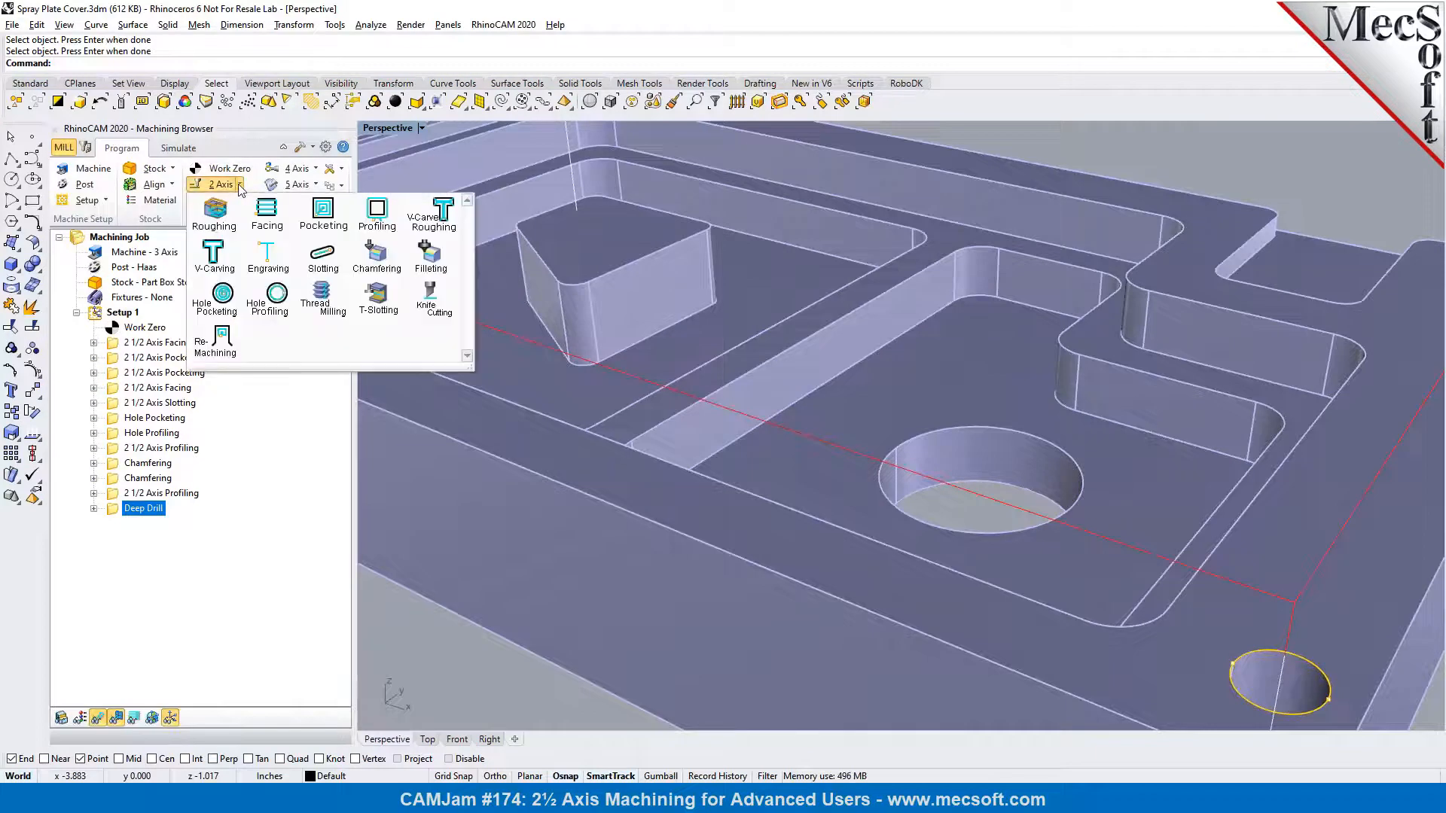
left_click(322, 226)
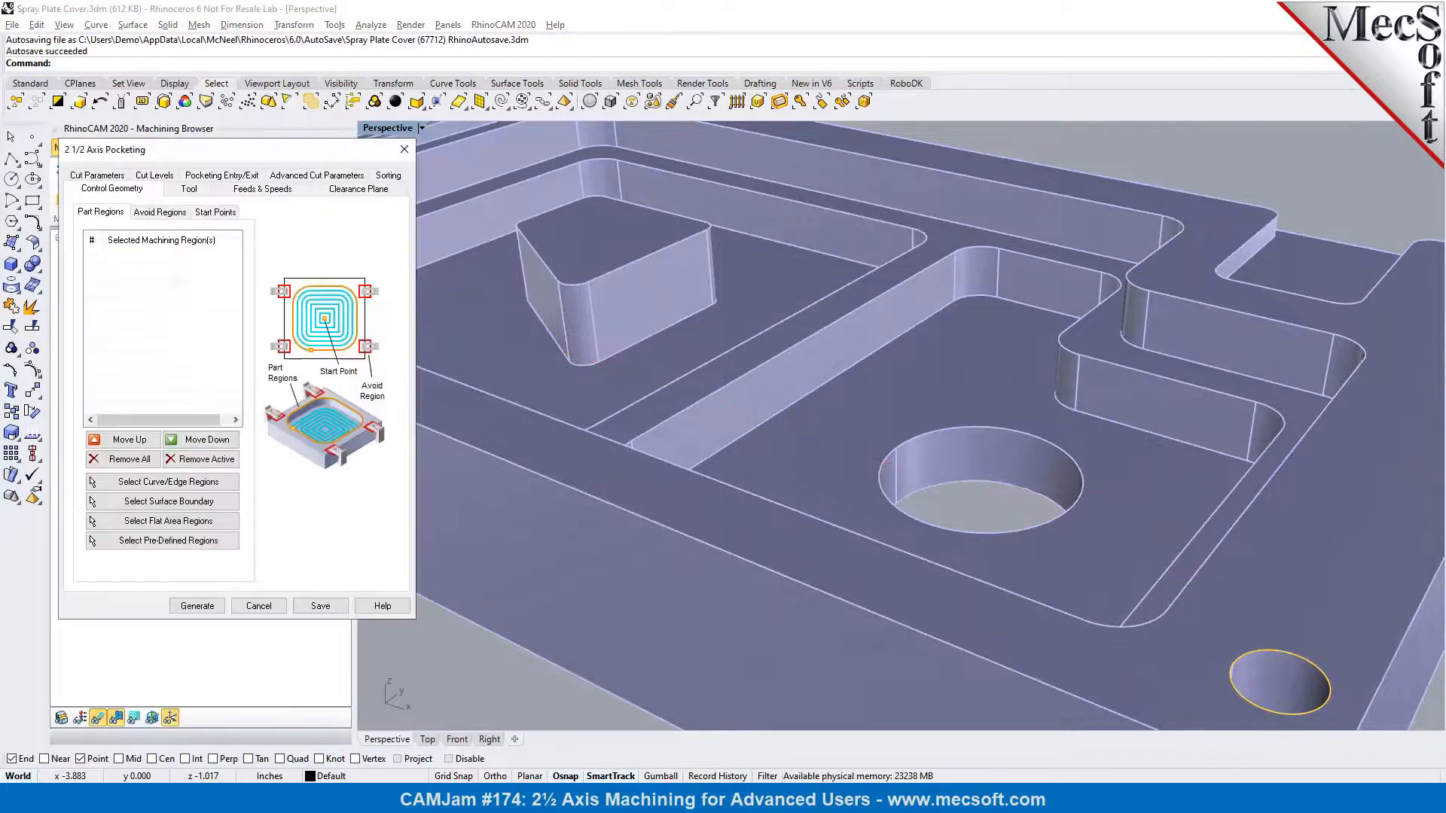
left_click(181, 490)
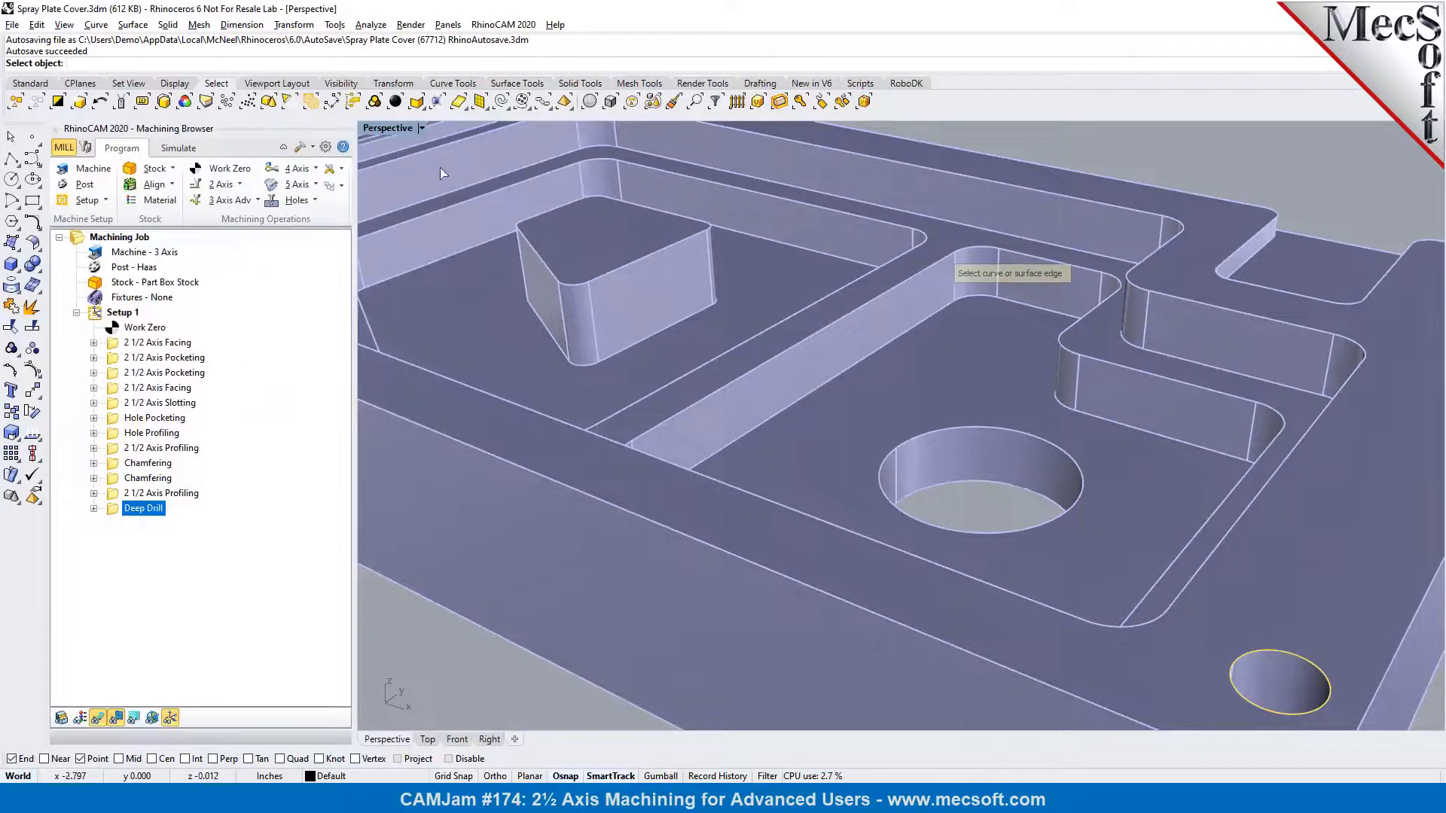
left_click(564, 101)
left_click(968, 257)
key("Return")
key("Return")
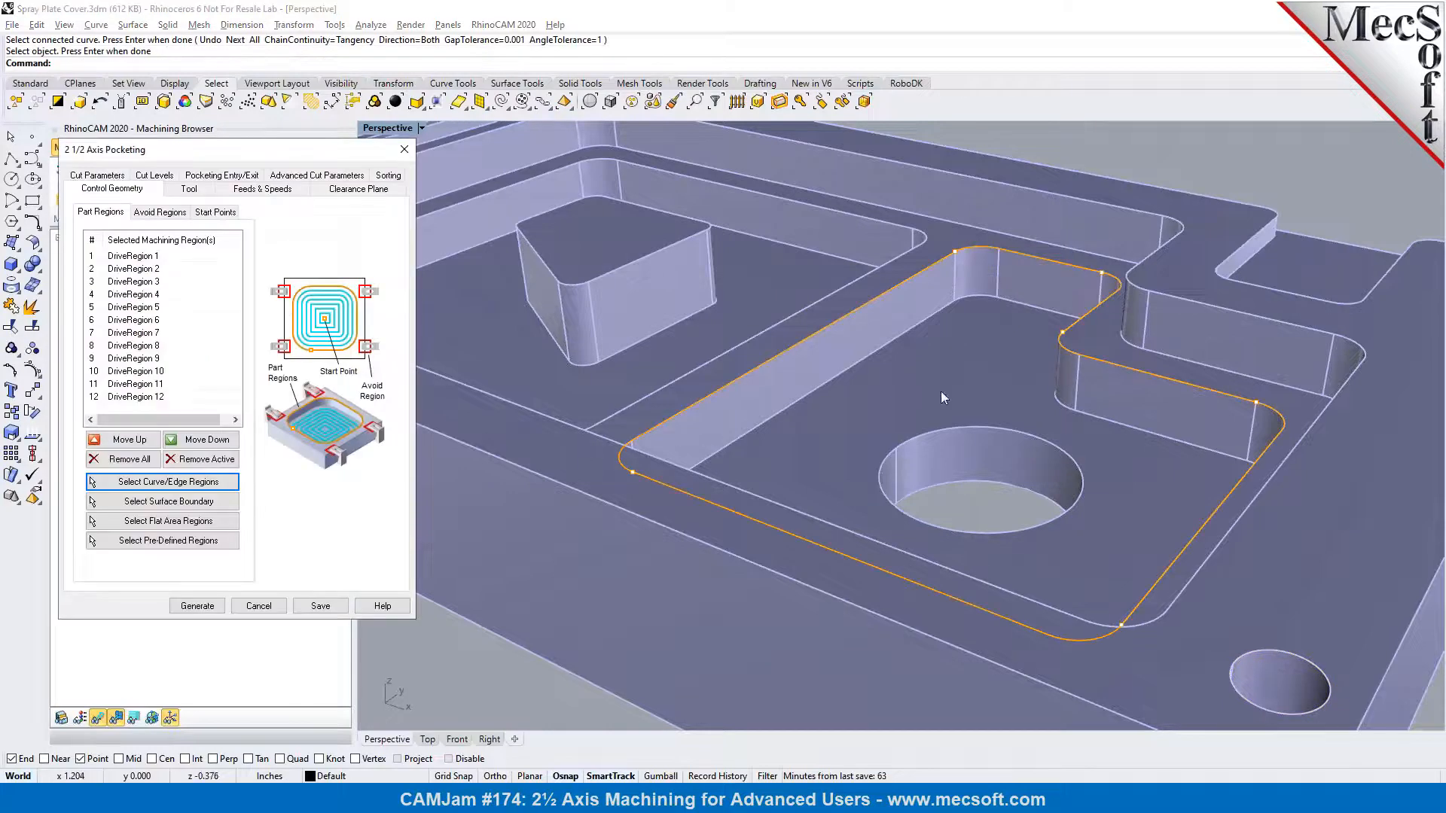
Select FLATMILL-1/2 INCH for the pocketing, enable using the 3D model to detect depth, and generate the operation
left_click(197, 193)
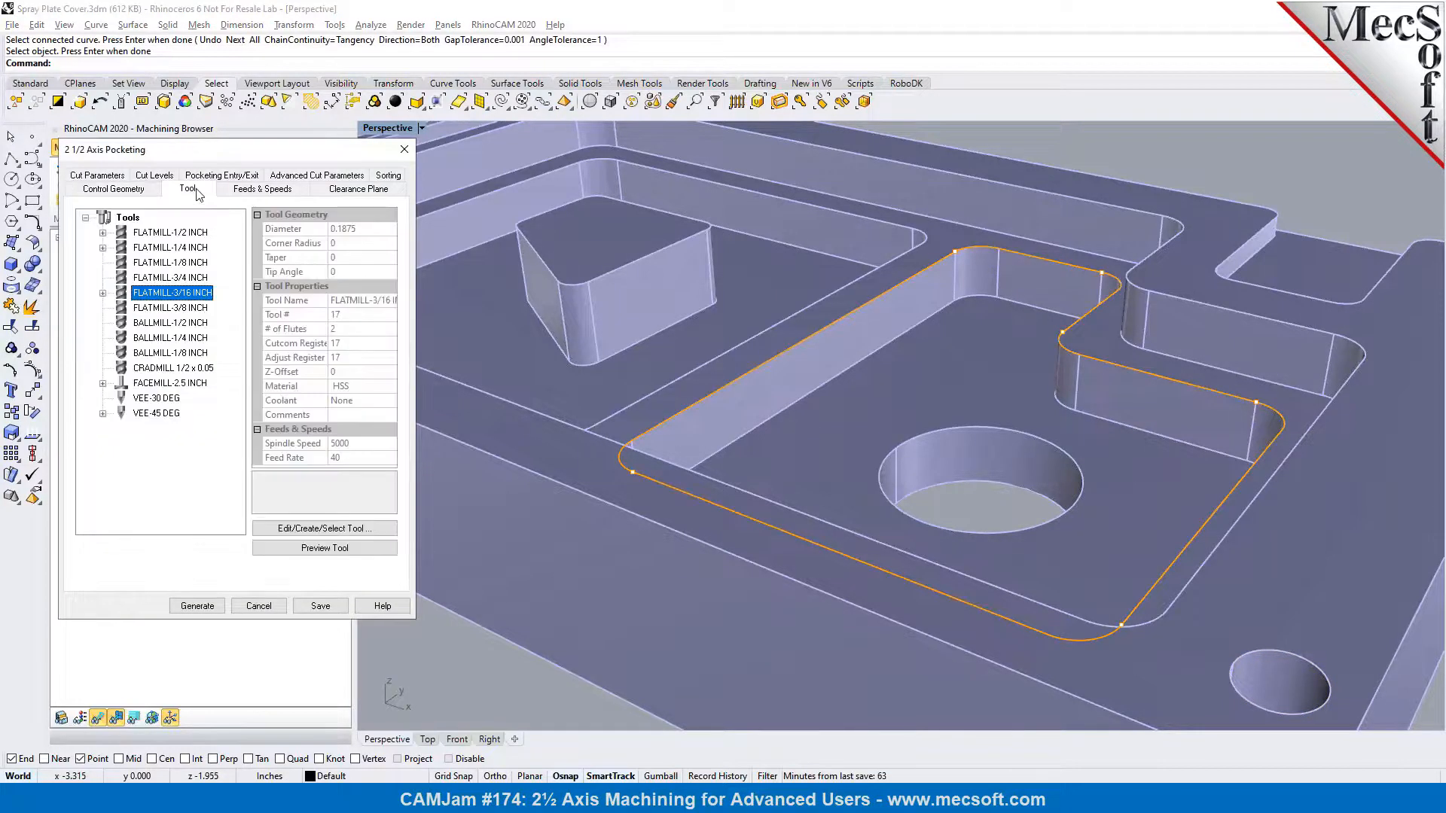
left_click(187, 234)
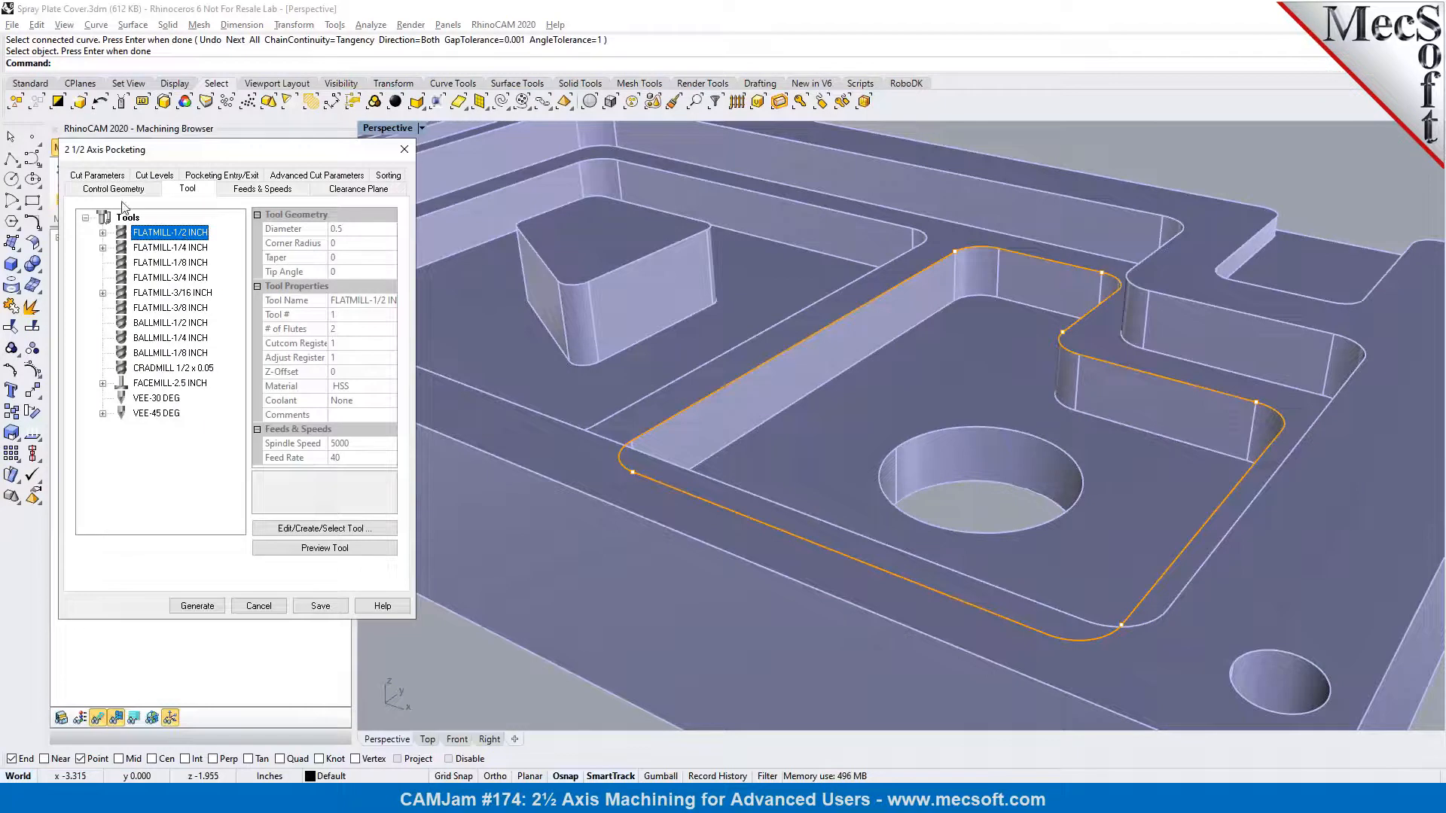
left_click(147, 177)
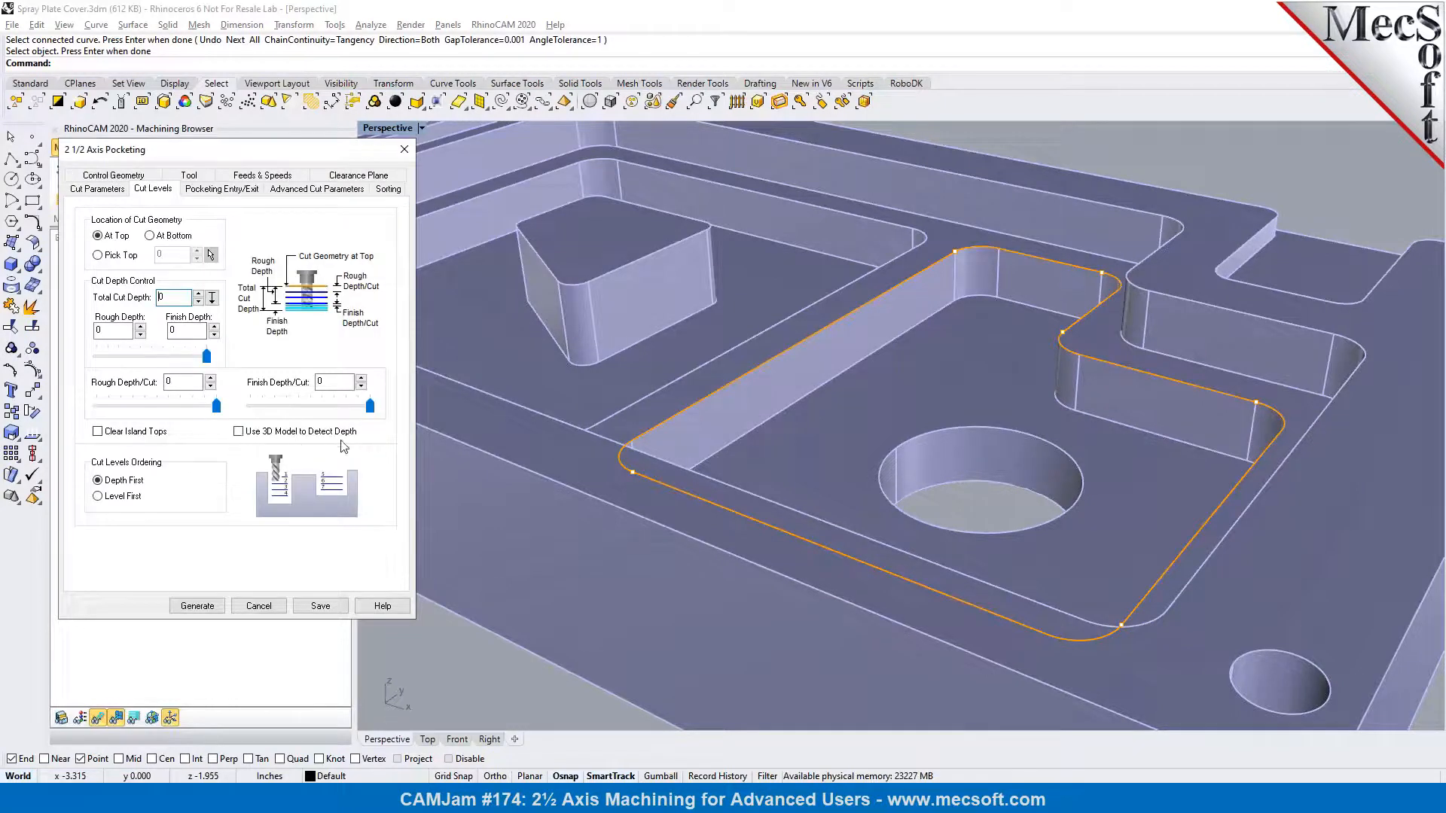
left_click(238, 433)
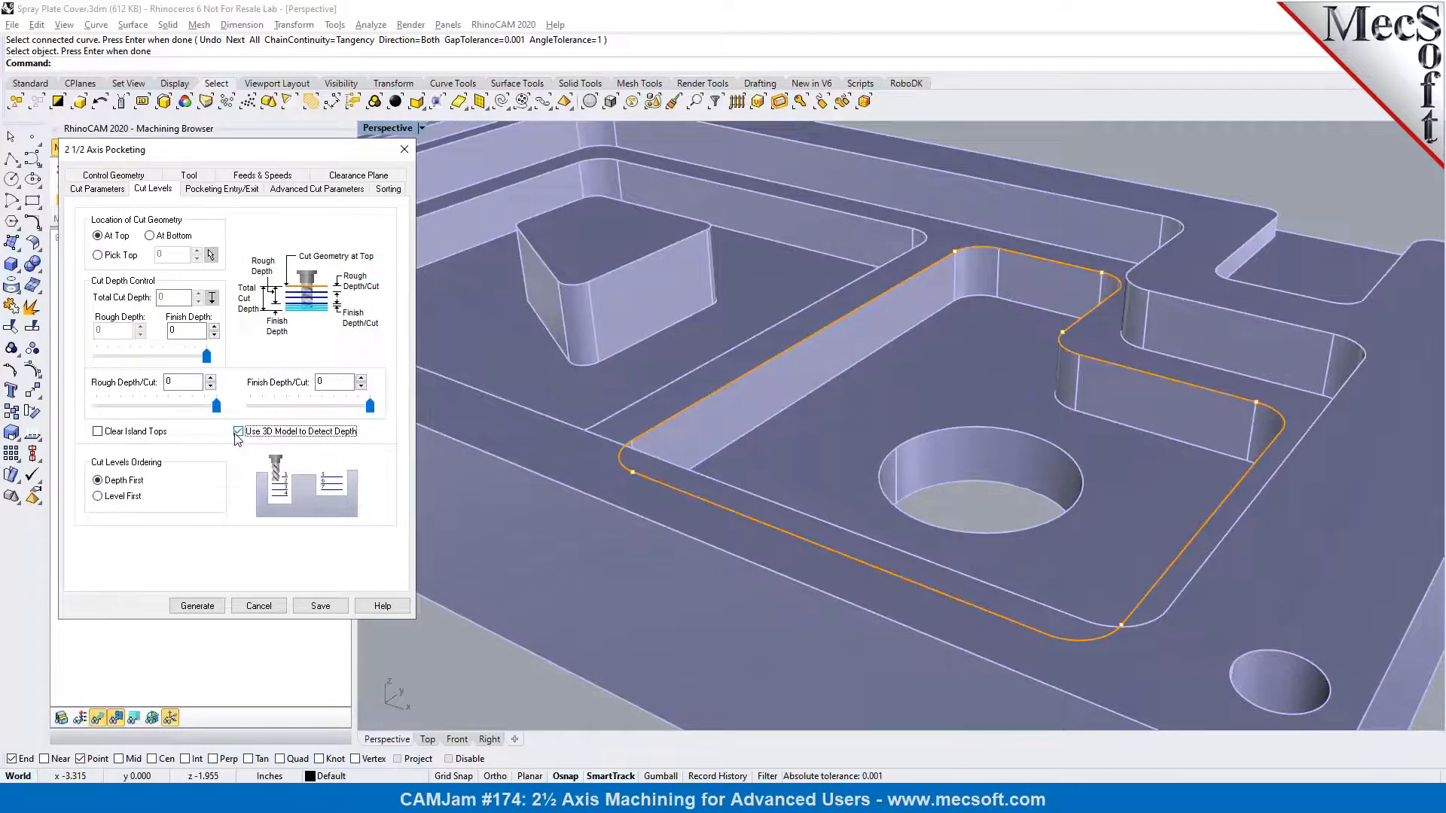
left_click(197, 606)
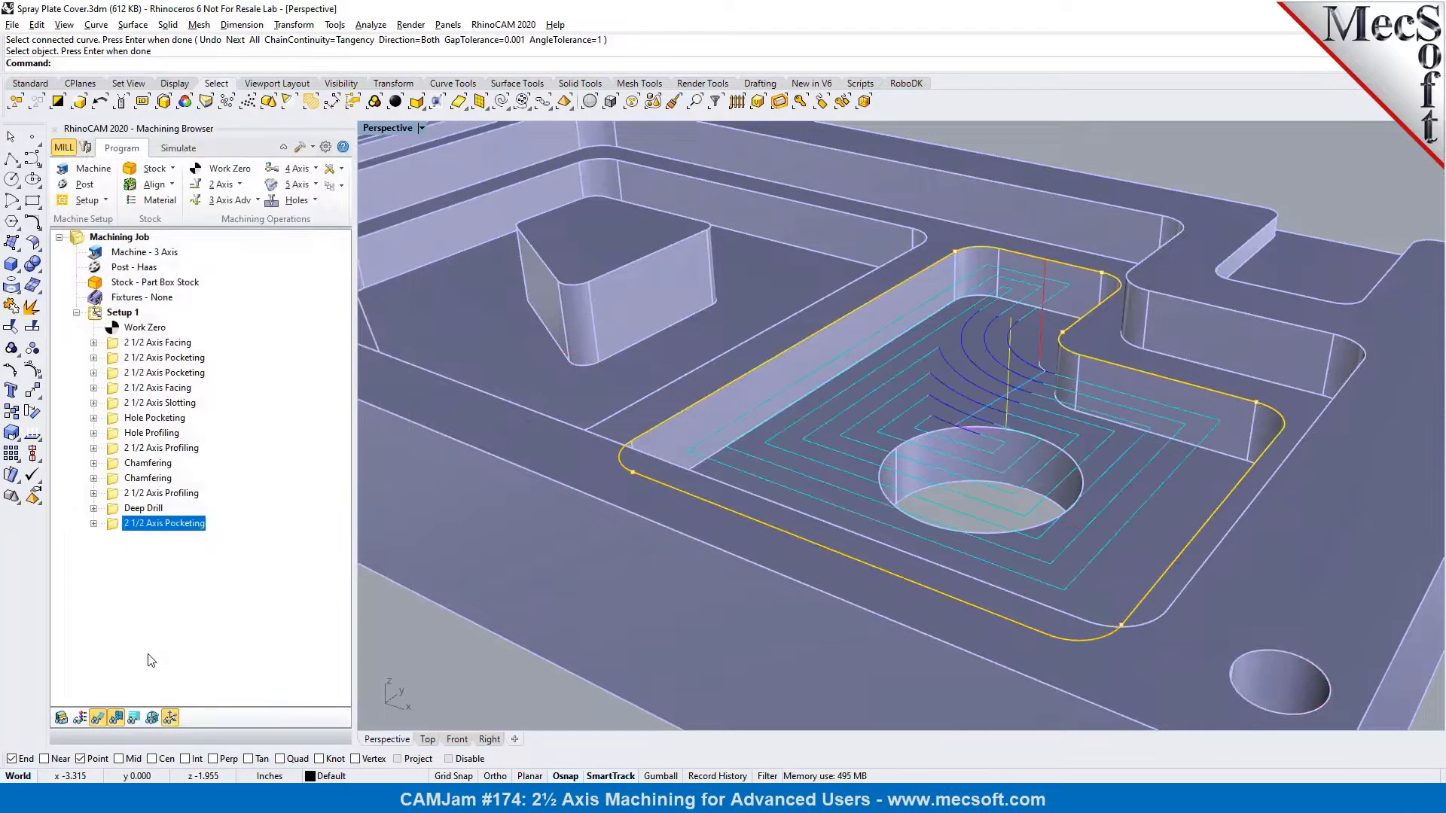
Try a rough depth per cut of 0.5 on the new pocketing operation, regenerate it and check its Z levels
double_click(117, 525)
left_click(156, 176)
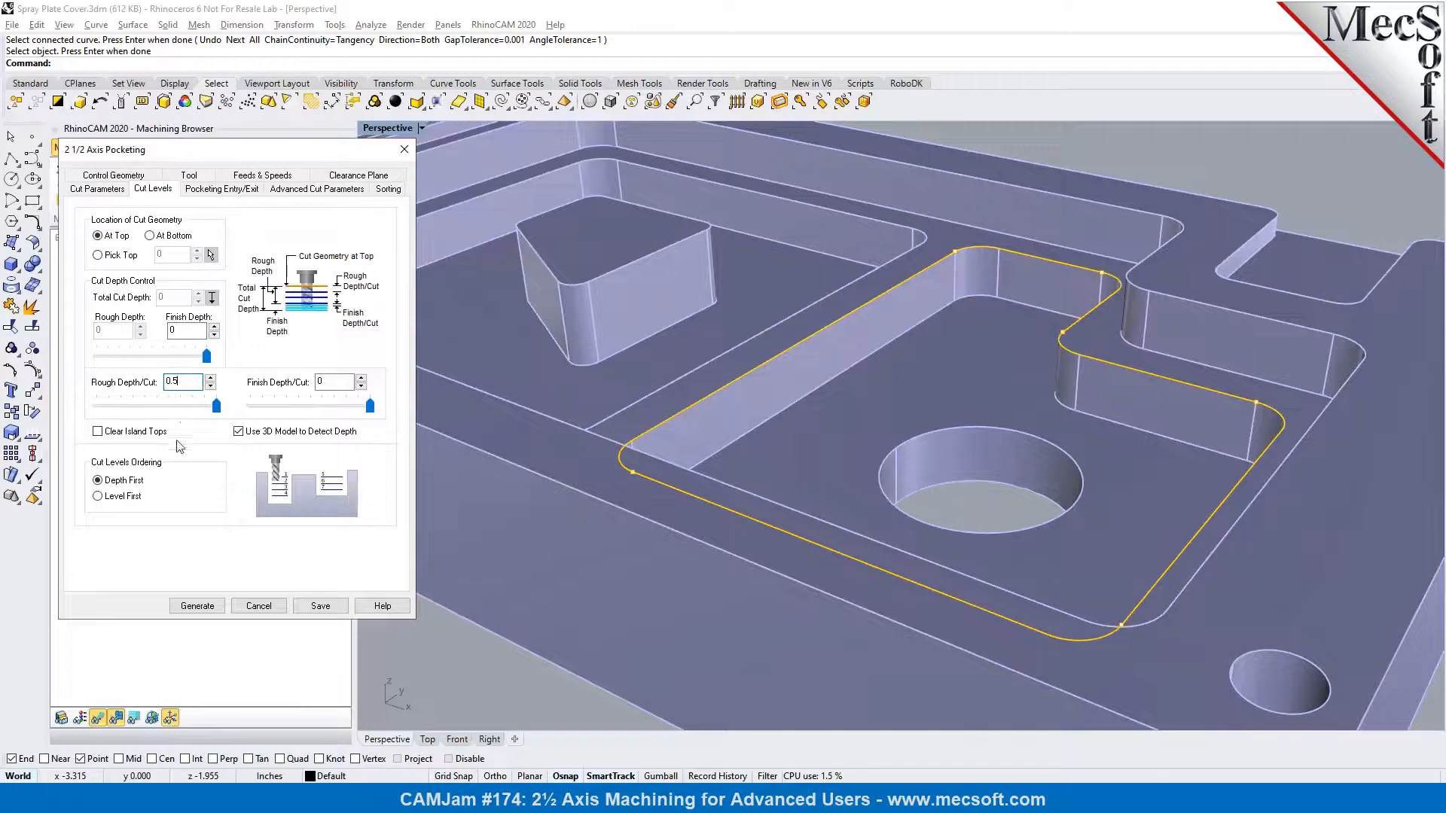
left_click(197, 606)
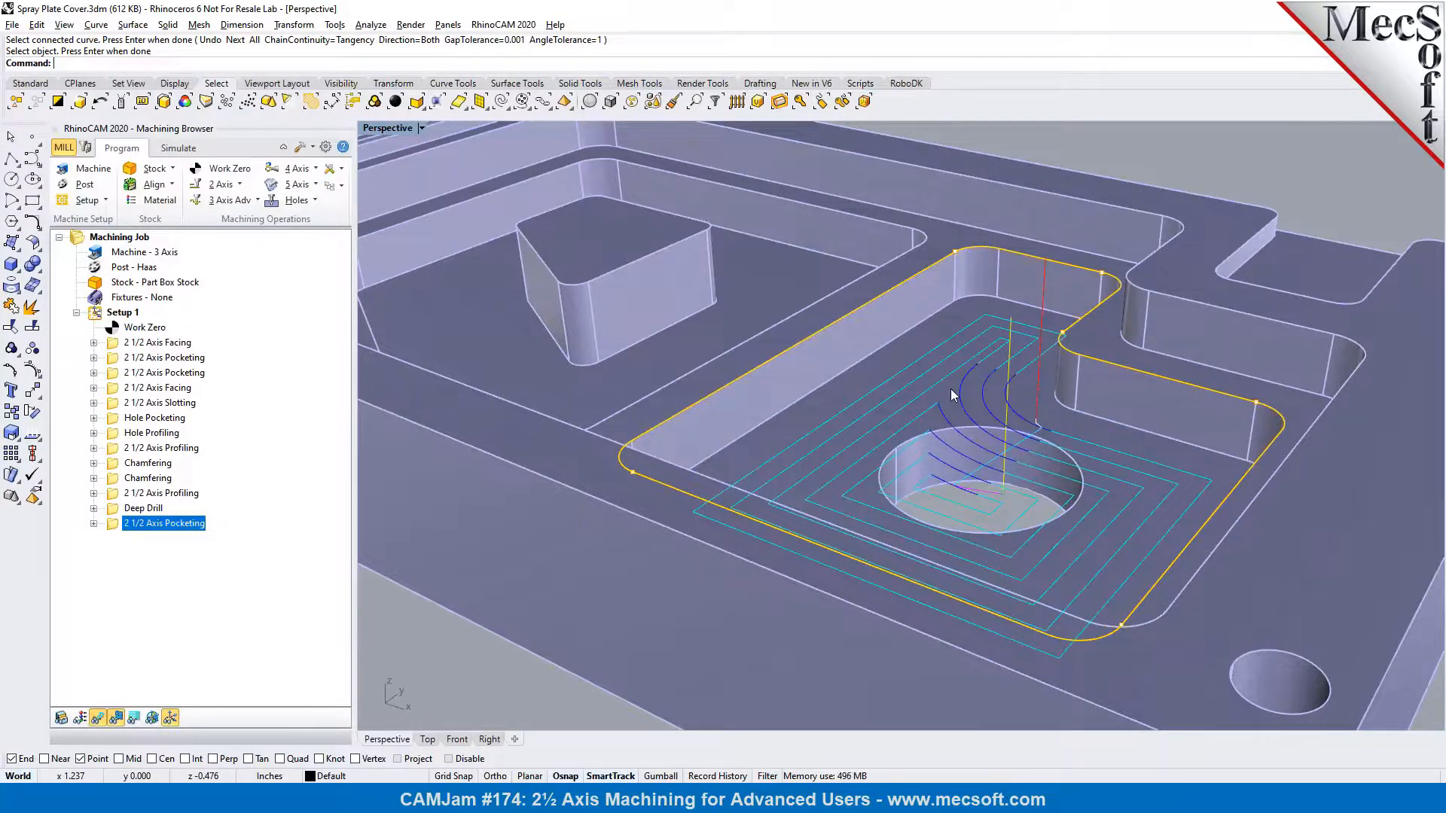
mouse_move(950, 393)
right_mouse_down()
mouse_move(955, 367)
mouse_move(951, 398)
right_mouse_up()
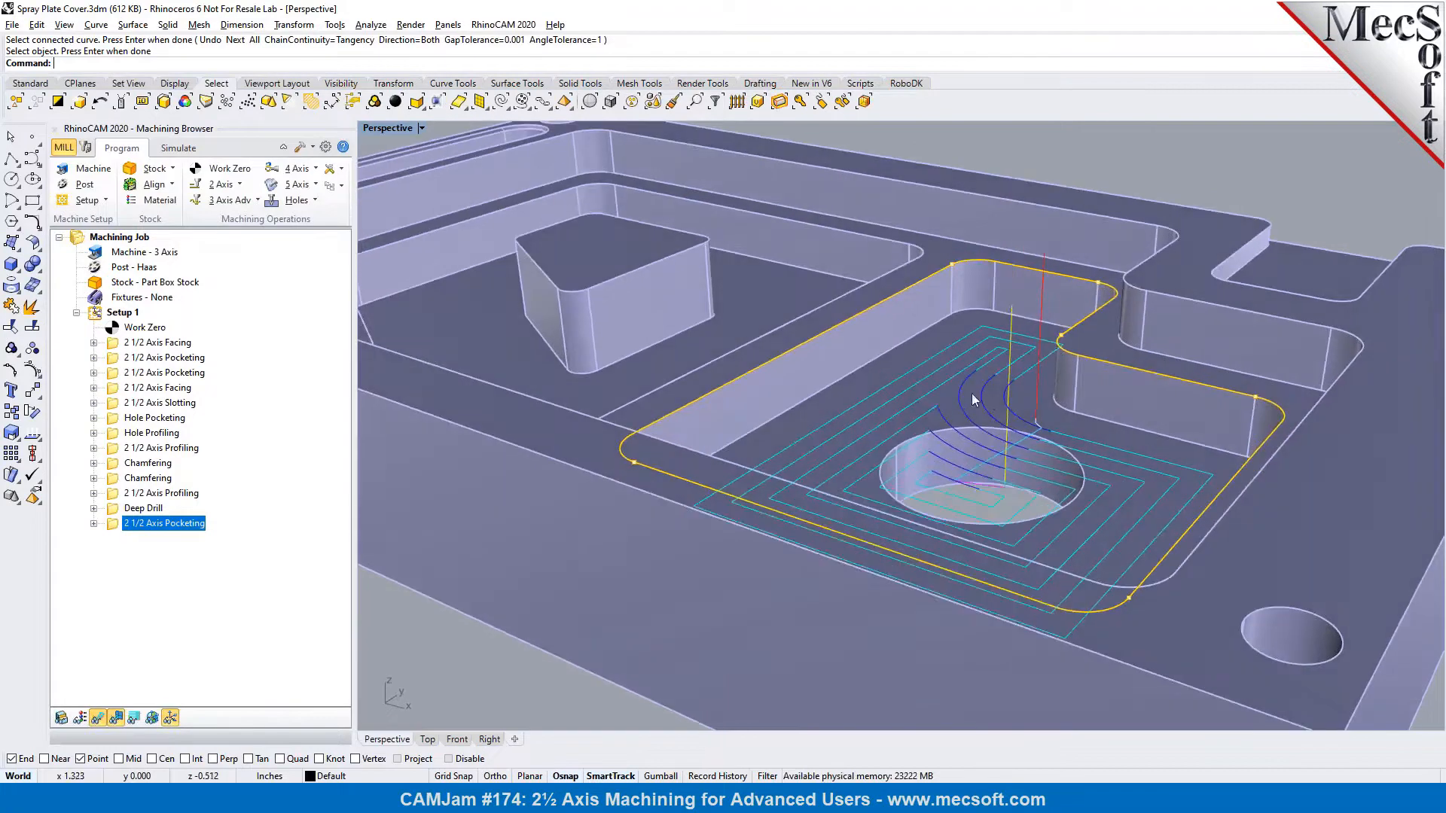
left_click(134, 717)
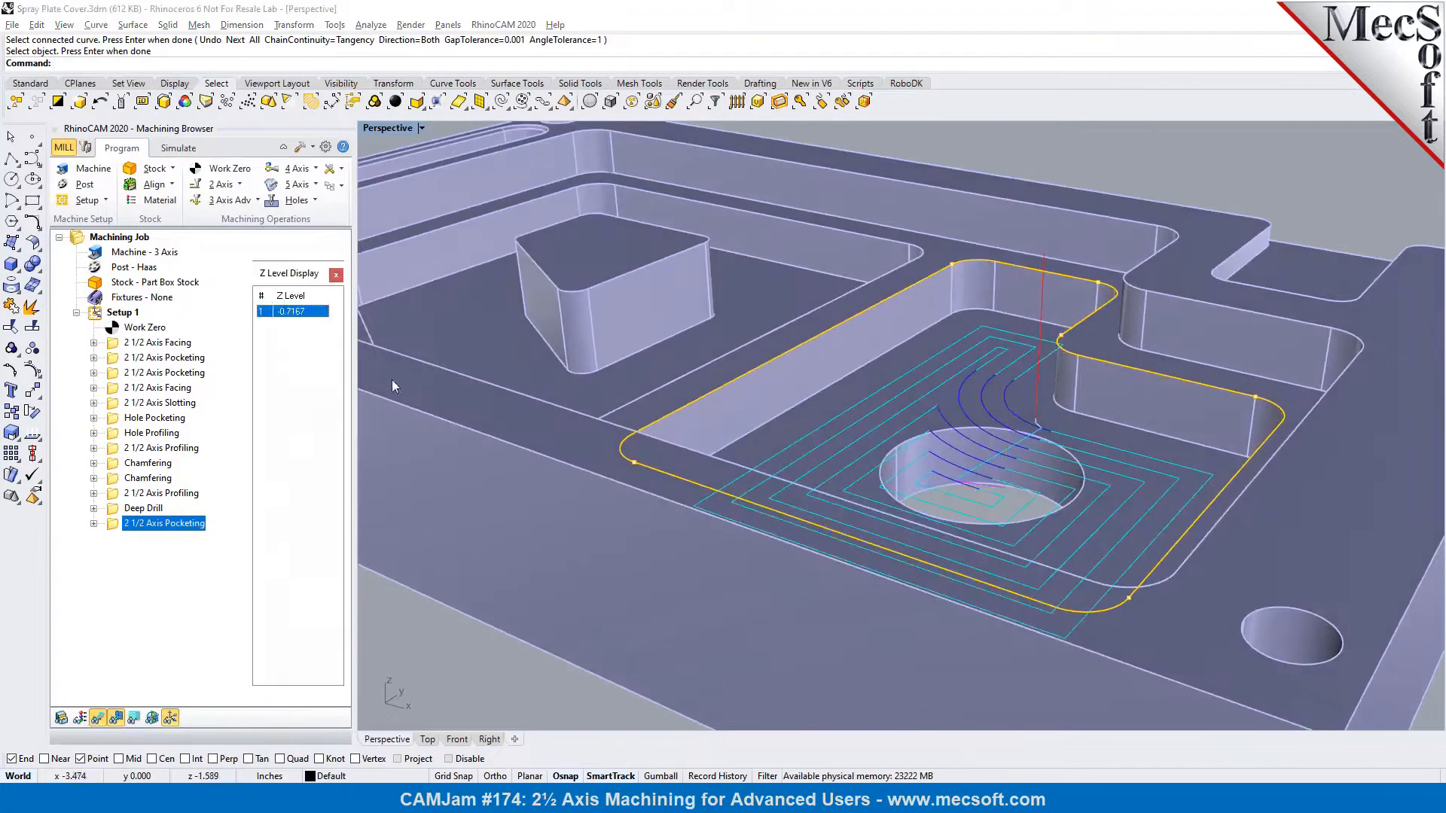
left_click(336, 275)
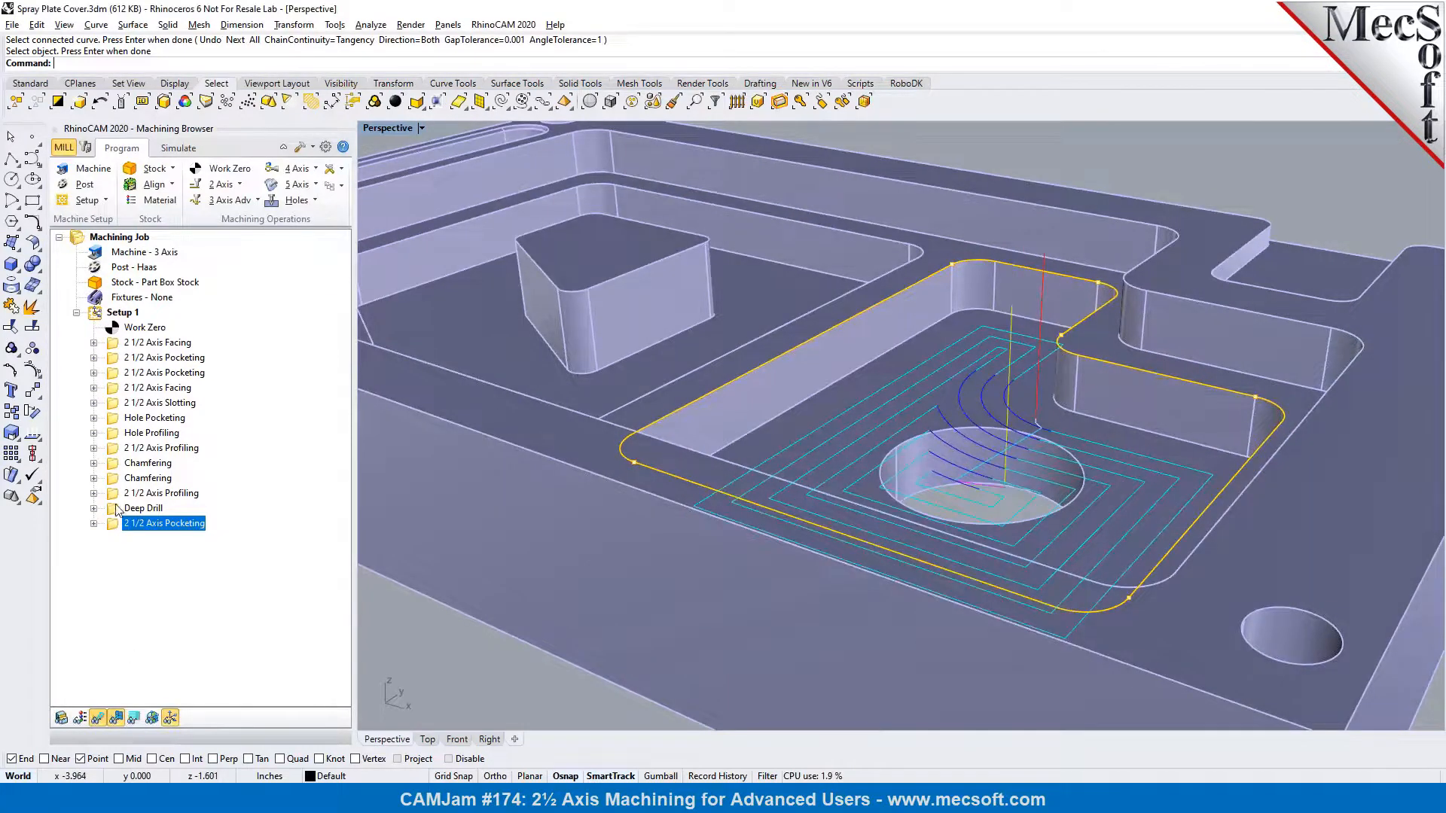
Set the new pocketing operation's rough depth per cut to 0.1 and regenerate the toolpath
double_click(117, 530)
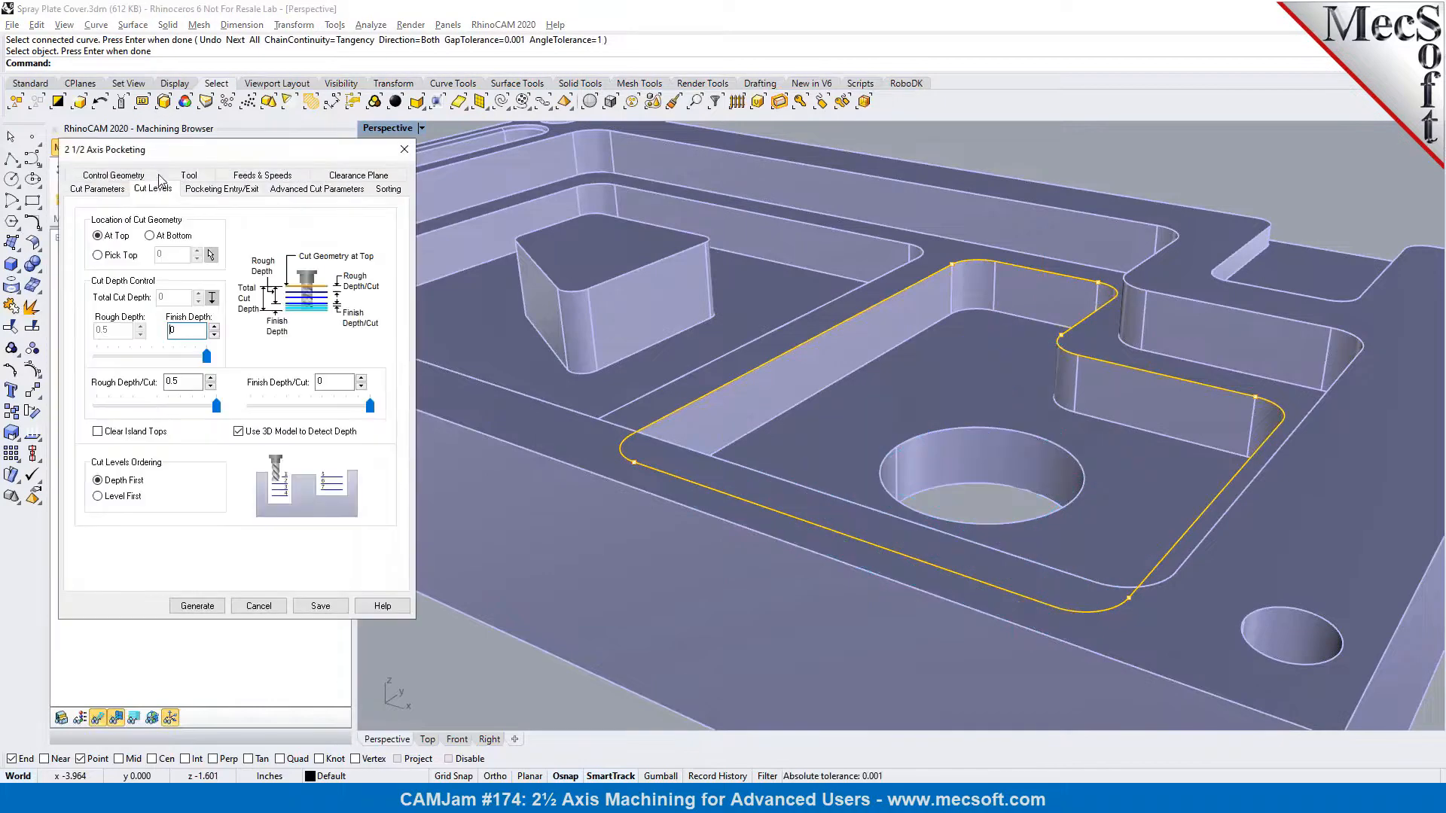
left_click(175, 382)
left_click_drag(177, 383, 174, 382)
key("Tab")
left_click(197, 607)
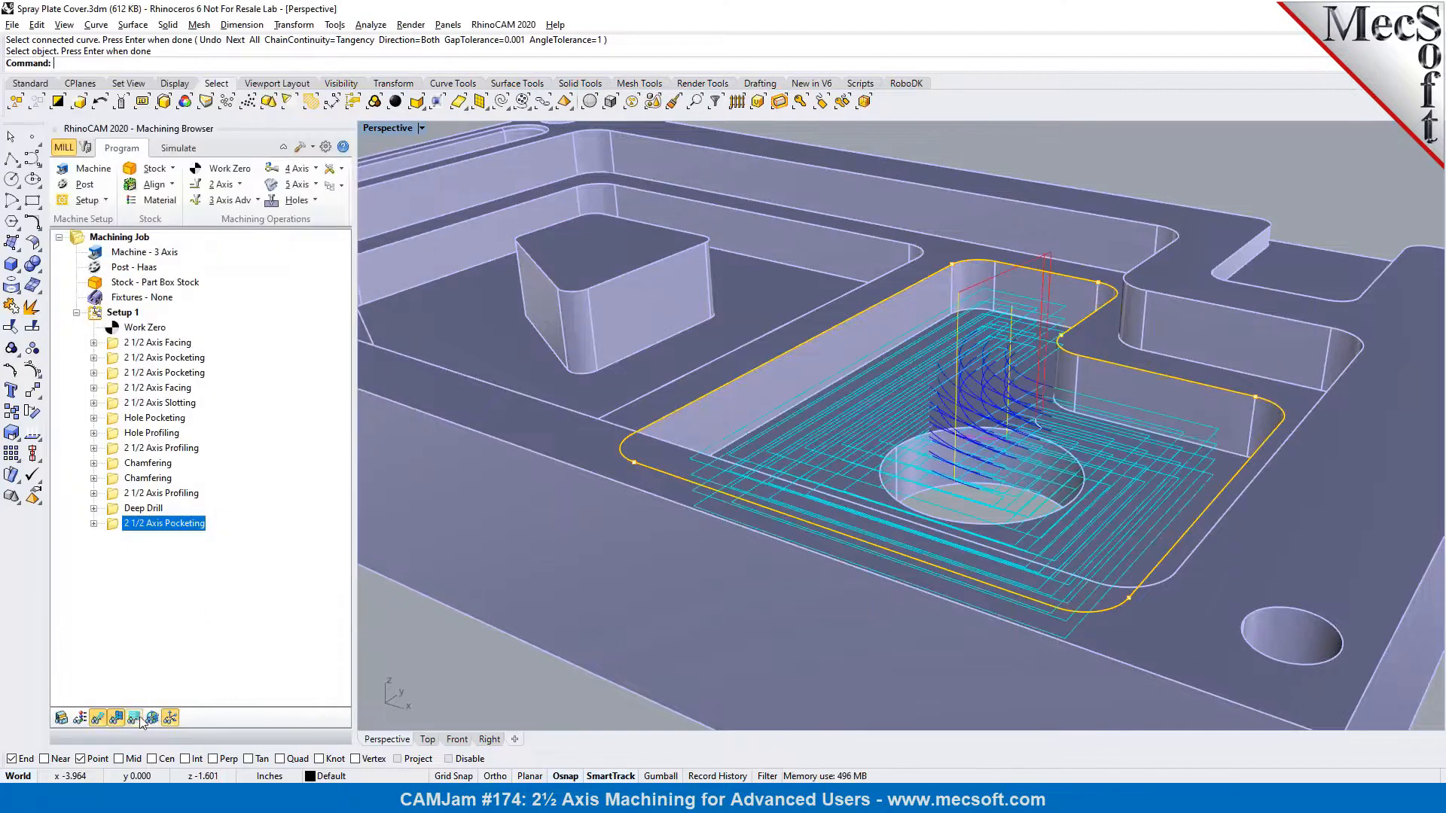
Step through the regenerated pocketing toolpath's individual Z levels to examine each cut
left_click(136, 719)
left_click(293, 350)
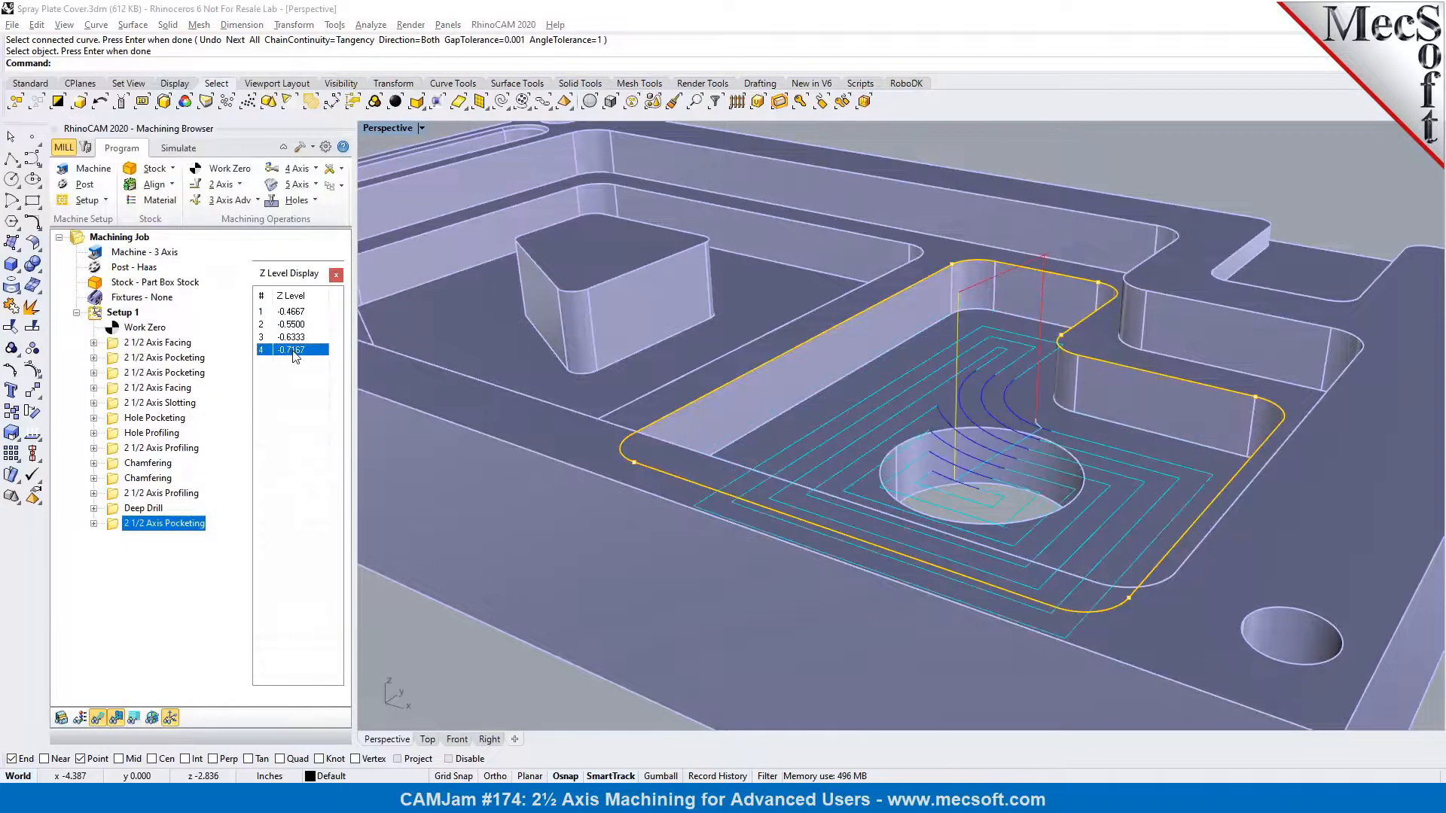
left_click(298, 337)
left_click(299, 324)
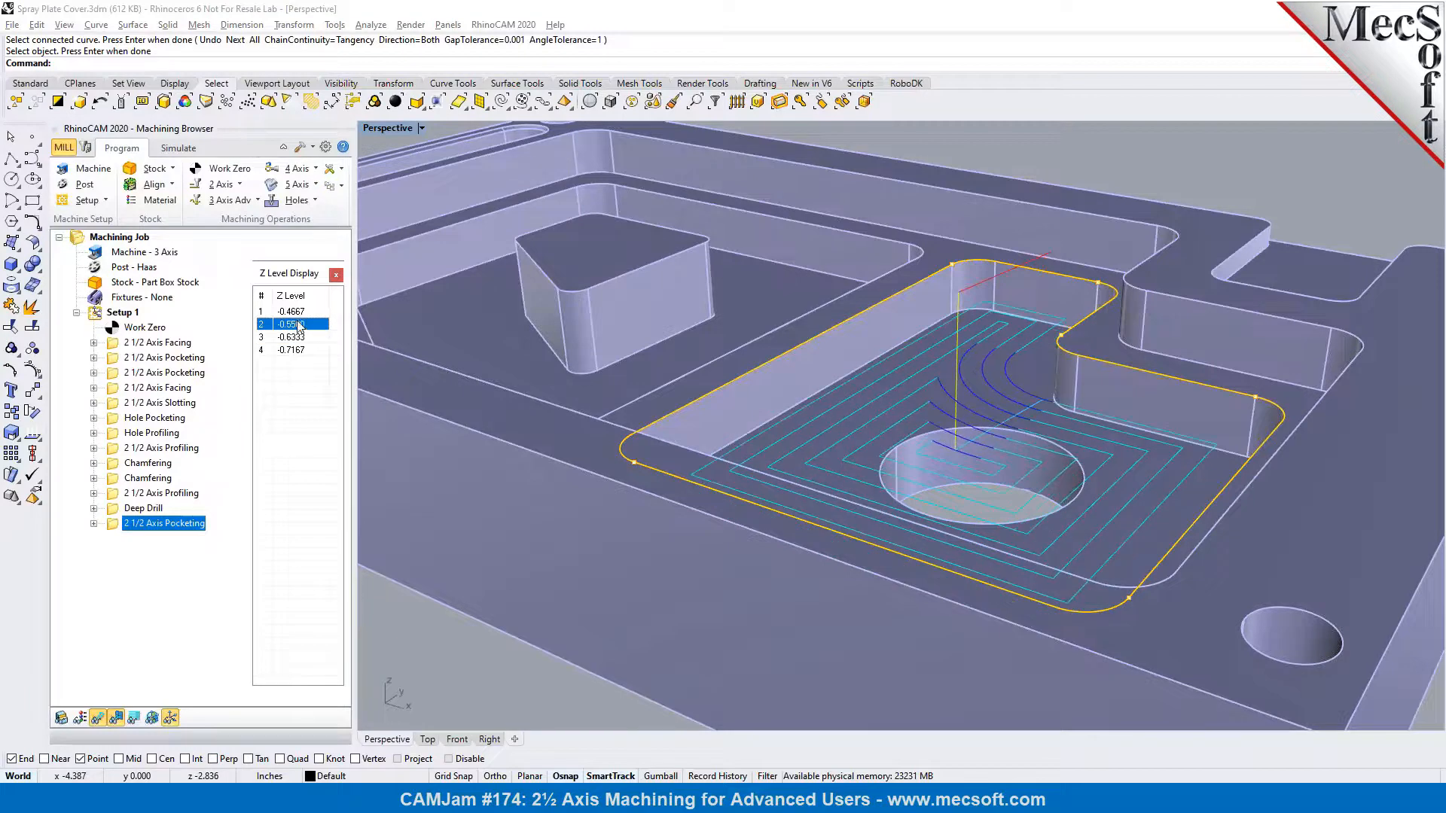
left_click(298, 337)
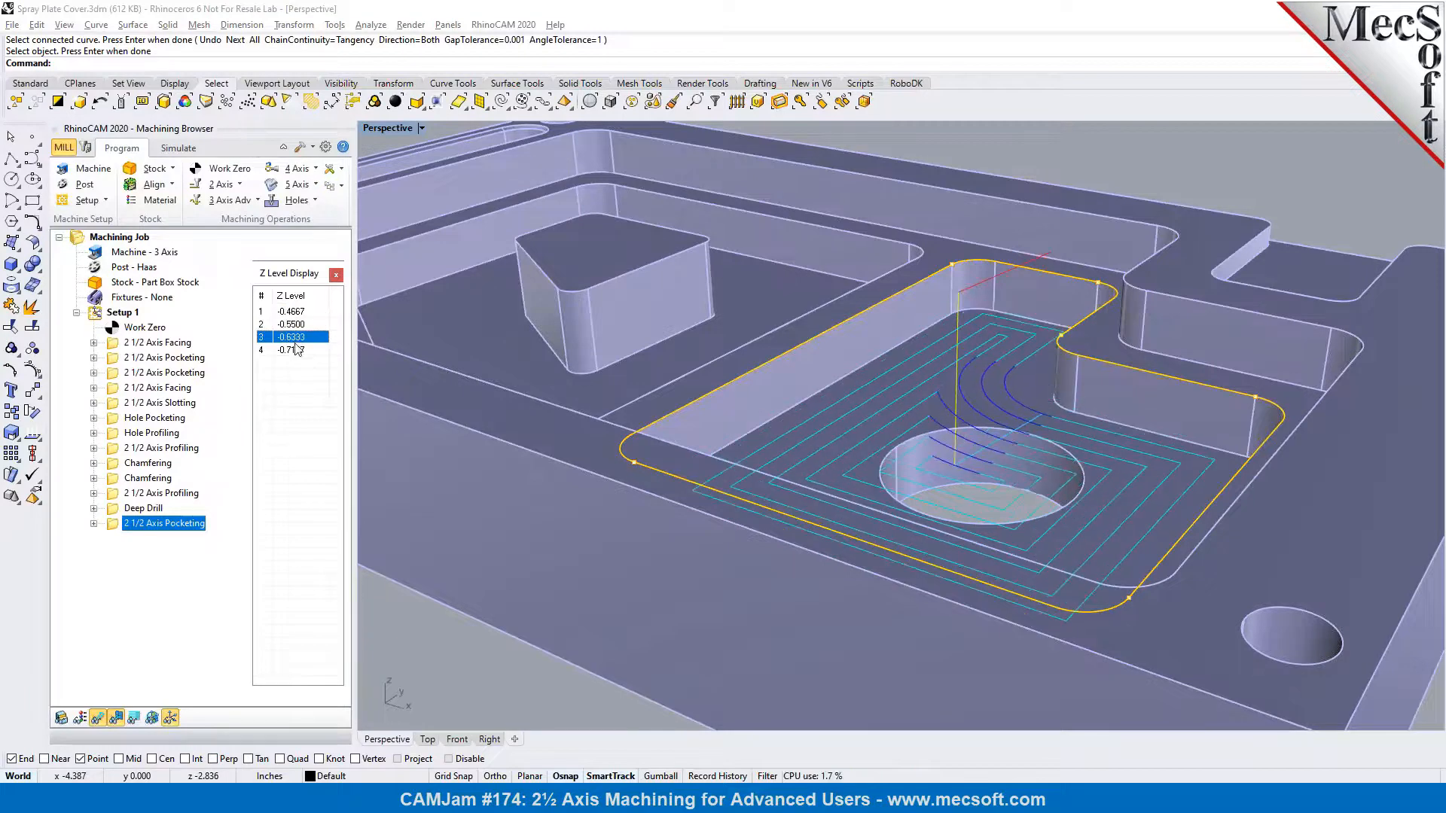
left_click(299, 351)
left_click(336, 274)
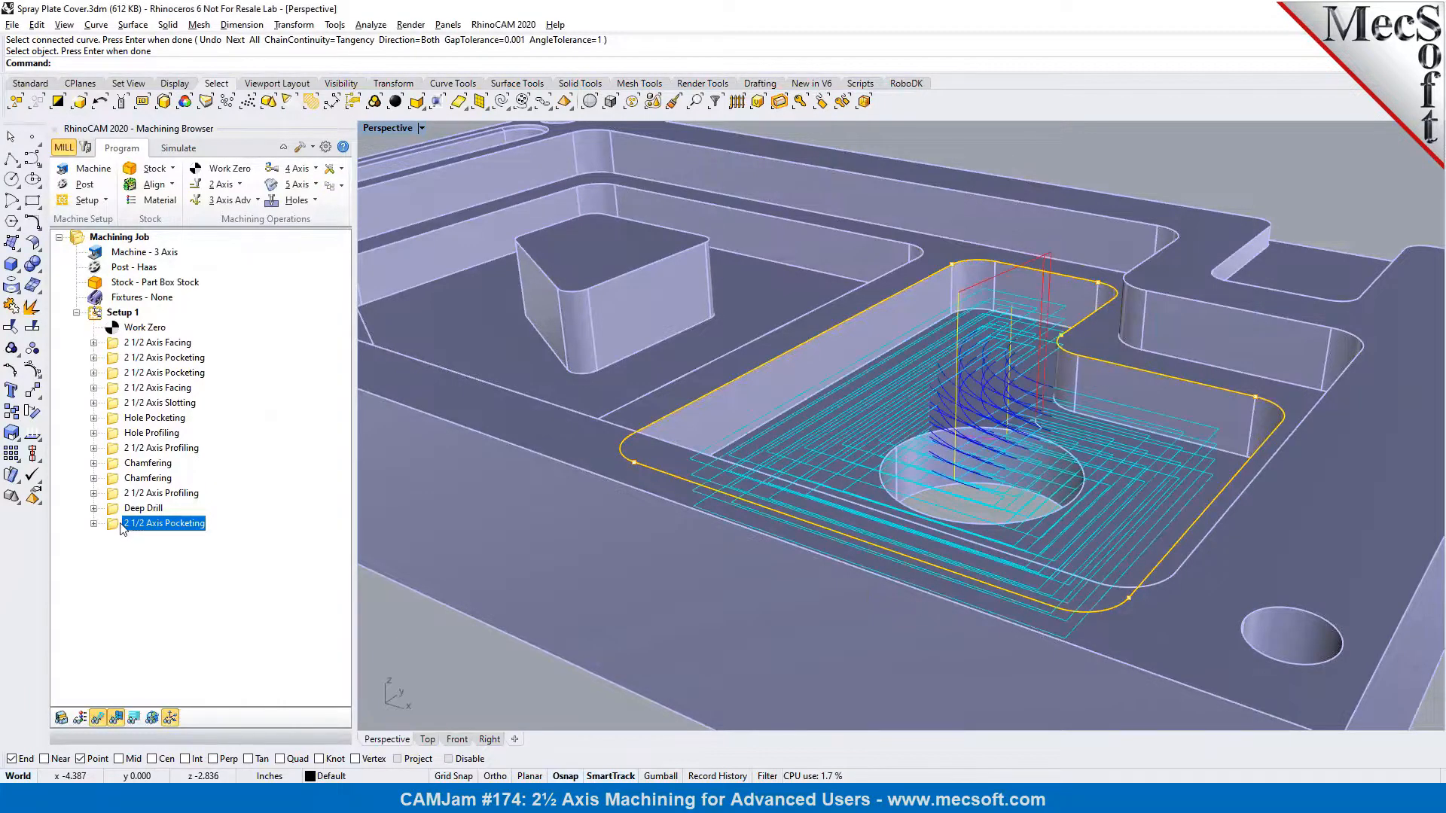
Reopen the new pocketing operation's cut level settings
double_click(120, 523)
left_click(153, 188)
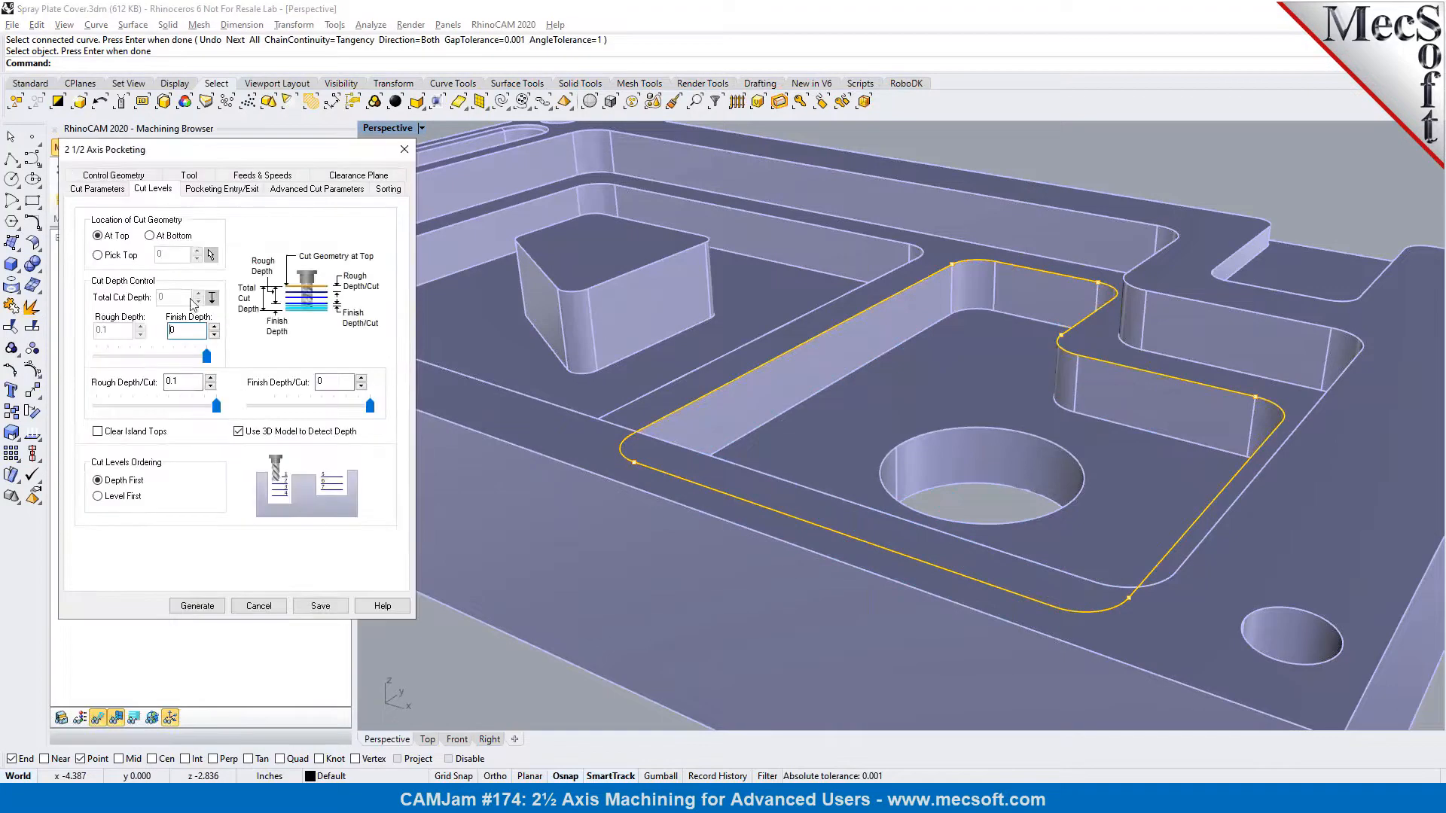